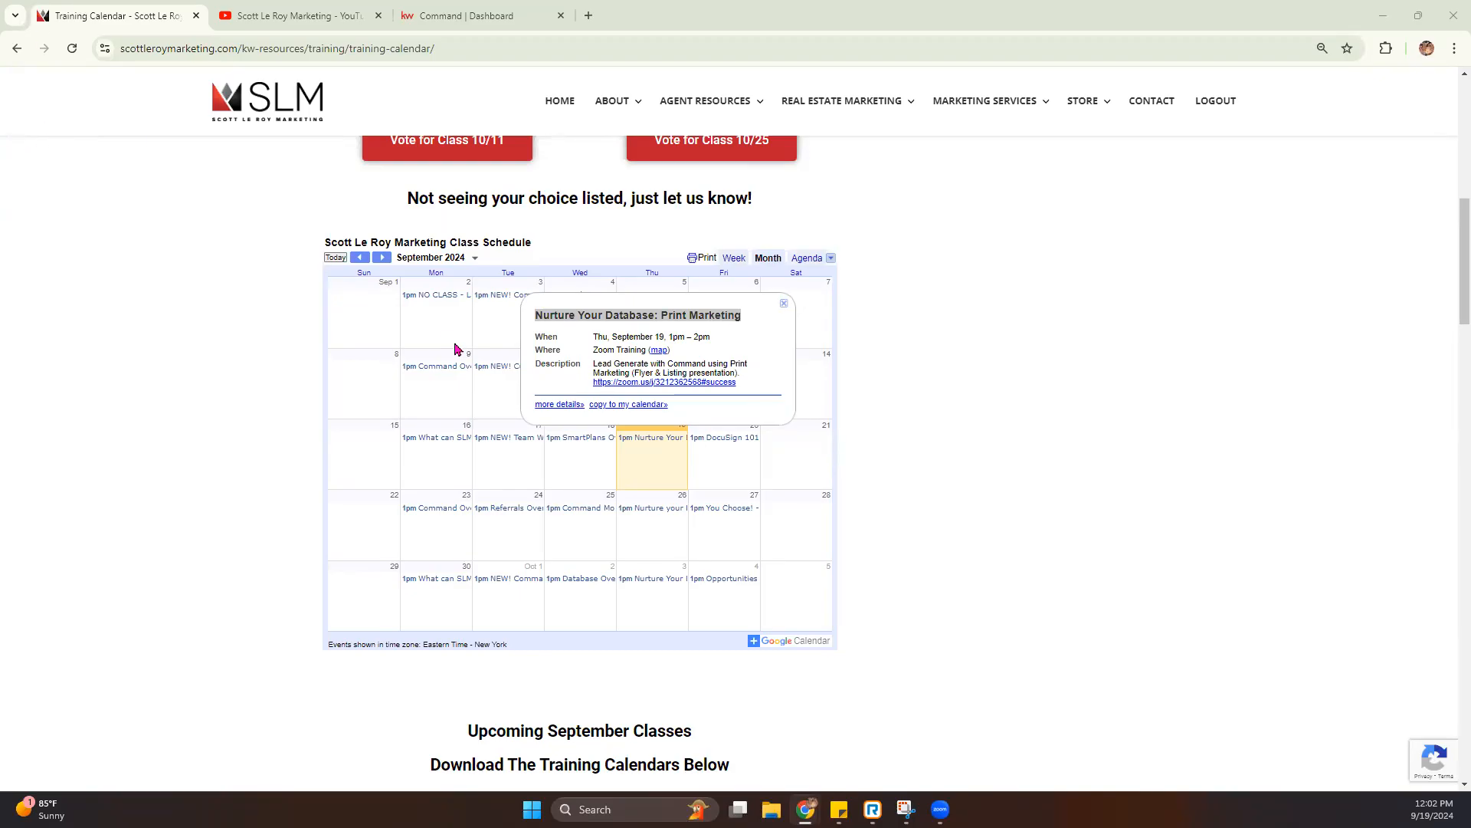
- Switch to KW Command and open the Designs library
left_click(450, 23)
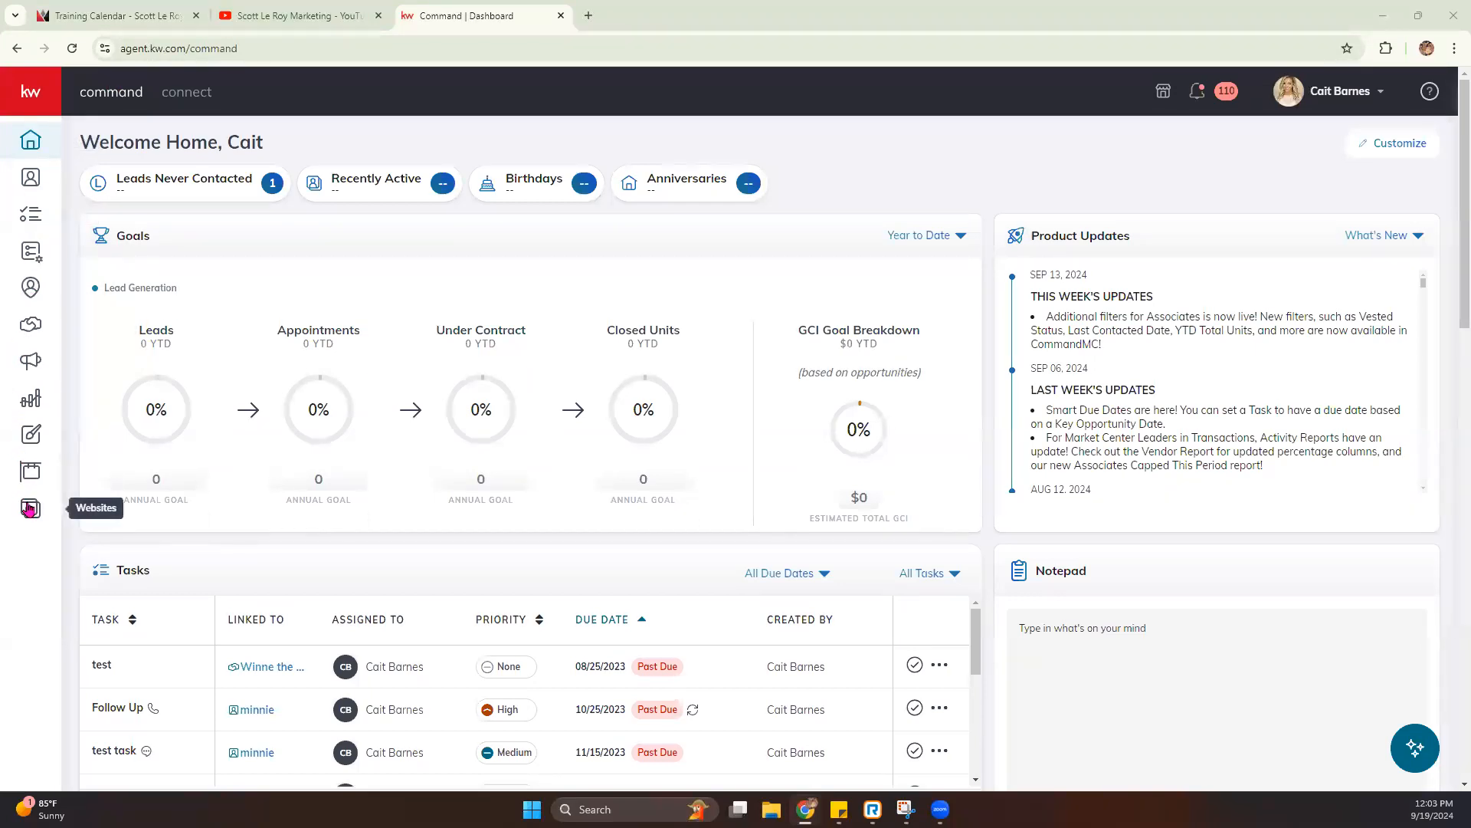
left_click(28, 95)
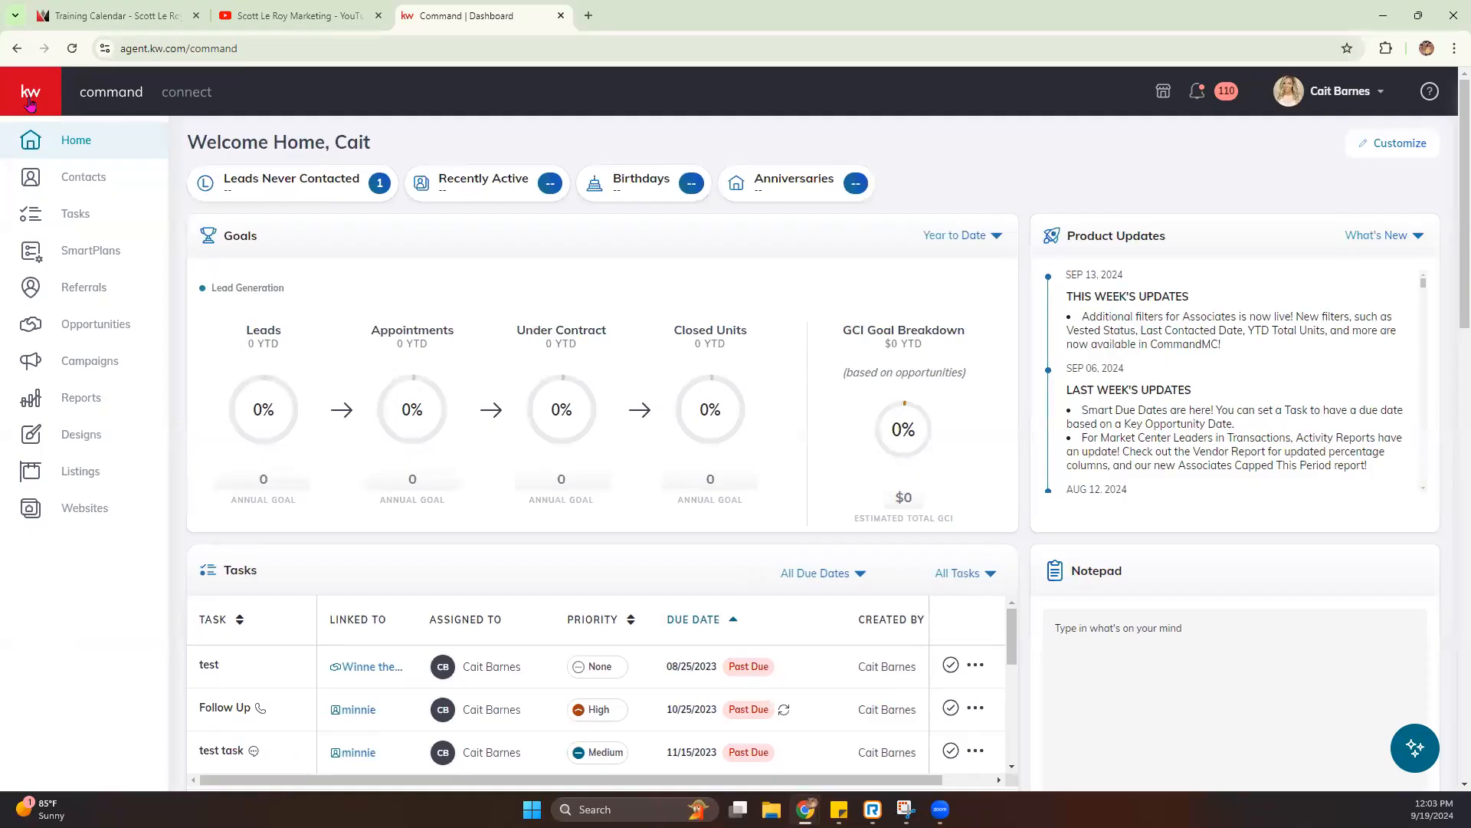
left_click(32, 440)
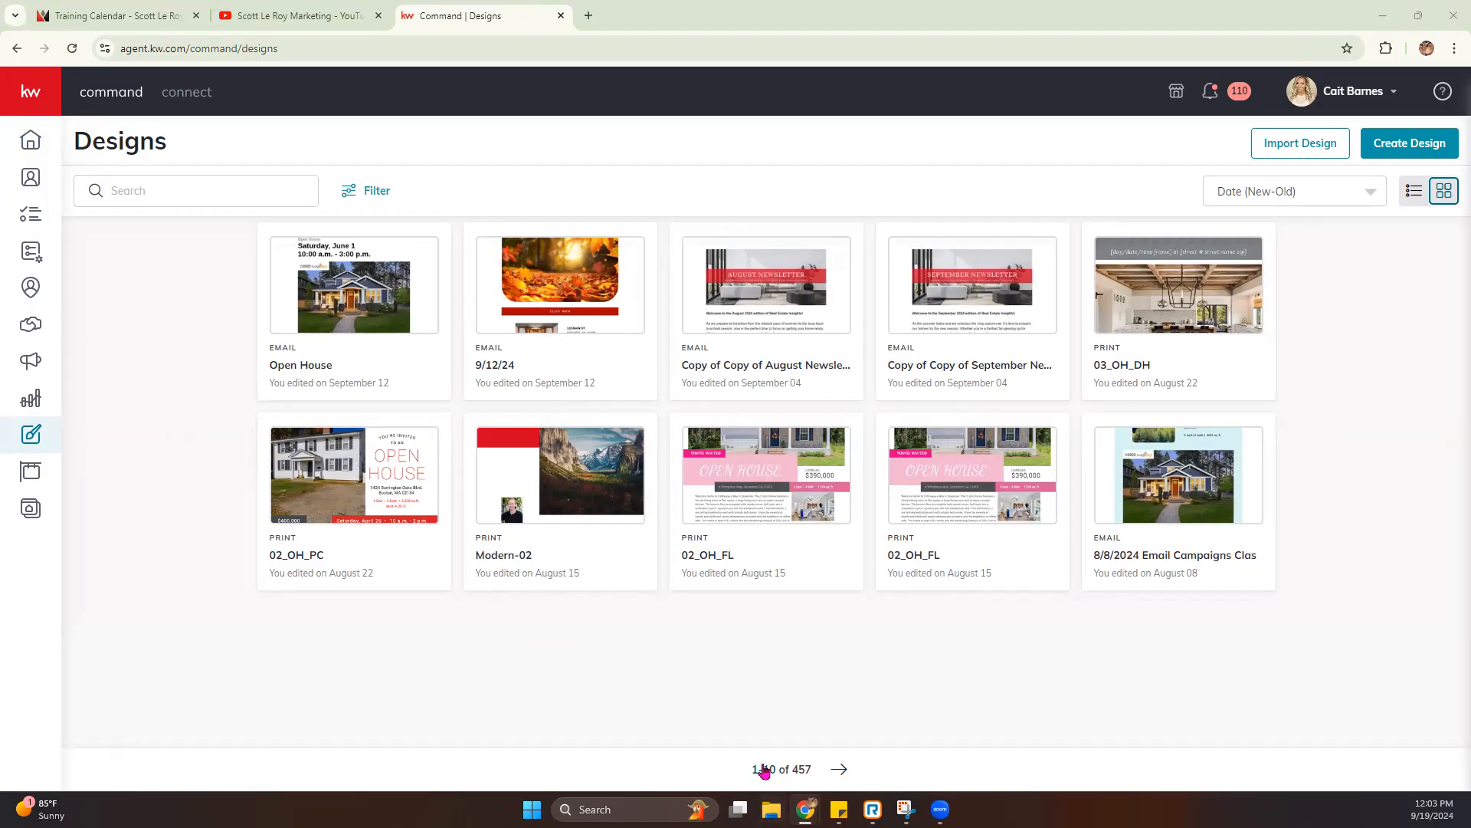
left_click_drag(716, 772, 846, 779)
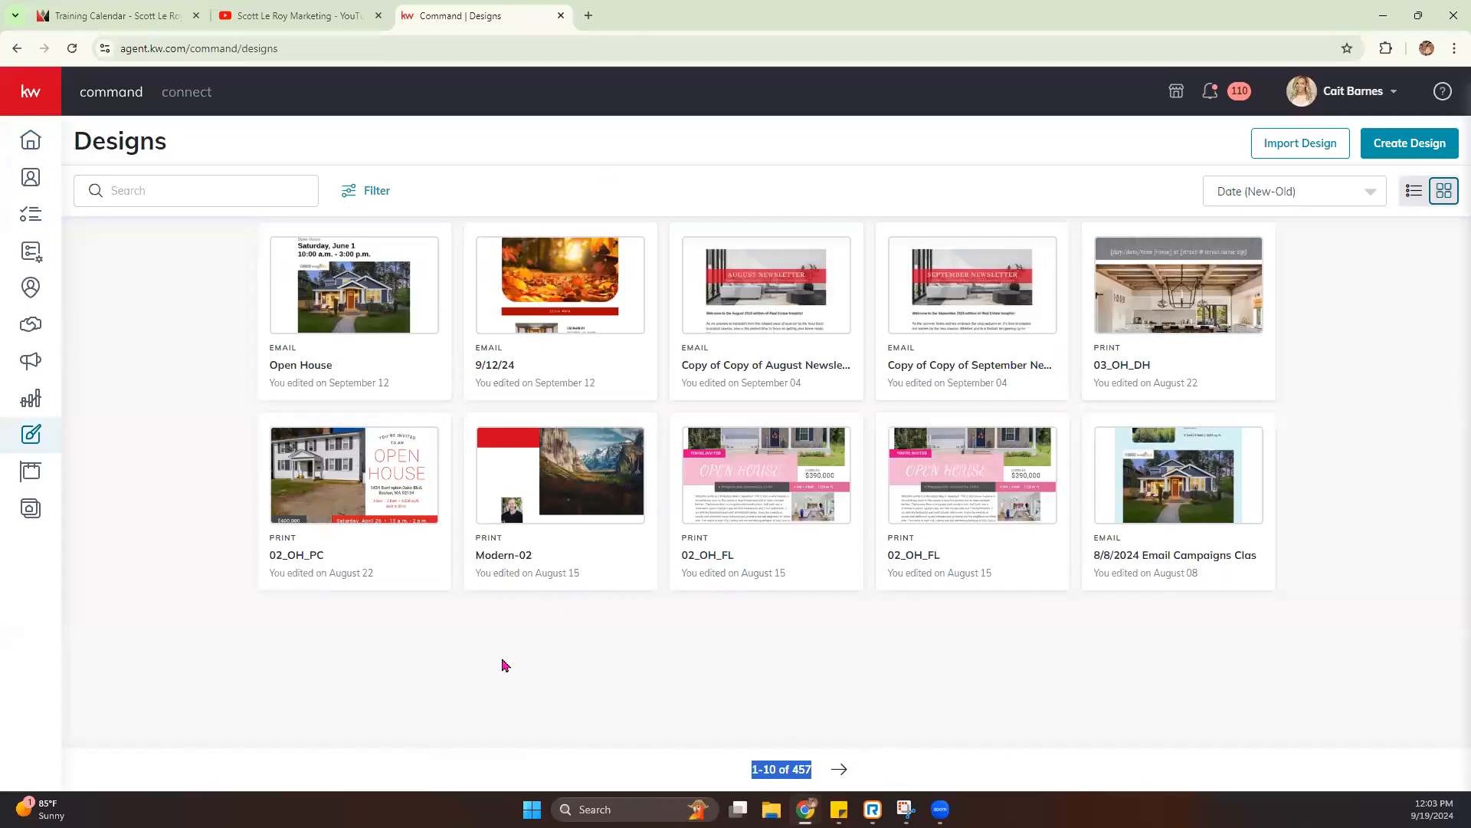
left_click(712, 670)
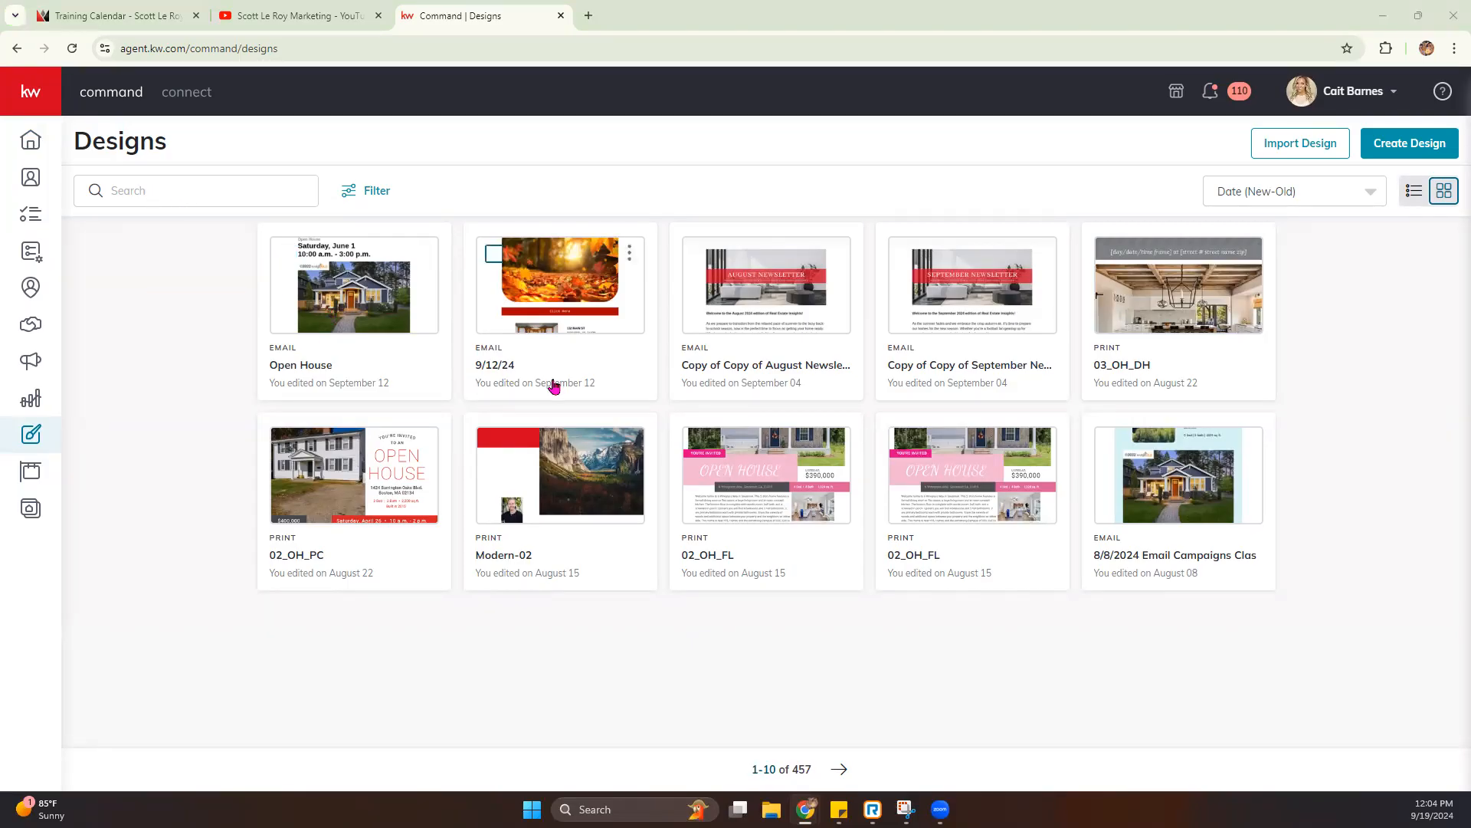
- Review the design type filters, date sorting options and list layout, and return the designs to grid view
left_click(363, 196)
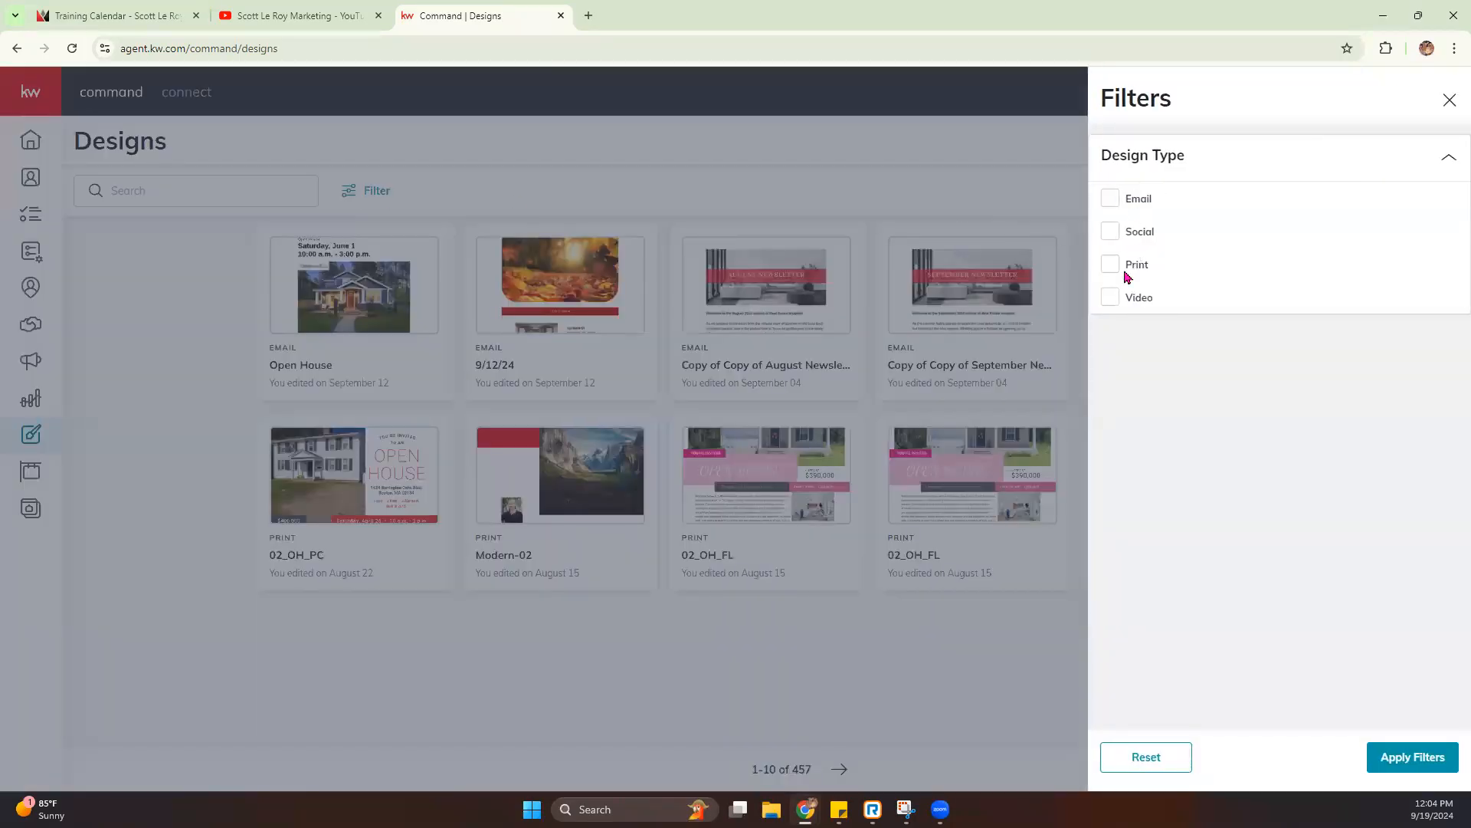
left_click(1450, 103)
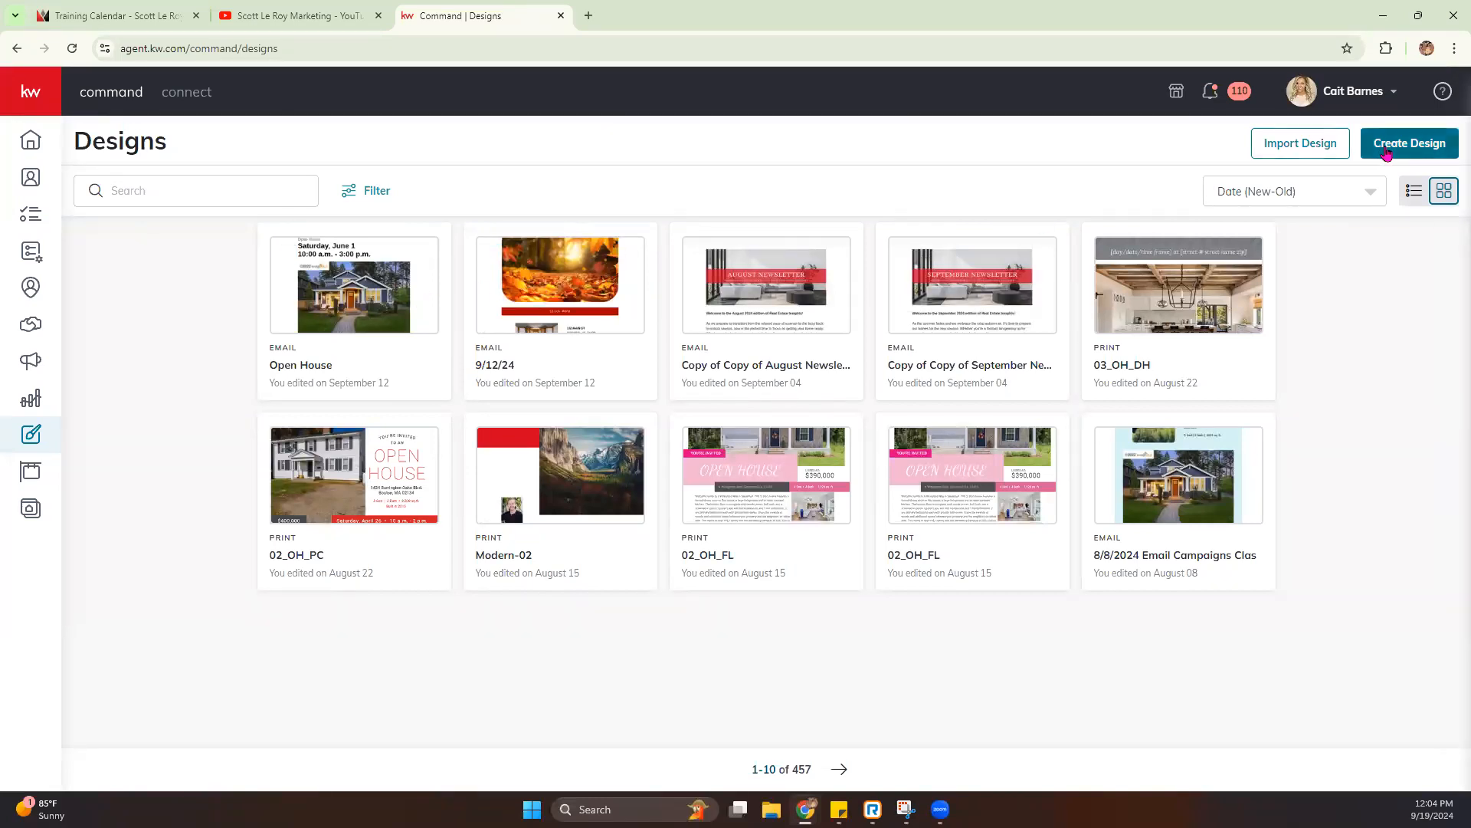
left_click(1373, 193)
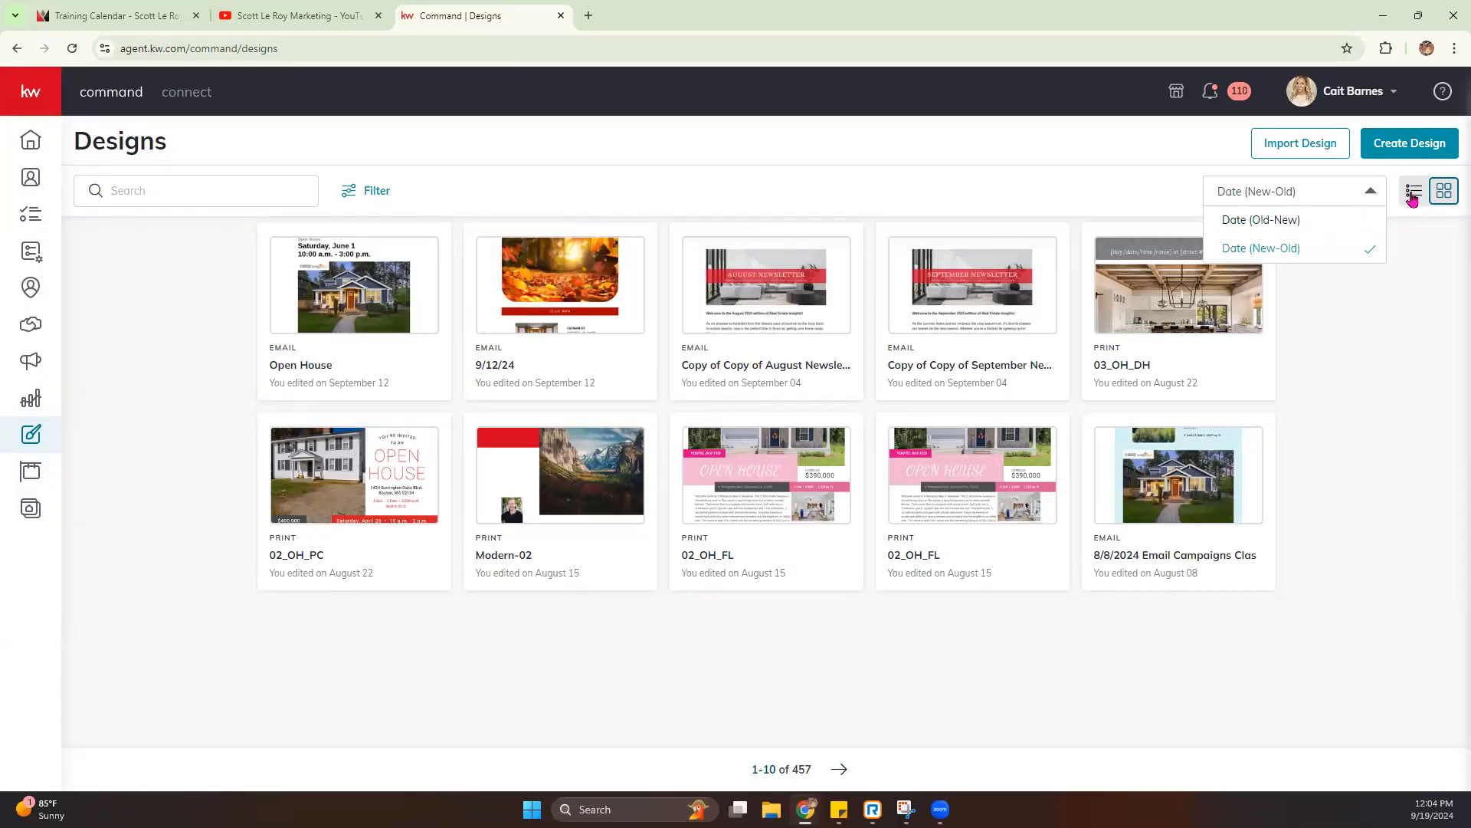
left_click(1416, 194)
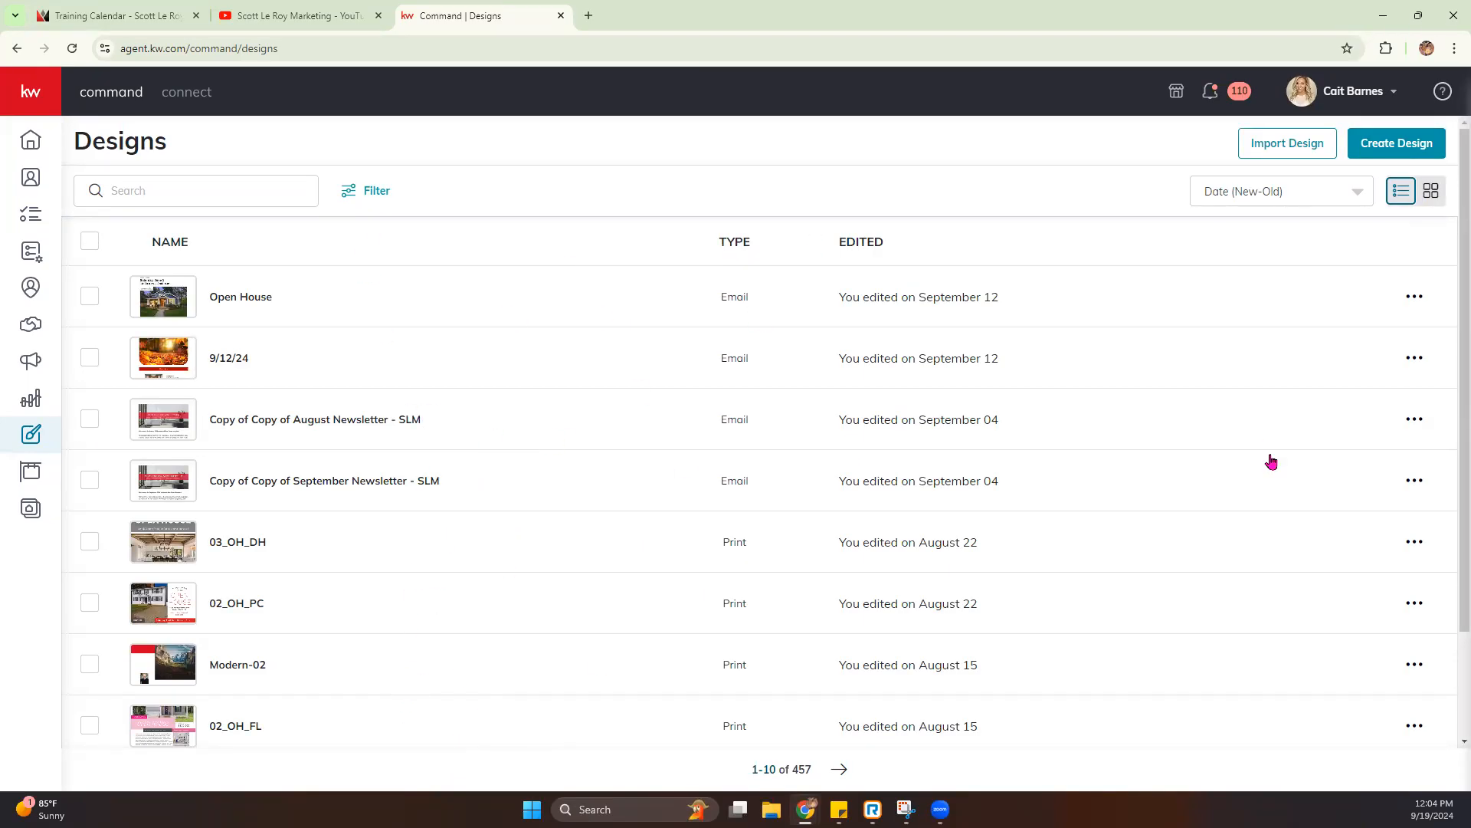
left_click(1432, 192)
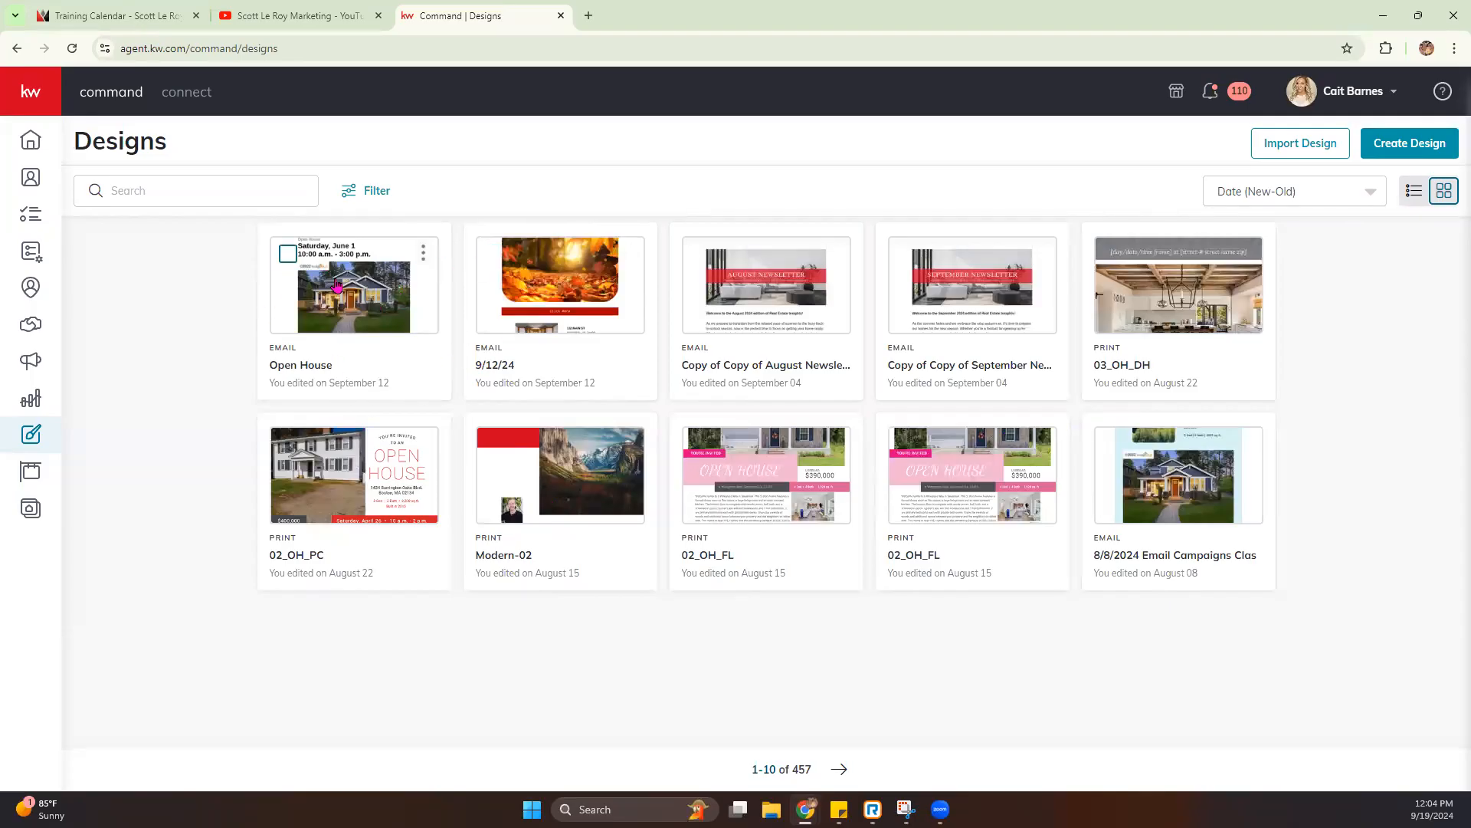
- Select the Open House and 9/12/24 email designs and clear both selections
left_click(288, 253)
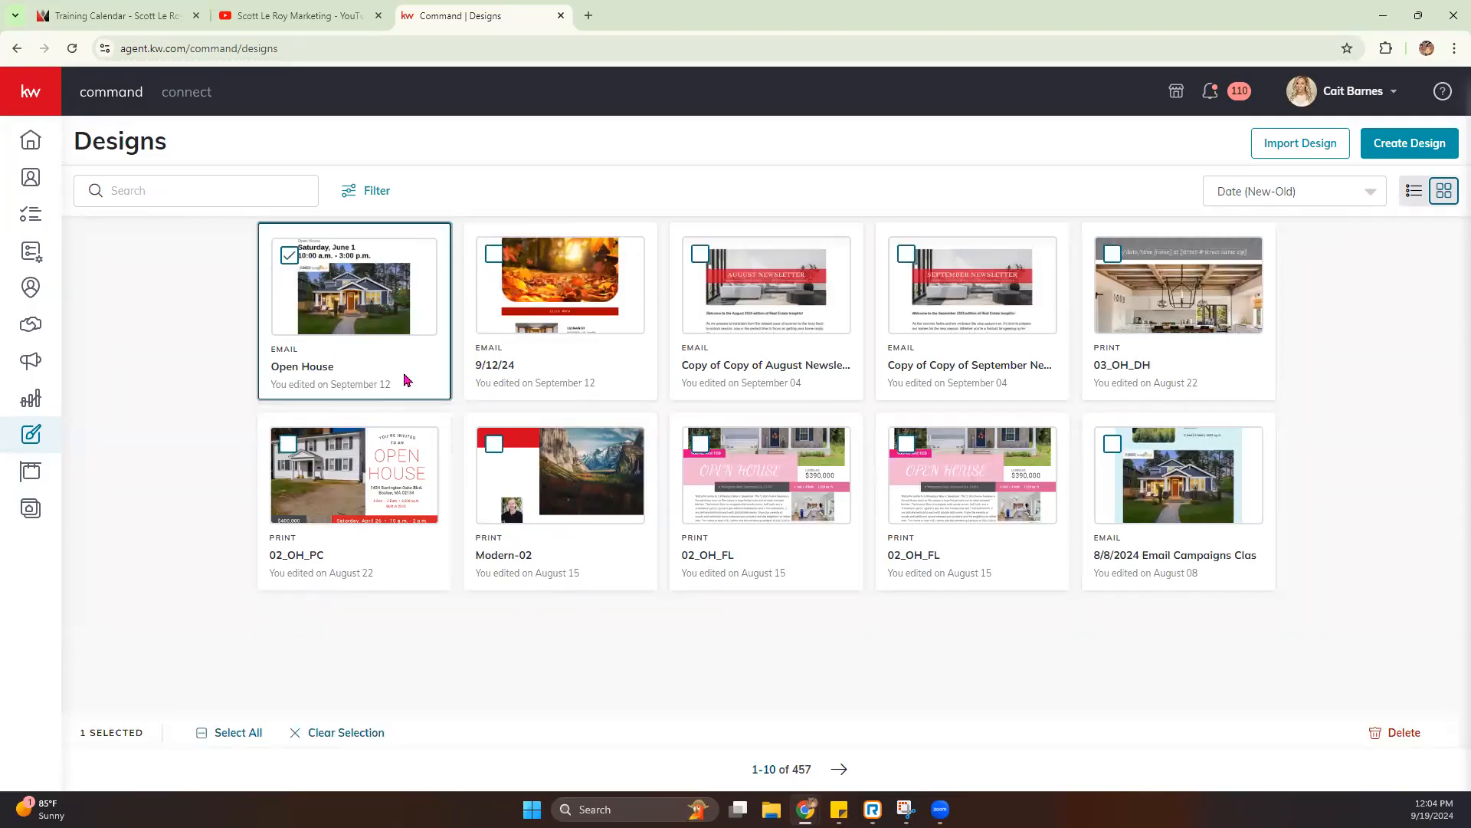
left_click(495, 255)
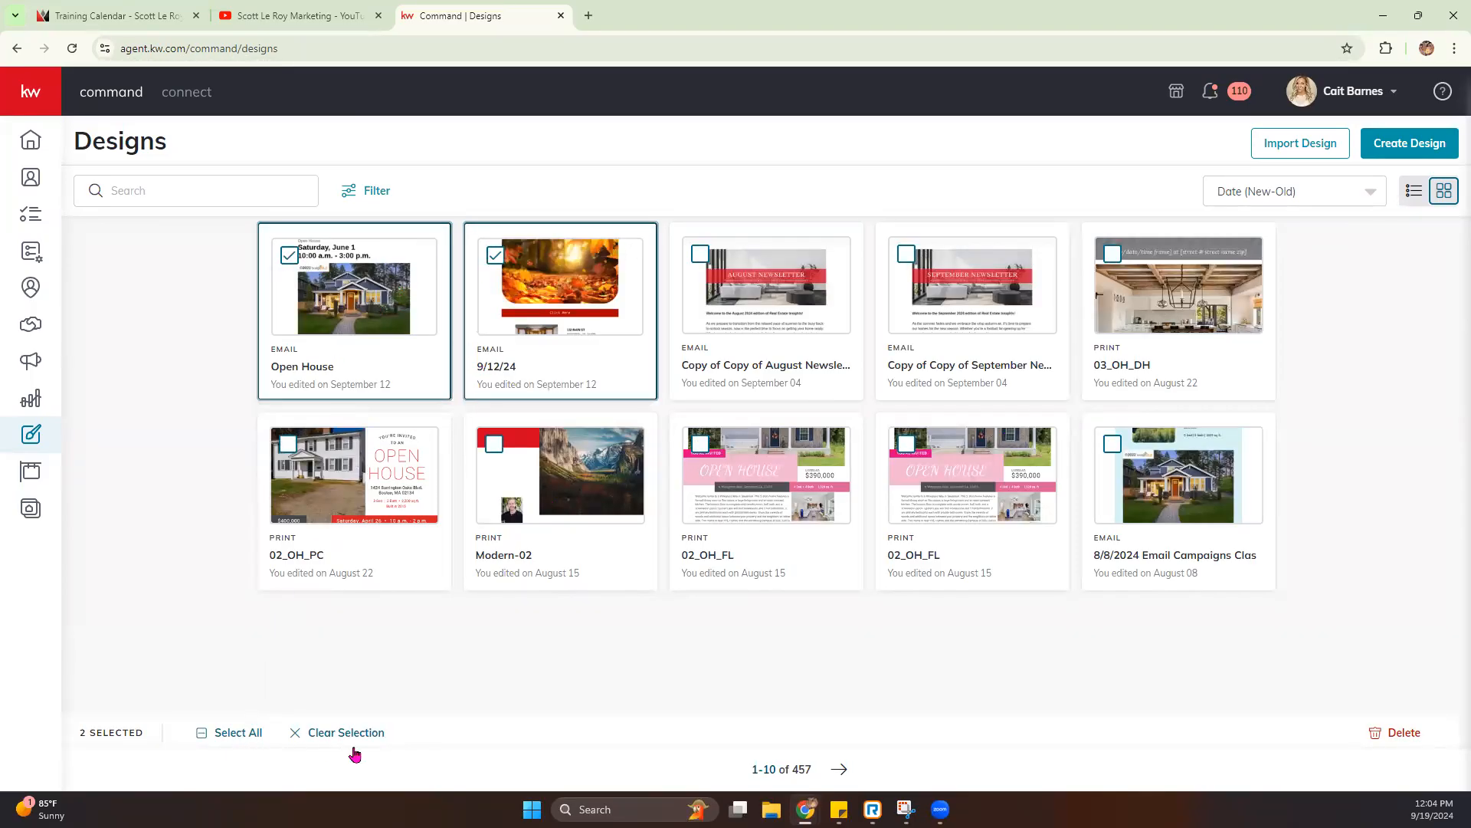
left_click(495, 257)
left_click(290, 256)
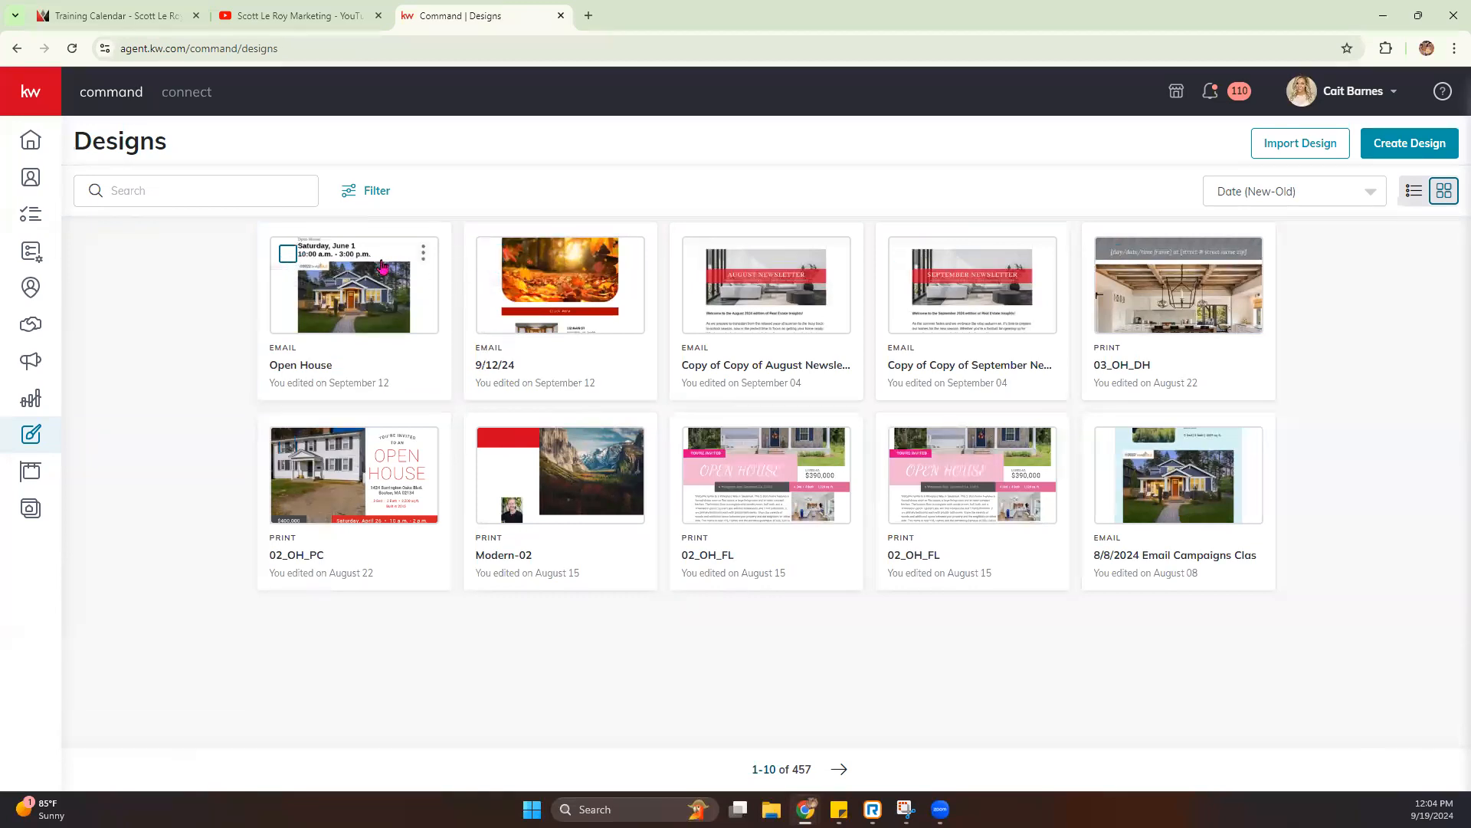
- Review the actions available for the Open House design and the design types offered for a new design, making no choice
left_click(423, 255)
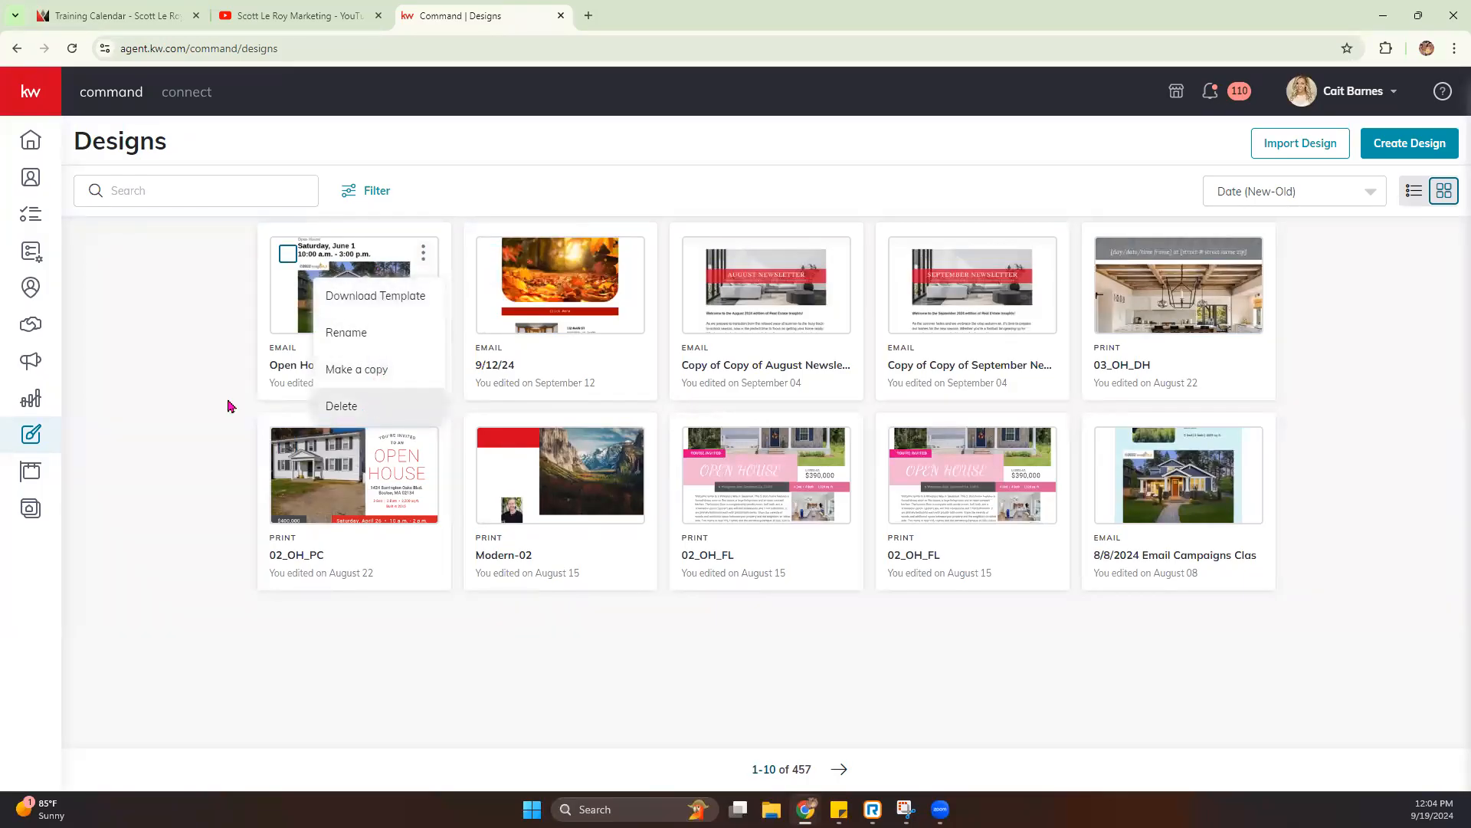
left_click(185, 380)
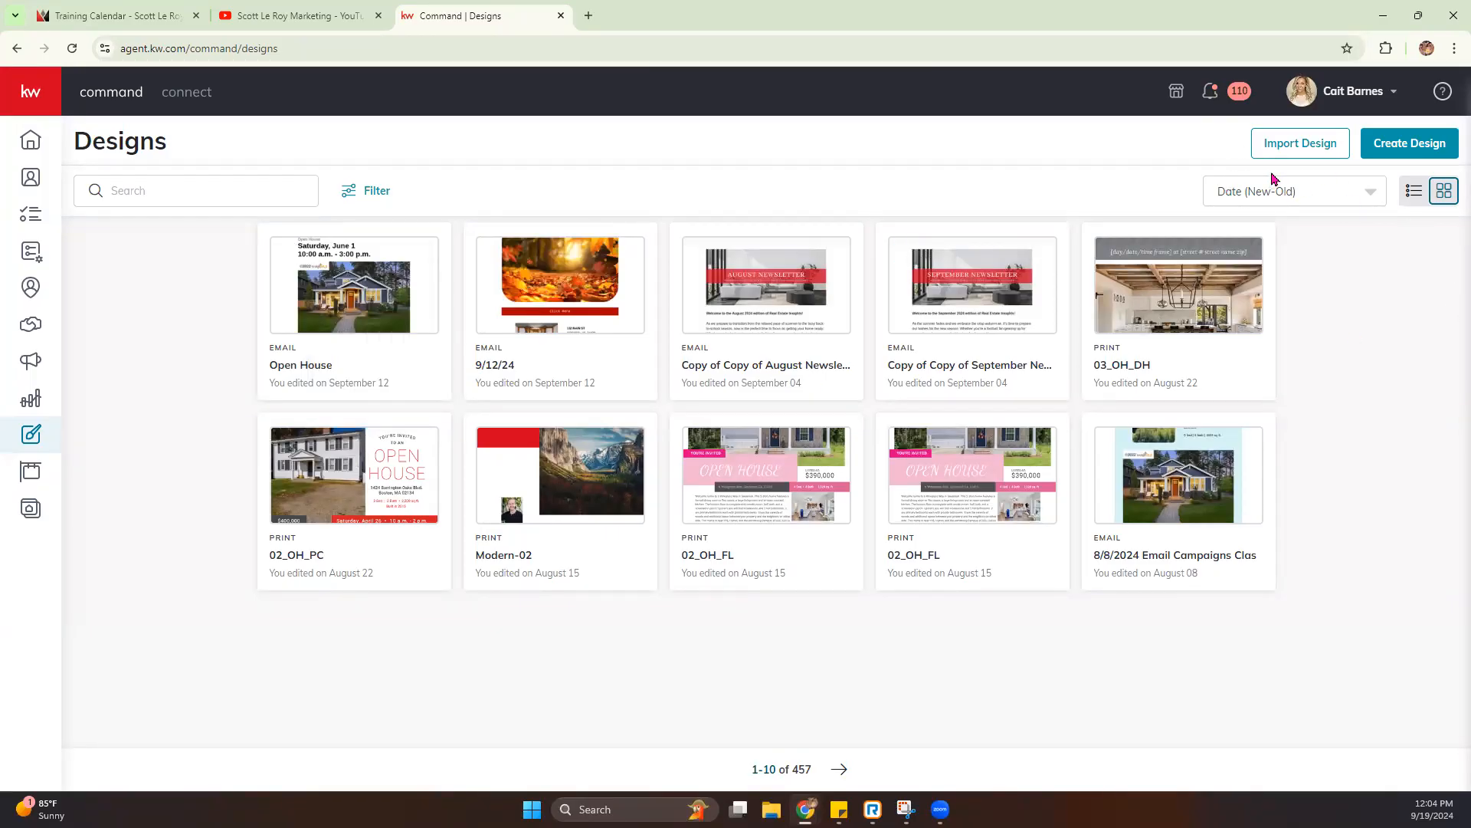
left_click(1438, 151)
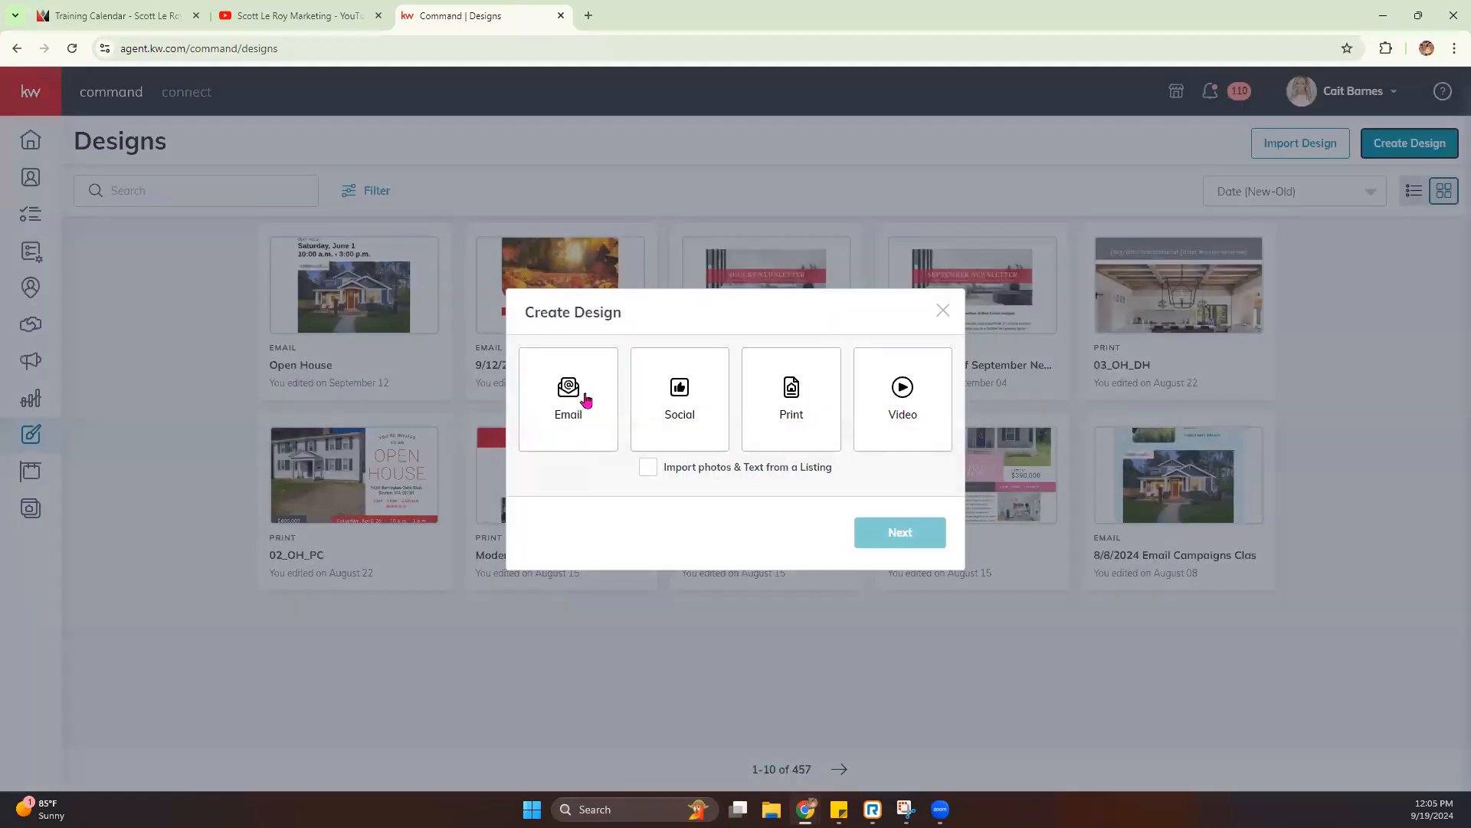
left_click(944, 311)
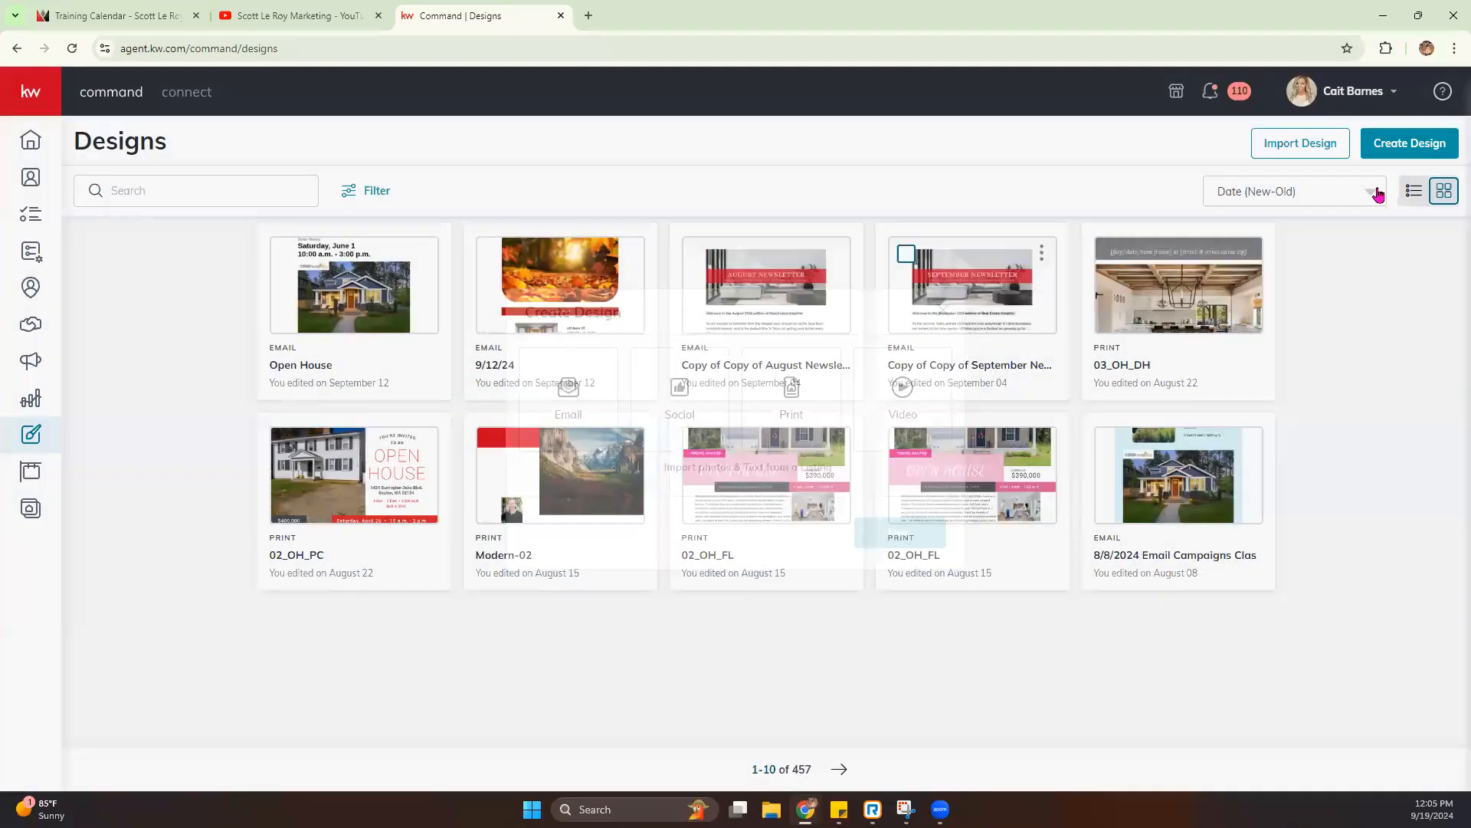
- Open the Keller Williams design platform from the import option and look through its Templates and My Projects pages
left_click(1316, 158)
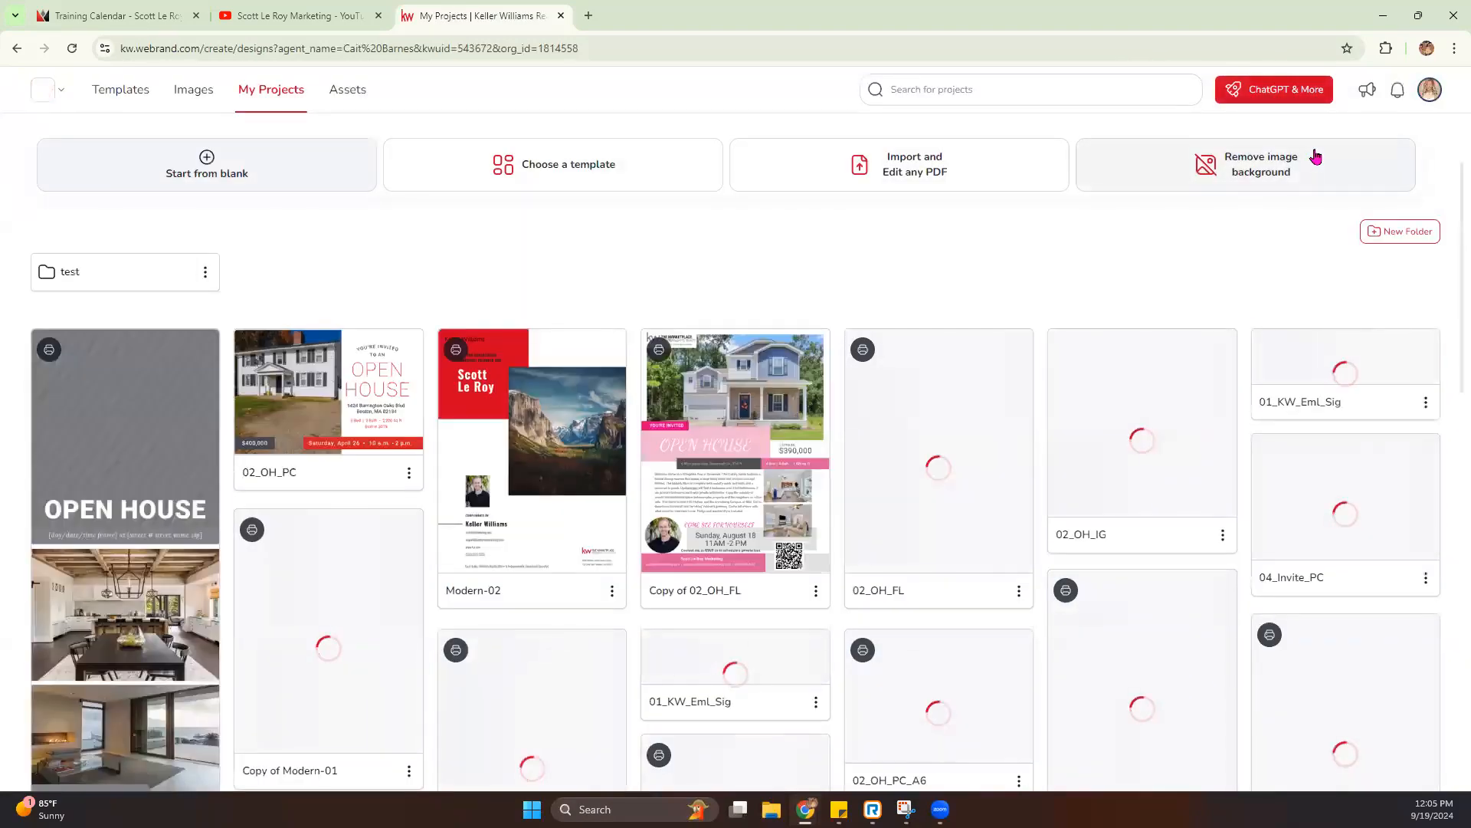
left_click(125, 87)
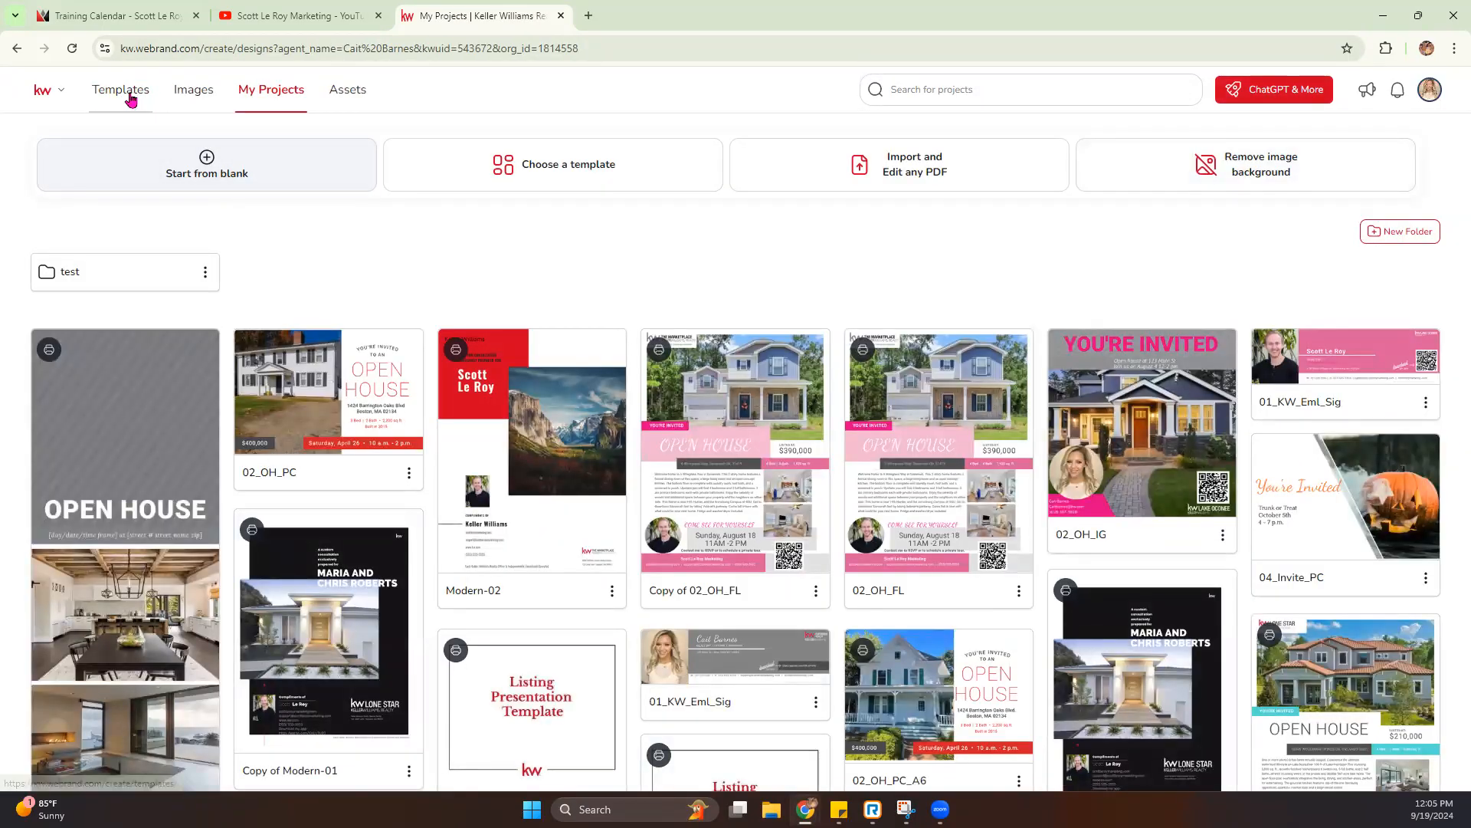
left_click(131, 93)
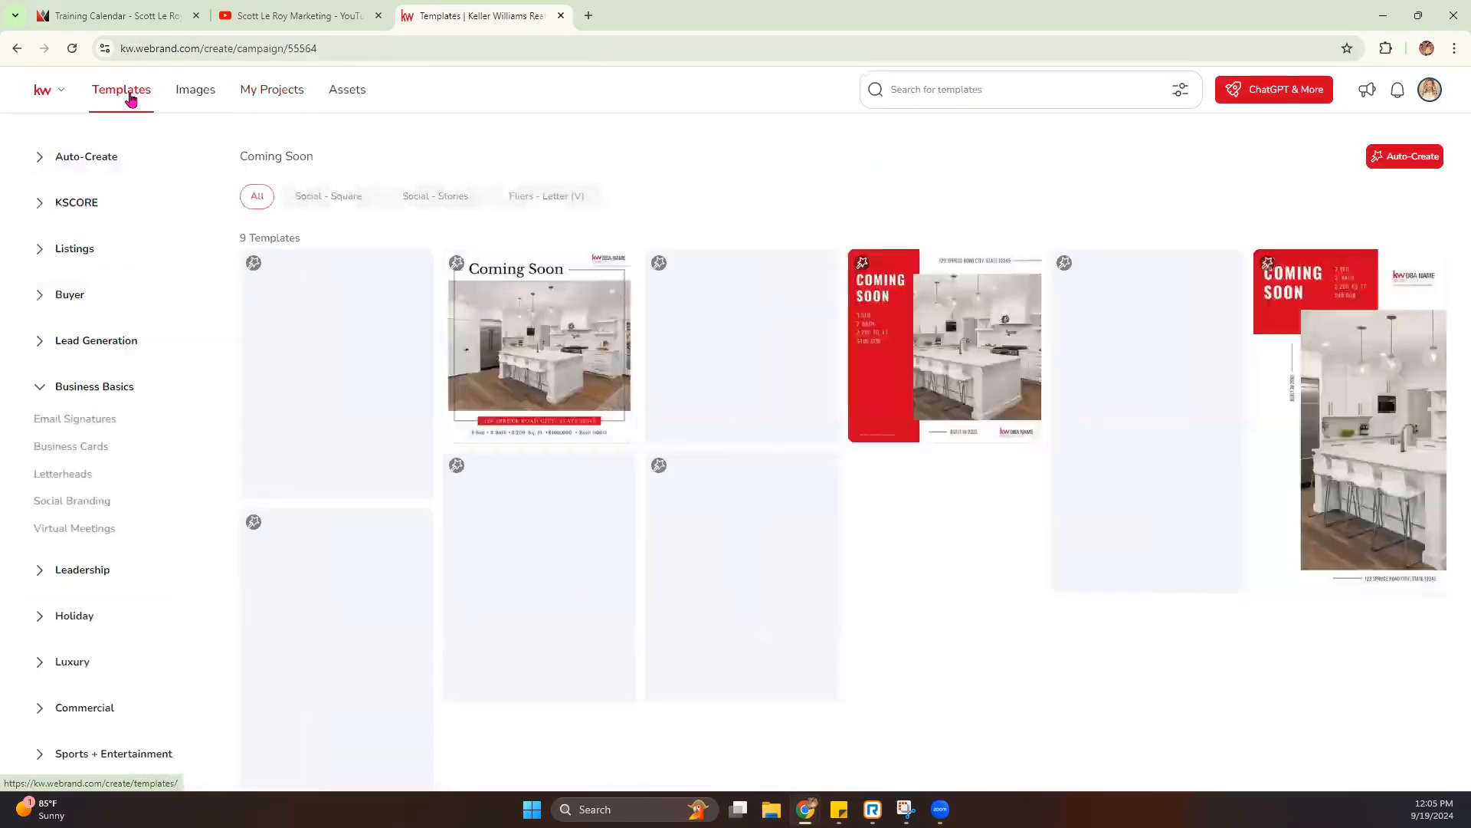
left_click(187, 100)
left_click(263, 101)
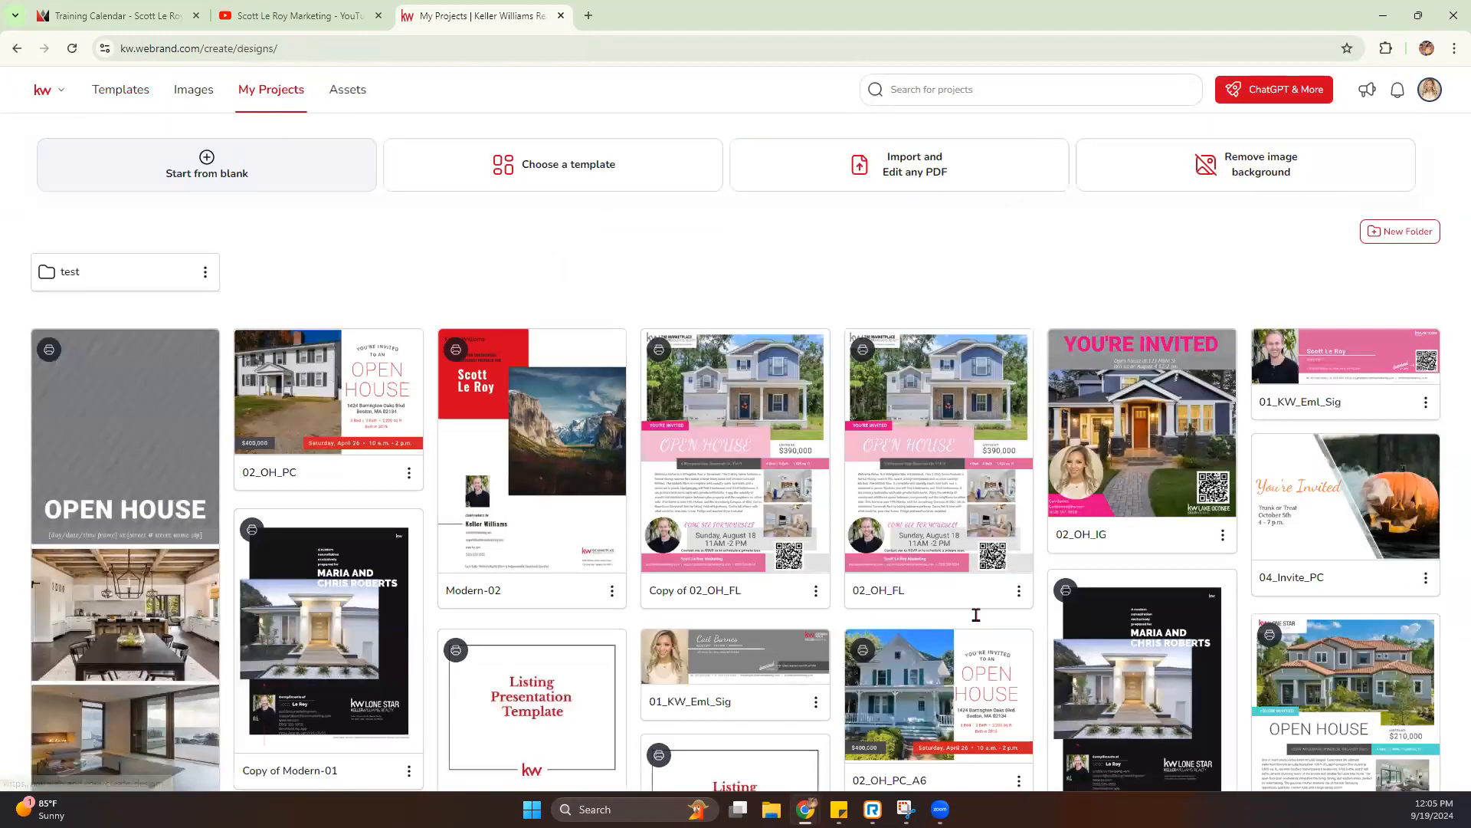
- Open Assets and view the Keller Williams Realty company colors and fonts
left_click(342, 91)
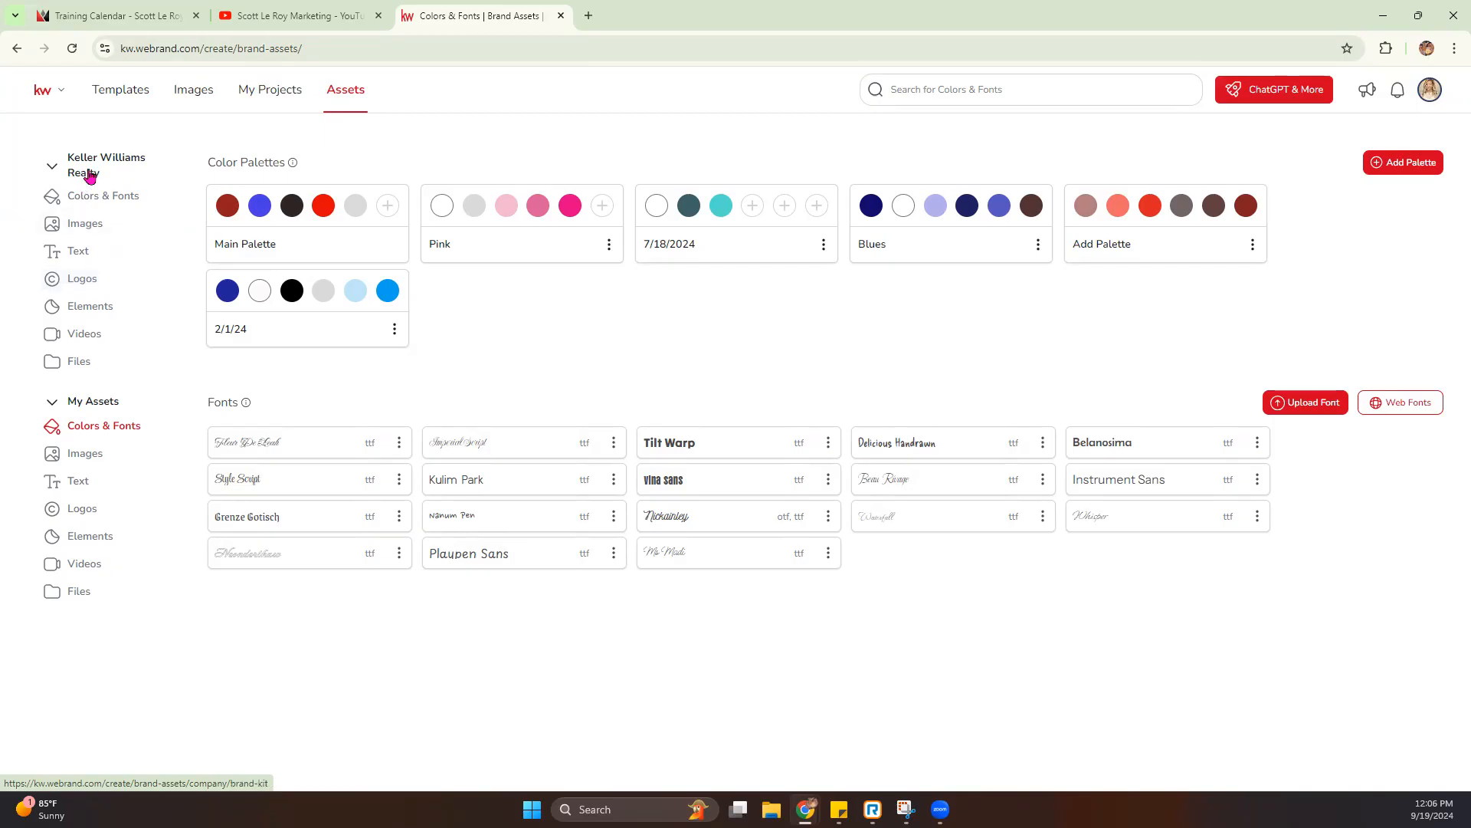
left_click(86, 197)
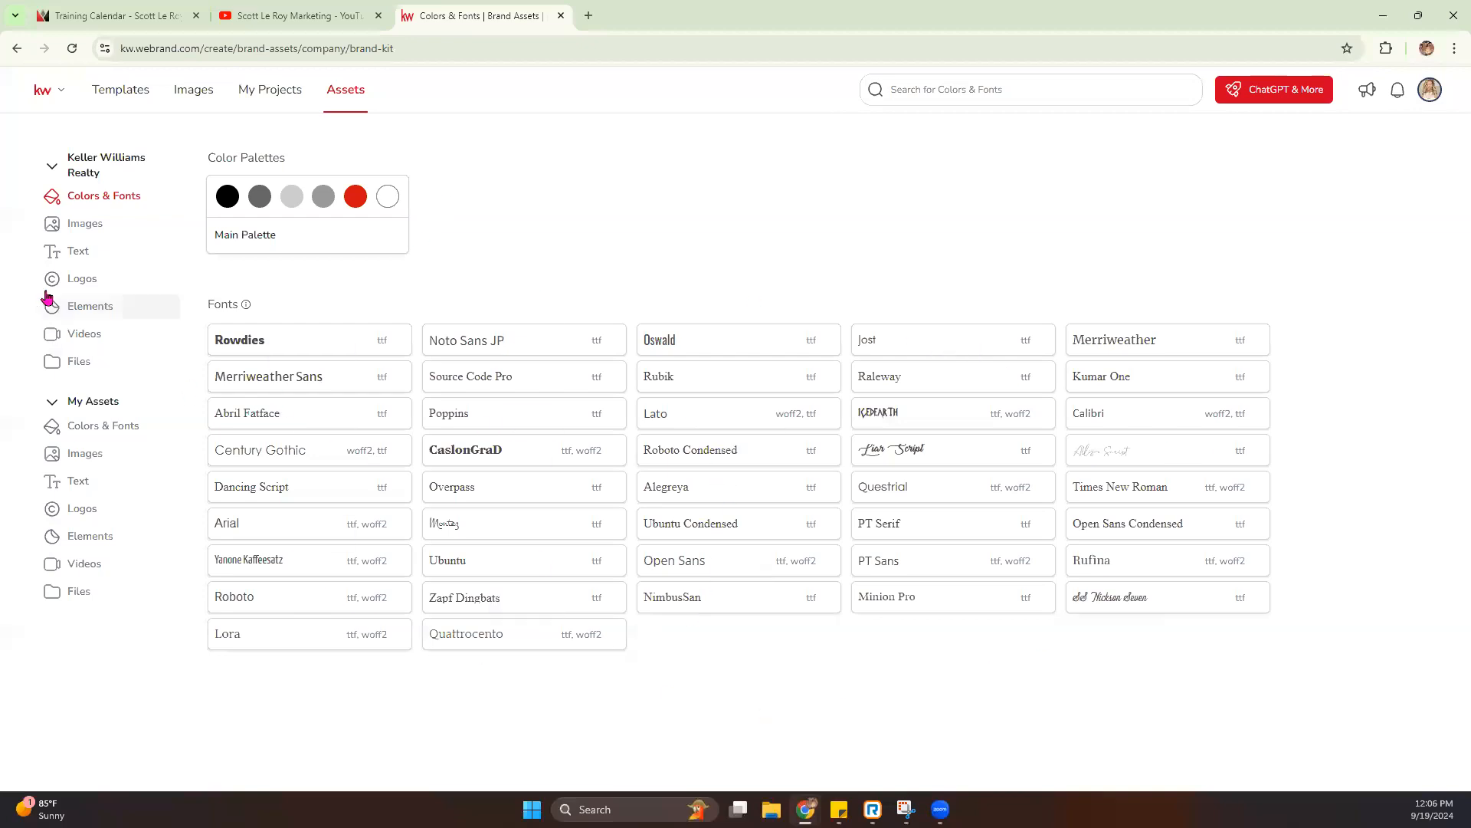
- Browse the Keller Williams Realty company images, including the Holidays and Neighborhoods folders
left_click(75, 224)
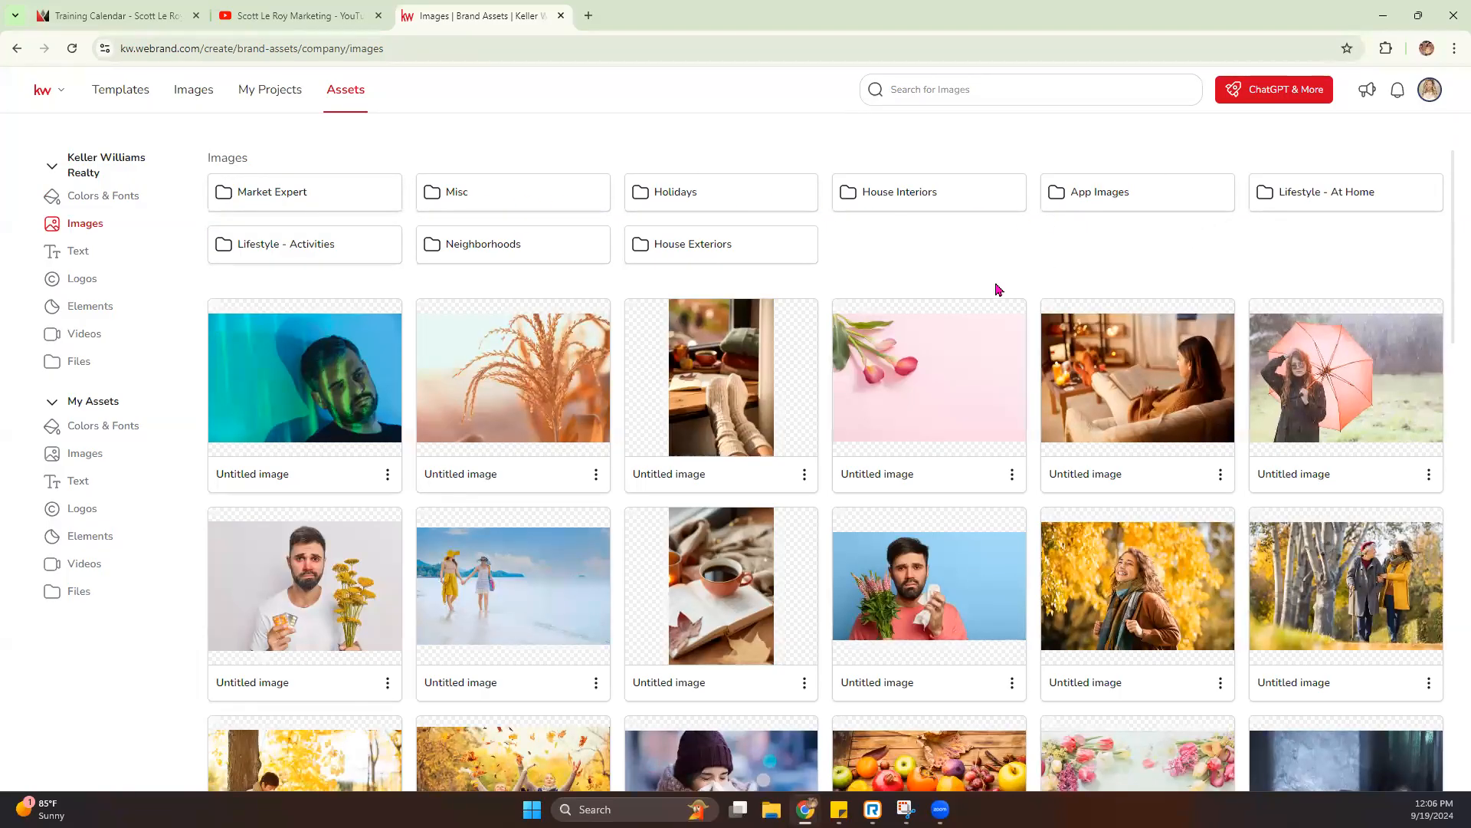
left_click(710, 206)
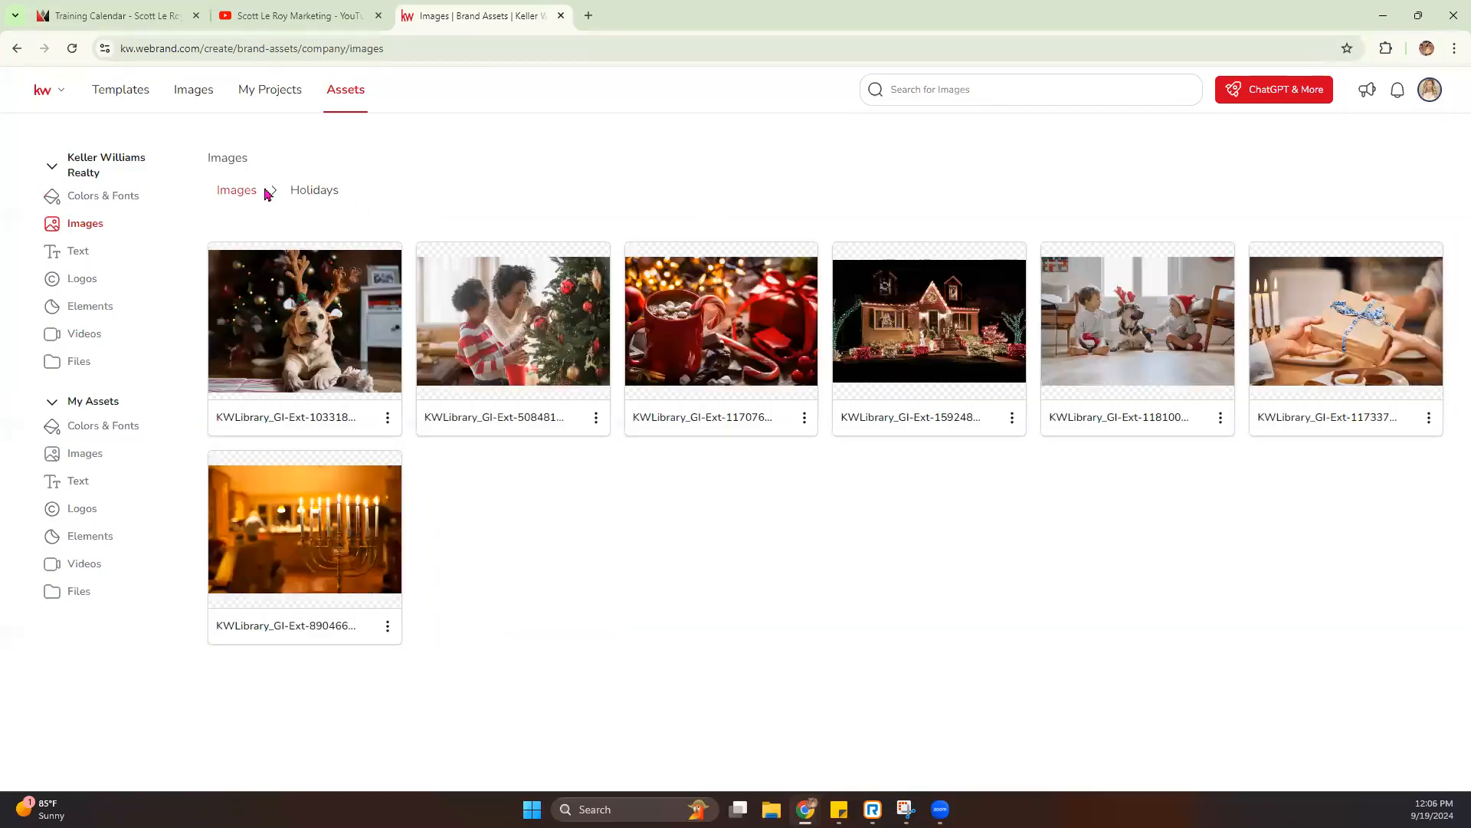
left_click(244, 192)
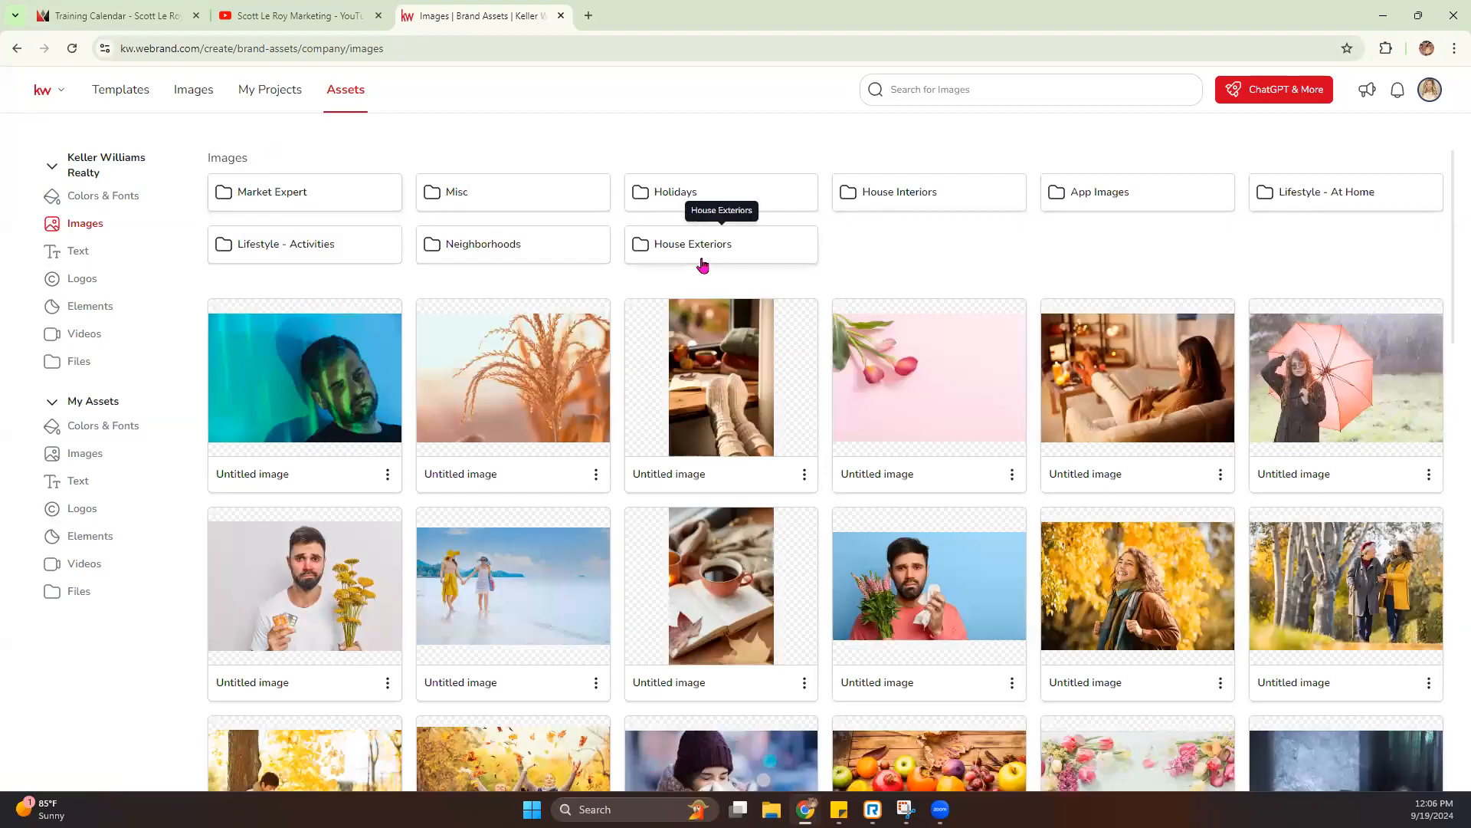
left_click(502, 246)
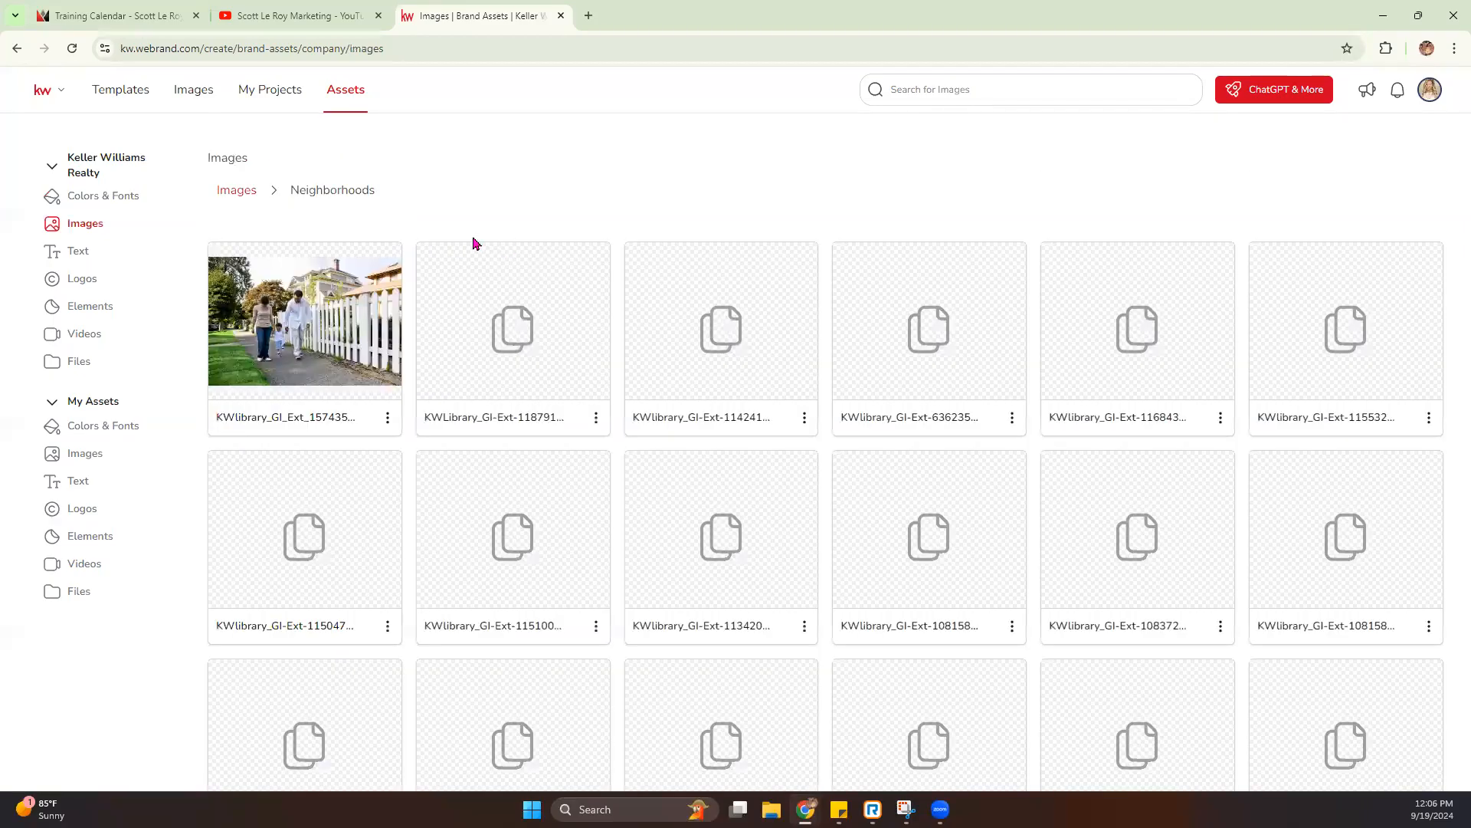
left_click(242, 191)
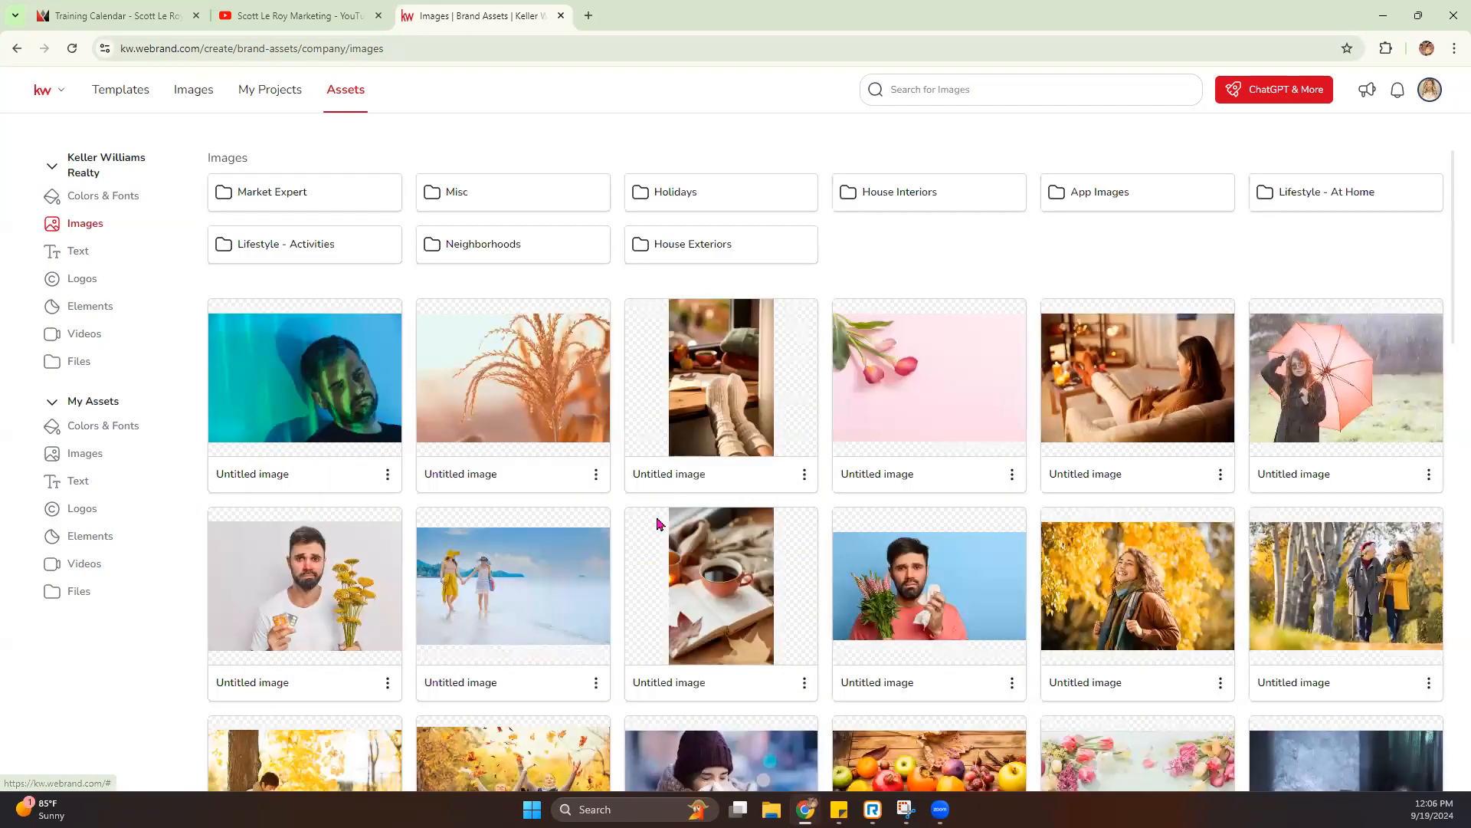
- View the Keller Williams Realty company text and the logos in the Misc and KW folders
left_click(84, 253)
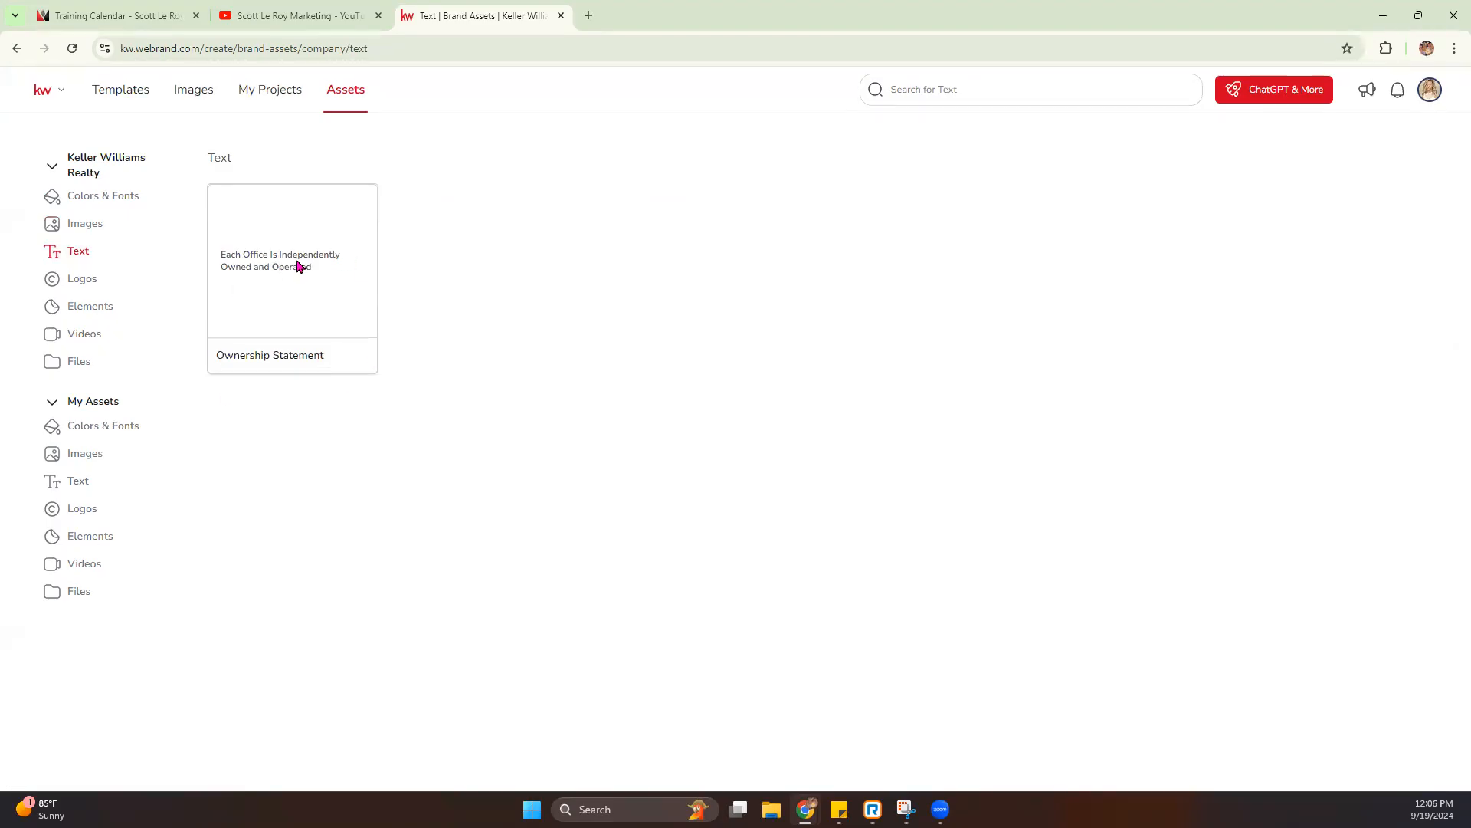
left_click(83, 279)
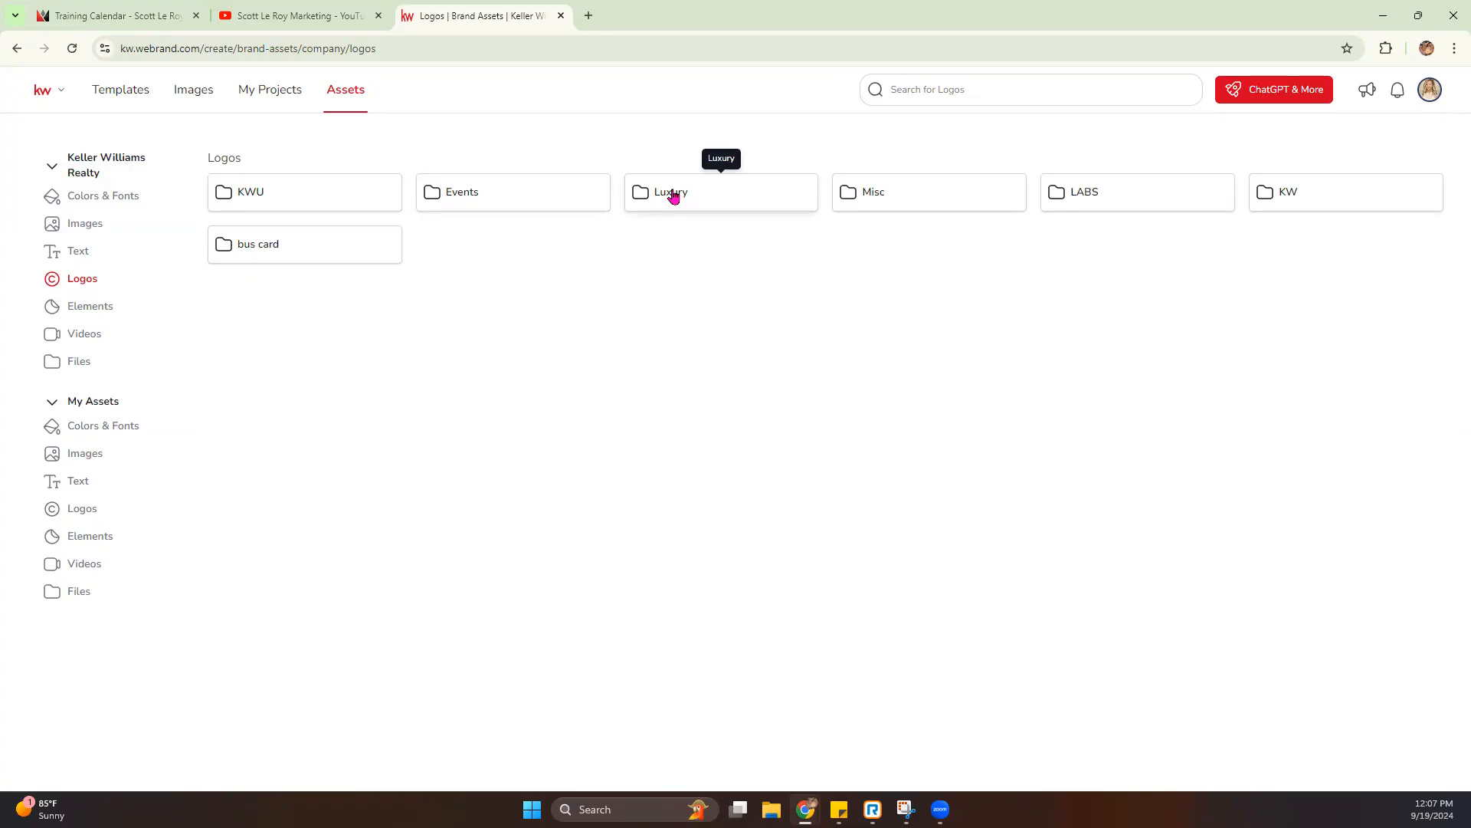
left_click(905, 201)
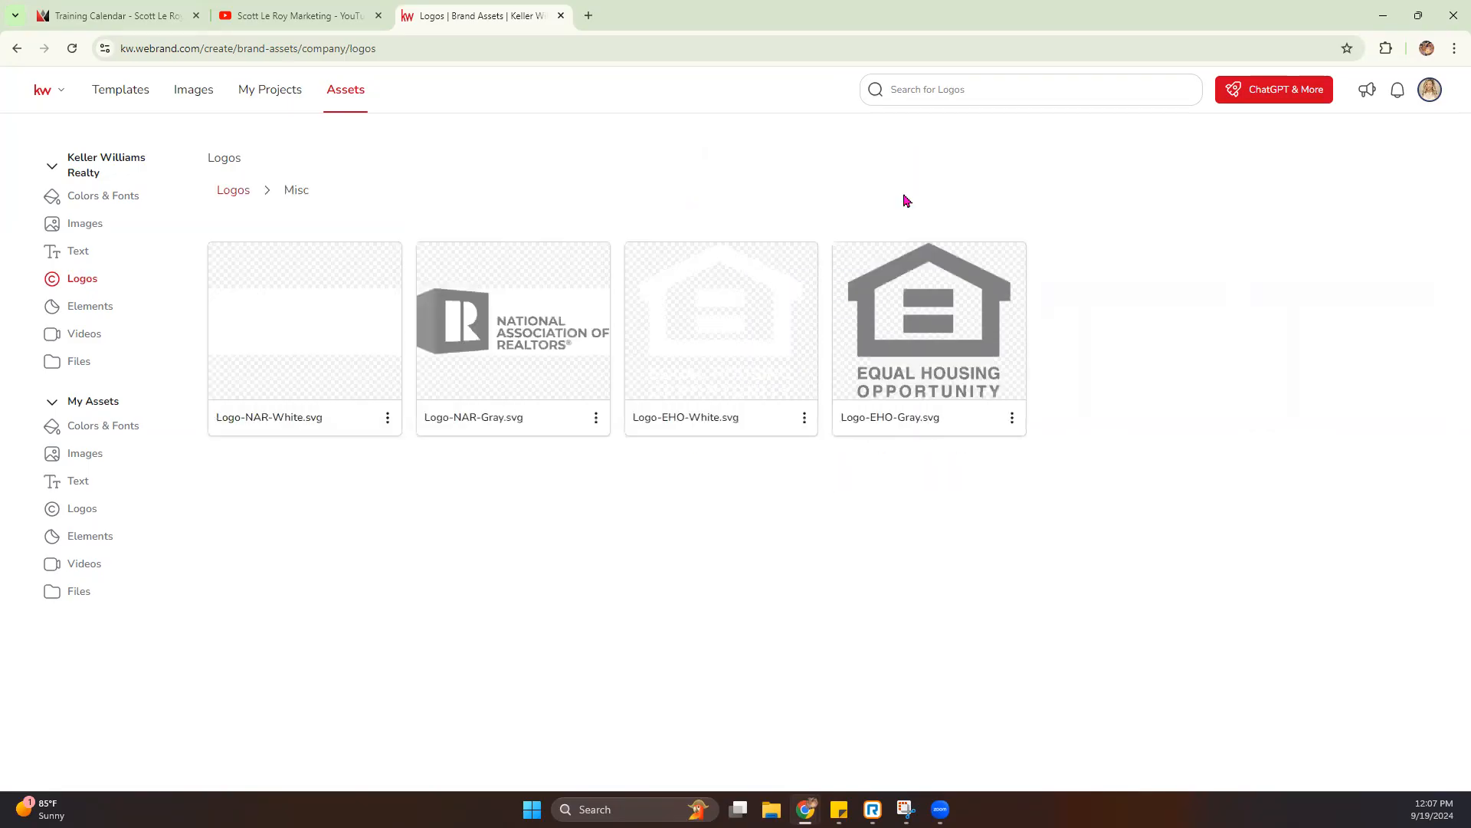
left_click(233, 190)
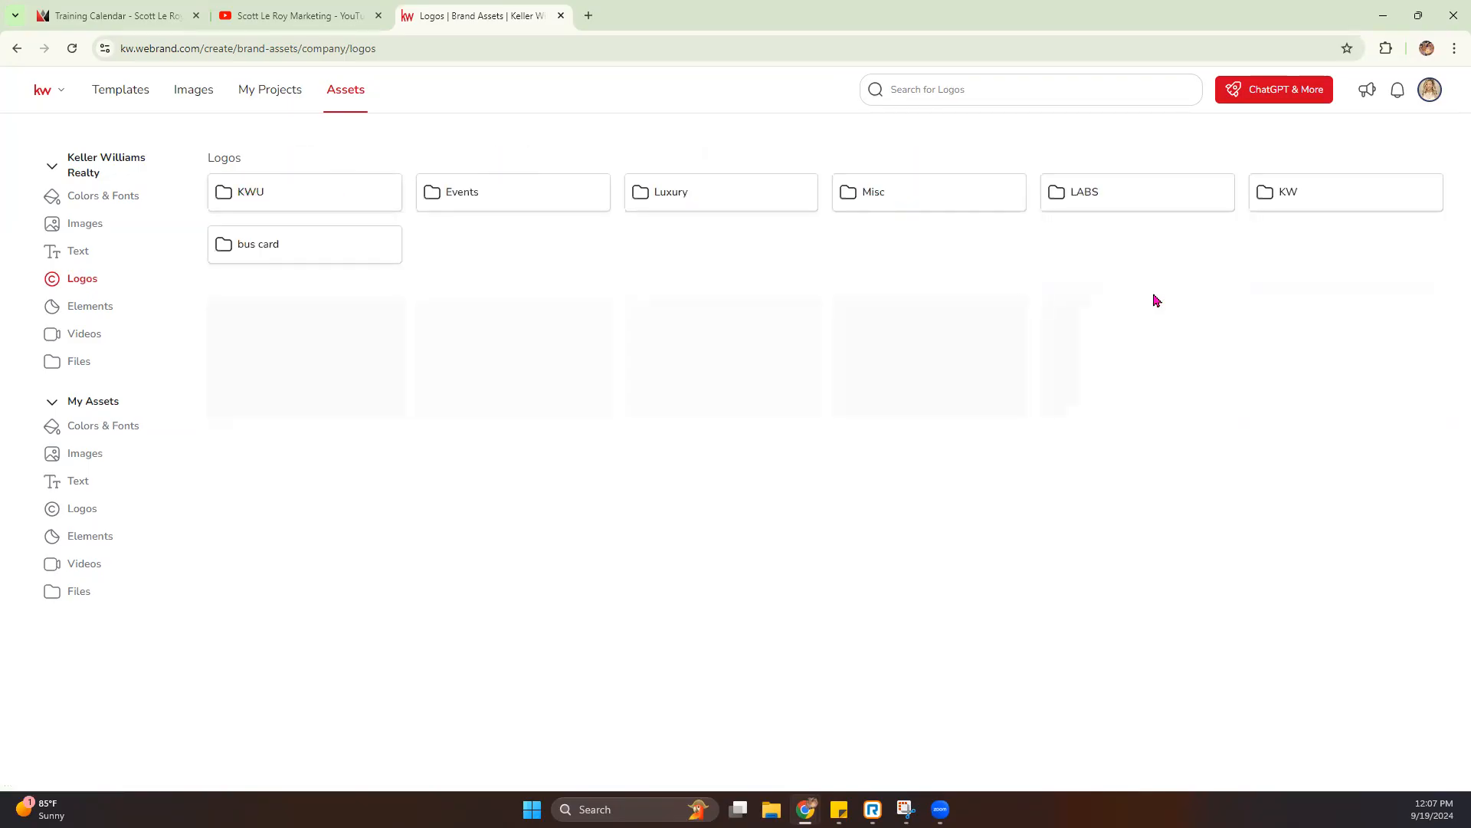
left_click(1312, 204)
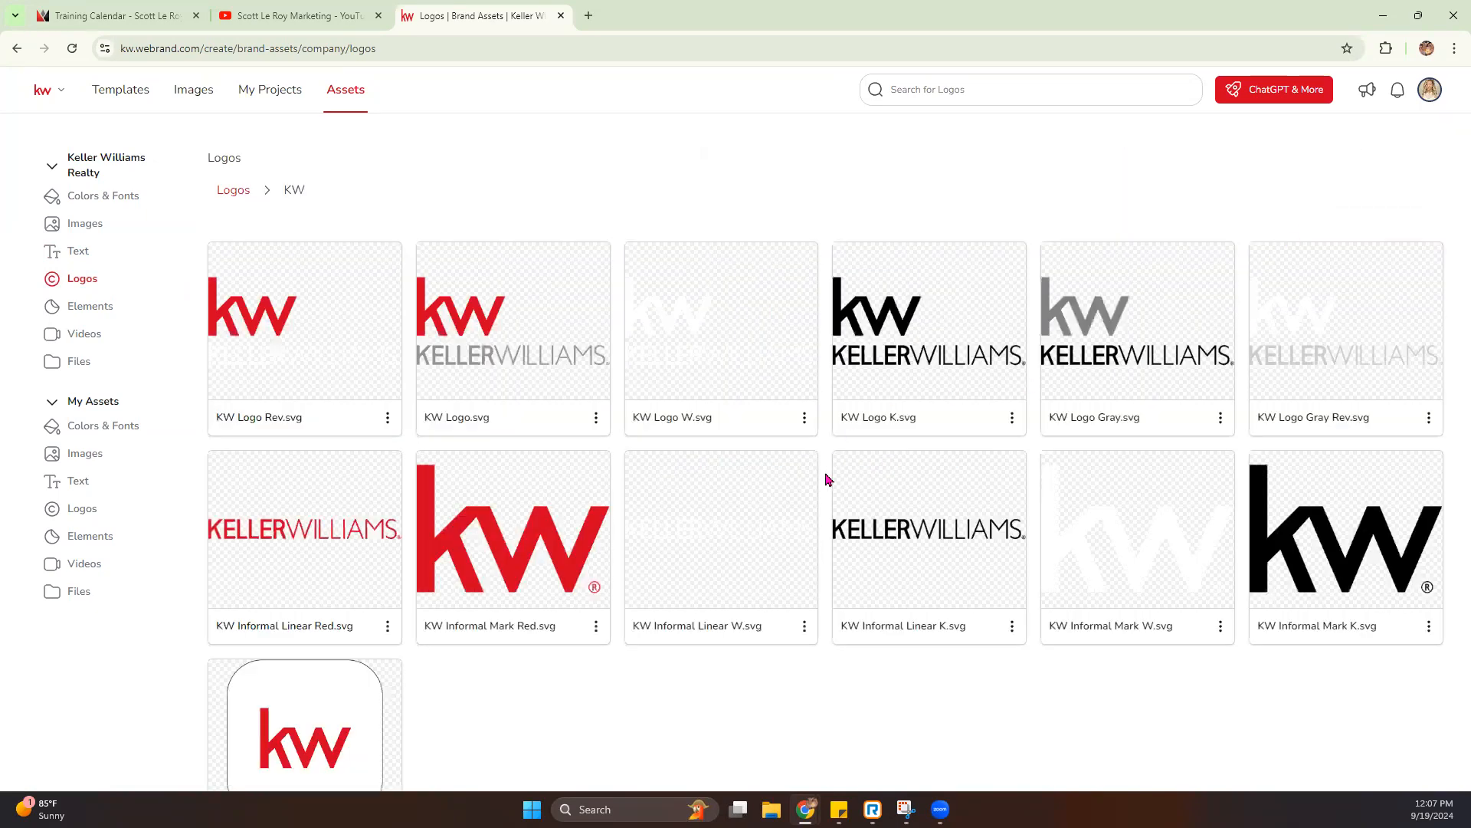
scroll(828, 479, "down", 1)
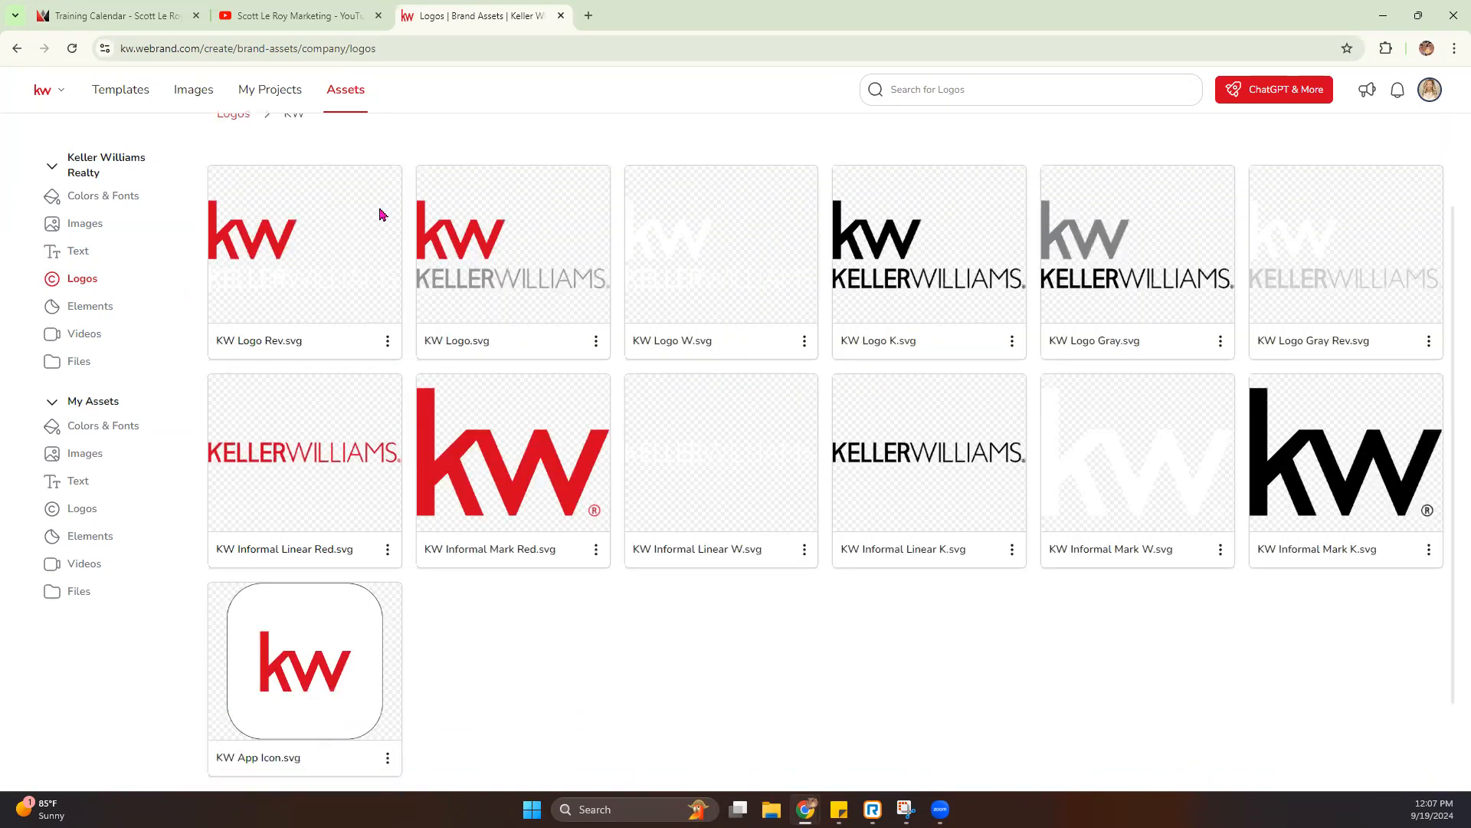
scroll(585, 388, "up", 1)
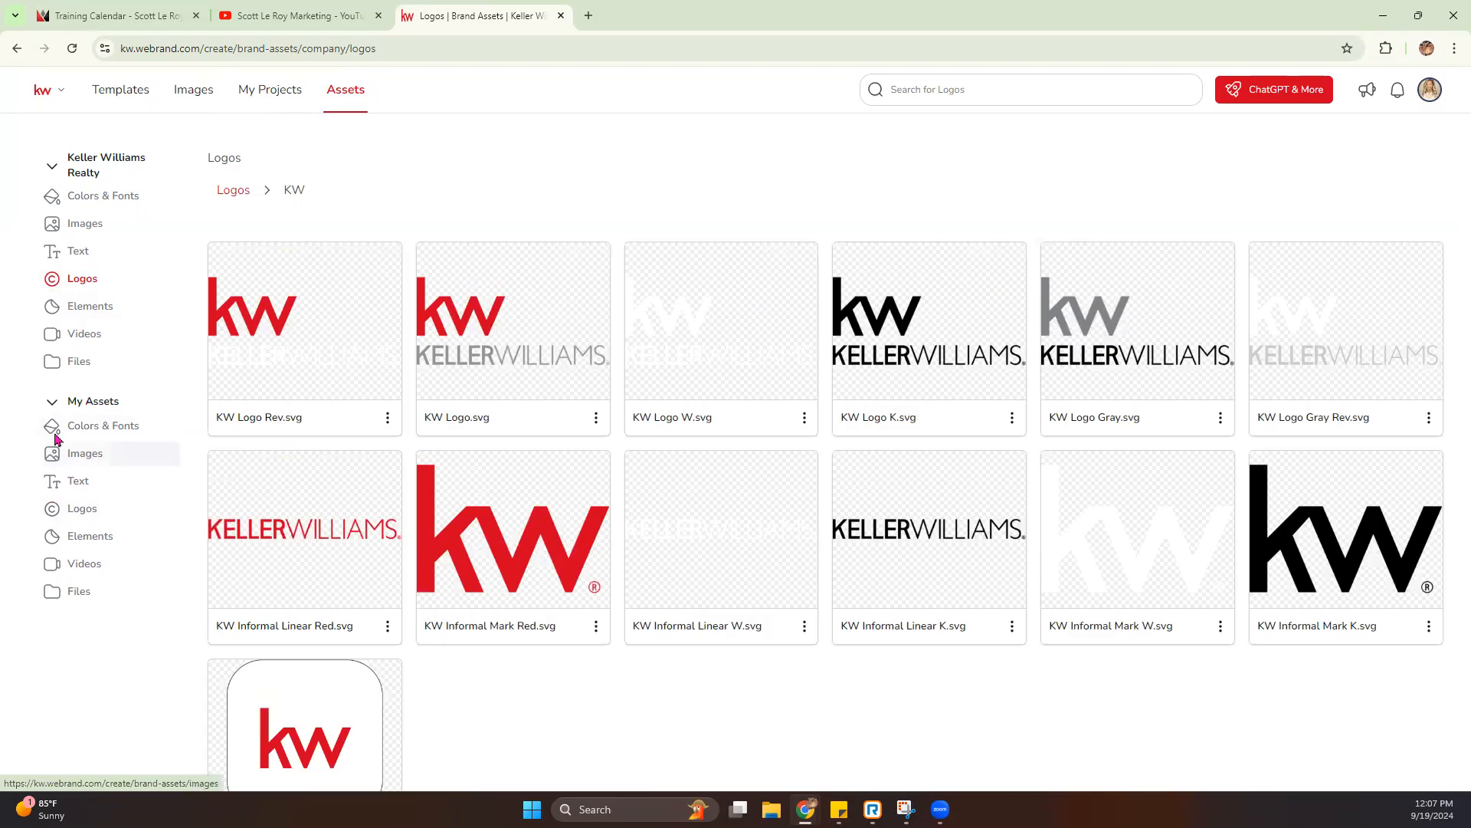
- View the Keller Williams Realty elements, videos and files, and open the Colors & Fonts page of My Assets
left_click(93, 307)
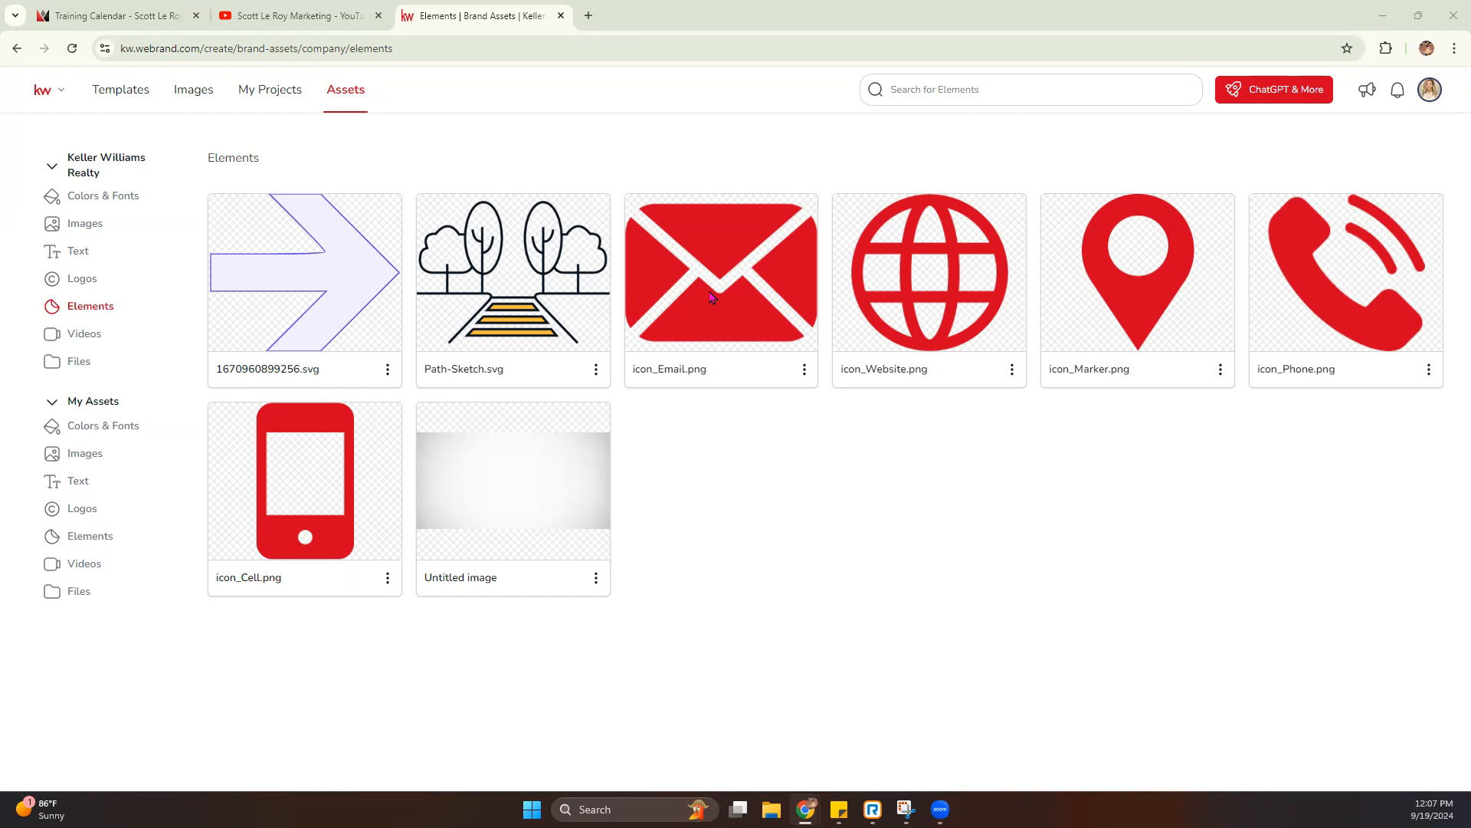
left_click(95, 340)
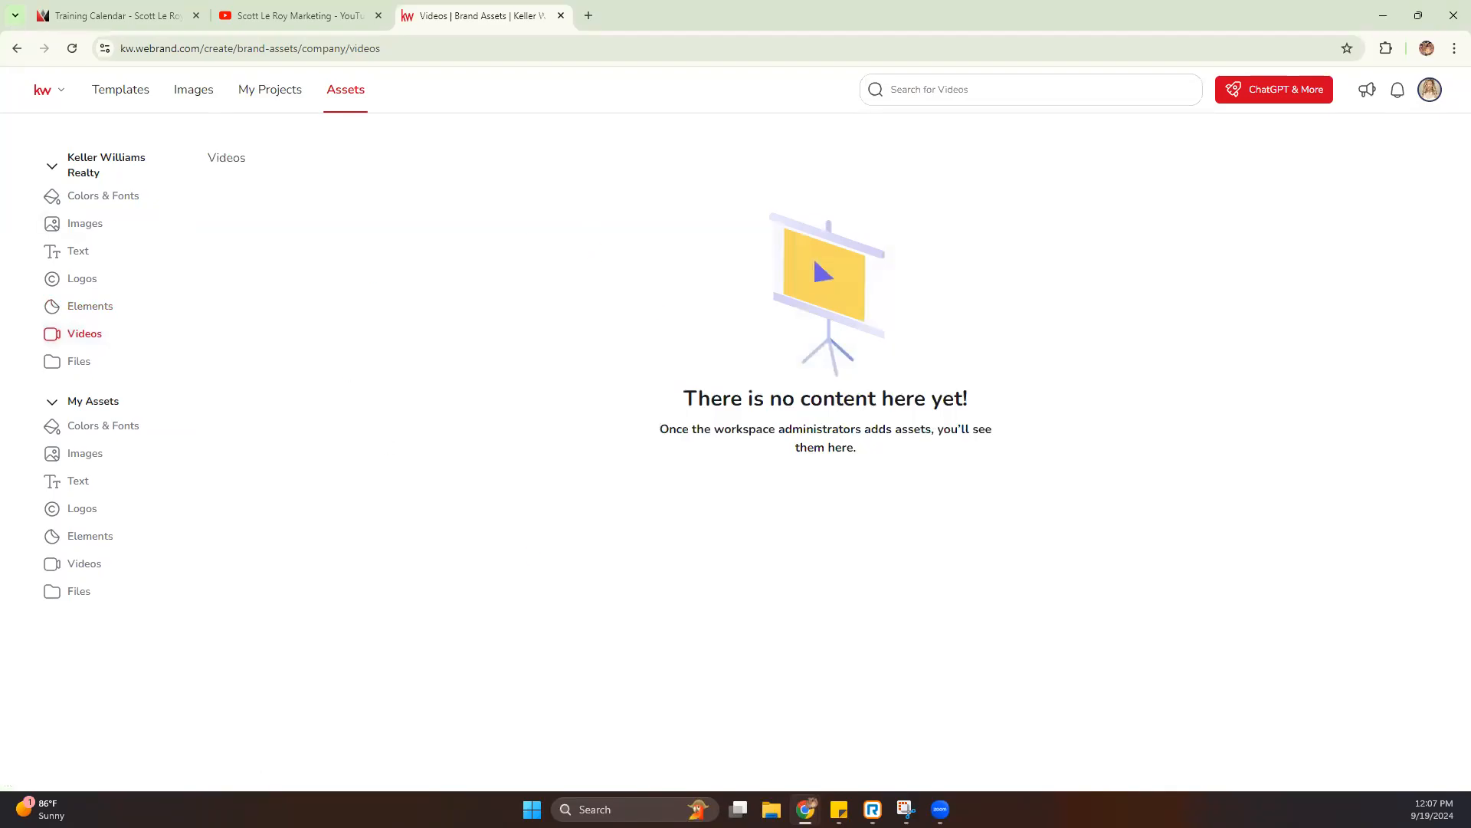
left_click(70, 374)
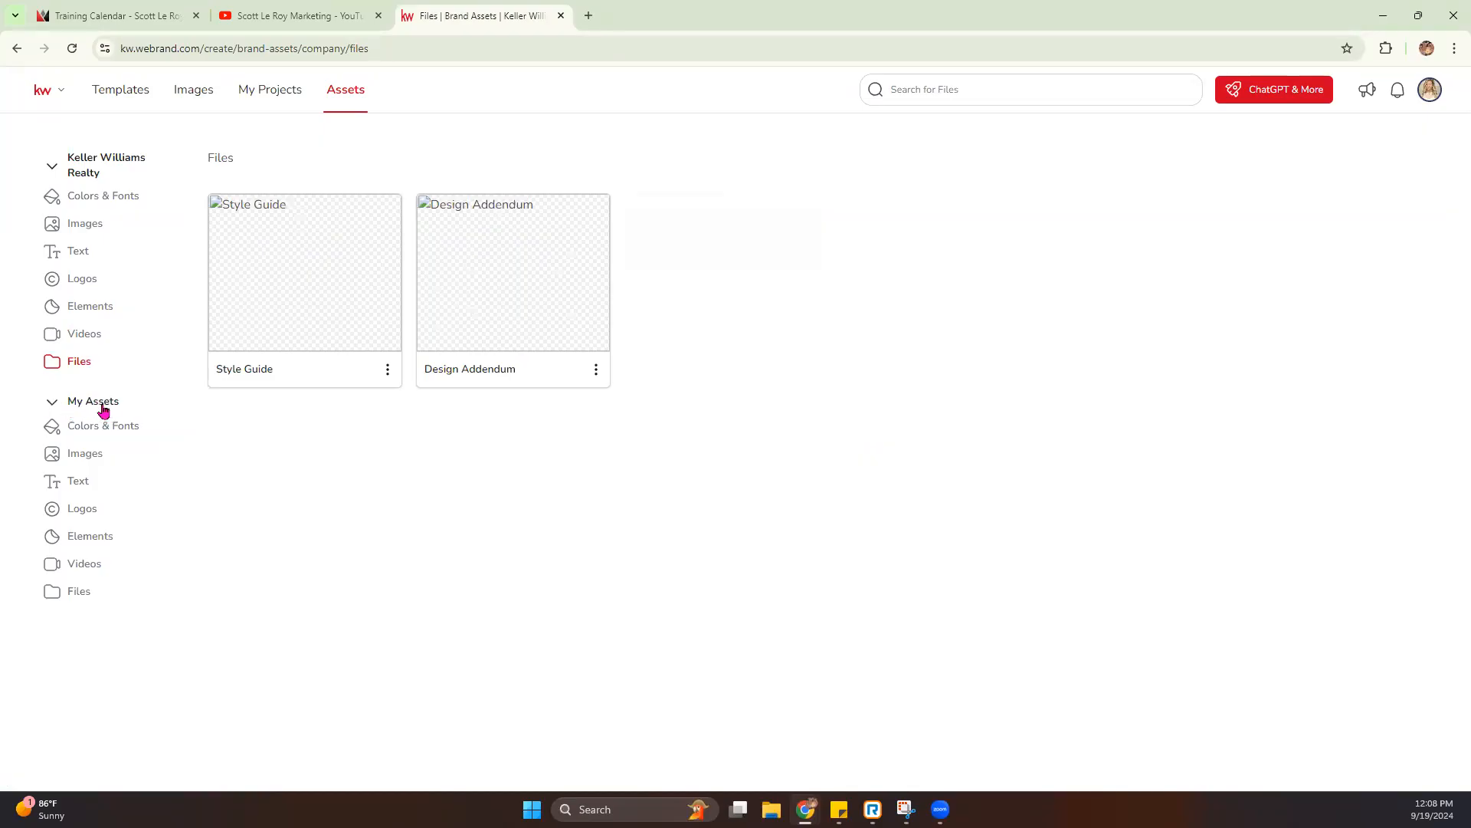
left_click(81, 427)
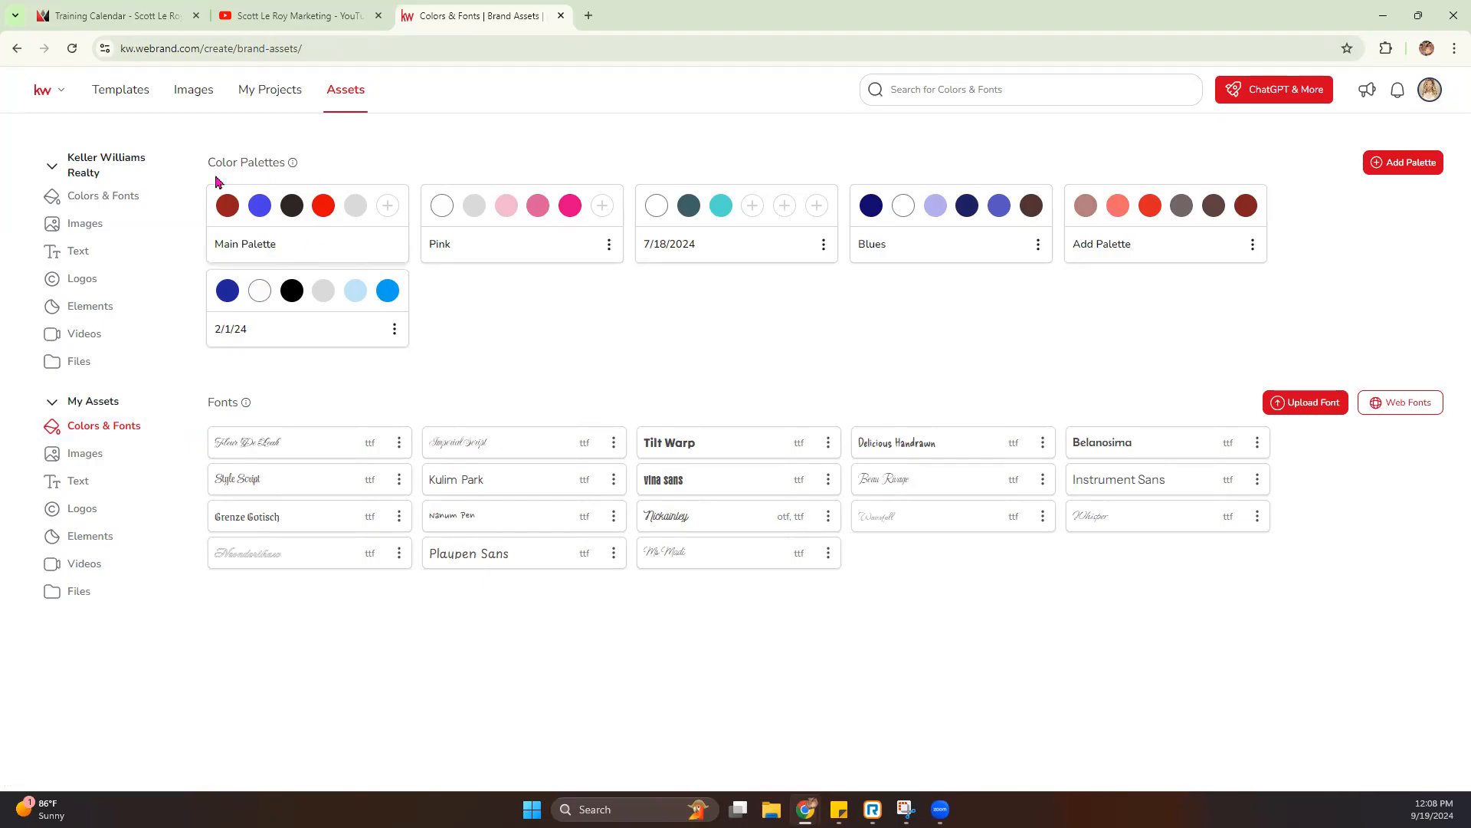
- Try to clear all five colors from the Main Palette
left_click(238, 197)
left_click(272, 197)
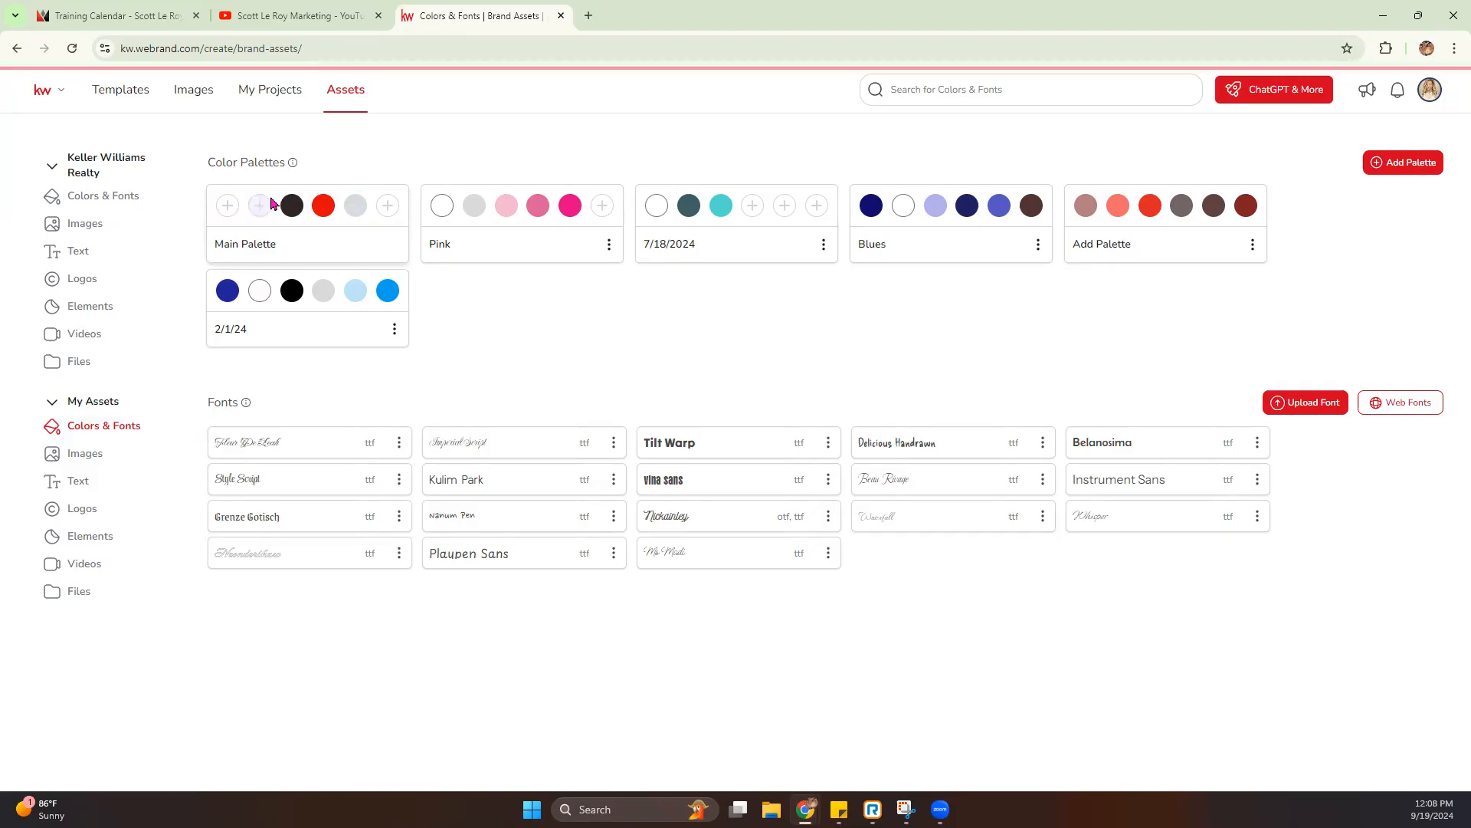
left_click(303, 197)
left_click(335, 198)
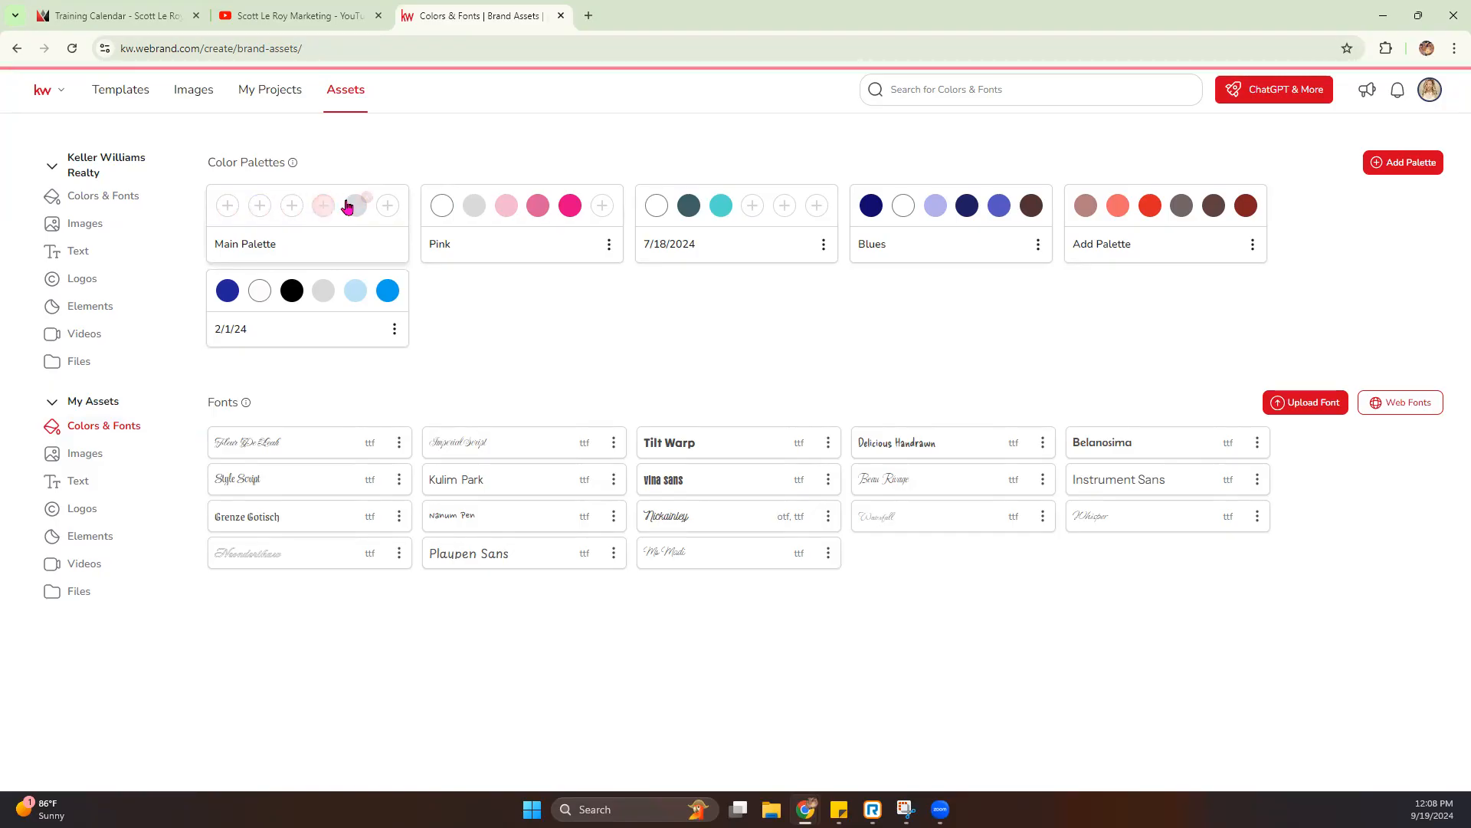
left_click(367, 197)
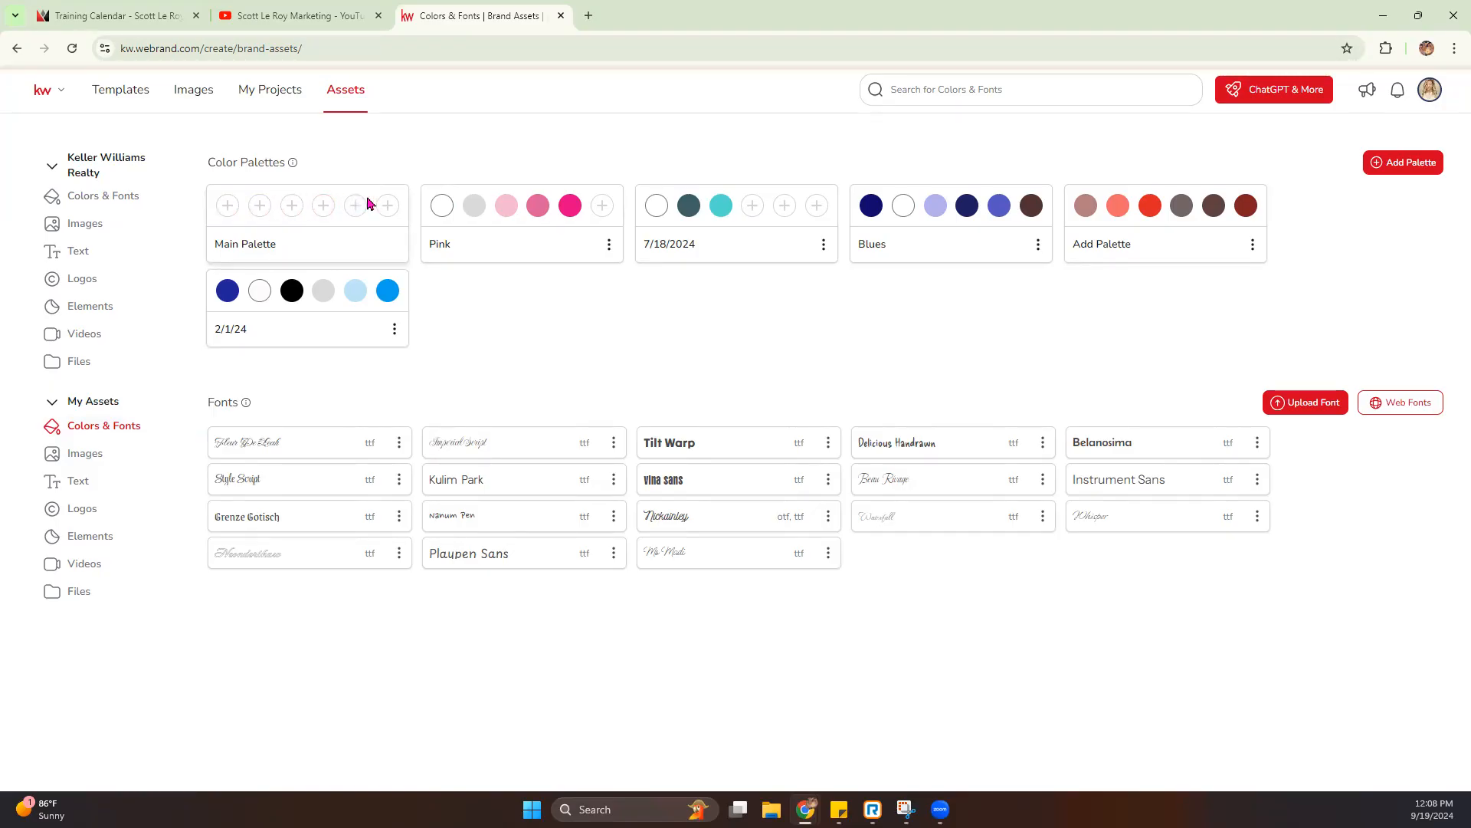
- Add a blank color palette and delete it again
left_click(1390, 161)
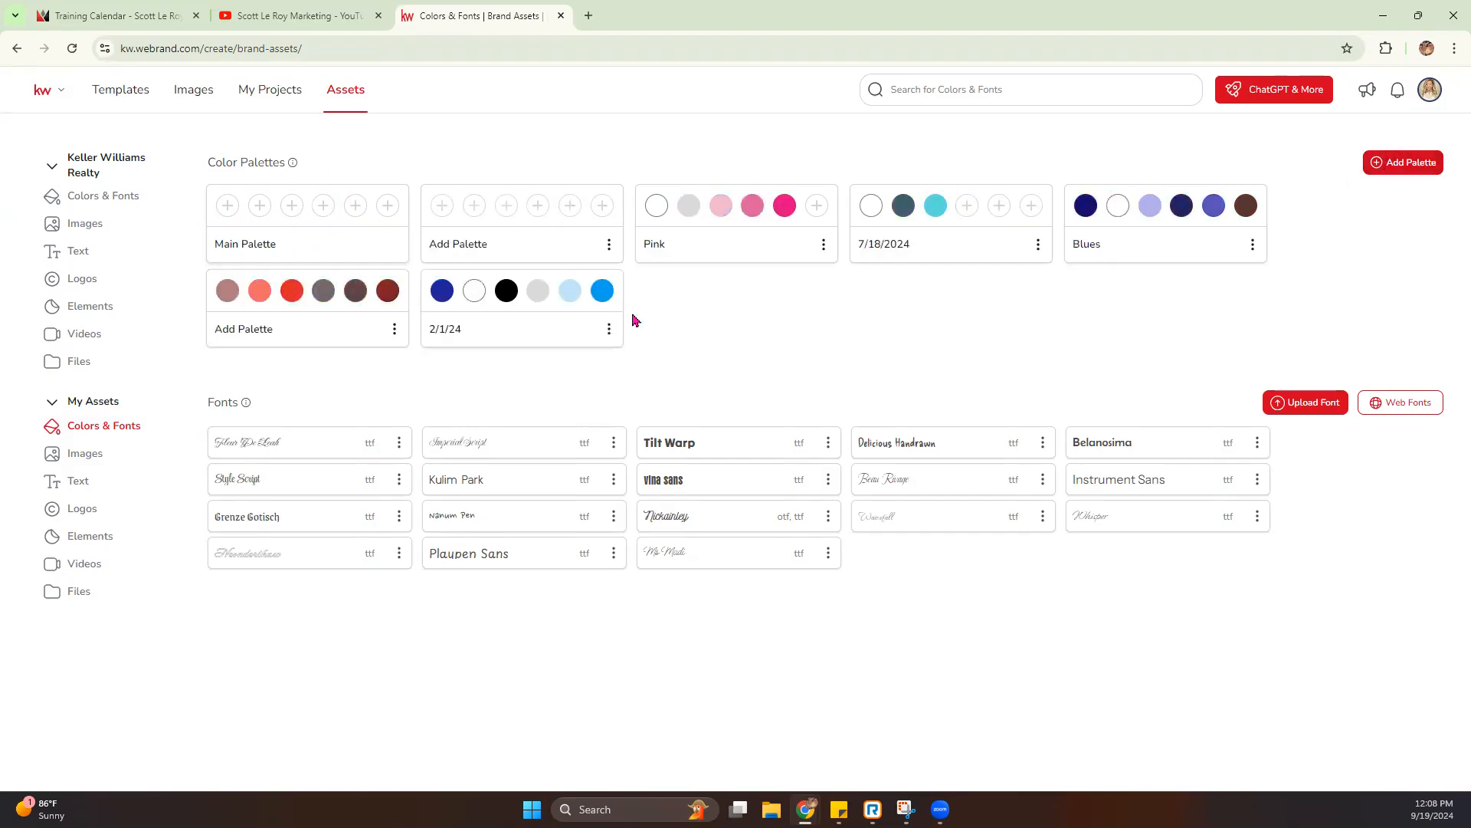
left_click(609, 244)
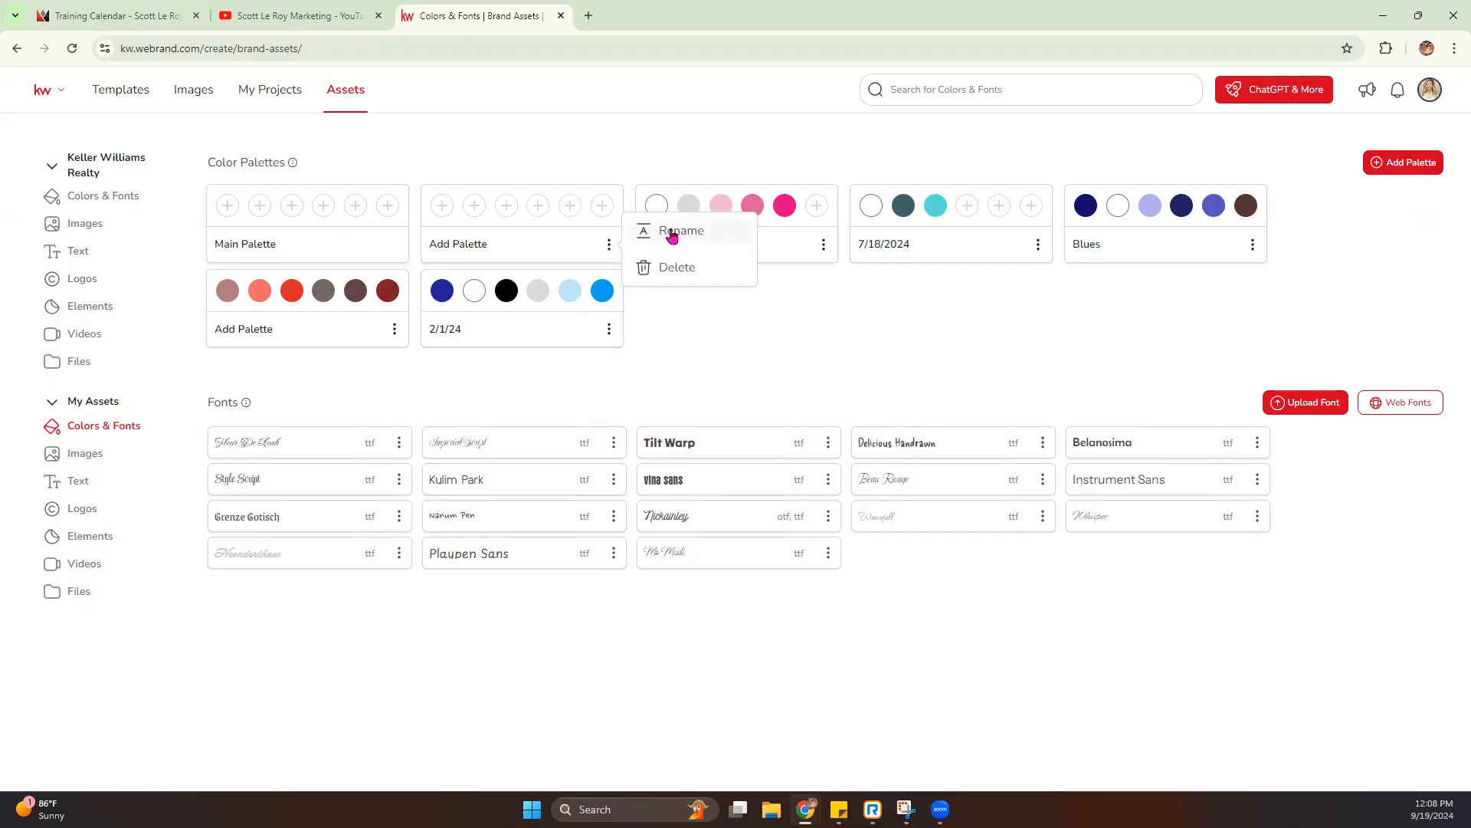
left_click(672, 267)
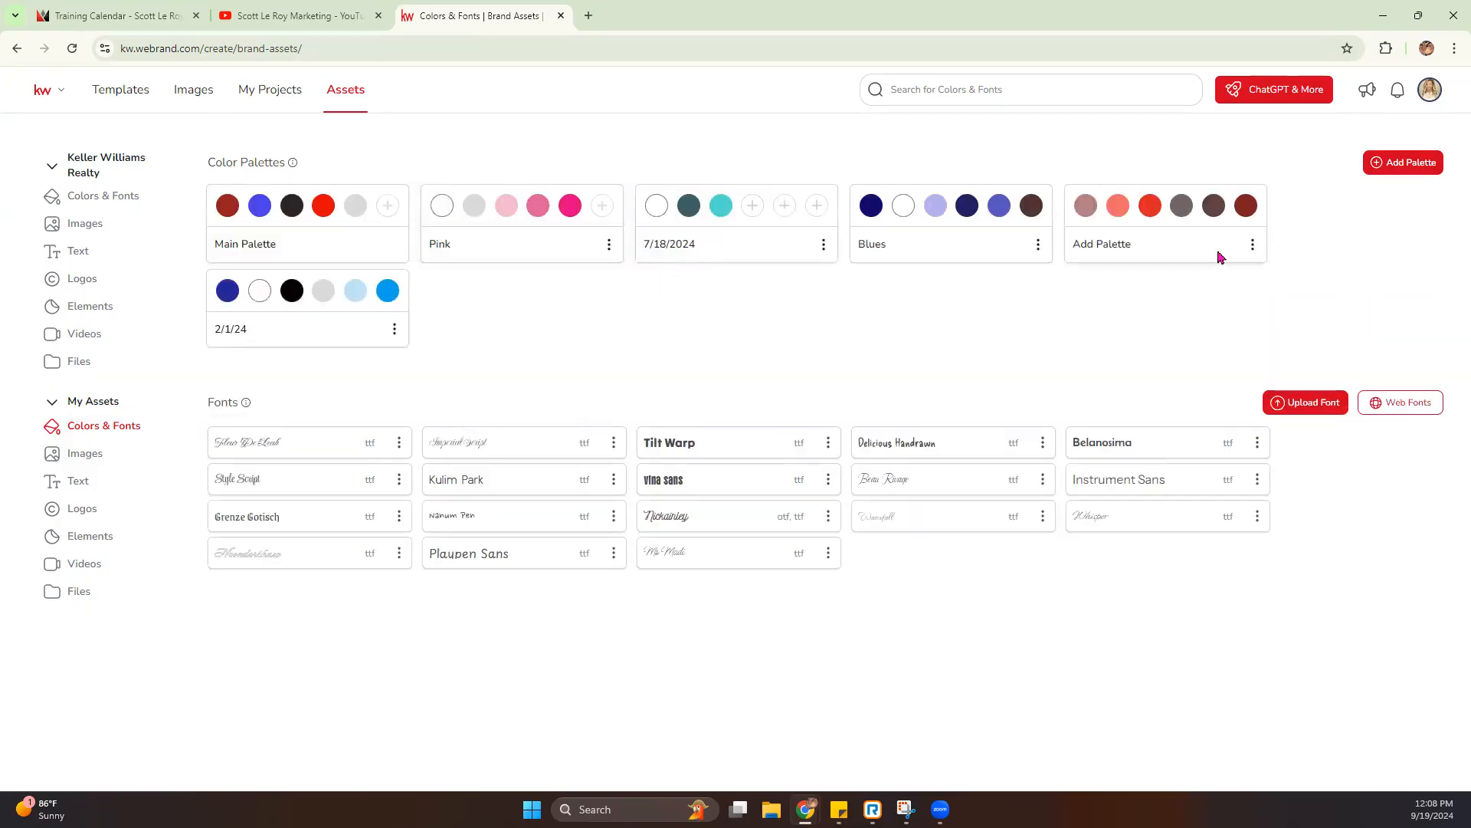
- Delete the red and gray palette named Add Palette, and clear the existing colors from the Main Palette
left_click(1252, 245)
left_click(1305, 267)
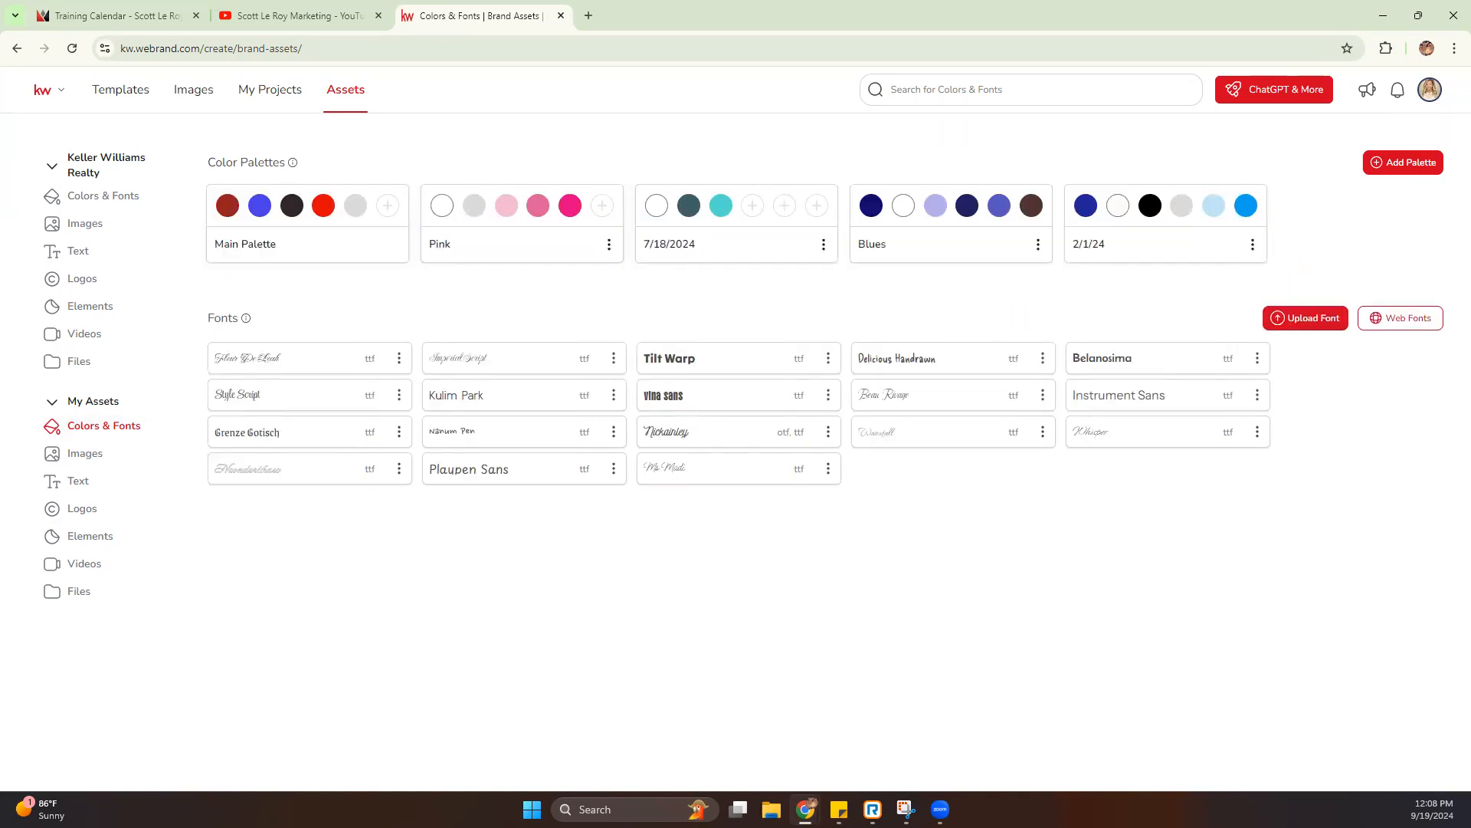
left_click(239, 197)
left_click(270, 197)
left_click(303, 197)
left_click(334, 197)
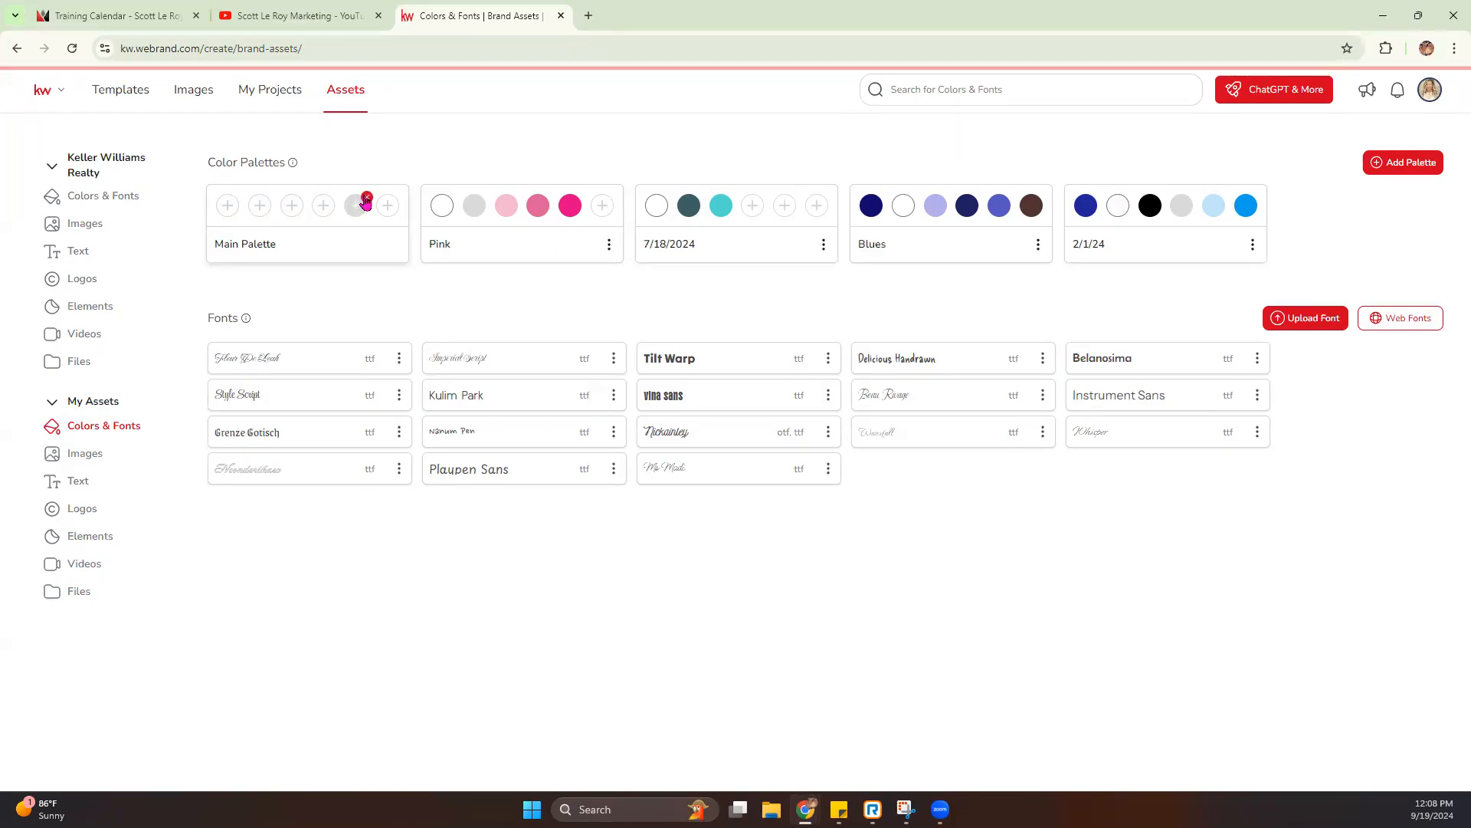
- Fill the Main Palette's first two color slots with a medium muted green and a light green of about RGB 128, 208, 167
left_click(228, 208)
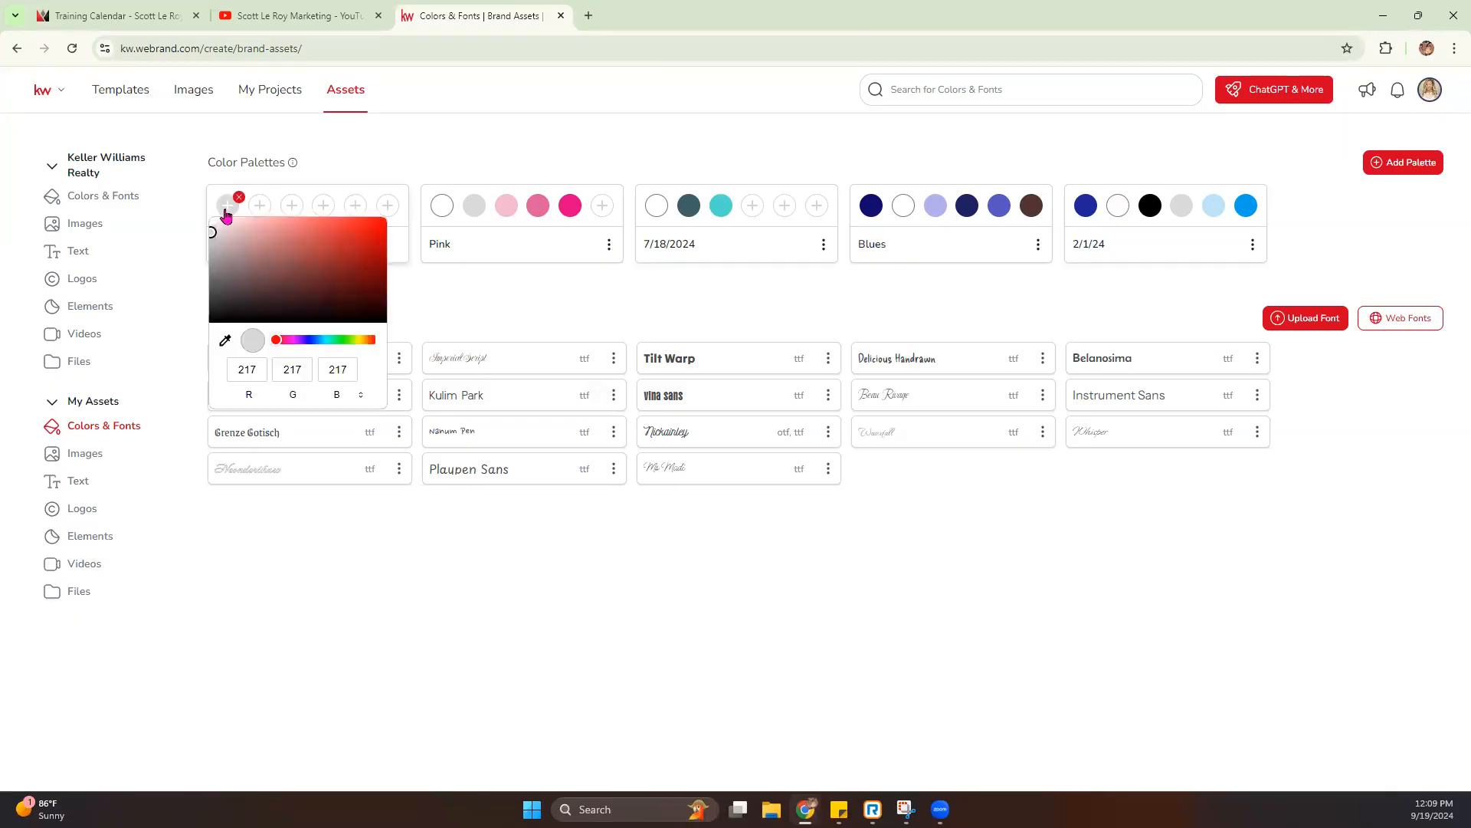
mouse_move(226, 275)
left_mouse_down()
mouse_move(322, 254)
mouse_move(371, 281)
mouse_move(288, 296)
mouse_move(313, 342)
mouse_move(346, 341)
left_mouse_up()
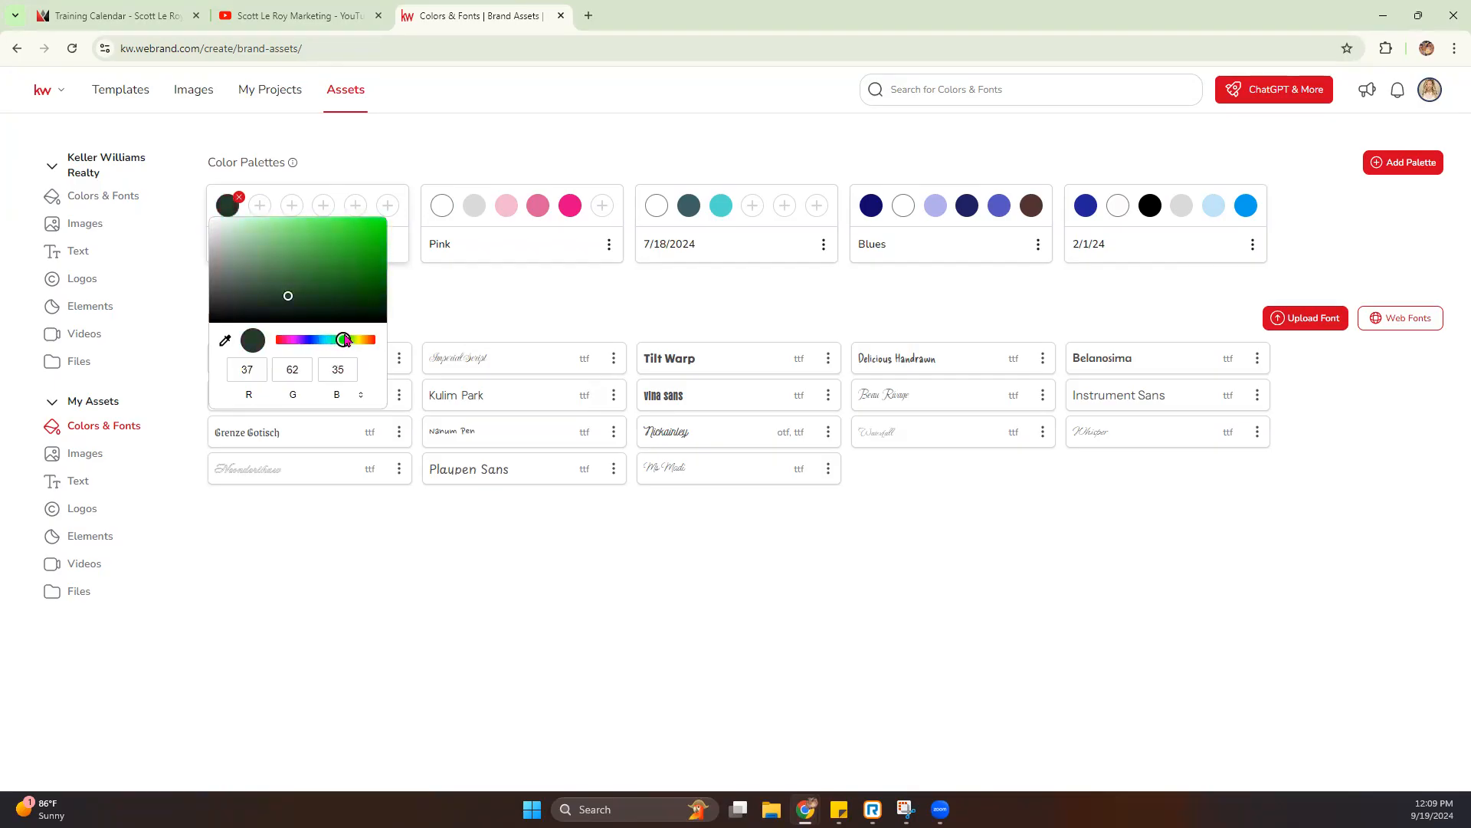
left_click_drag(289, 296, 281, 272)
left_click(257, 208)
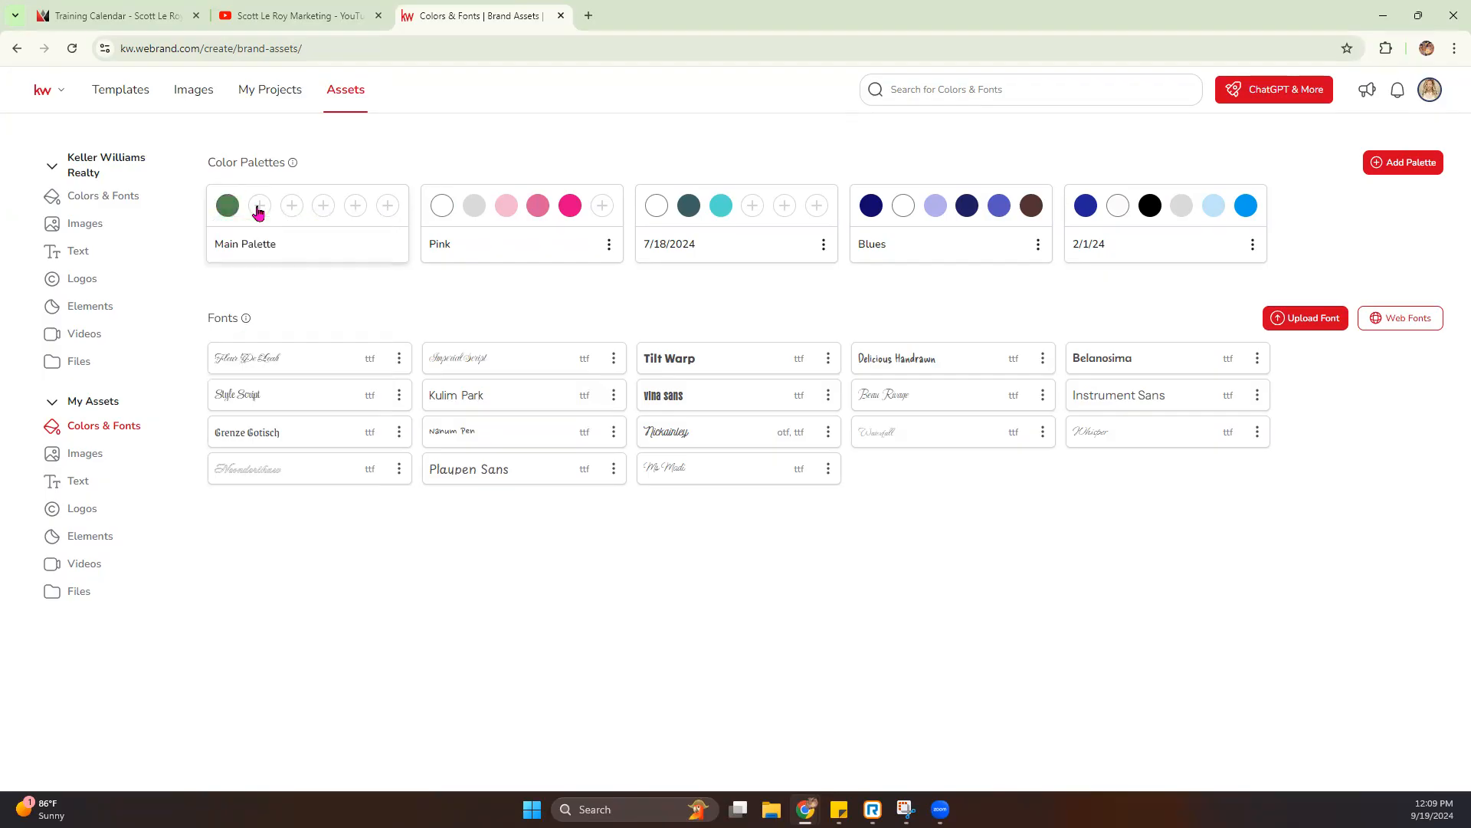
left_click_drag(309, 339, 369, 342)
left_click_drag(355, 277, 309, 237)
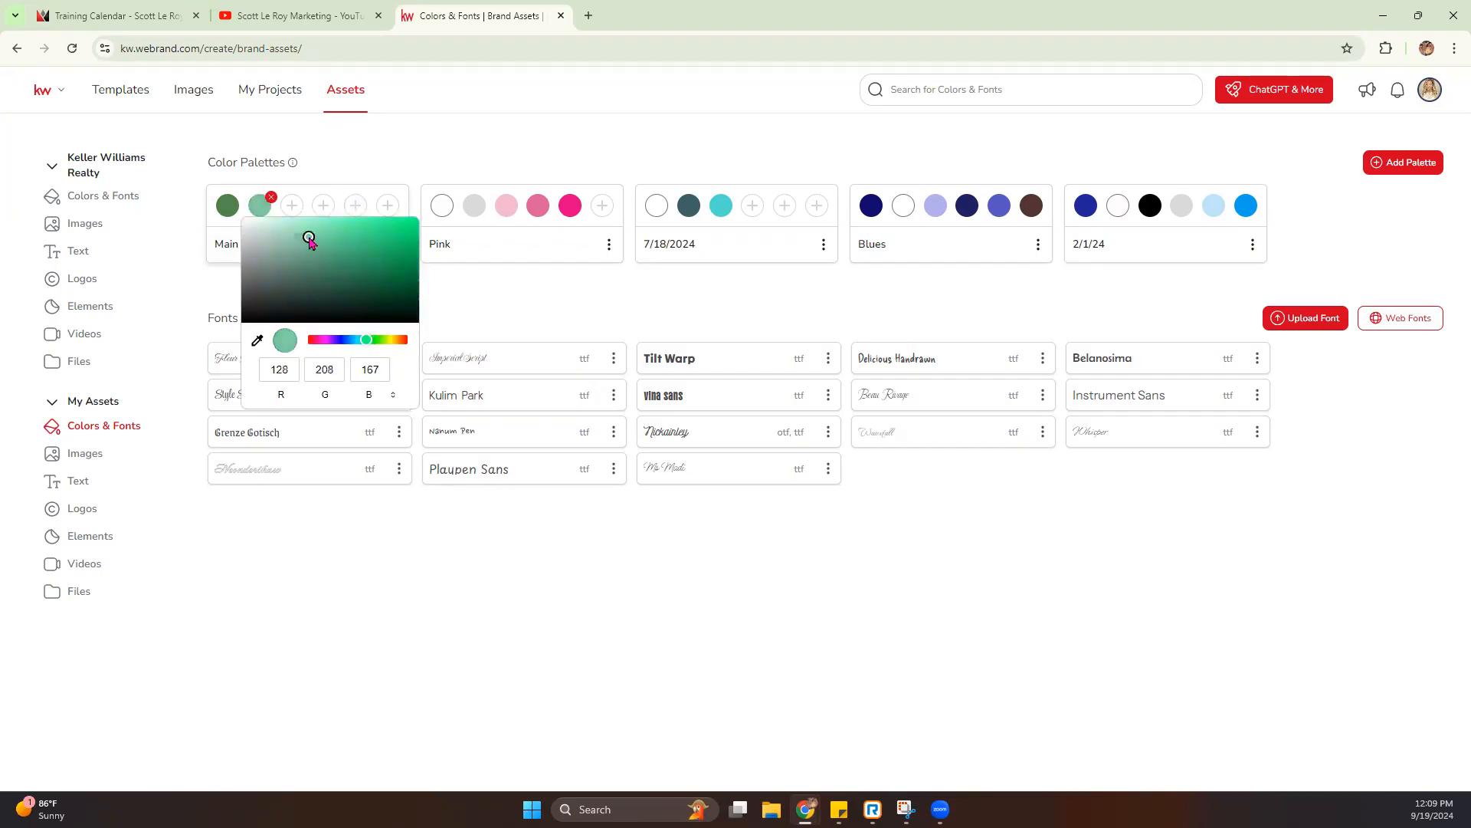
- Add a dark green of about RGB 2, 95, 21 and white (255, 255, 255) as the Main Palette's third and fourth colors
left_click(291, 205)
mouse_move(343, 339)
left_mouse_down()
mouse_move(406, 343)
mouse_move(448, 292)
left_mouse_up()
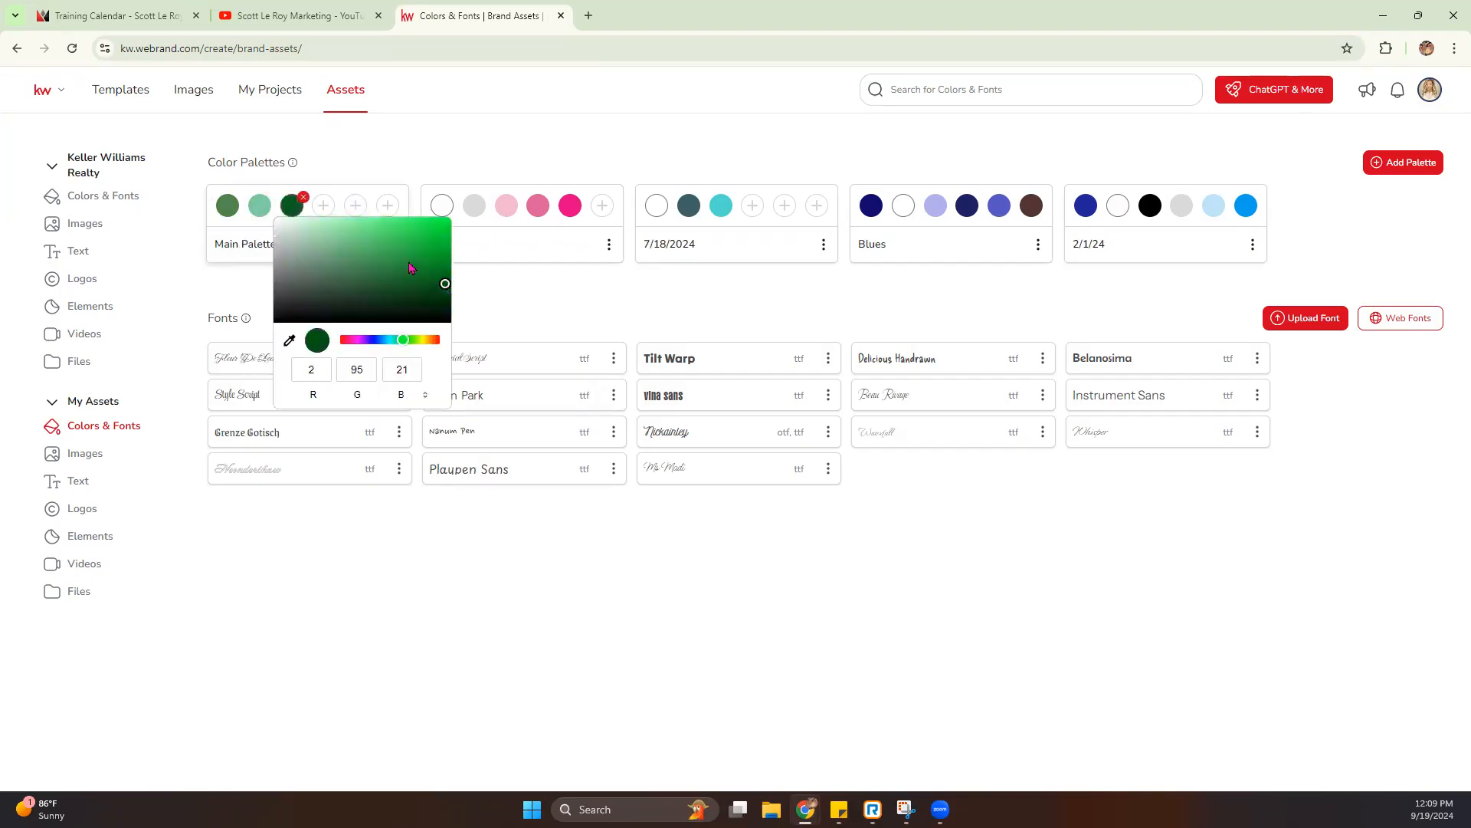
left_click(325, 206)
left_click_drag(309, 232, 305, 219)
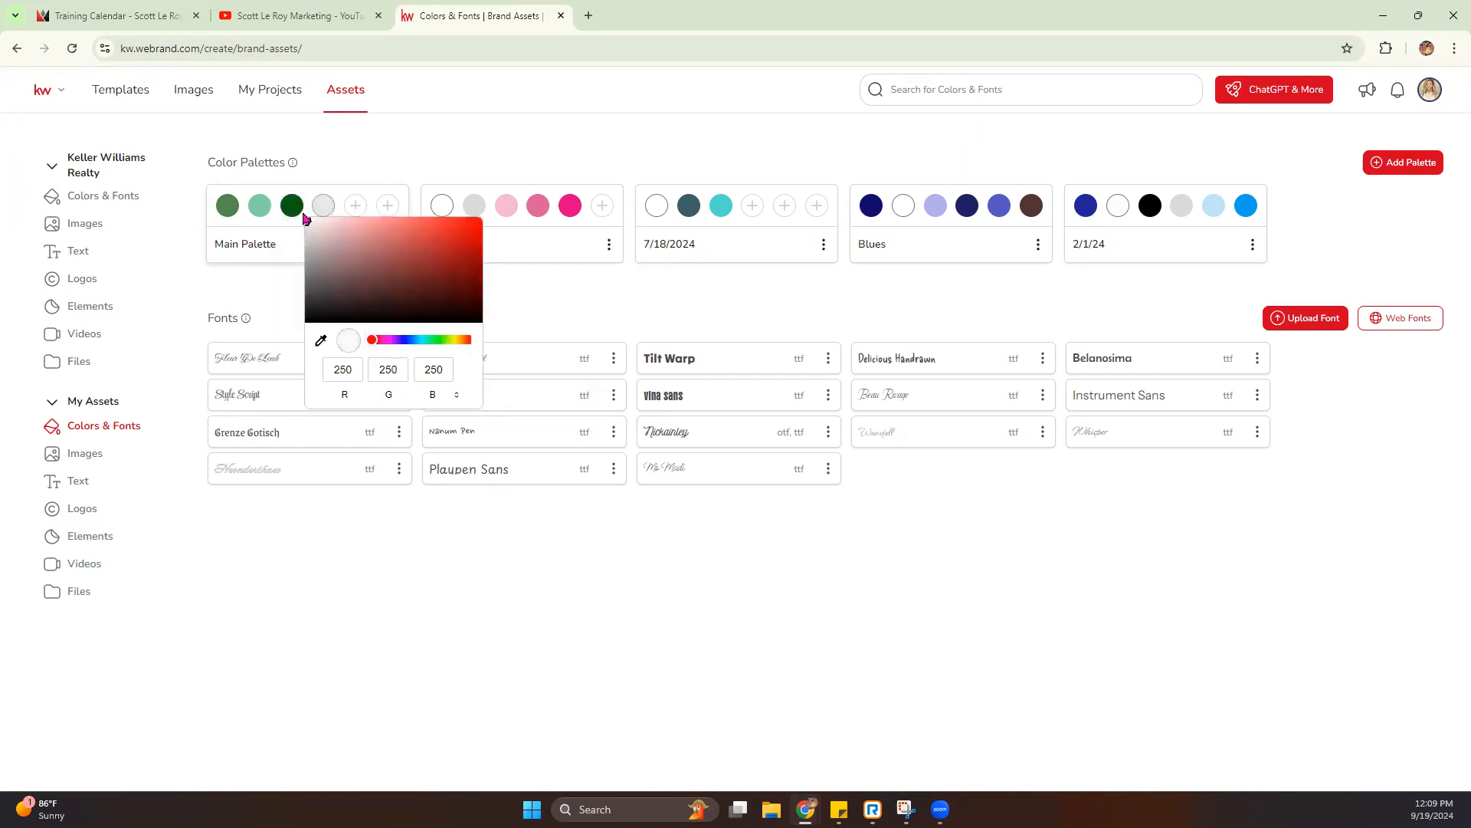
- Add gold of about RGB 206, 173, 9 and black (0, 0, 0) as the Main Palette's last two colors
left_click(356, 205)
left_click_drag(340, 238, 386, 267)
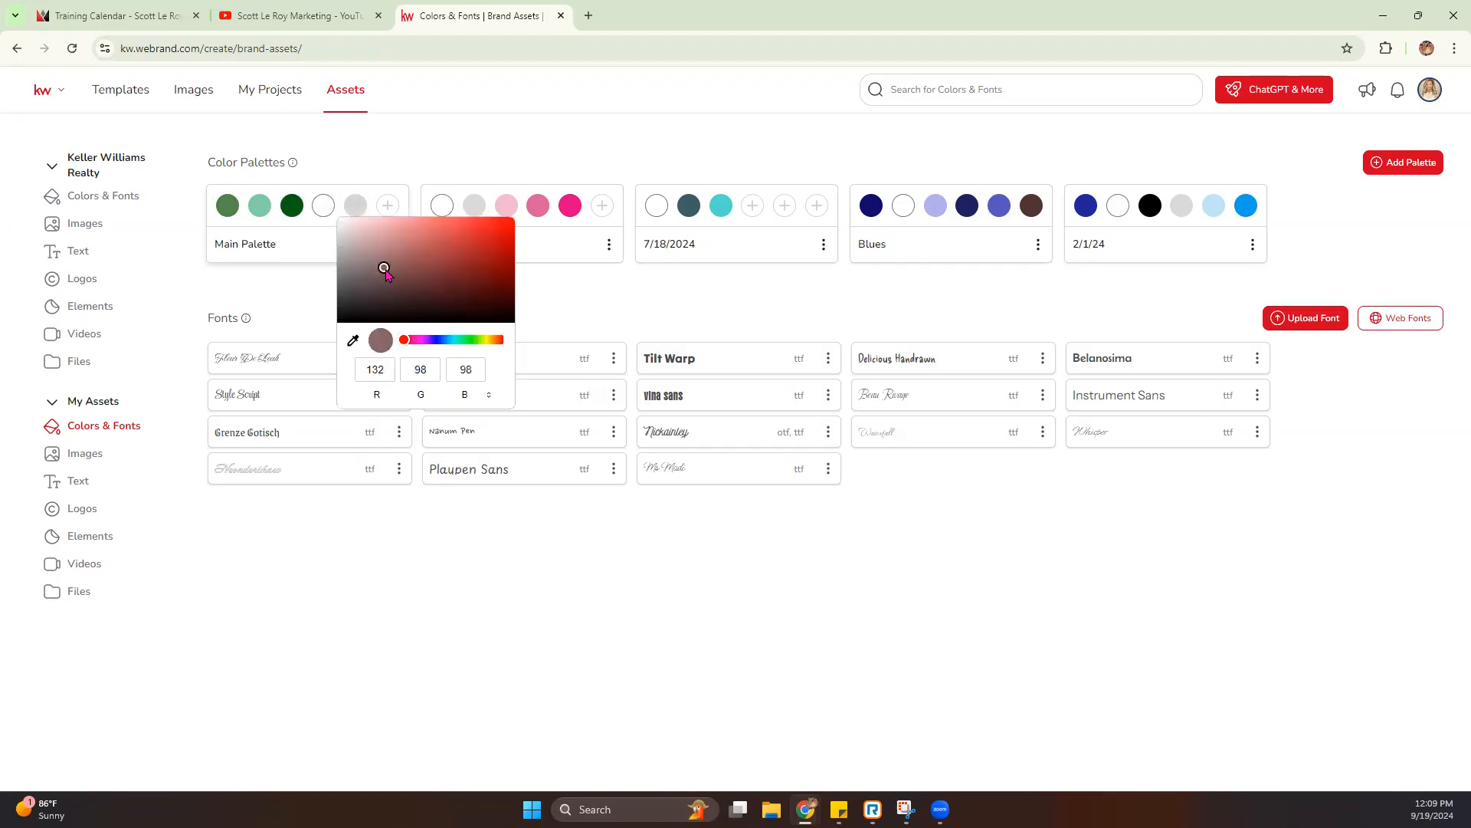
left_click_drag(404, 340, 491, 343)
mouse_move(385, 268)
left_mouse_down()
mouse_move(437, 263)
mouse_move(496, 283)
mouse_move(506, 239)
left_mouse_up()
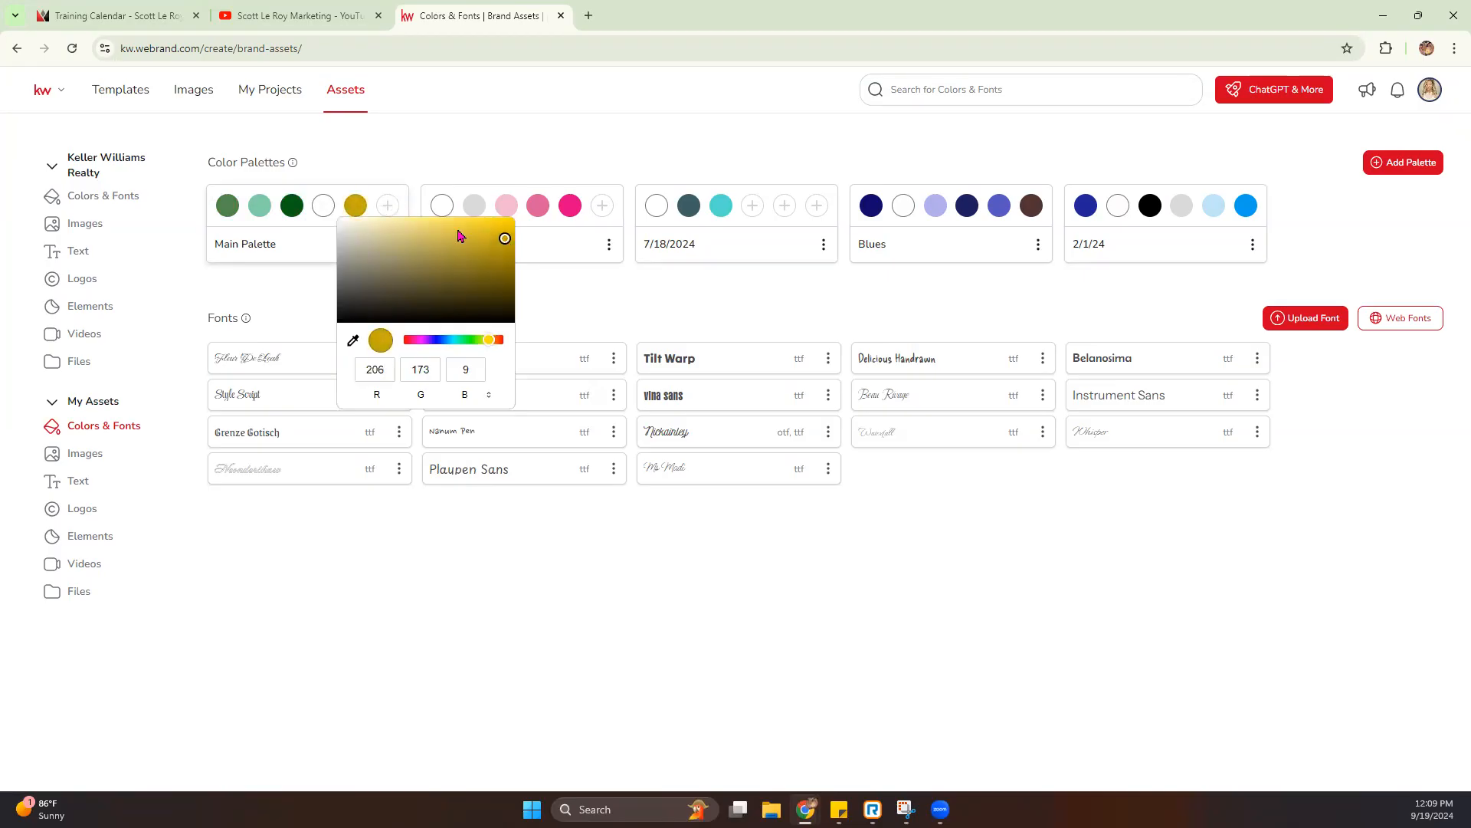
left_click(391, 205)
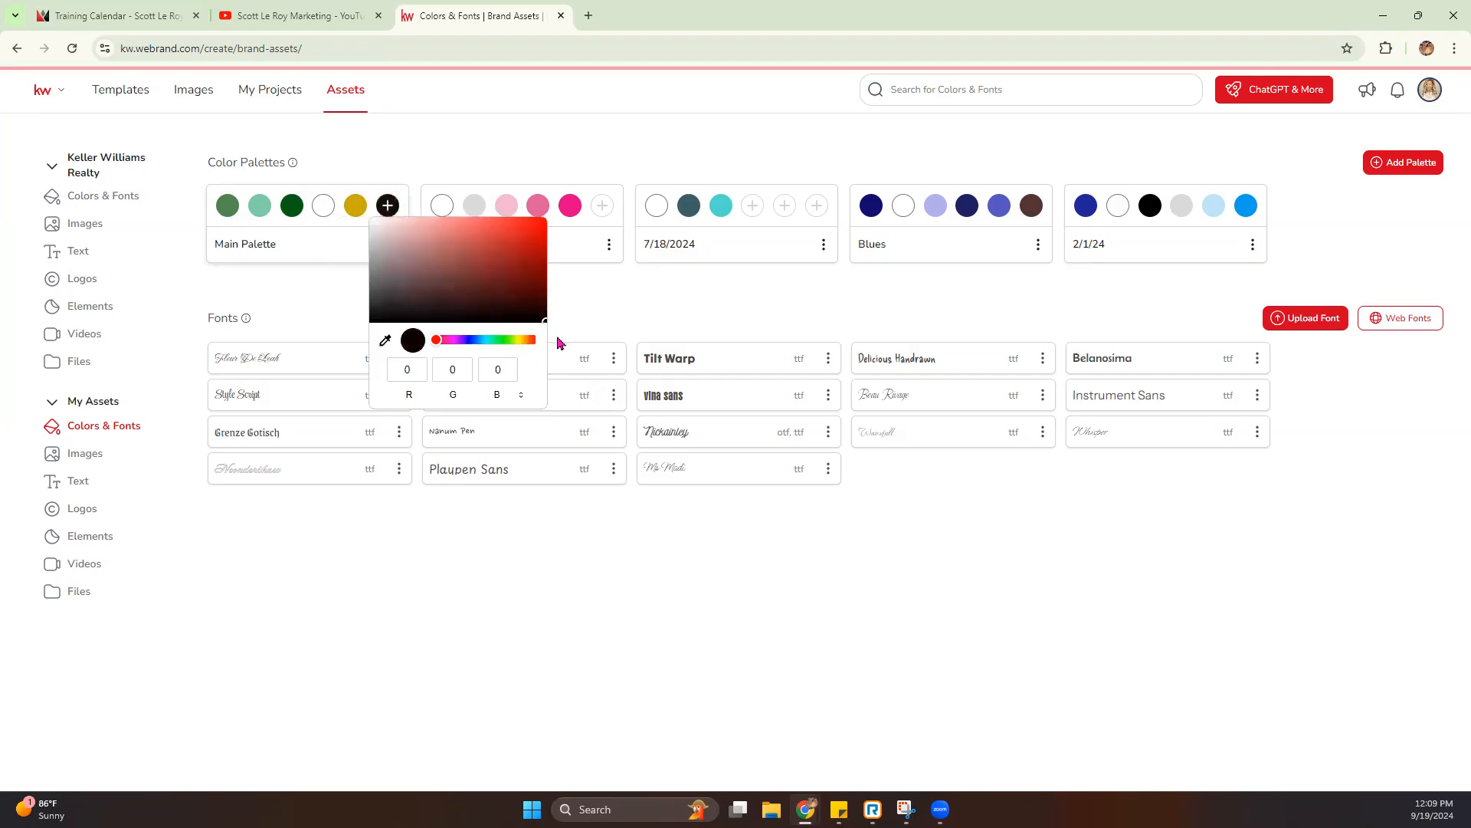
left_click(559, 337)
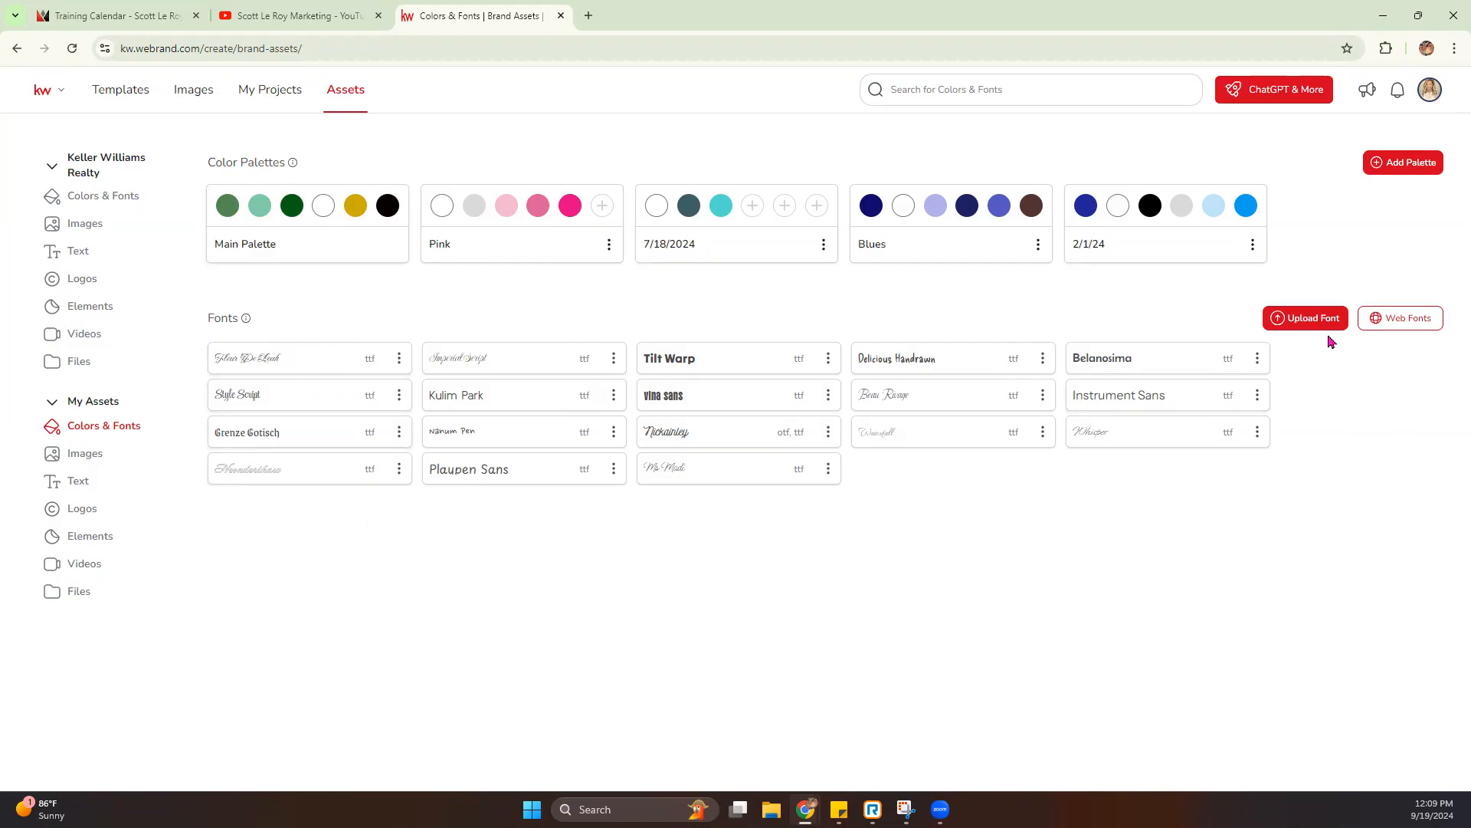
- Look at the brand font upload dialog, close it, and select the Carattere font from the web fonts
left_click(1305, 318)
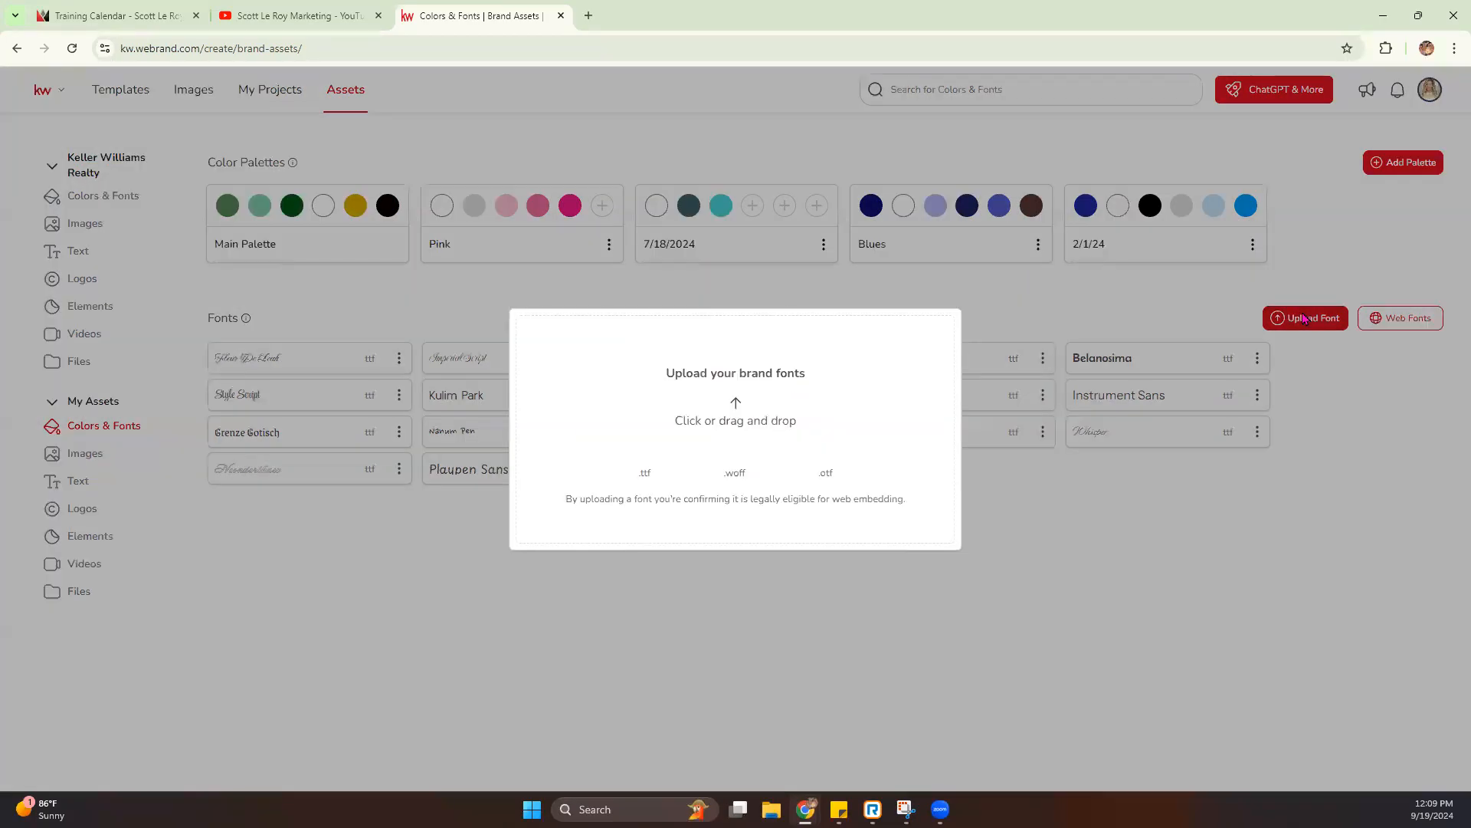
left_click(1416, 319)
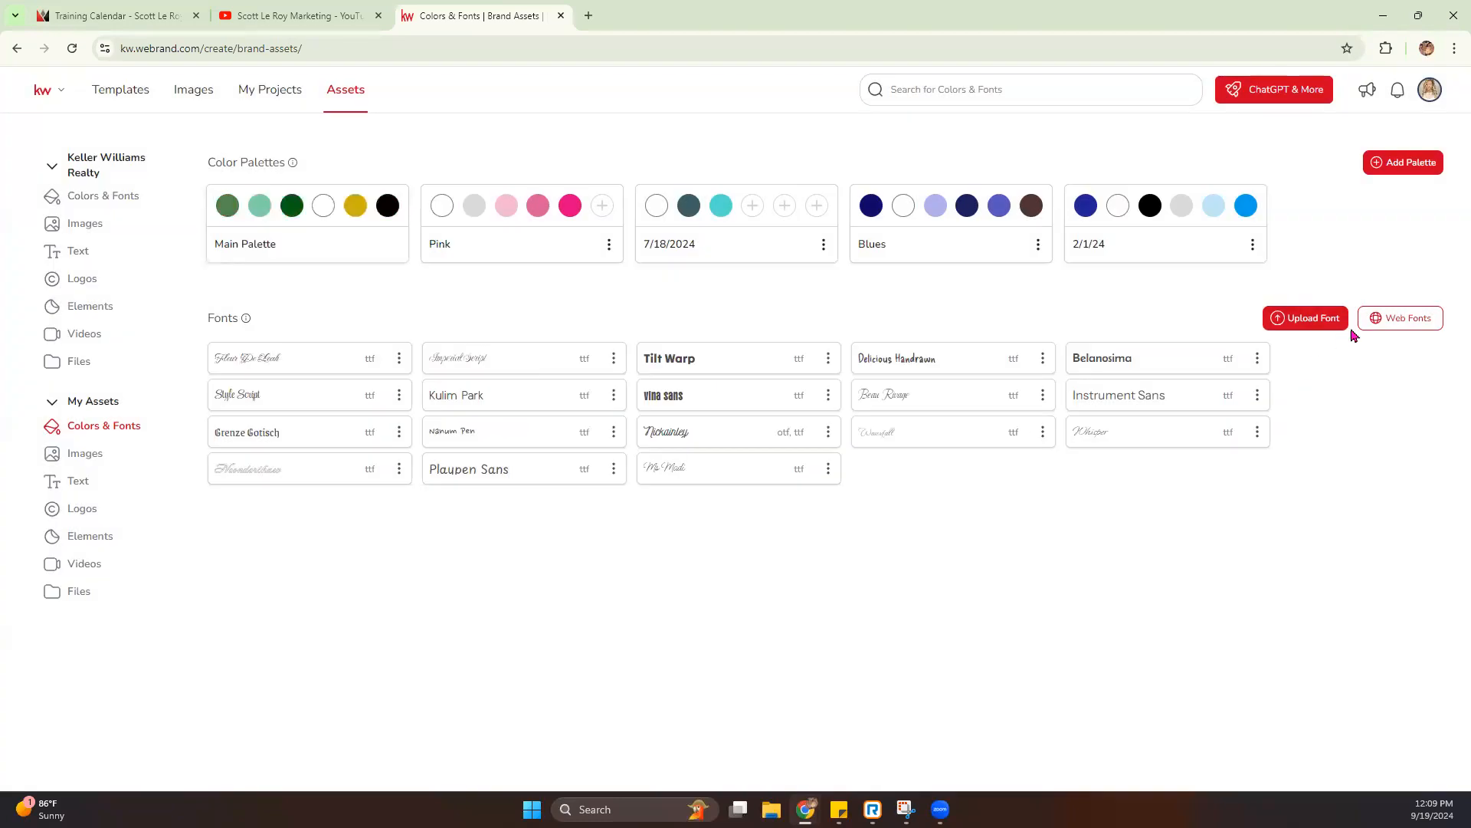
left_click(1399, 332)
scroll(793, 395, "down", 5)
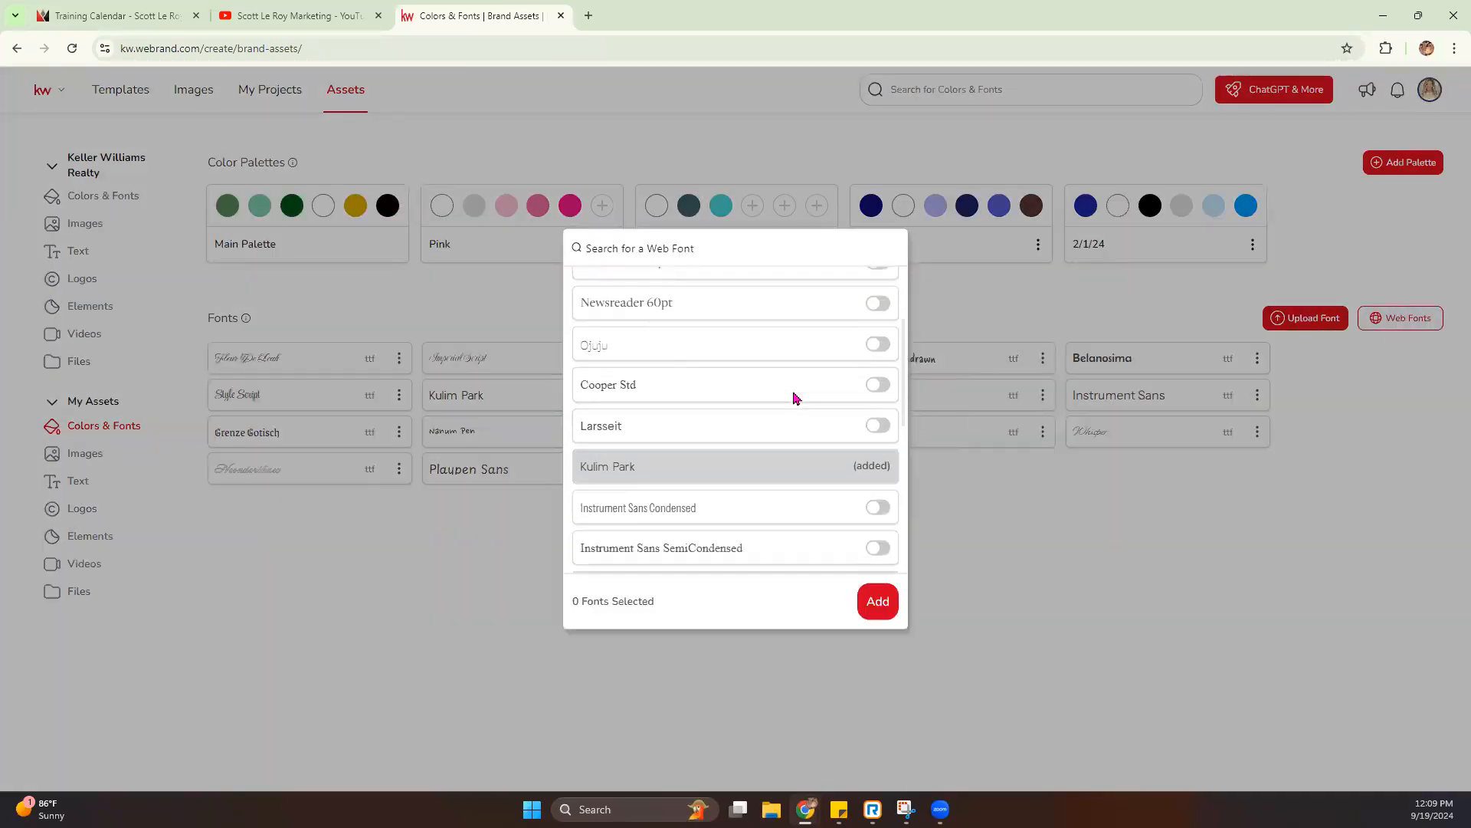
scroll(793, 397, "down", 3)
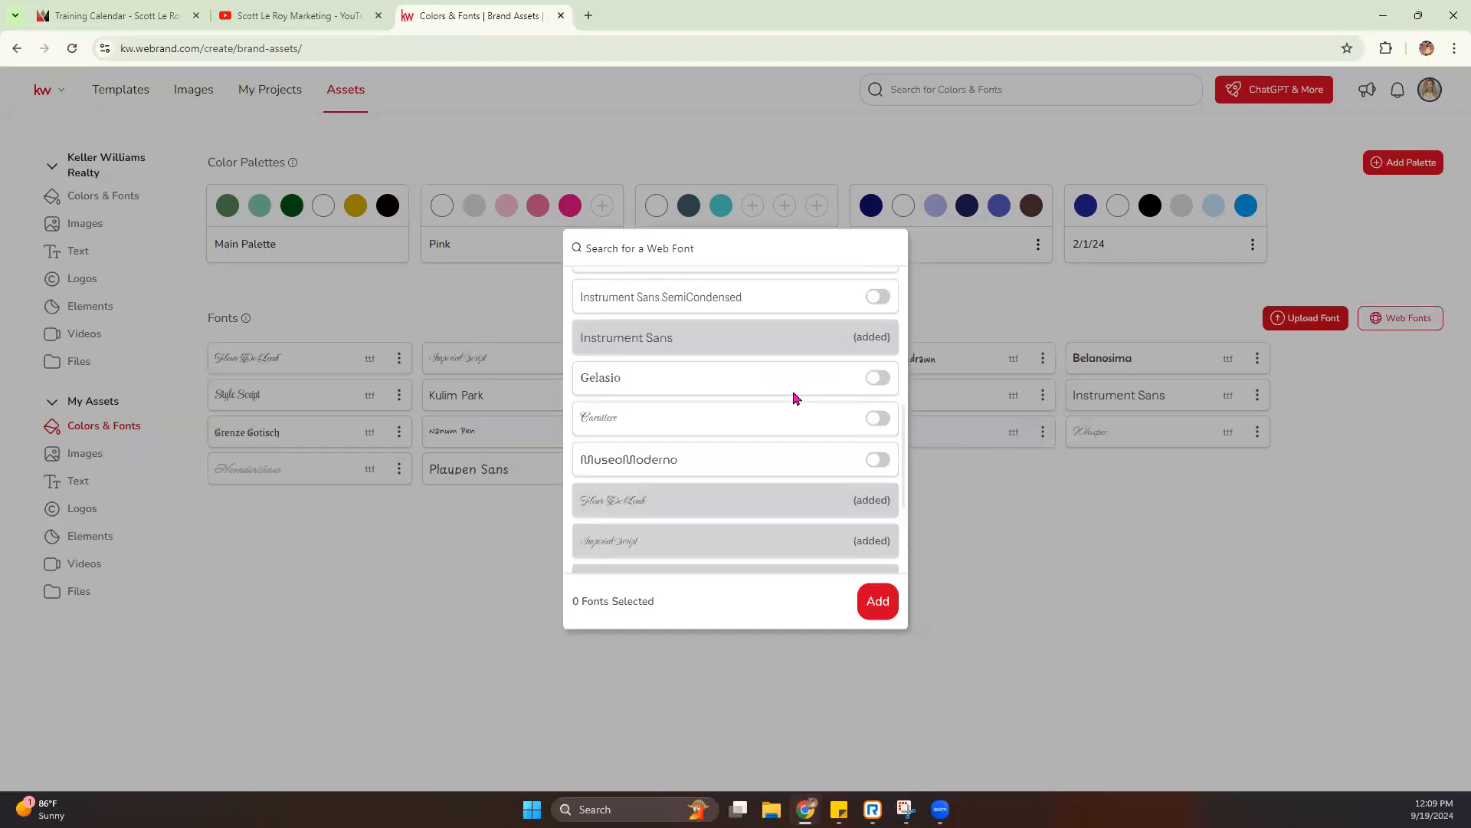
left_click(877, 418)
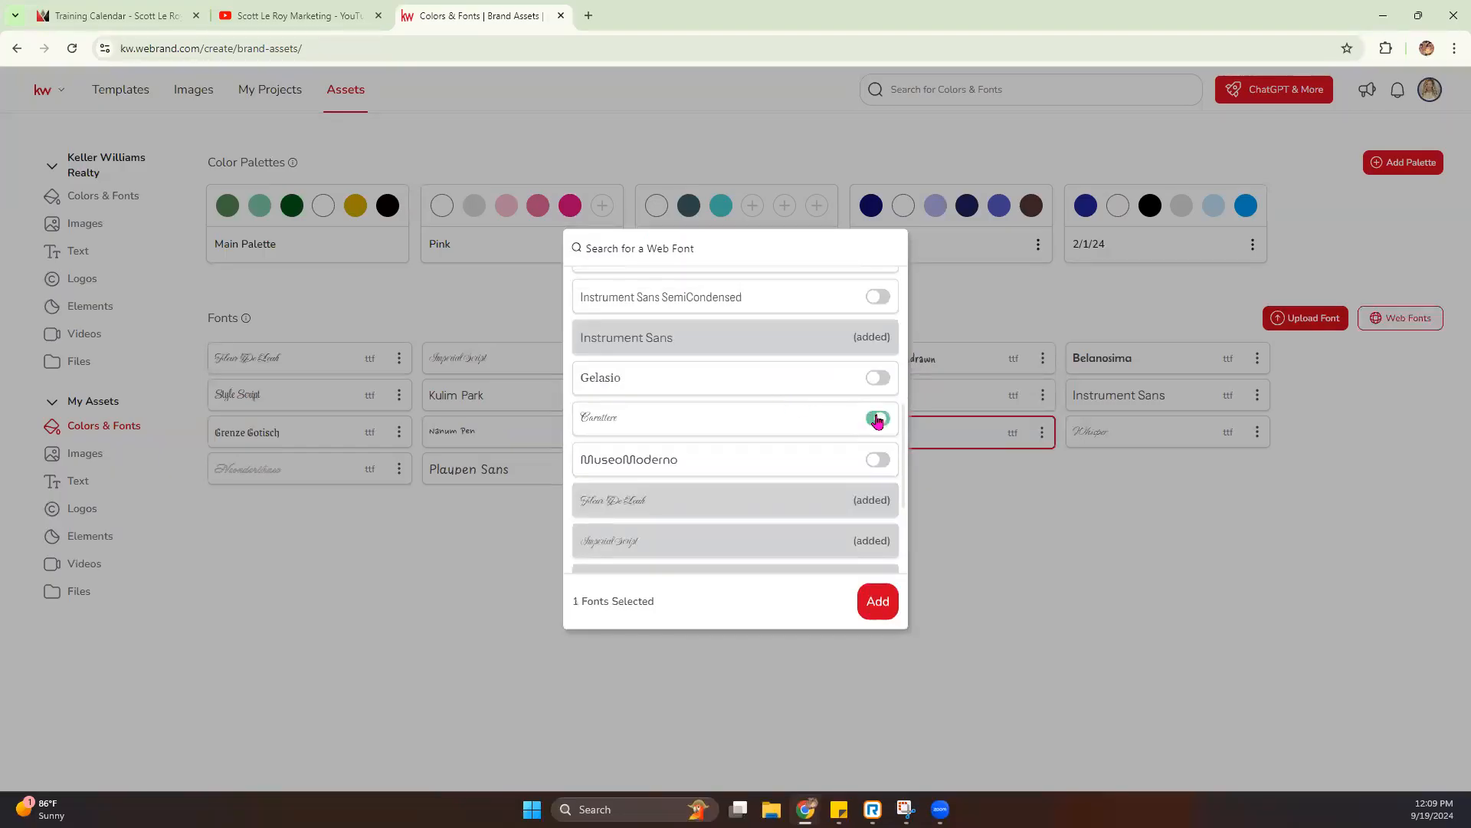
- Select the Smooch Sans and DynaPuff web fonts as well, and add the selected fonts to My Assets
scroll(711, 417, "down", 10)
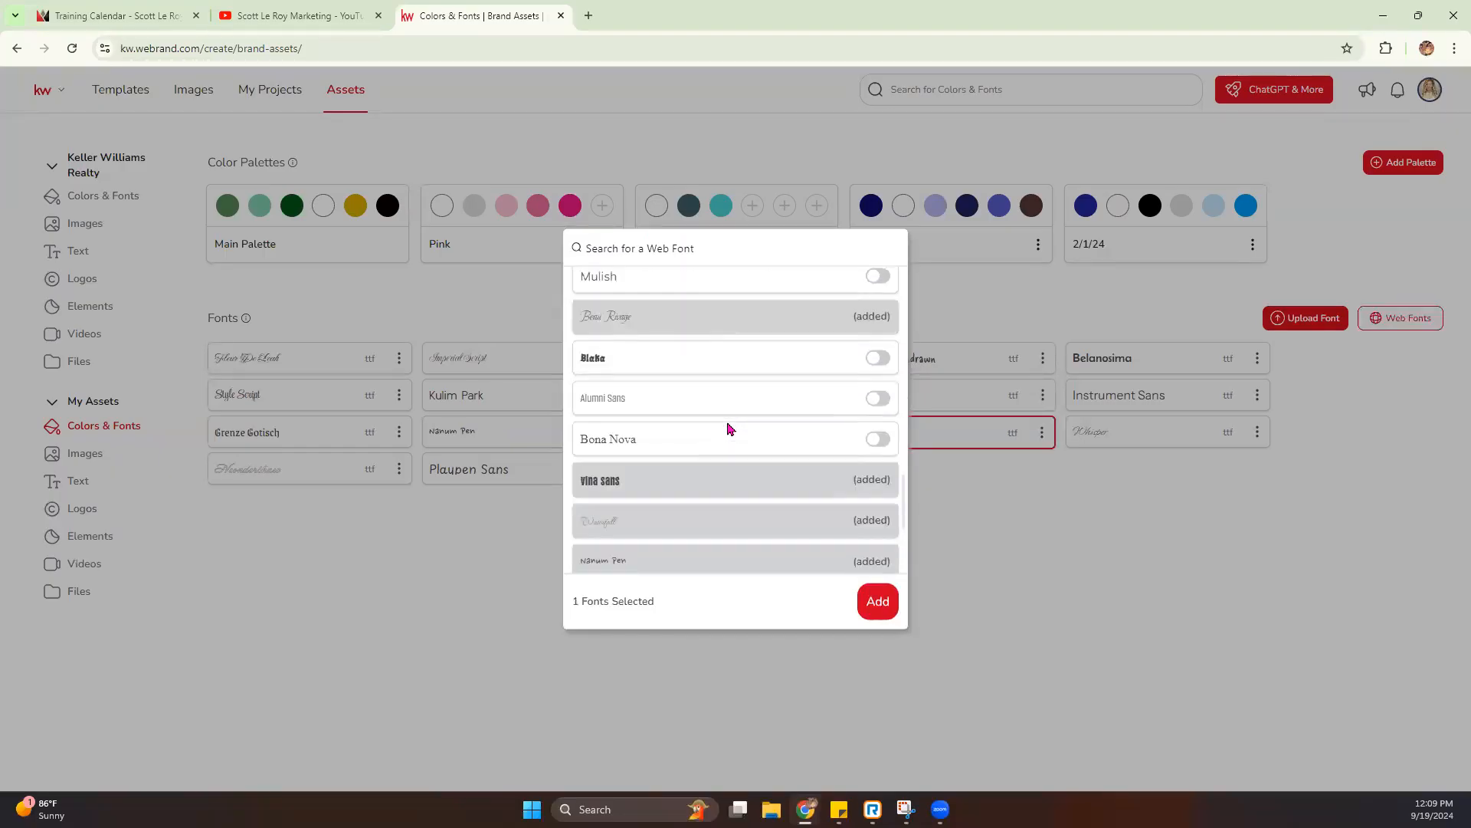
scroll(729, 428, "down", 5)
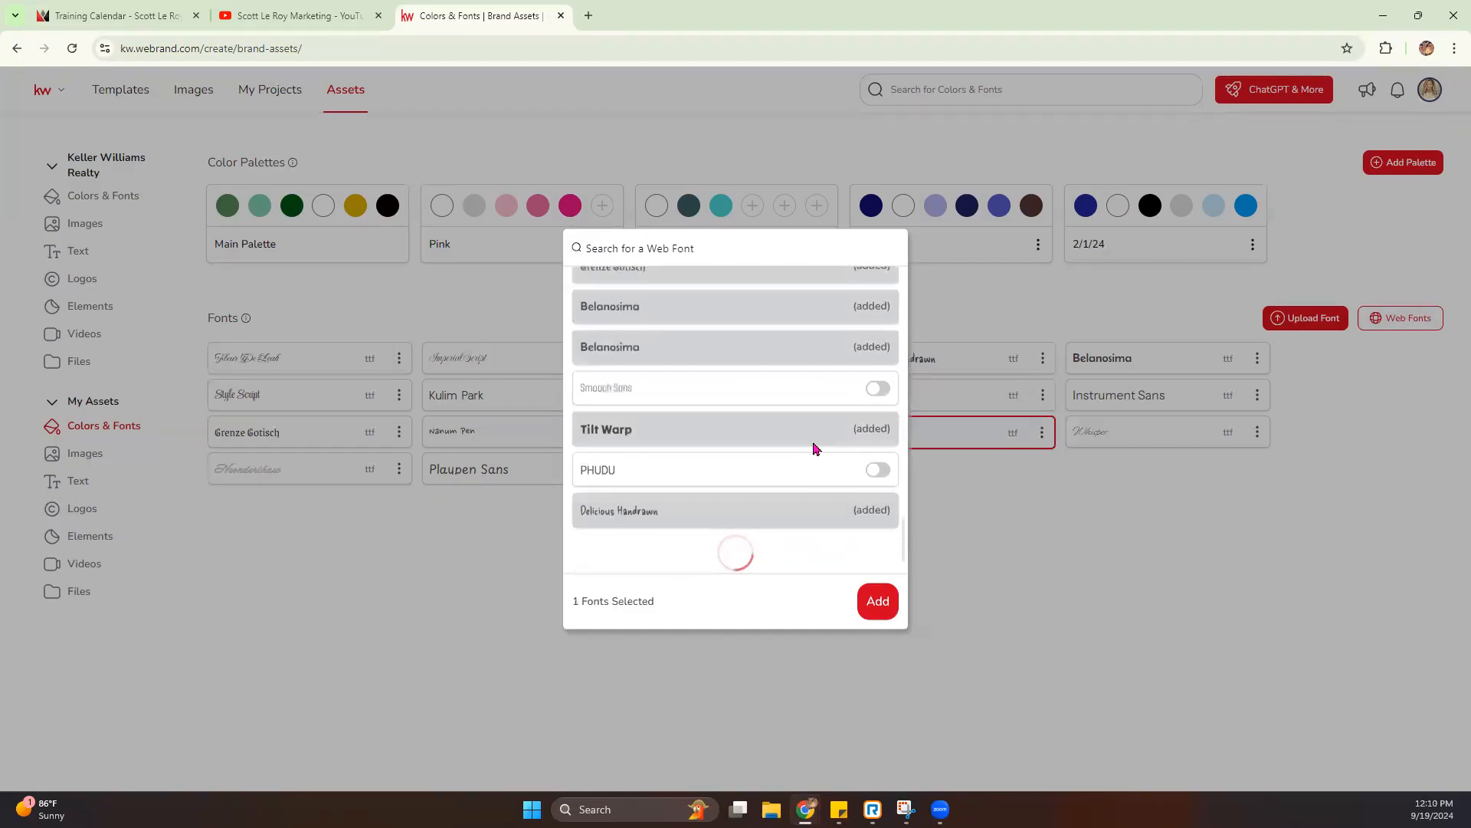
left_click(878, 389)
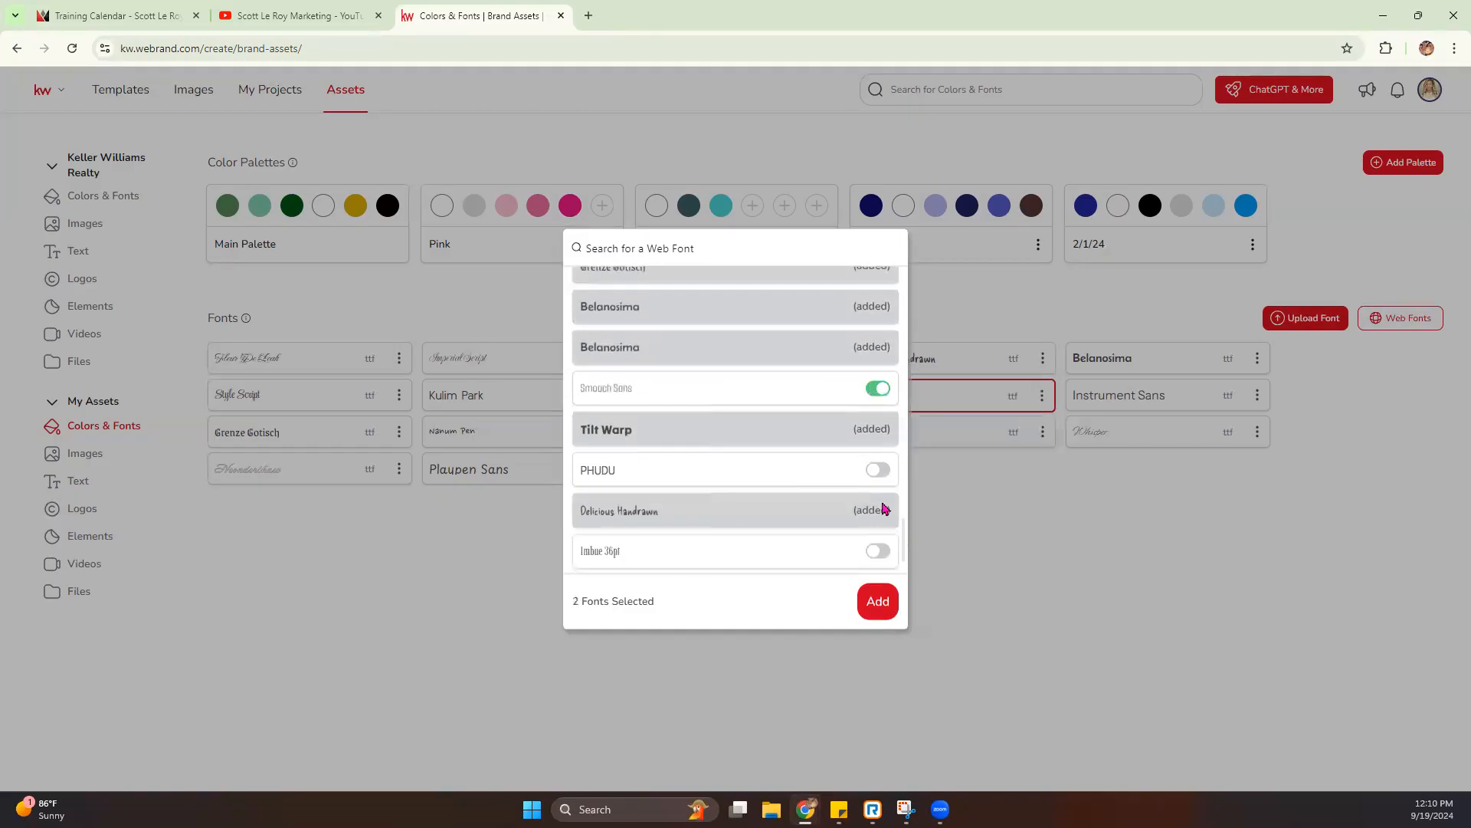
scroll(803, 521, "down", 5)
scroll(801, 520, "down", 5)
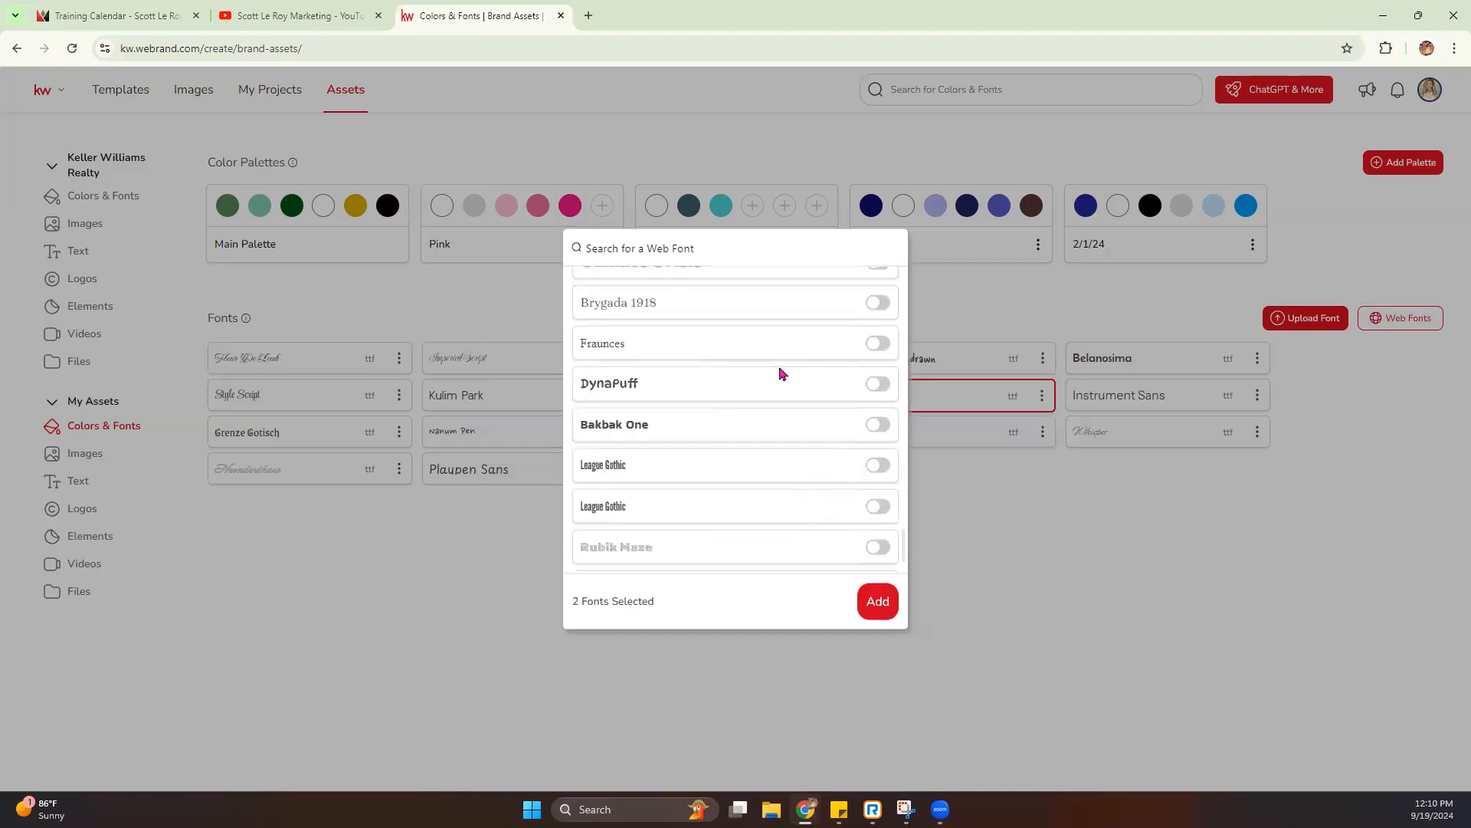
left_click(880, 387)
left_click_drag(571, 602, 848, 605)
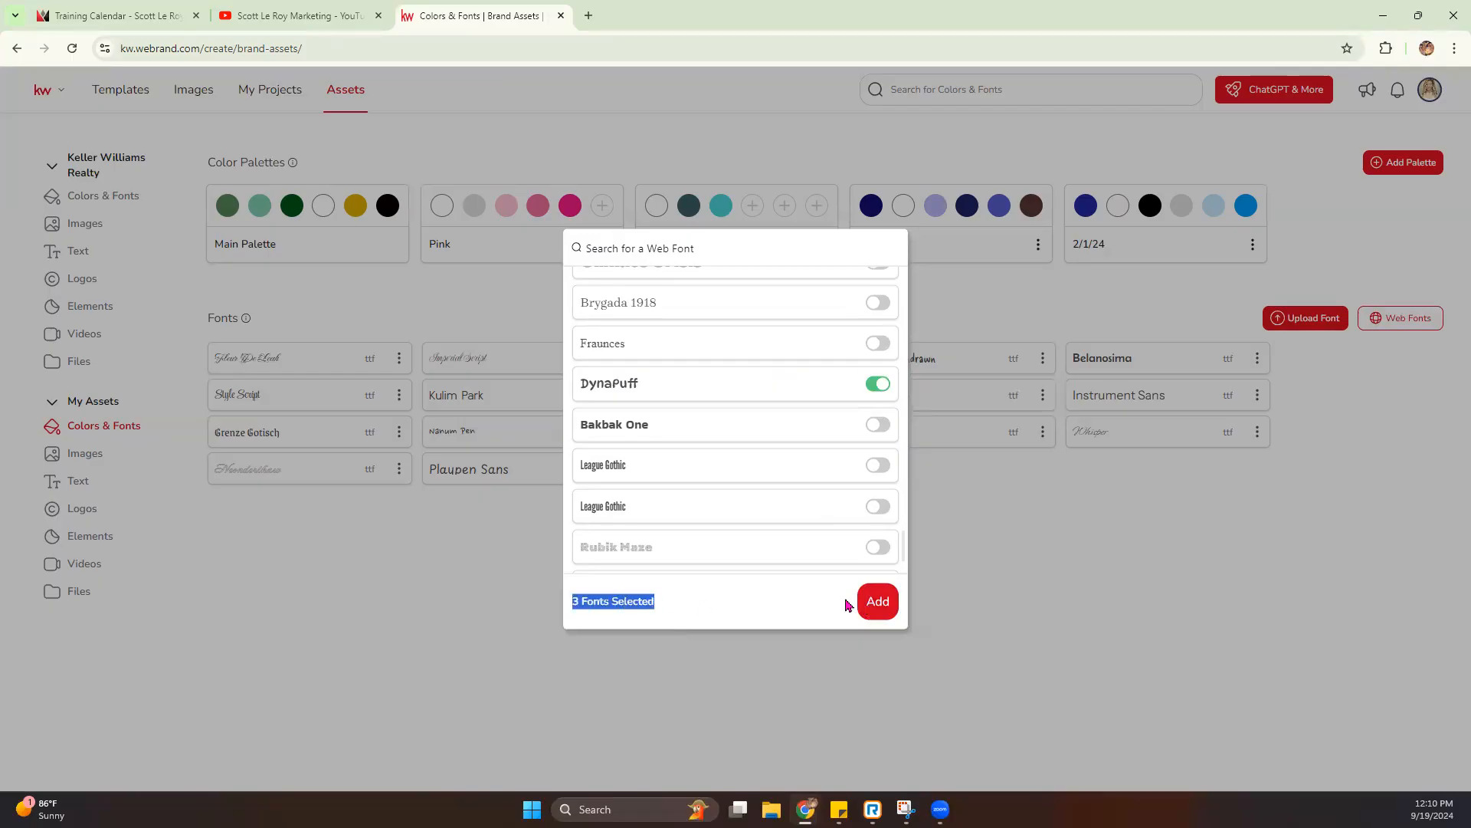
left_click(877, 600)
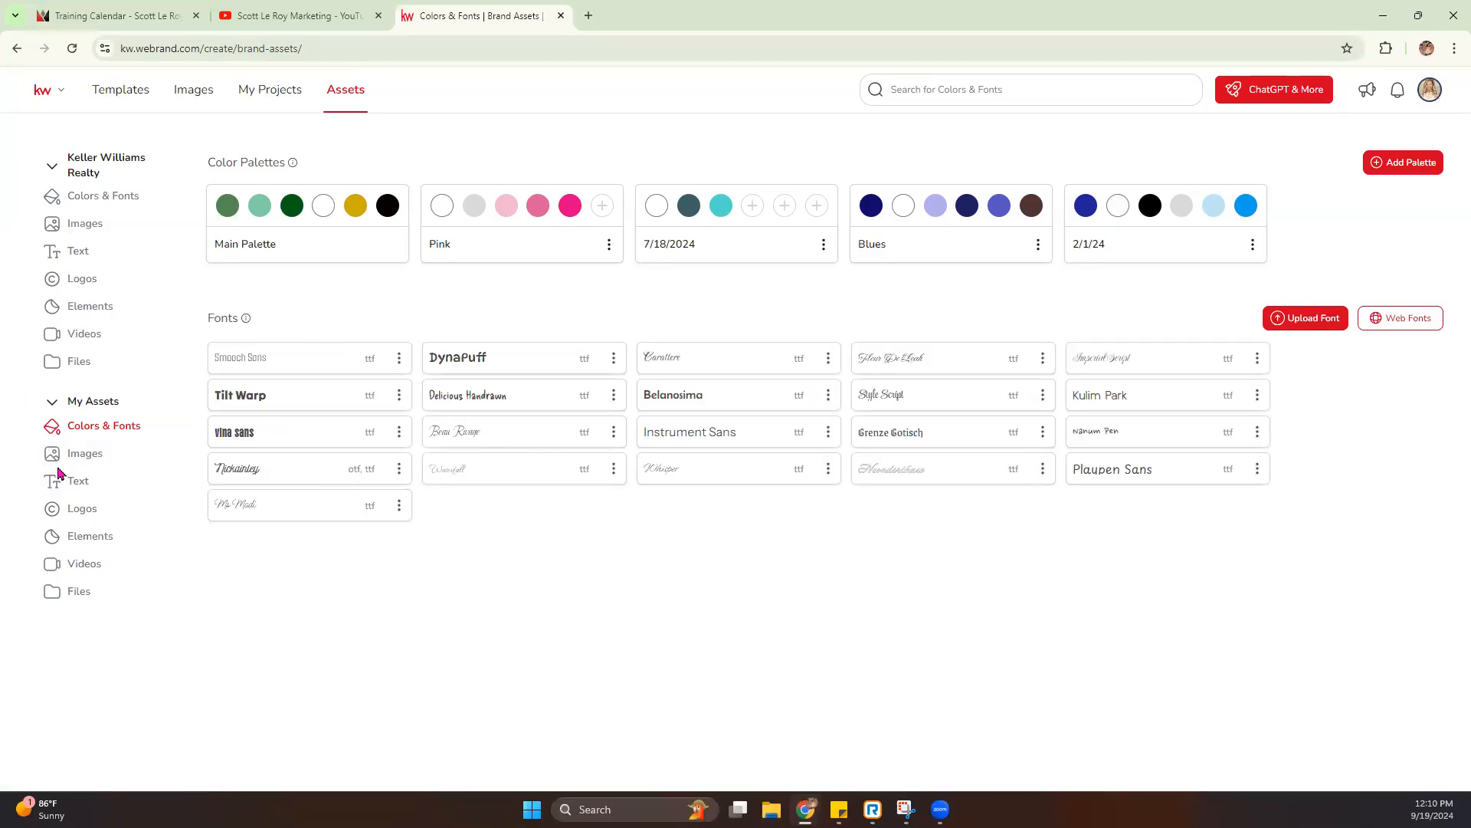
- Remove the background from Headshot.jpg in the personal images, and delete the resulting extra no-background headshot copy
left_click(107, 459)
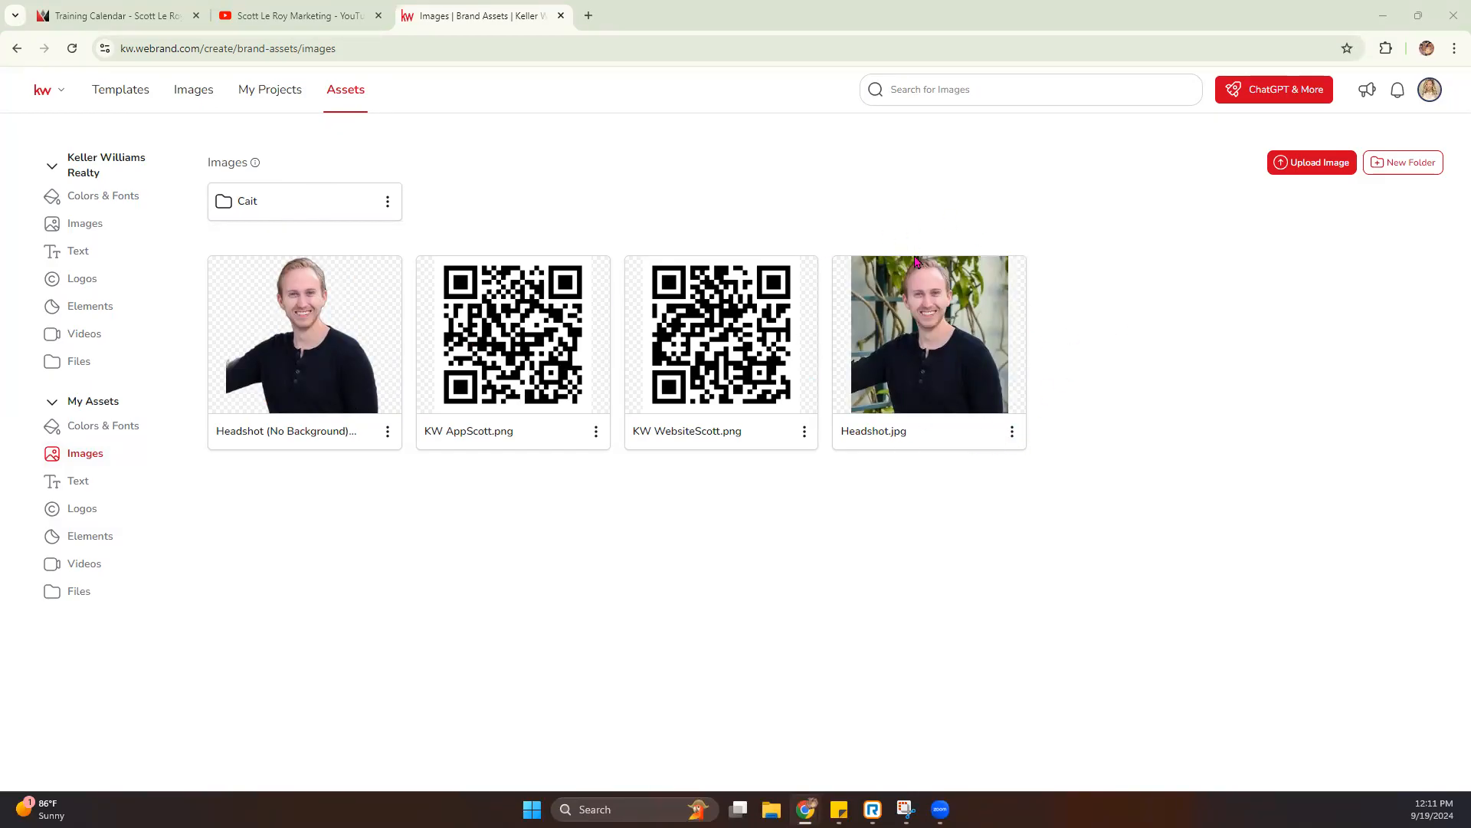
left_click(1012, 433)
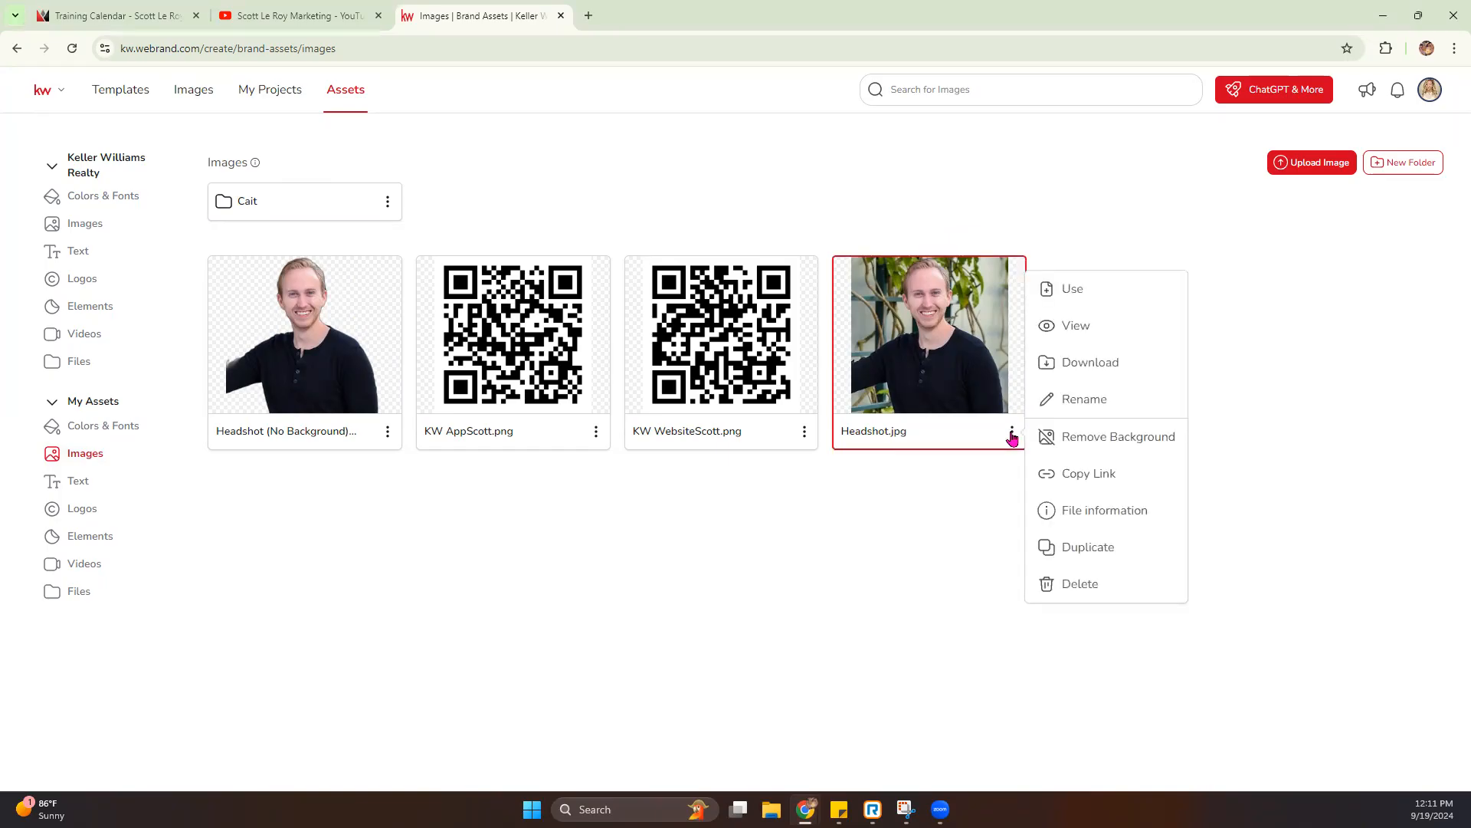
left_click(1104, 438)
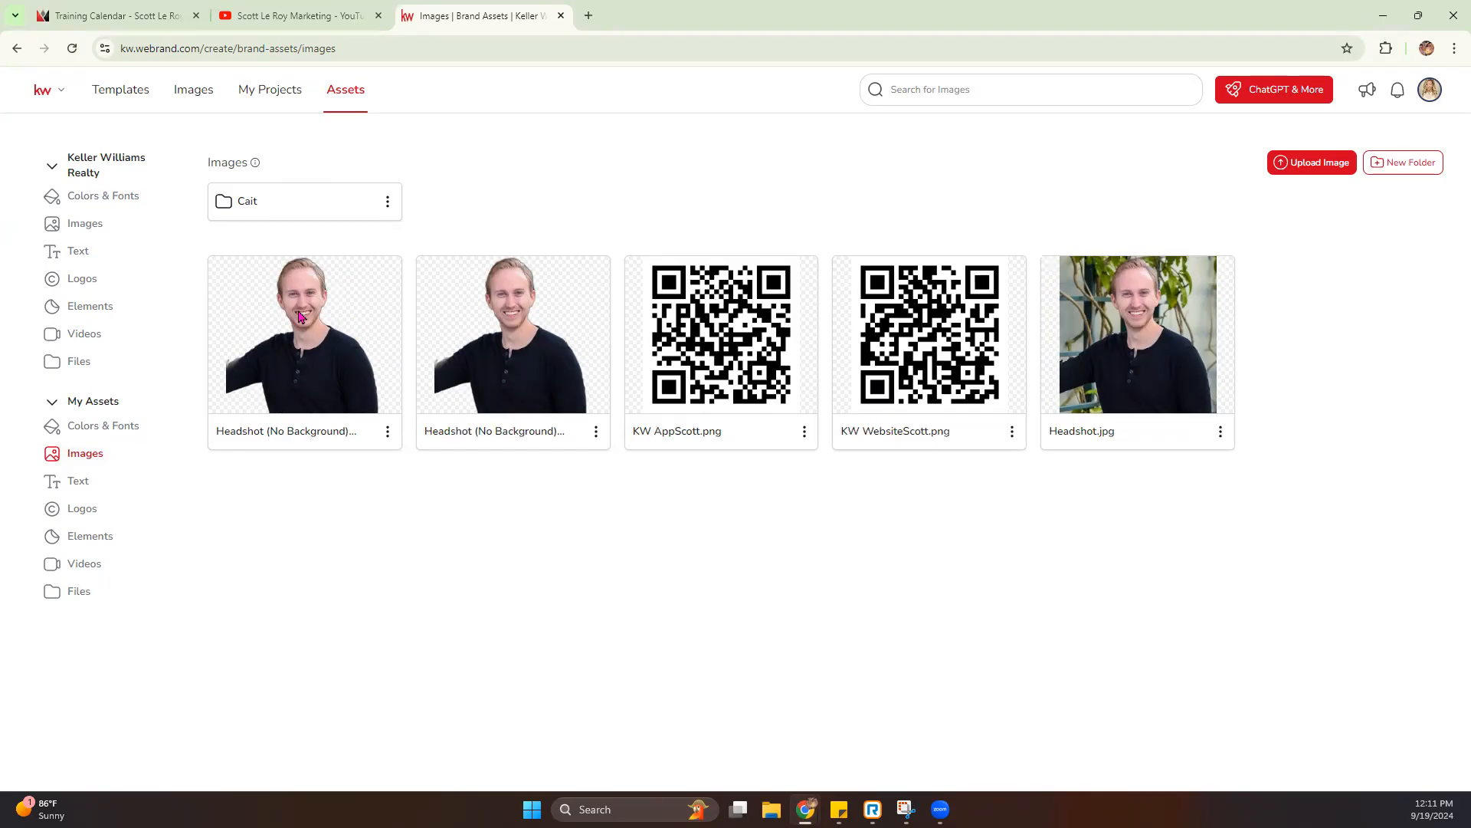
left_click(387, 431)
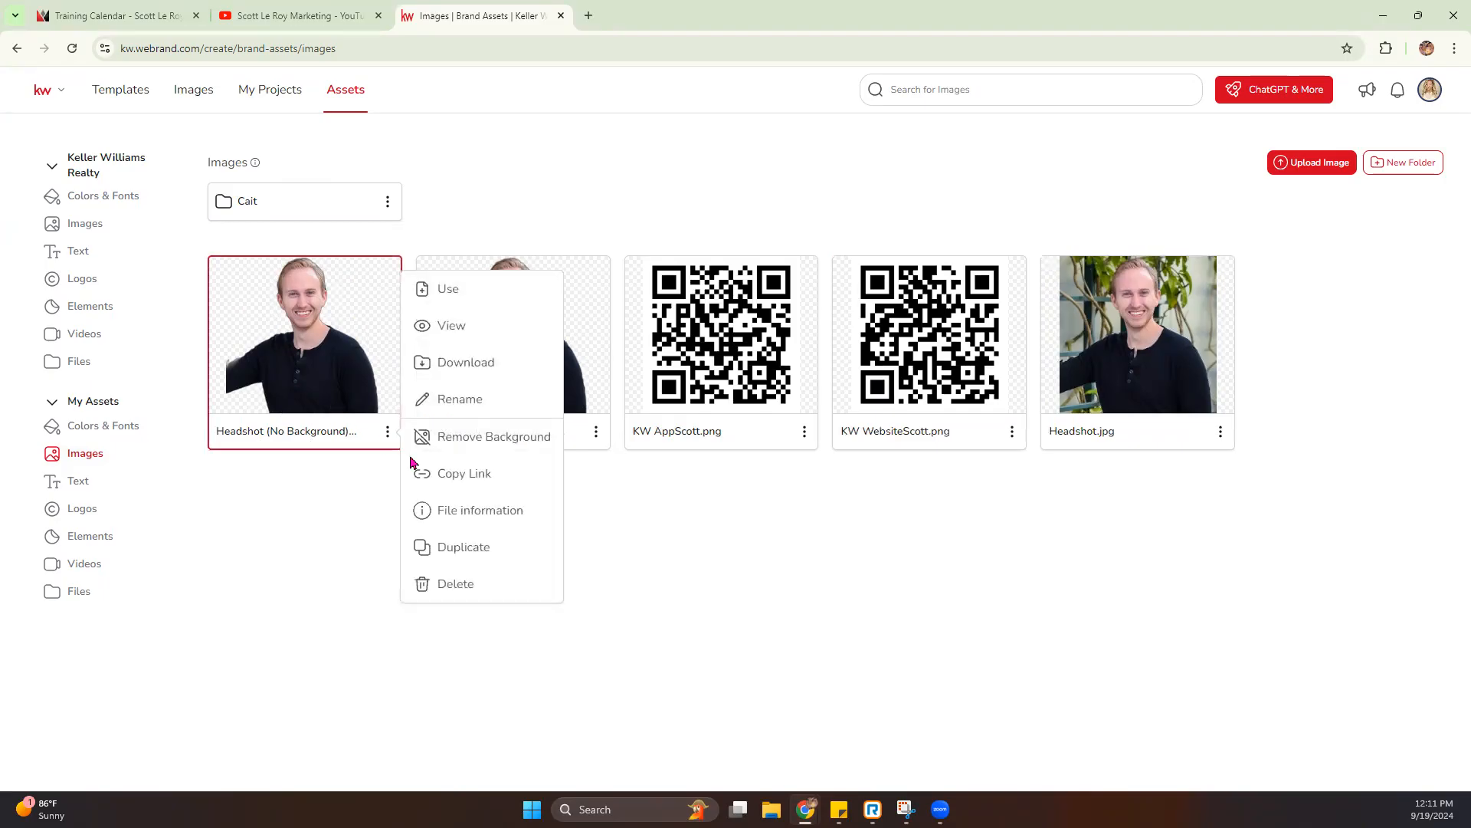
left_click(457, 584)
left_click(763, 474)
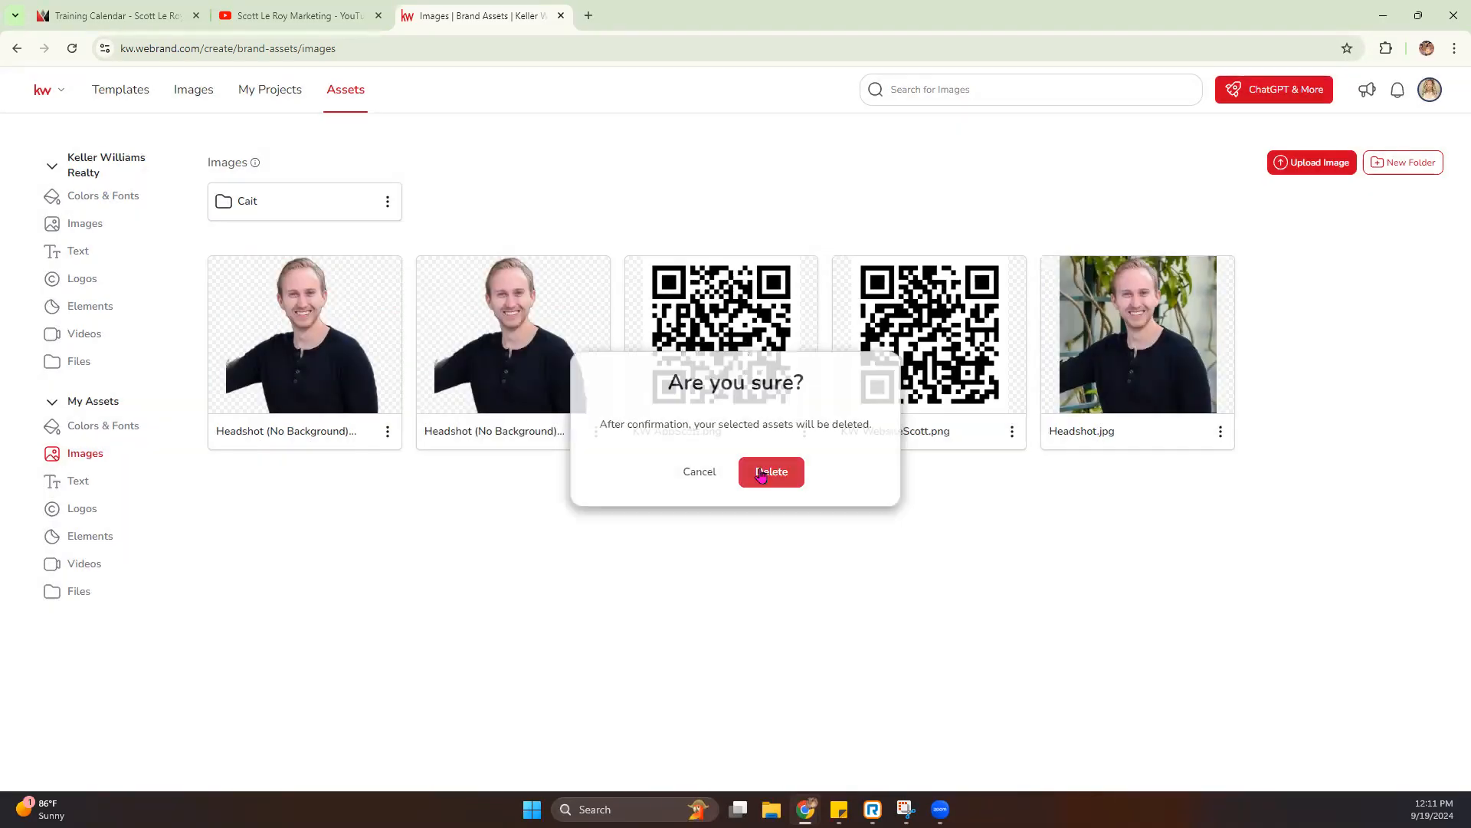
- Look over the text entries in My Assets, including the App Code, and the personal logos
left_click(78, 483)
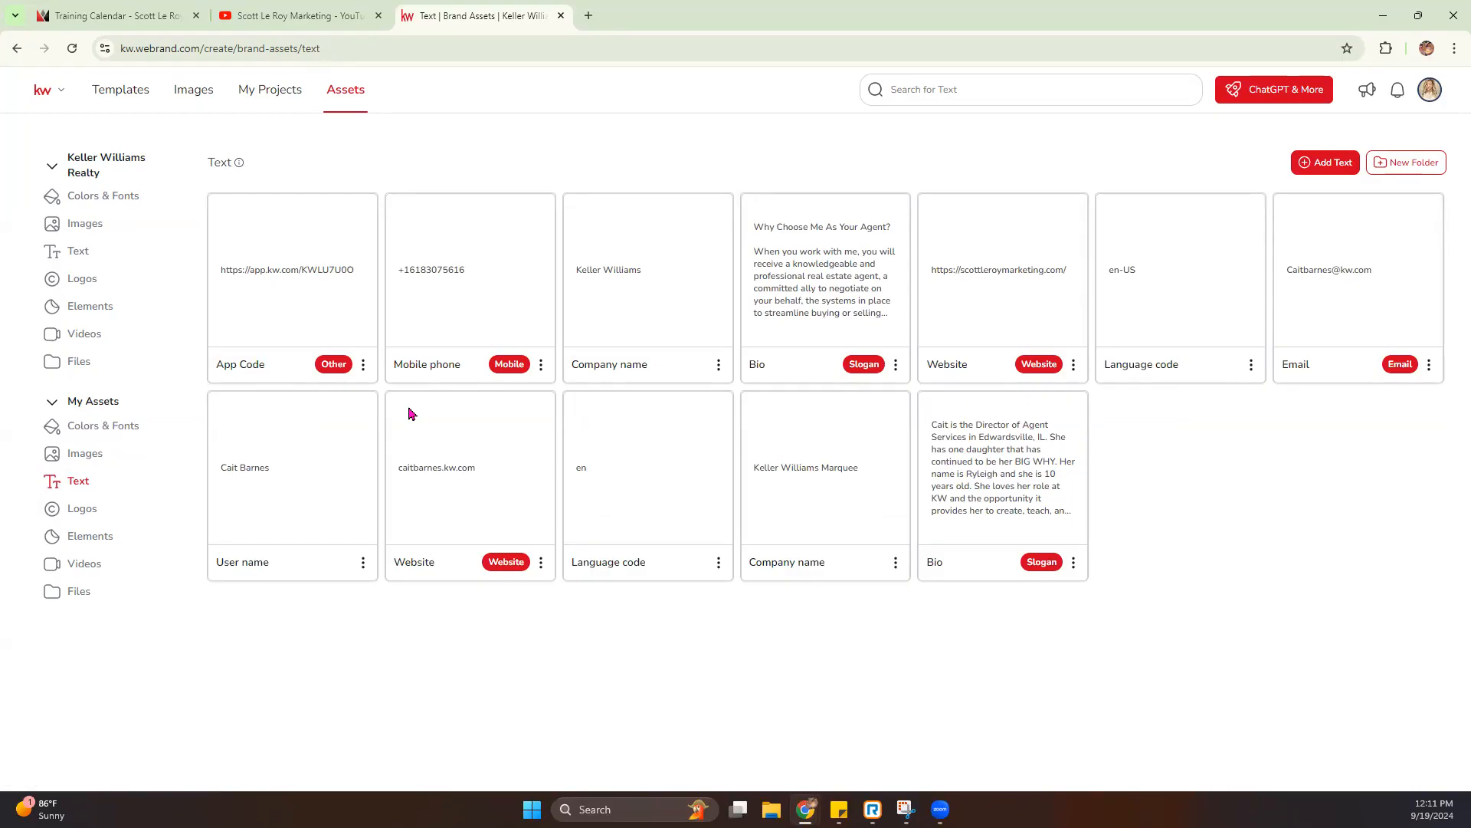
left_click(247, 275)
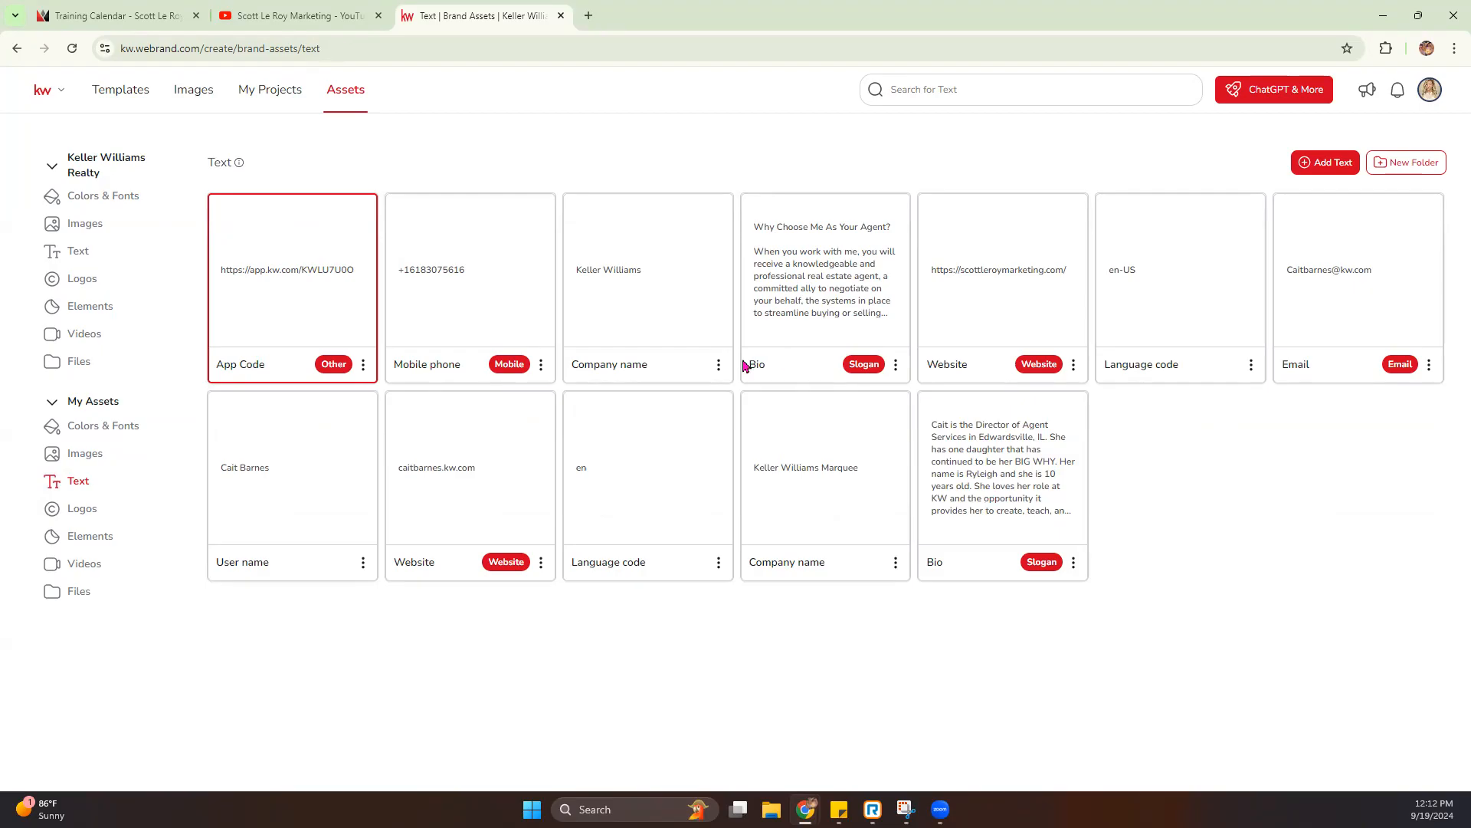
left_click(69, 512)
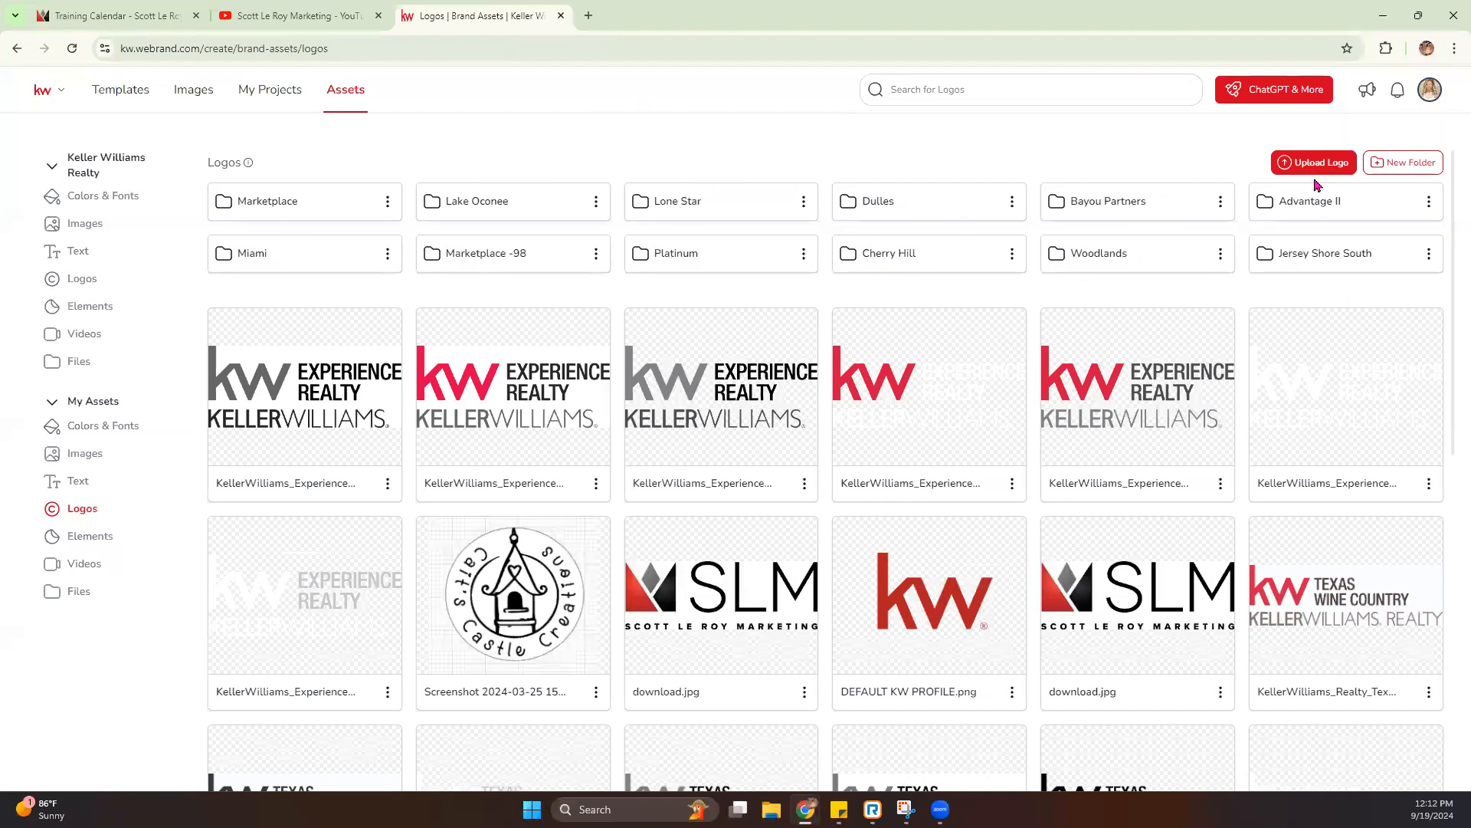
- Start a new folder in the personal logos, and open KW Connect's marketing Logos and Branding page in the browser
left_click(1408, 167)
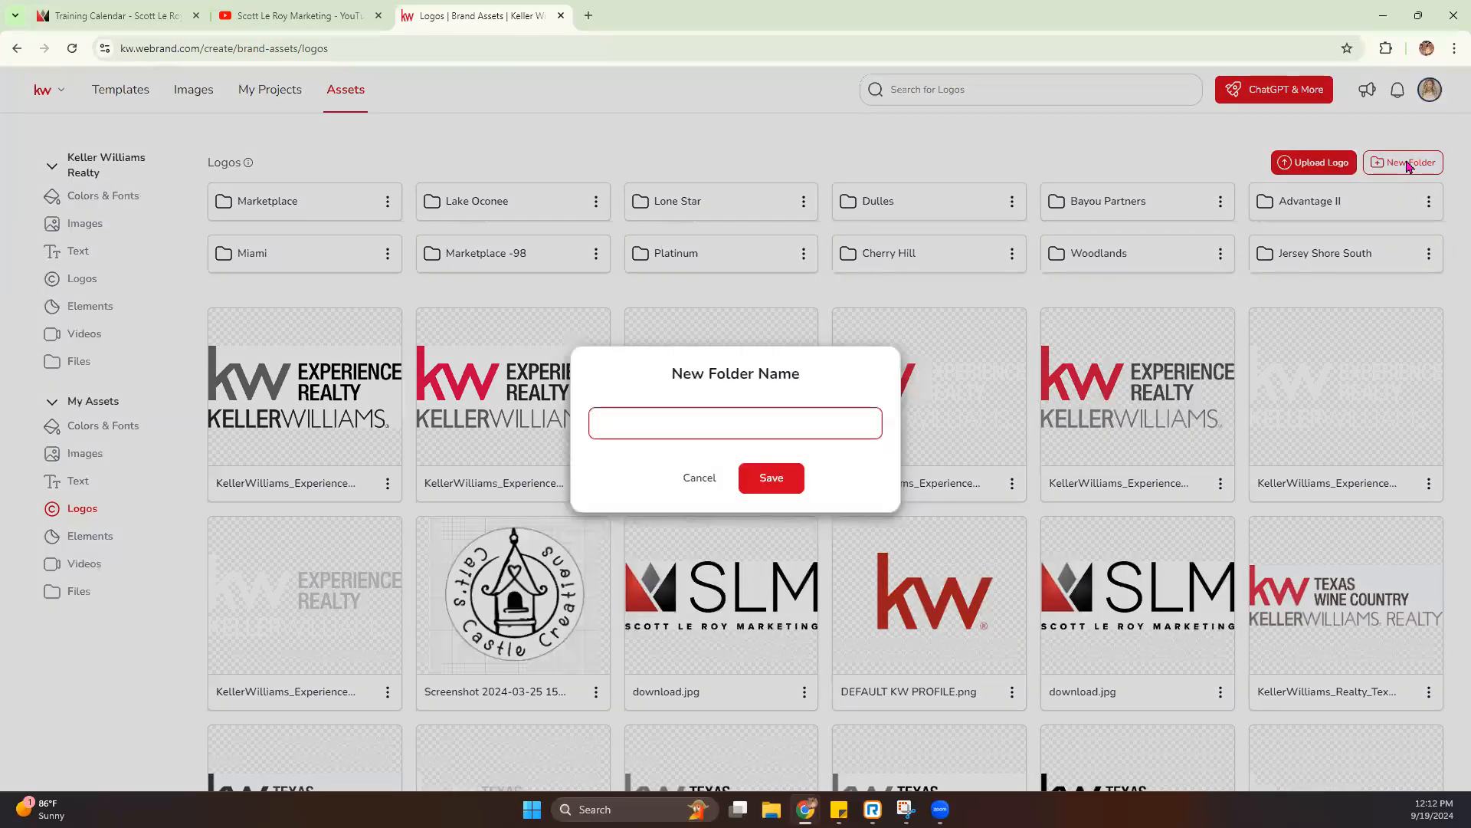
left_click(588, 16)
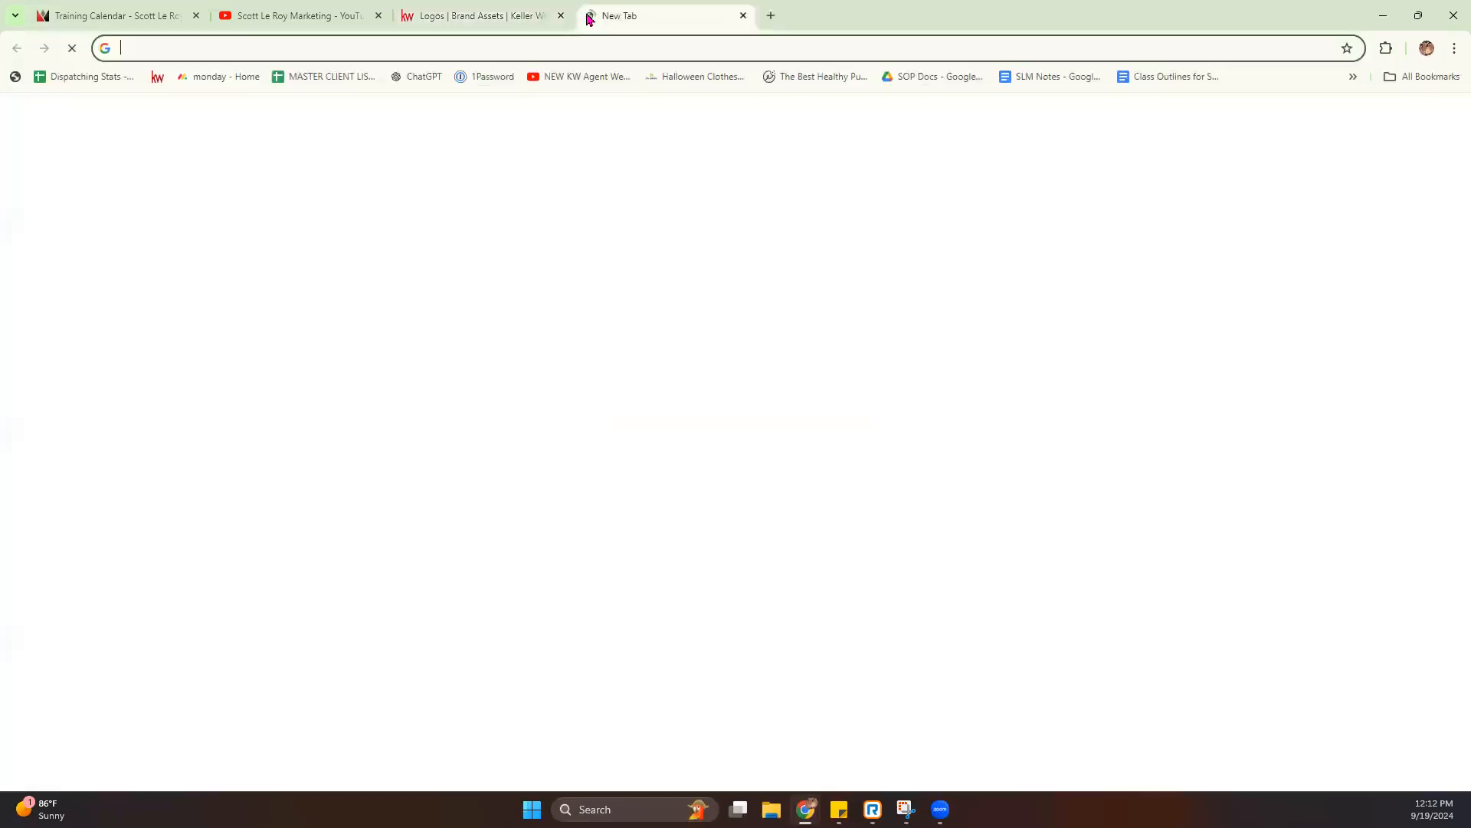
type("kwco")
key("Return")
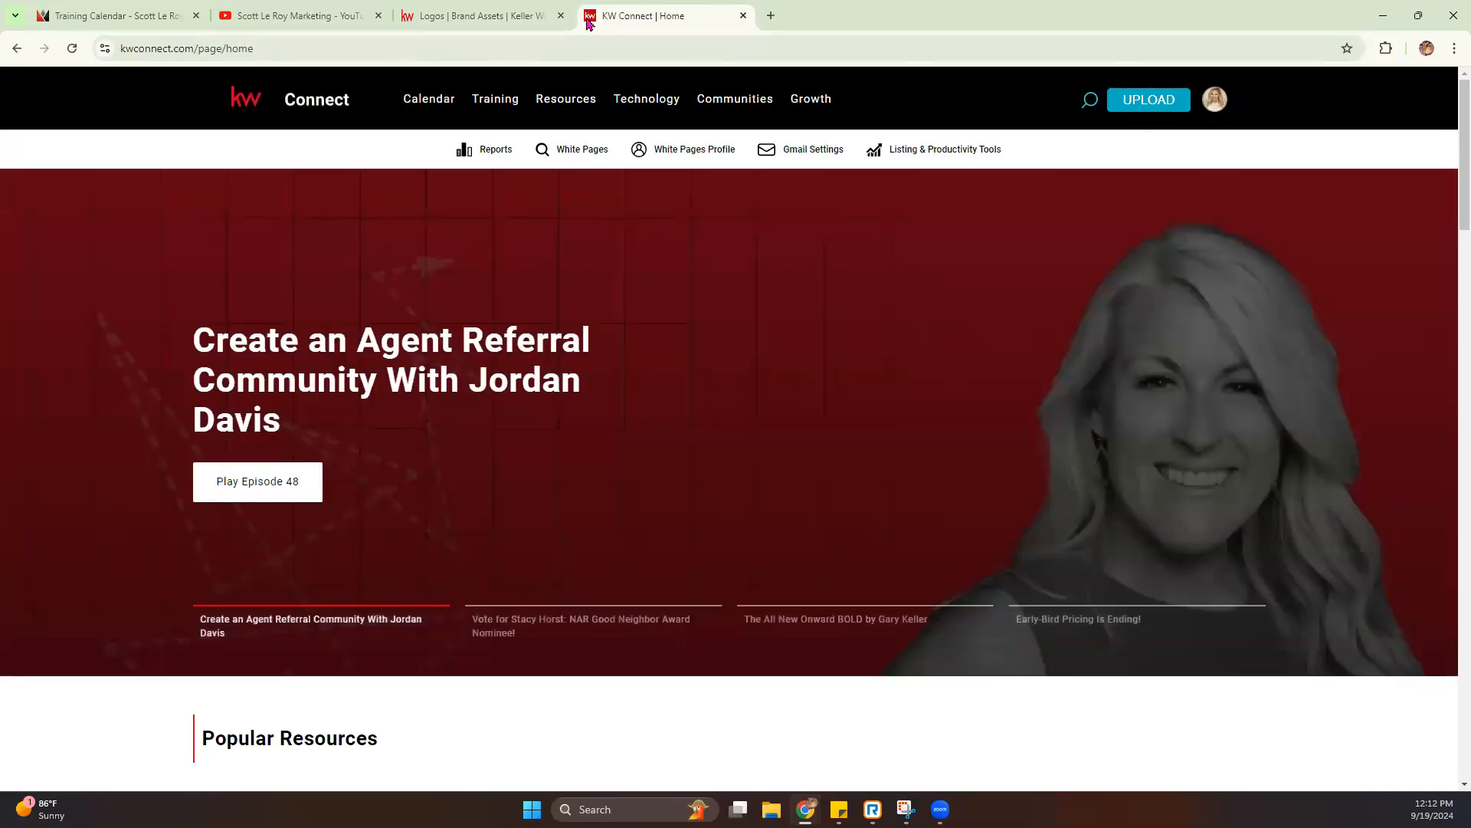
mouse_move(527, 116)
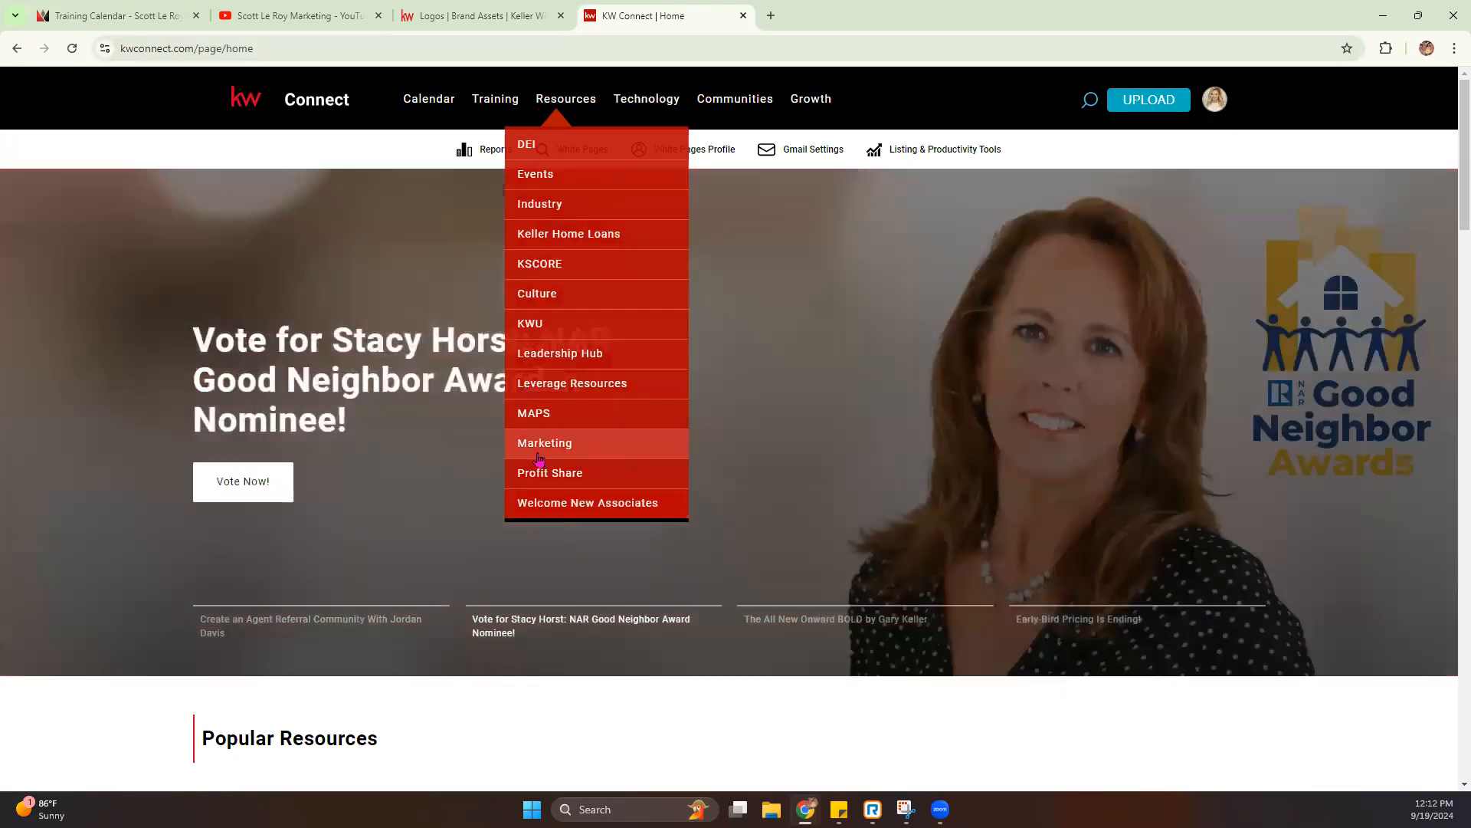
left_click(541, 451)
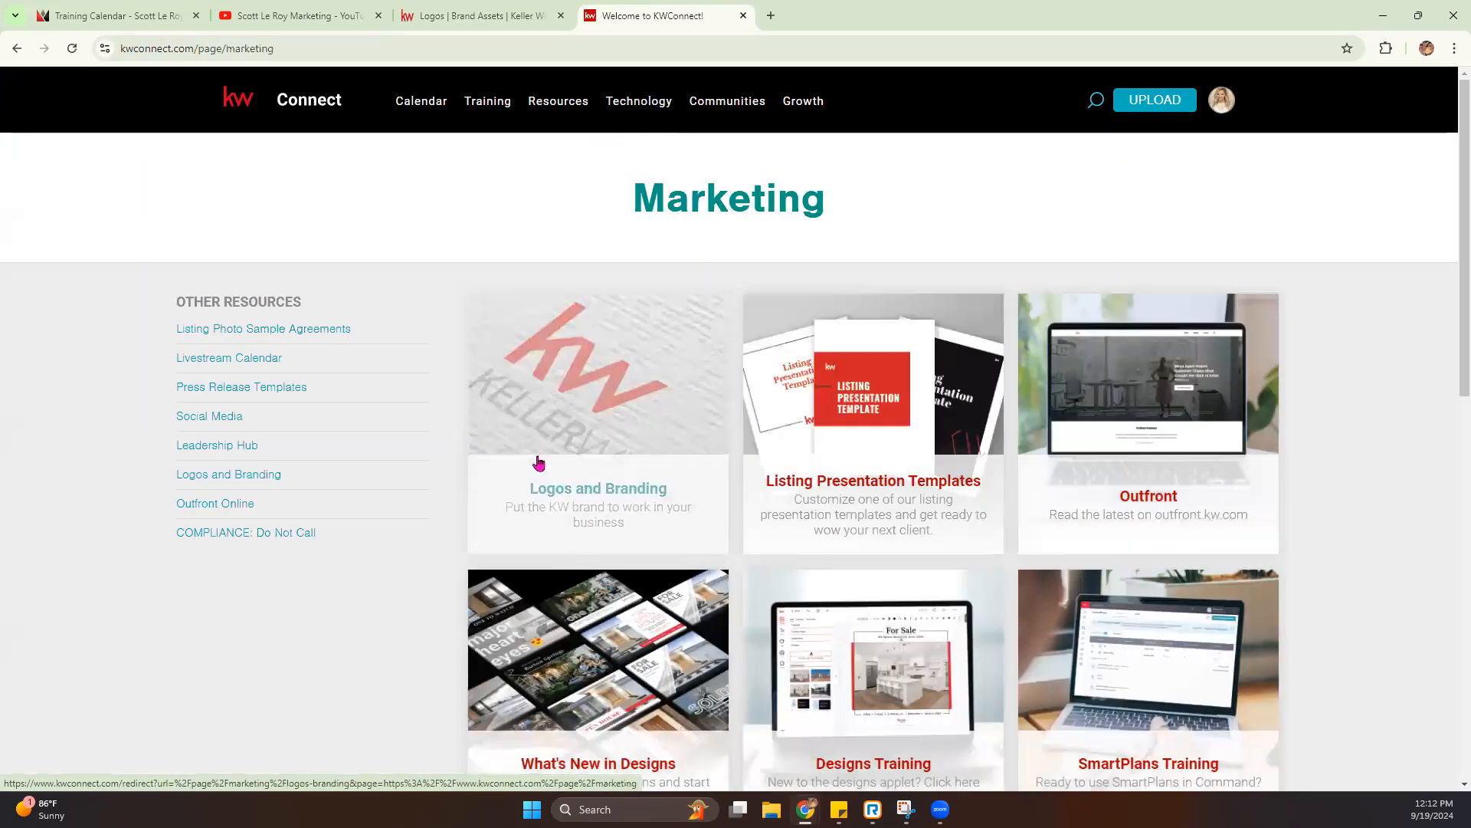
left_click(605, 415)
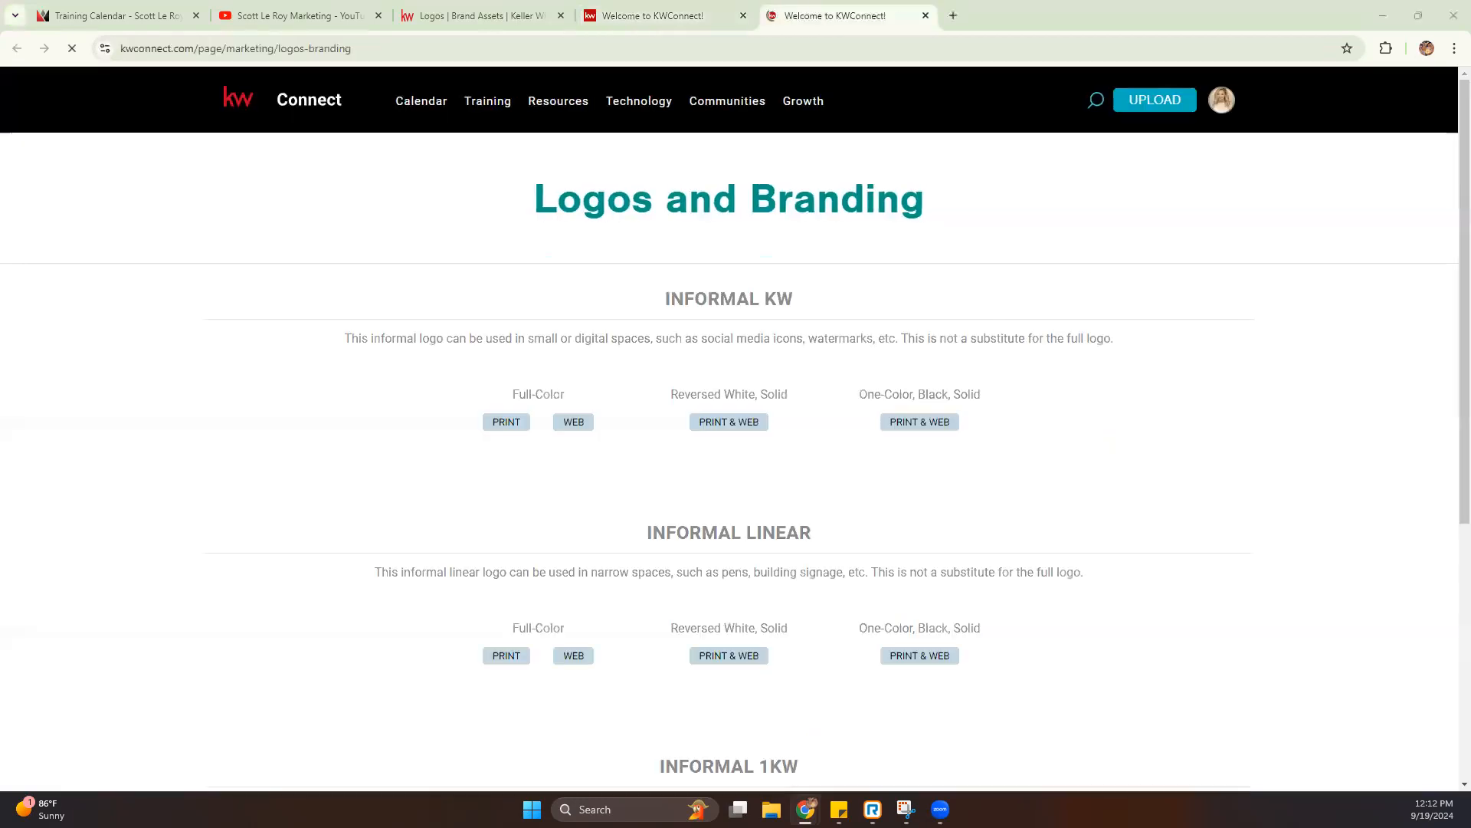
- Search the market center DBA logos on the Logos and Branding page for number 654
scroll(870, 331, "down", 8)
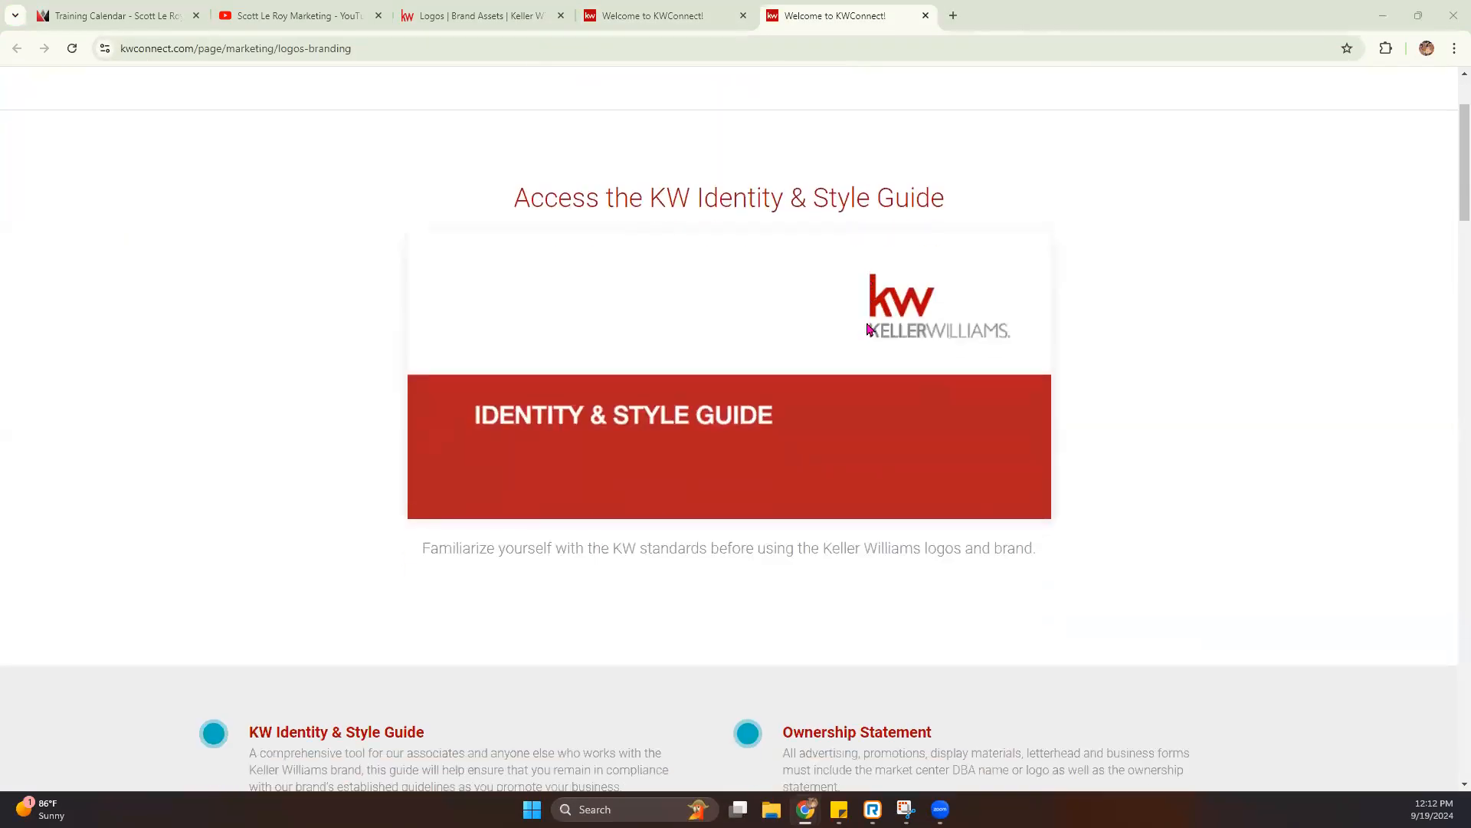
scroll(870, 330, "down", 7)
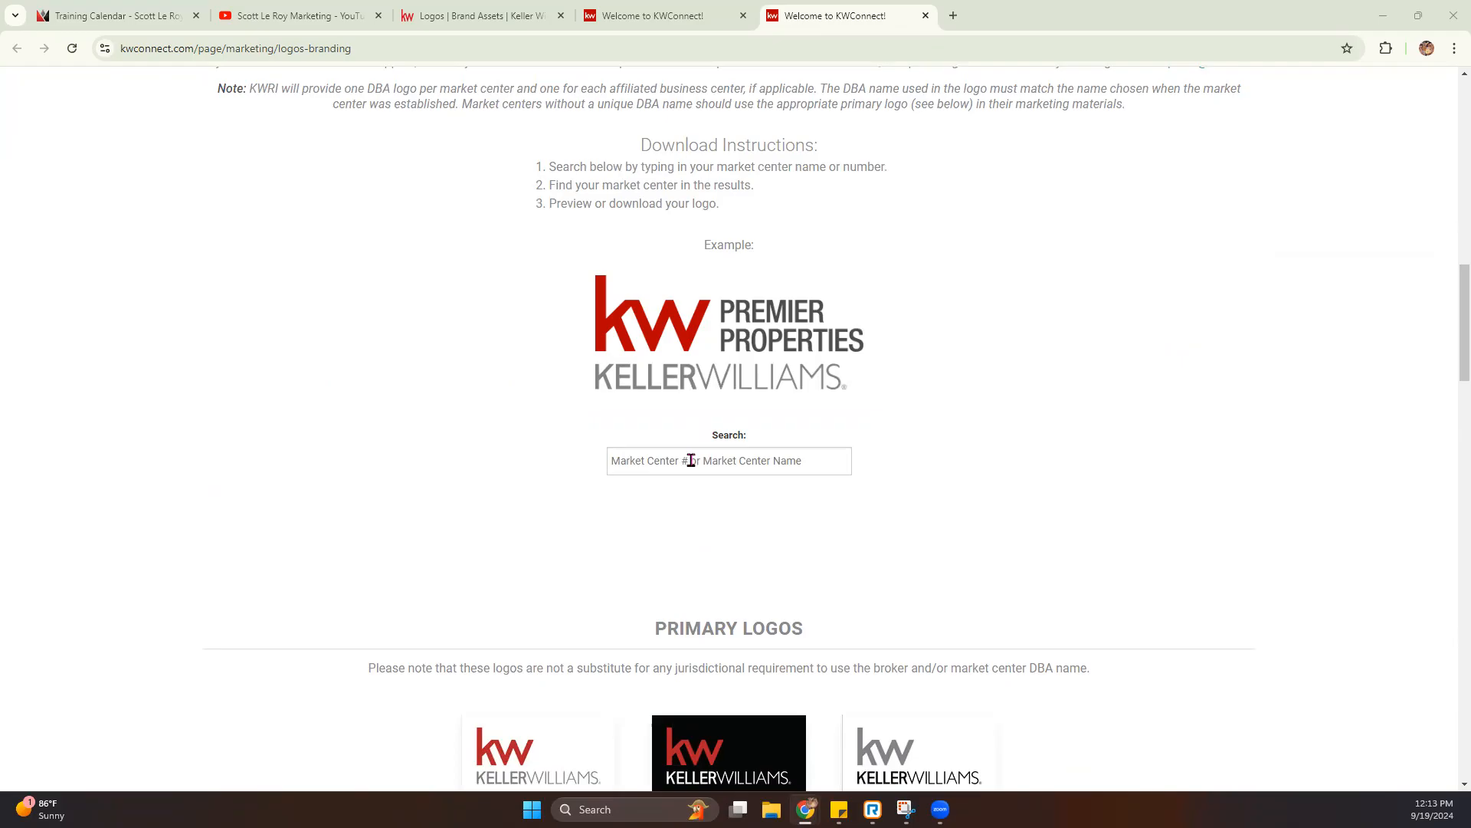
left_click(733, 463)
type("654")
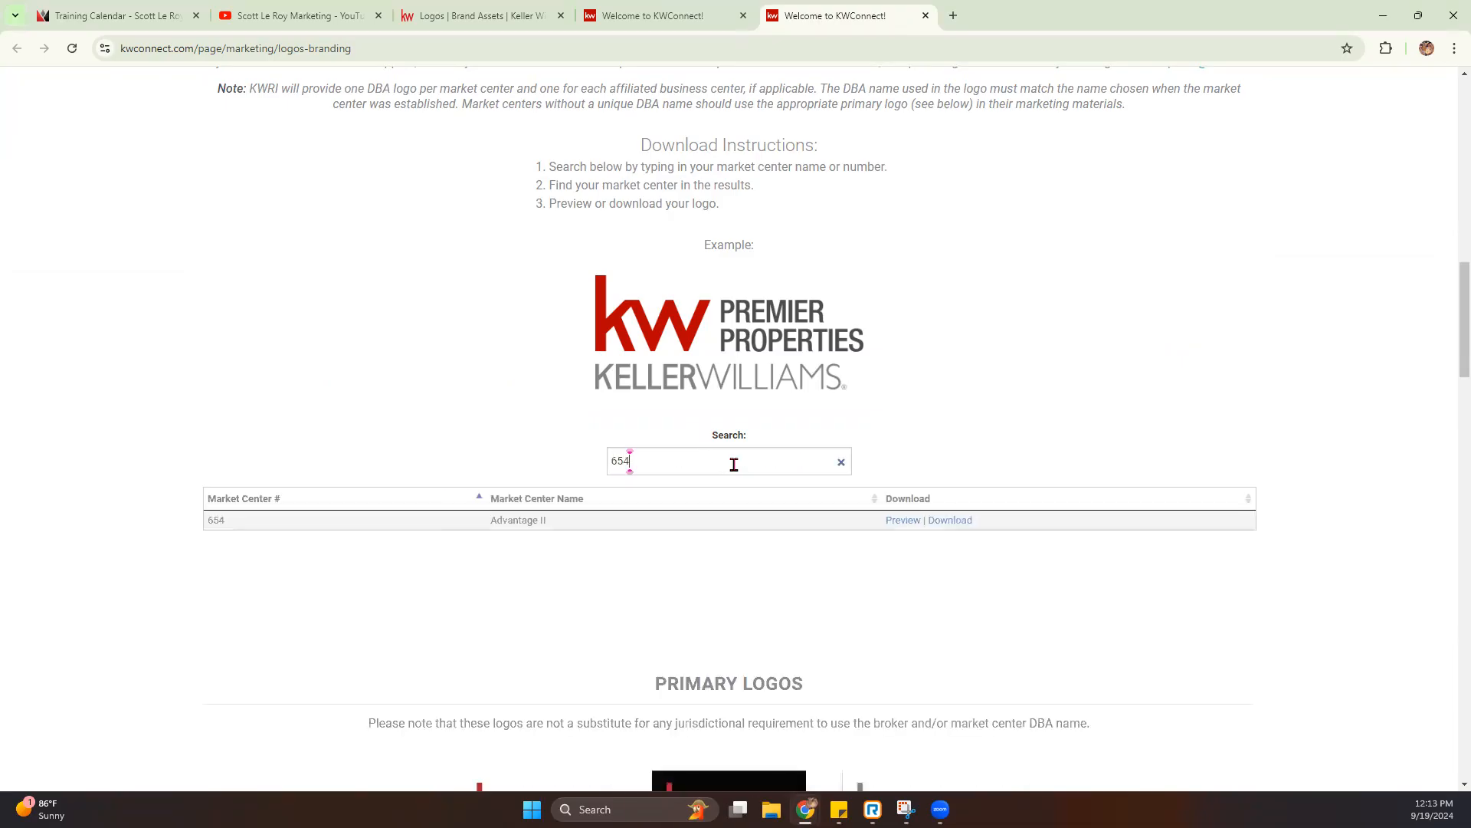
- Copy the market center name Advantage II, and save it as the new folder's name in the personal logos
left_click_drag(556, 521, 491, 522)
key("ctrl+c")
key("ctrl+Page_Up")
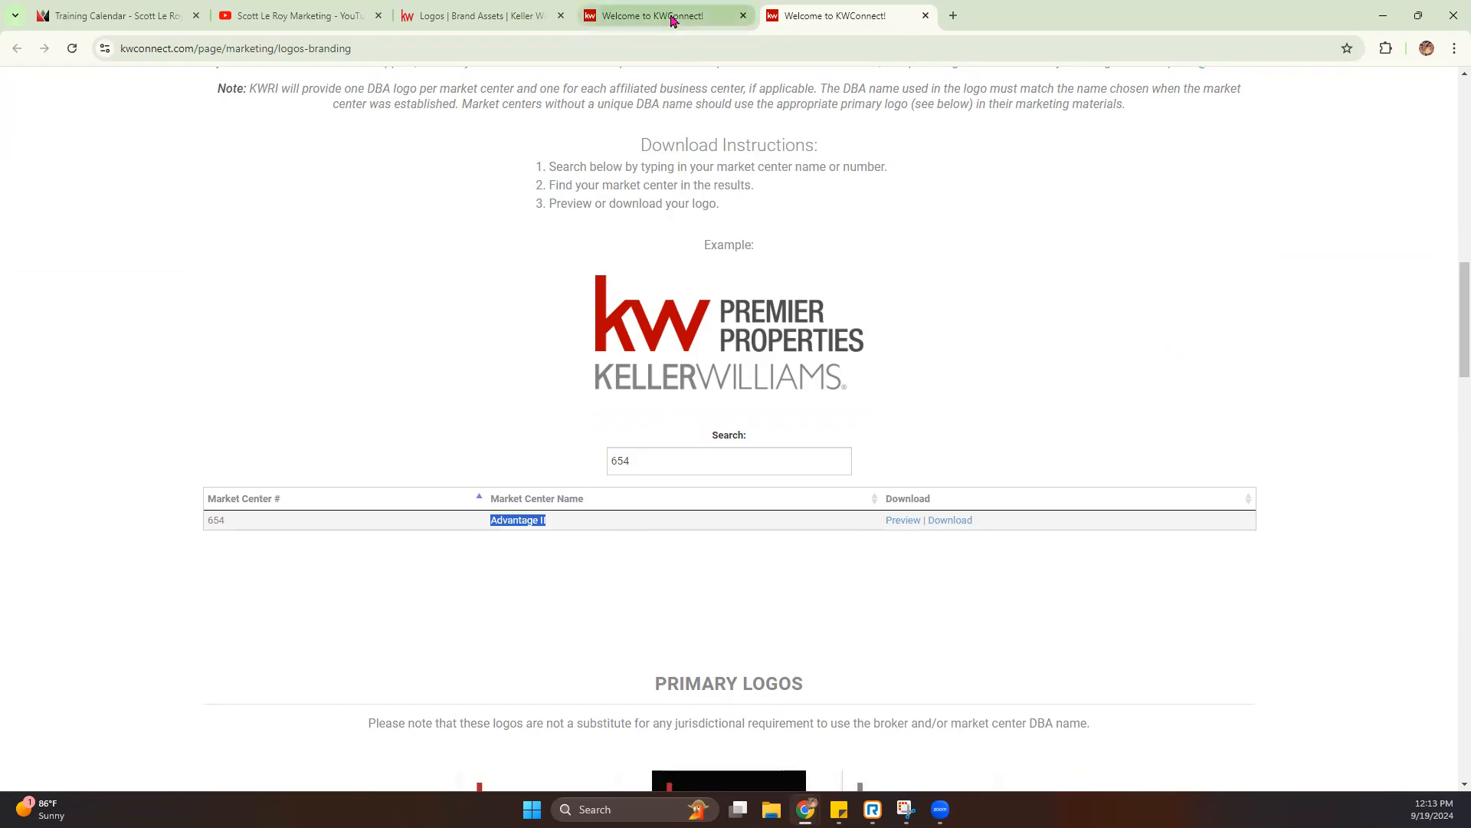
key("ctrl+Page_Up")
key("ctrl+v")
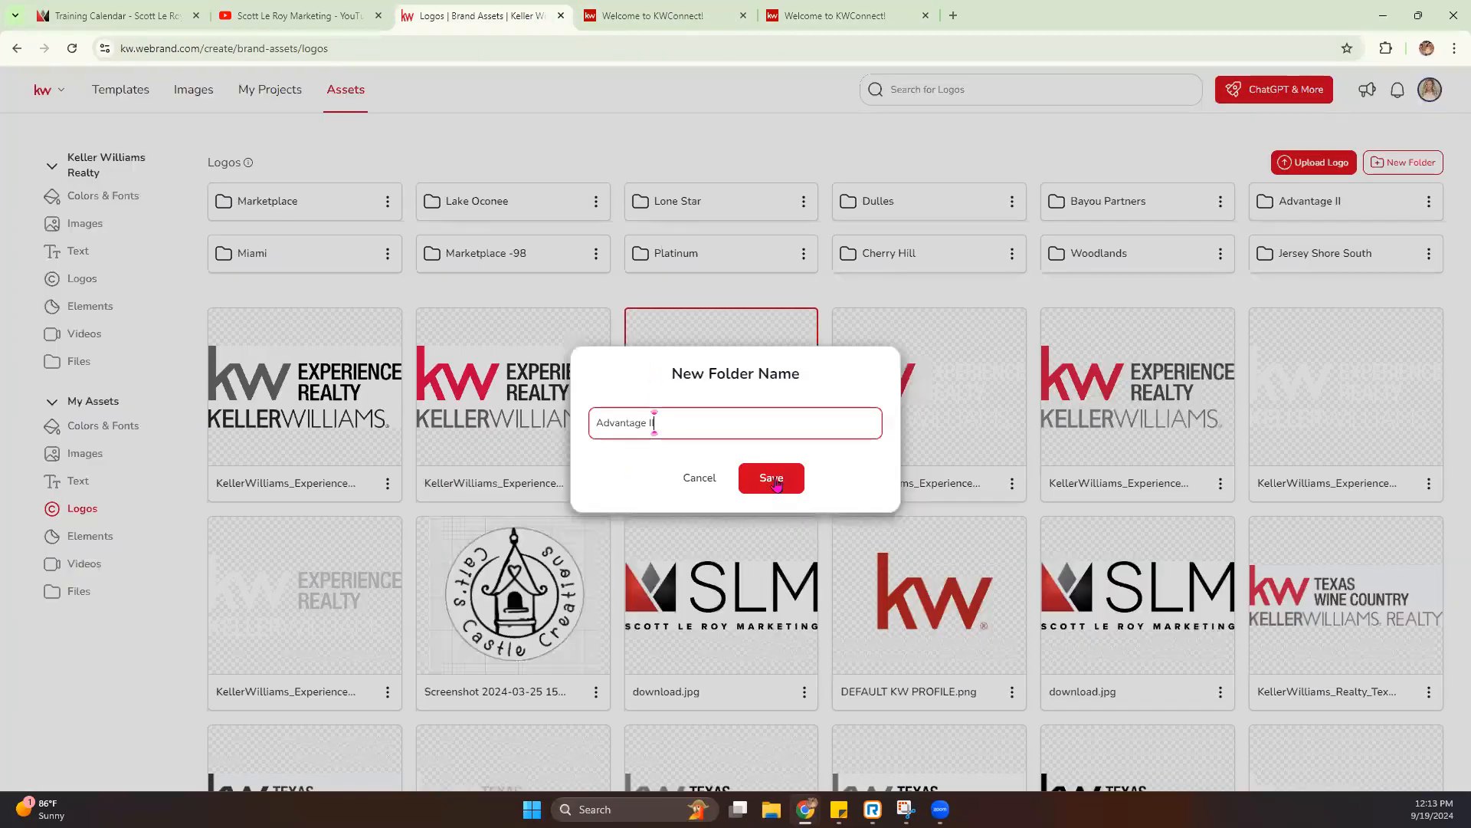
left_click(774, 480)
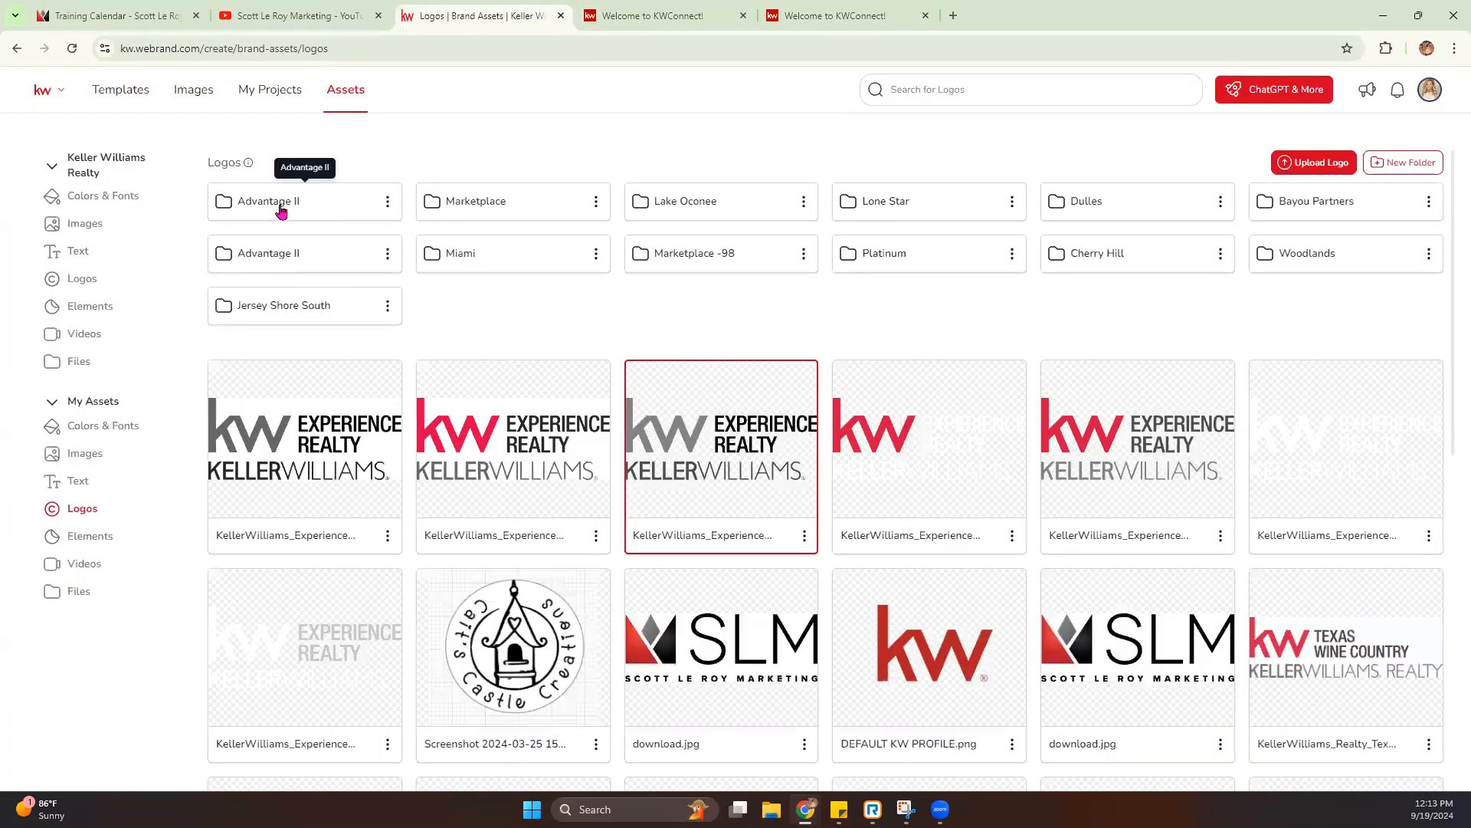
- Open the newly created Advantage II folder in the personal logos
left_click(315, 251)
left_click(224, 200)
double_click(337, 198)
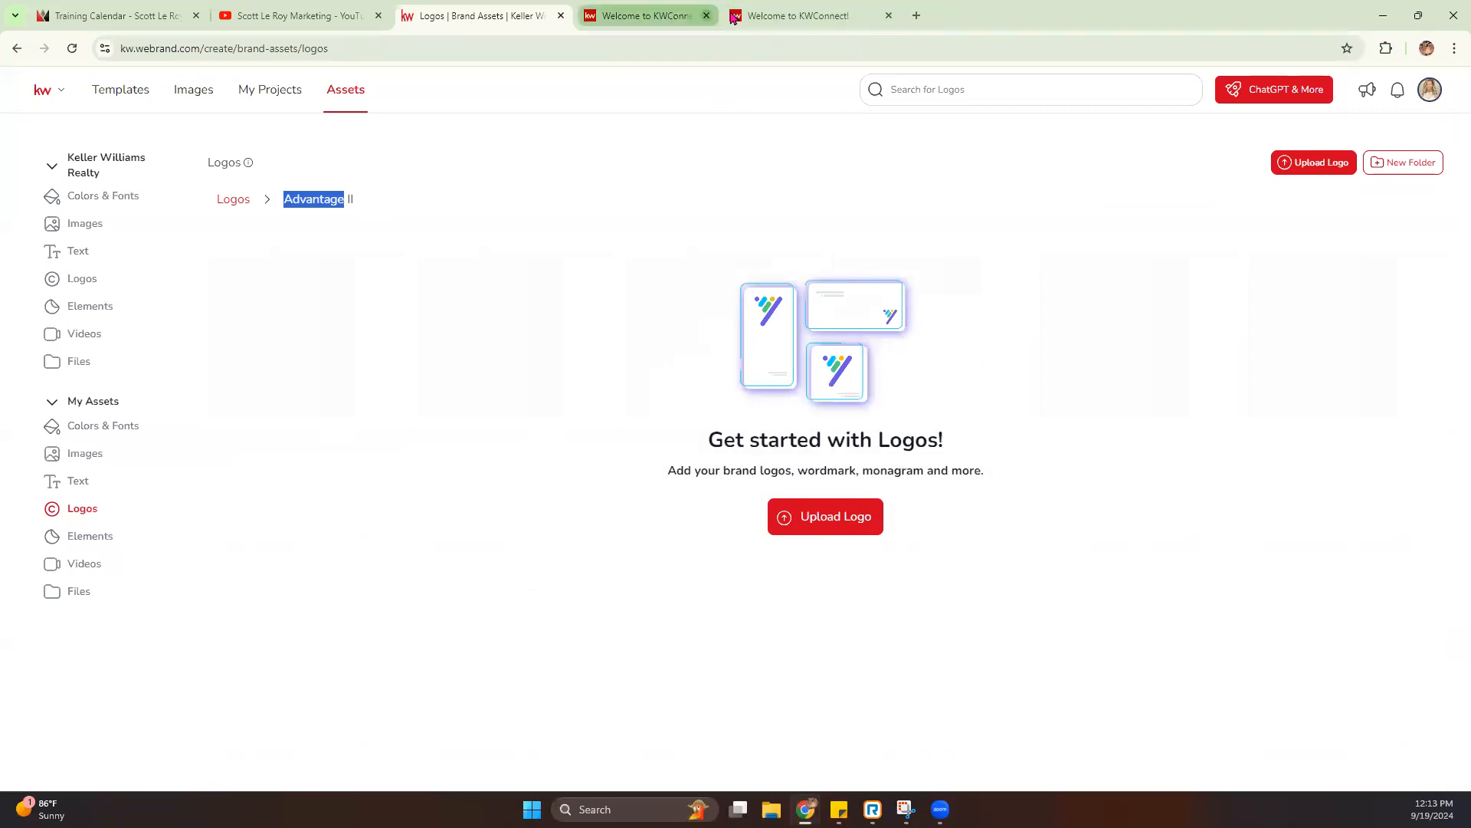
- Preview market center 654's Advantage II logo on KW Connect and close the preview window
left_click(669, 17)
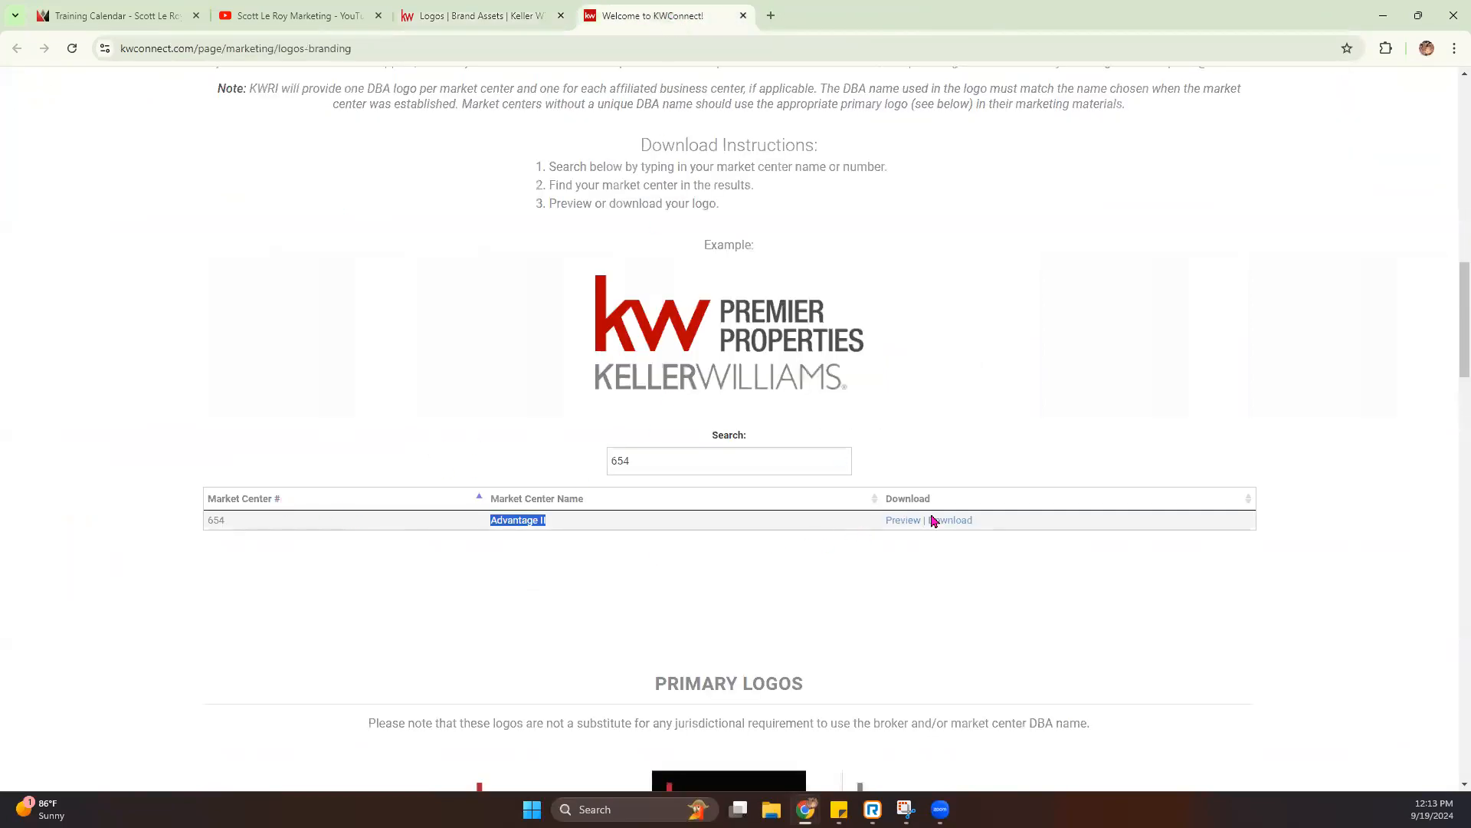
left_click(899, 522)
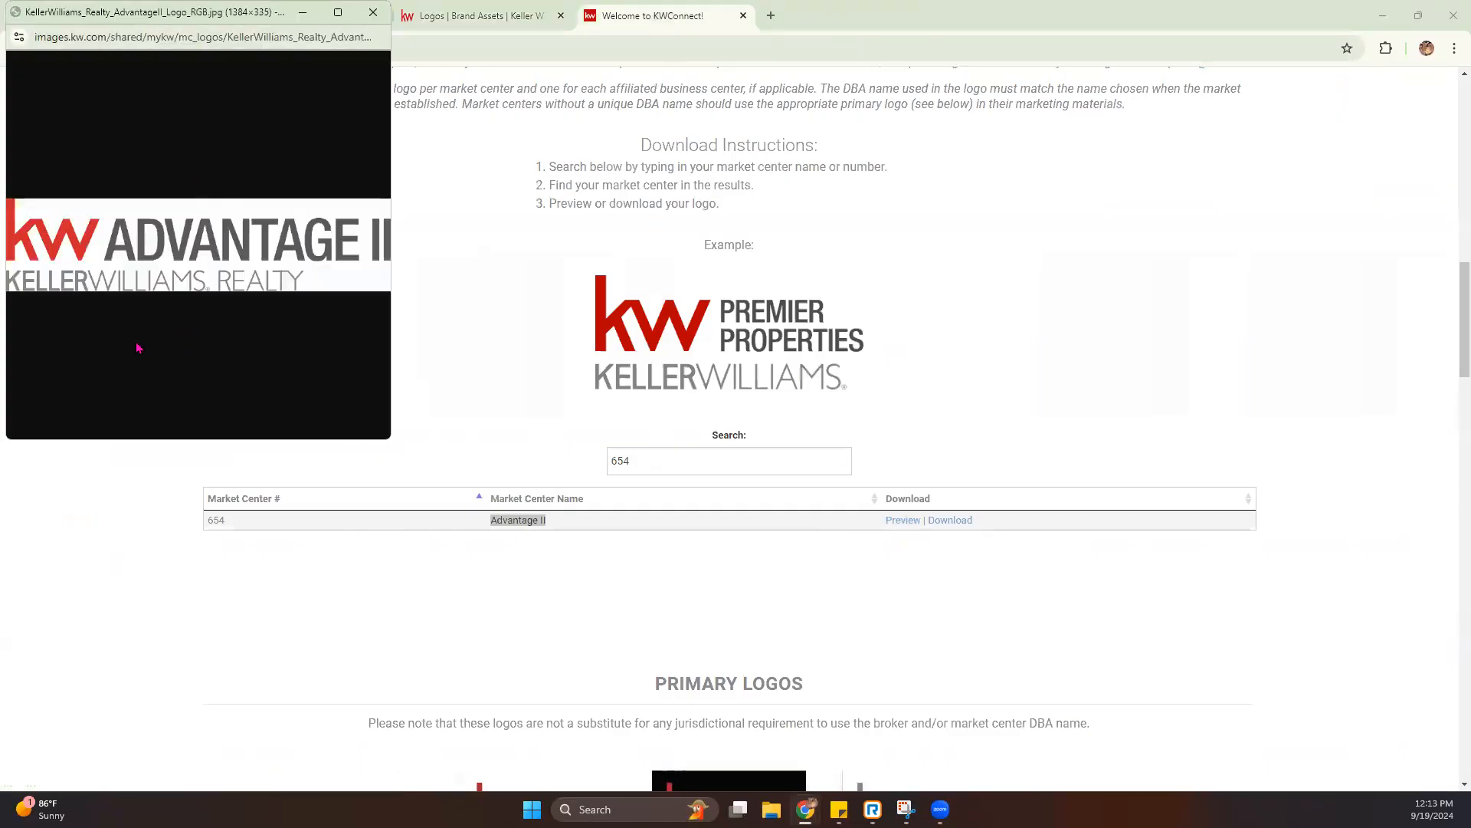
left_click(373, 12)
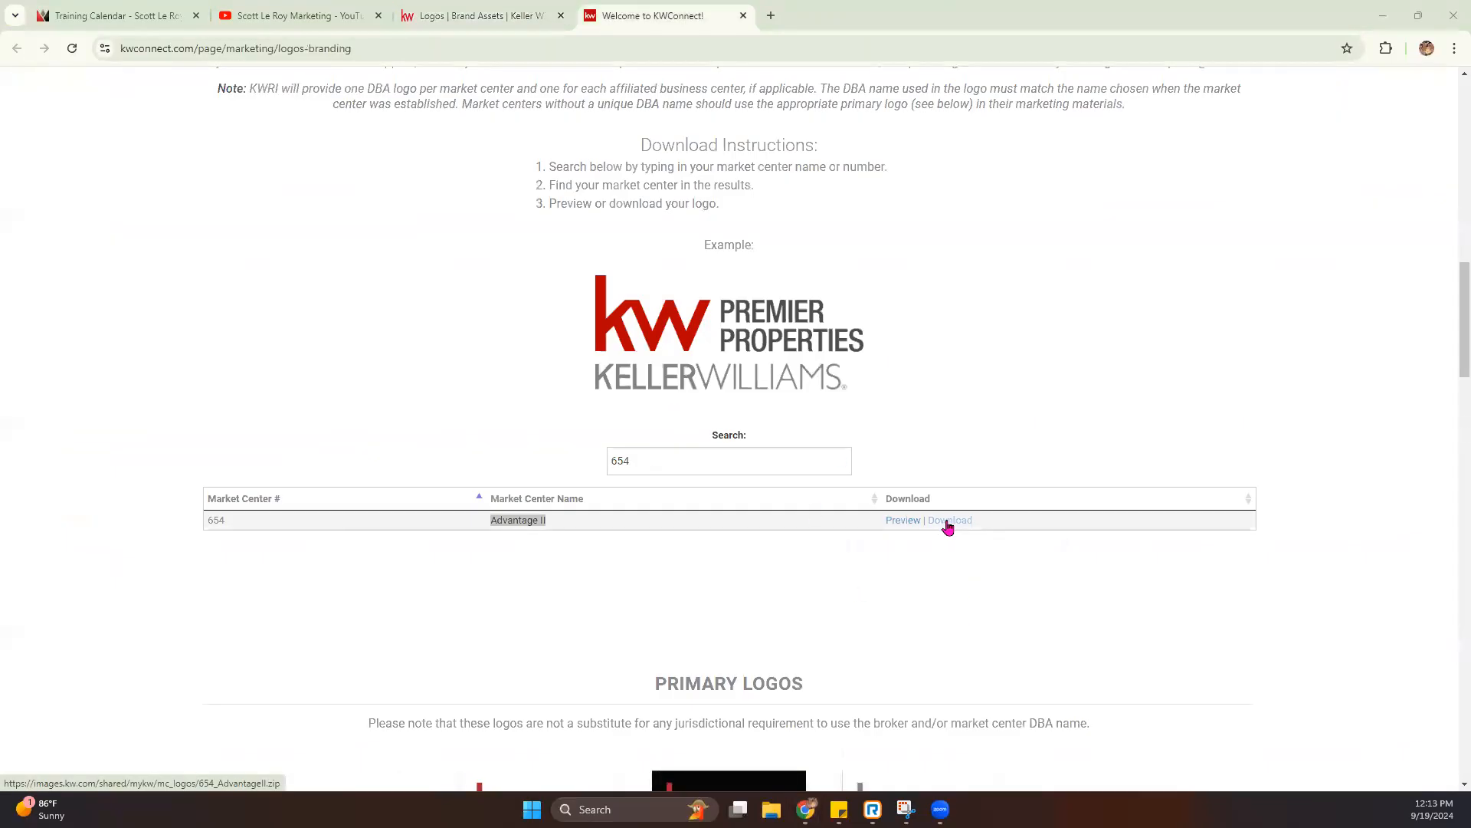
- Download the logo package for market center 654, and open the downloaded 654_AdvantageII archive
left_click(948, 527)
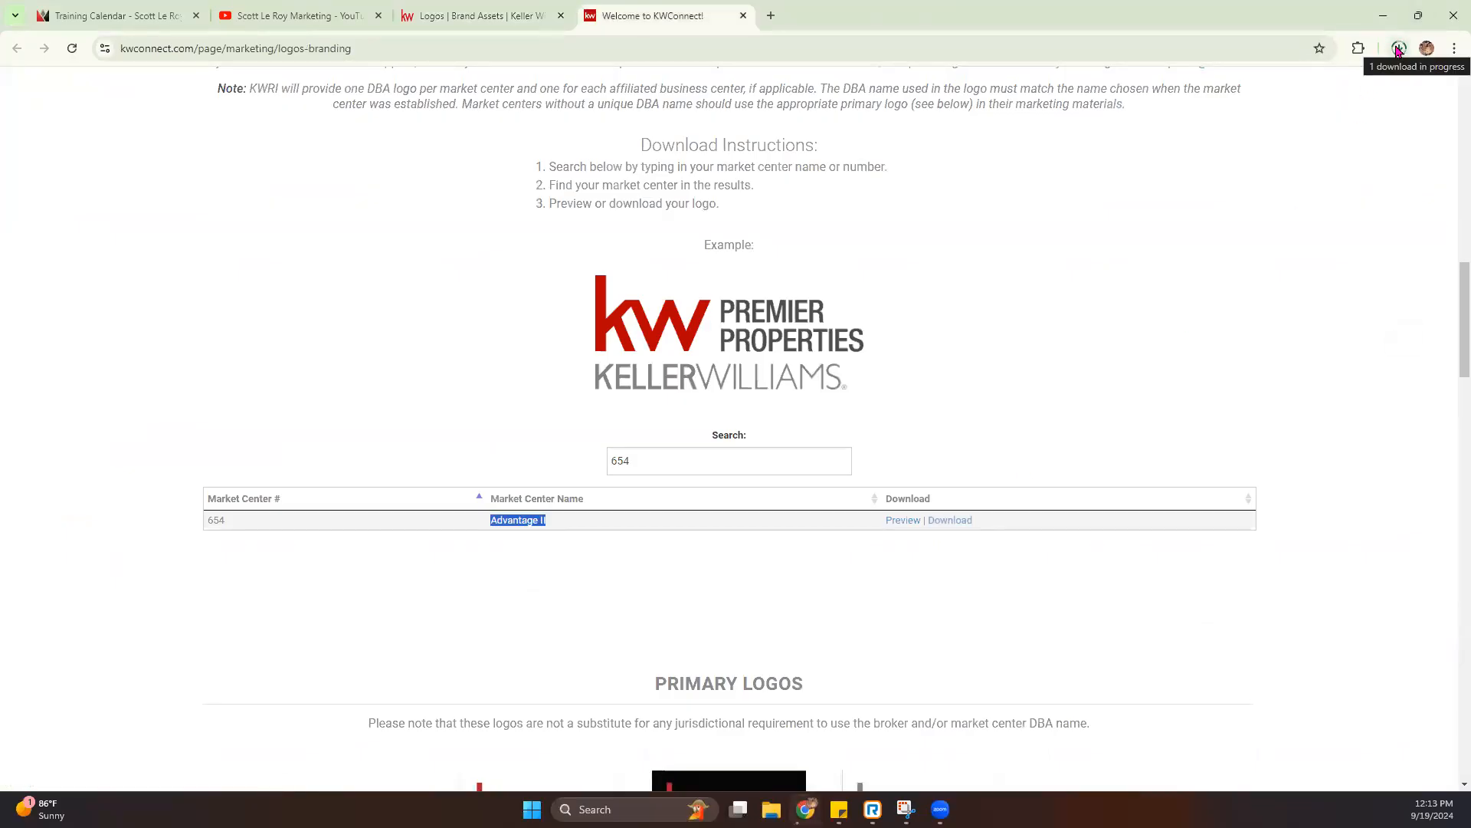
left_click(1398, 51)
left_click(1281, 119)
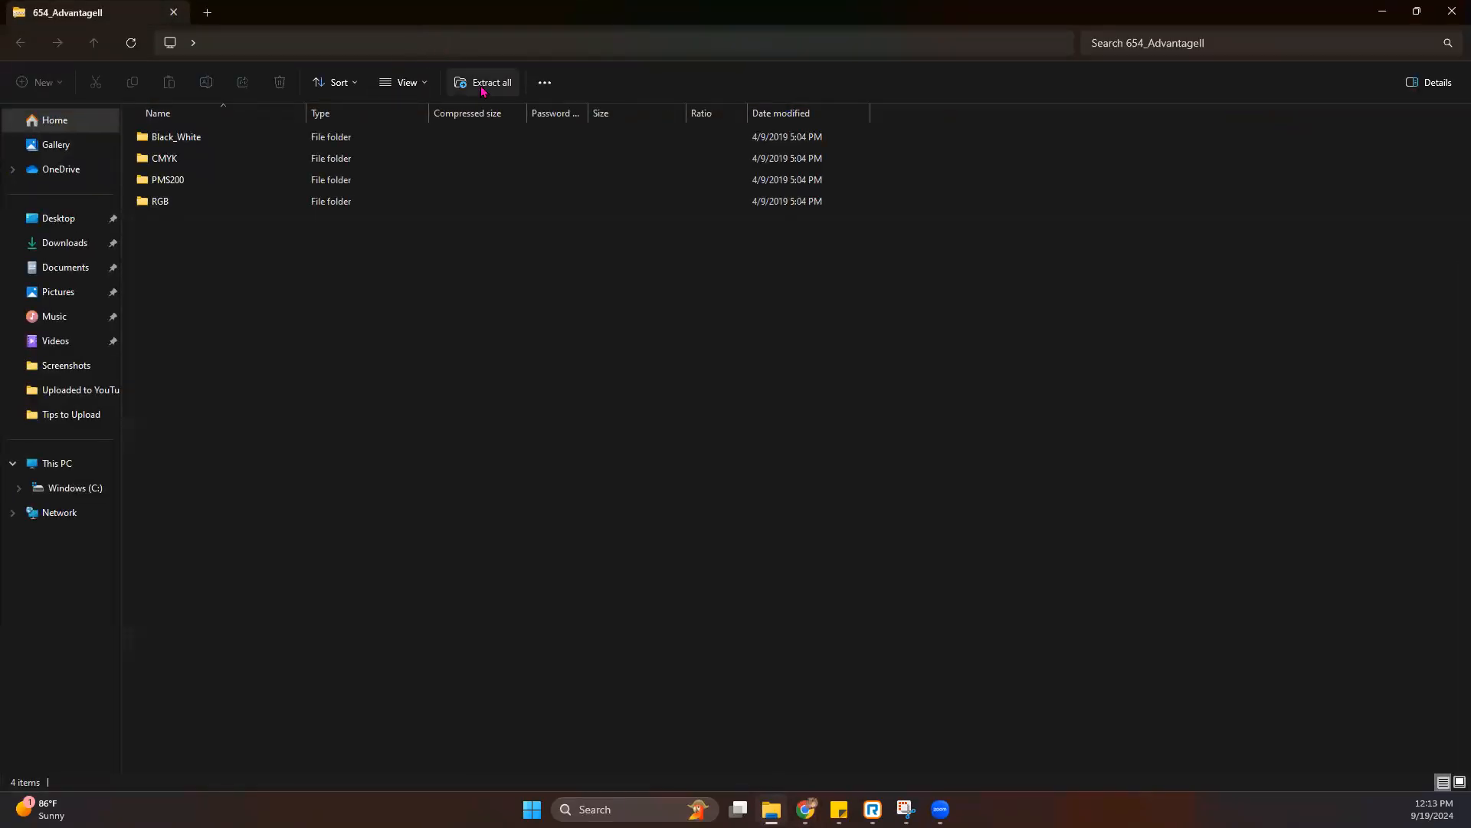
- Restore the 654_AdvantageII archive window from full screen and shrink its width and height so the browser shows behind it
left_click(1417, 11)
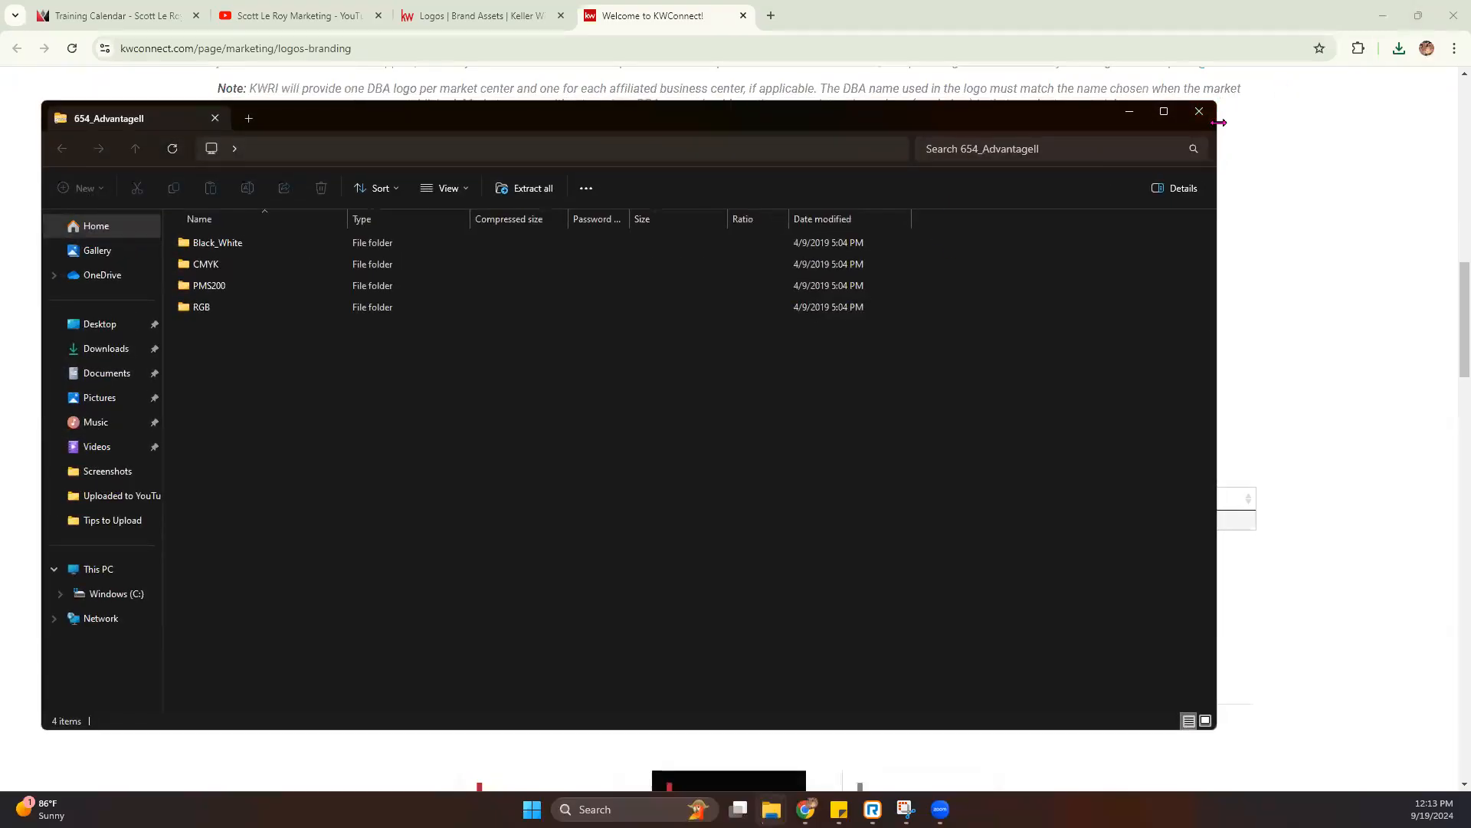
left_click_drag(1218, 122, 588, 123)
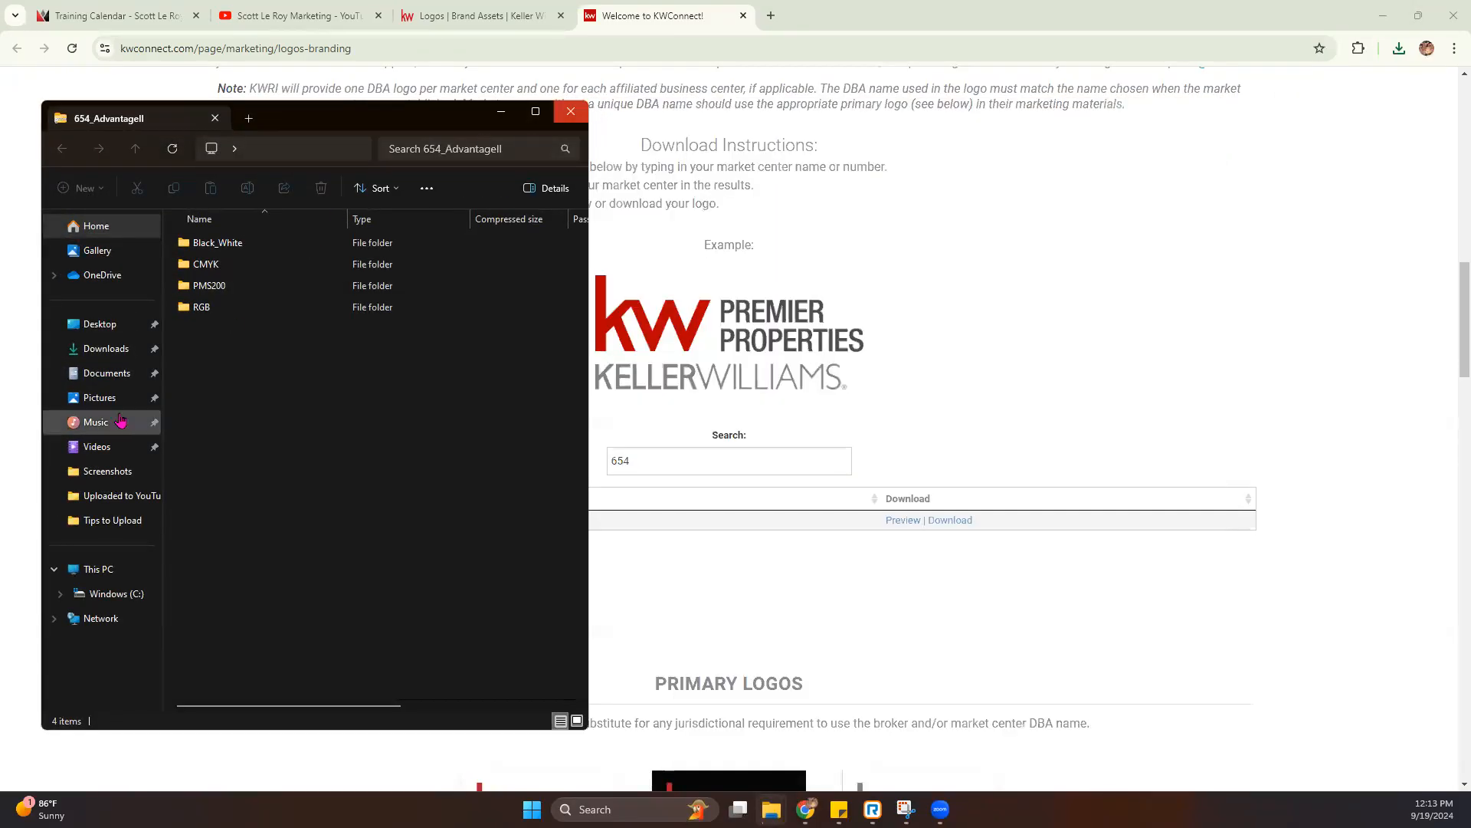
left_click(296, 96)
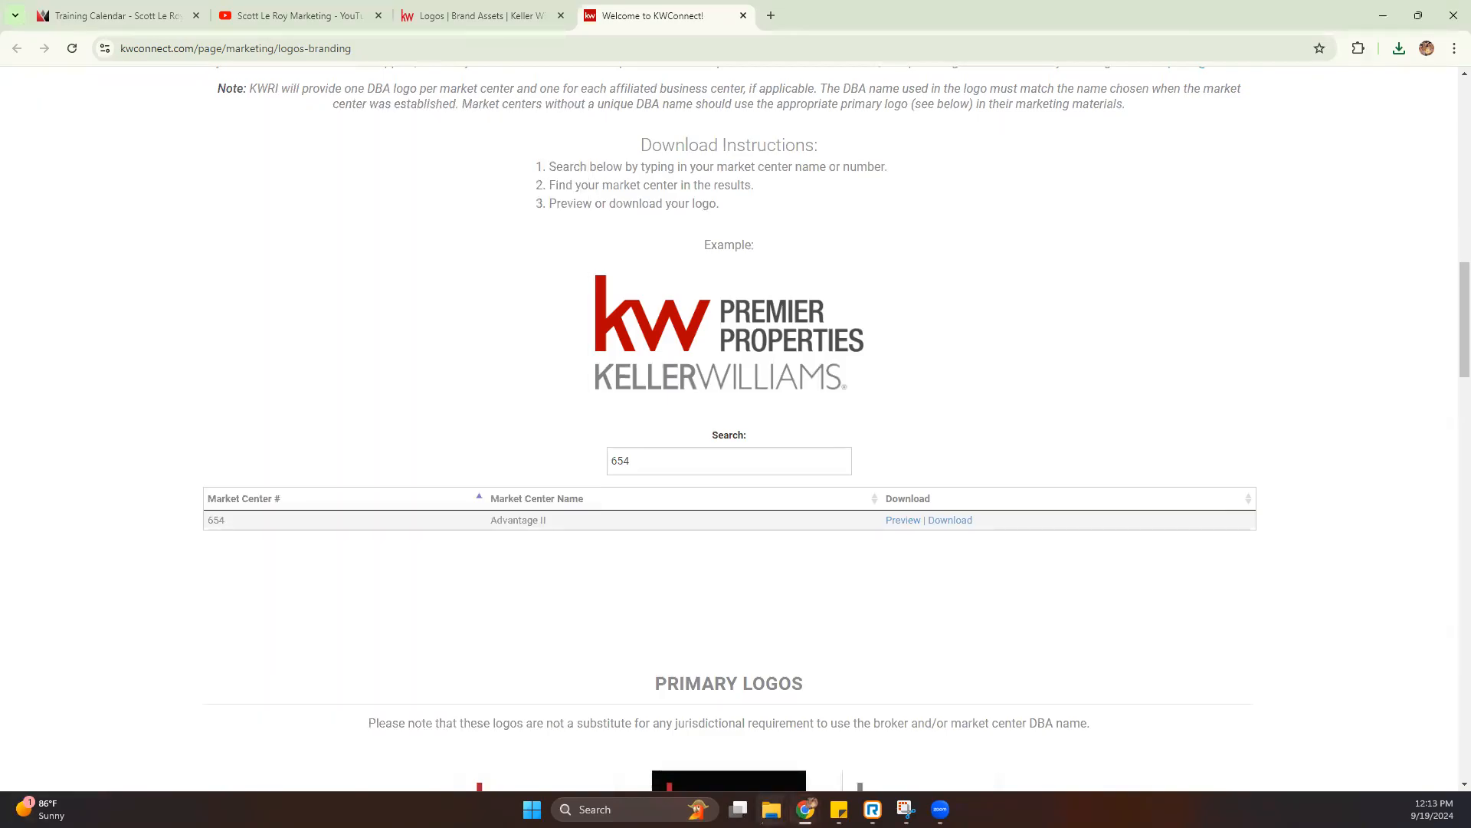
mouse_move(771, 809)
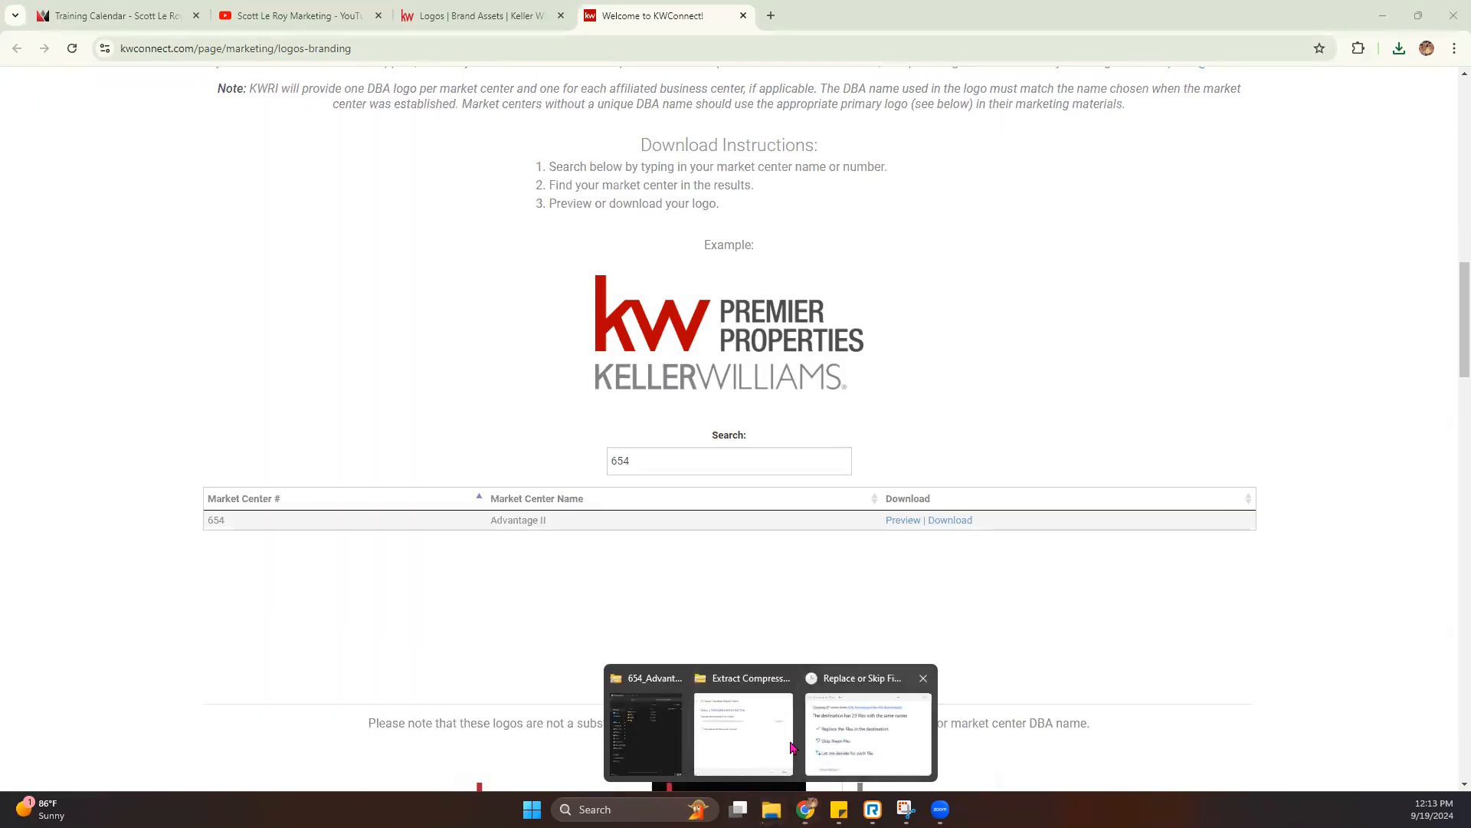
left_click(646, 734)
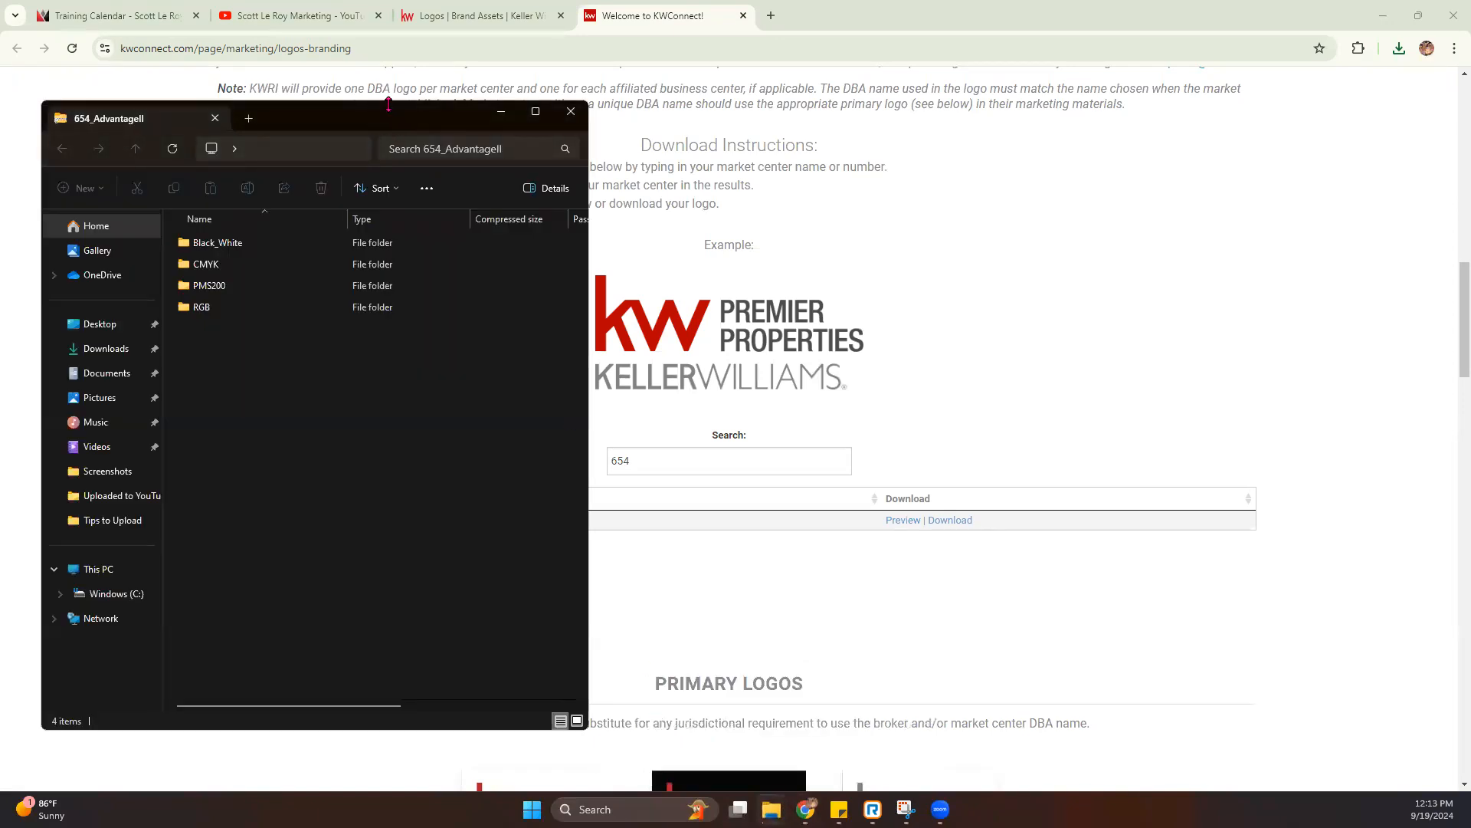
left_click_drag(389, 103, 389, 320)
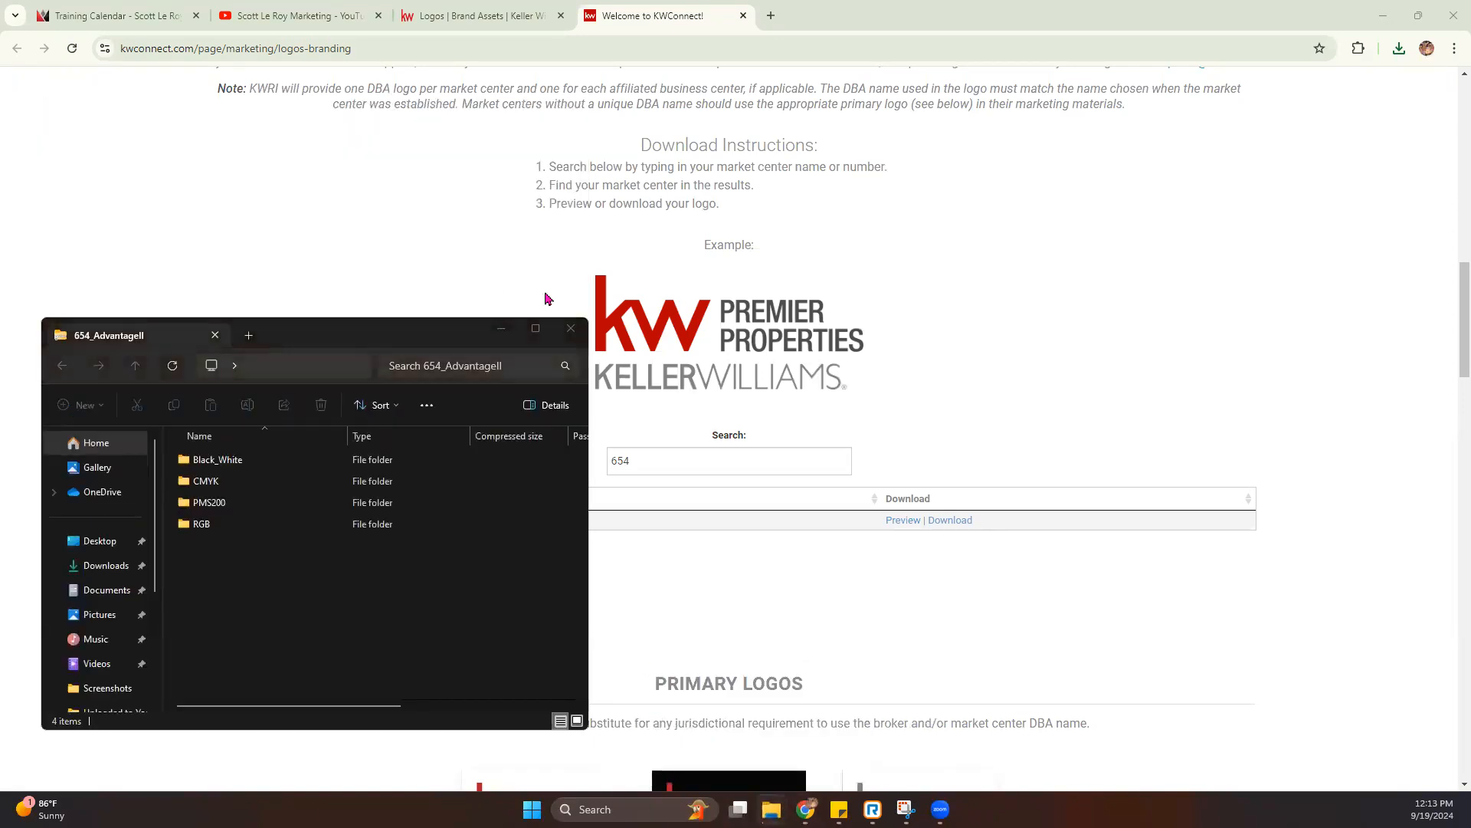
- Show the Downloads folder in File Explorer, look through its files, widen the window and move it away from the browser page
left_click(106, 567)
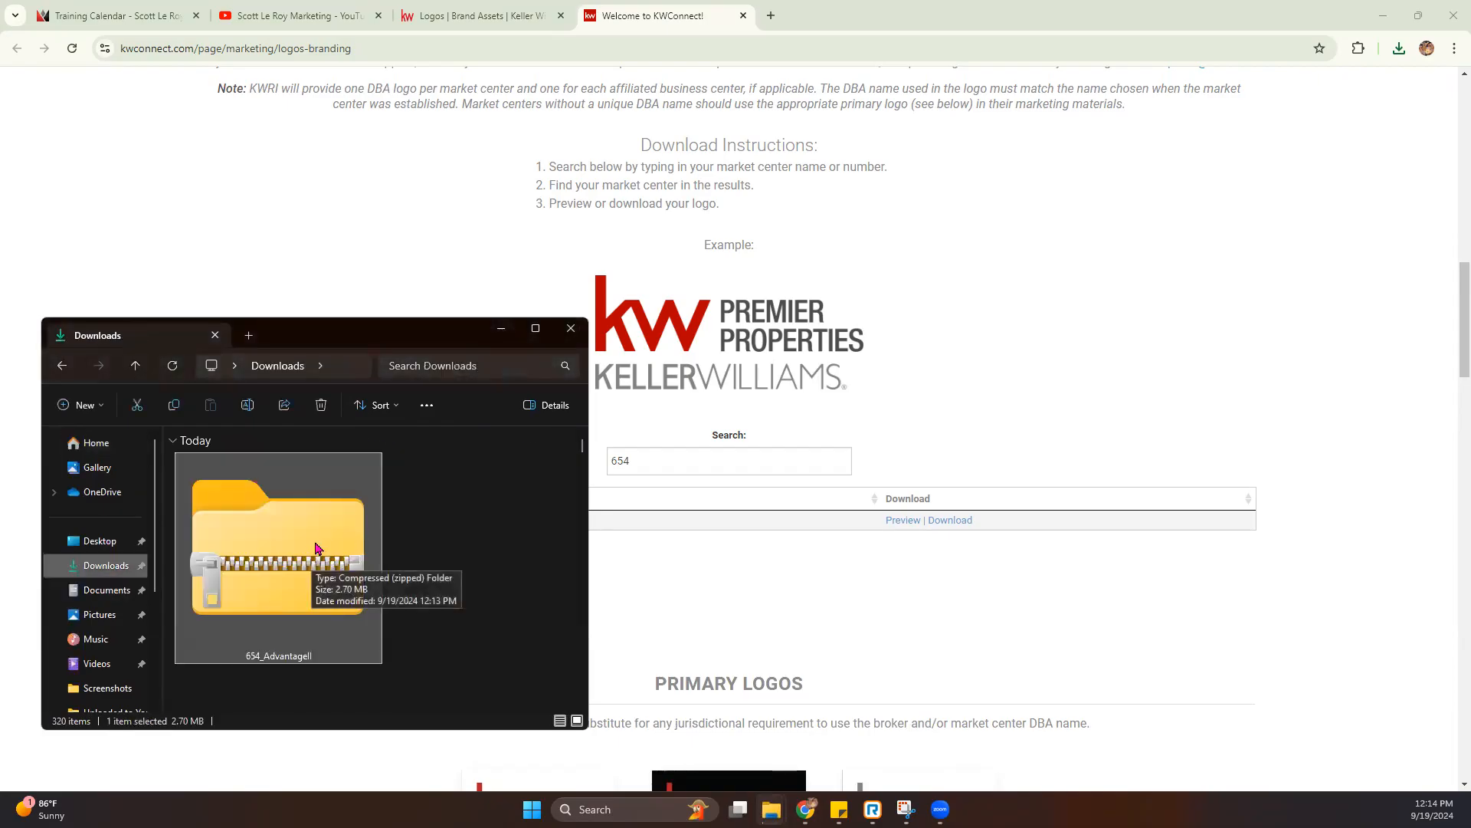
scroll(314, 553, "down", 5)
scroll(333, 542, "down", 6)
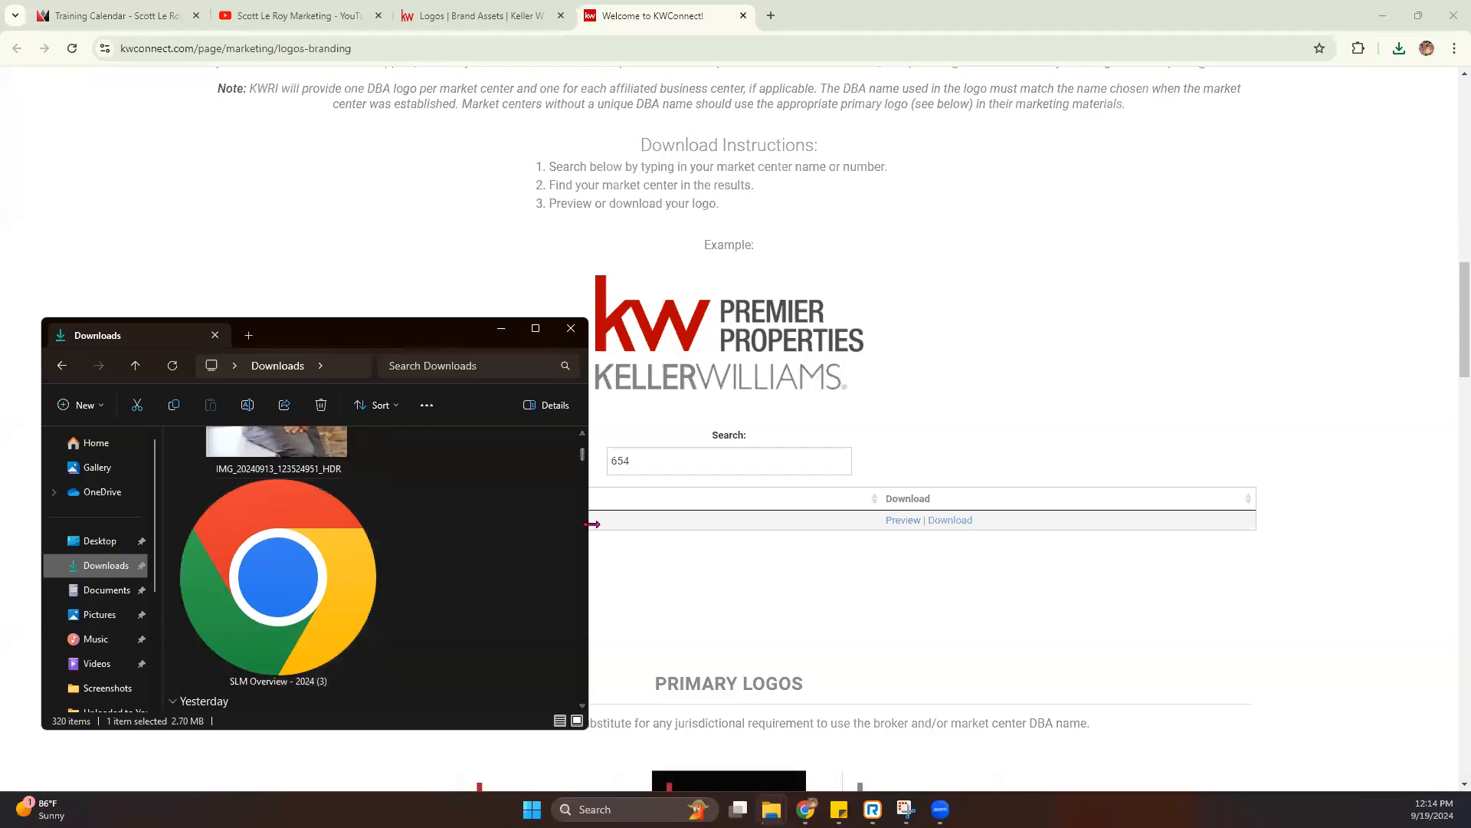
left_click_drag(592, 524, 800, 521)
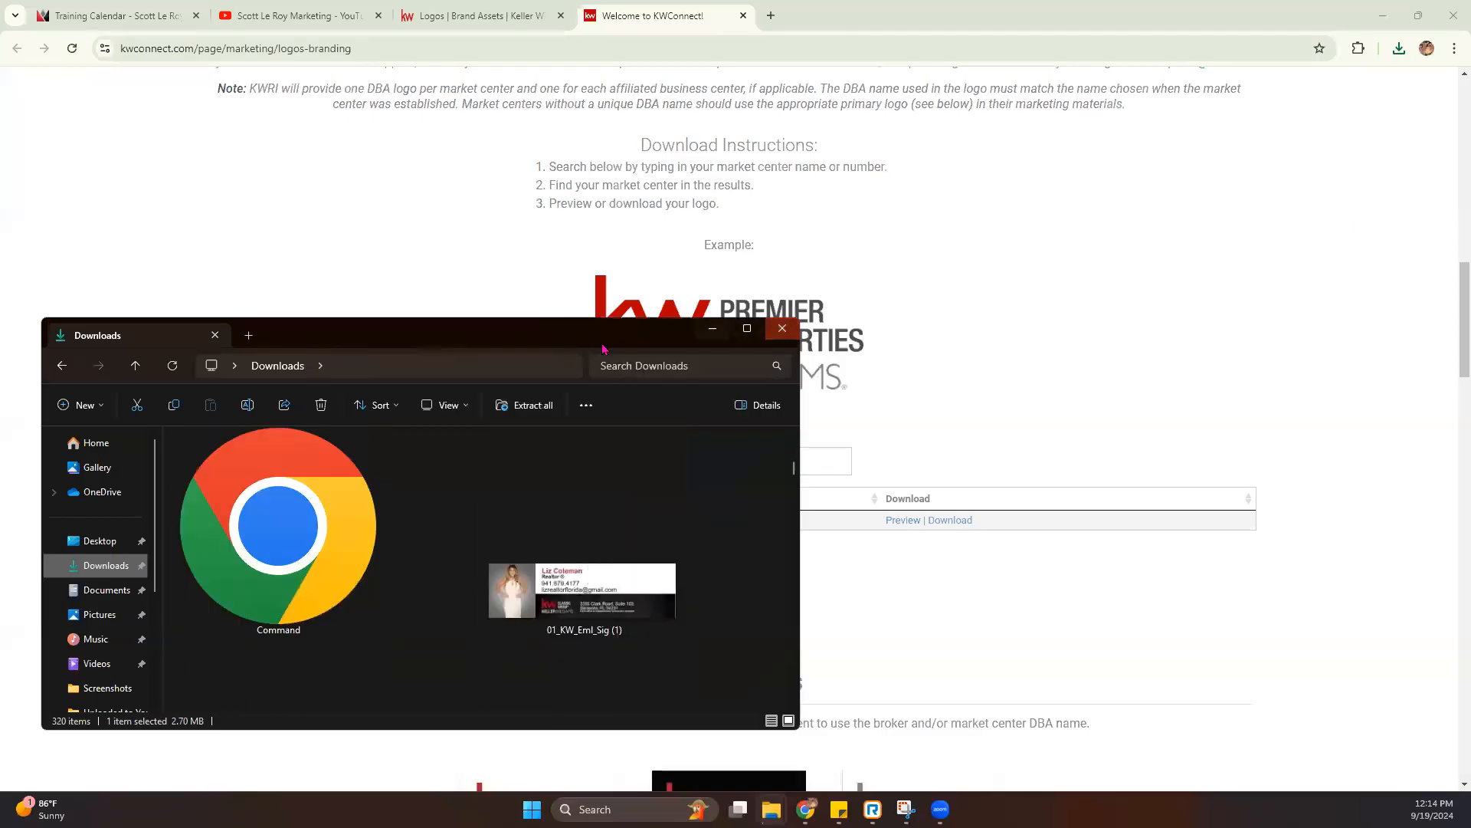
left_click_drag(568, 338, 0, 339)
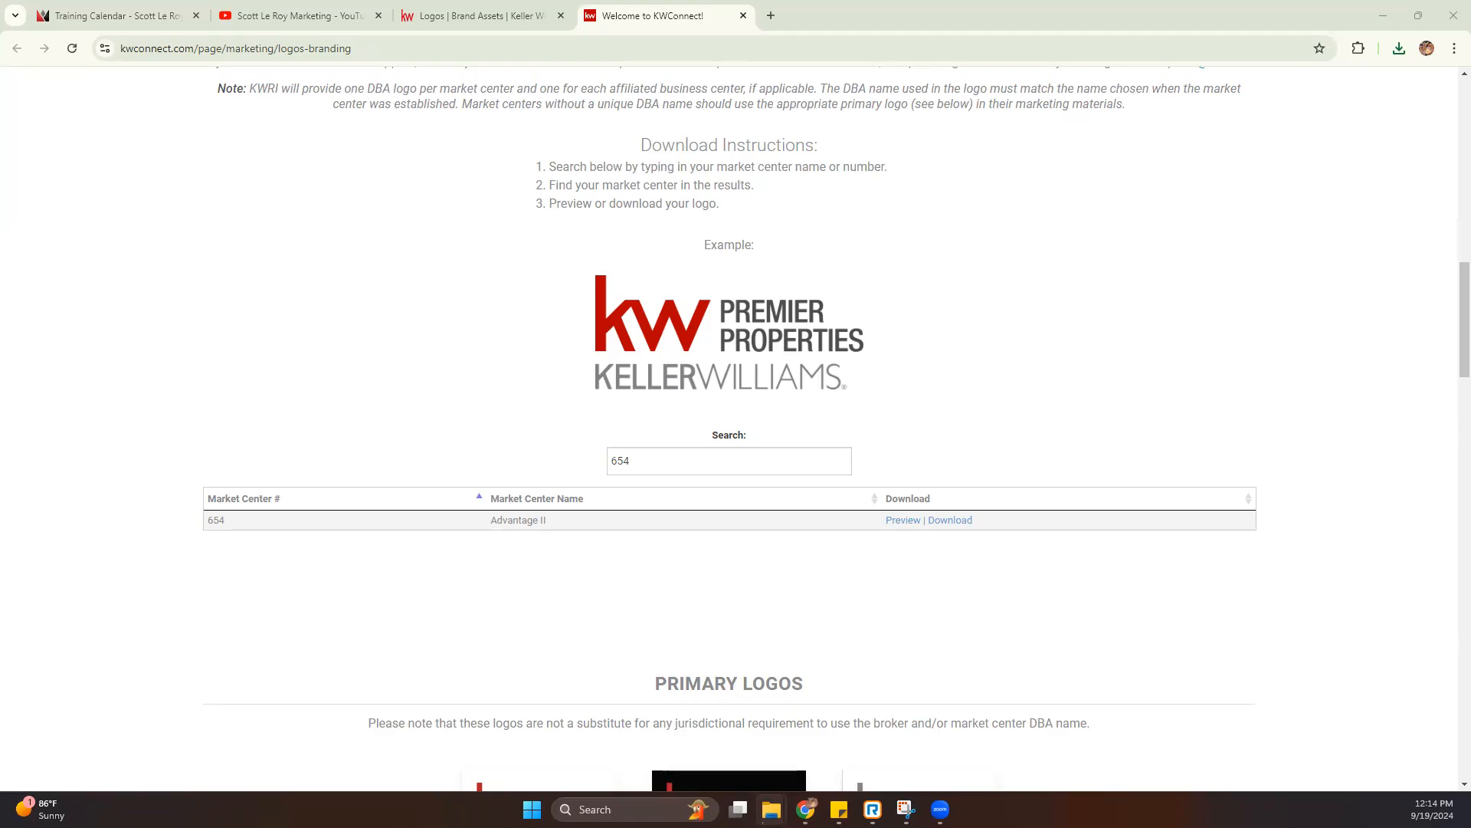
- Search the market center logos for 295 and download the West Bloomfield Farmington Hills logo package
double_click(620, 461)
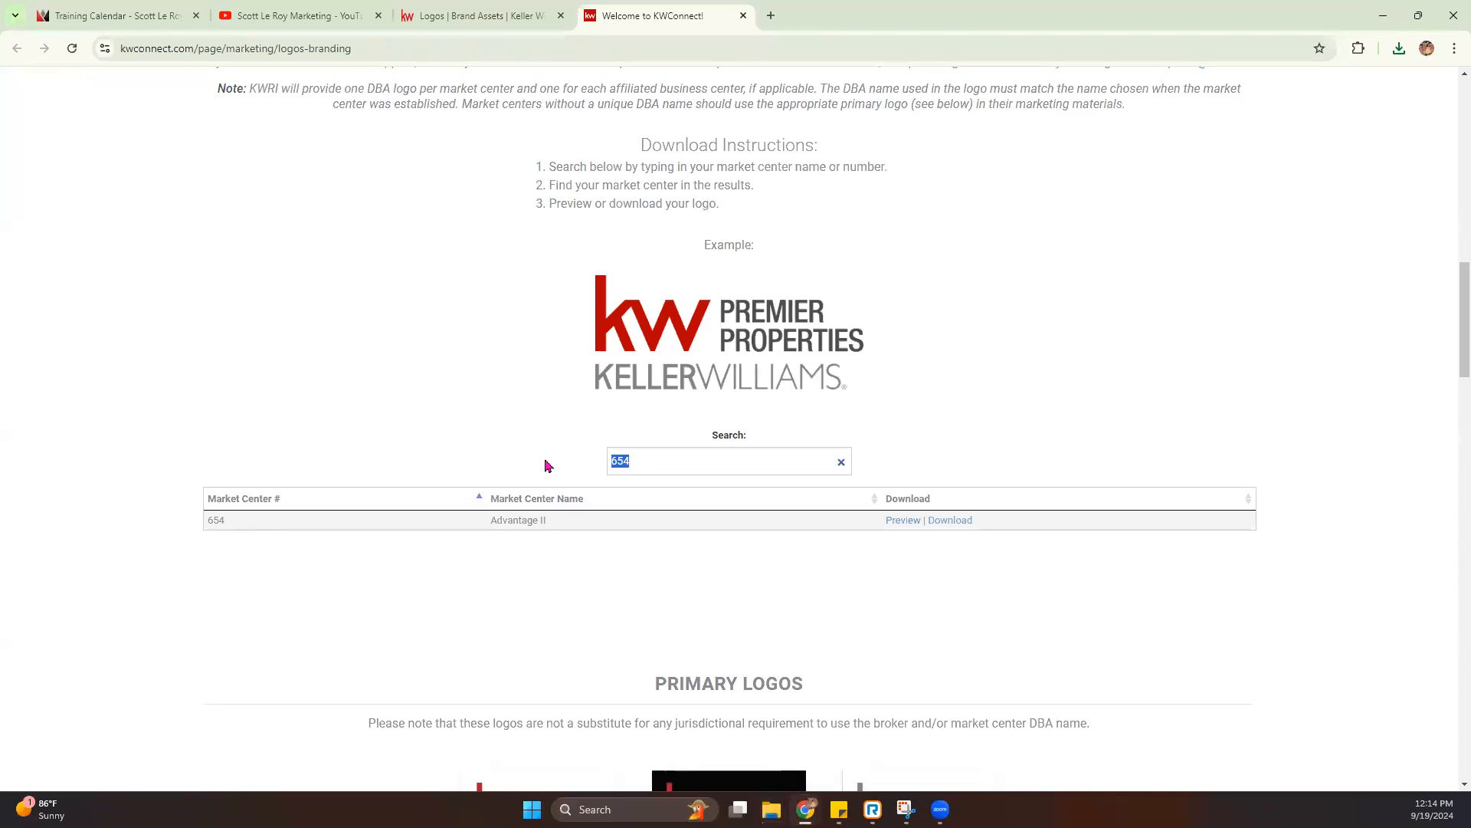
type("295")
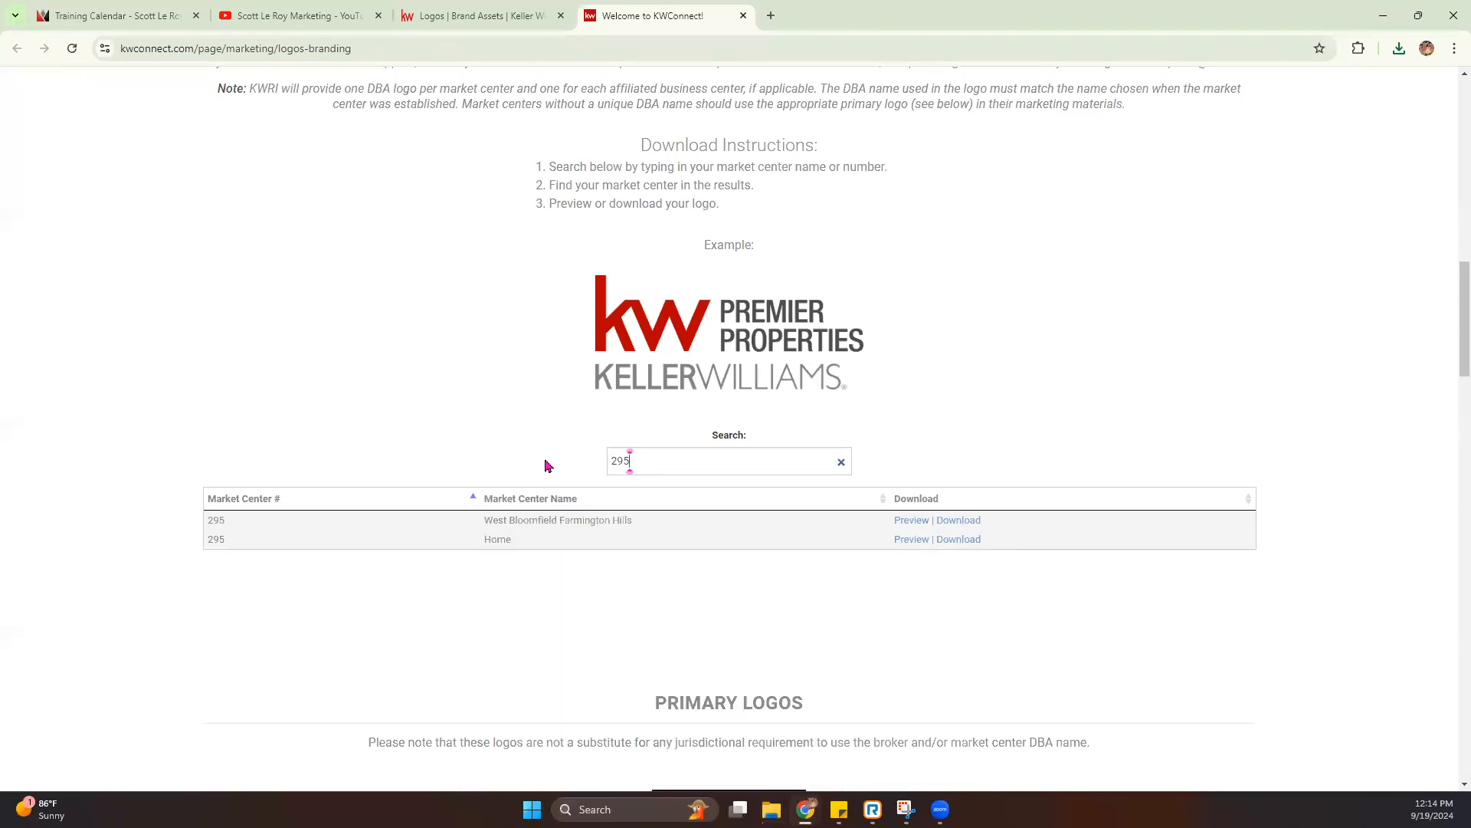
left_click(958, 522)
left_click(1312, 87)
- Copy the market center name West Bloomfield Farmington Hills and return to the main list of personal logos in the design platform
left_click_drag(639, 524, 478, 515)
key("ctrl+c")
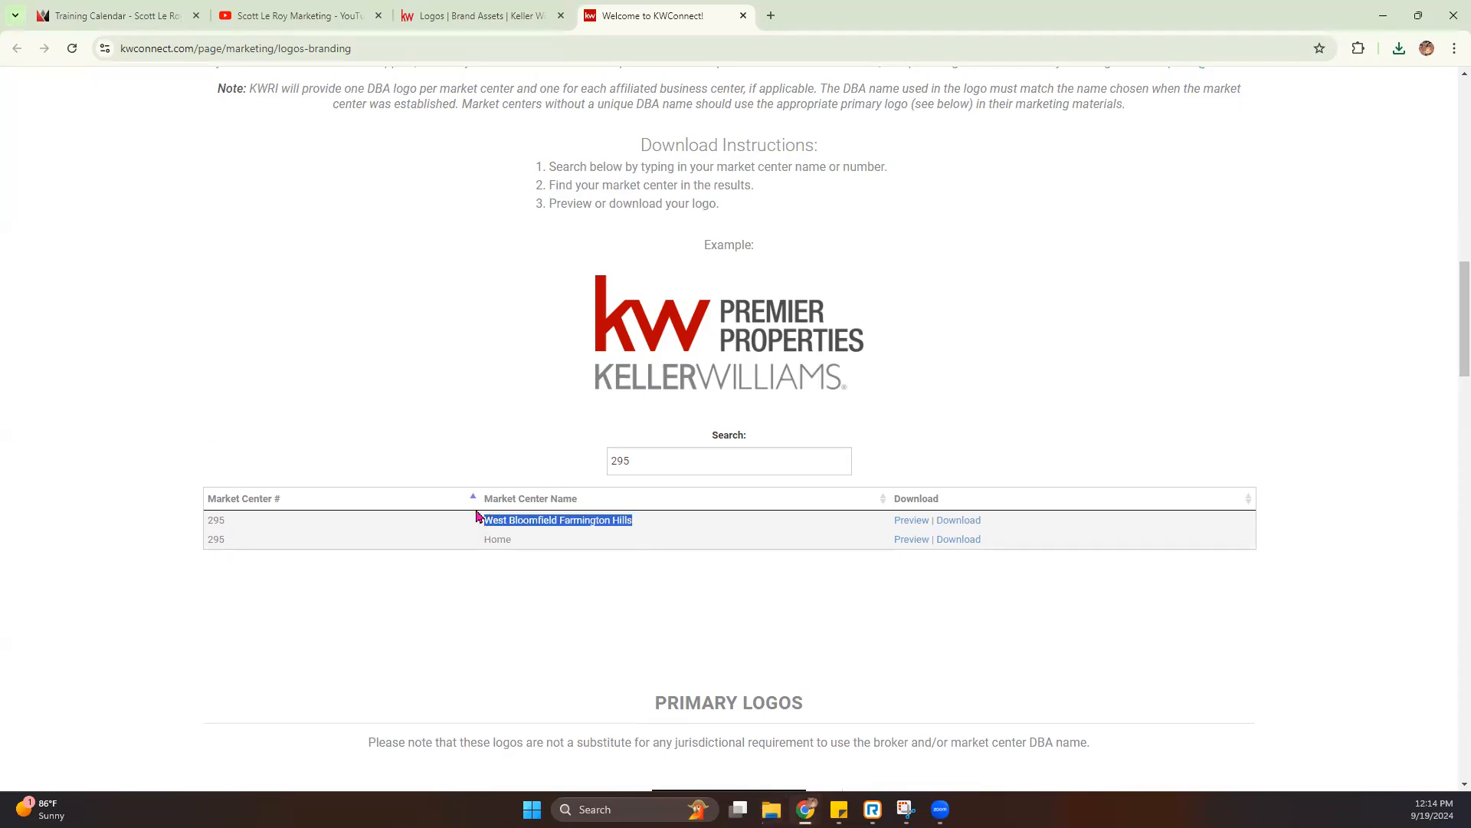
left_click(426, 17)
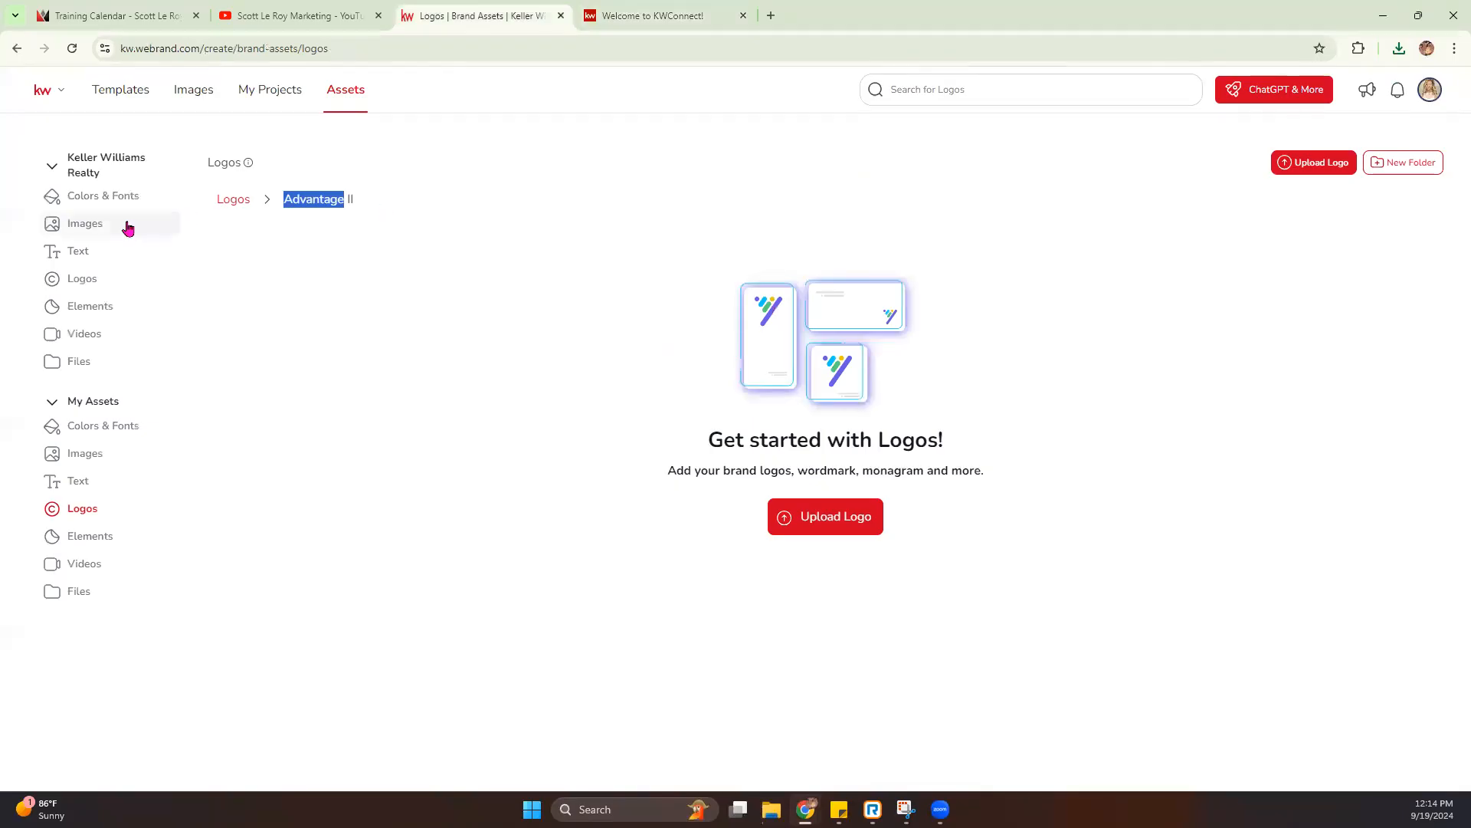
left_click(237, 200)
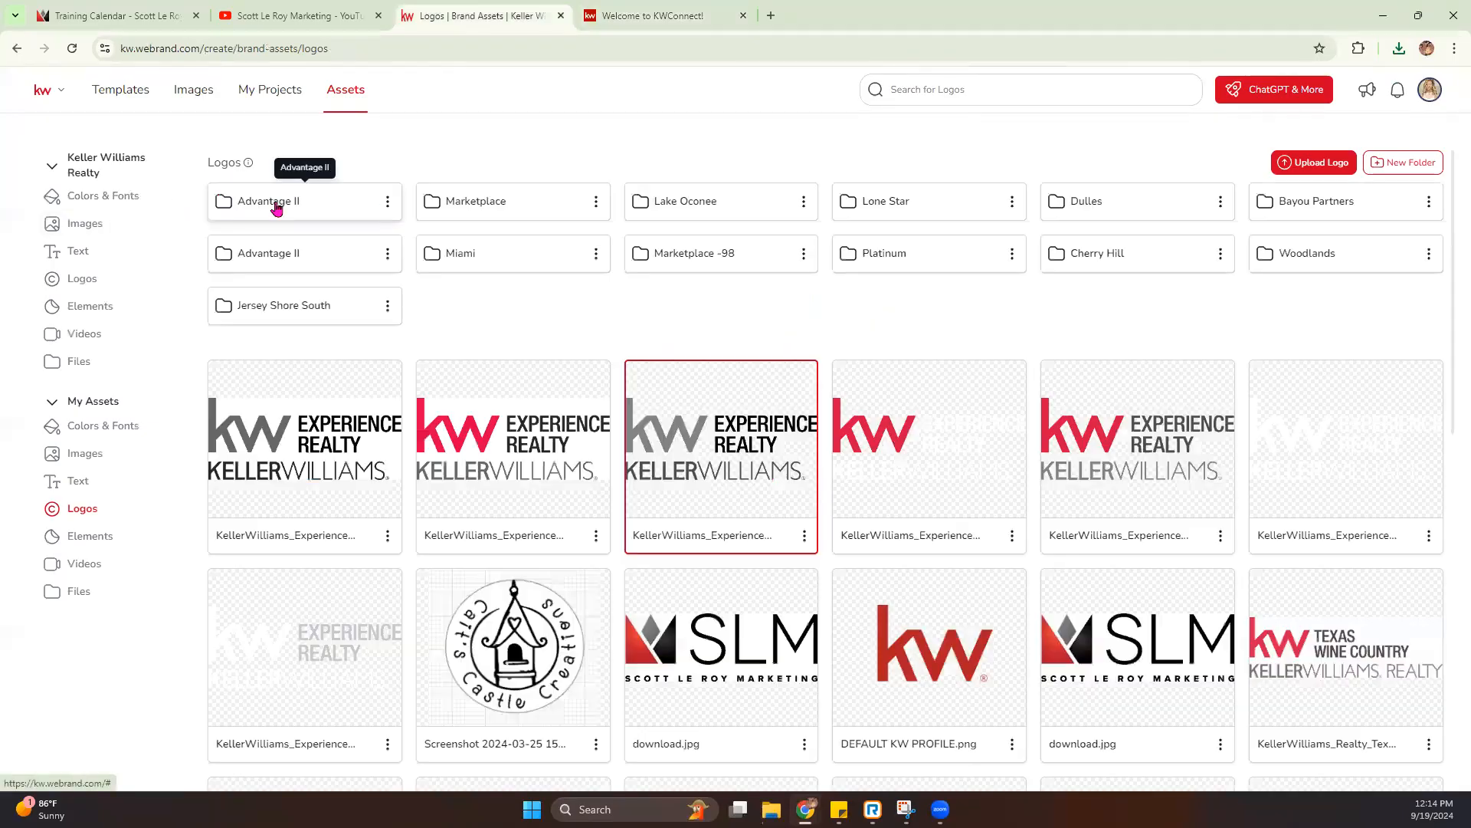
left_click(387, 200)
left_click(333, 260)
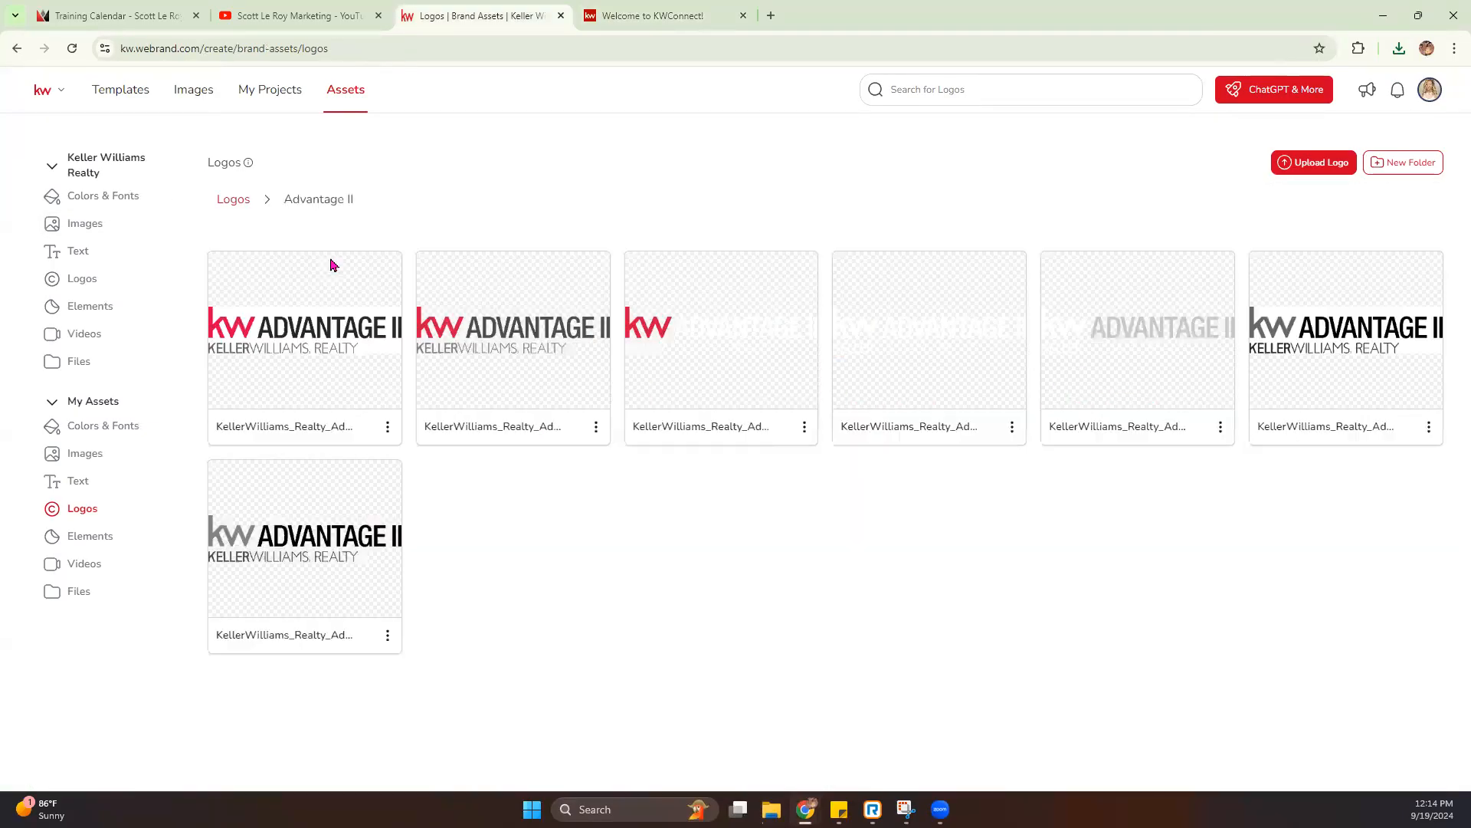
left_click(235, 201)
- Rename the first Advantage II logo folder as West Bloomfield Farmington Hills using the copied name, and open it
left_click(387, 201)
left_click(455, 191)
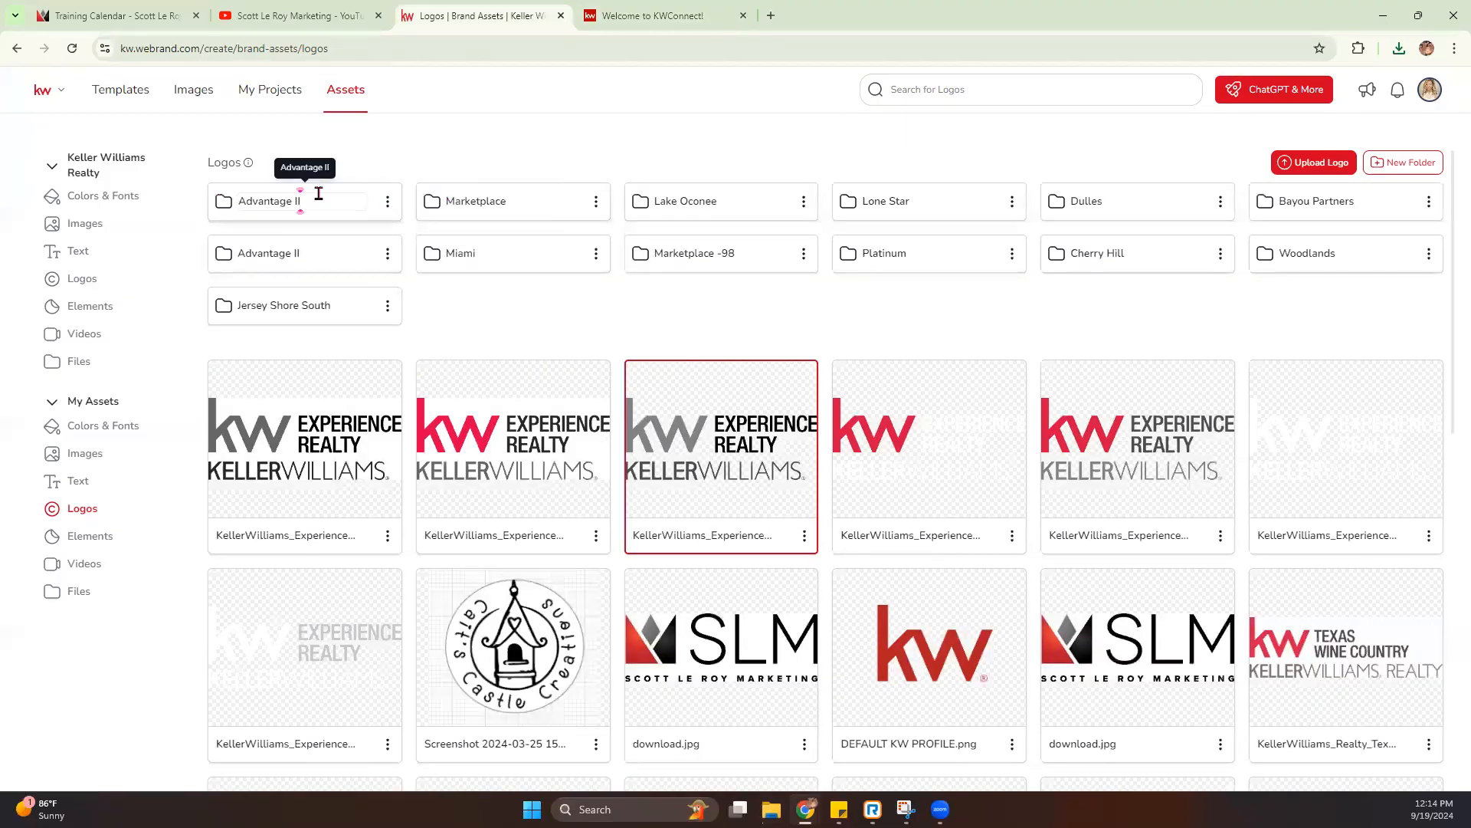
key("ctrl+a")
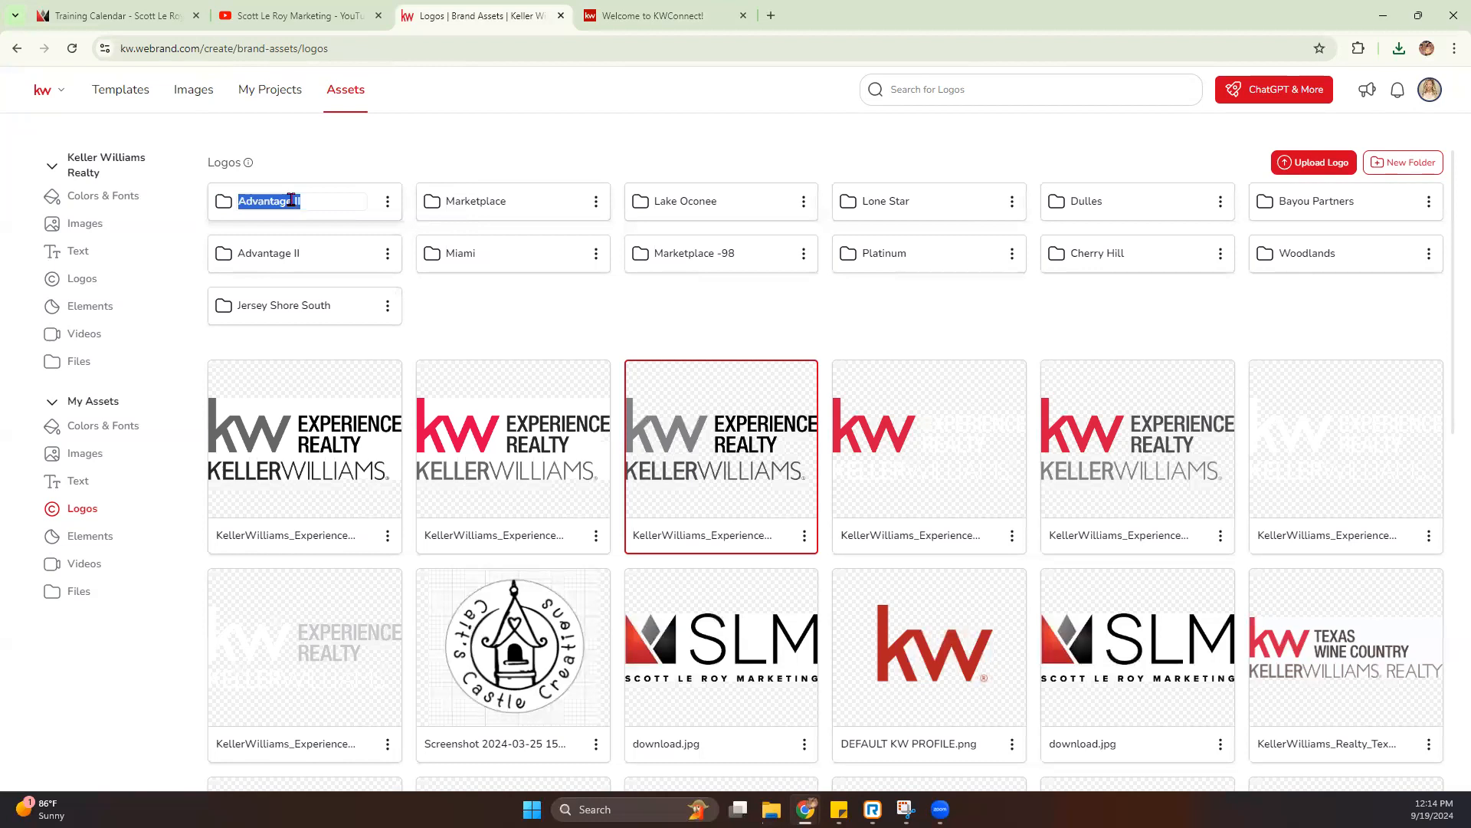
key("ctrl+v")
key("Return")
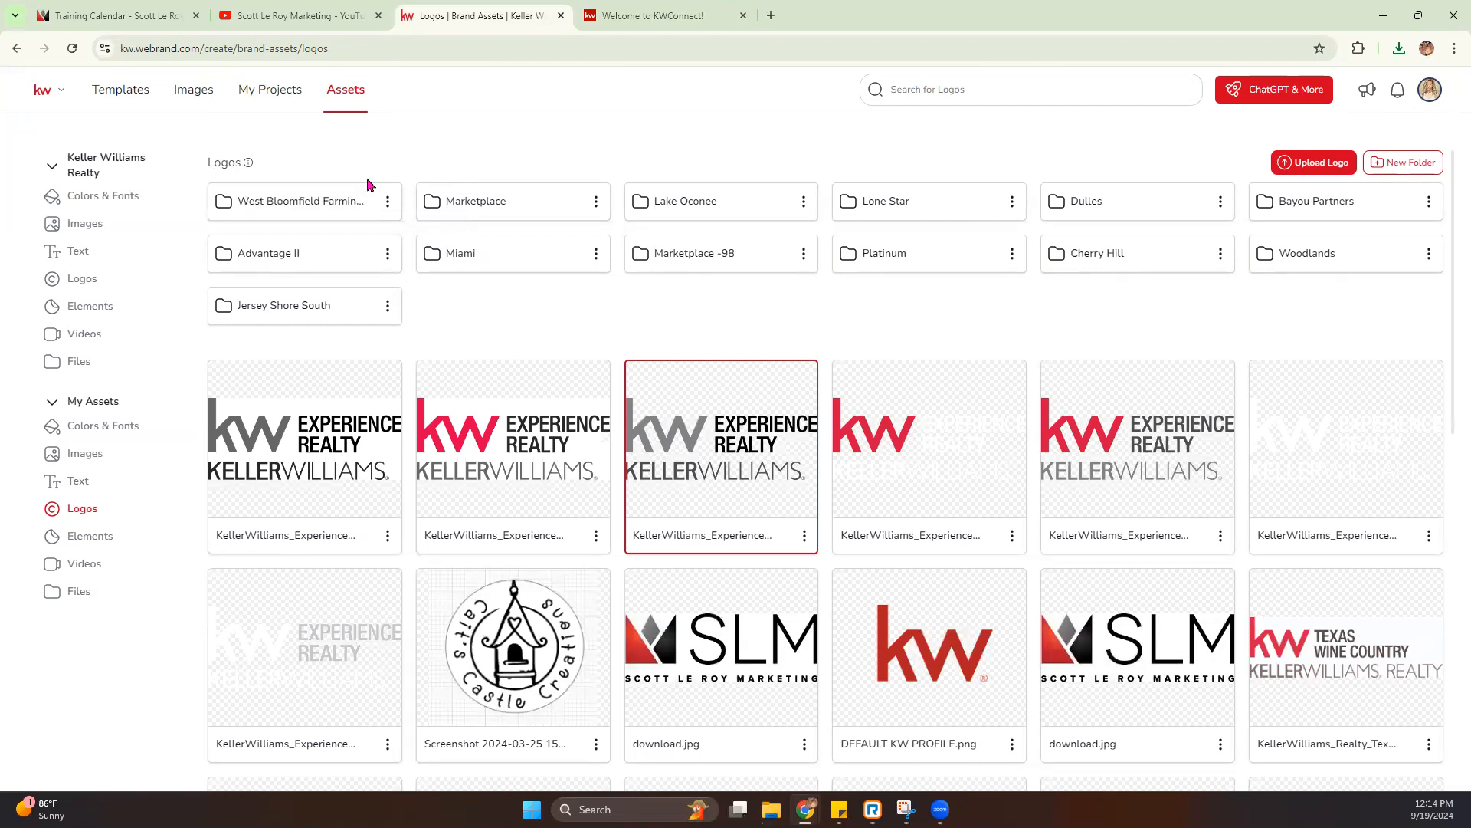
double_click(318, 204)
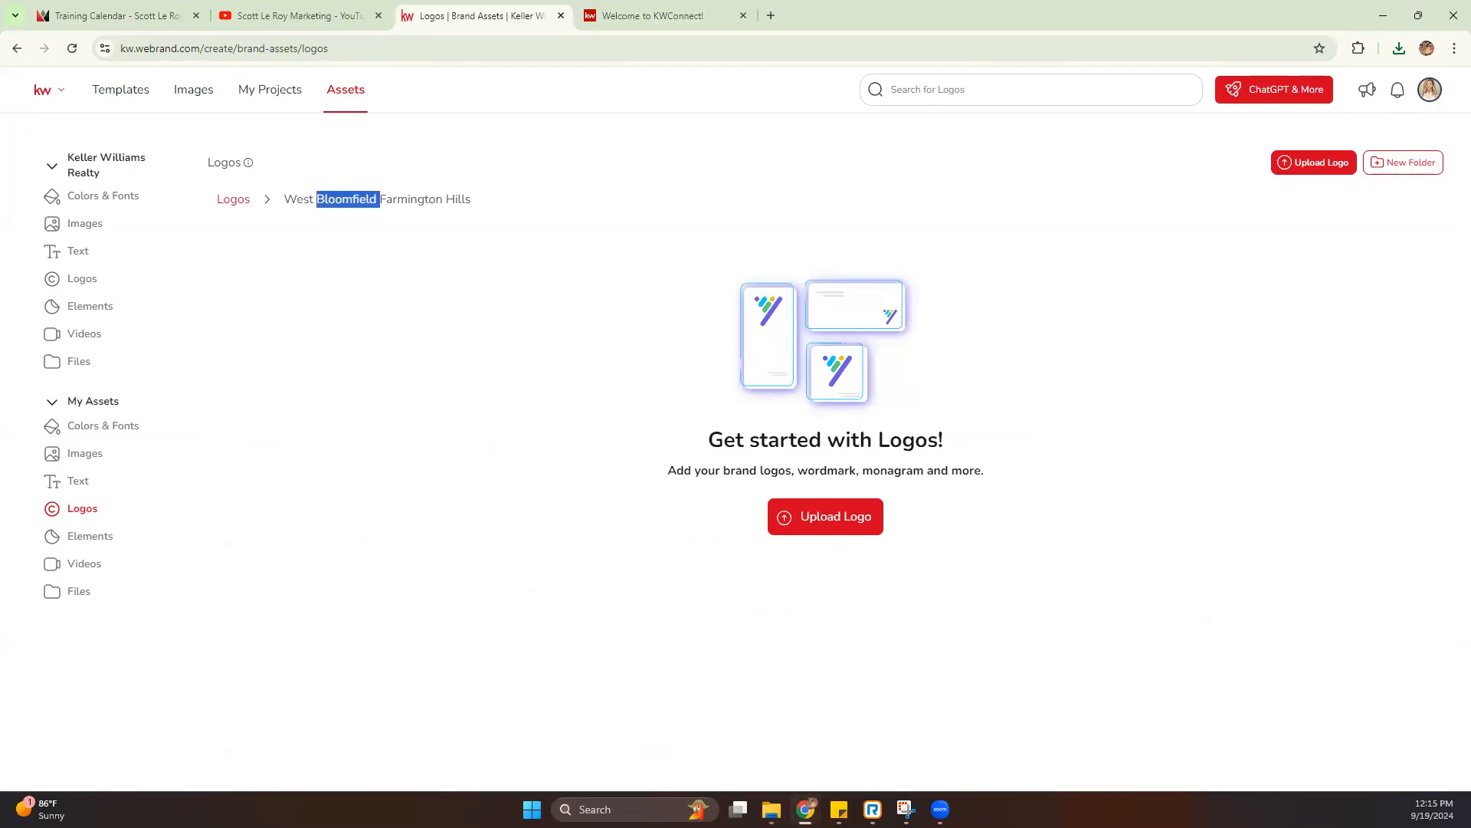
- Switch to File Explorer, open the CMYK folder of 295_WestBloomfieldFarmingtonHills, and examine its logos as extra large icons in an enlarged window
key("alt+Tab")
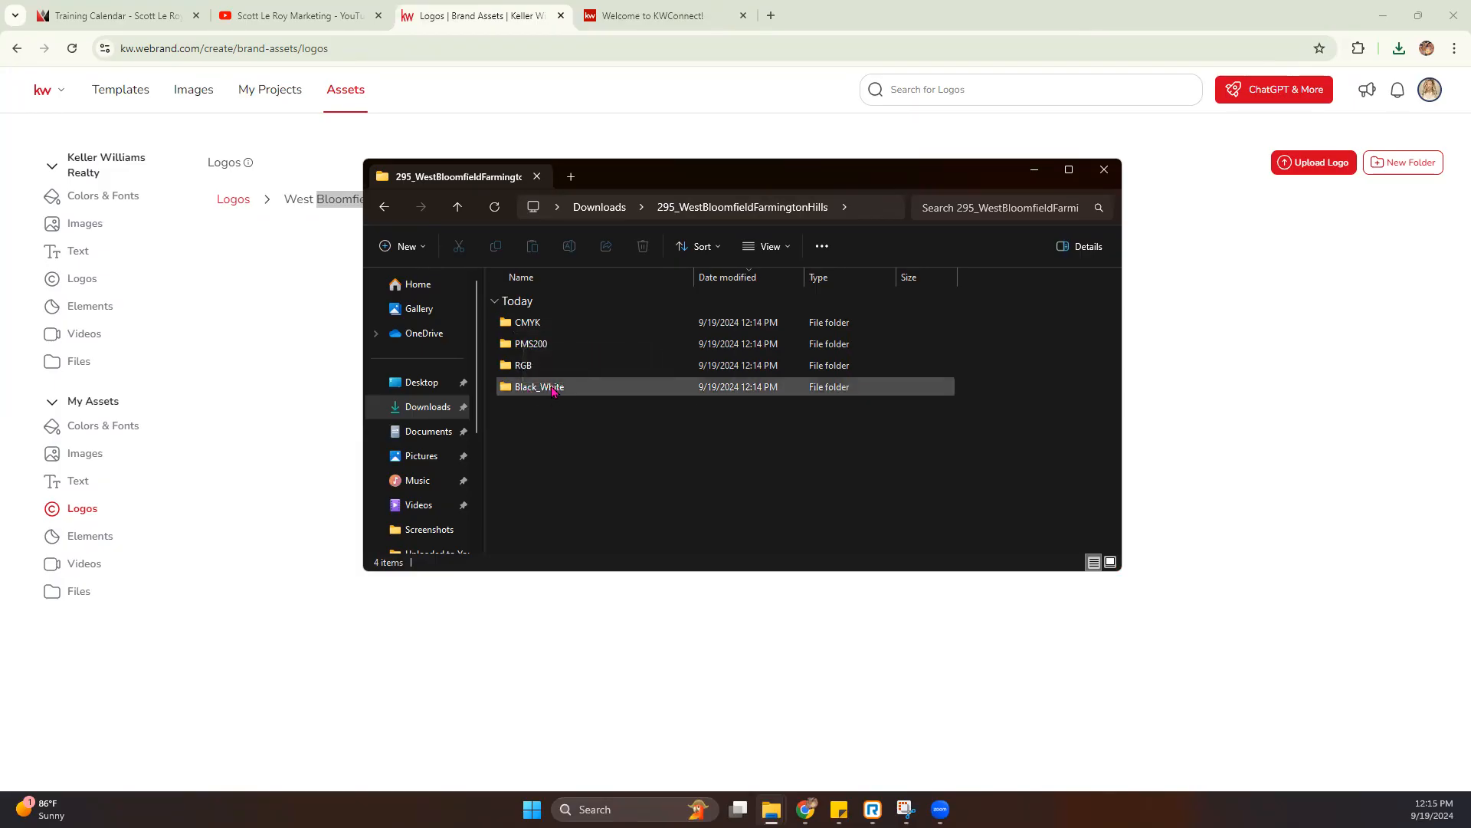
double_click(528, 323)
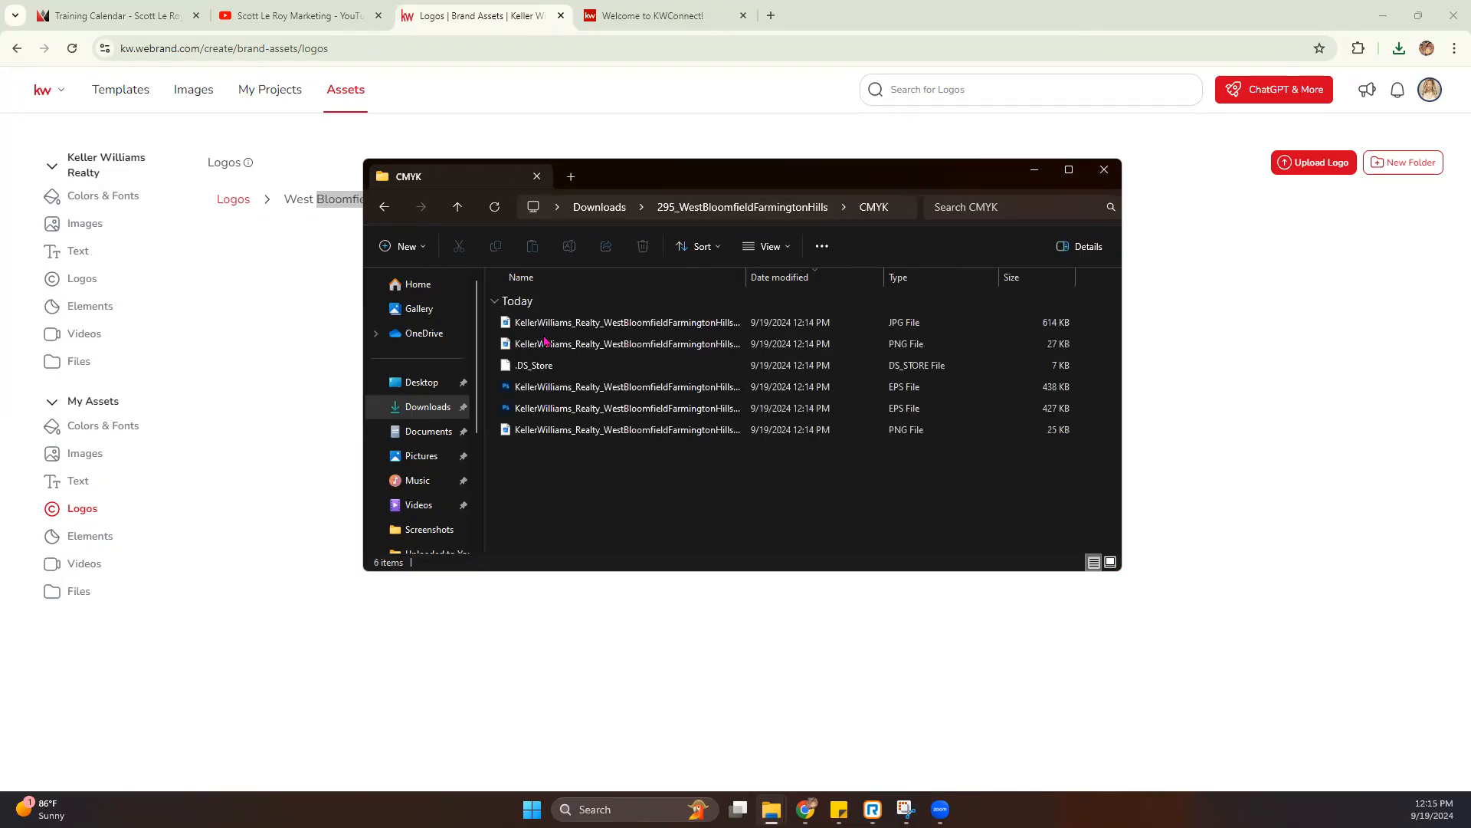
left_click(768, 247)
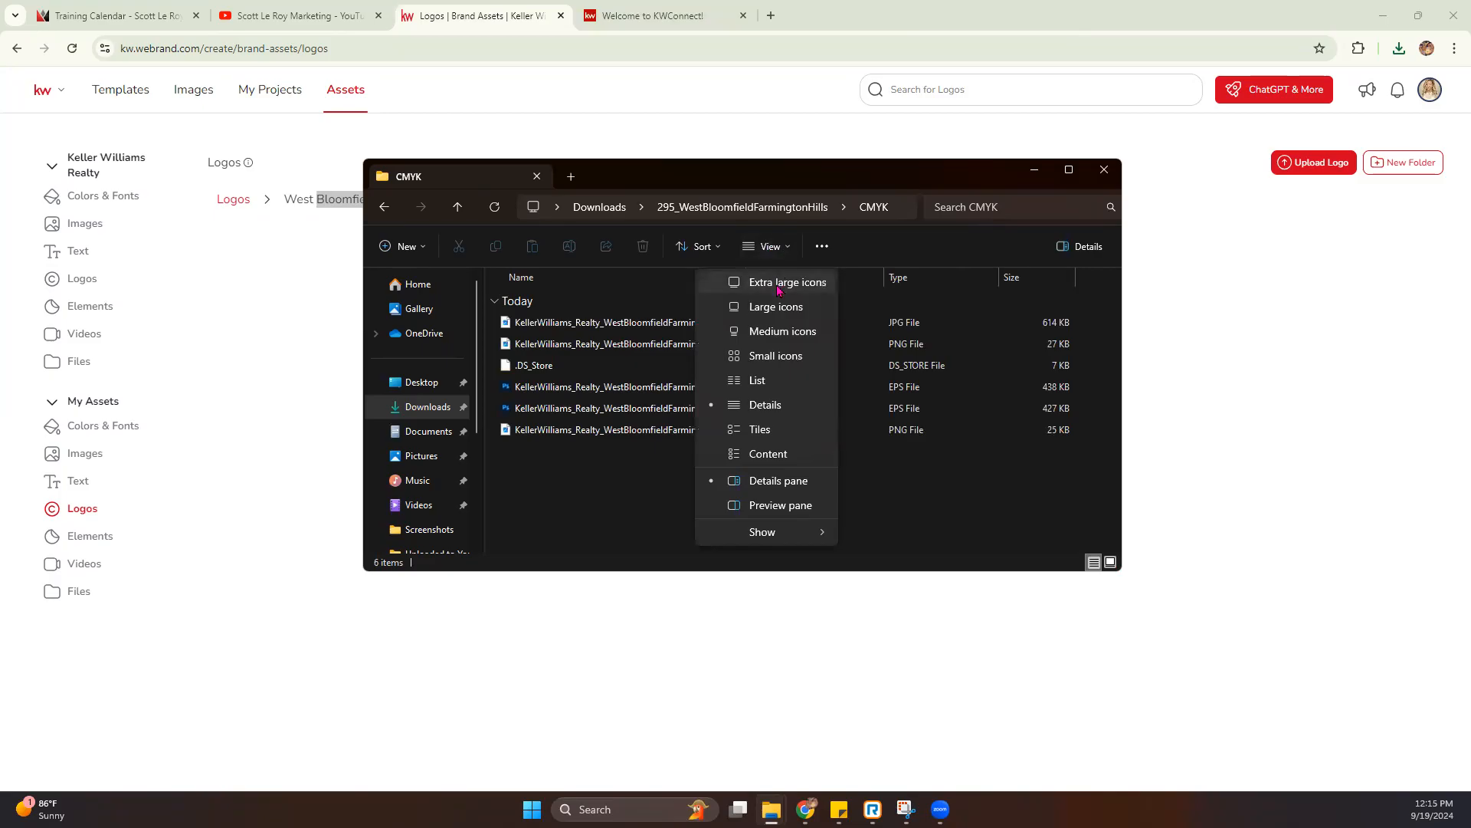
left_click(780, 282)
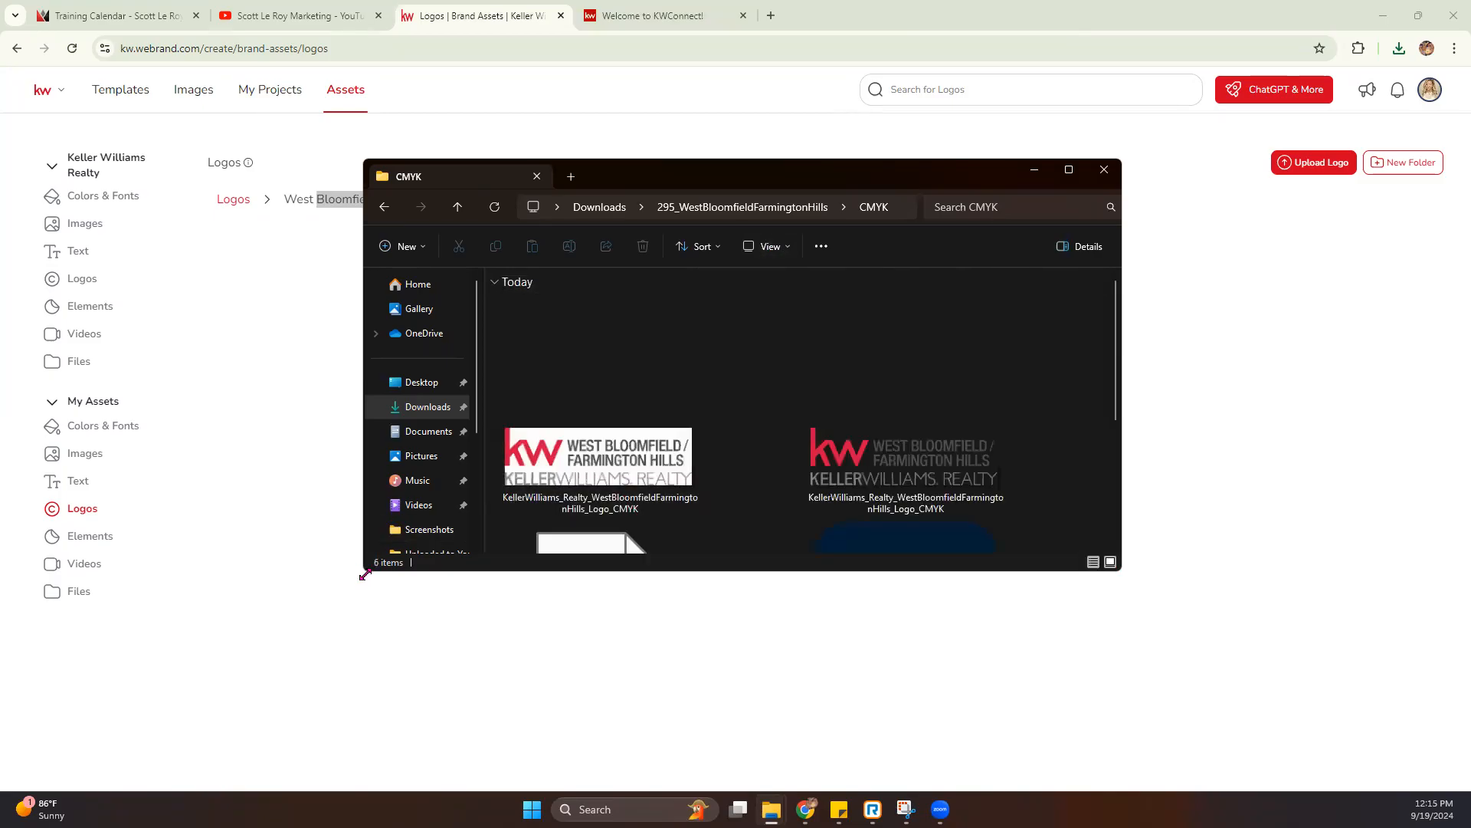
left_click_drag(365, 574, 65, 725)
scroll(762, 499, "down", 1)
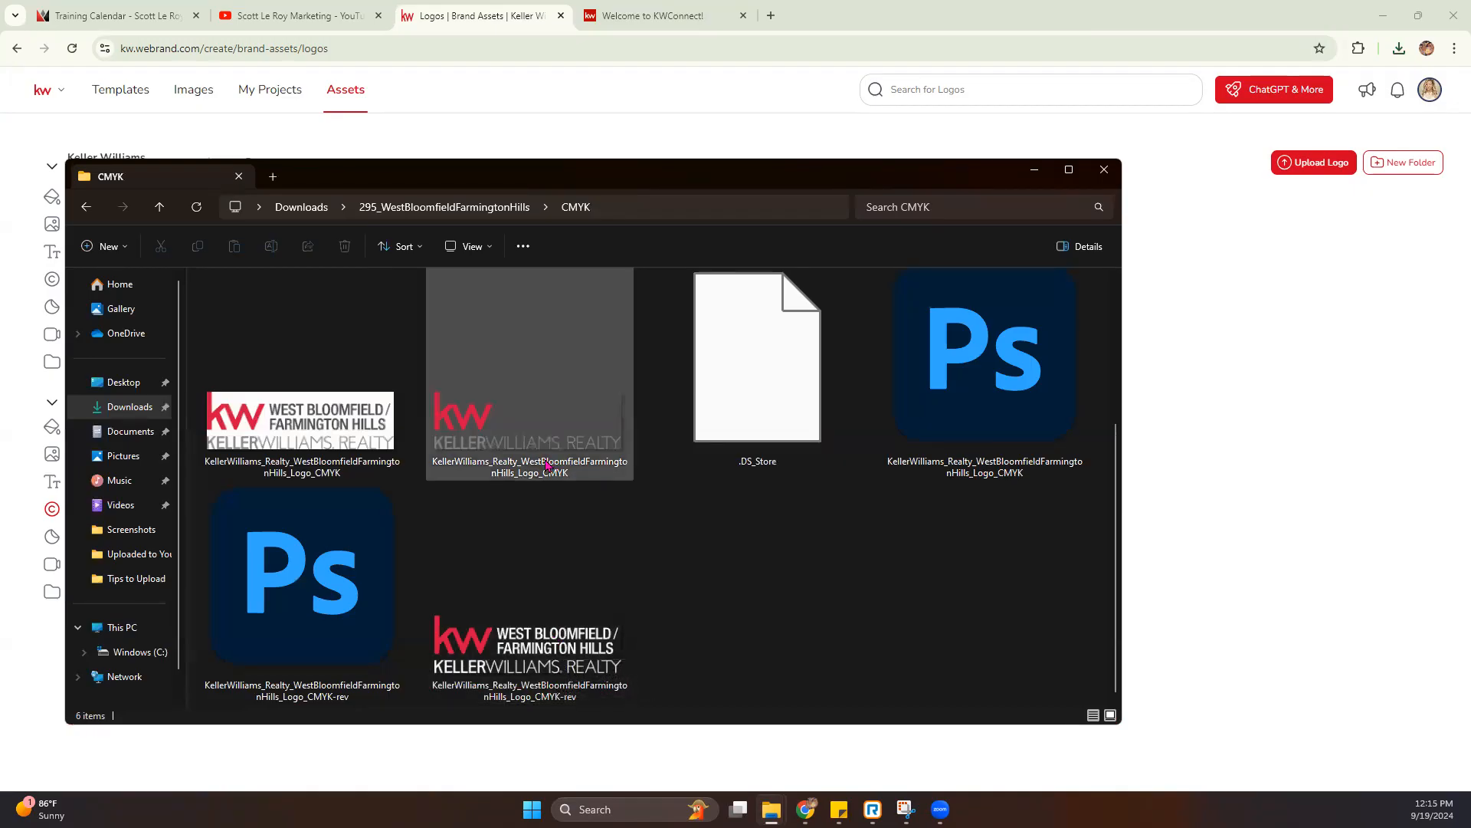
mouse_move(548, 464)
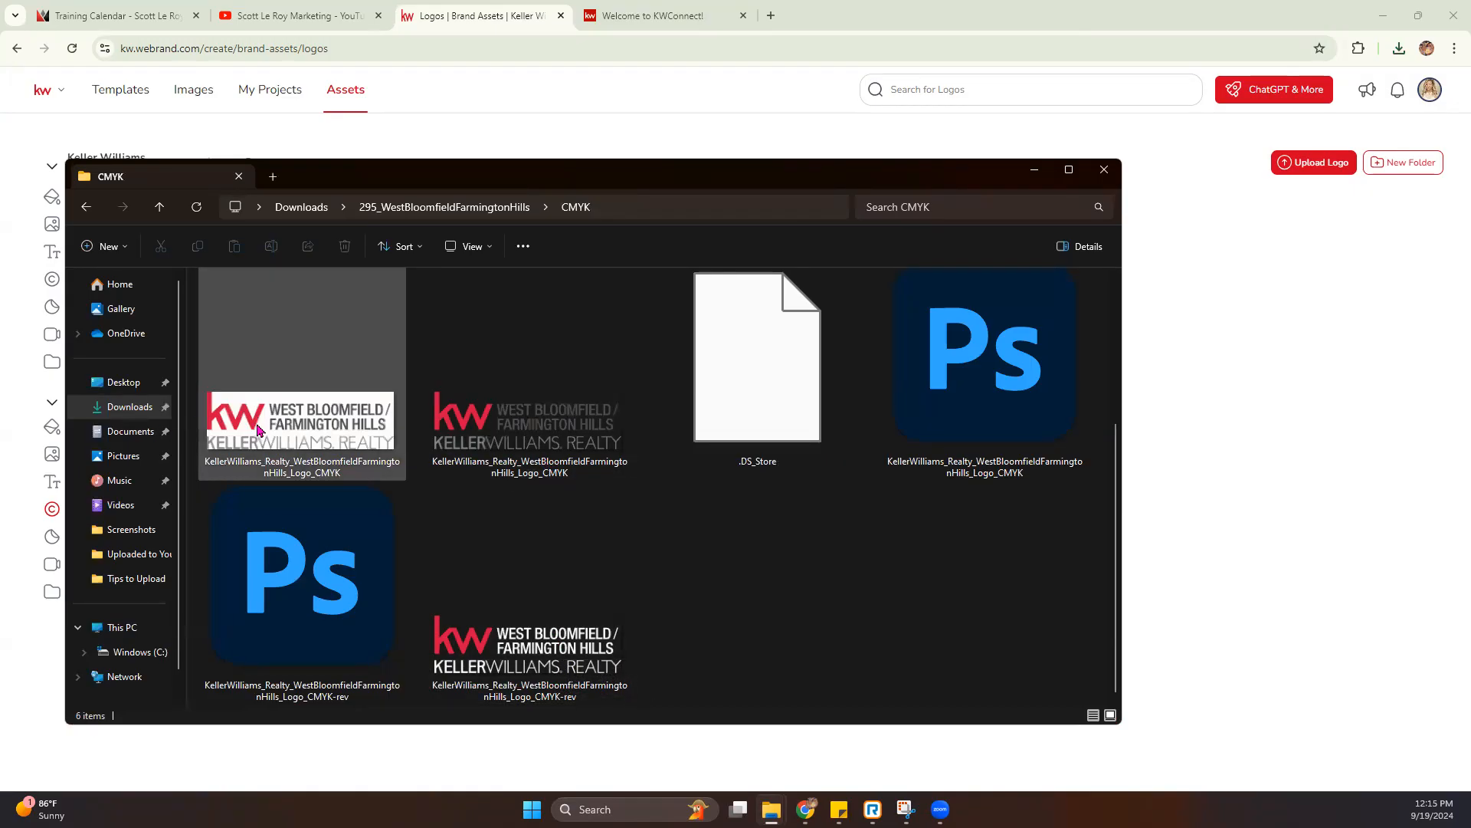
- Examine the logos in the package's Black_White folder as extra large icons, and close the File Explorer window
left_click(452, 213)
double_click(237, 392)
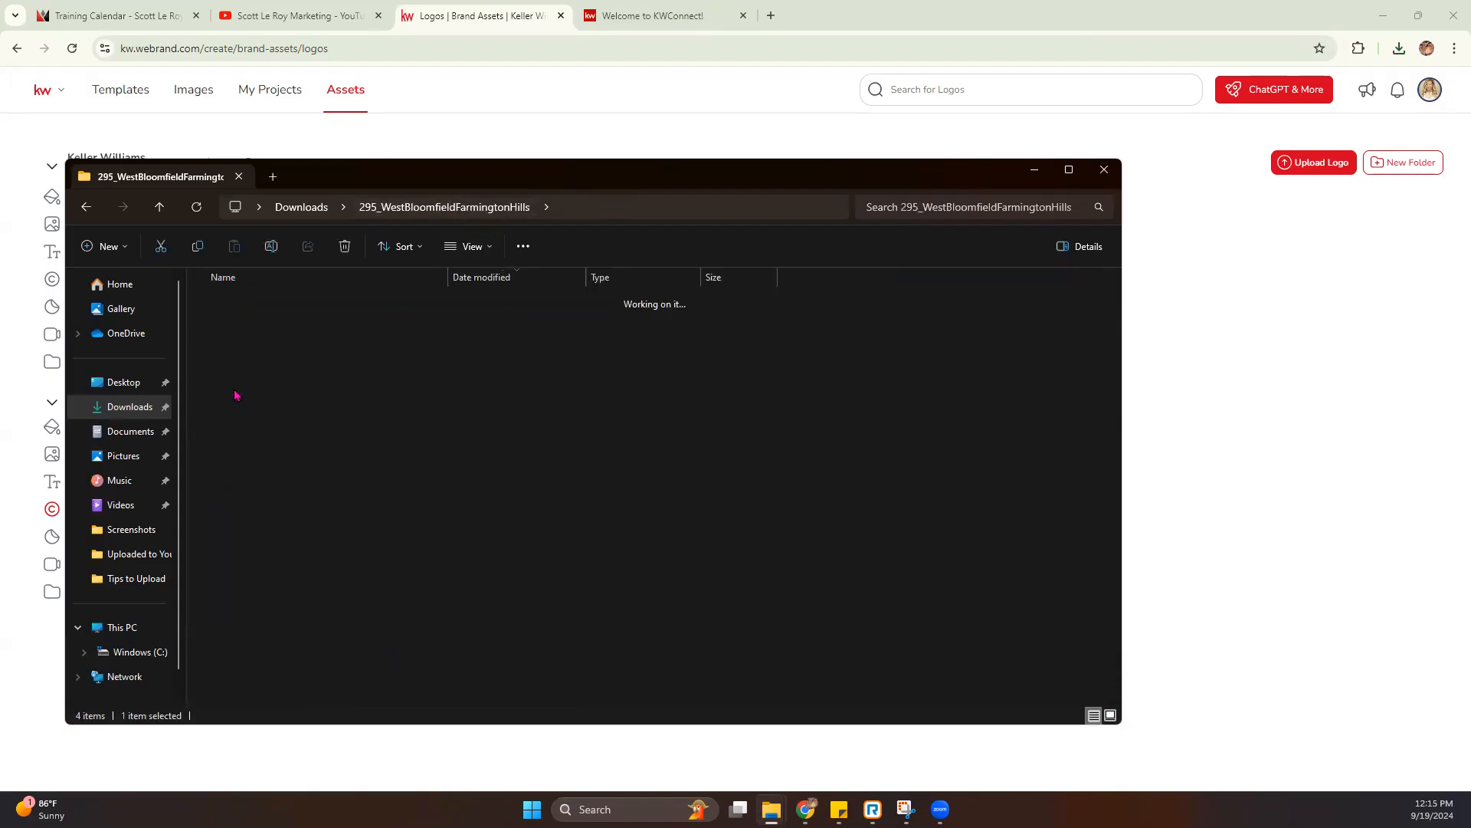
left_click(478, 245)
left_click(494, 280)
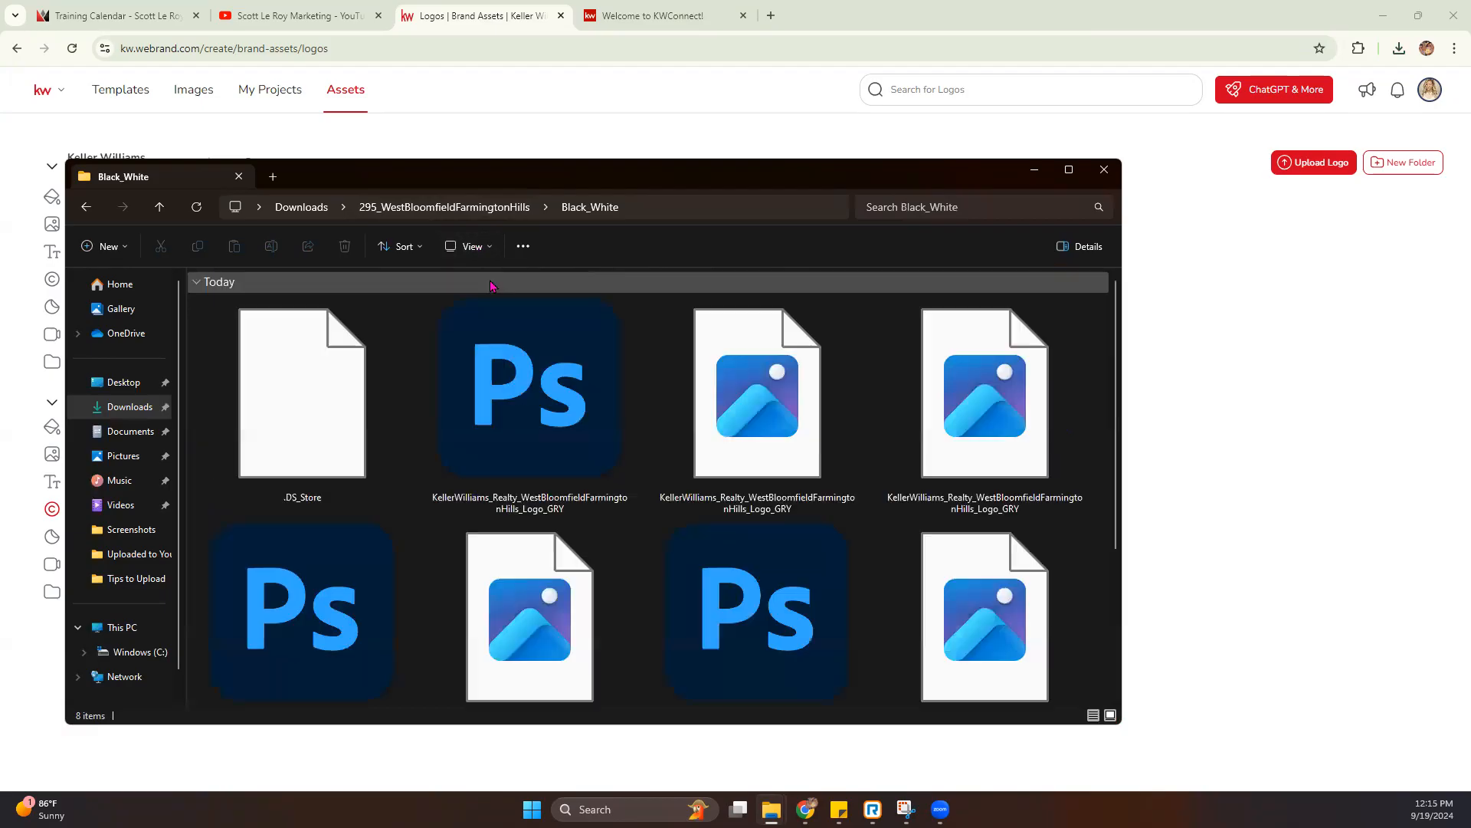
scroll(978, 475, "down", 1)
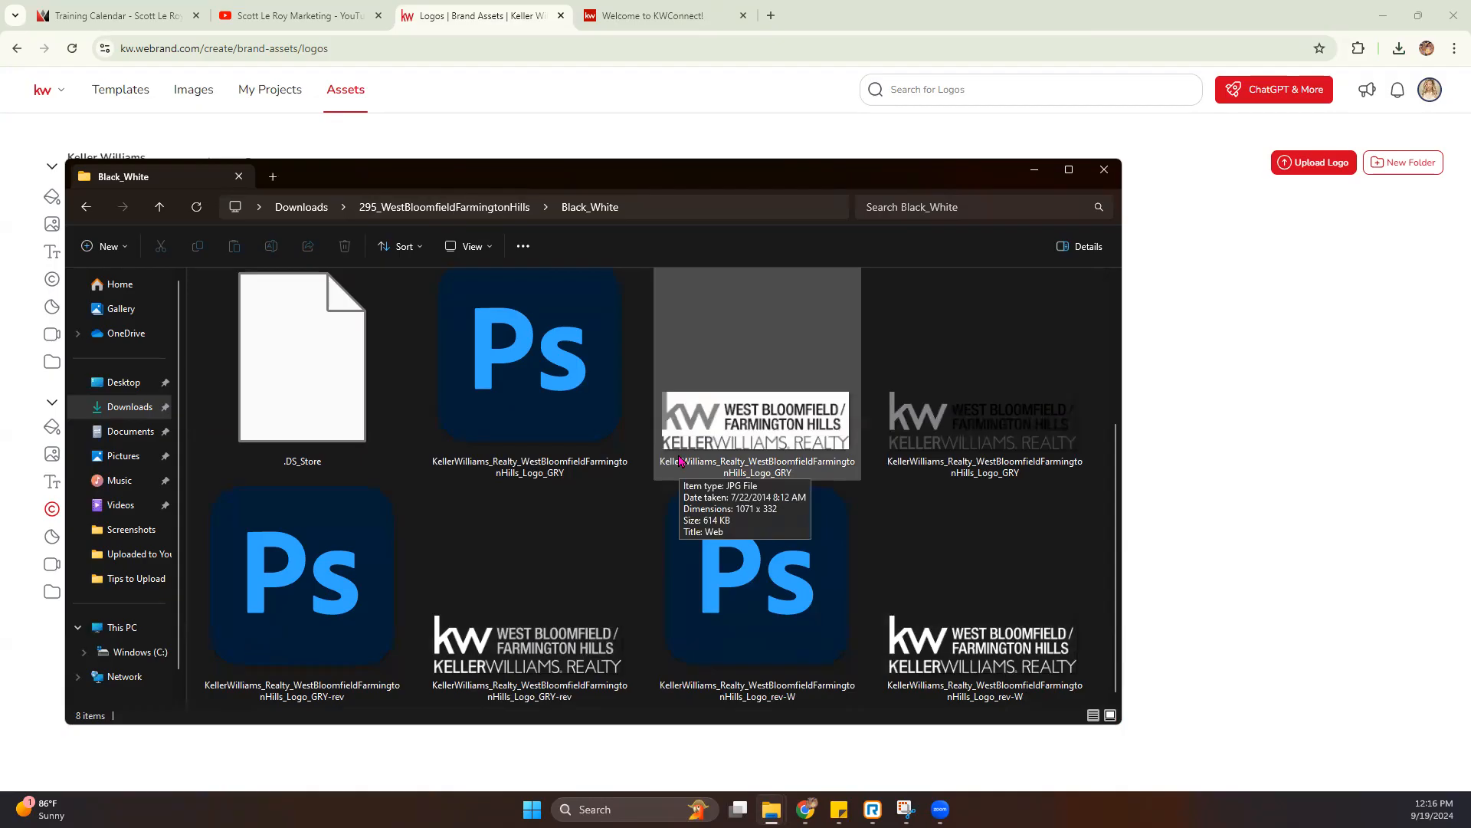
left_click(1104, 171)
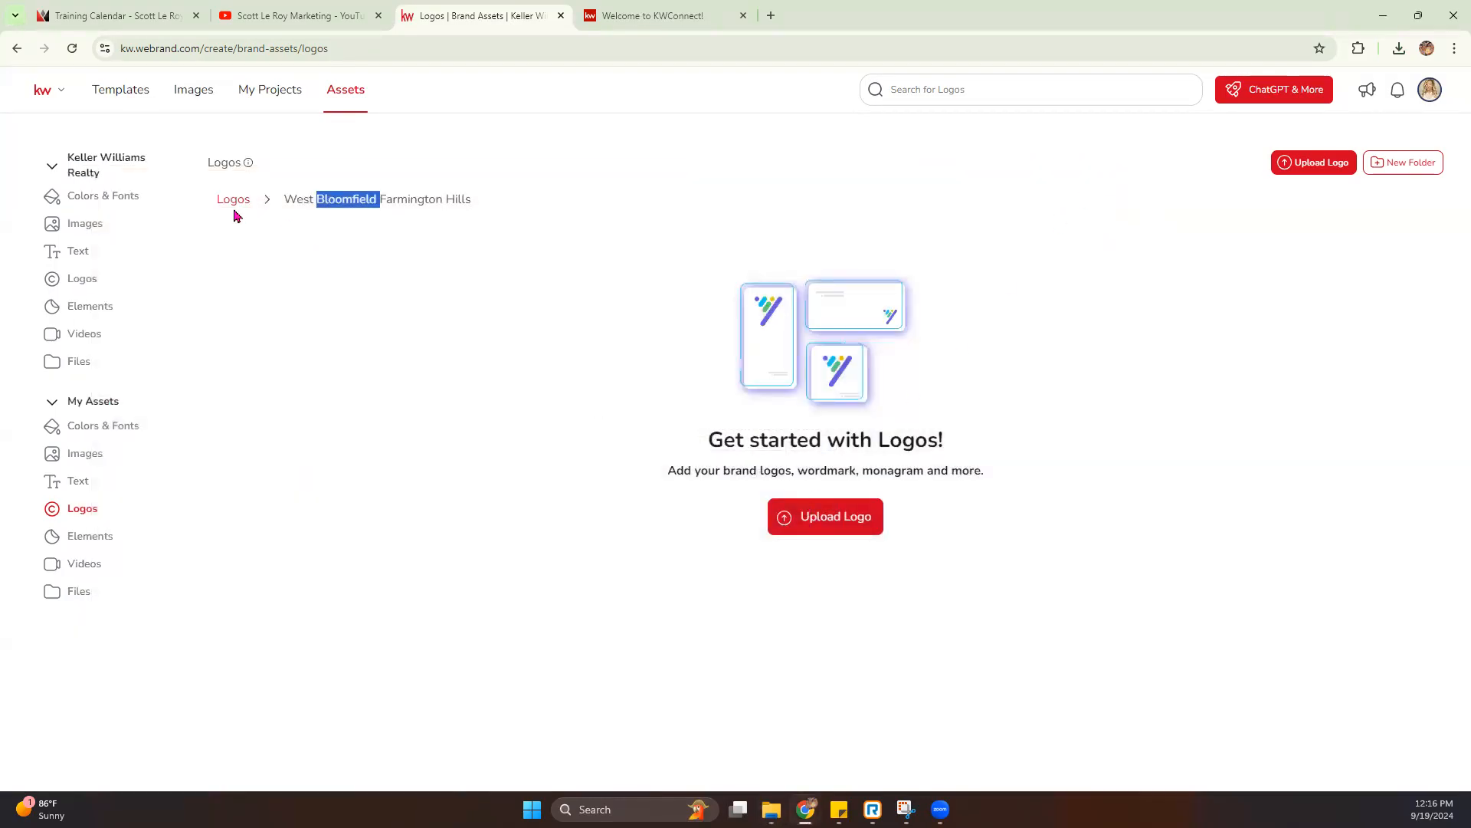
- Start a logo upload from the device and add the three CMYK logo images from 295_WestBloomfieldFarmingtonHills
left_click(311, 206)
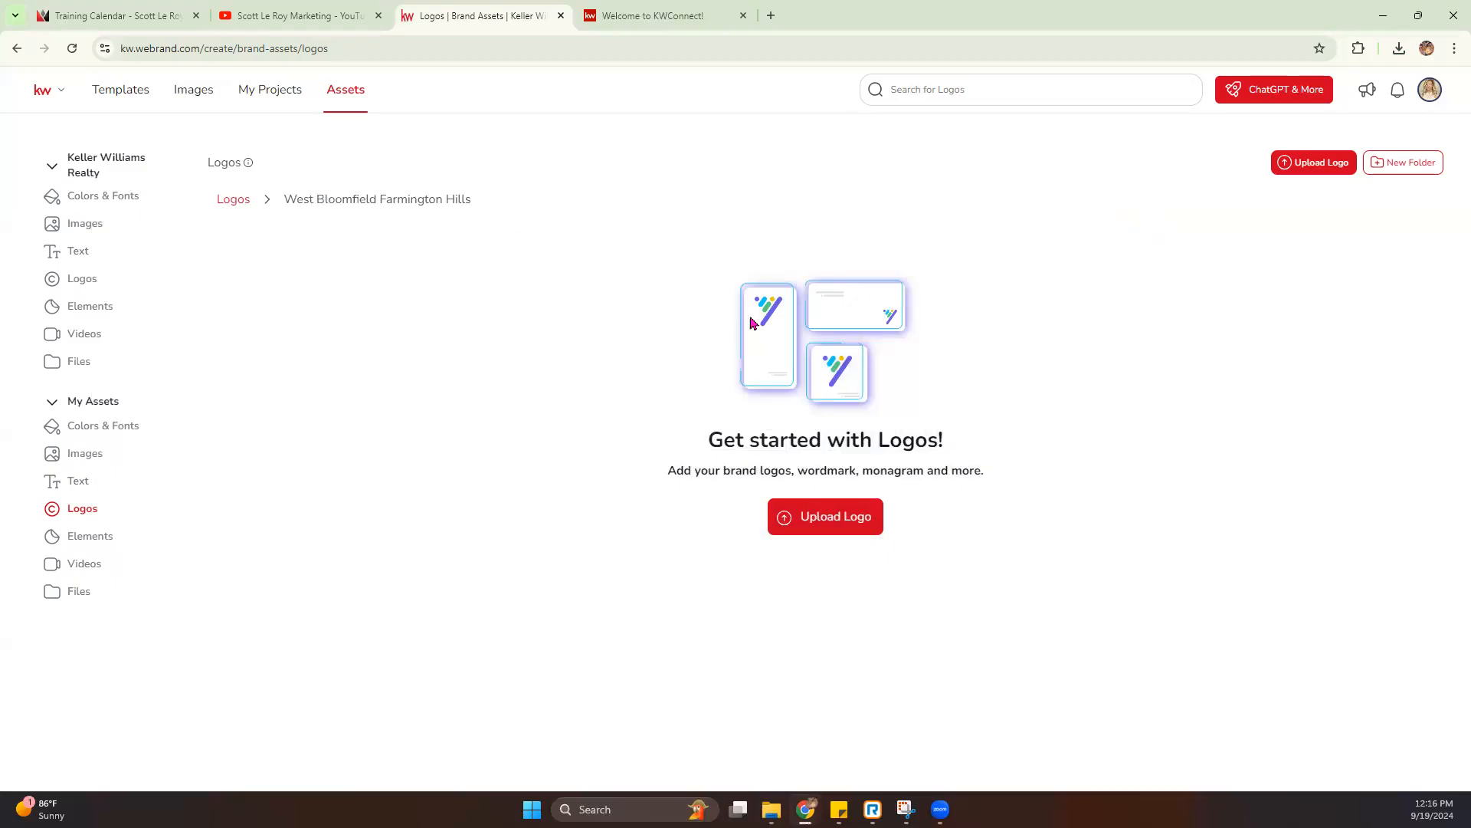
left_click(808, 514)
left_click(594, 403)
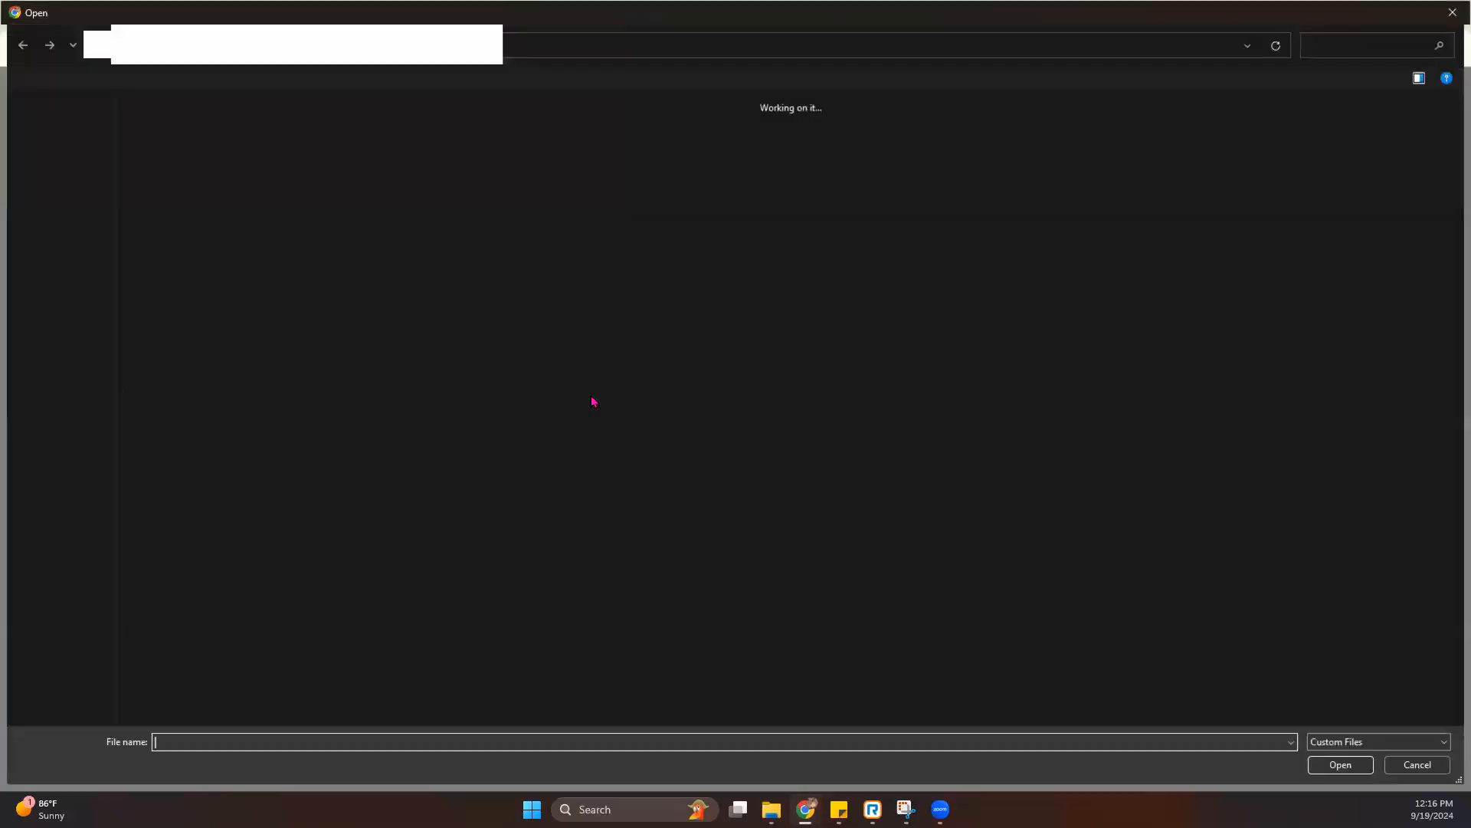
double_click(715, 467)
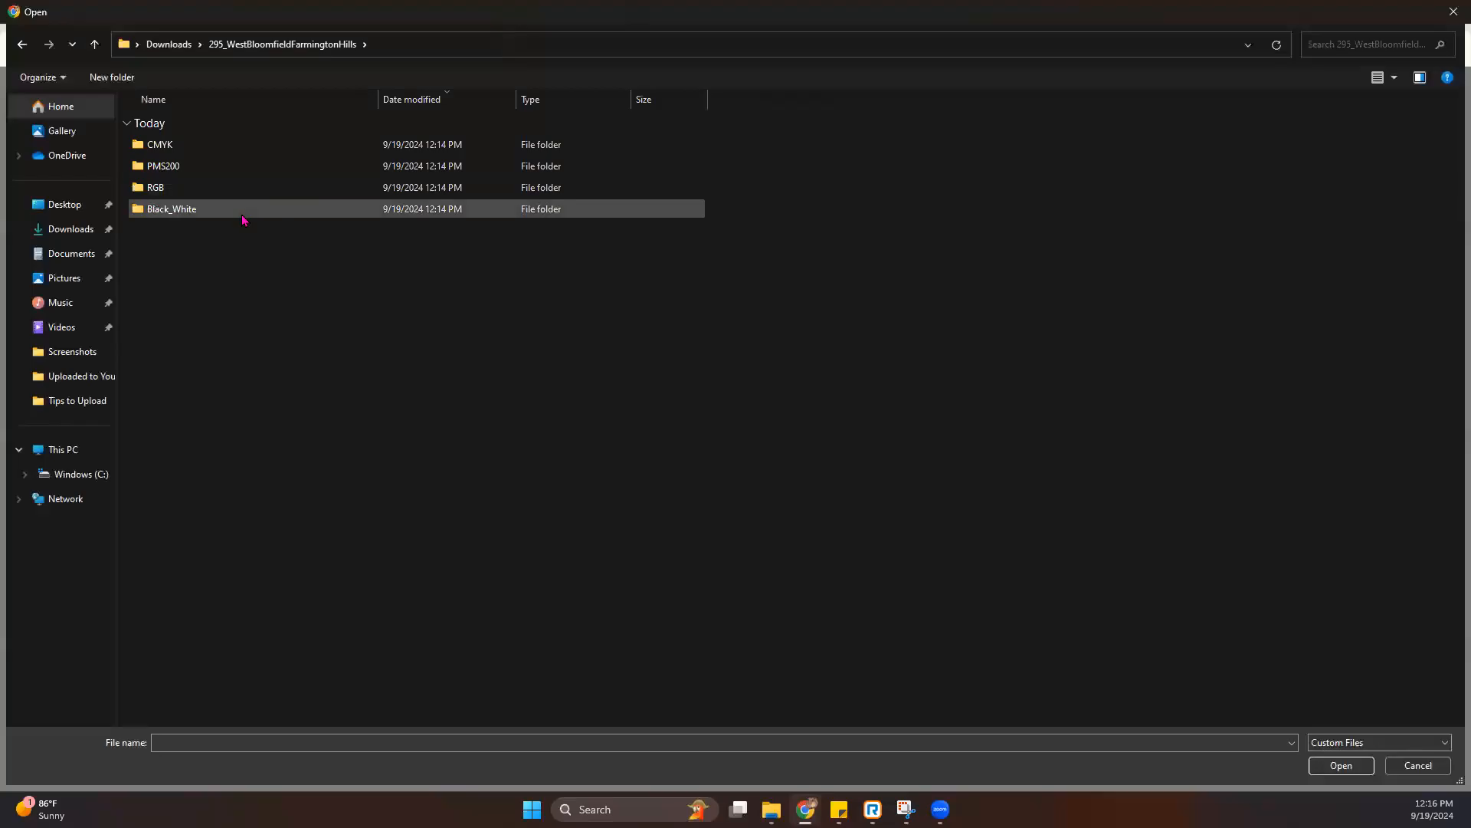
double_click(210, 147)
left_click_drag(240, 202, 233, 144)
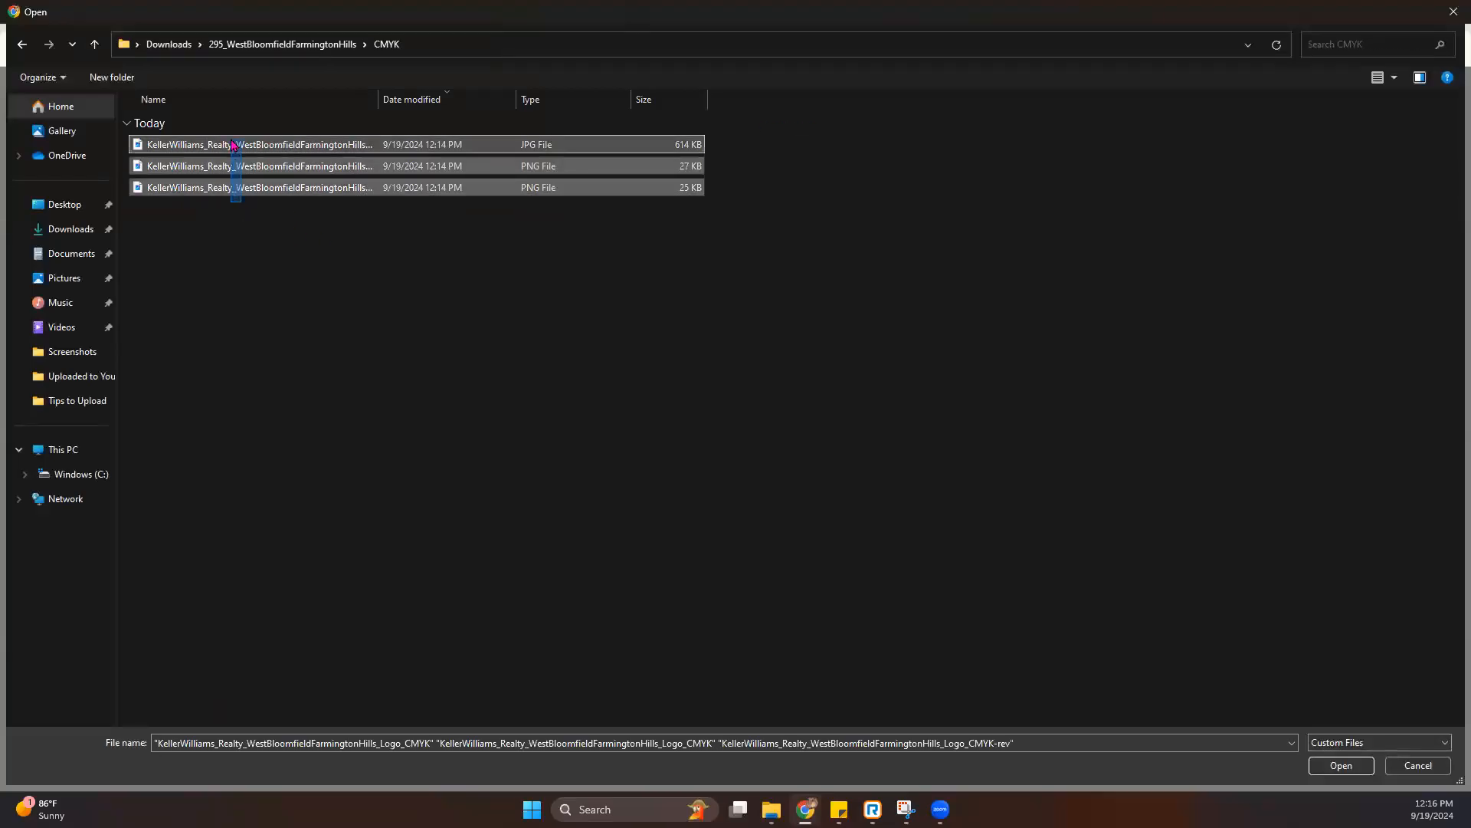
key("Return")
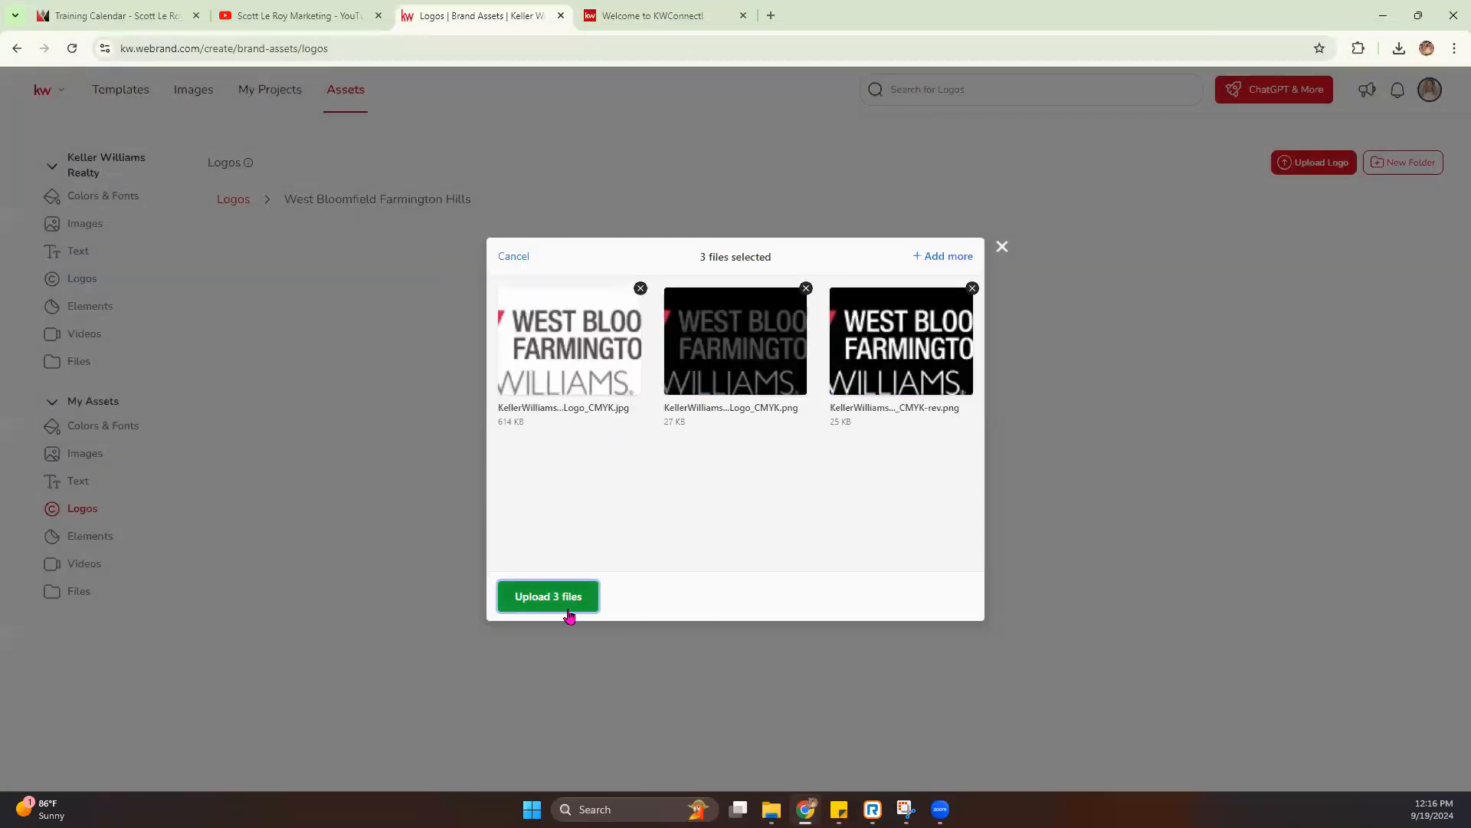
- Add the four logo images from the Black_White folder to the selection and upload all seven files
left_click(958, 257)
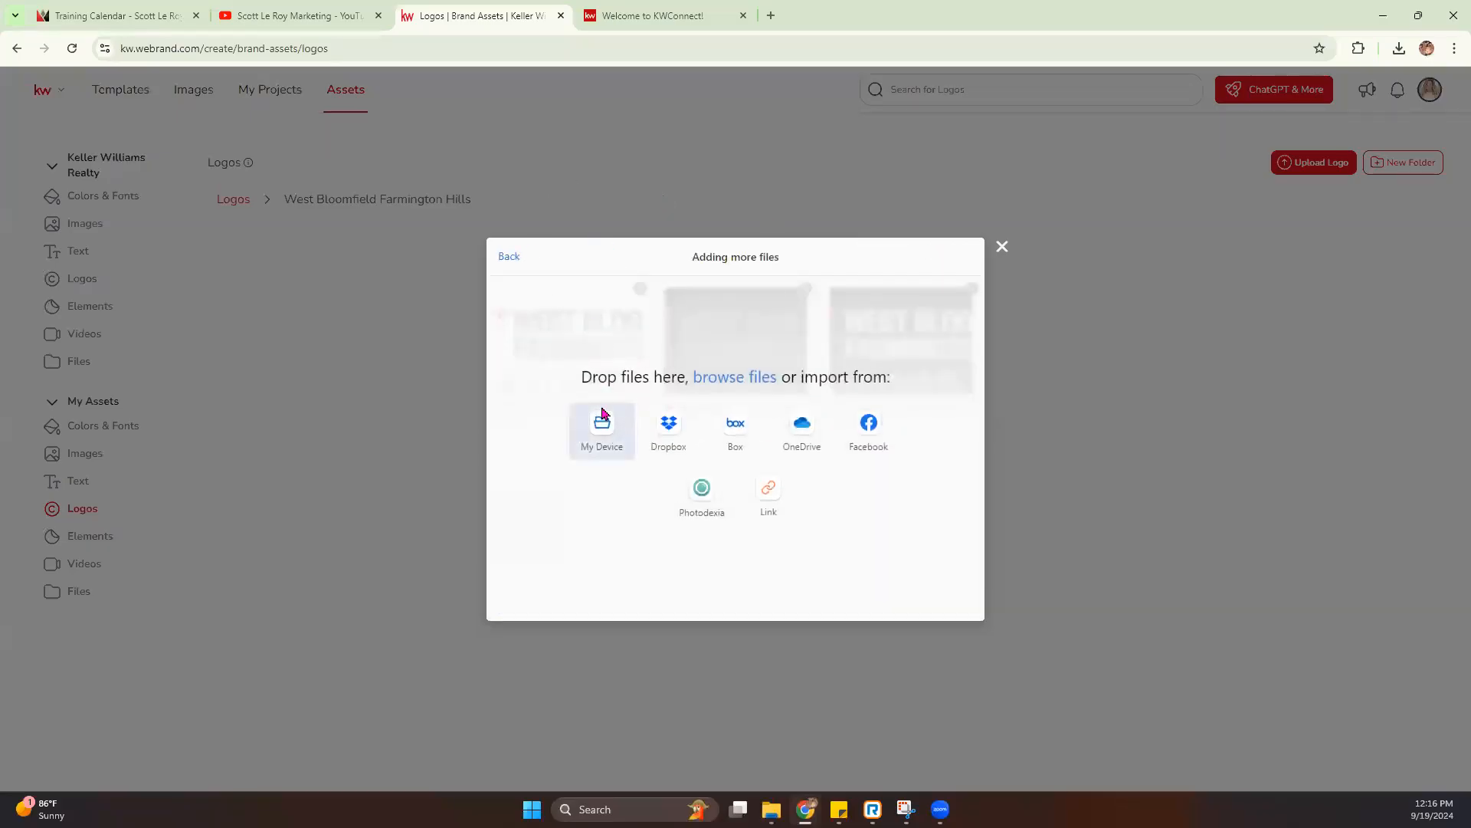
left_click(597, 440)
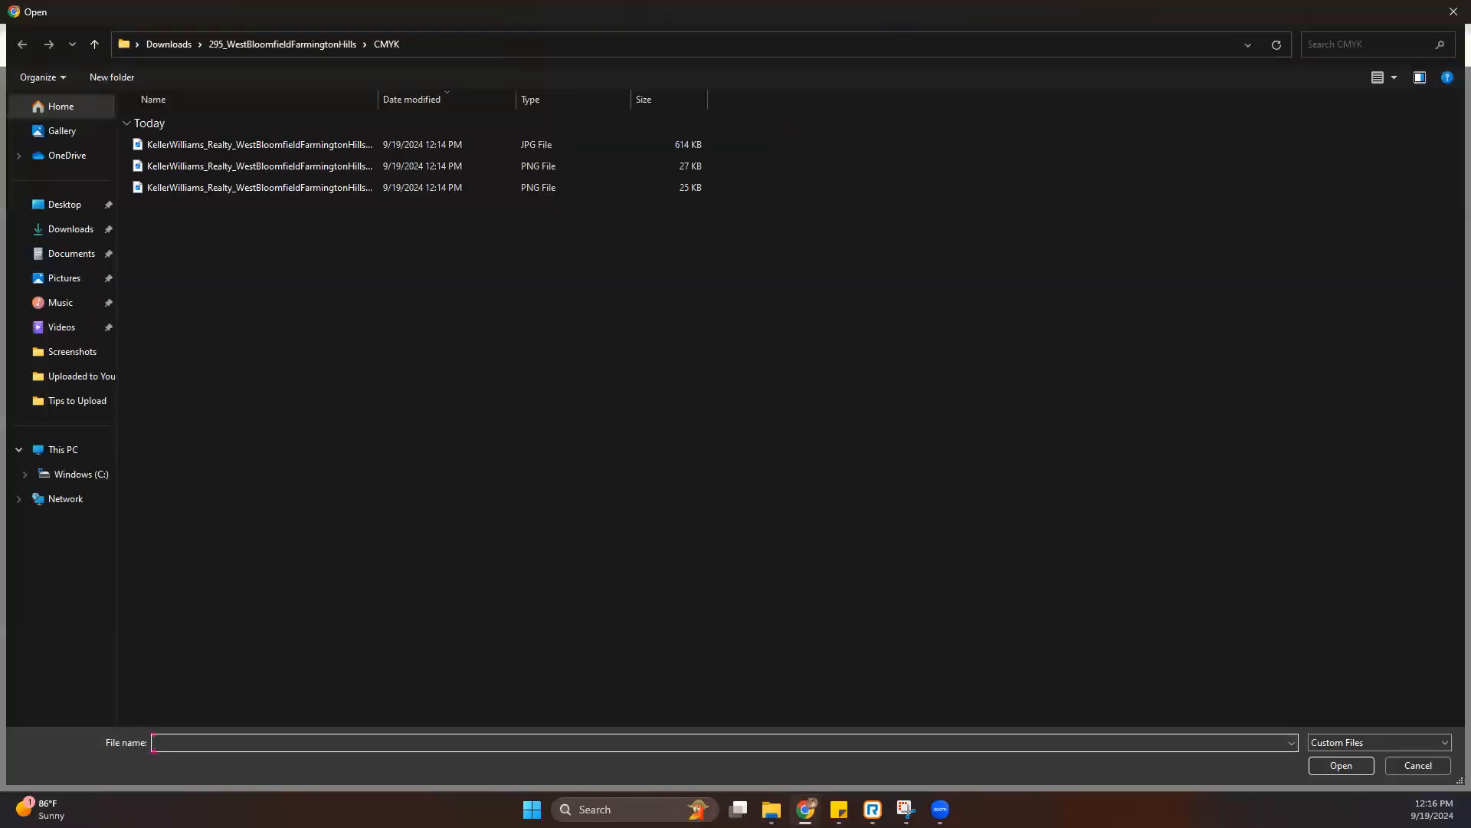
left_click(330, 40)
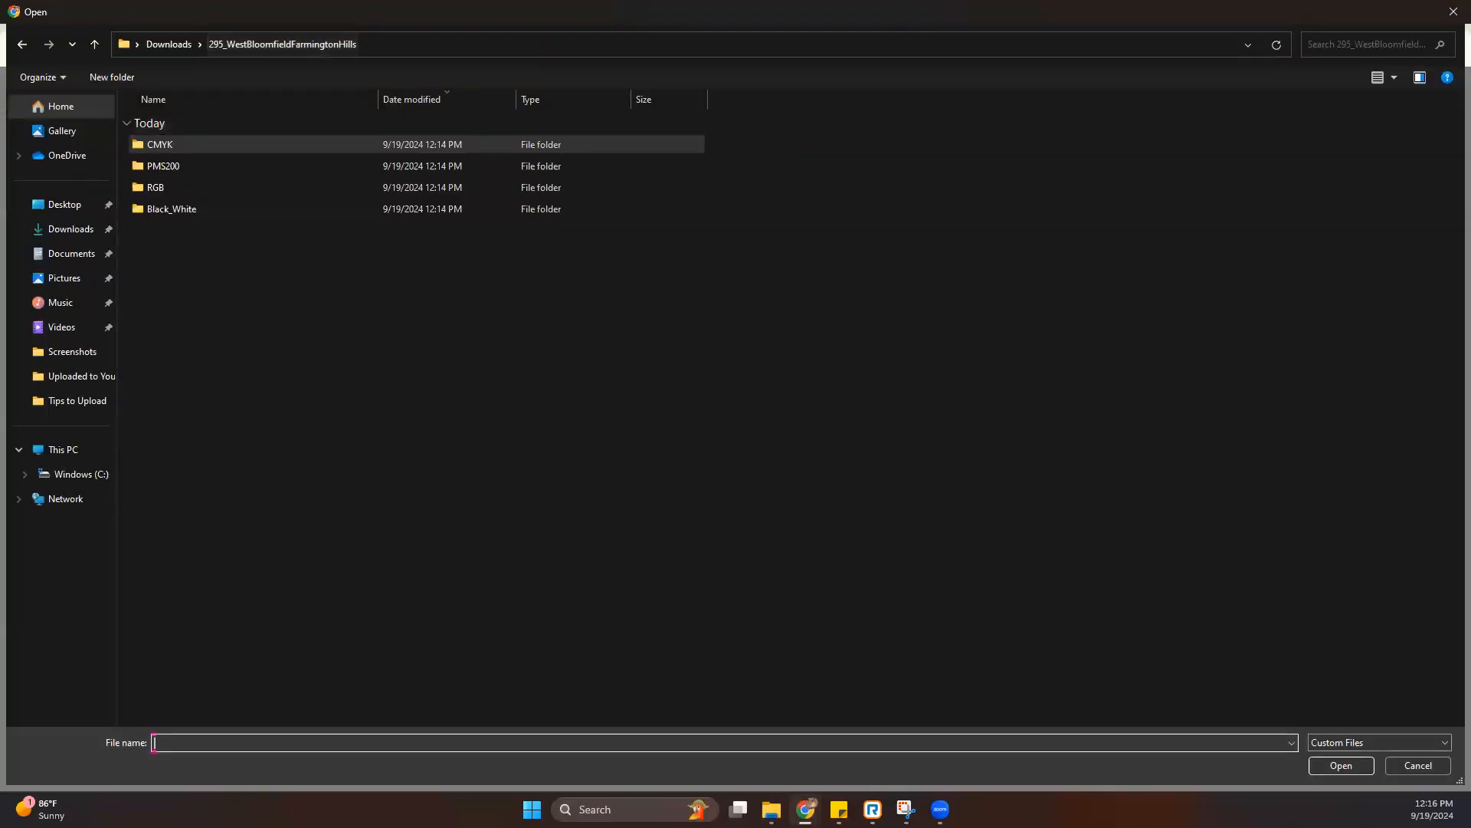
double_click(184, 208)
left_click_drag(223, 315, 219, 151)
double_click(220, 151)
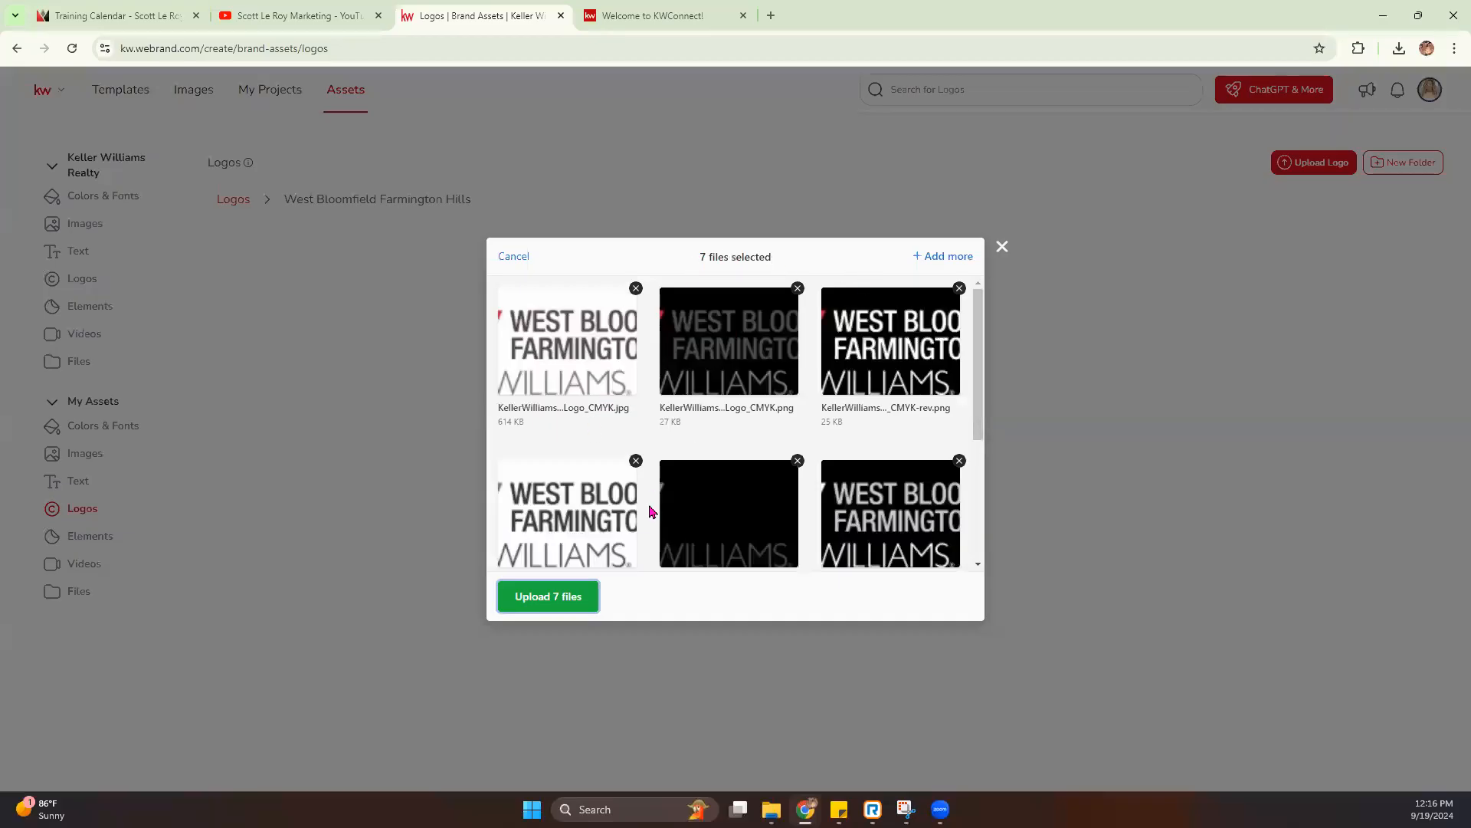
left_click(557, 596)
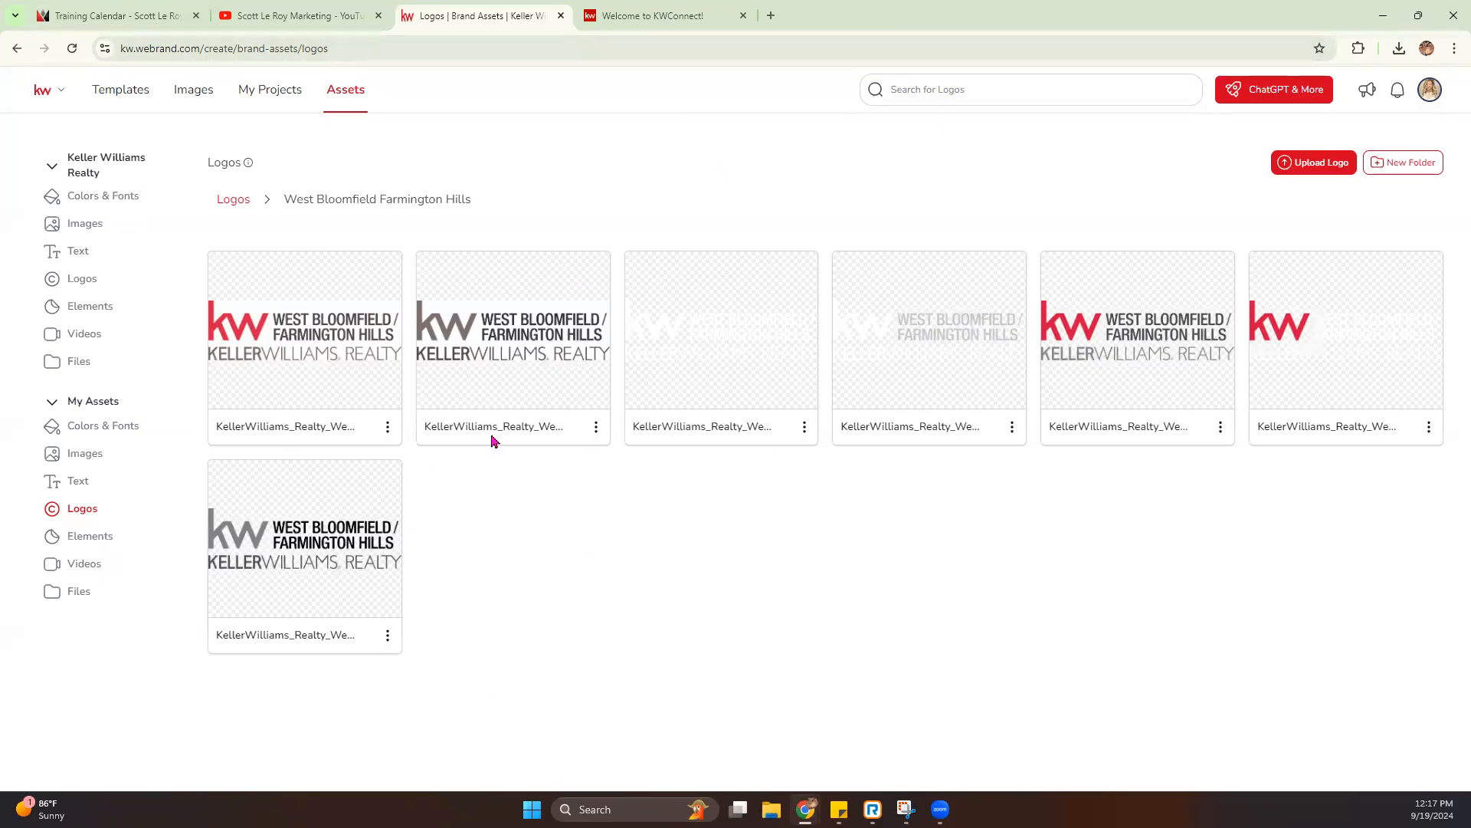
- Examine the Elements, Videos and Files sections of My Assets, with a brief switch to the YouTube channel page and back
left_click(324, 17)
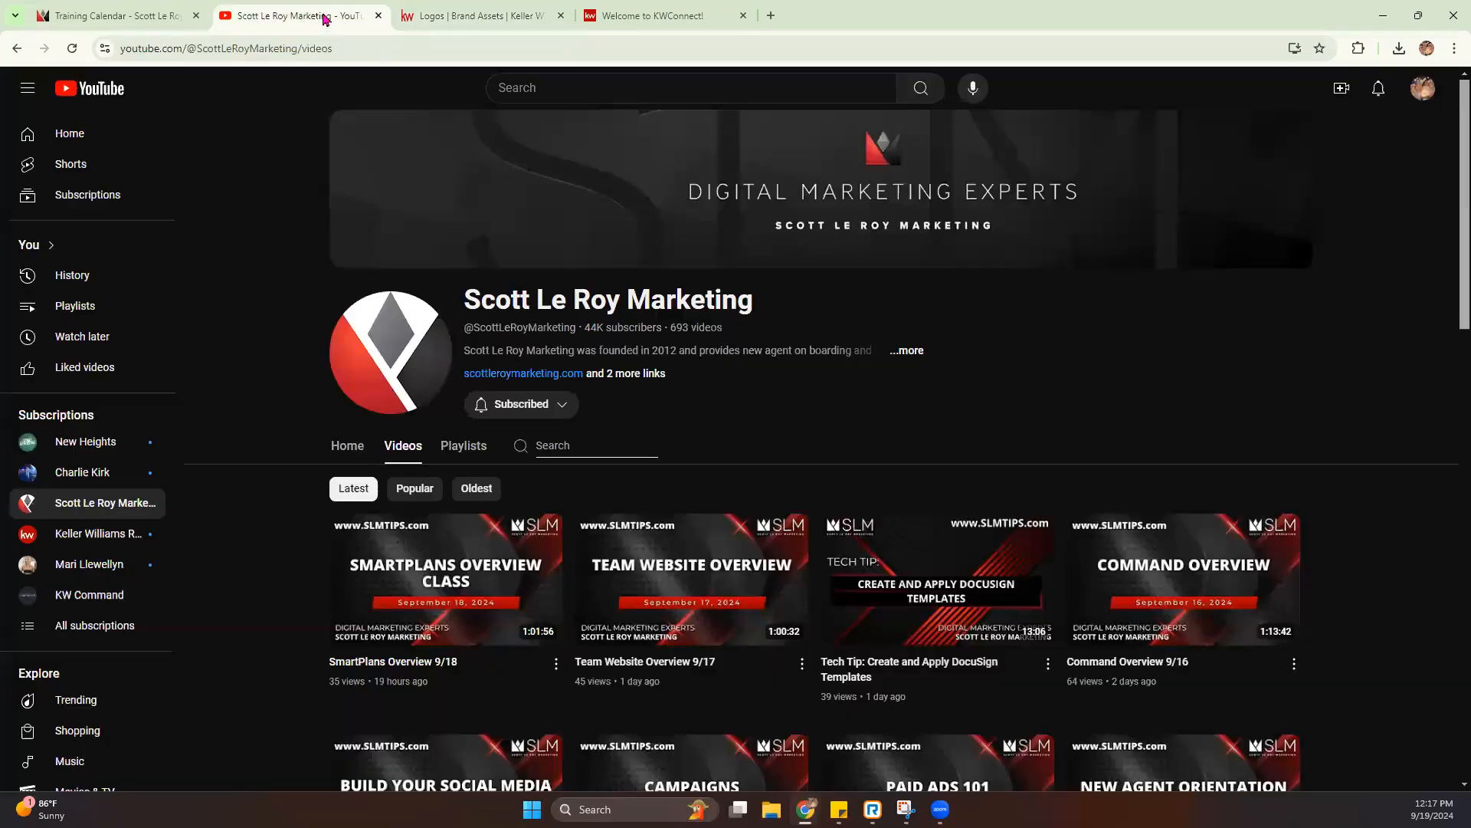
left_click(486, 16)
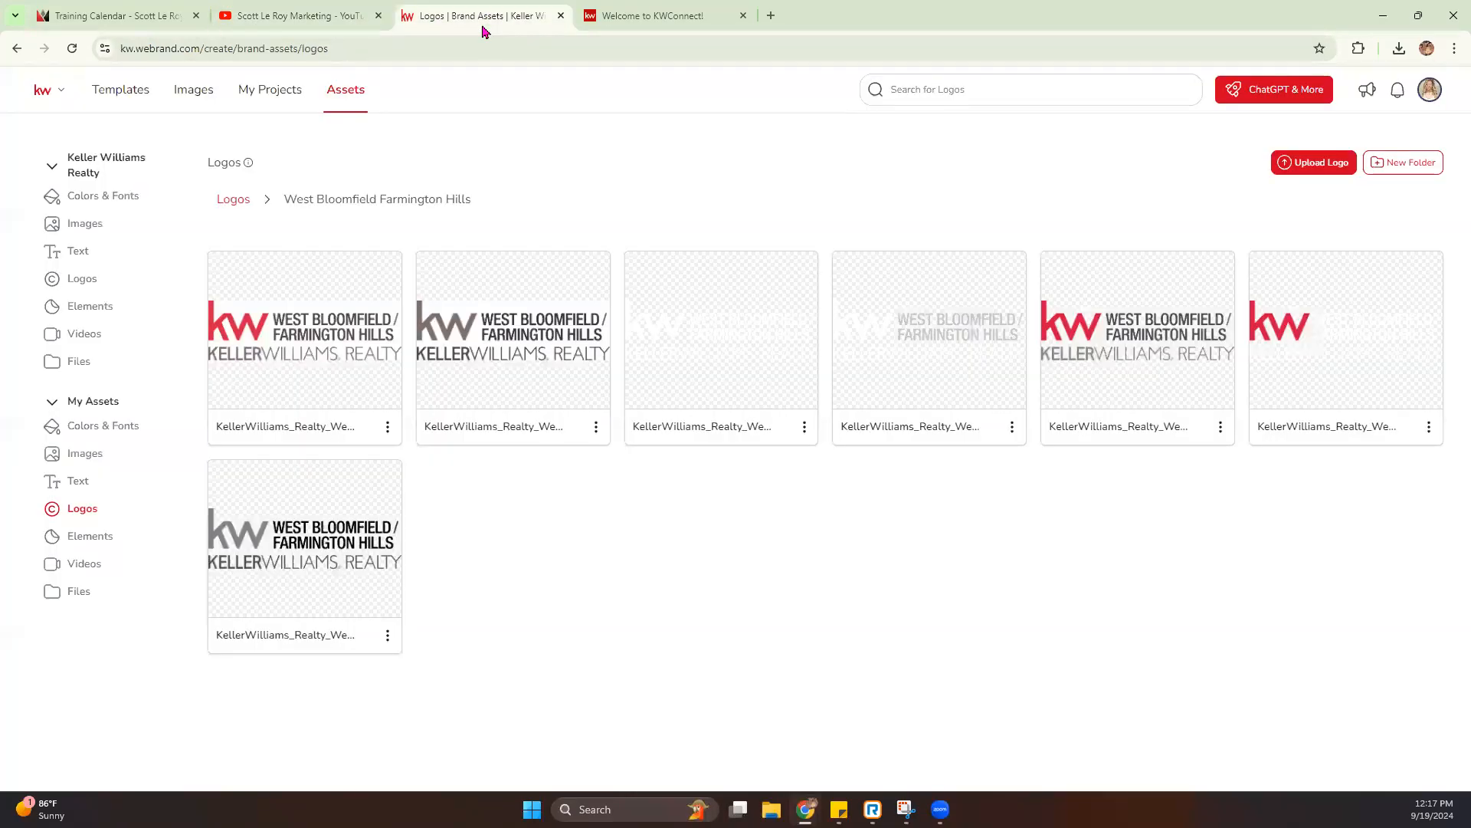
left_click(91, 542)
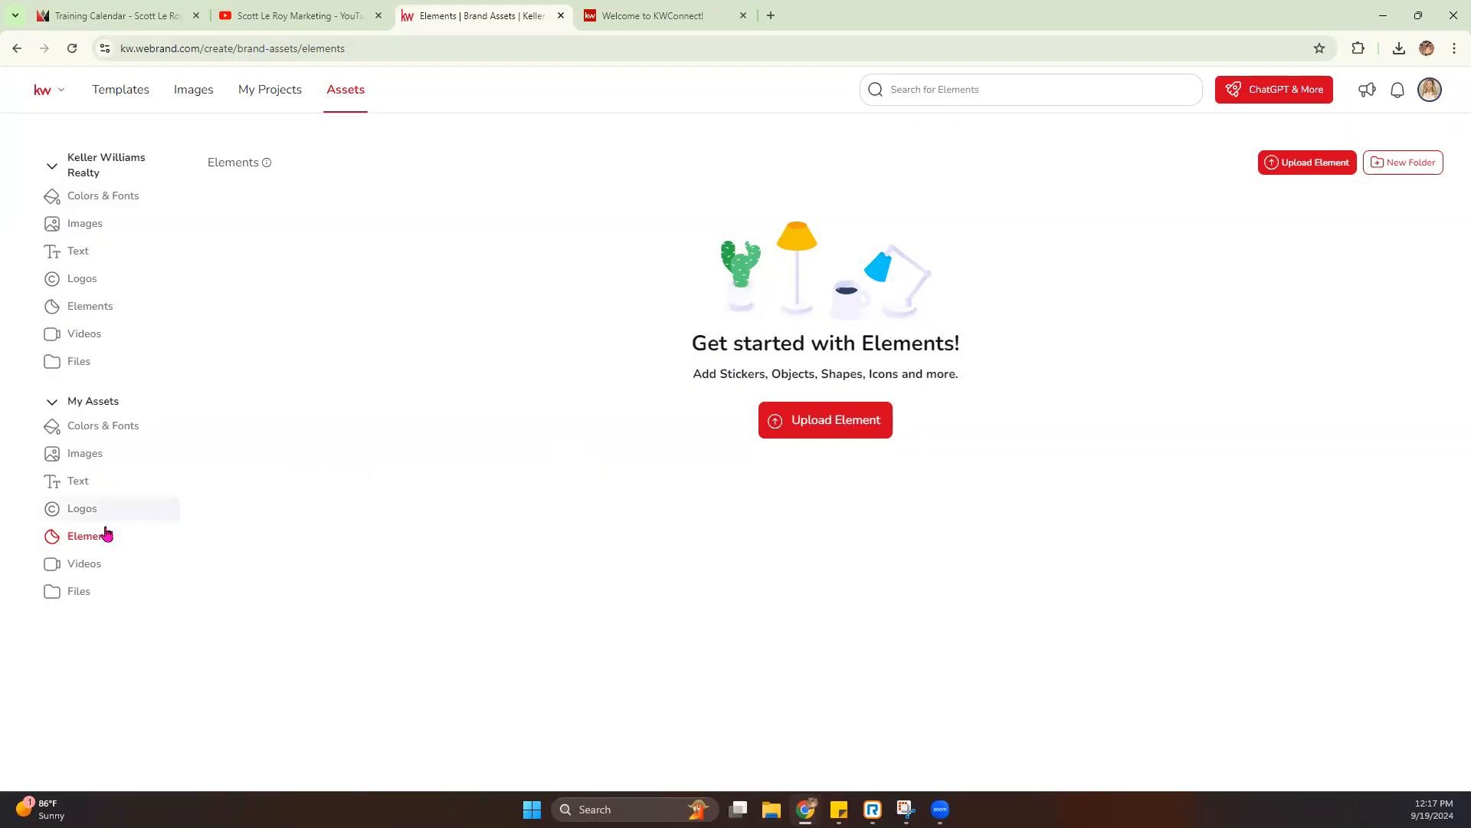
left_click(89, 574)
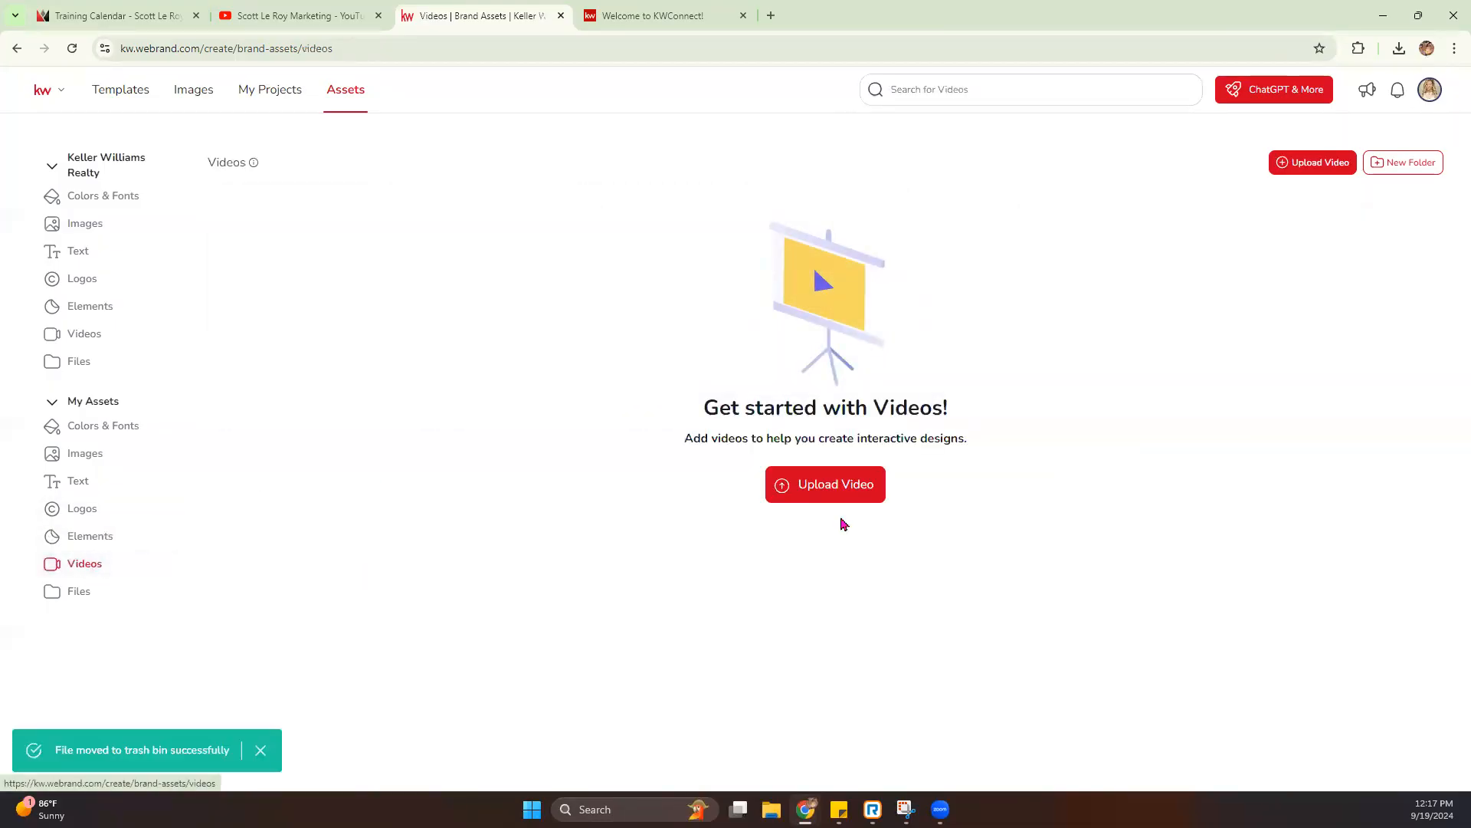
left_click(94, 588)
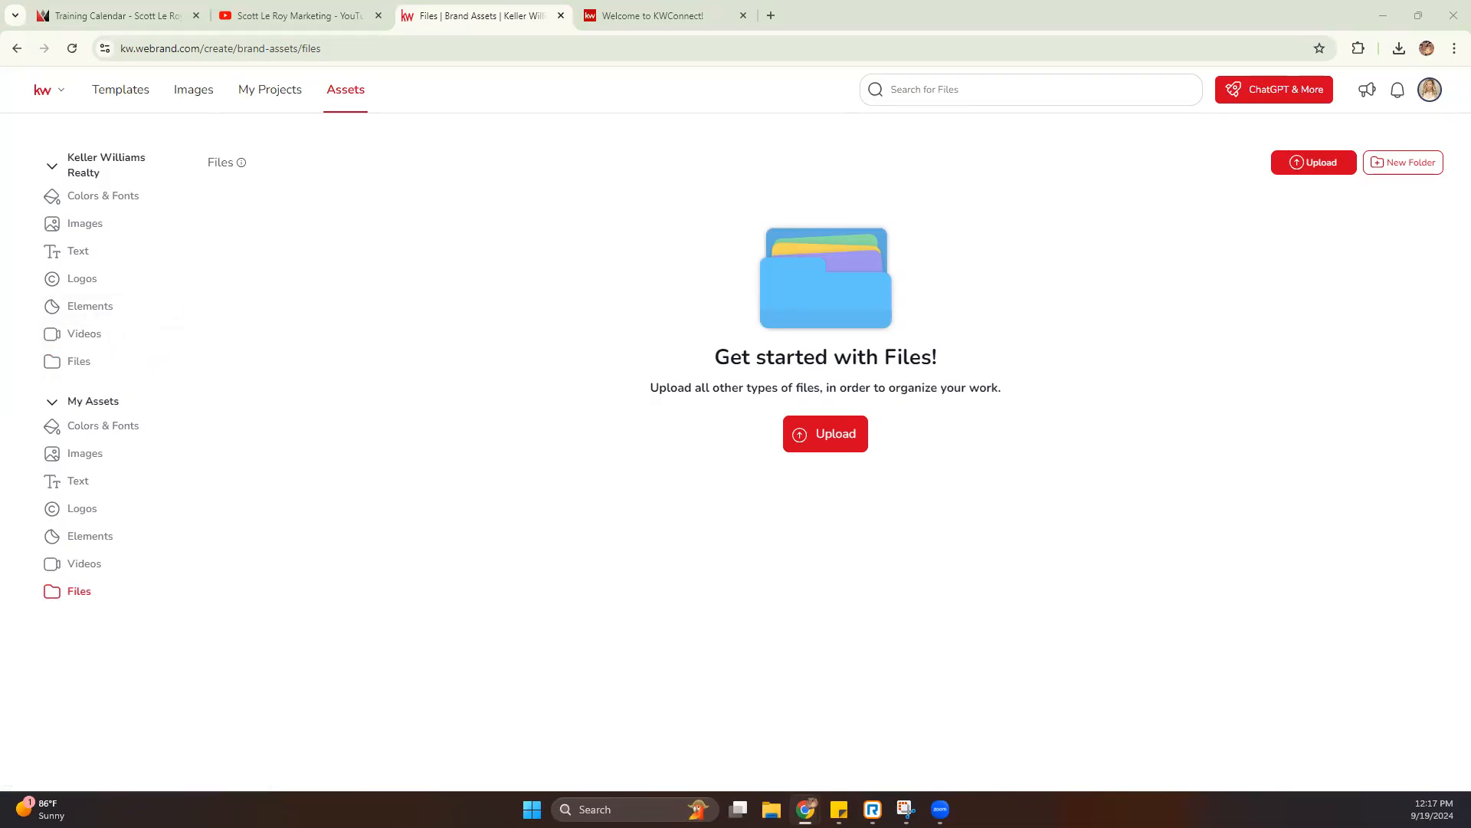
- Open the template library, collapse the Auto-Create and Business Basics categories, and expand Listings
left_click(117, 101)
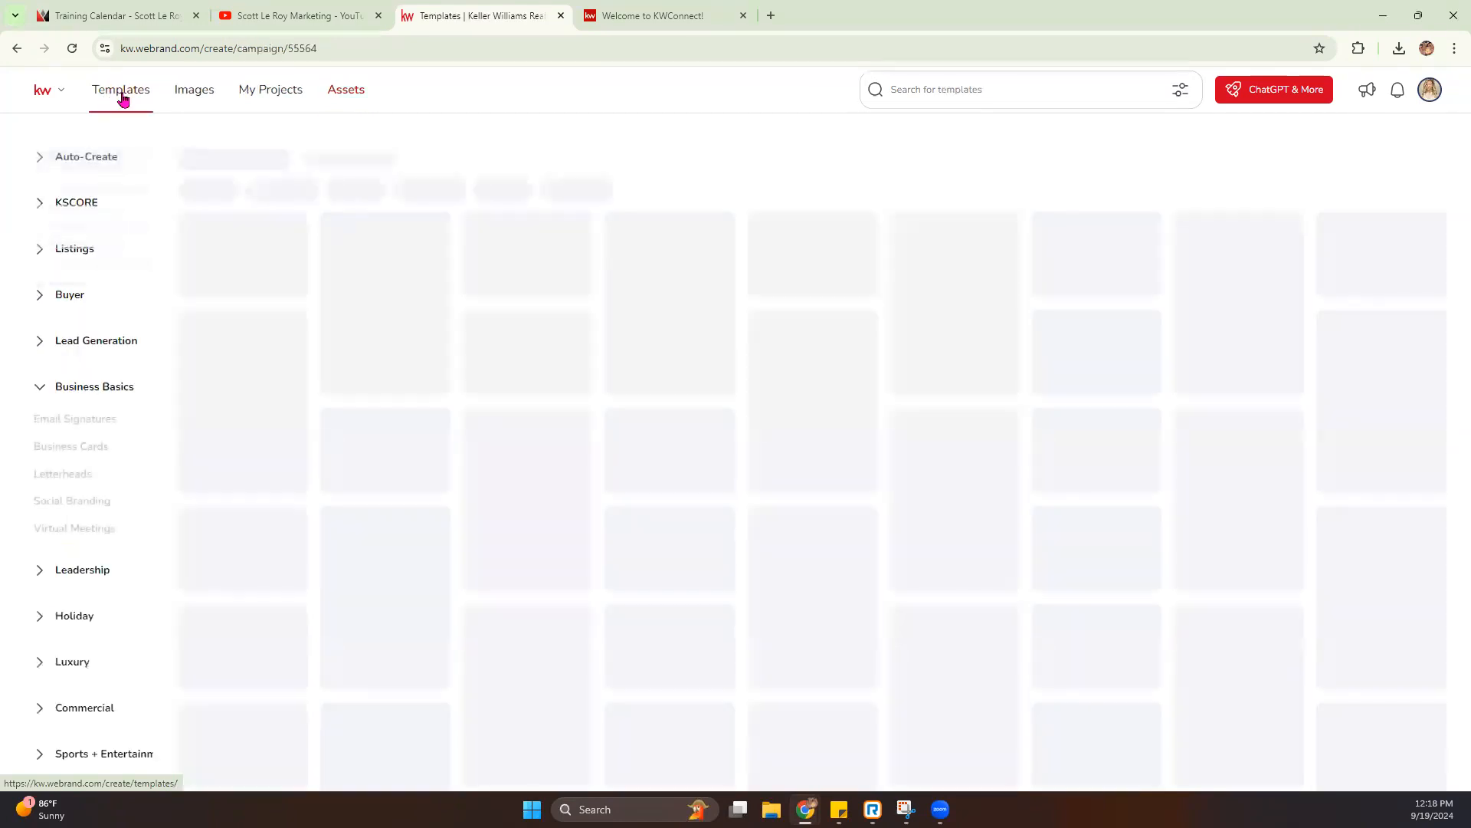
left_click(40, 156)
left_click(39, 387)
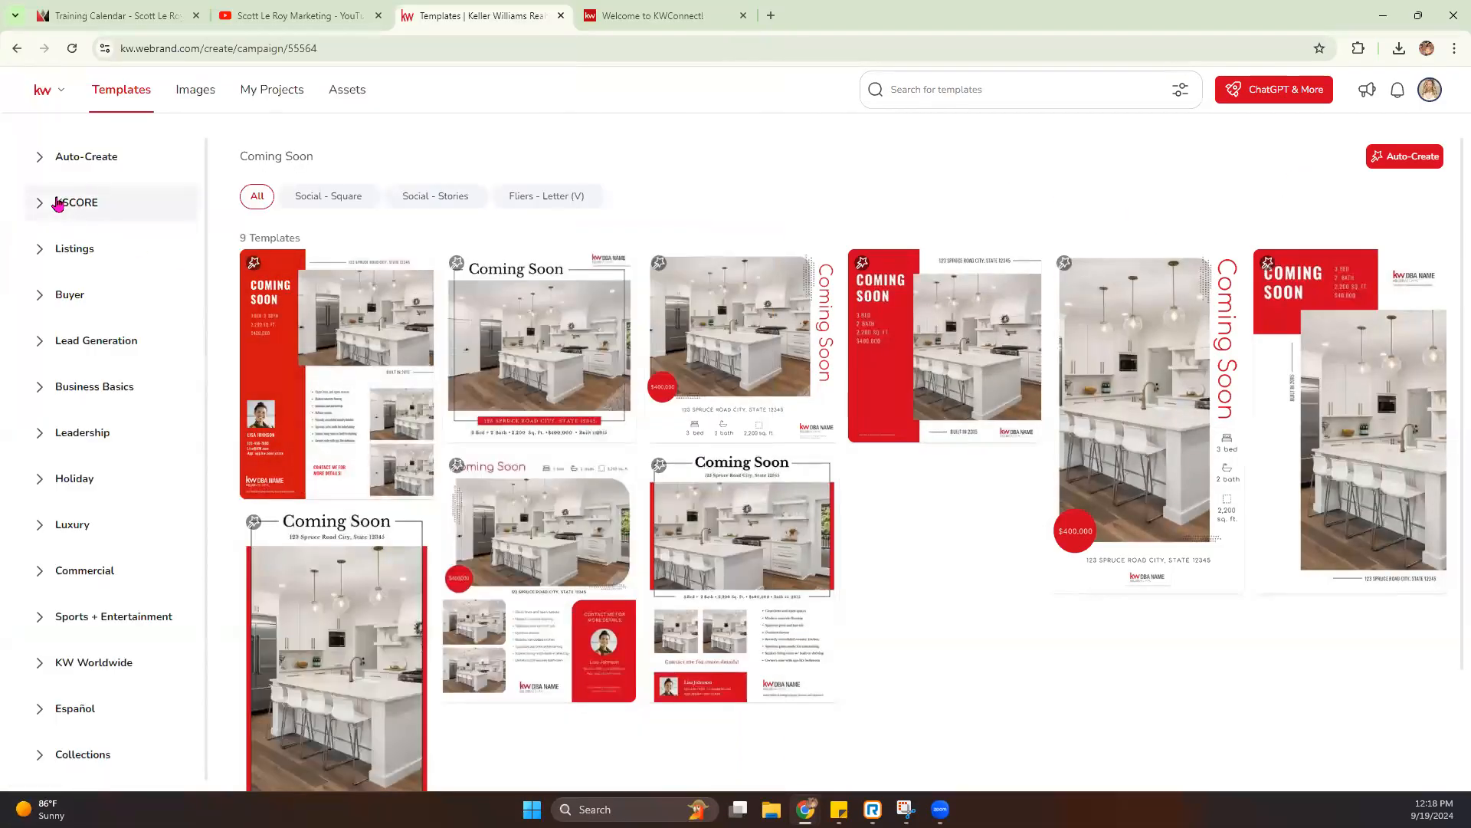
left_click(40, 253)
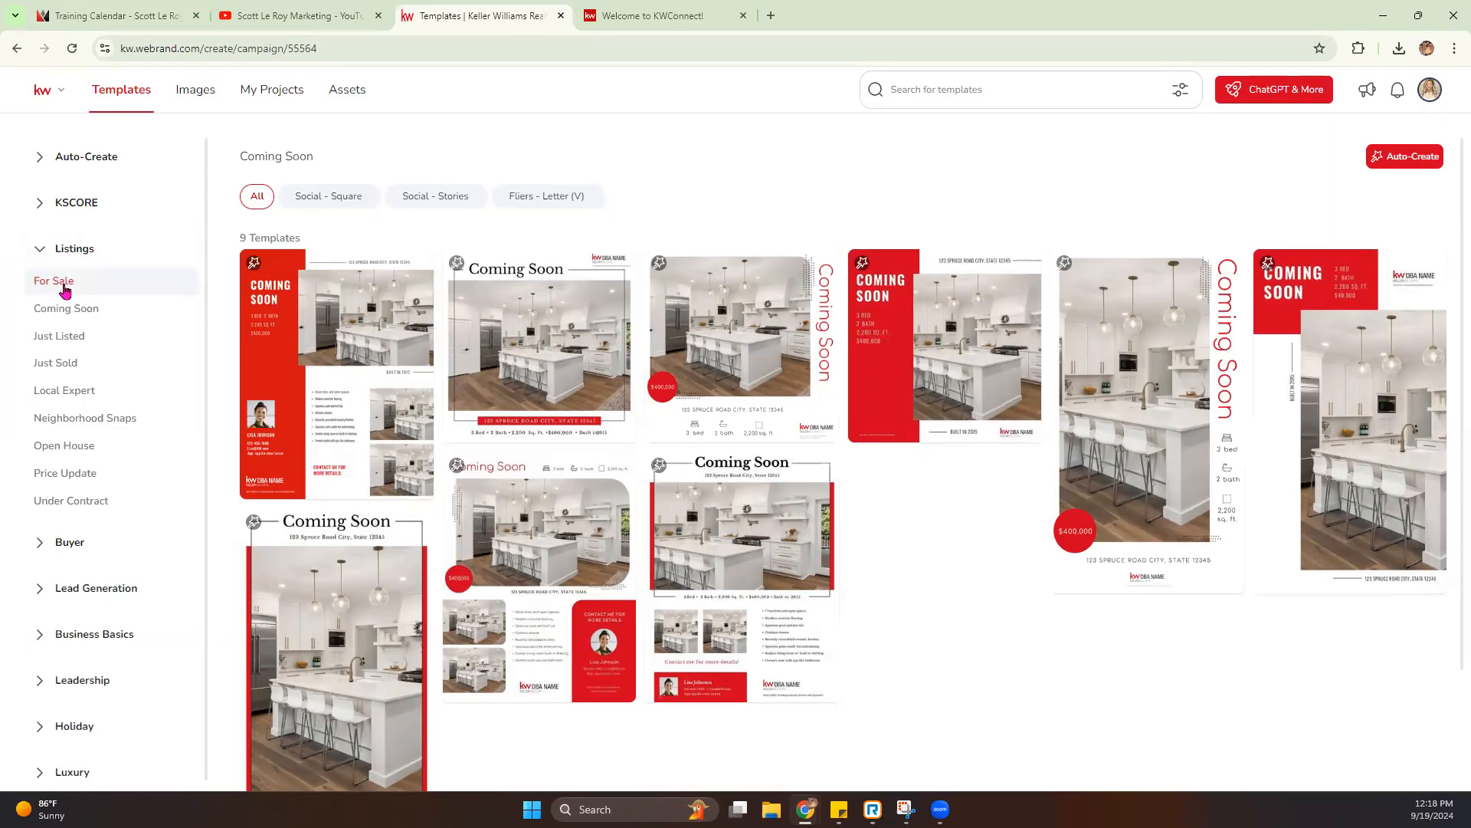
- Review the Under Contract, Price Update, Open House and Just Listed templates in the Listings category
left_click(75, 497)
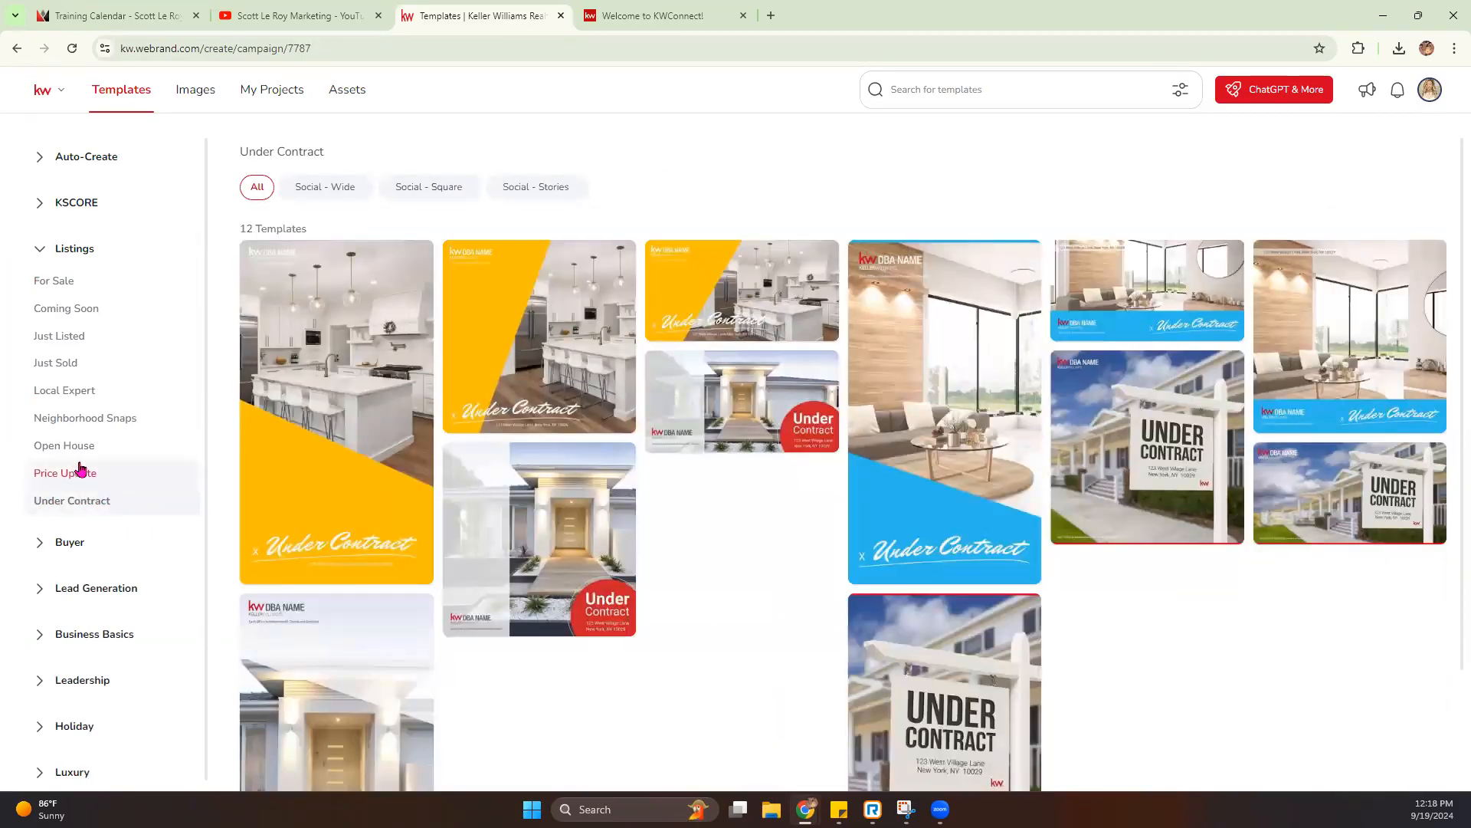
left_click(76, 474)
left_click(67, 445)
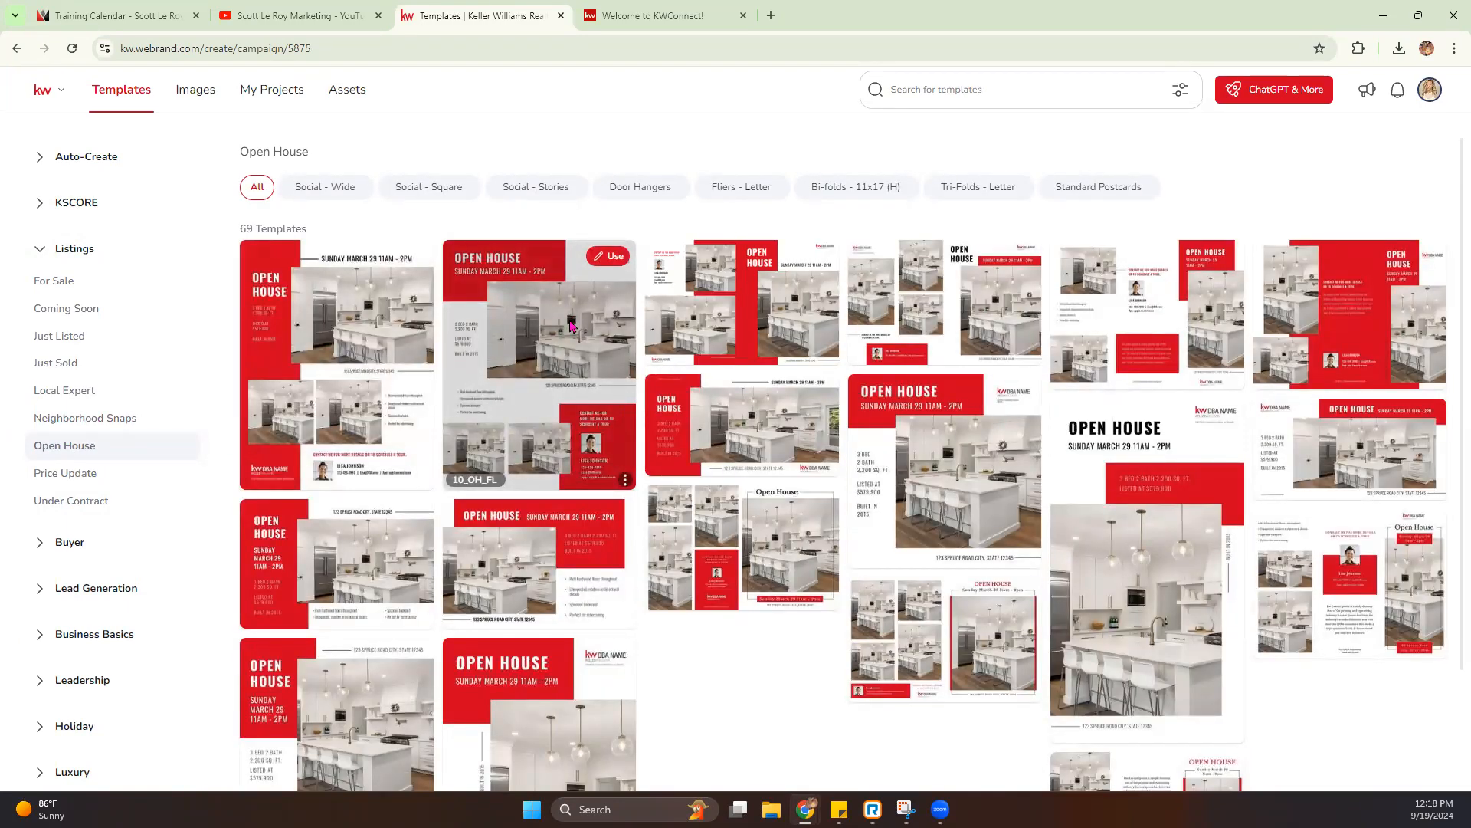
left_click(77, 337)
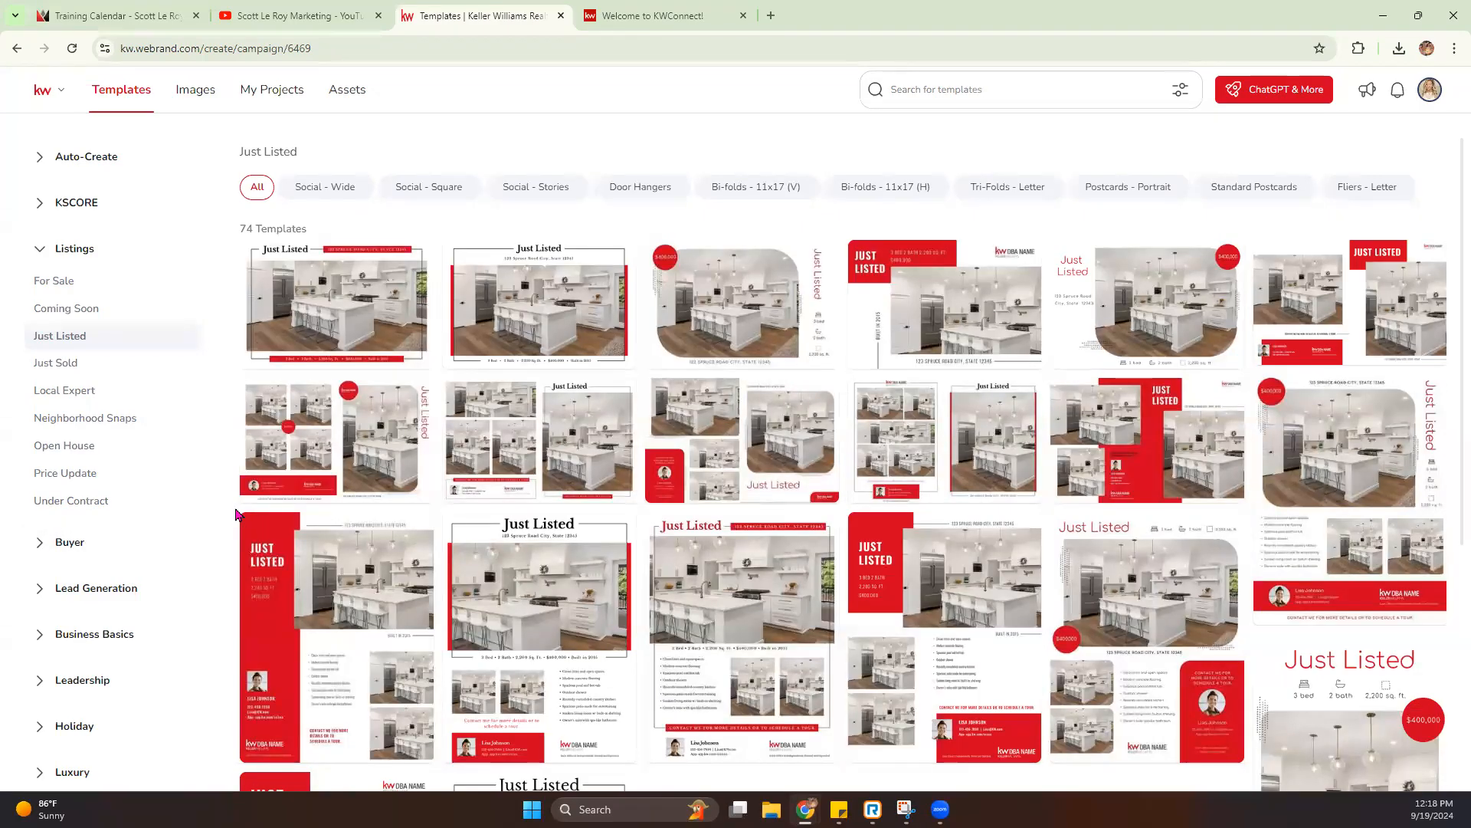
left_click(37, 248)
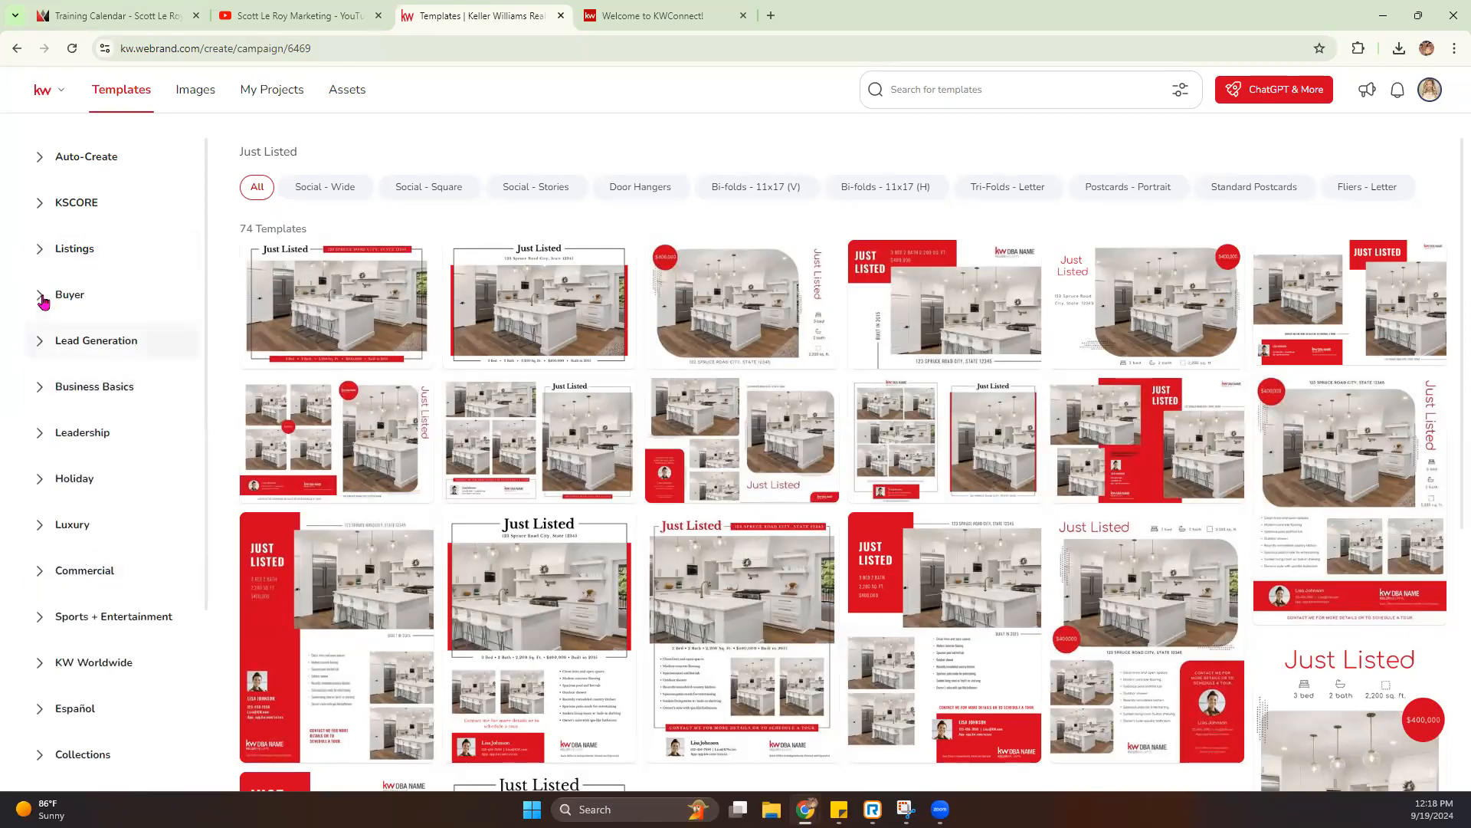
left_click(39, 249)
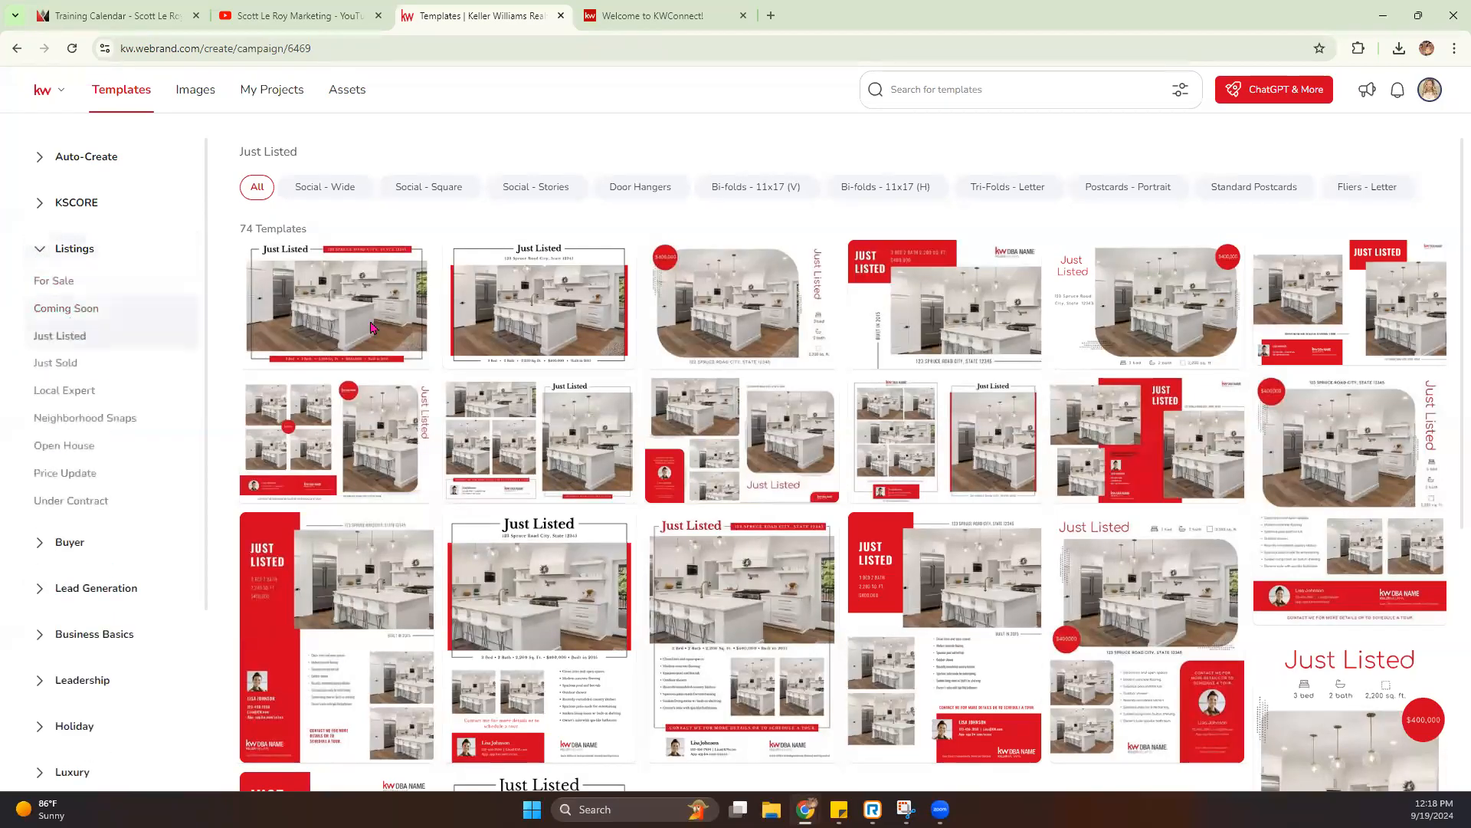
- Filter the Just Listed templates to Door Hangers and preview both designs, including the back side of 03_JustListed_DH
left_click(660, 197)
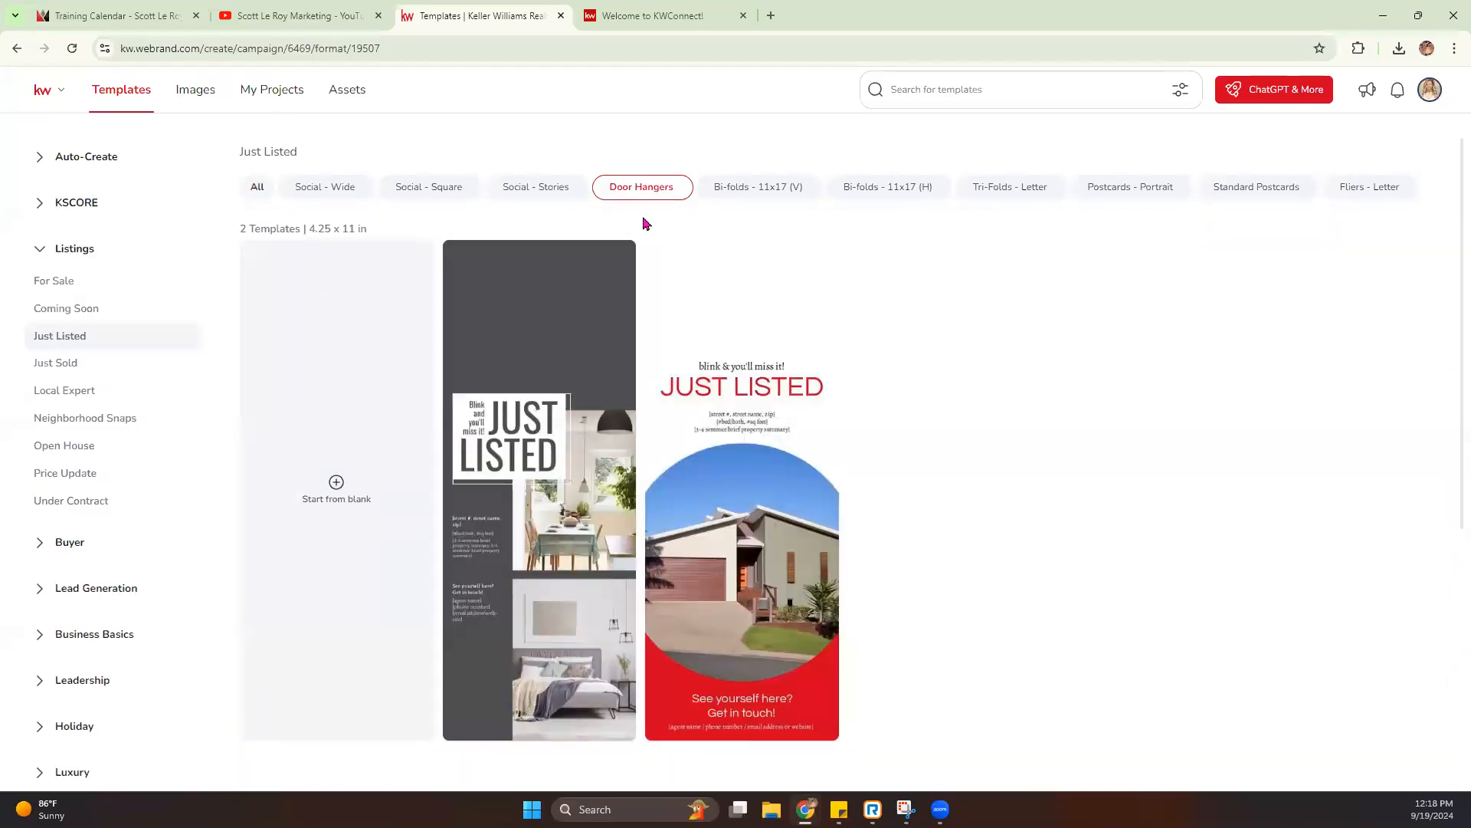
mouse_move(490, 609)
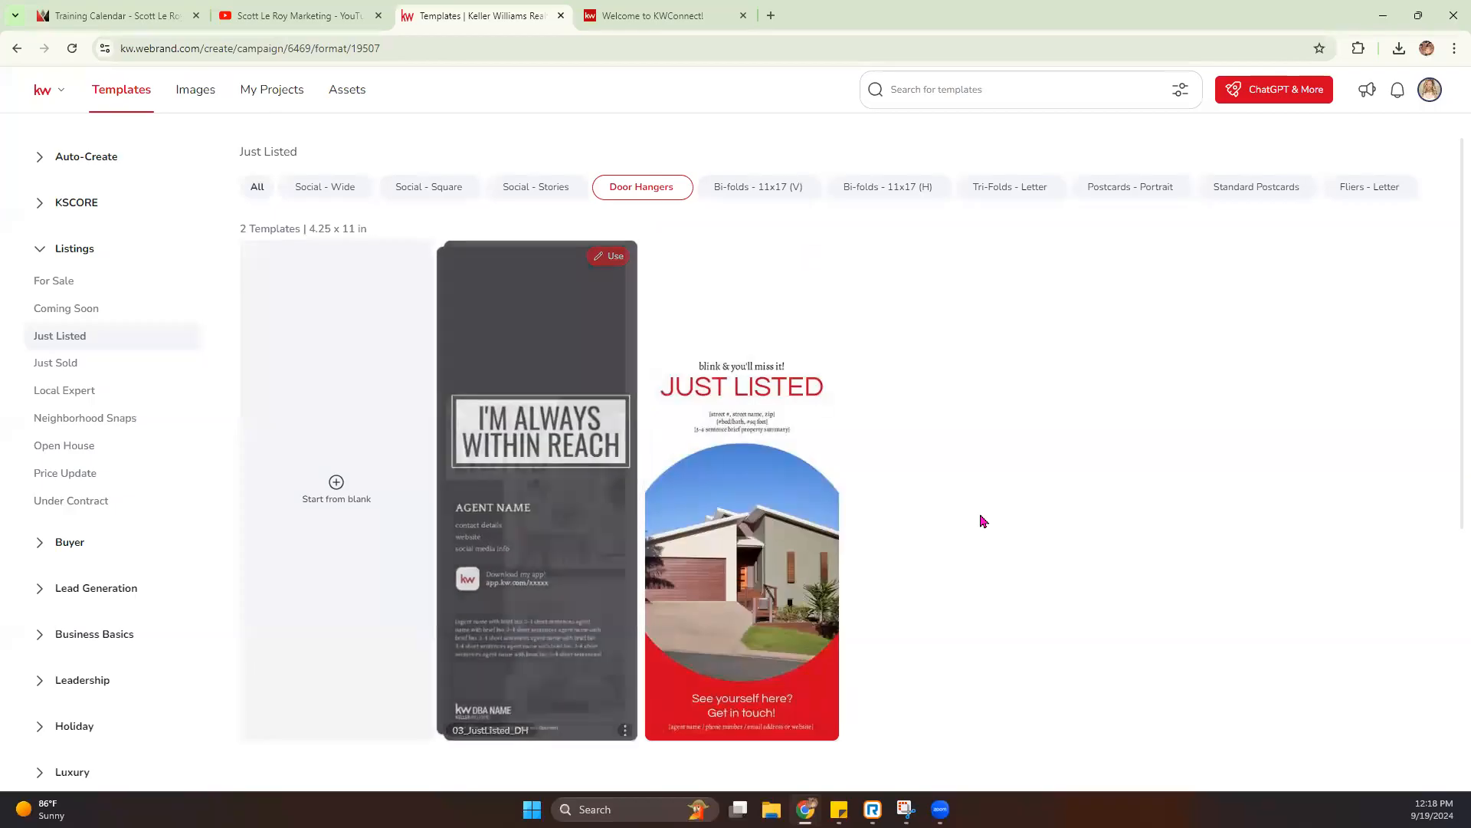
mouse_move(795, 554)
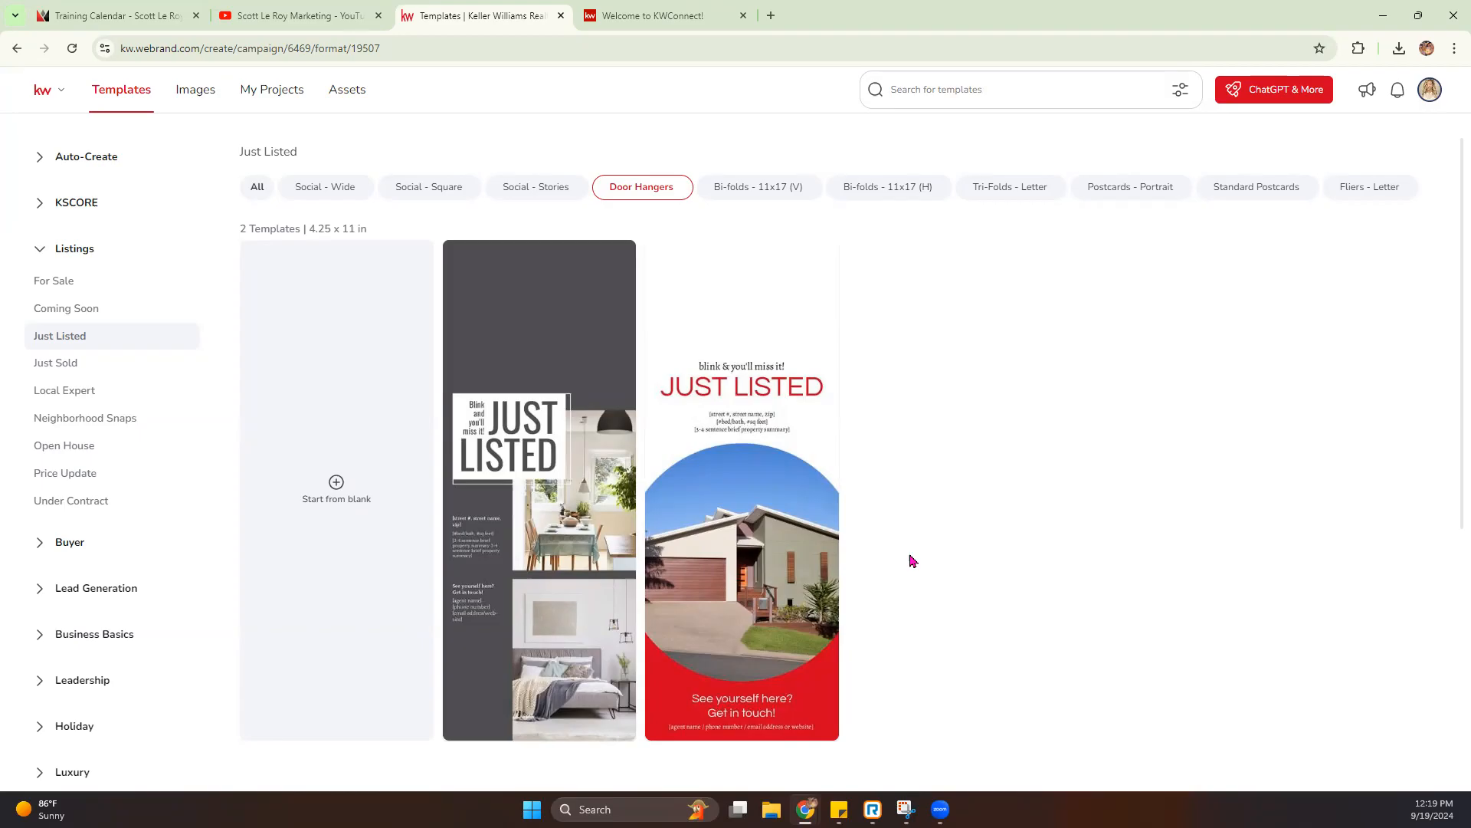
mouse_move(751, 459)
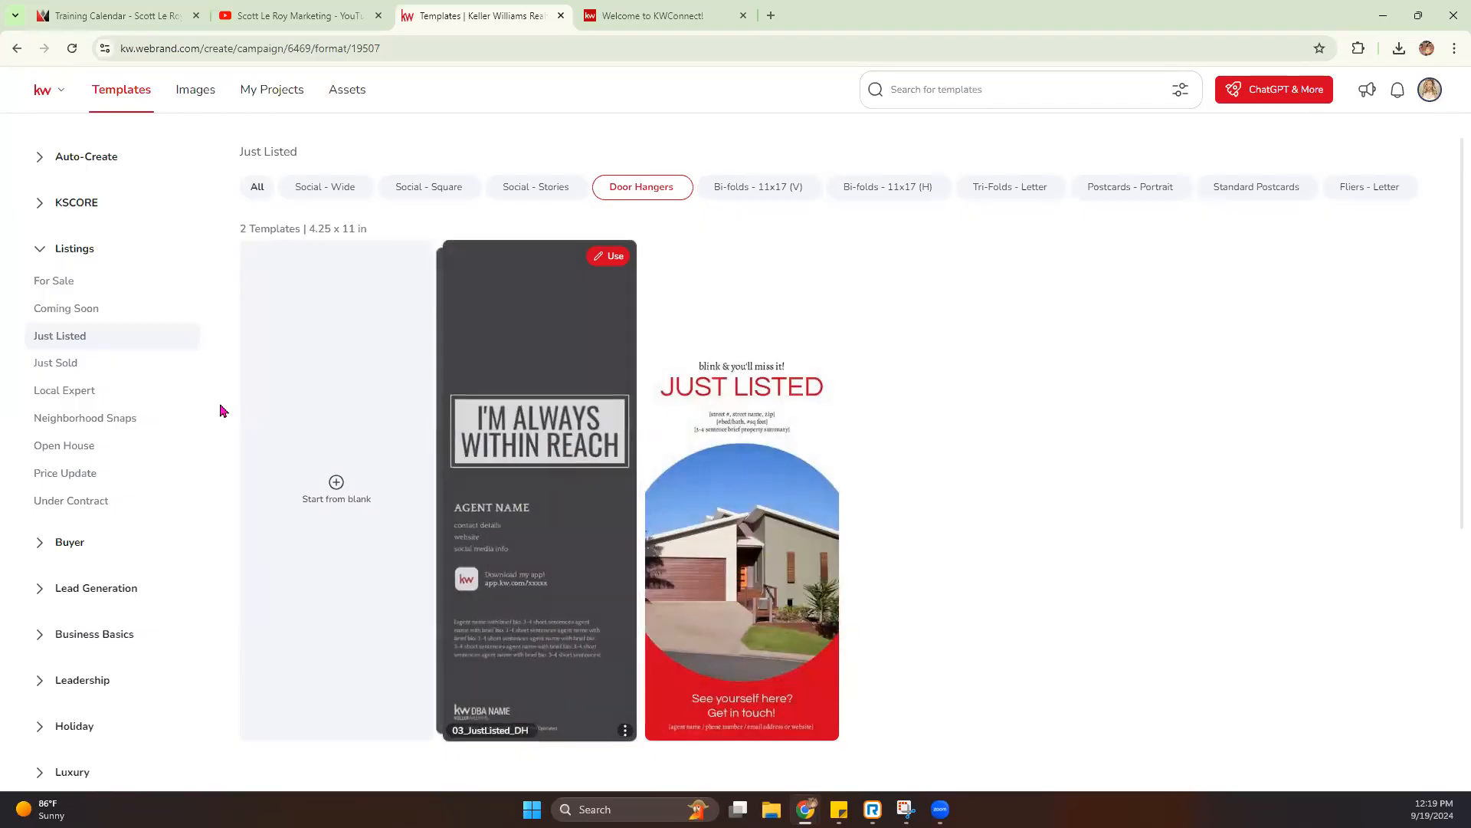
- Browse the Open House standard postcards and letter fliers, start a design from the 02_OH_FL flier, and skip the Pages Menu tip
left_click(69, 454)
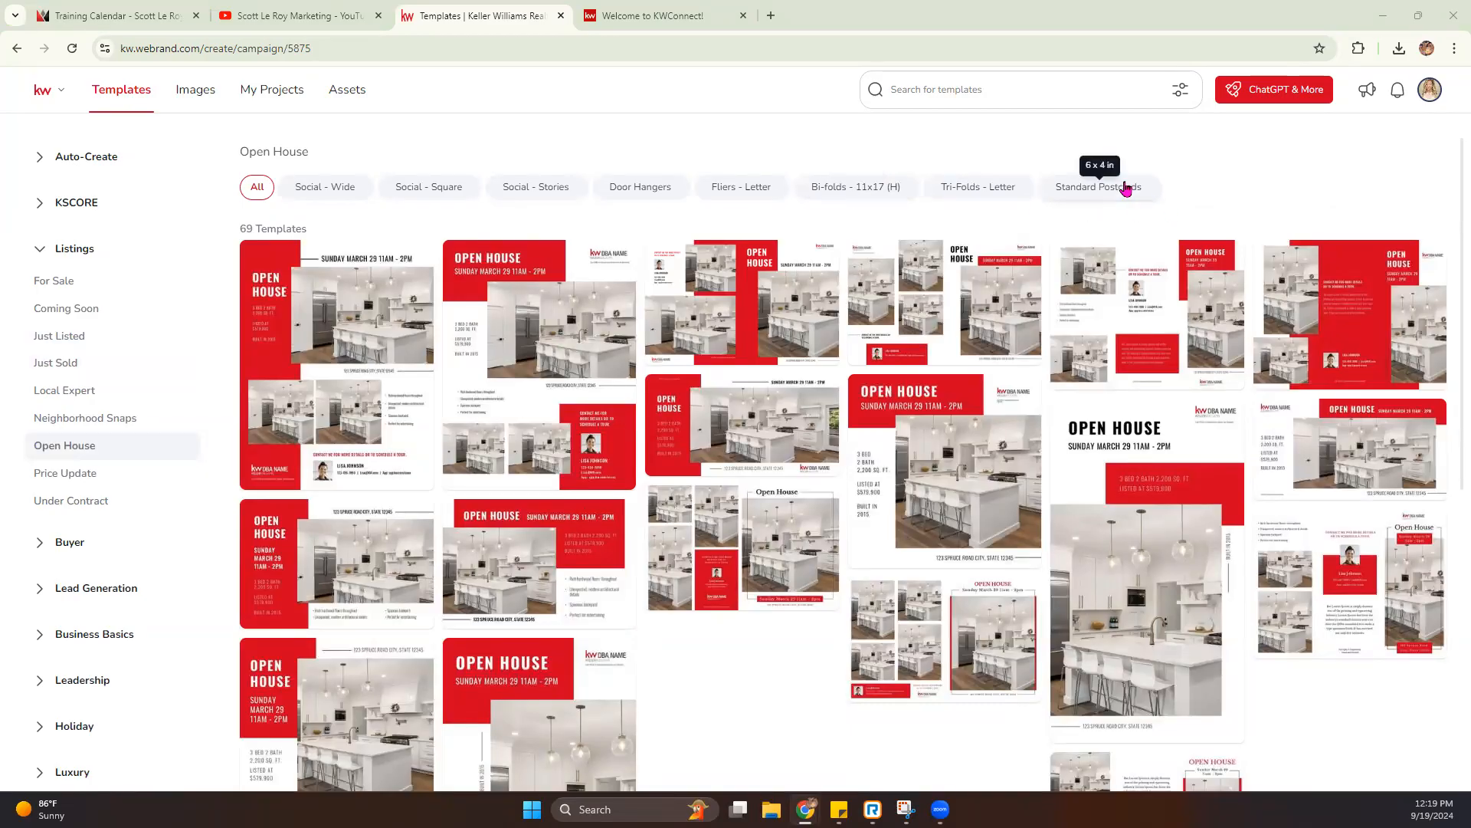
left_click(1063, 191)
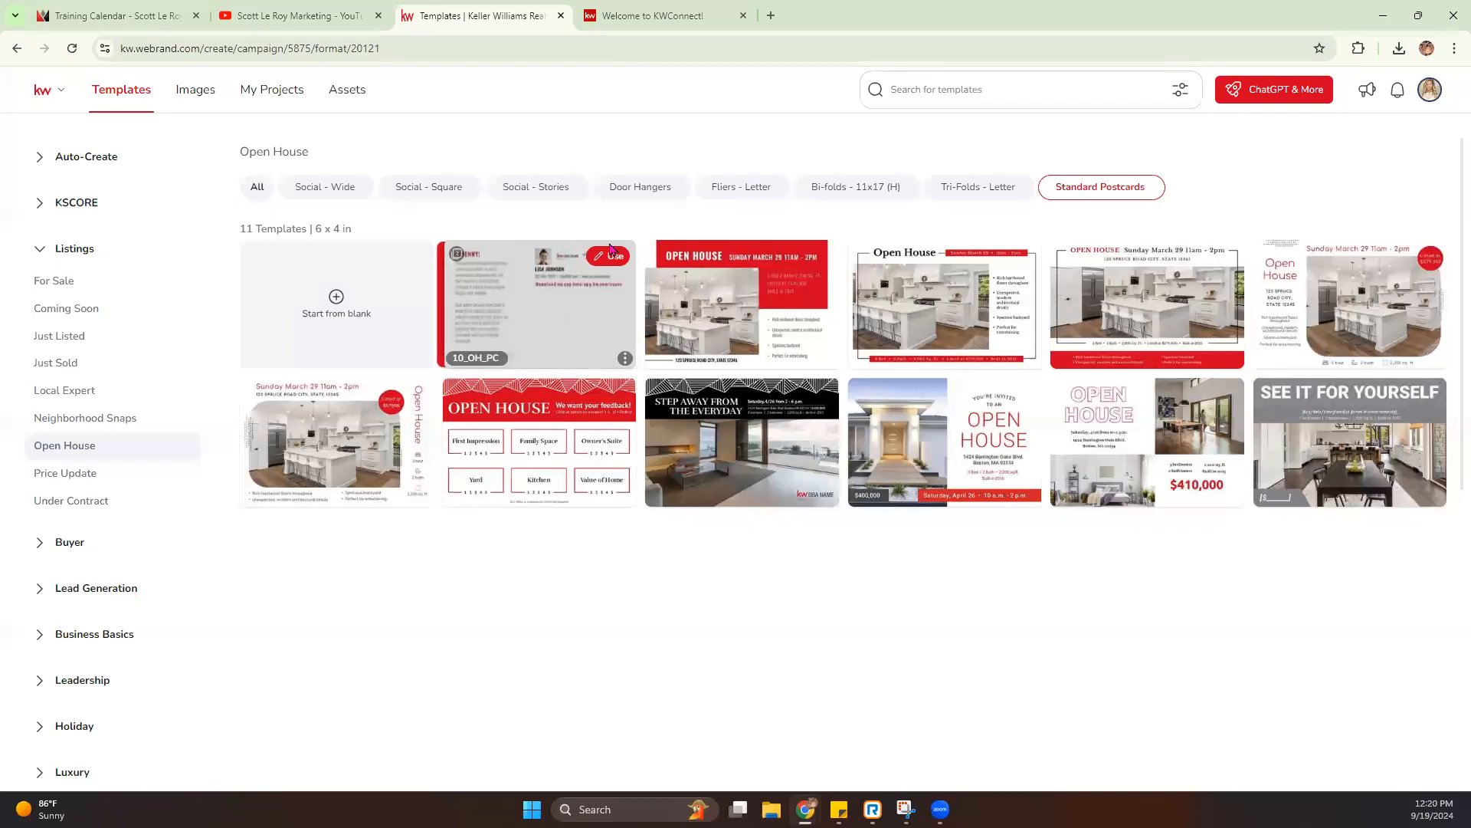
left_click(740, 201)
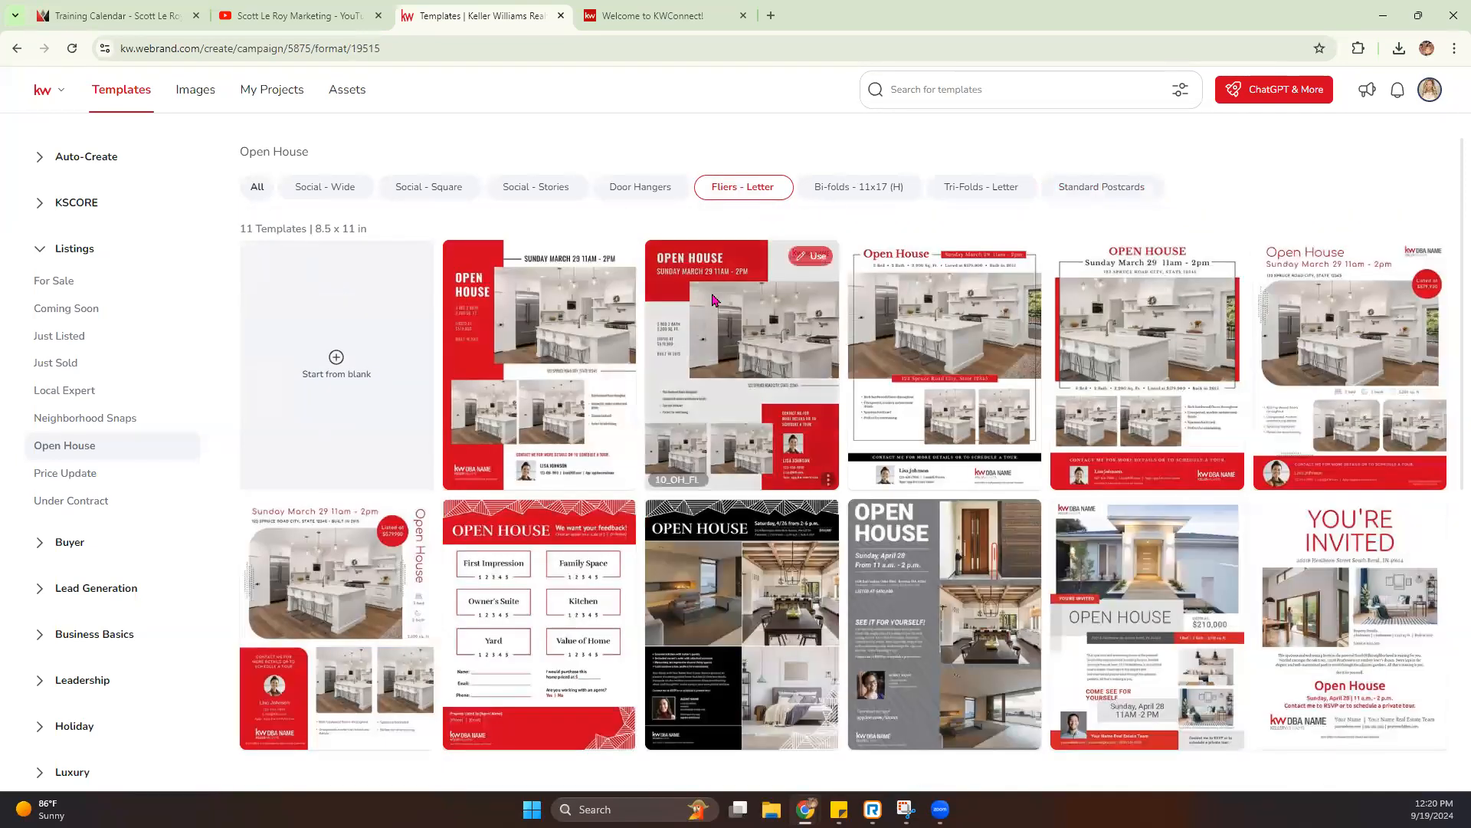
scroll(797, 368, "down", 1)
mouse_move(1068, 534)
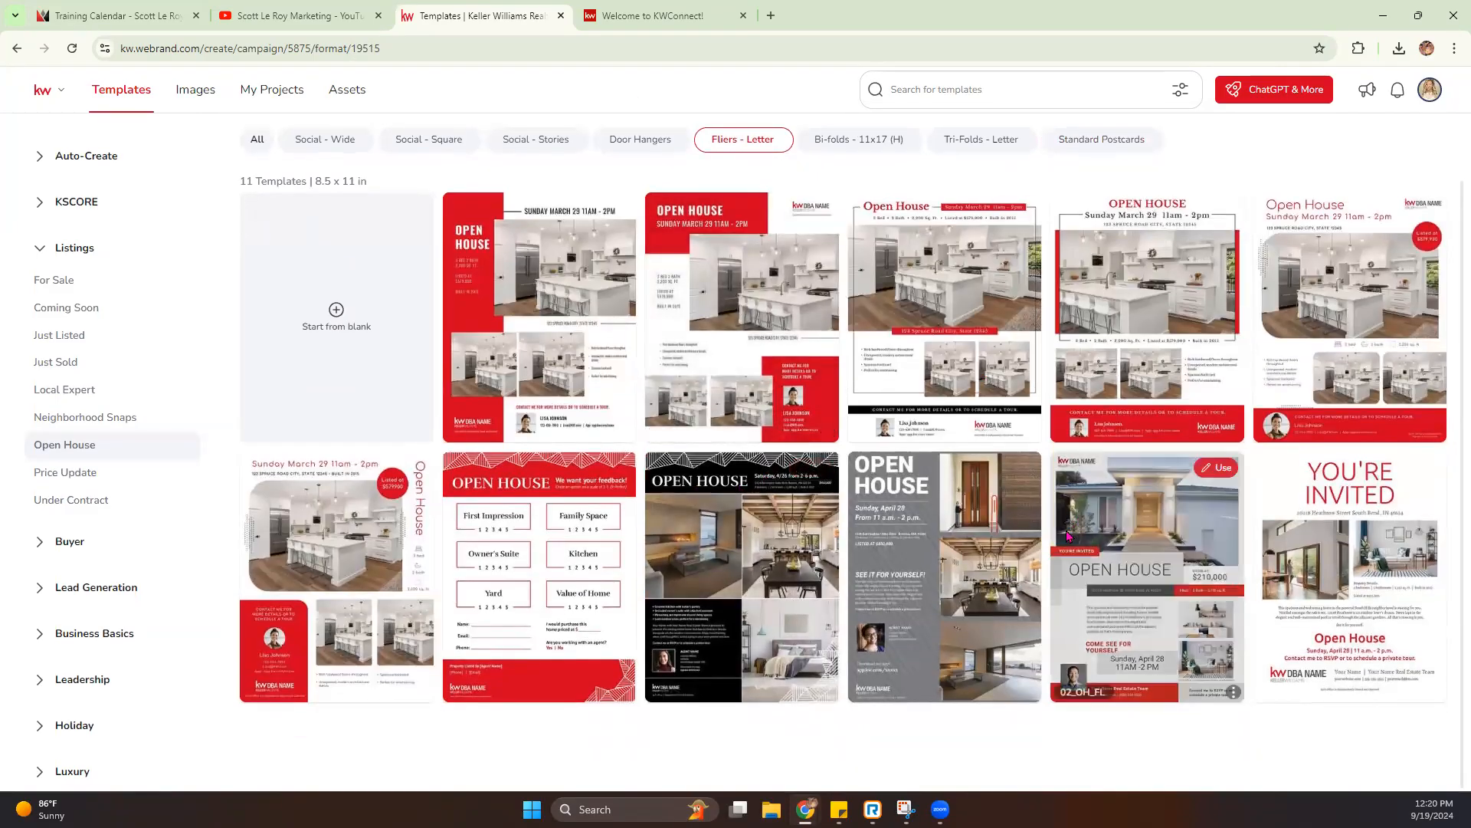
left_click(1223, 469)
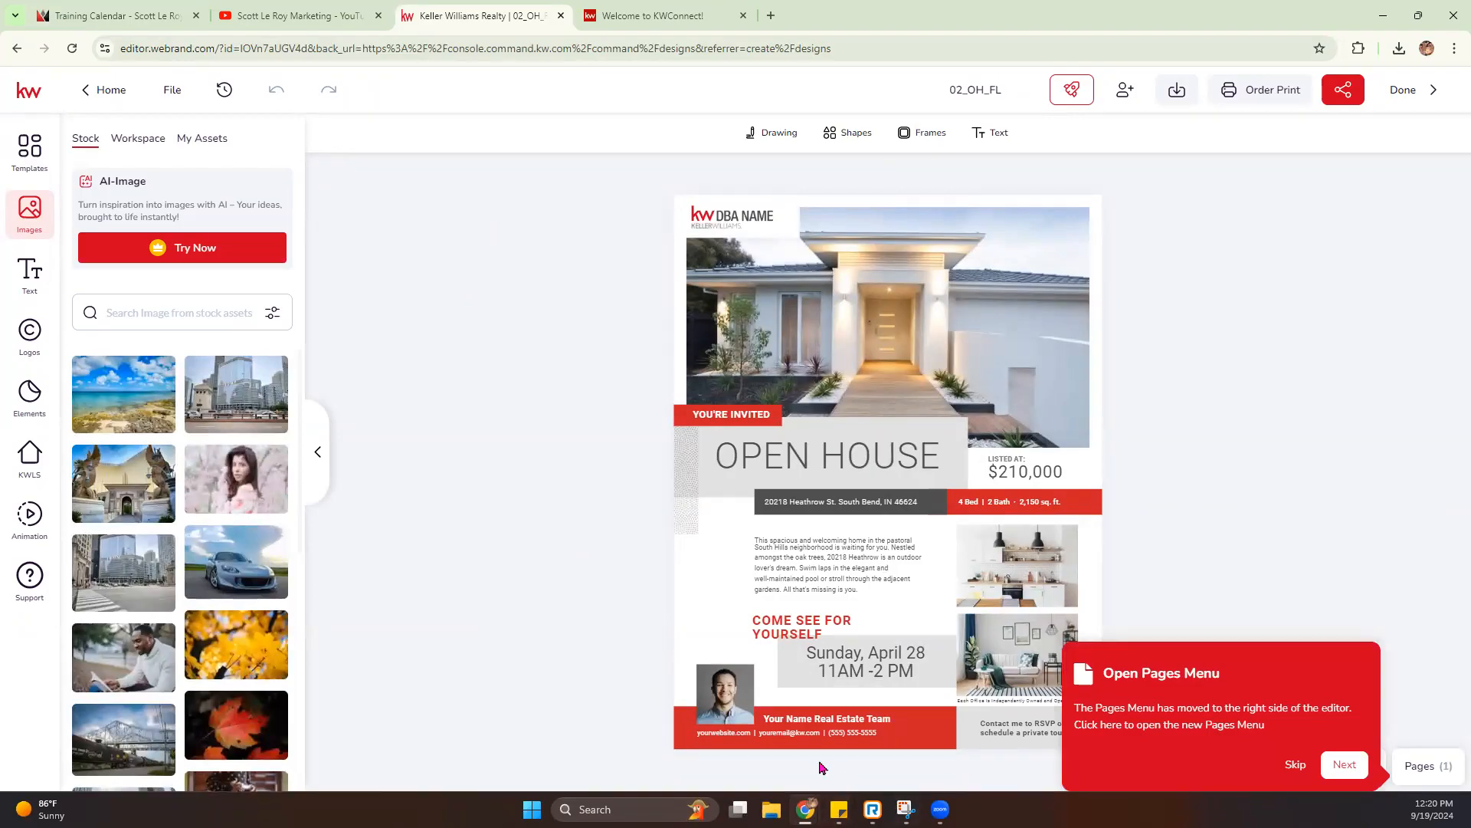
left_click(1296, 765)
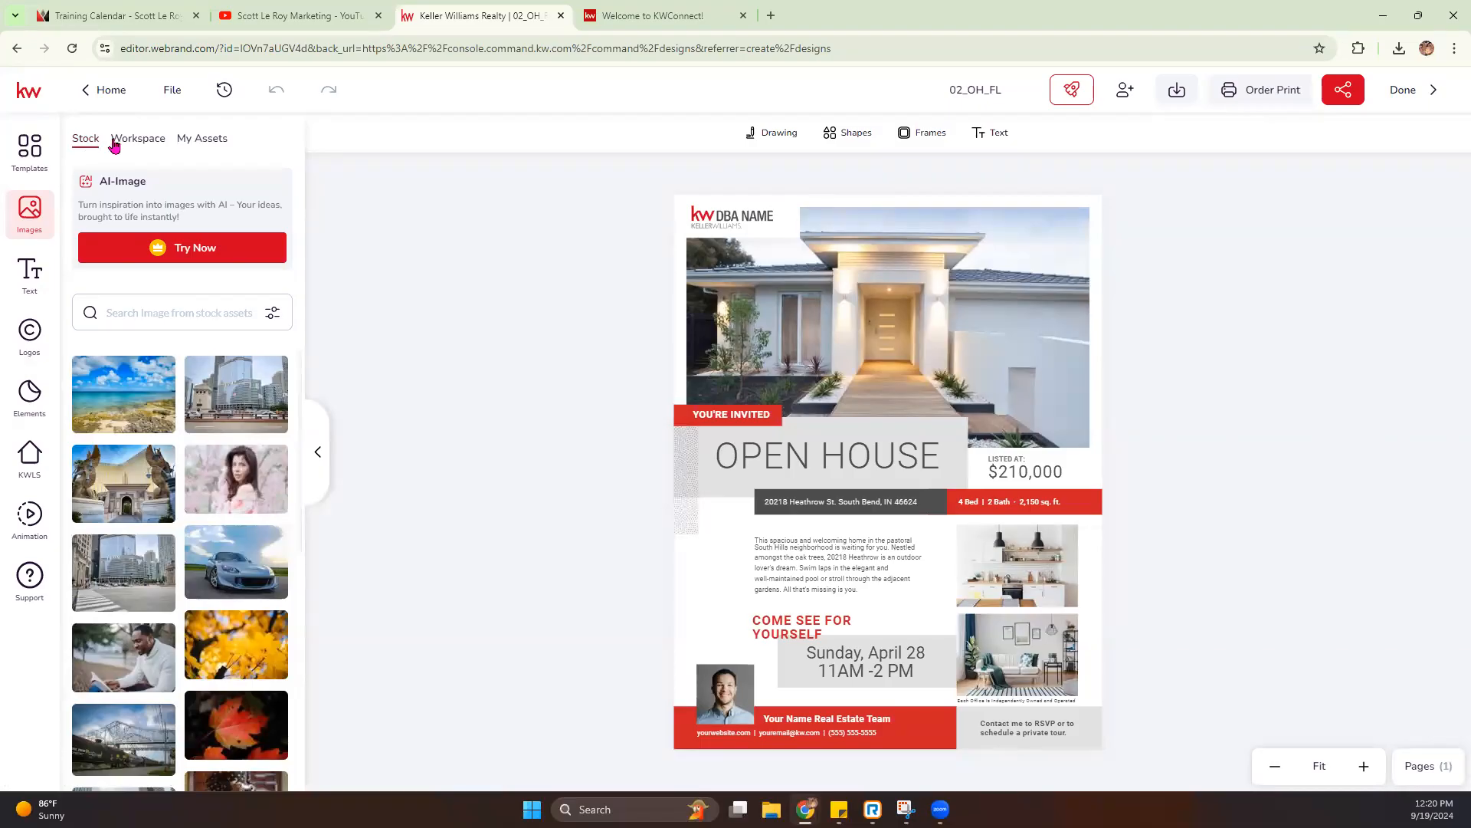
- Examine the Workspace image folders and pictures, as well as the personal images in My Assets
left_click(140, 145)
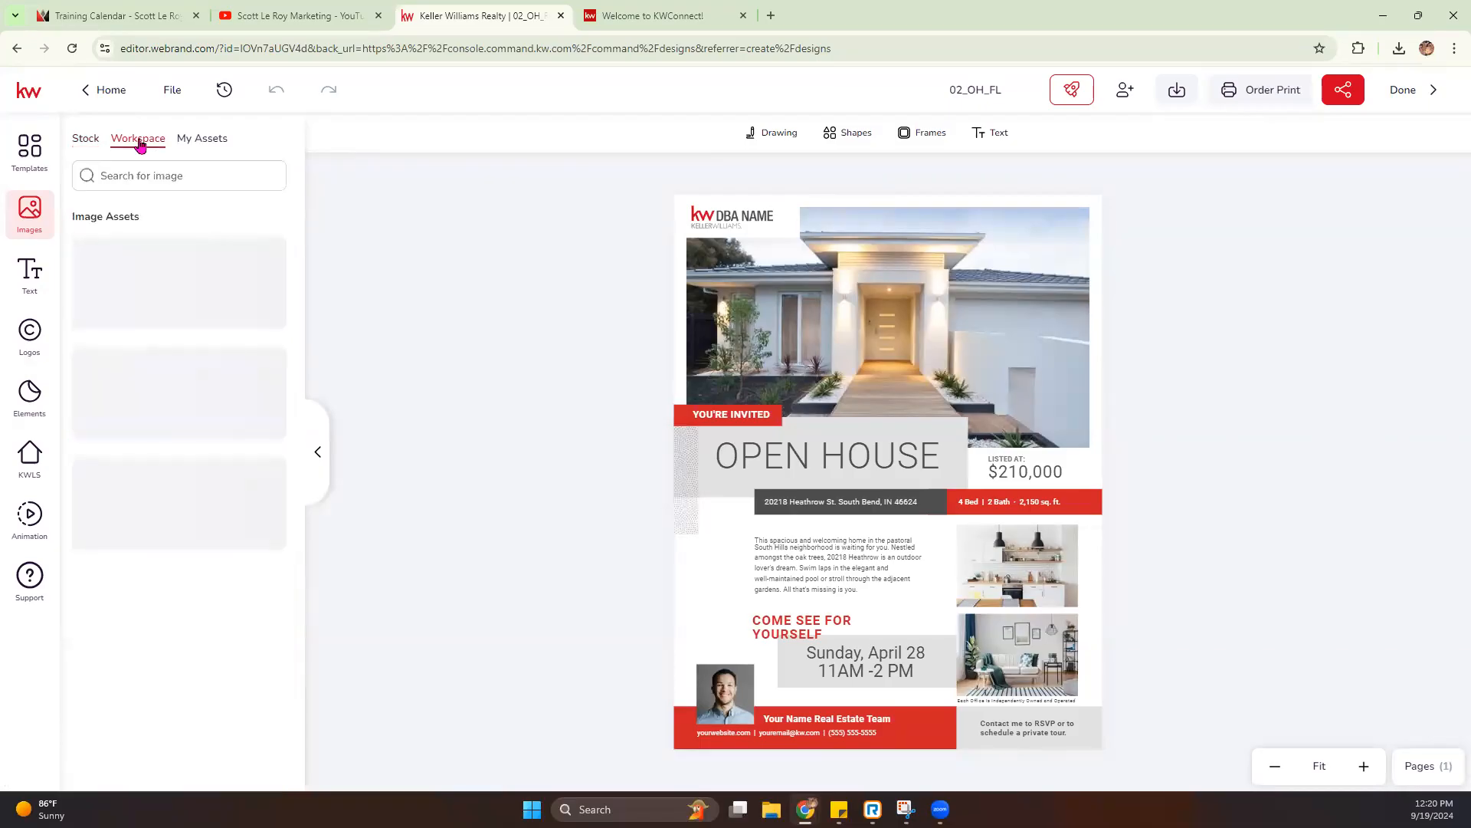
scroll(184, 452, "down", 5)
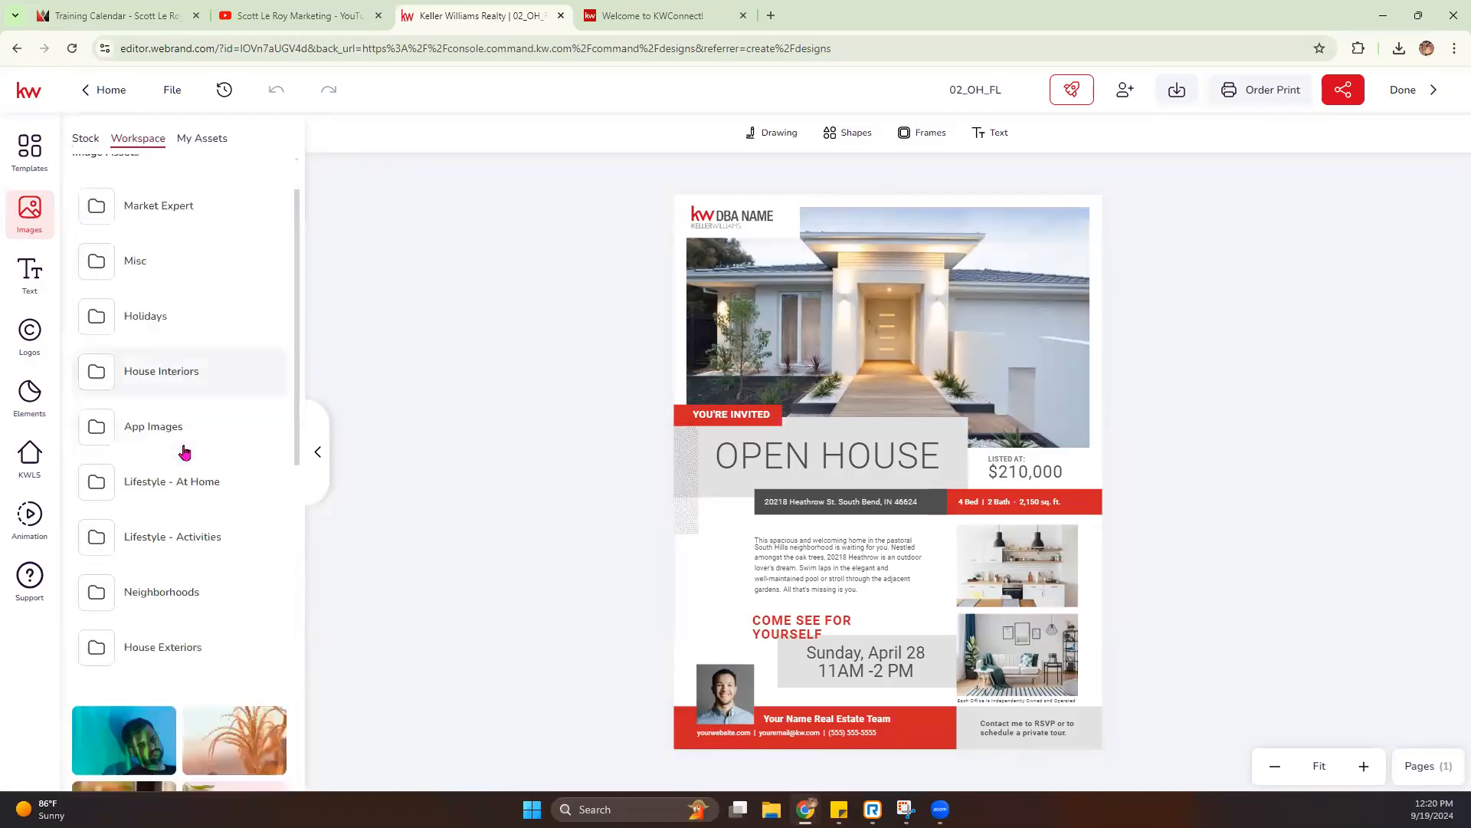
mouse_move(184, 453)
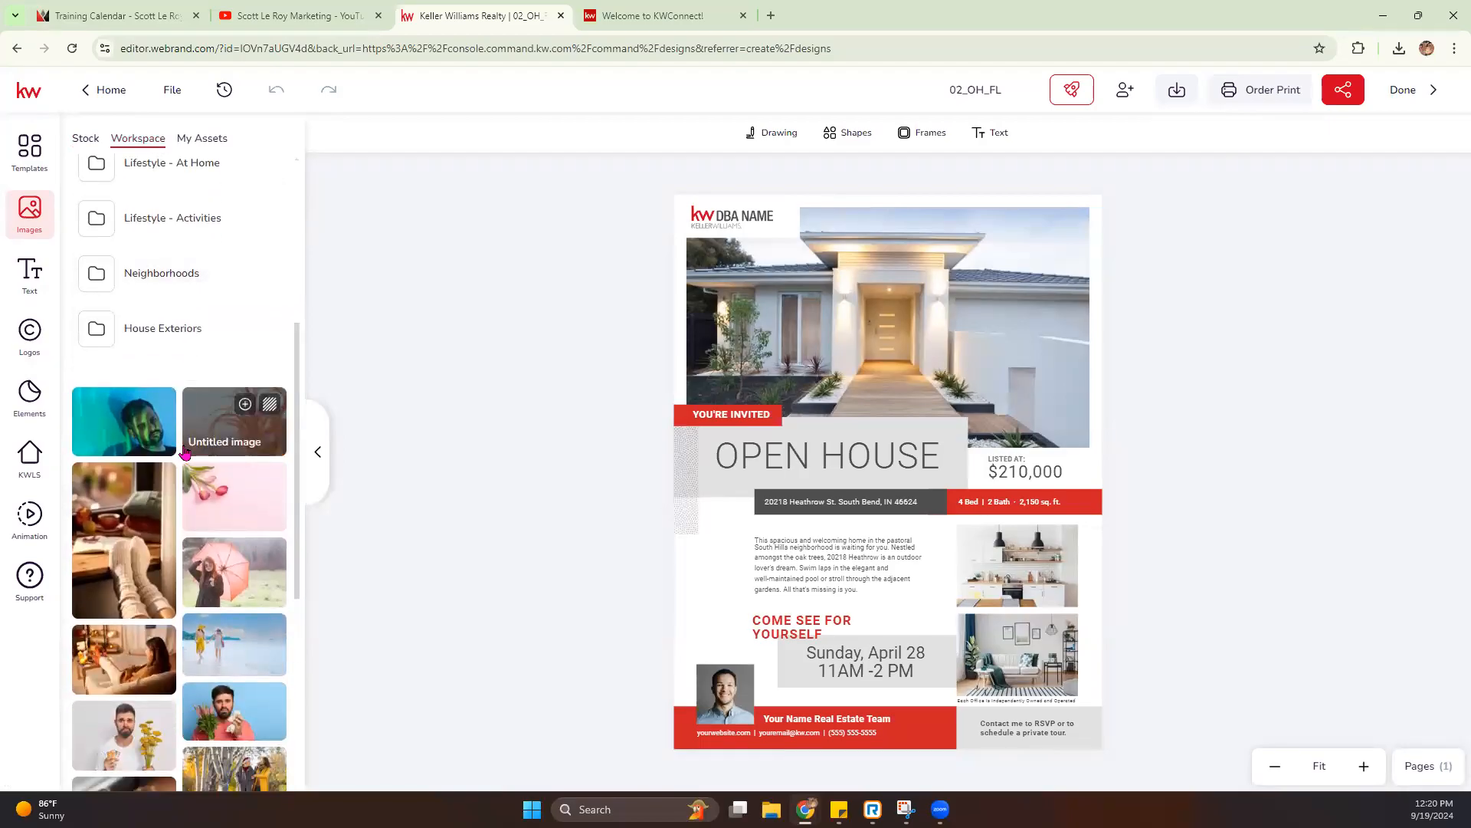
scroll(185, 452, "down", 3)
scroll(145, 304, "up", 4)
scroll(149, 274, "up", 3)
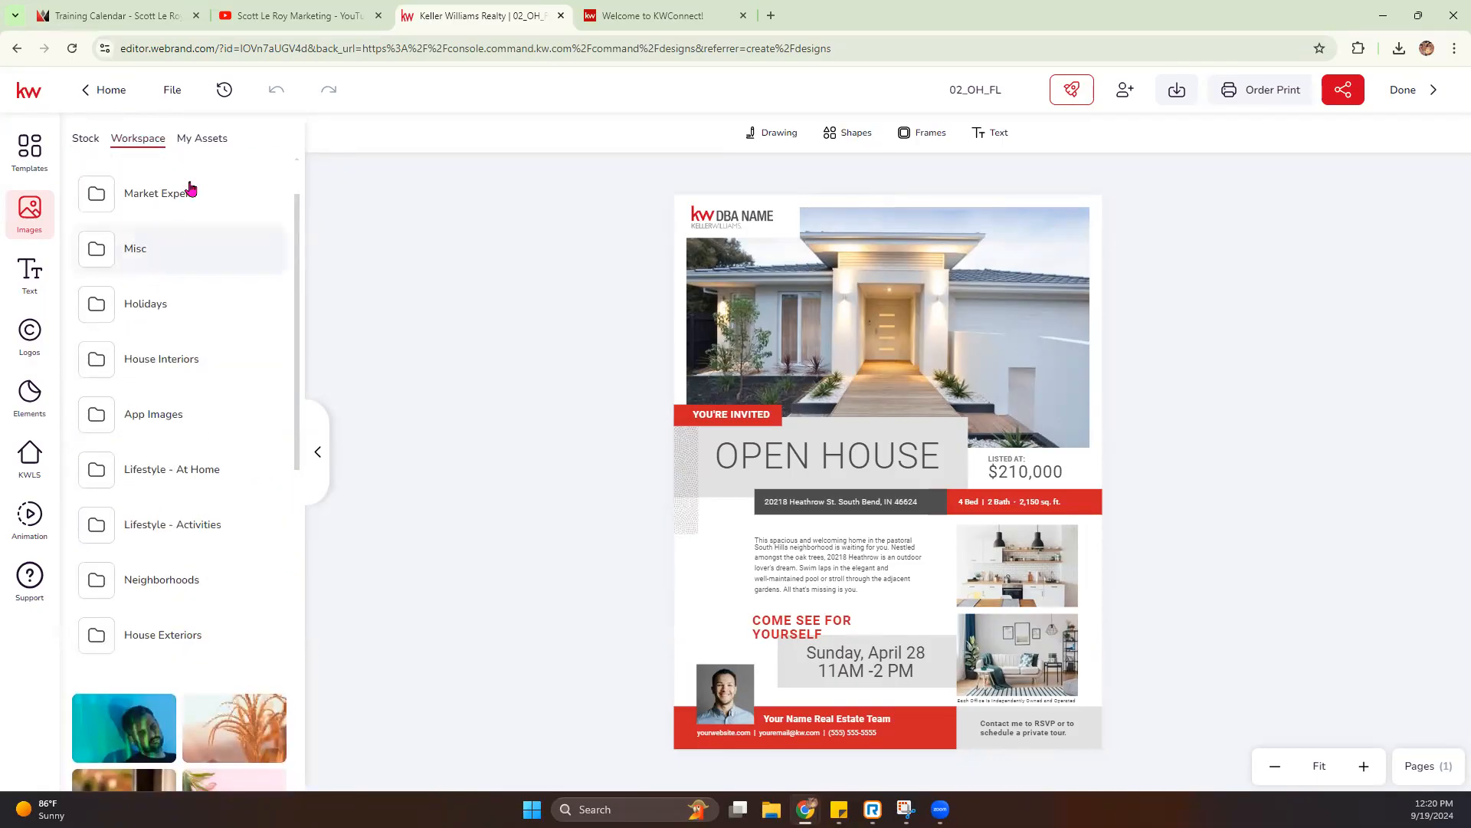
left_click(203, 144)
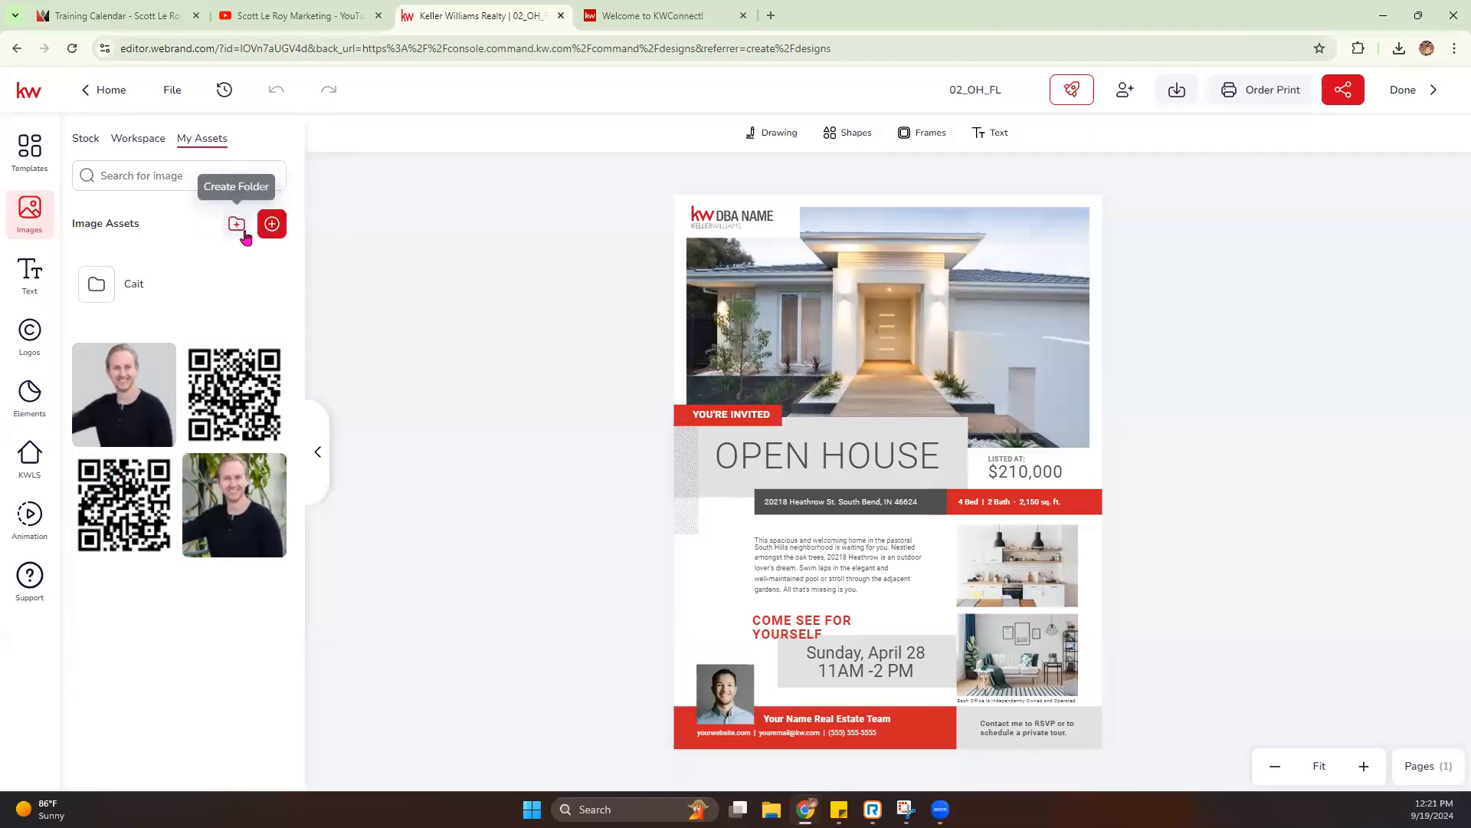
- Add a Title text box to the flier, move it over the house photo, and delete it
left_click(22, 279)
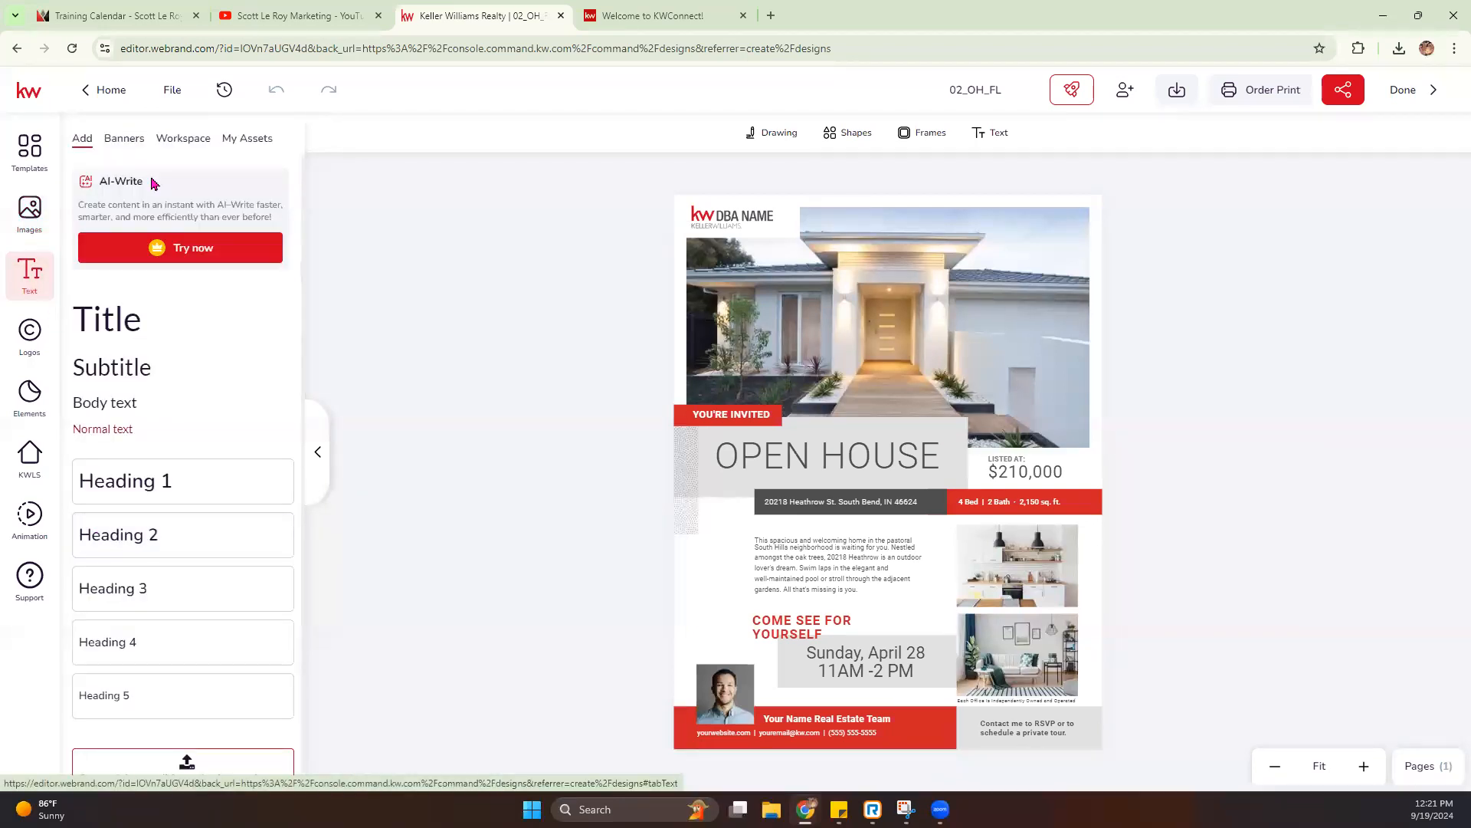
left_click(150, 330)
left_click_drag(863, 443, 860, 330)
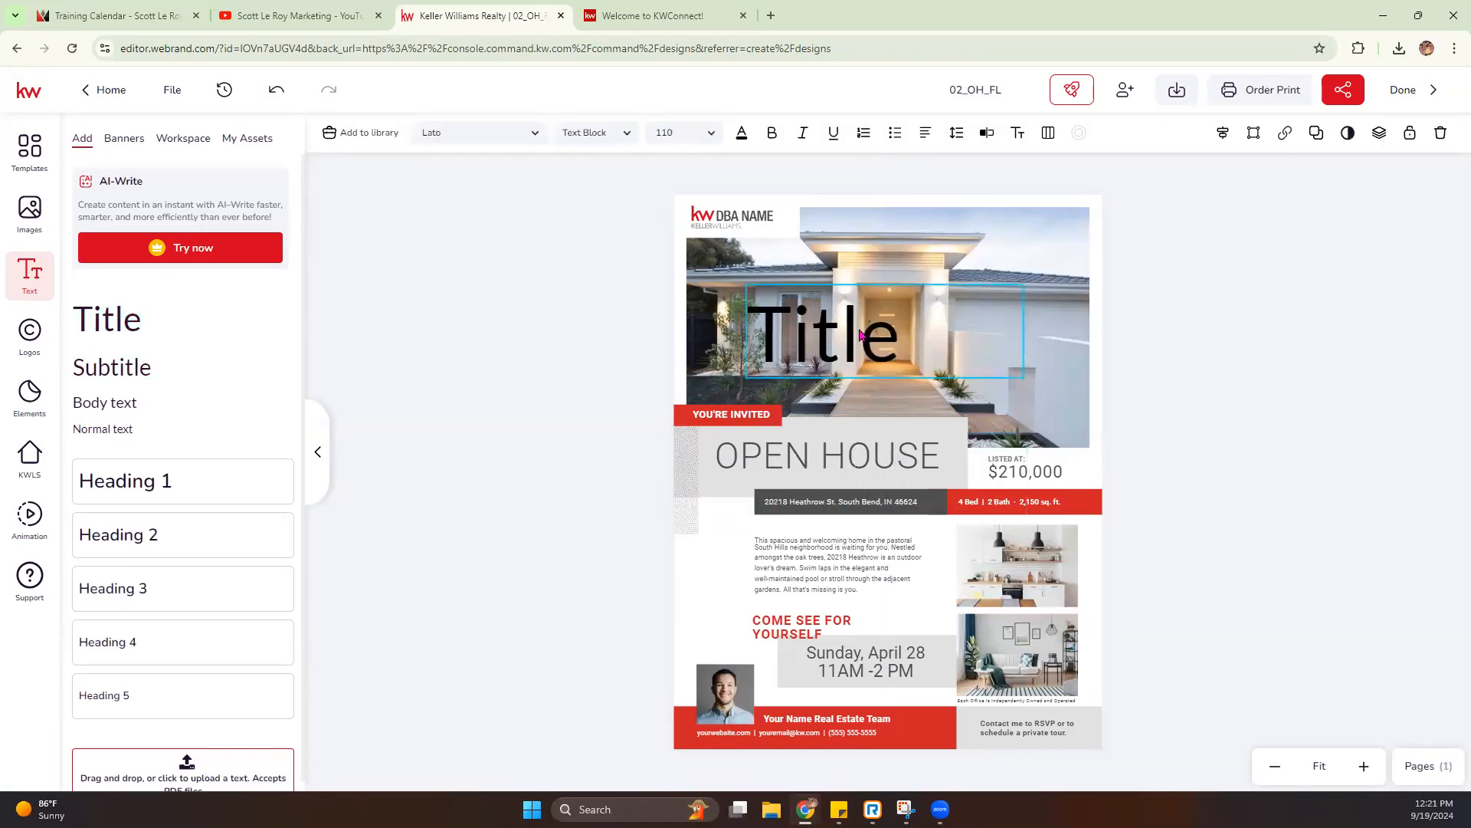
key("Delete")
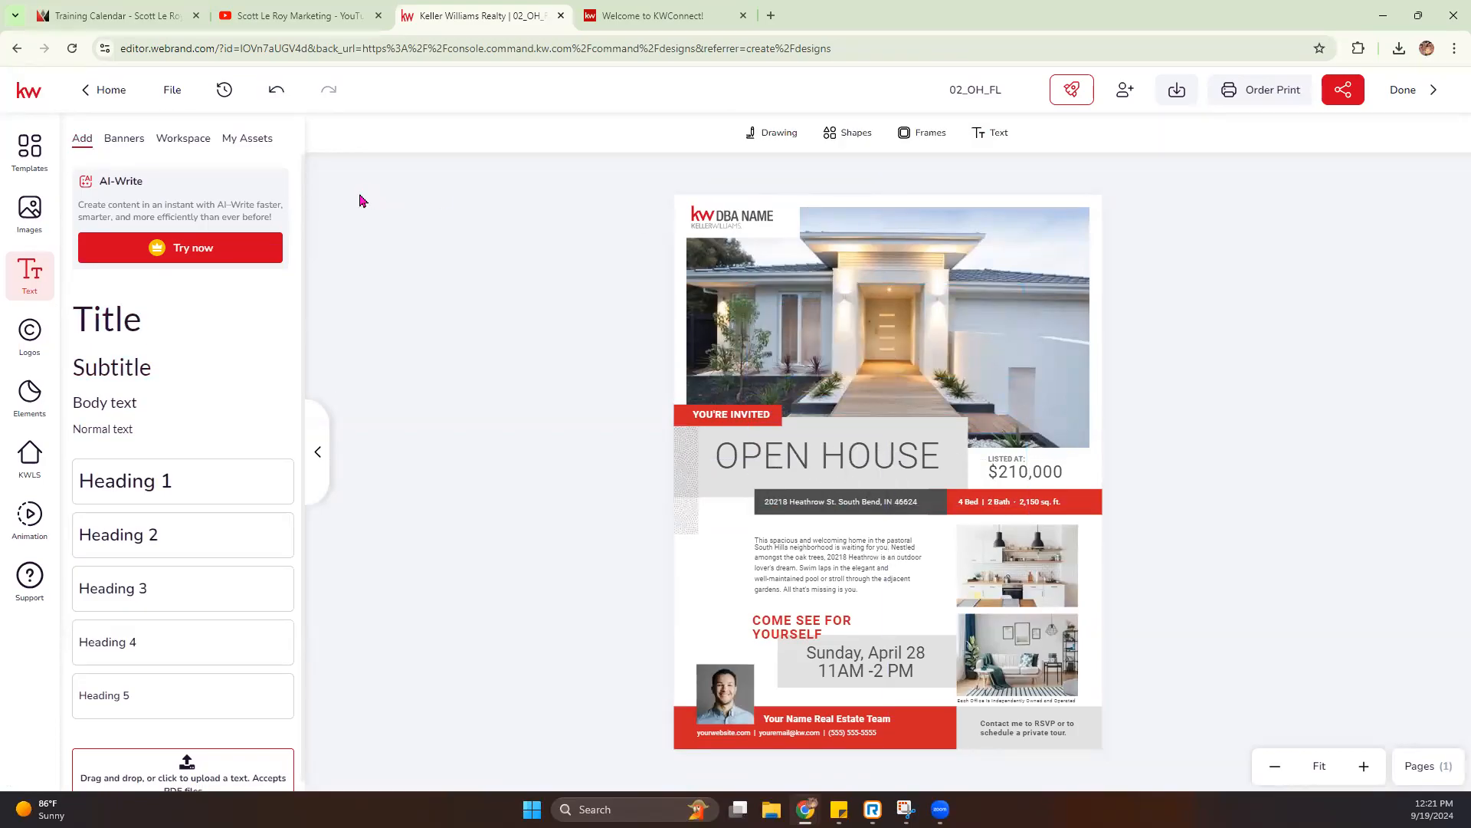
- Examine the text banners, Workspace text assets and My Assets text, and open the Workspace logo assets
left_click(127, 140)
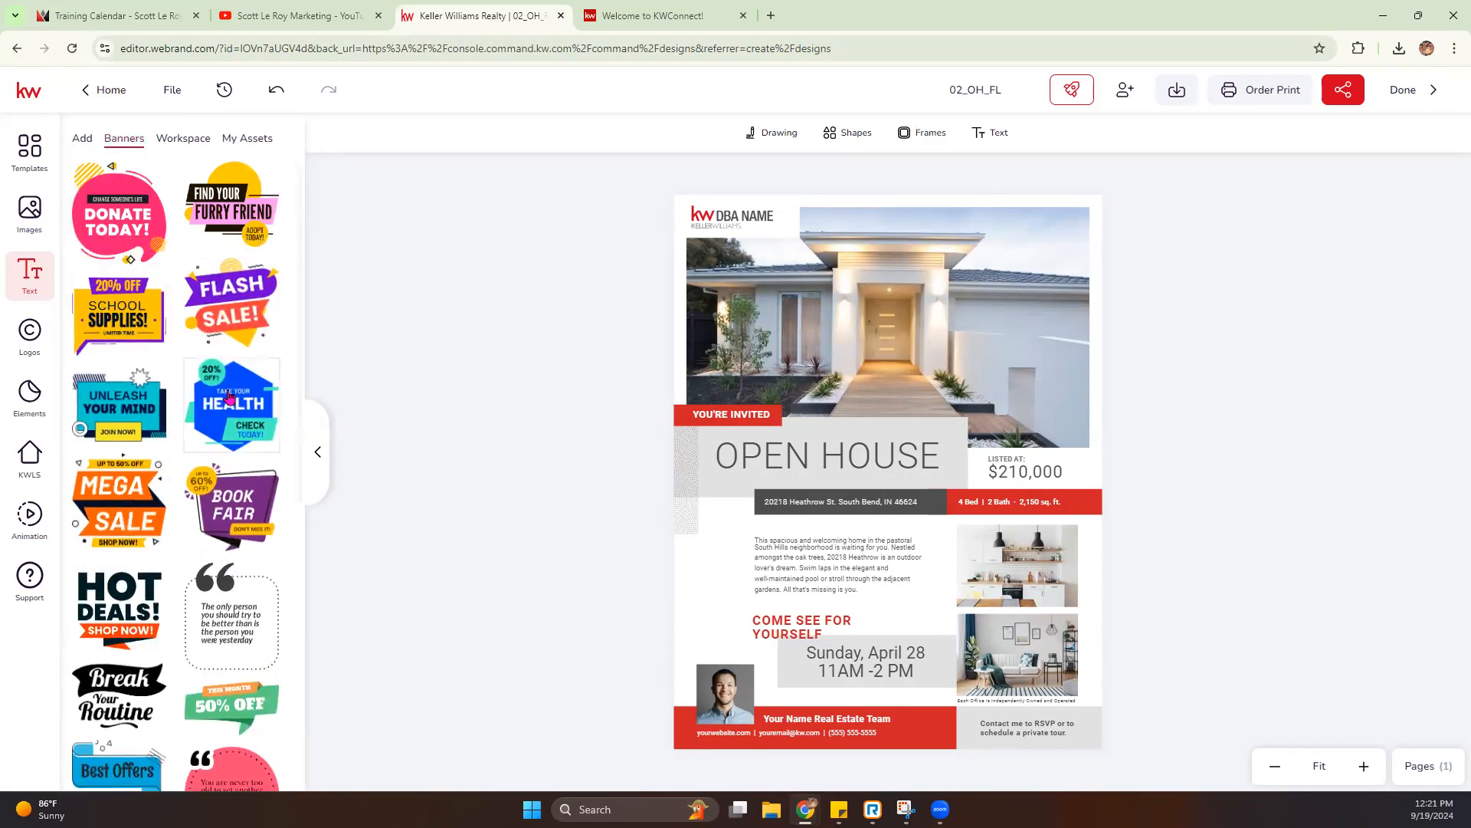
left_click(179, 142)
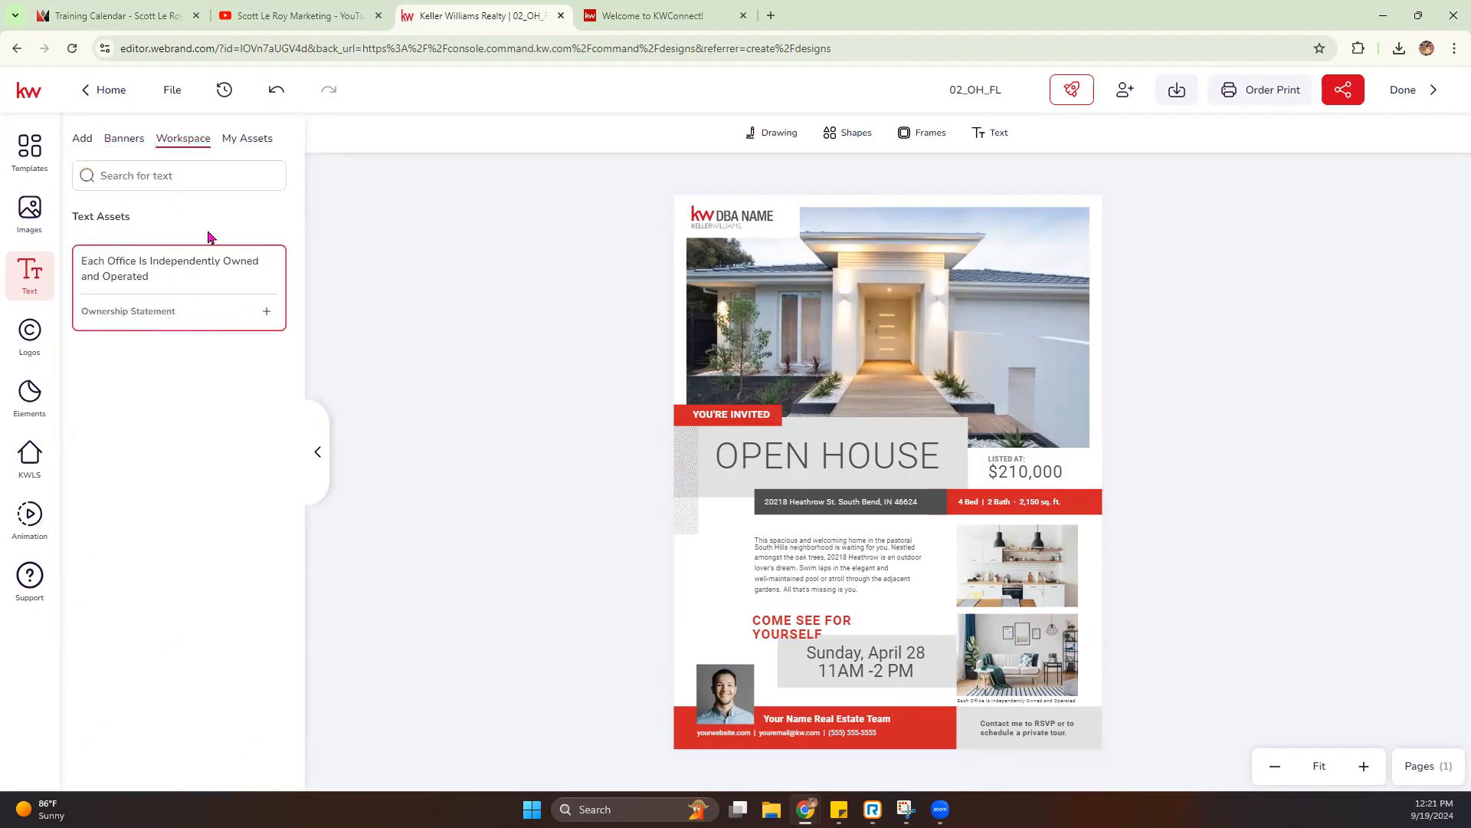
left_click(247, 140)
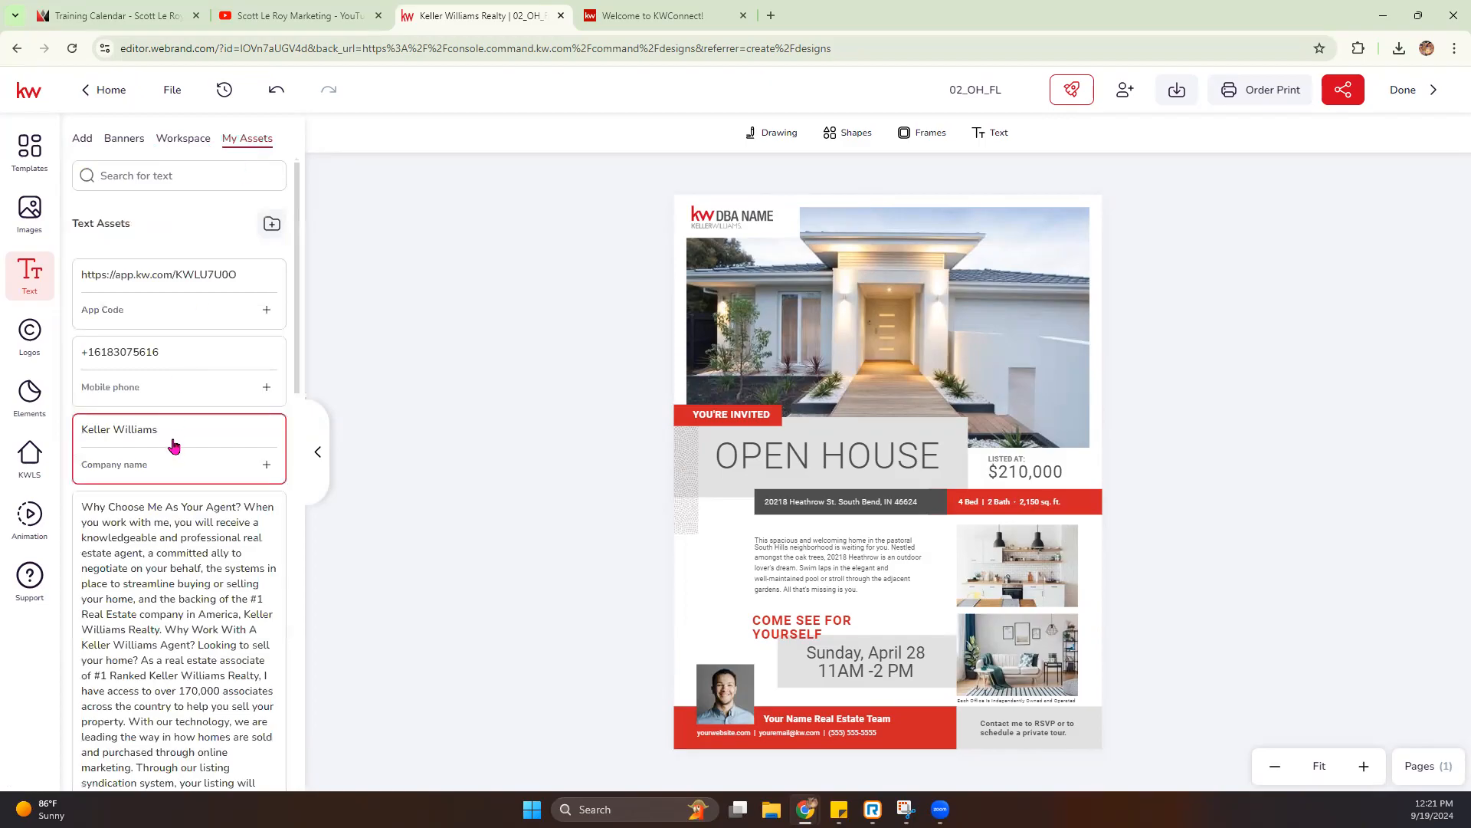
left_click(32, 339)
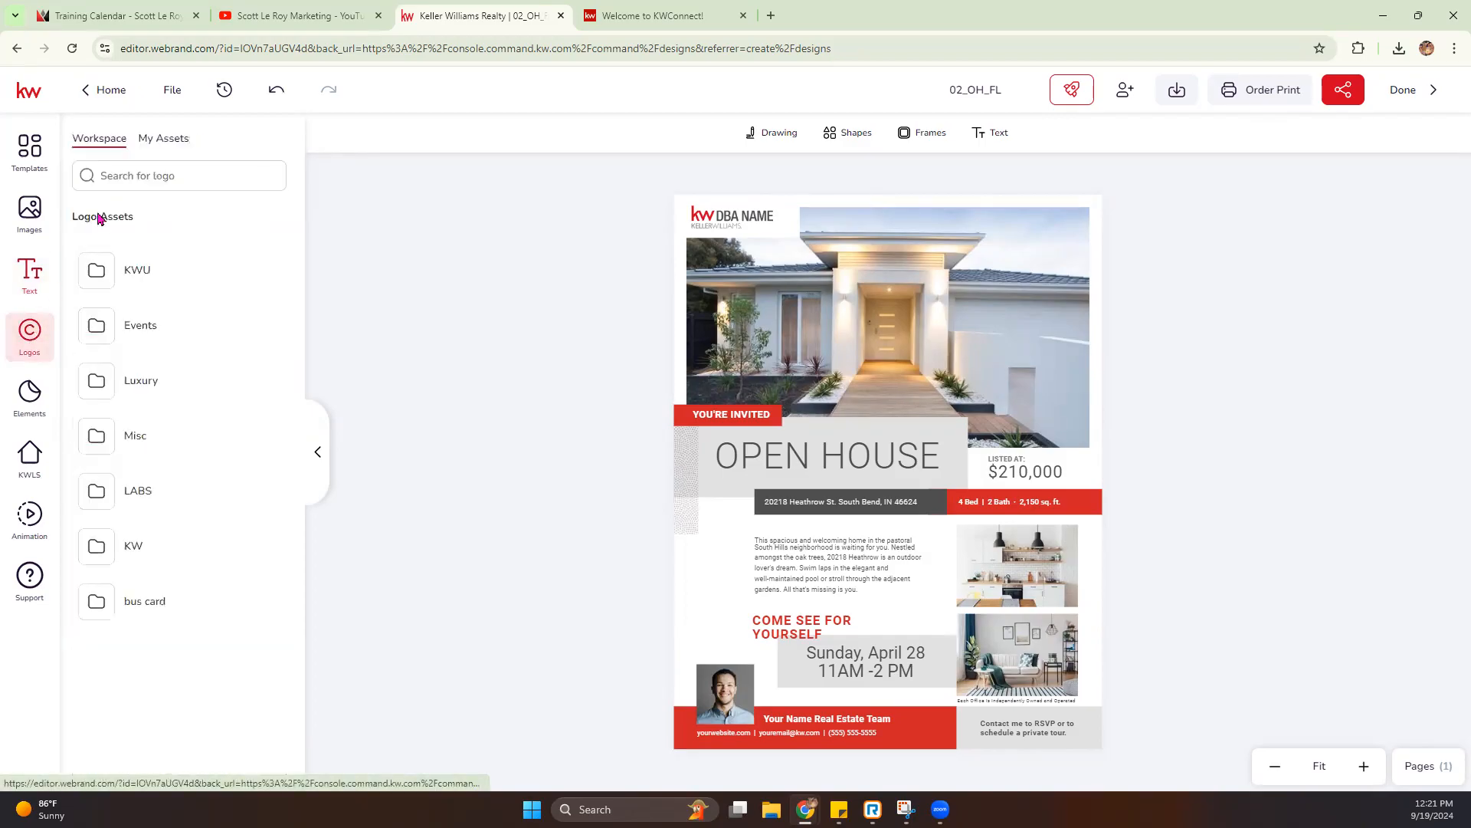
- Look through the personal logo assets, the stock elements, the KW listing search and the element animations
left_click(175, 139)
left_click(30, 399)
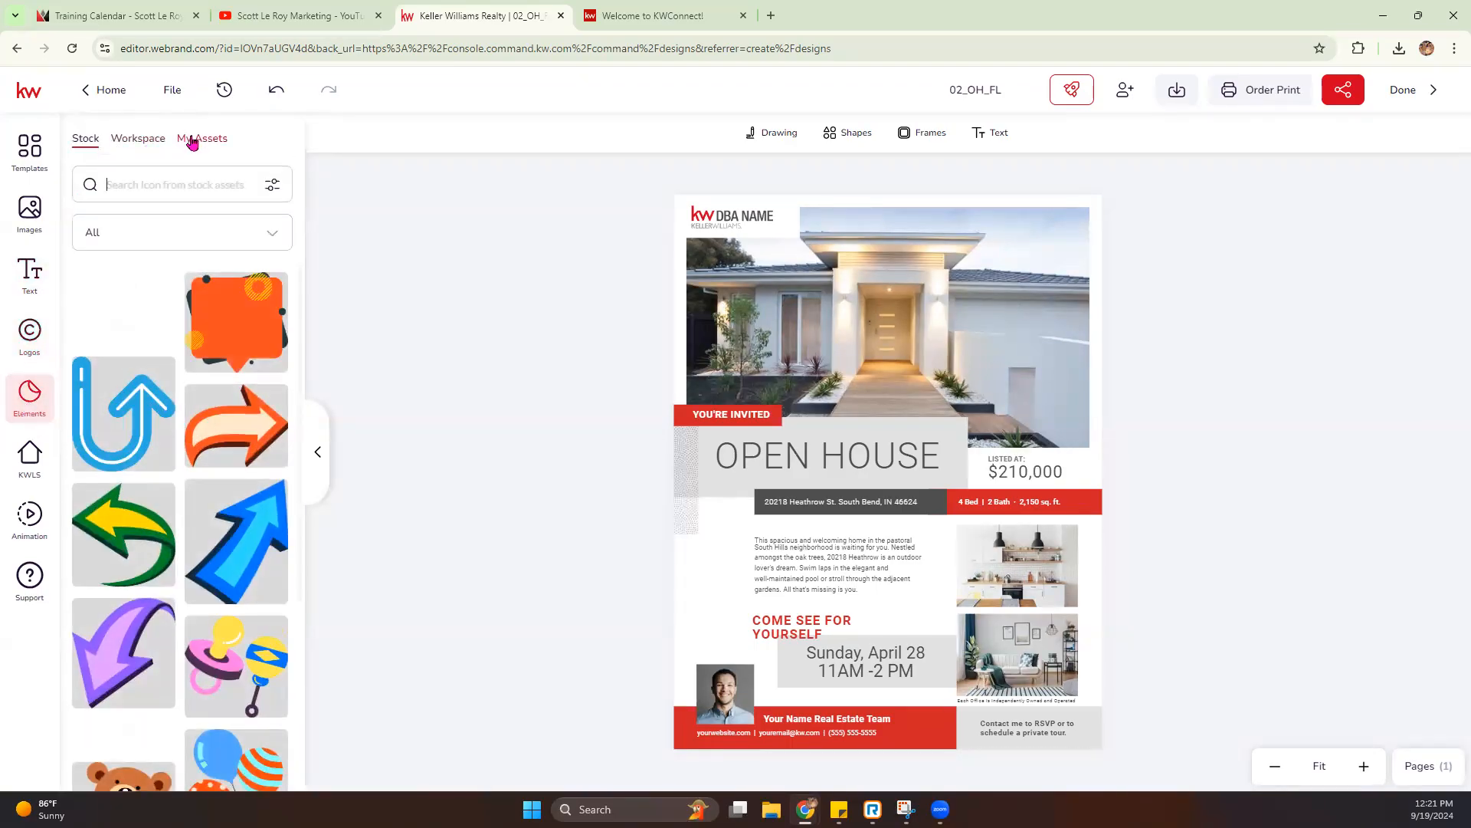
left_click(28, 476)
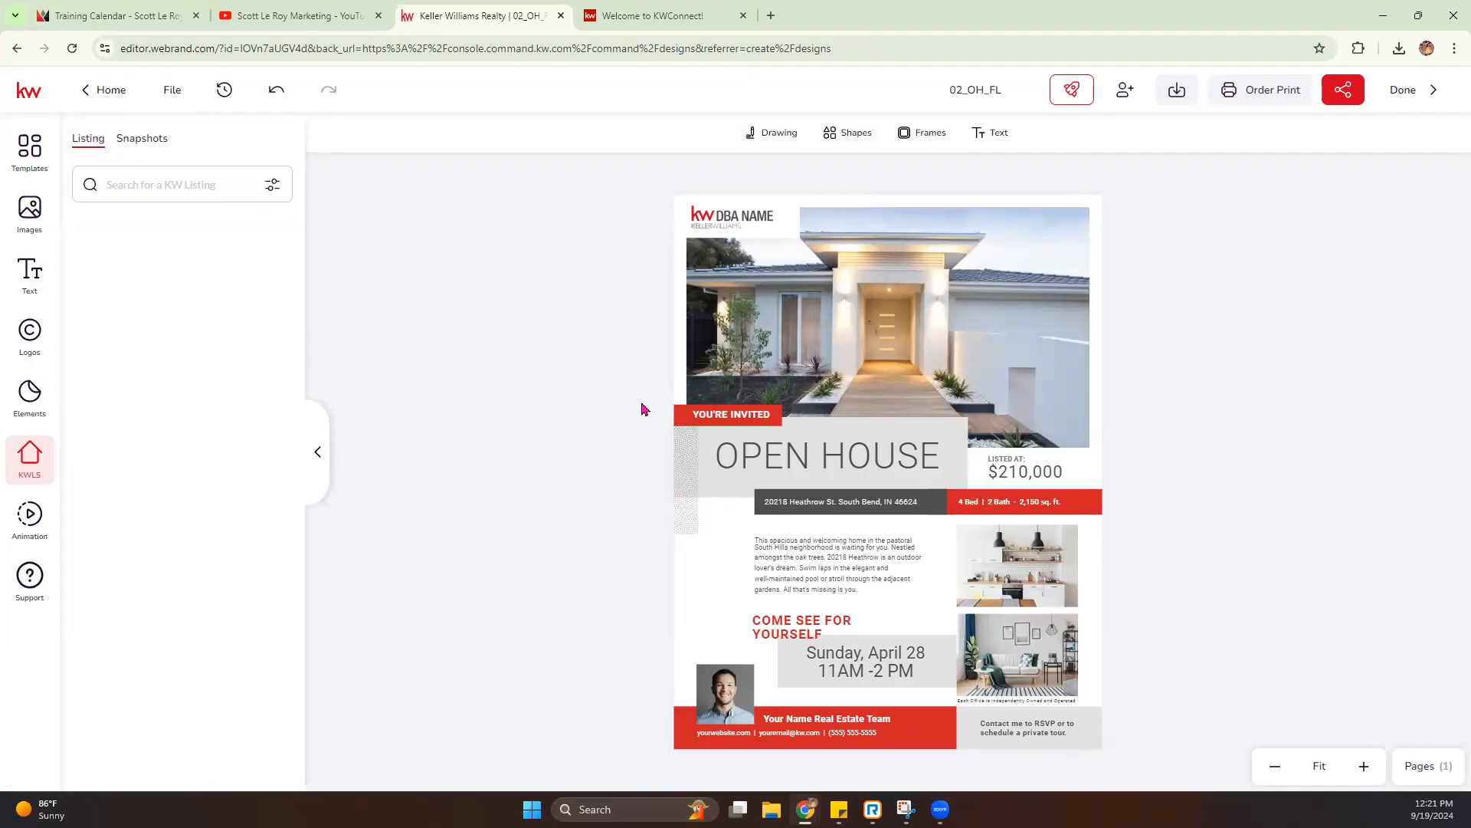
left_click(36, 524)
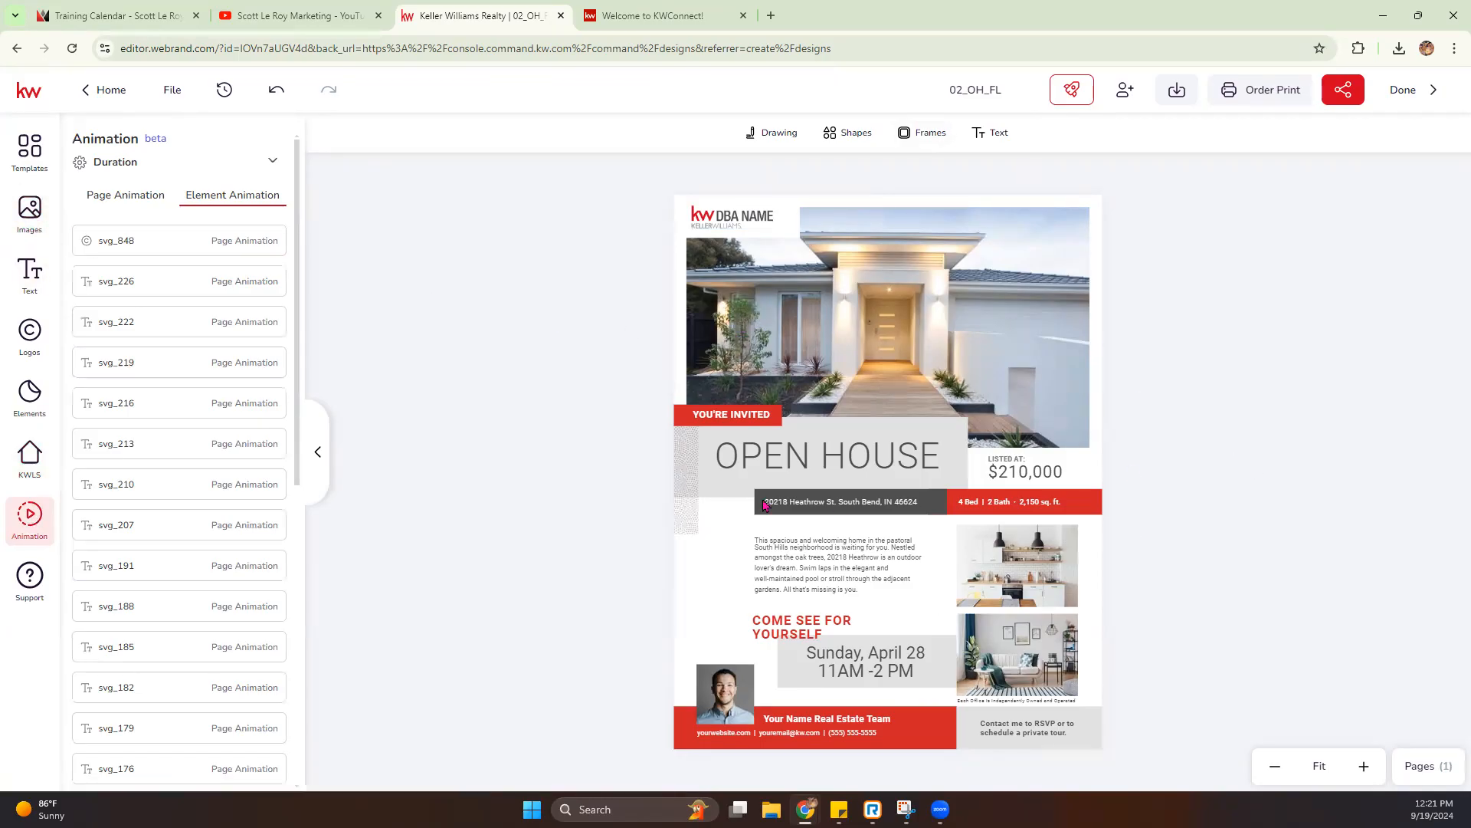
- Replace the flier's KW DBA NAME logo with the last logo in the West Bloomfield Farmington Hills folder of My Assets
left_click(729, 216)
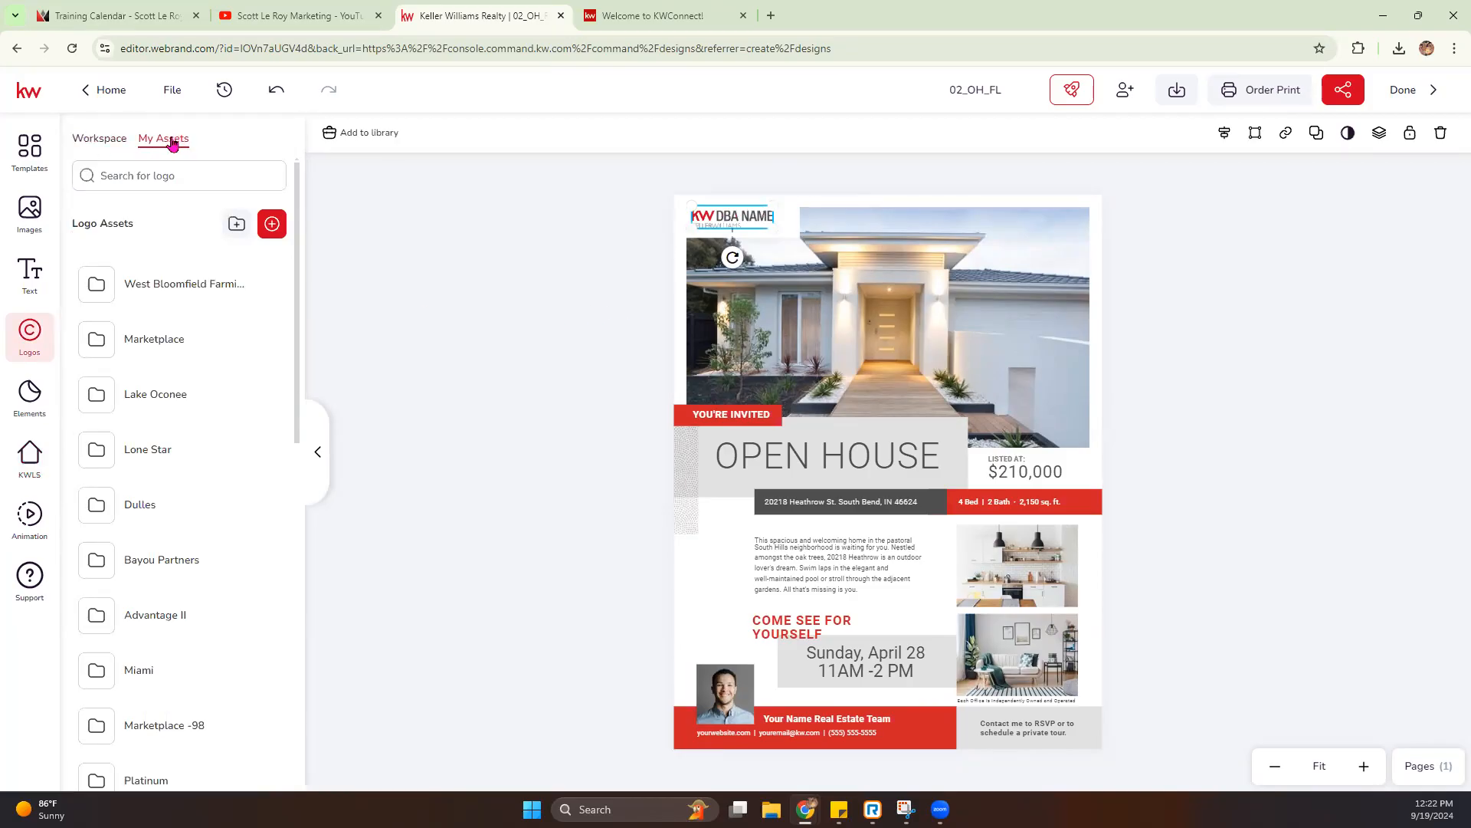
left_click(159, 292)
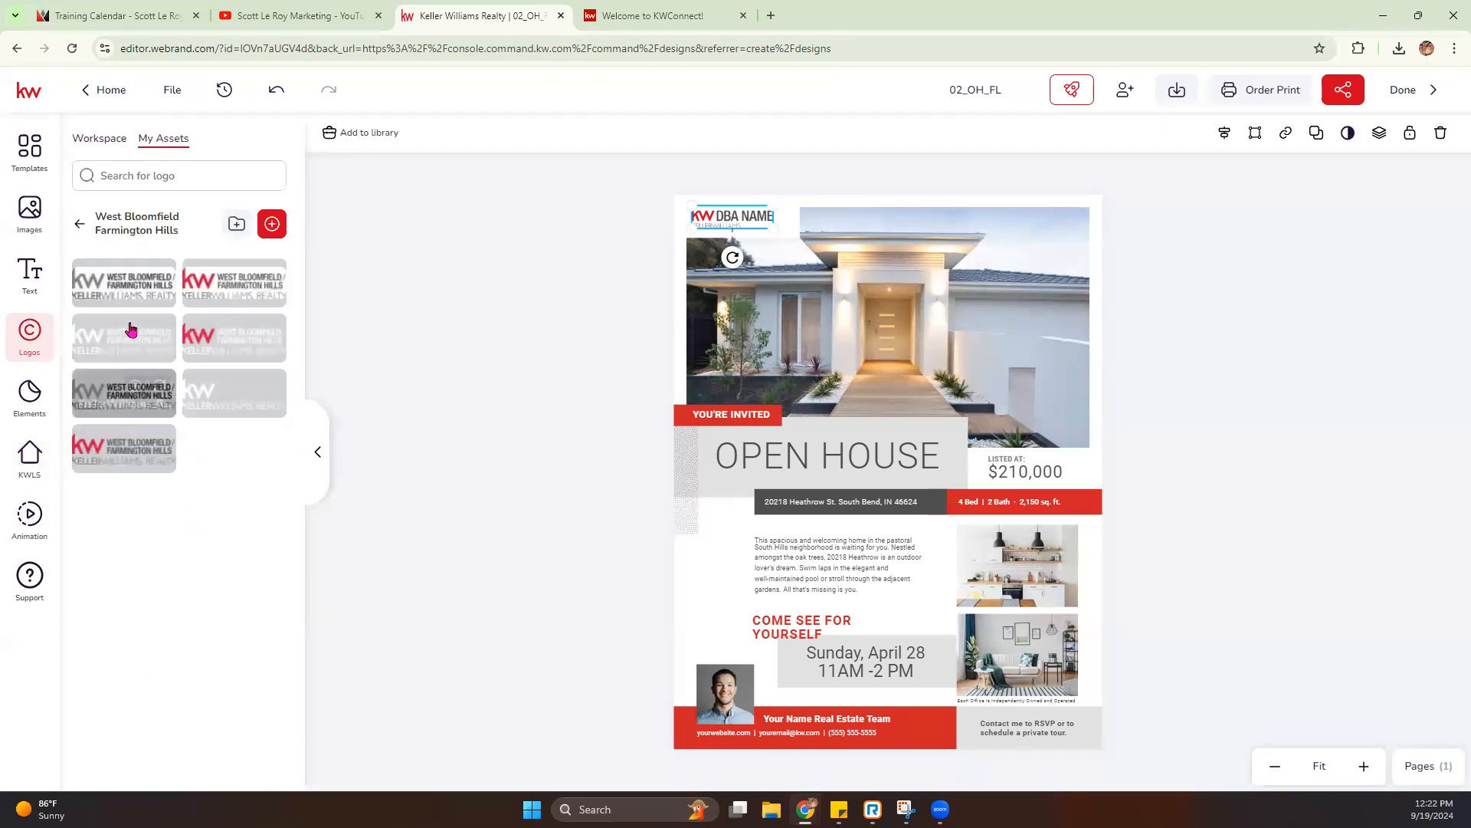
mouse_move(160, 442)
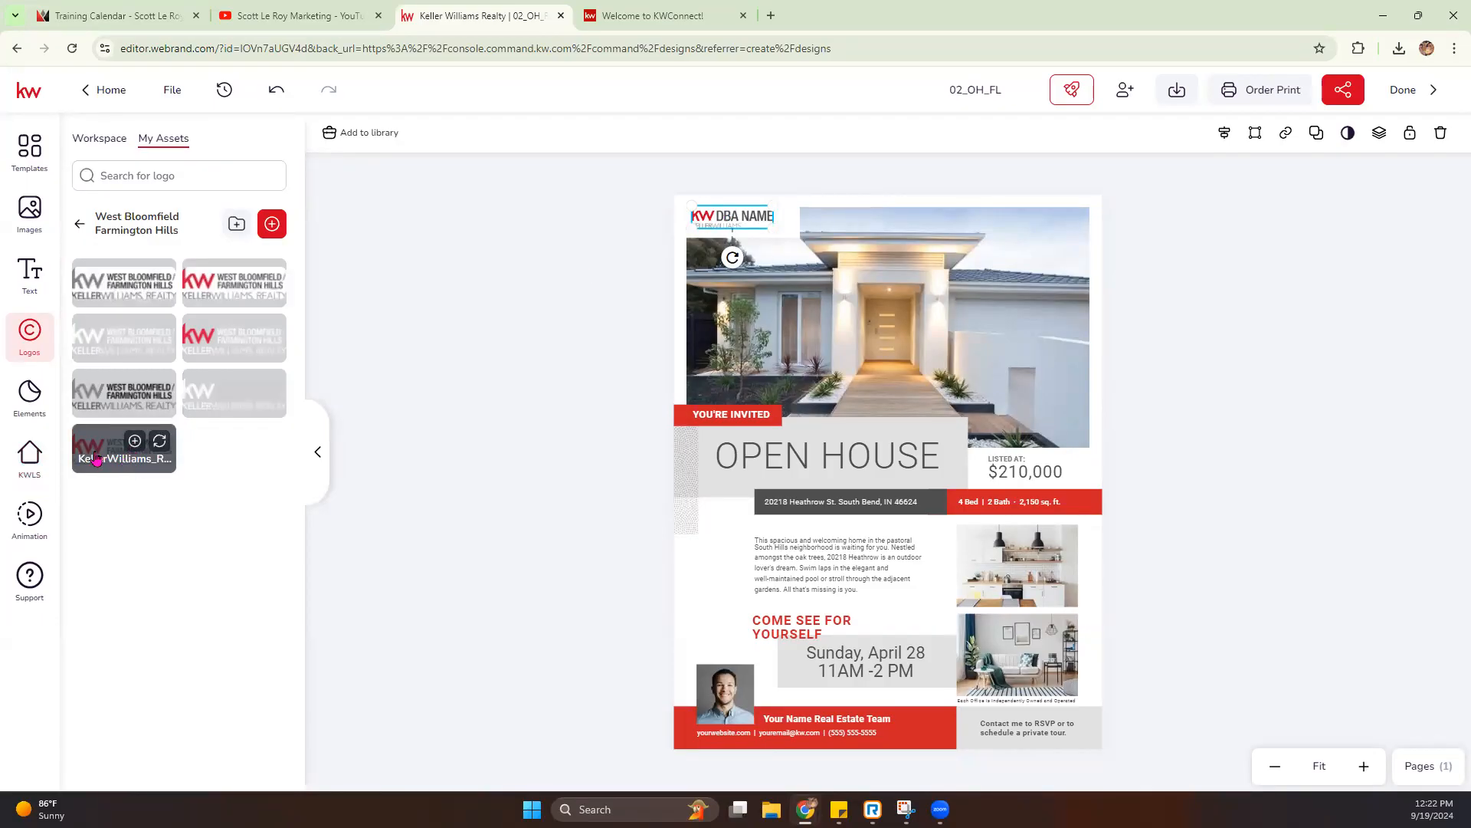
left_click(159, 441)
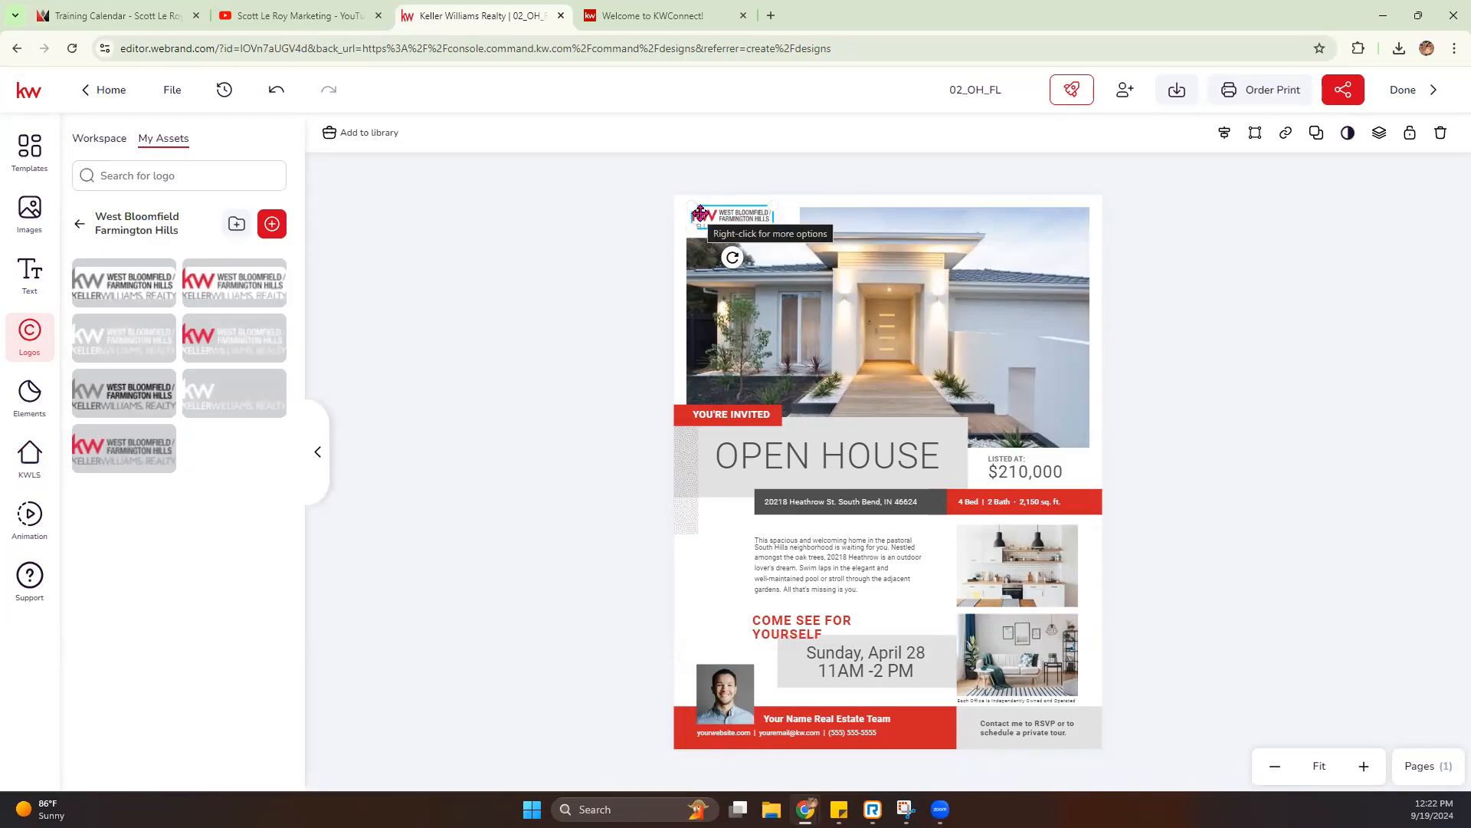
left_click(472, 311)
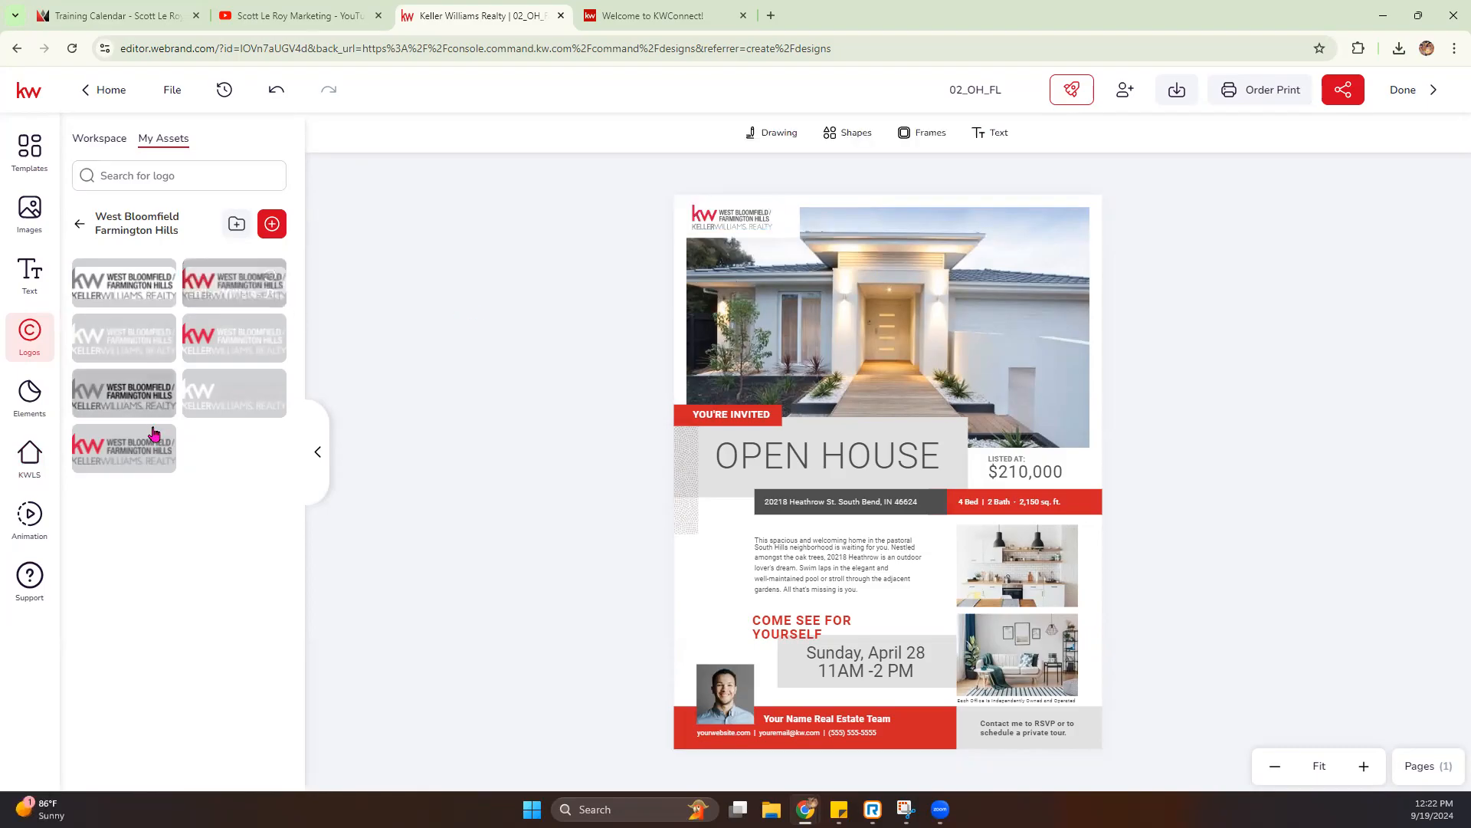
- Add a separate copy of the West Bloomfield Farmington Hills logo, move it over the house photo, and delete it
left_click(159, 446)
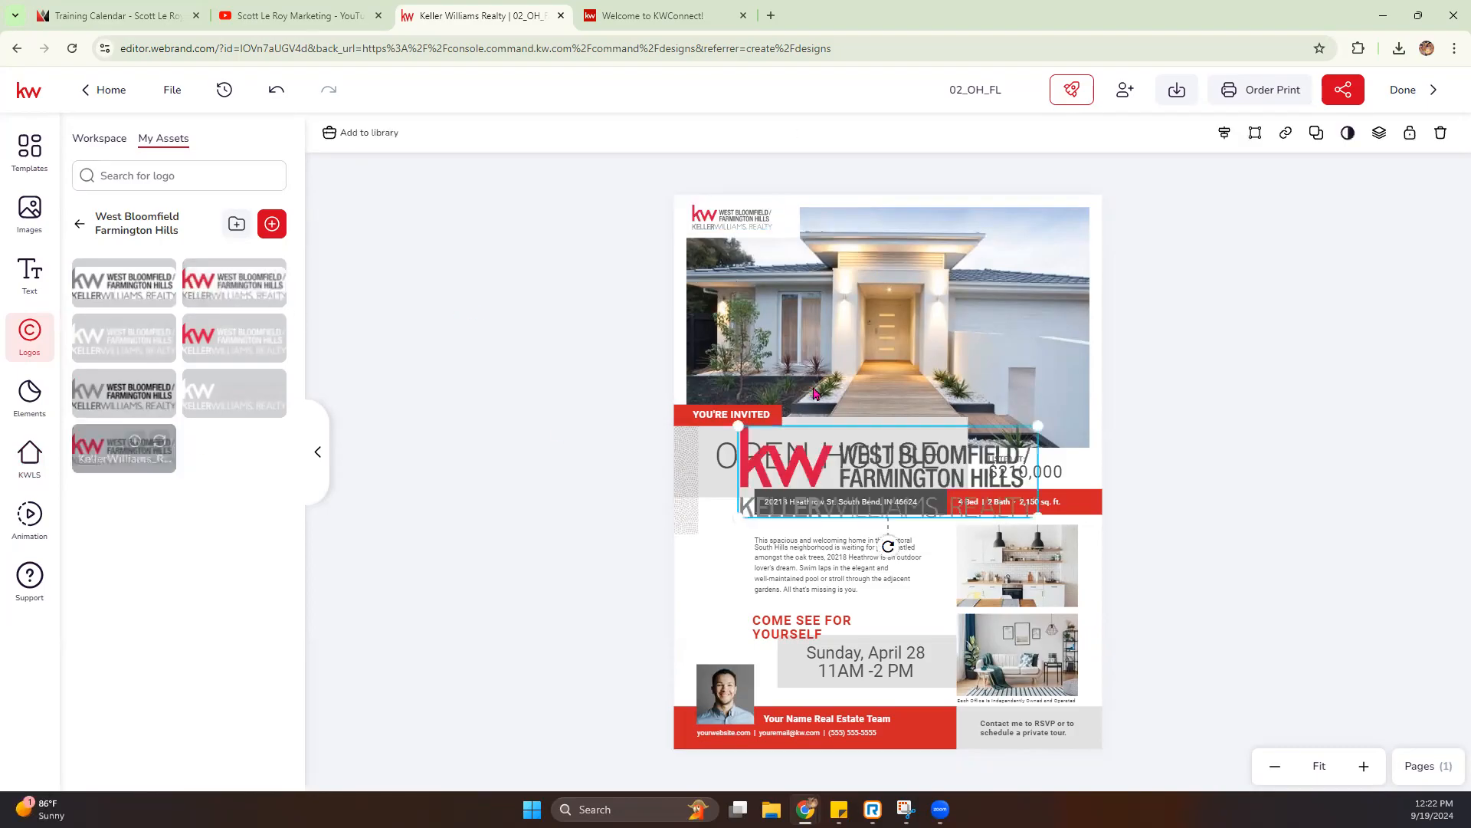
left_click_drag(875, 477, 874, 308)
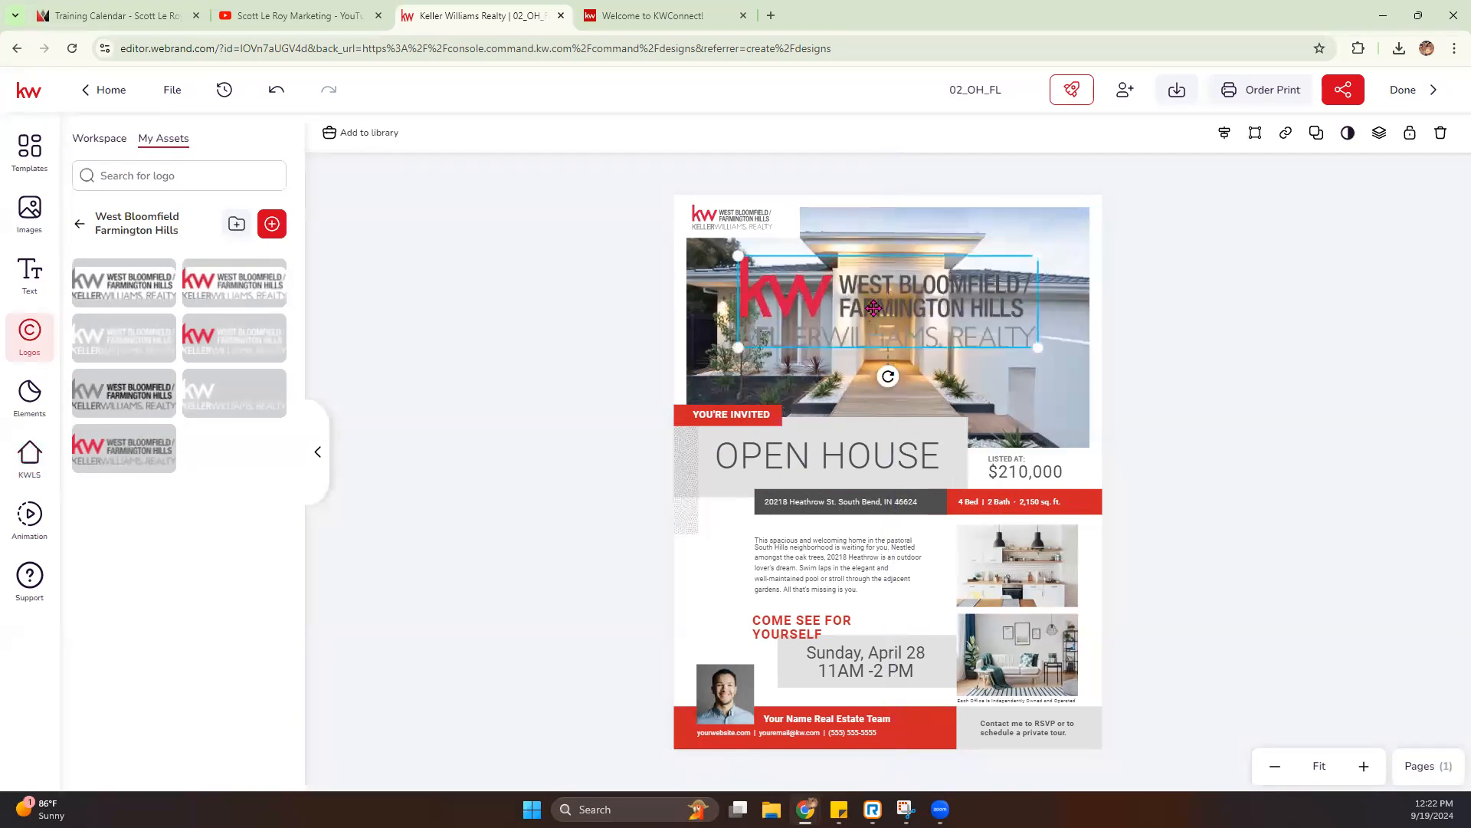
key("Delete")
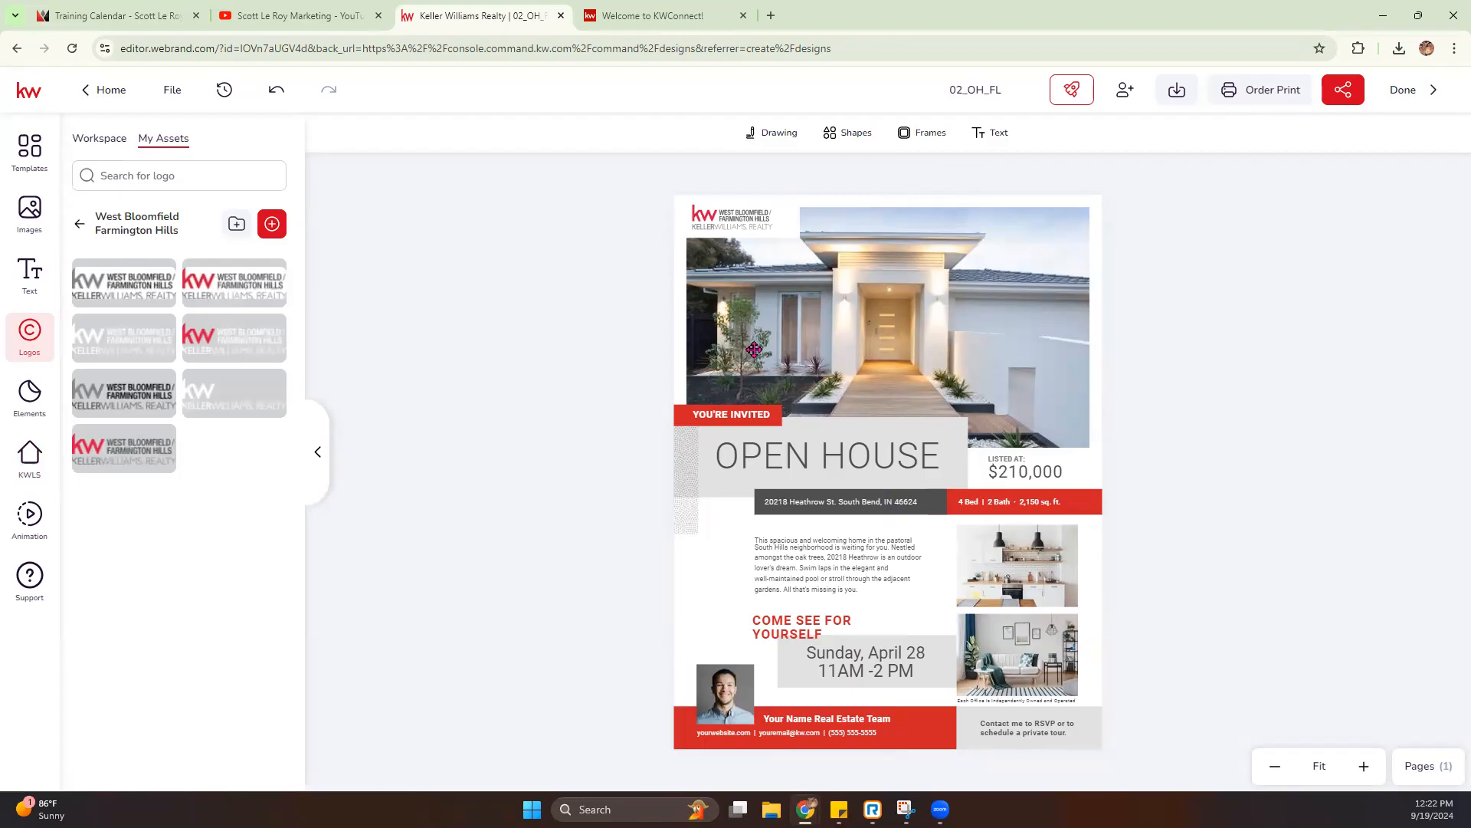
- Select the flier's main house photo and search the KW listings by the copied property address
left_click(908, 290)
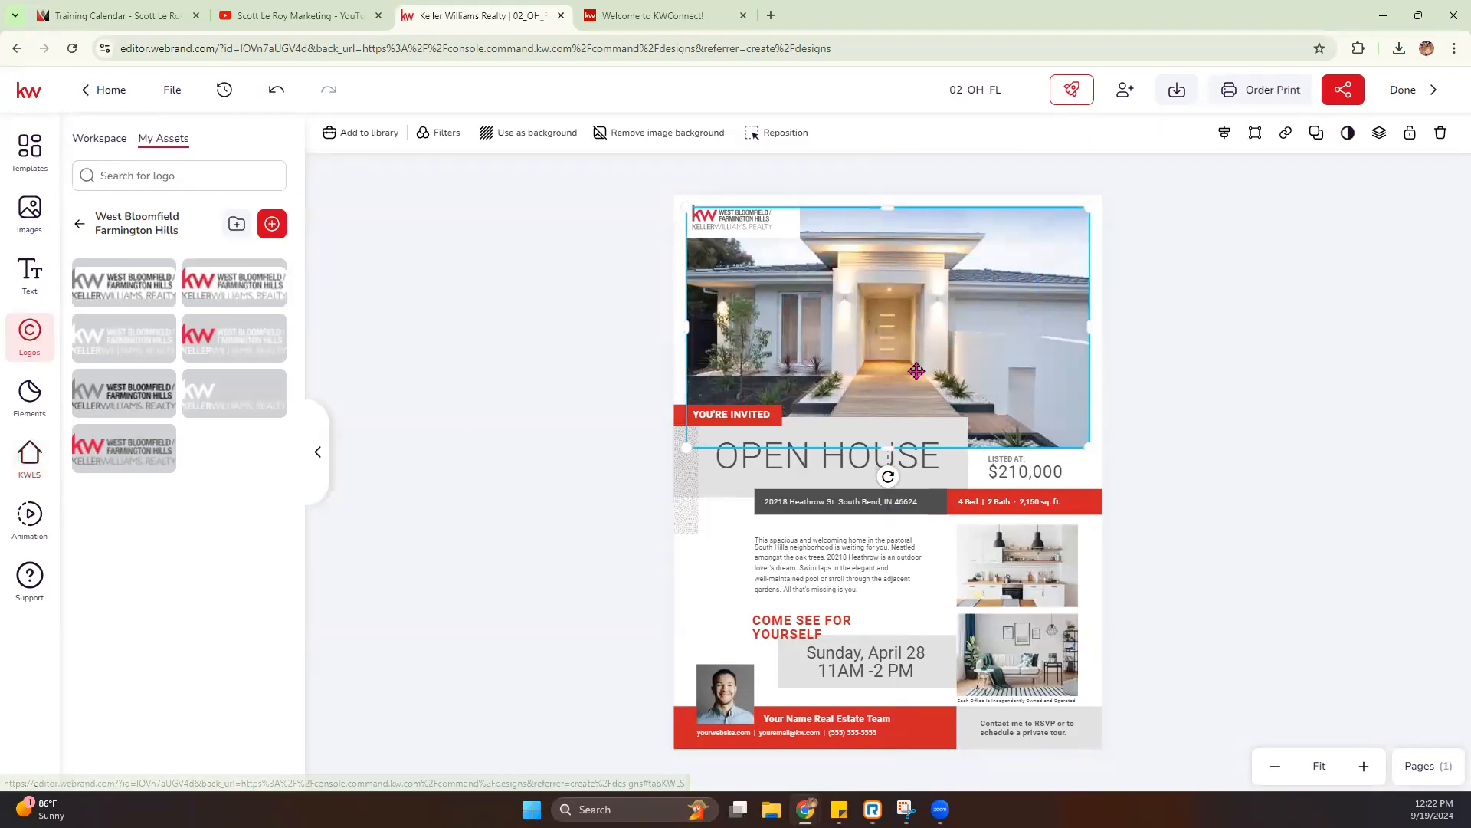
left_click(29, 460)
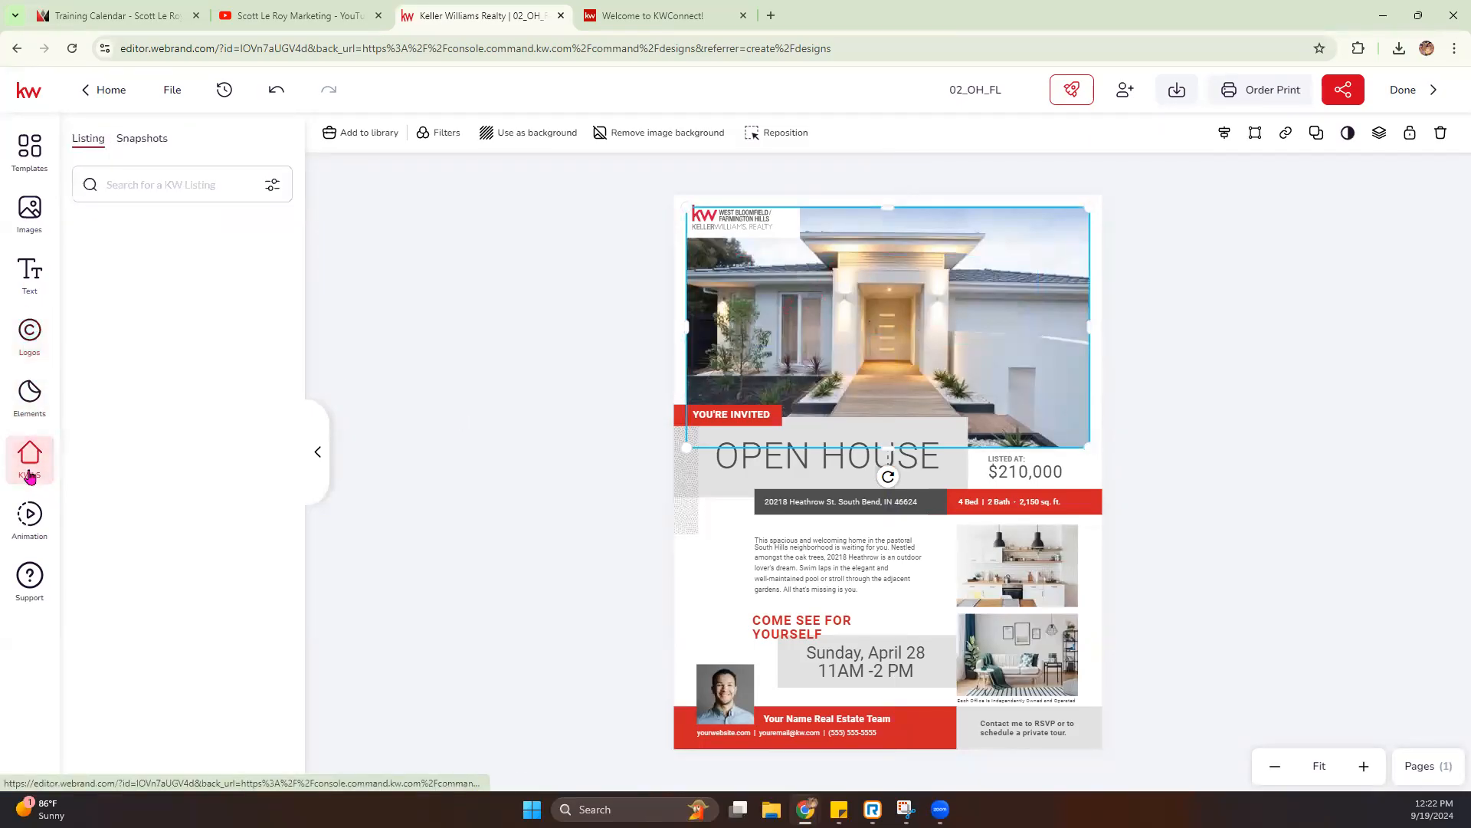
left_click(274, 186)
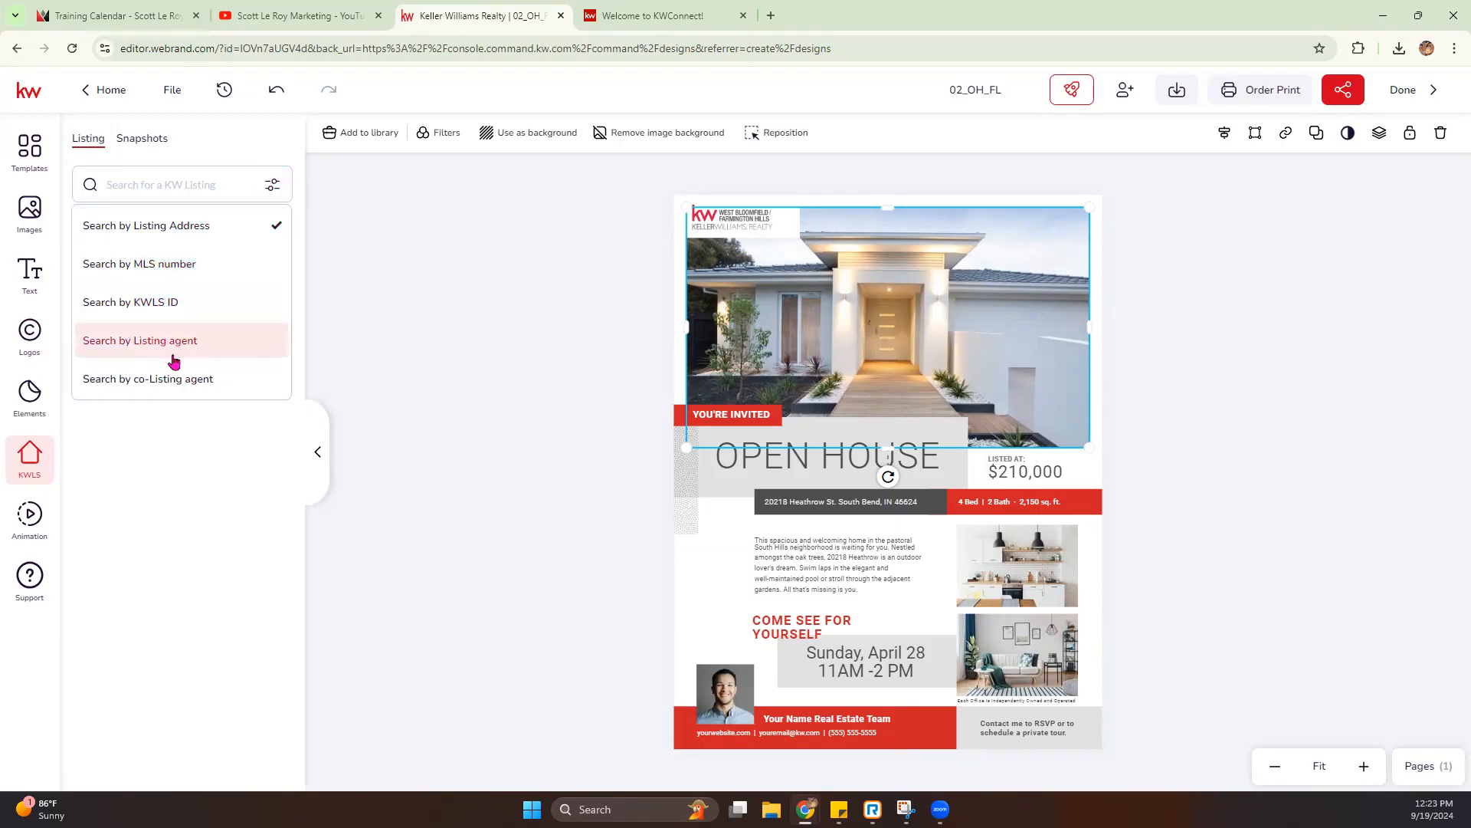
left_click(156, 188)
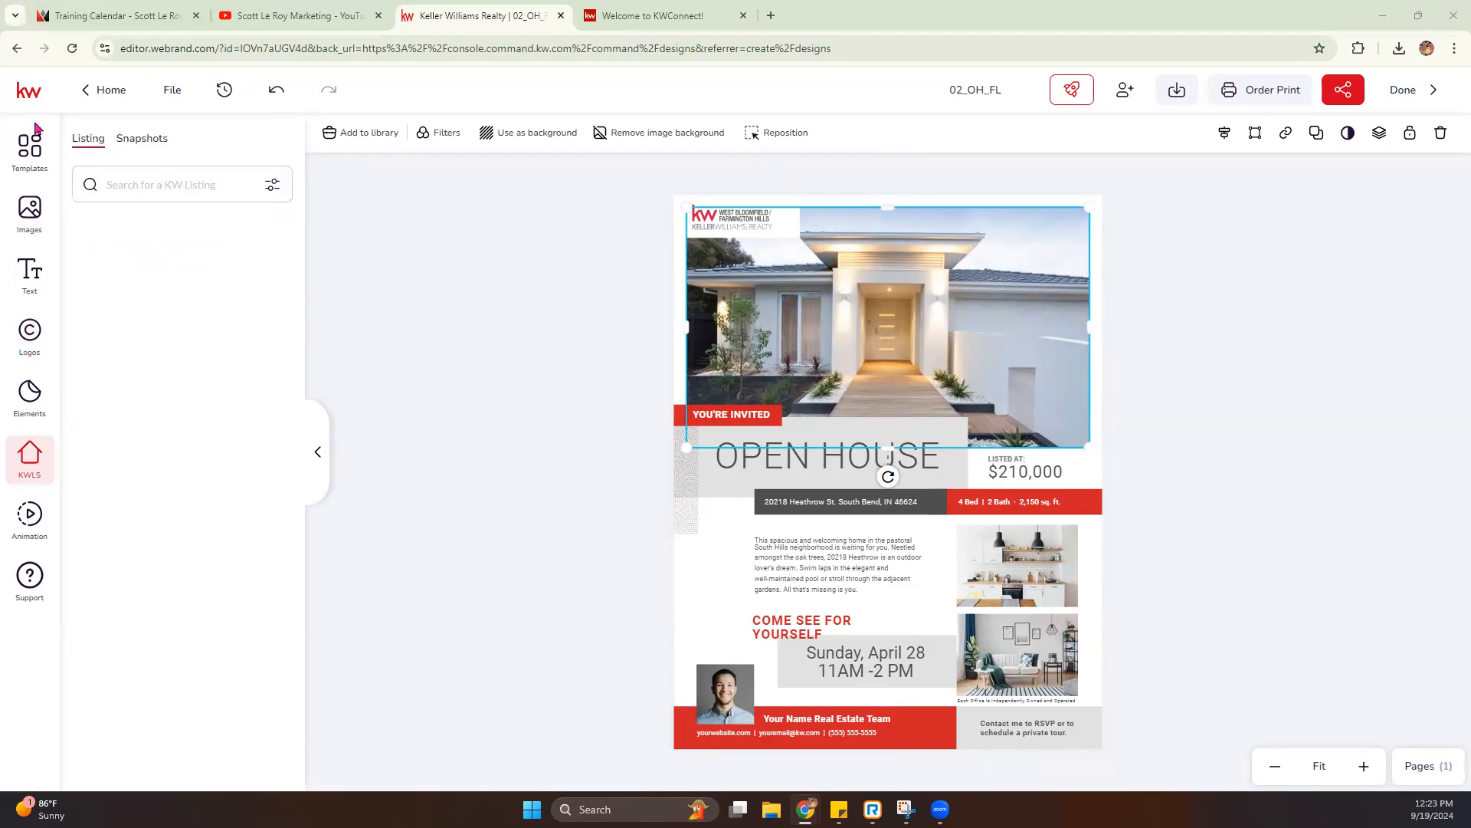
left_click(141, 187)
key("ctrl+v")
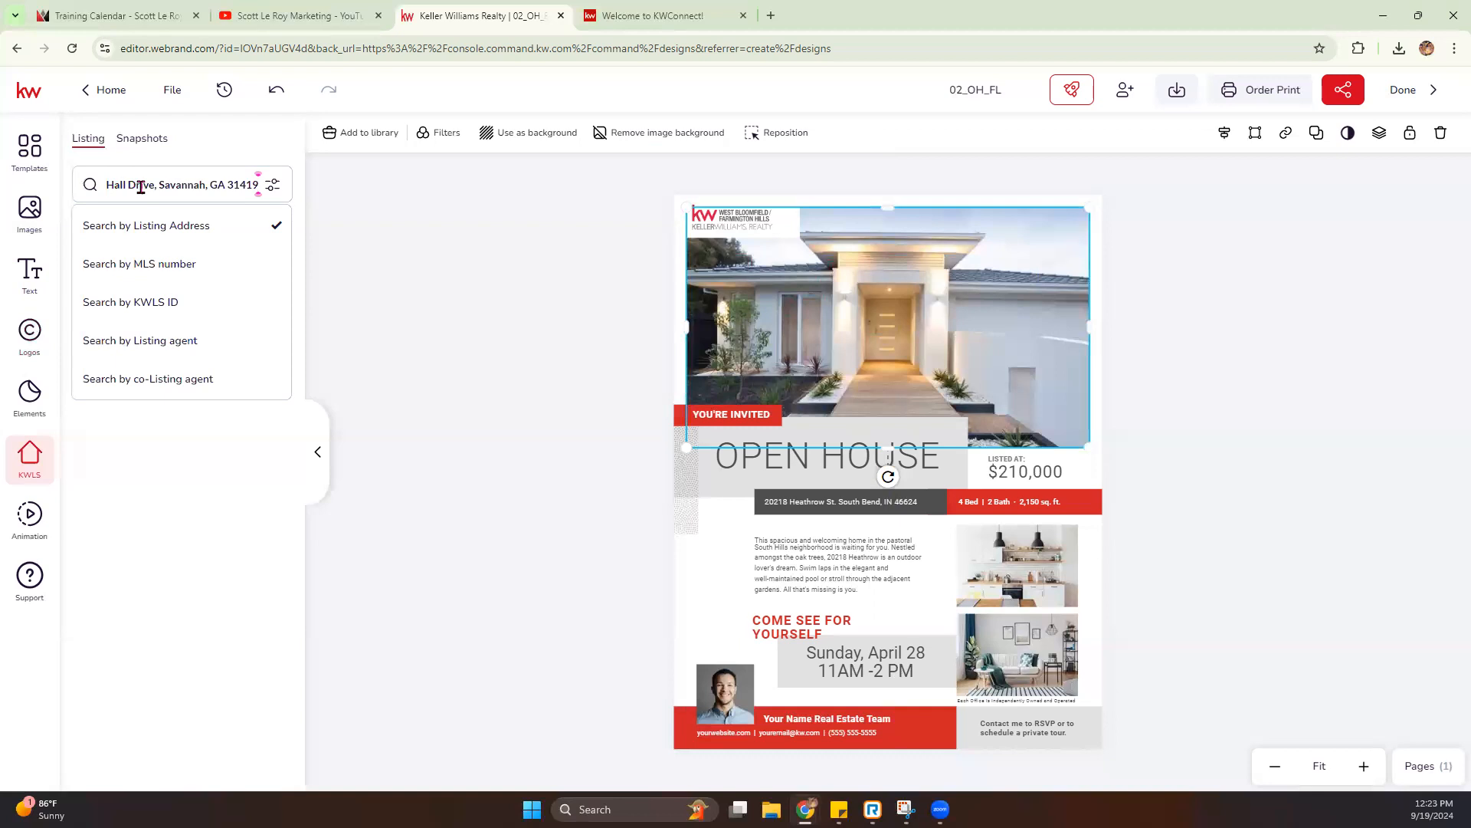
key("Return")
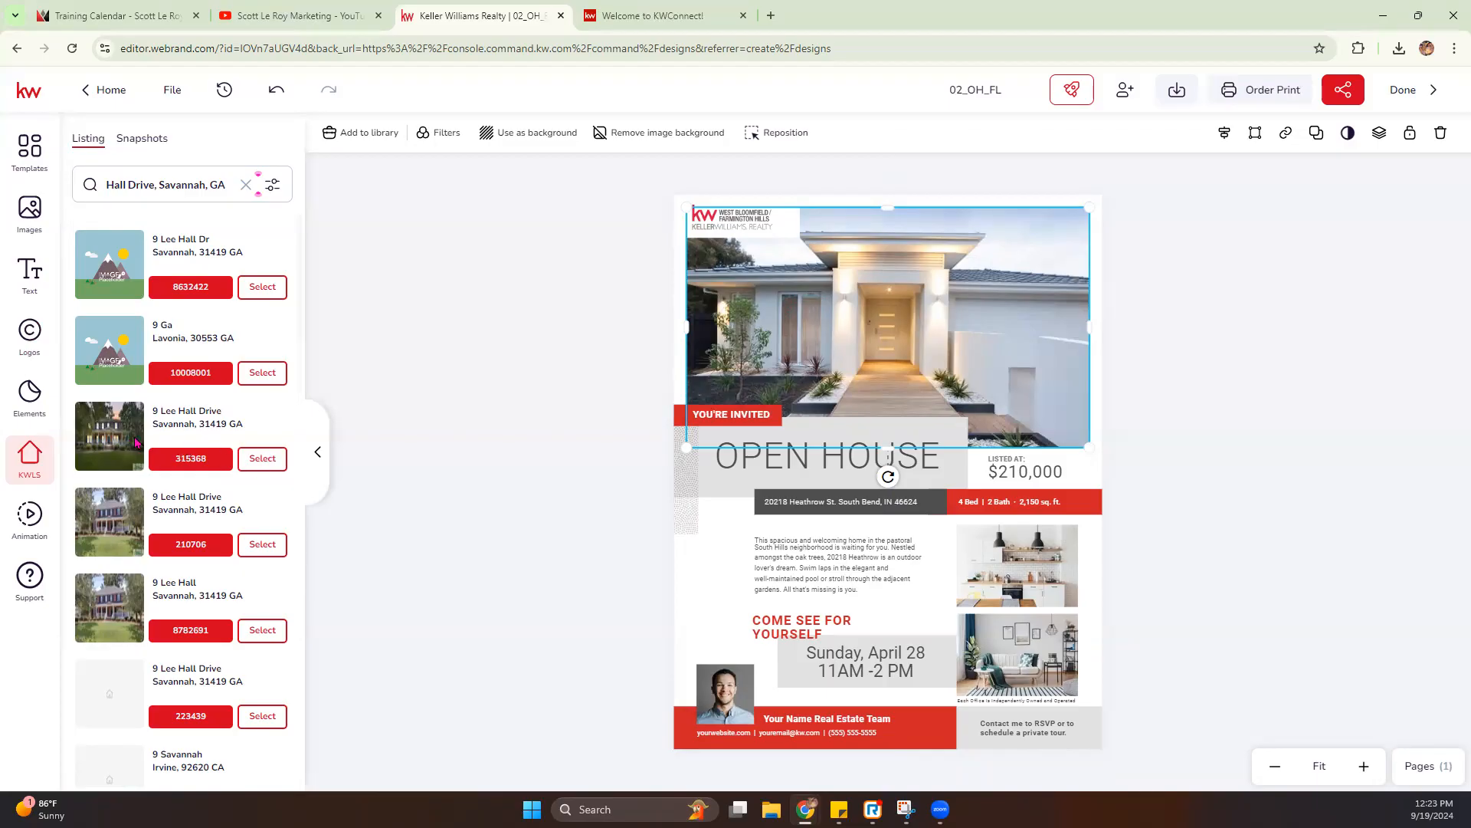
- Open listing 315368, view its listing details, and replace the flier's main photo with the listing's first exterior photo
left_click(271, 463)
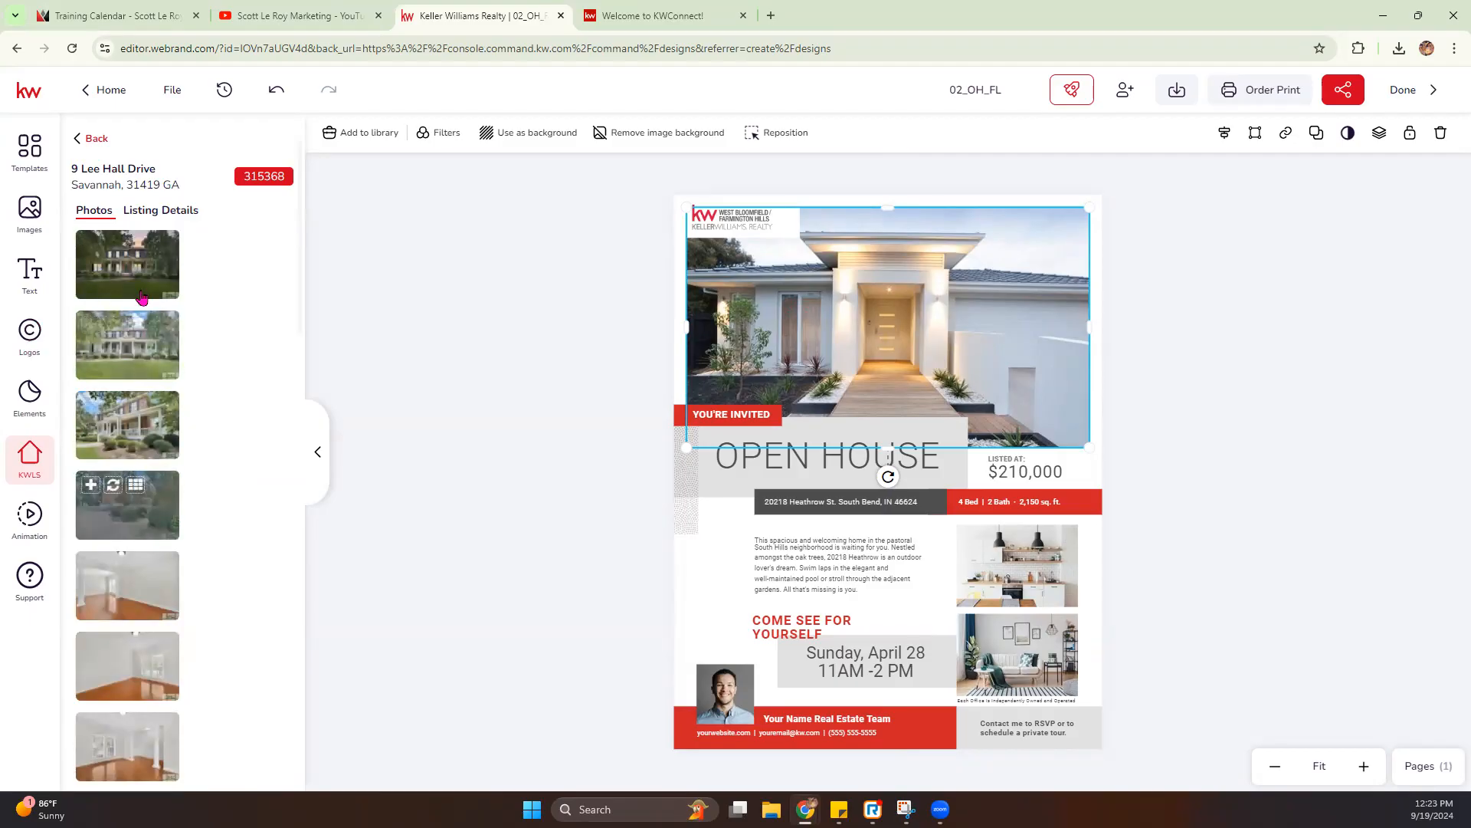
left_click(161, 210)
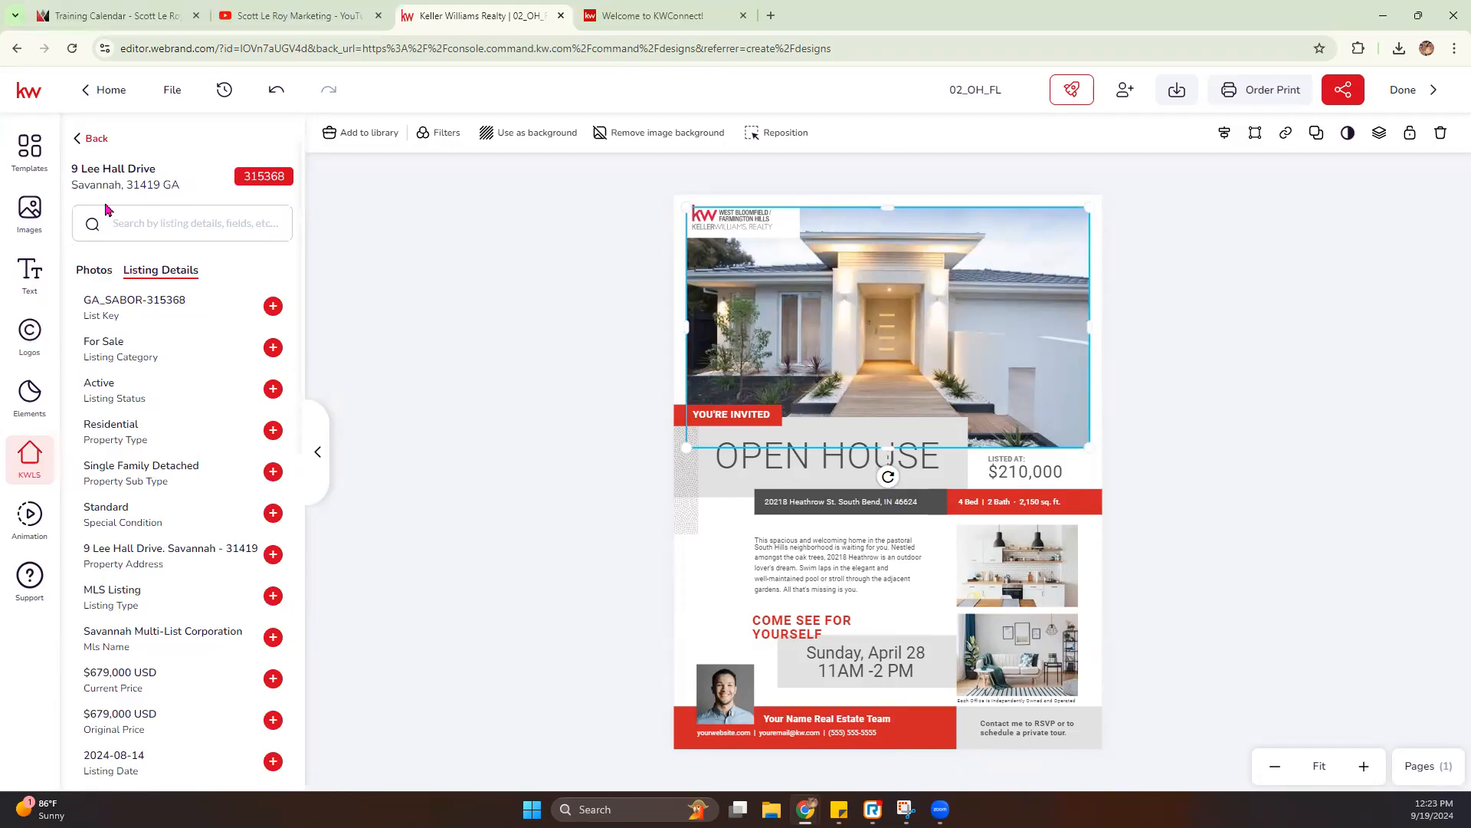
left_click(94, 271)
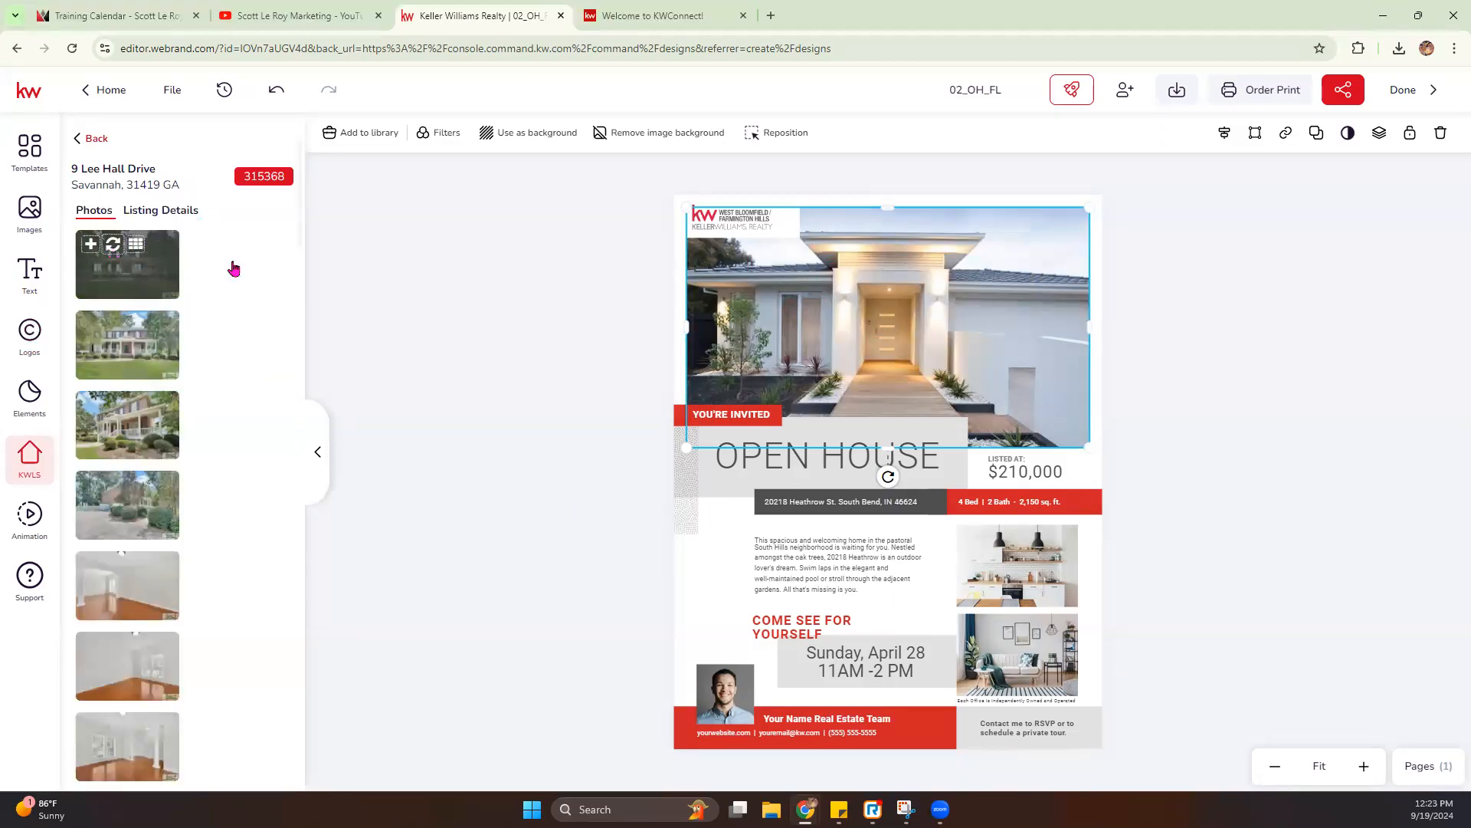
left_click(113, 246)
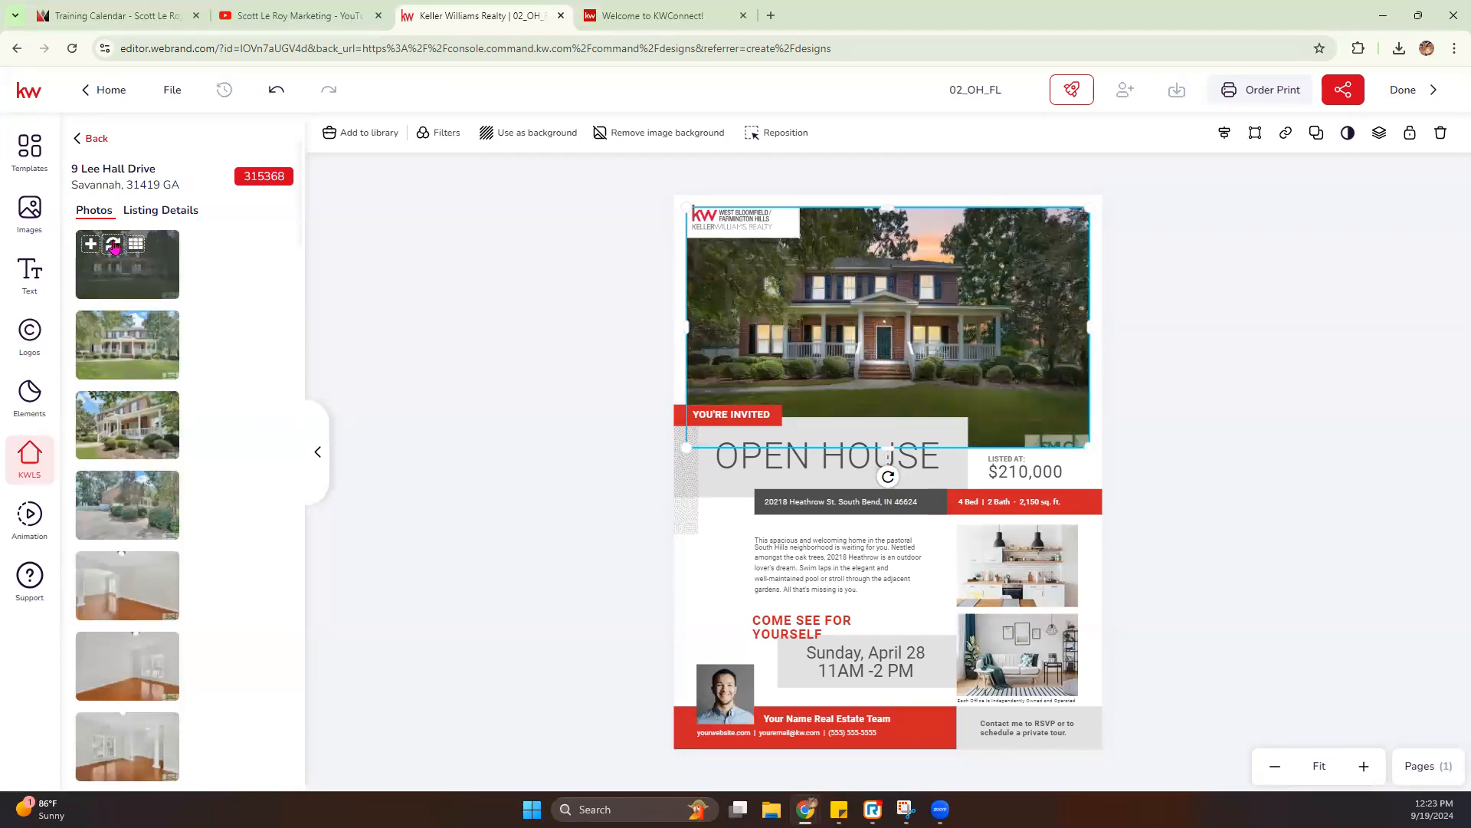
- Enlarge the new house photo within its frame, center the house so the watermark is cropped out, and apply the repositioning
double_click(846, 335)
left_click_drag(687, 462, 636, 537)
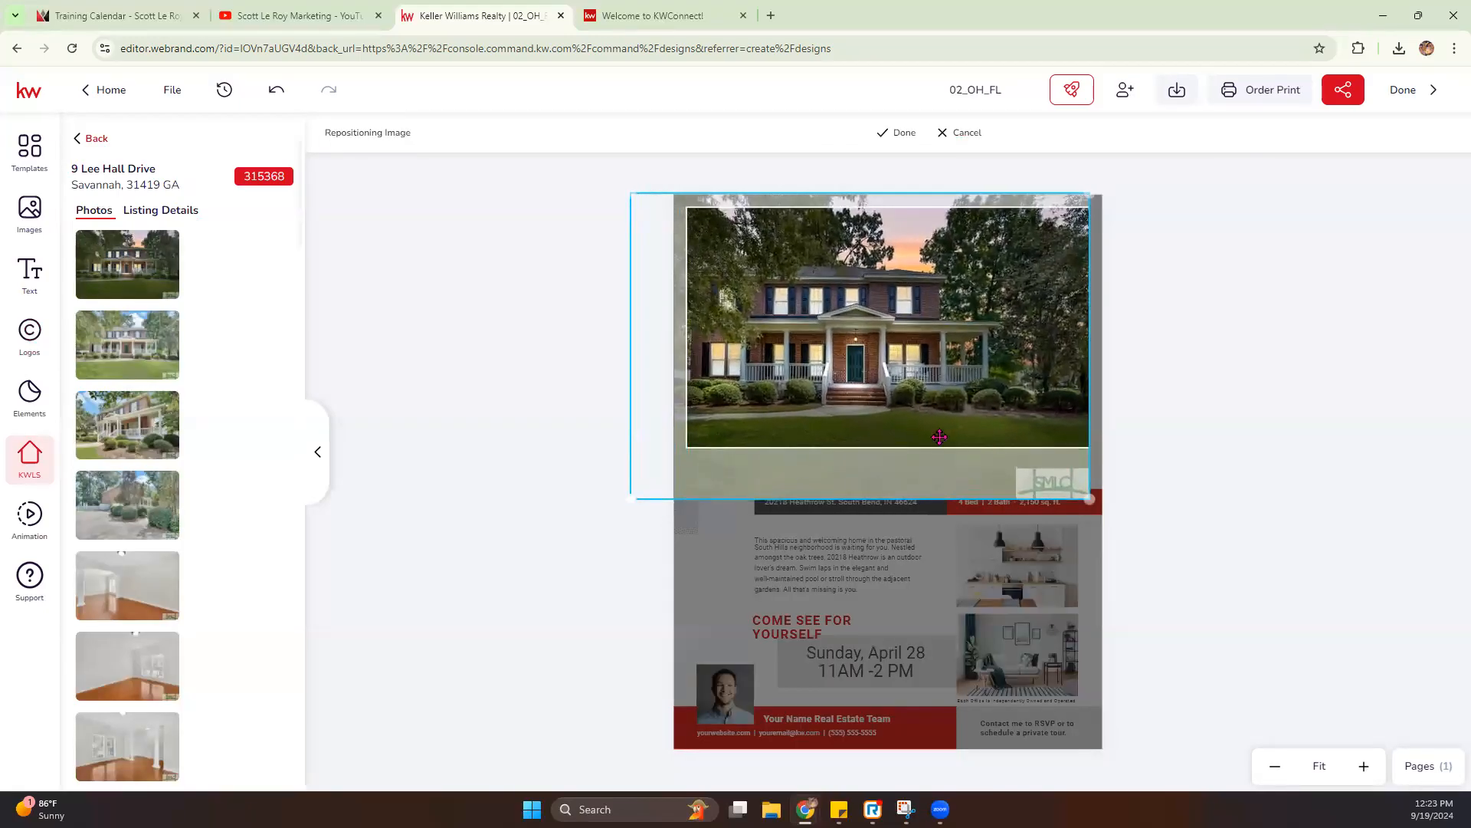
left_click_drag(933, 370, 963, 375)
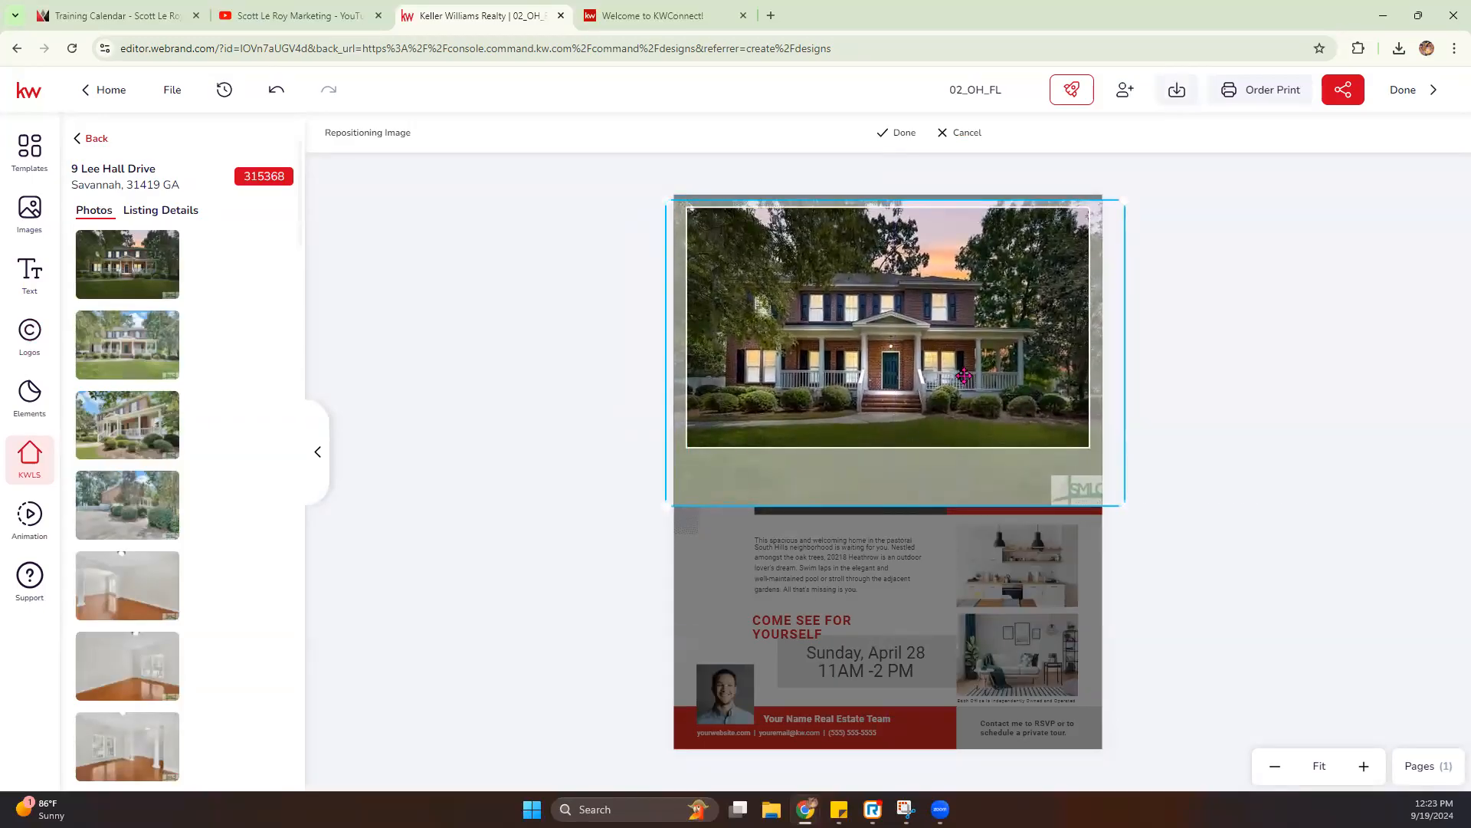
left_click_drag(870, 357, 874, 356)
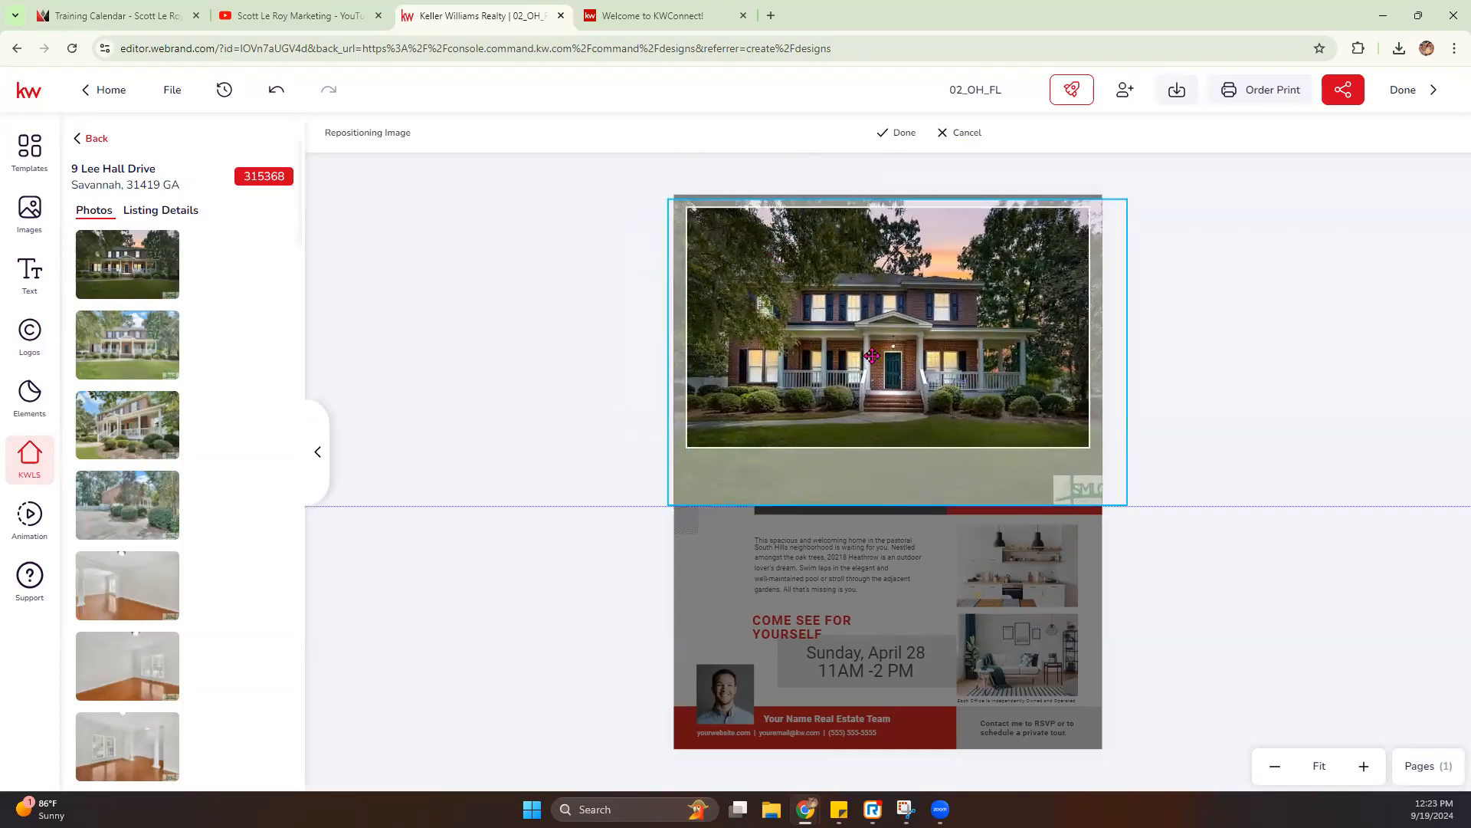
left_click(899, 135)
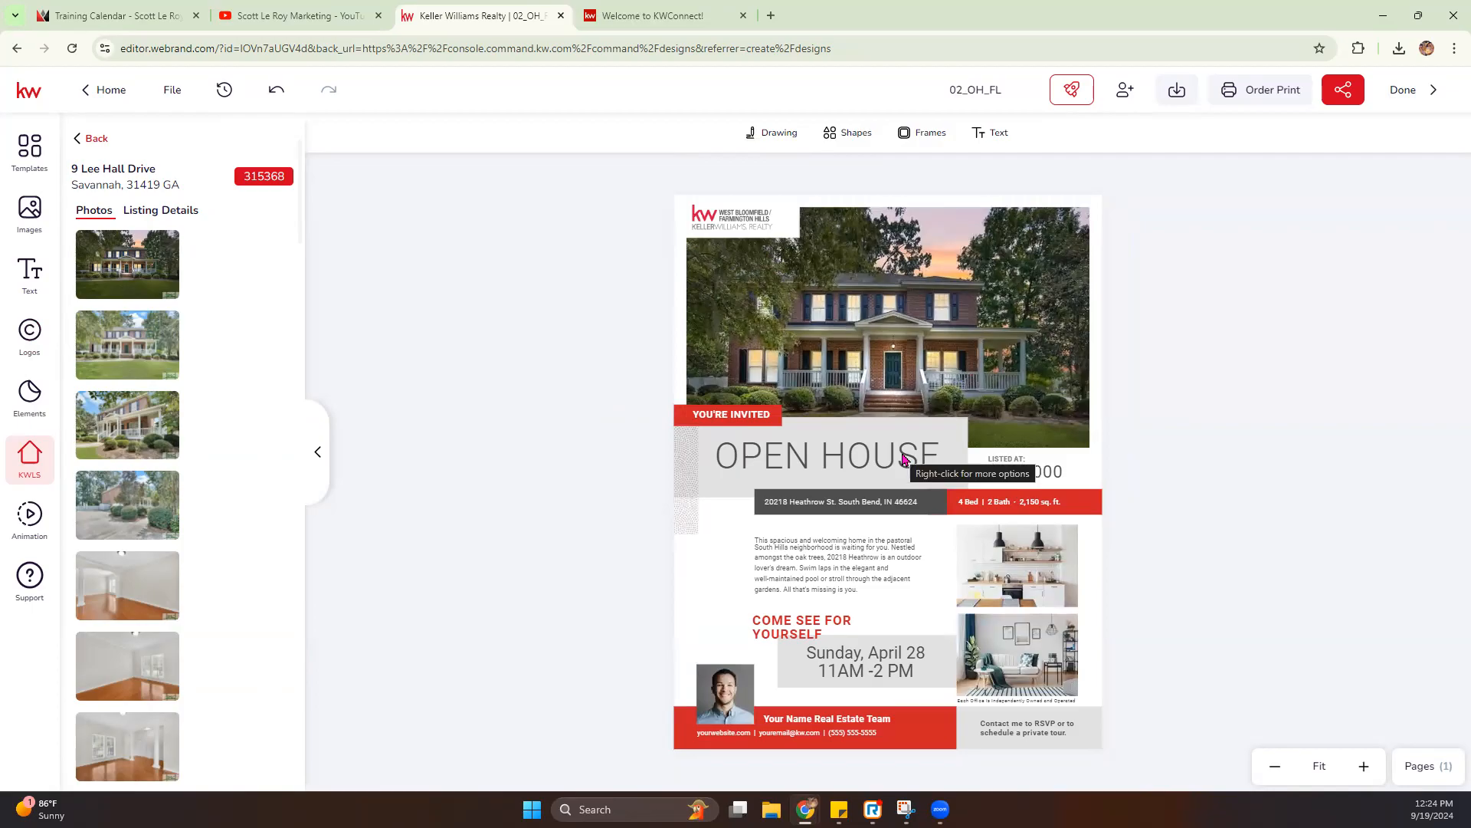
- Replace the flier's address line with the listing's property address and change the dash before the ZIP code to ", GA"
left_click(832, 506)
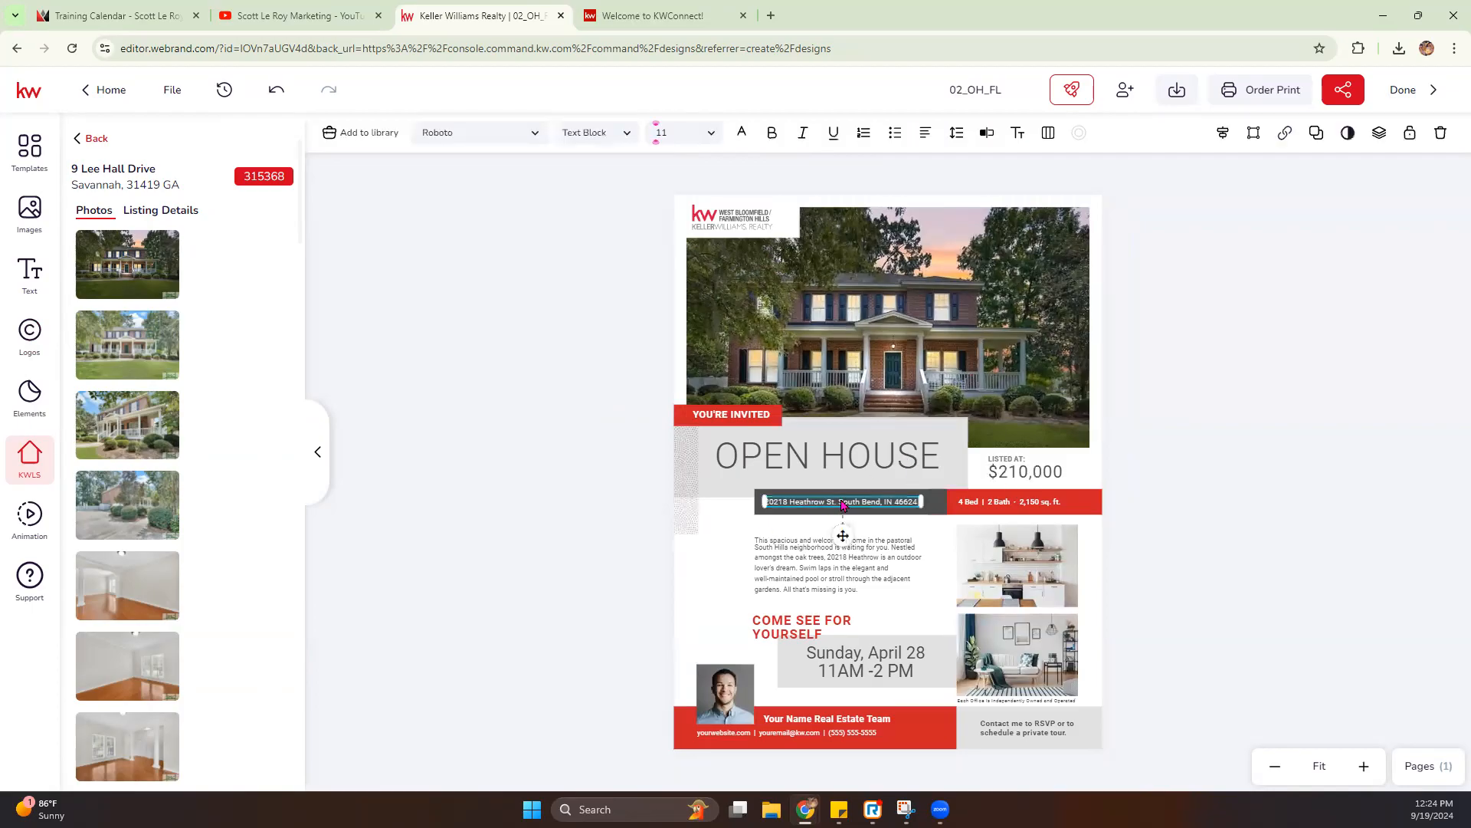
left_click(155, 211)
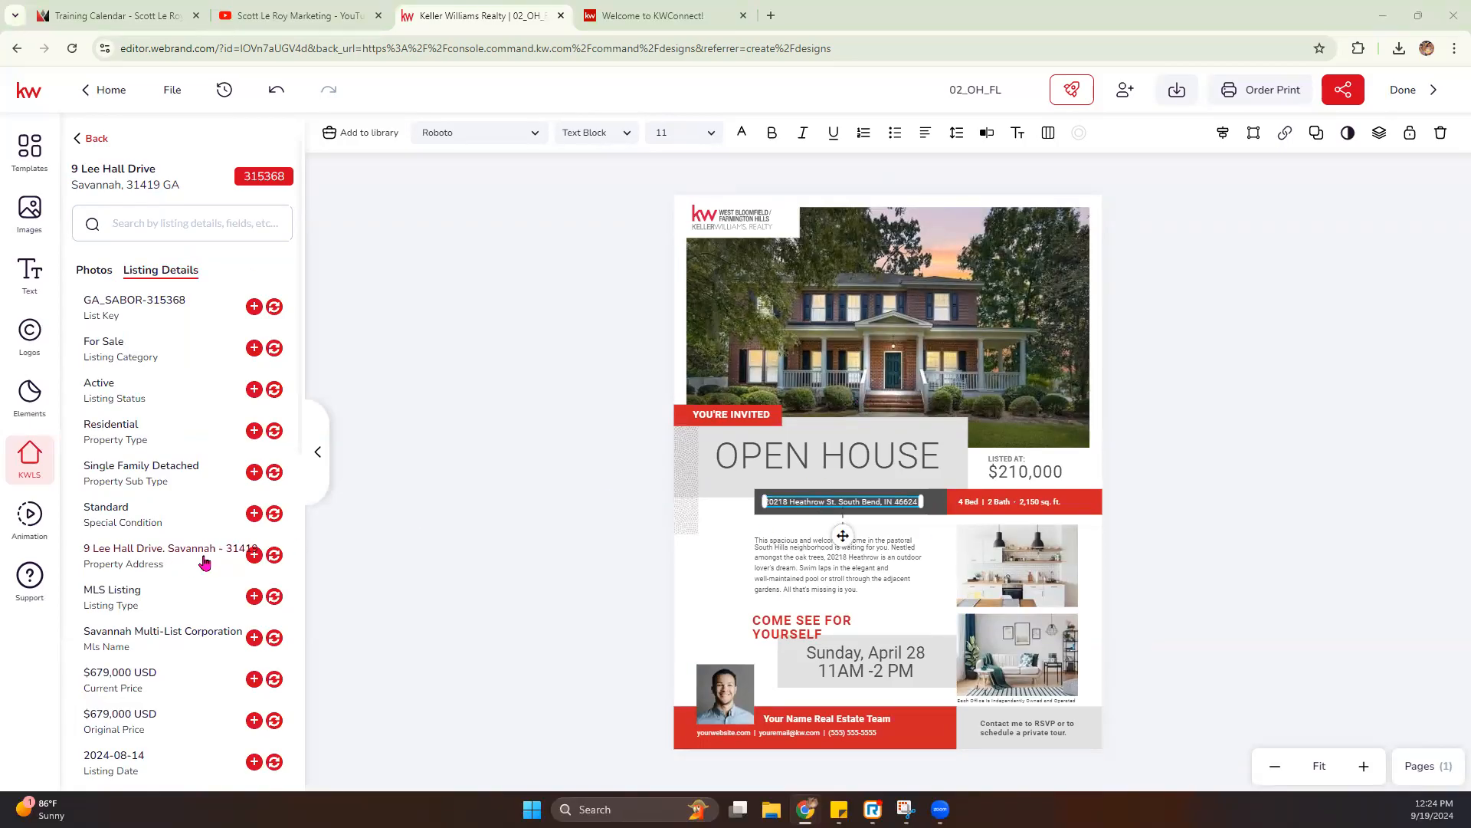
left_click(275, 557)
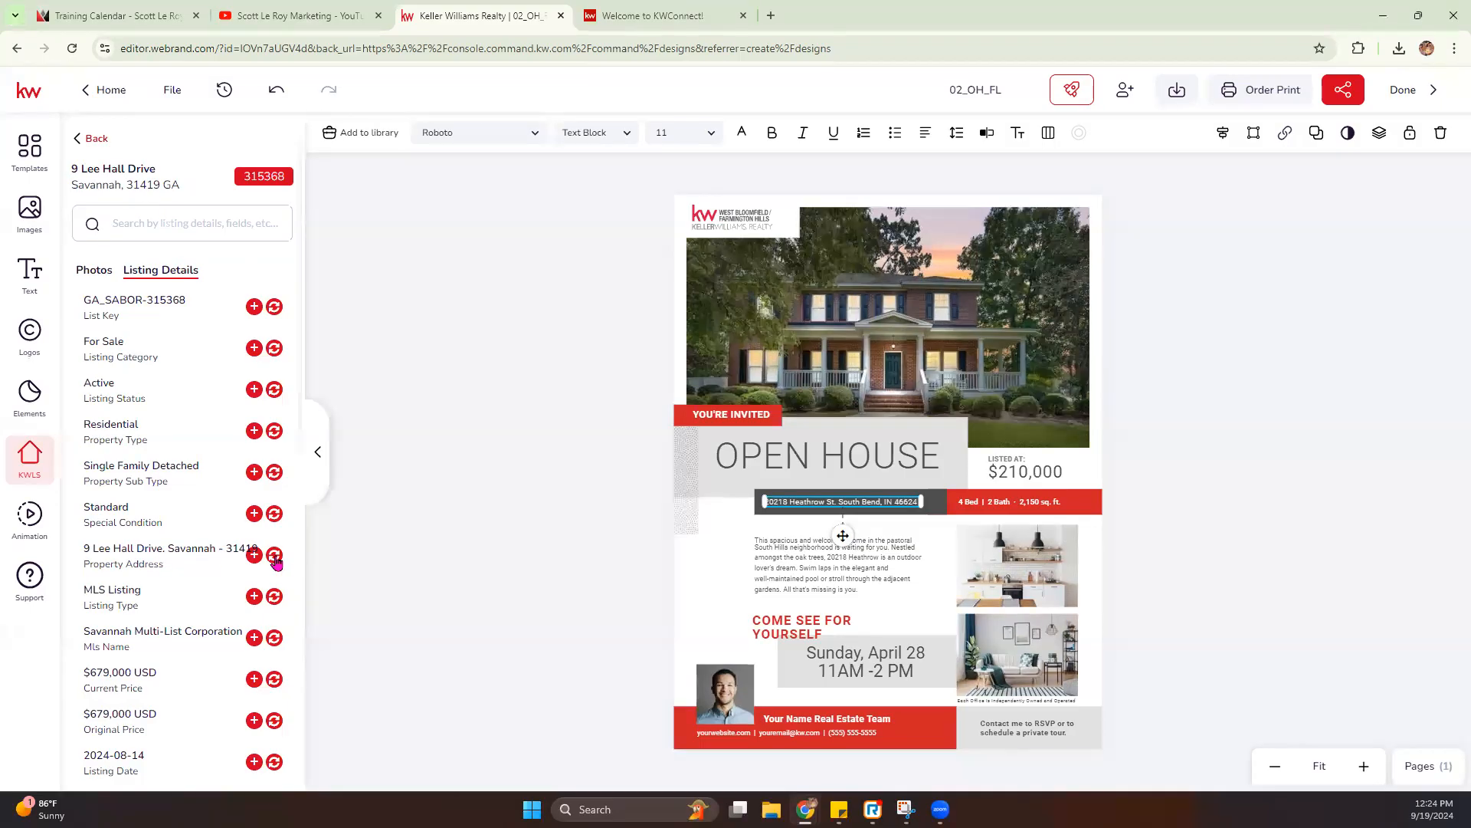
double_click(885, 504)
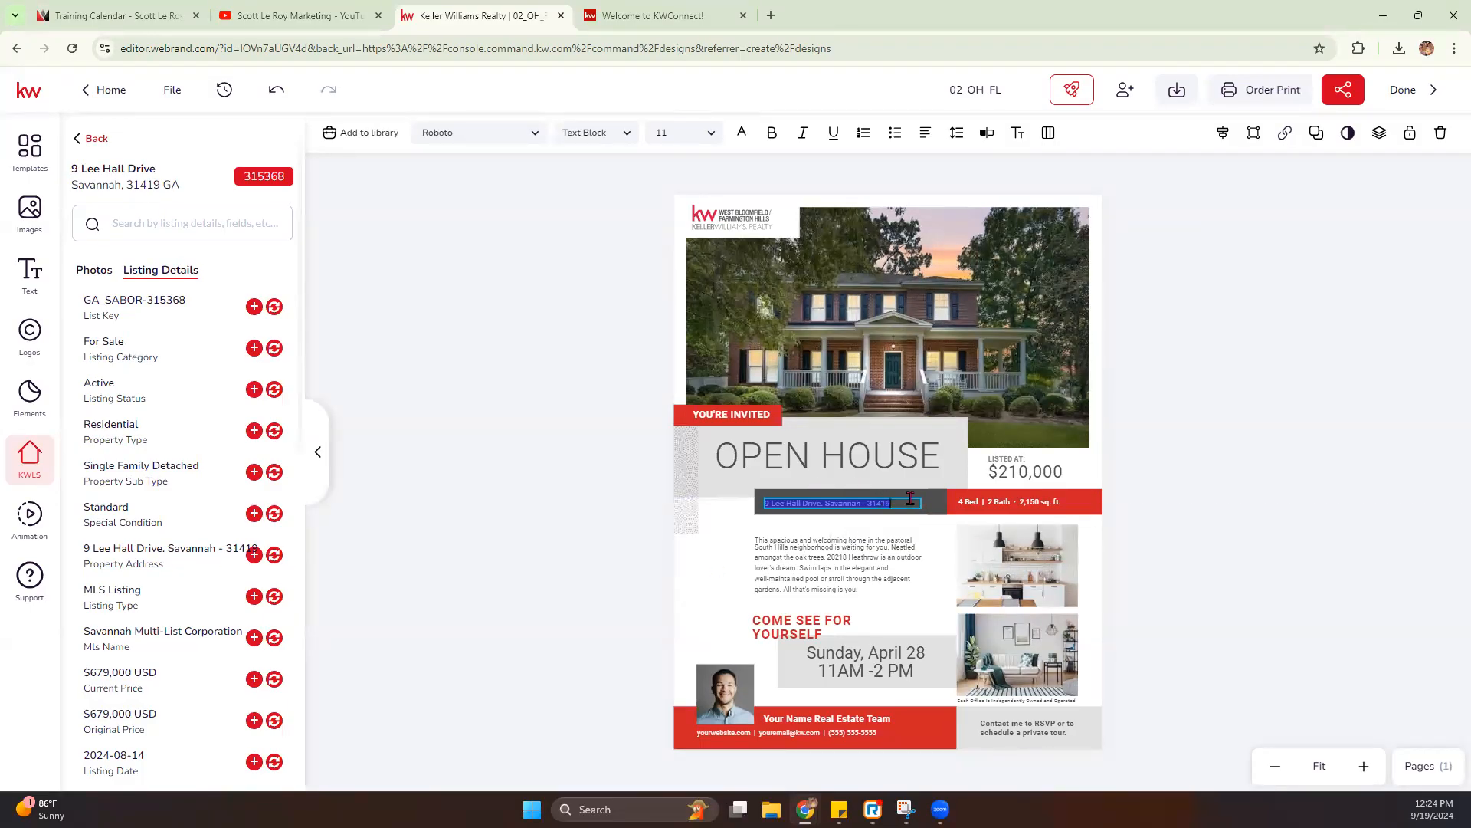
key("Right")
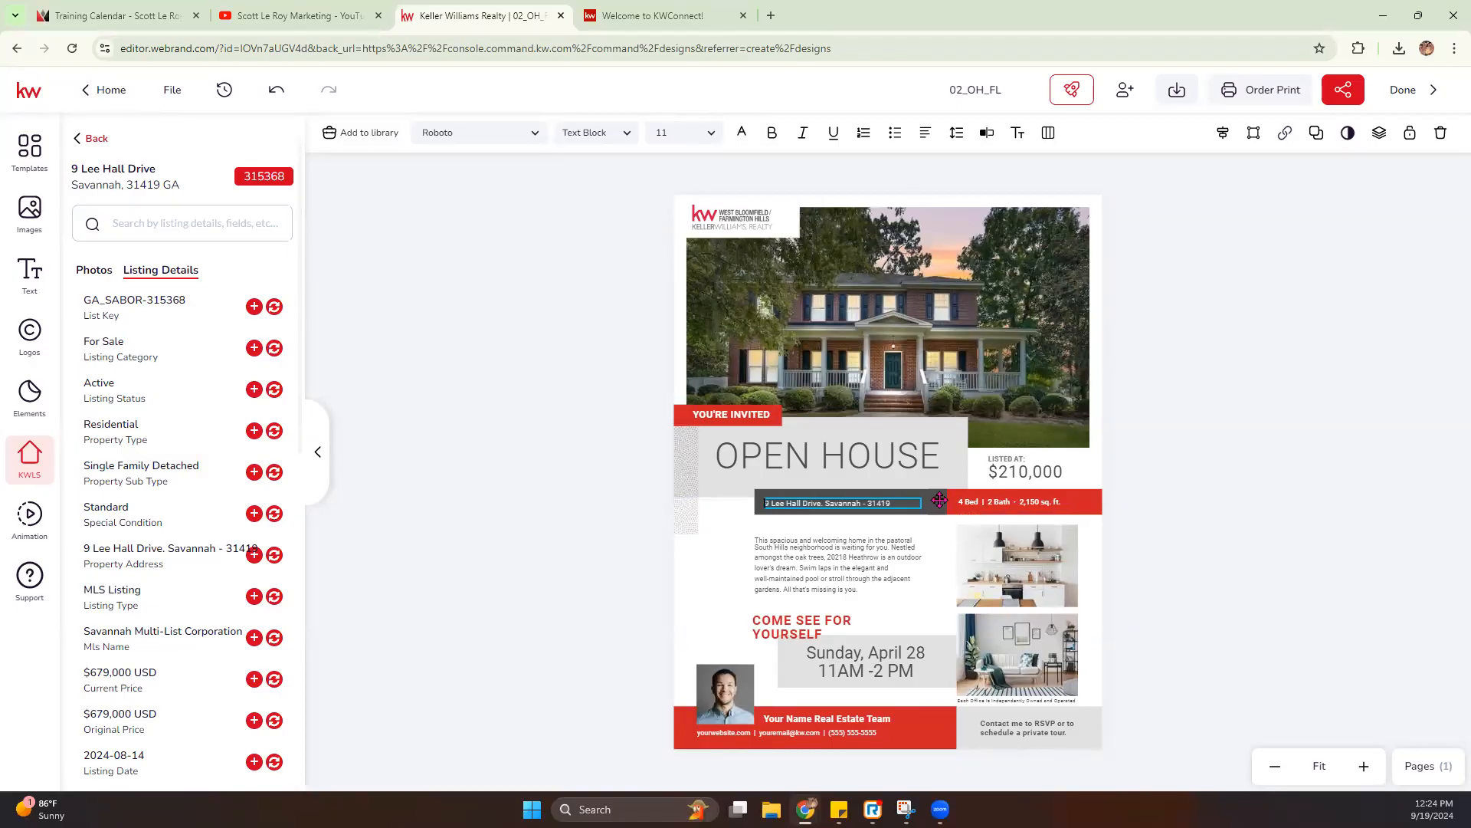
left_click(863, 503)
key("Delete")
key("Delete")
type(", GA")
left_click(1004, 502)
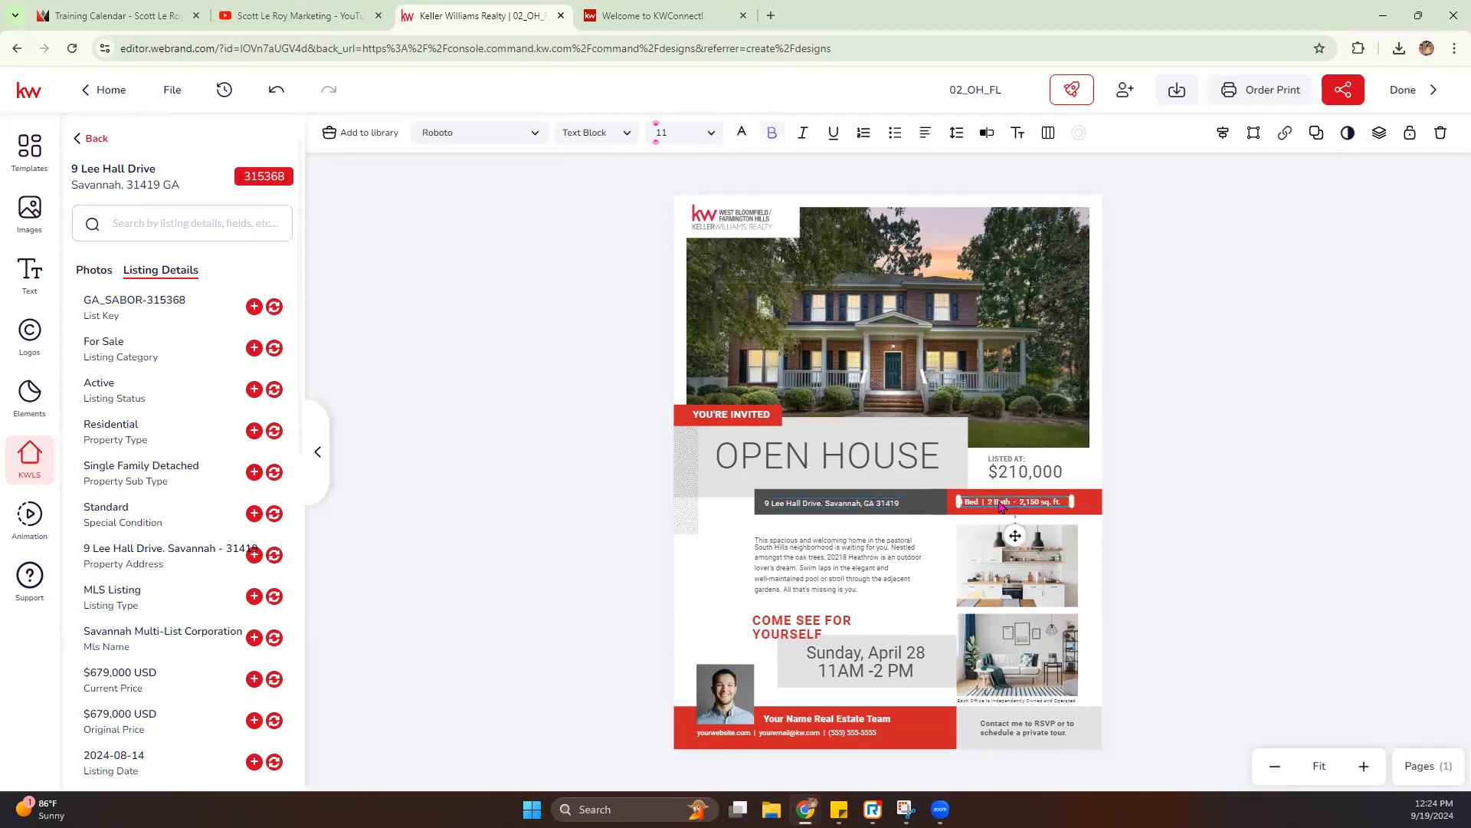
left_click(987, 133)
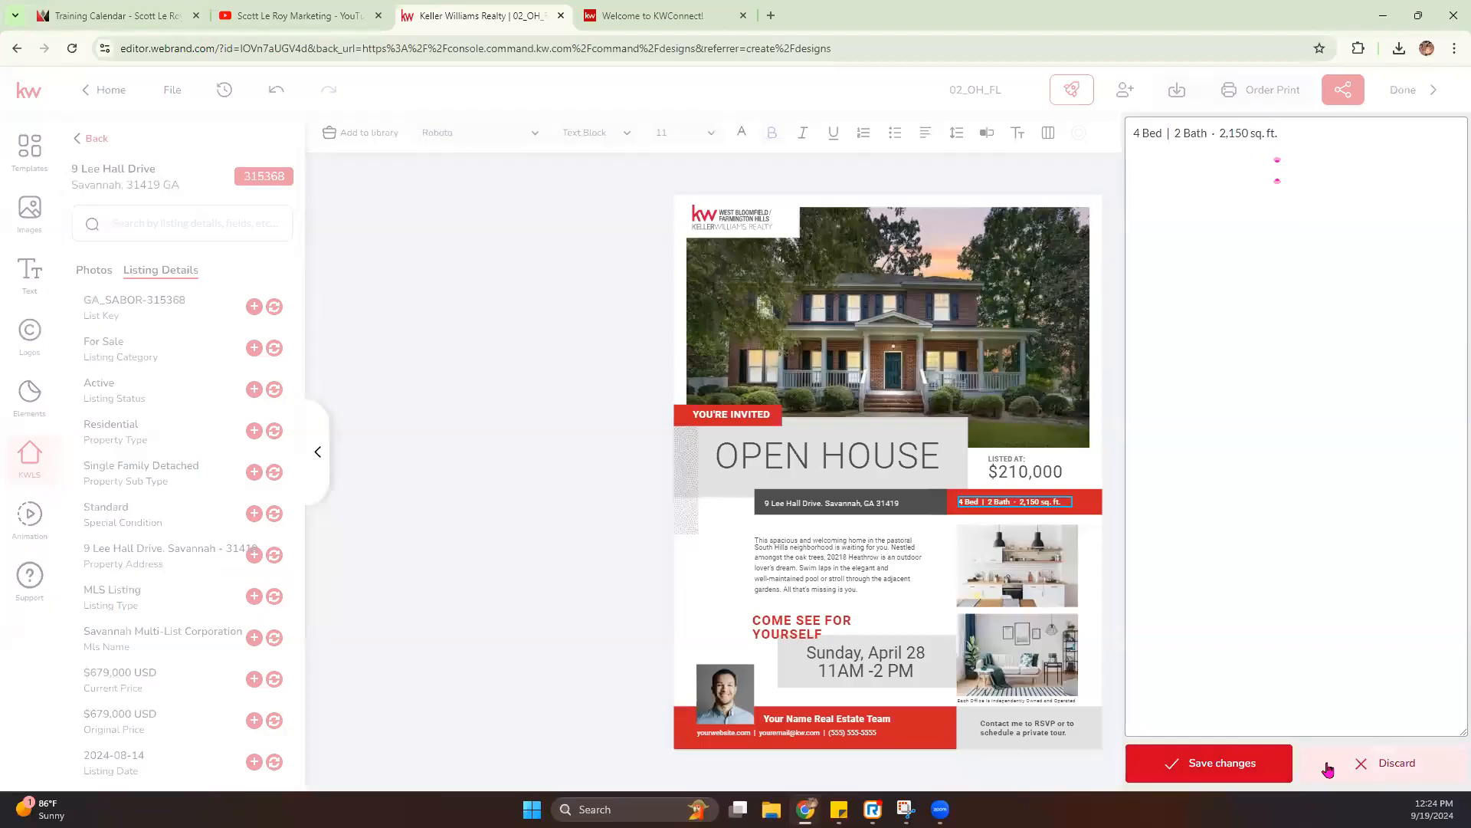
left_click(1358, 767)
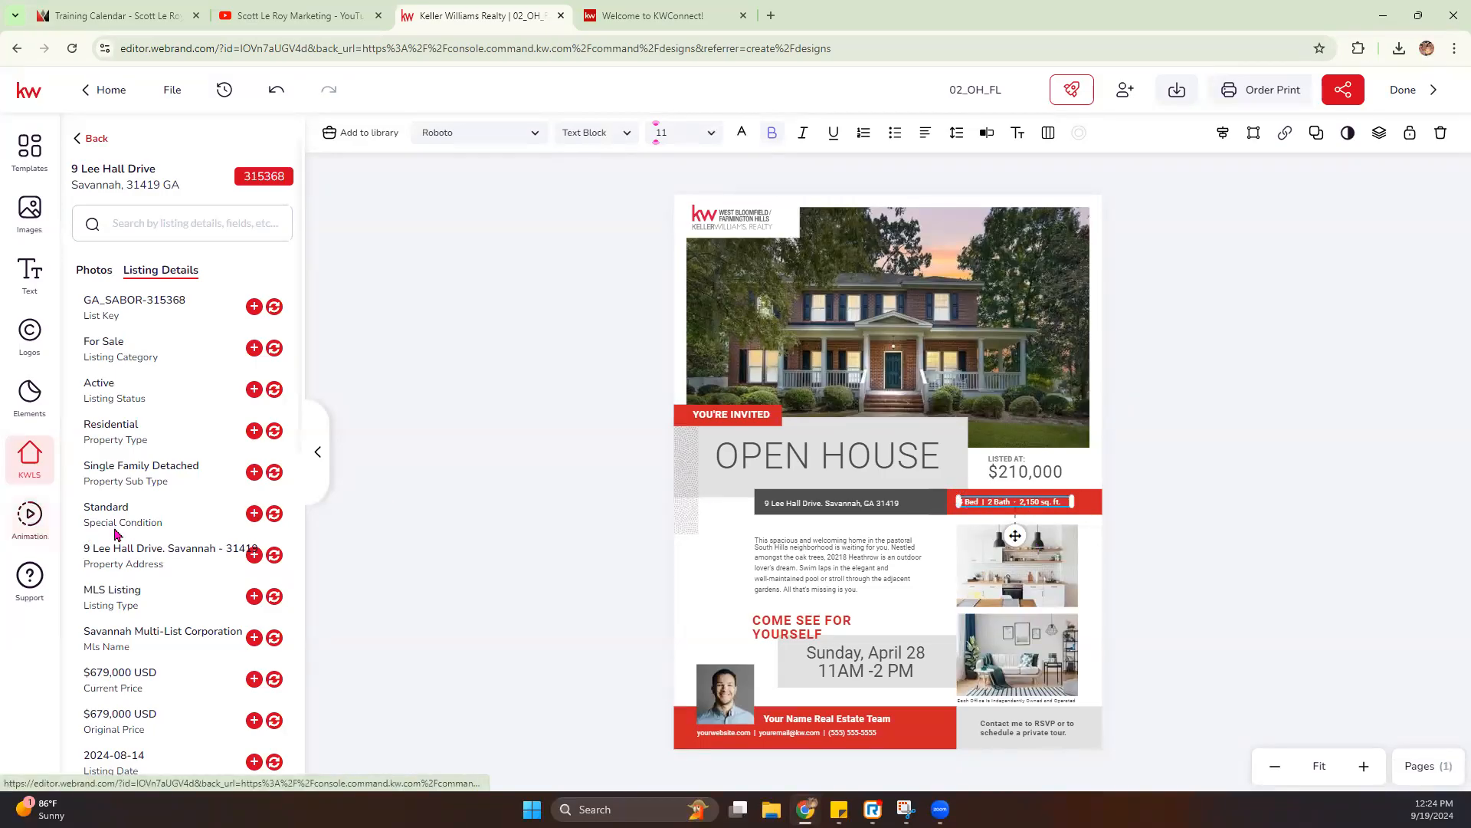
- Try to replace the bed, bath and square-footage line with the listing's Bedrooms field, and undo the replacement
scroll(107, 537, "down", 5)
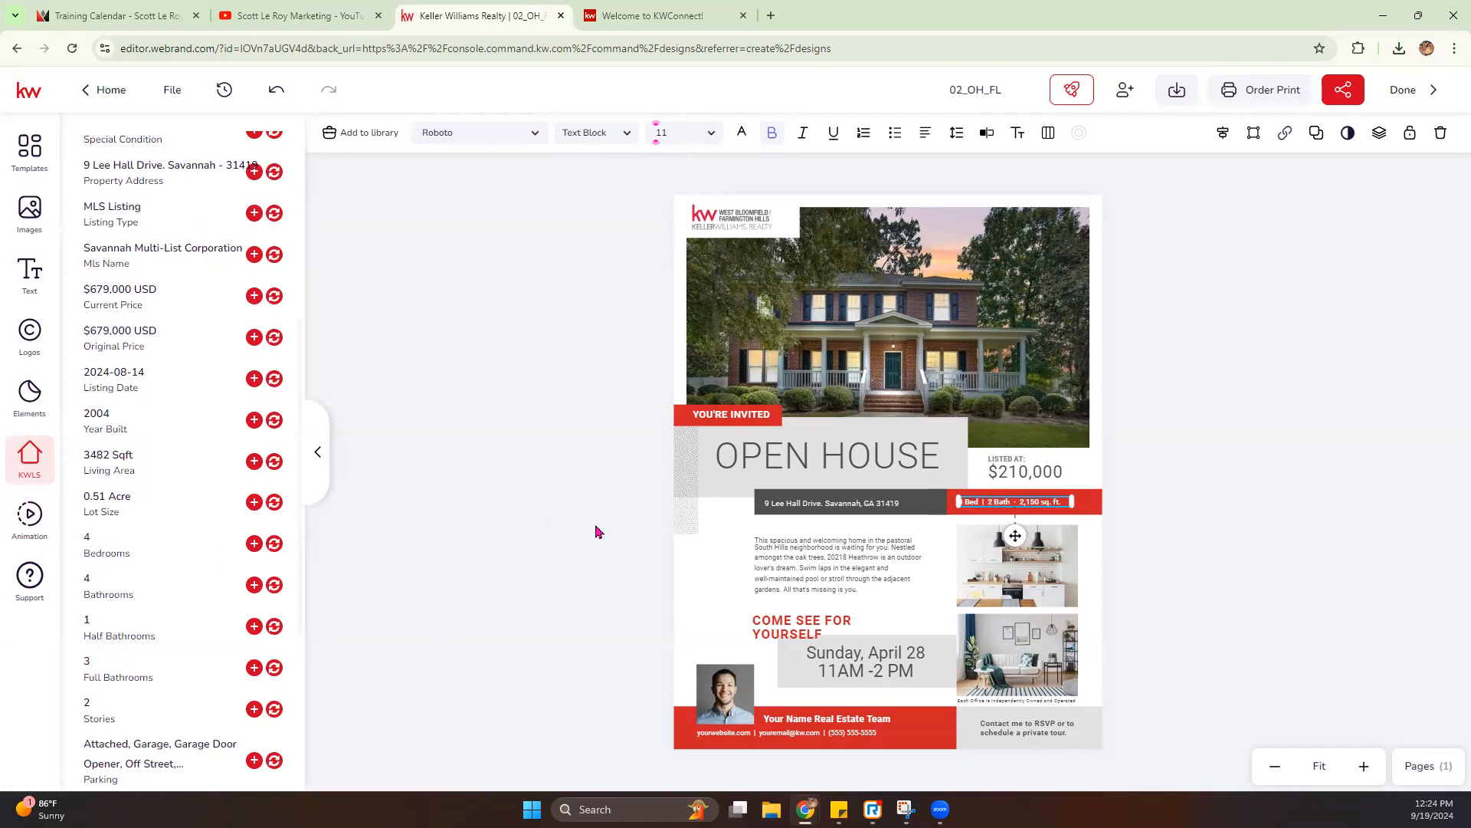
left_click(274, 543)
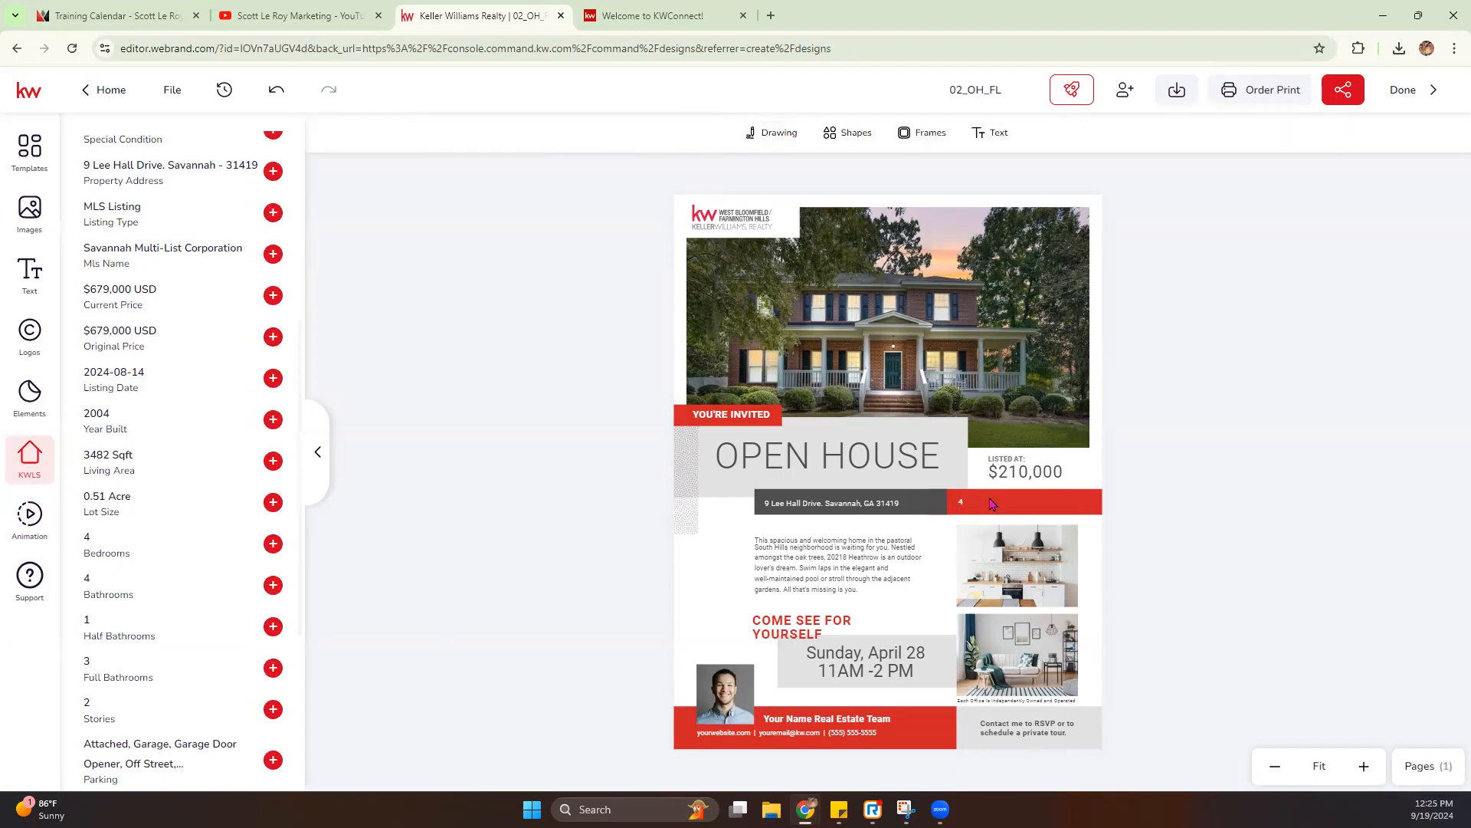
left_click(991, 500)
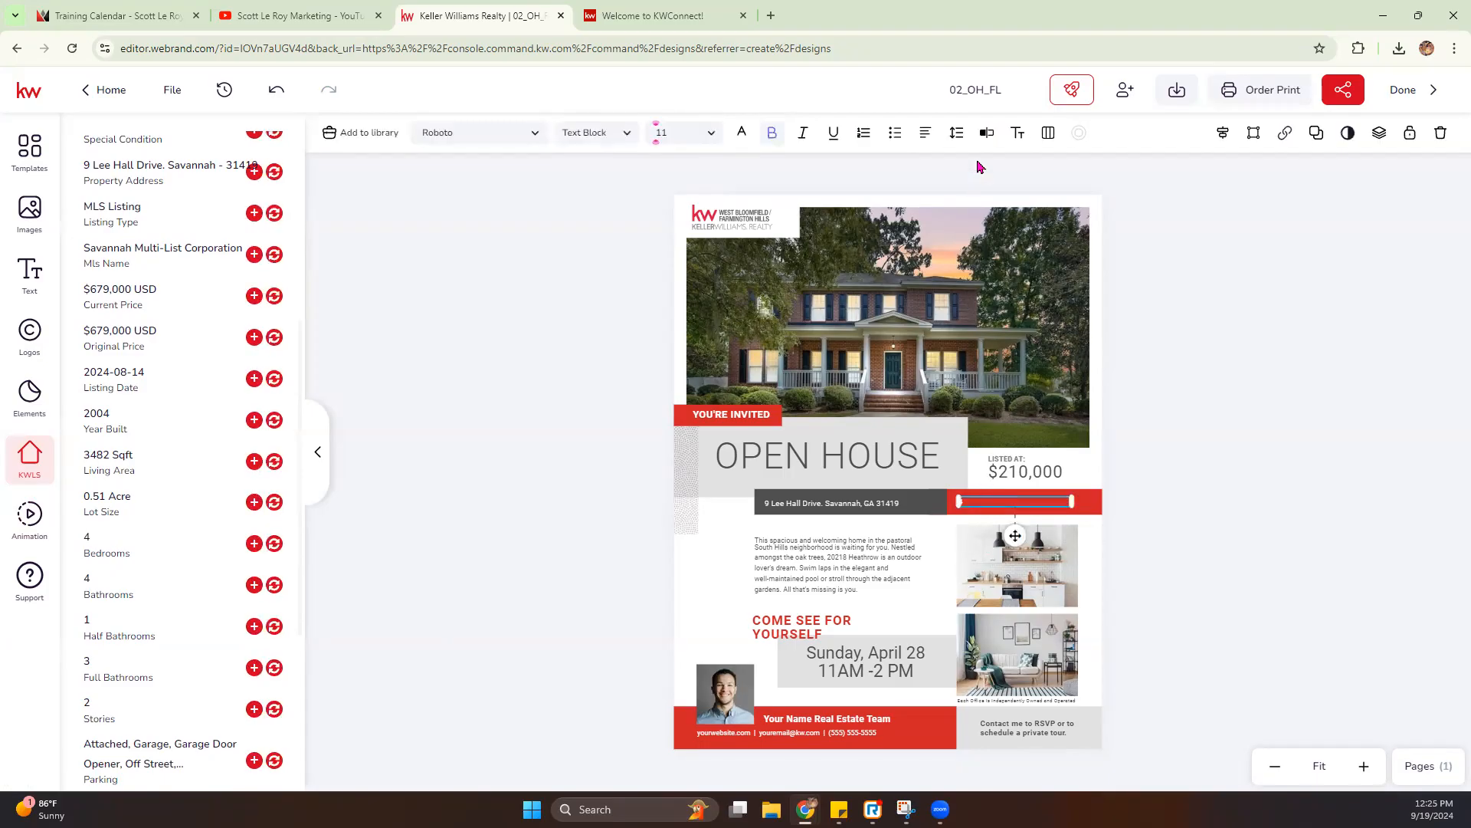
left_click(276, 89)
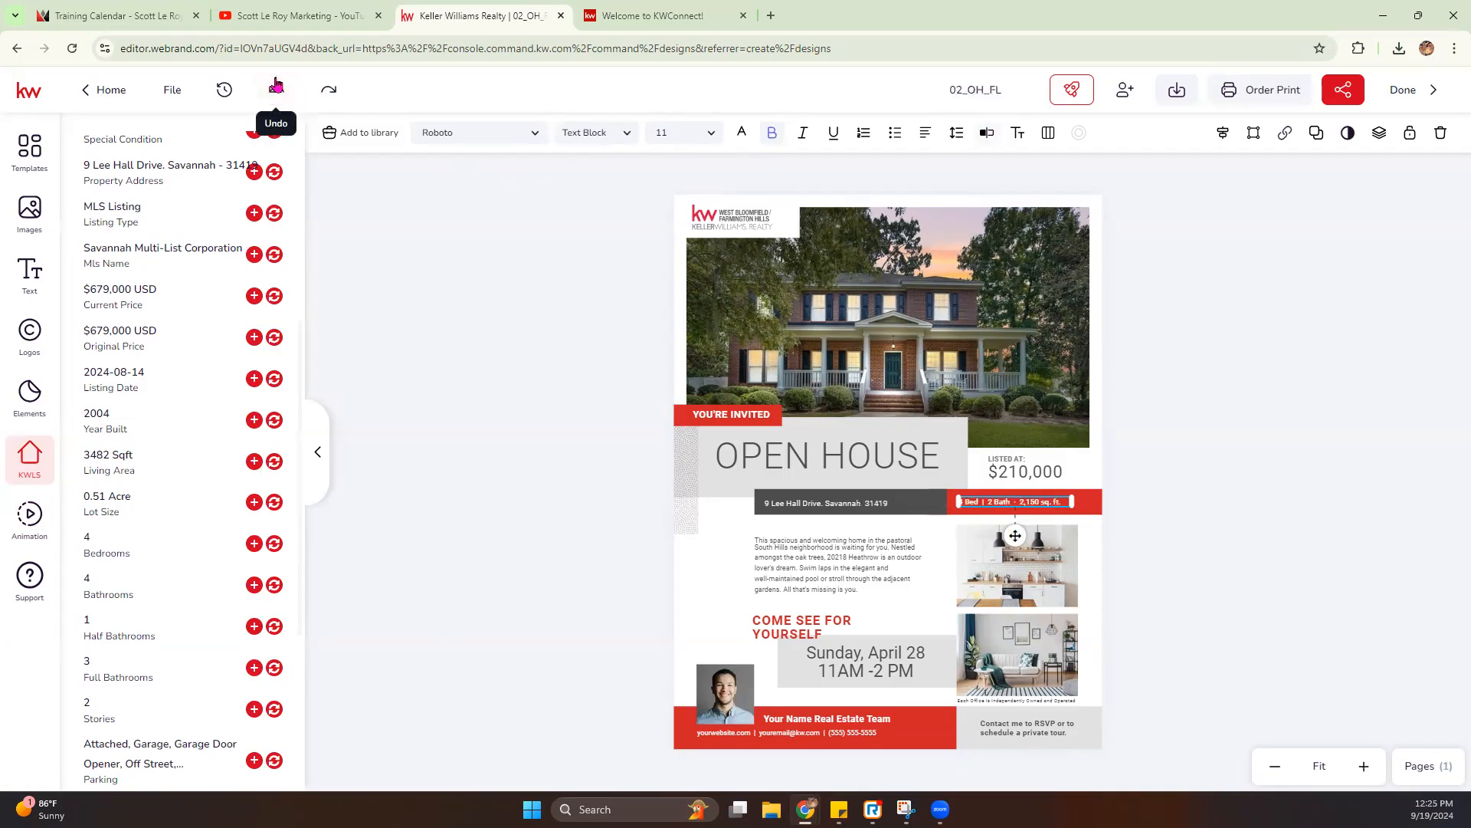
- Edit the line in the red bar to read "4 Bed | 4 Bath · 3,487 sq. ft." and save the changes
left_click(987, 133)
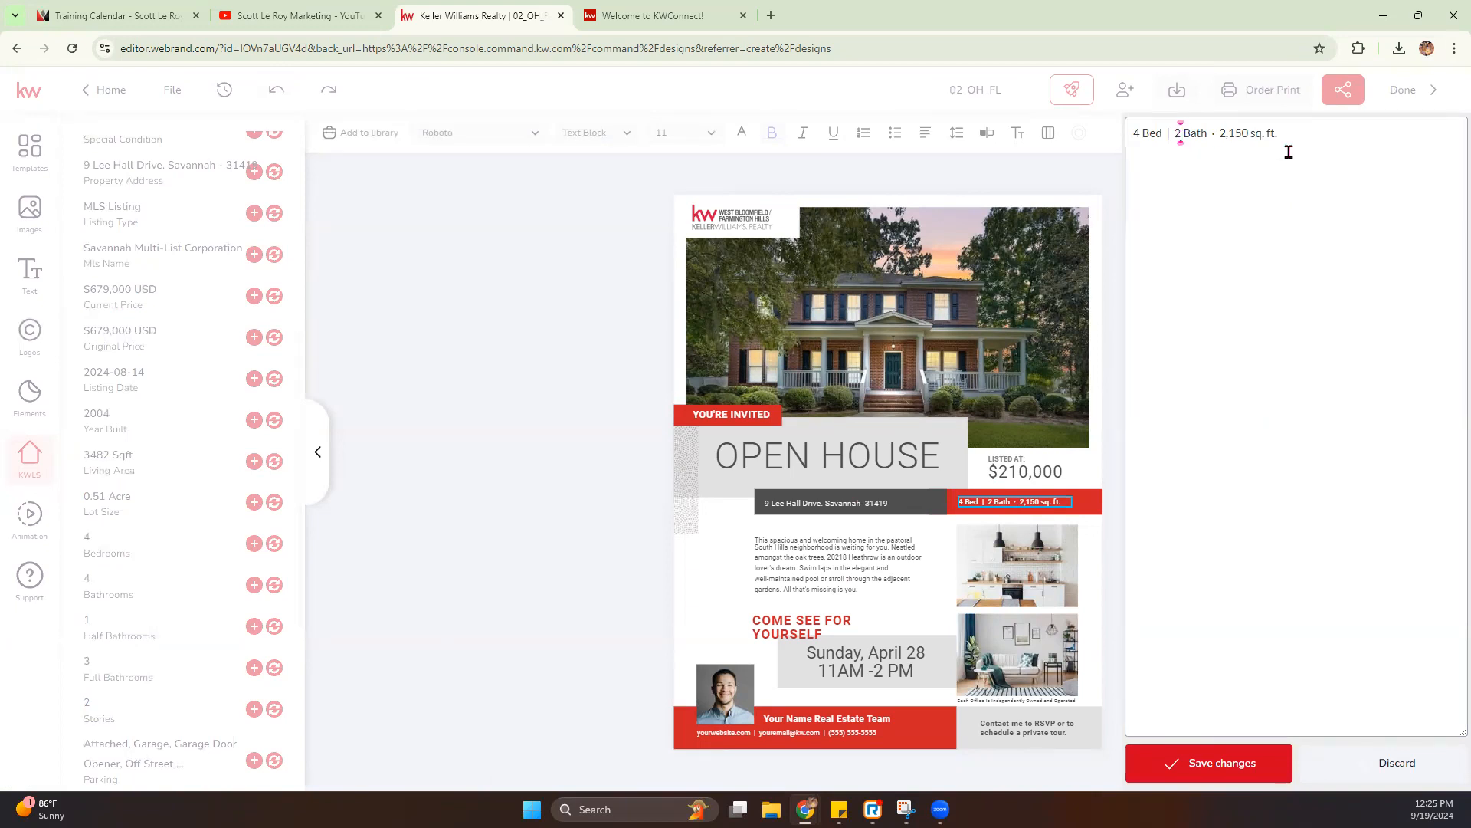
key("BackSpace")
type("4")
left_click_drag(1253, 132, 1221, 135)
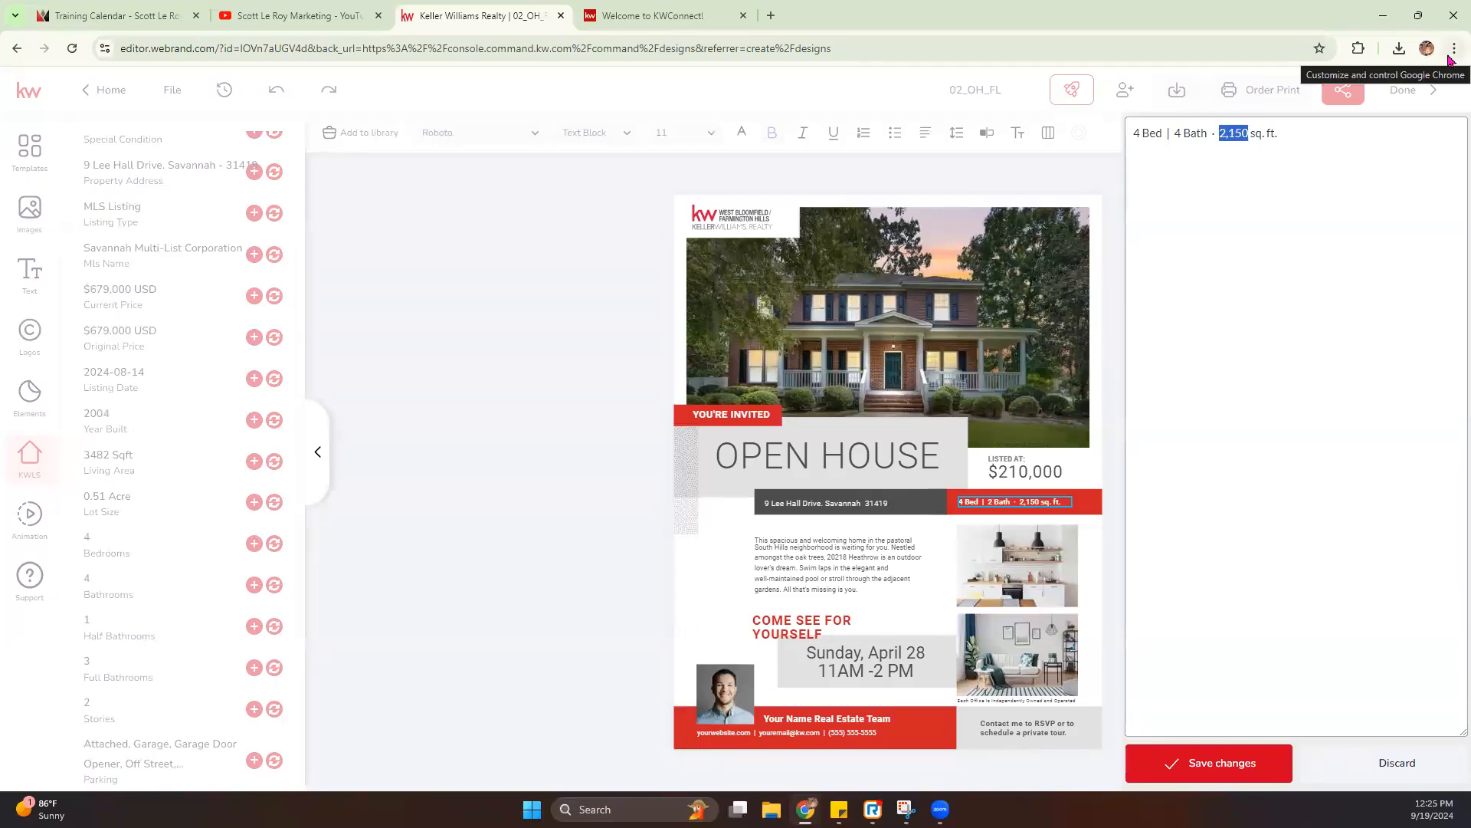
type("3,487")
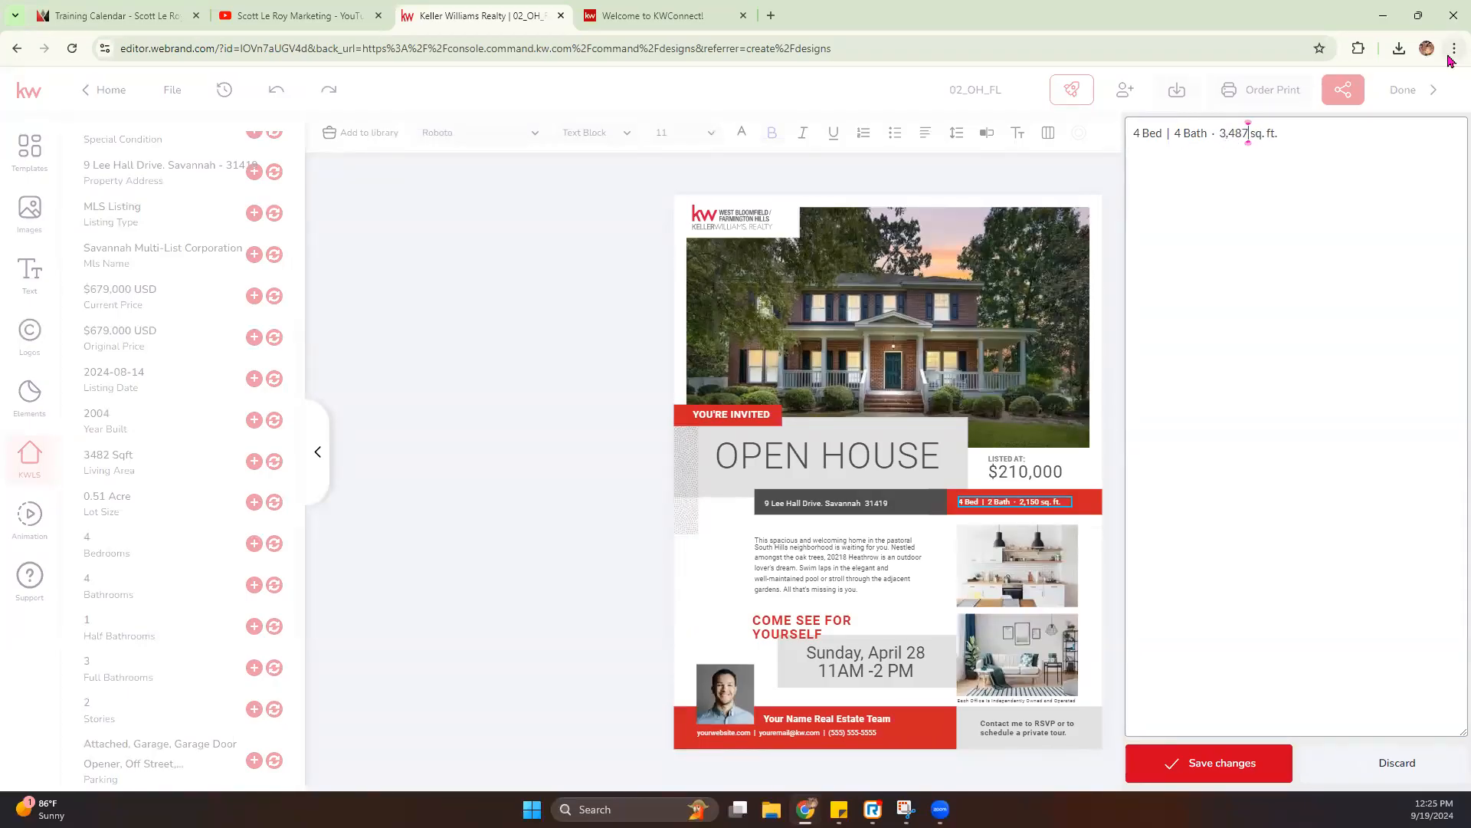
left_click(1241, 779)
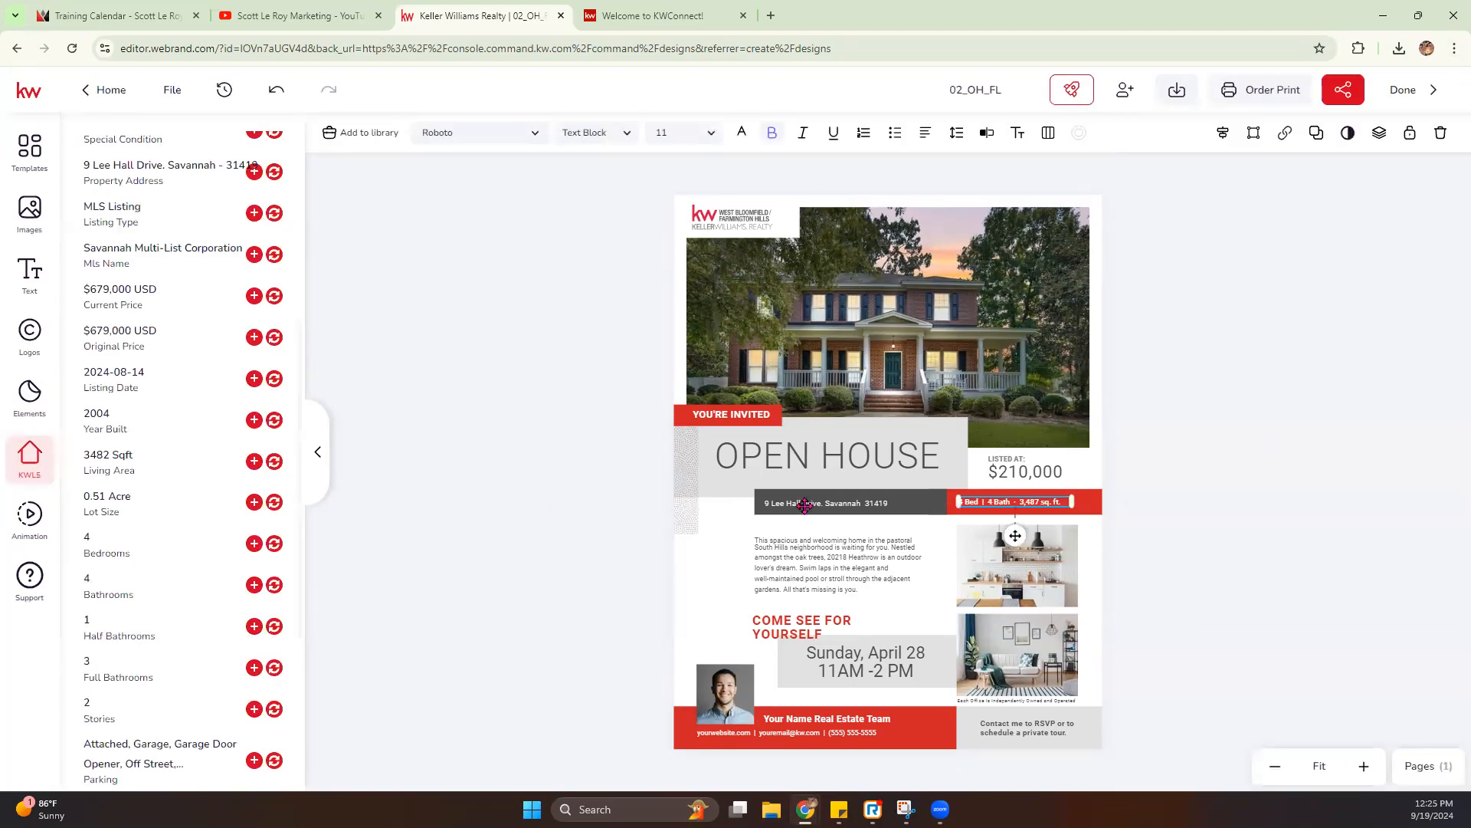
- Replace the flier's descriptive paragraph with the Property Description from the listing details
left_click(1363, 766)
left_click(1364, 766)
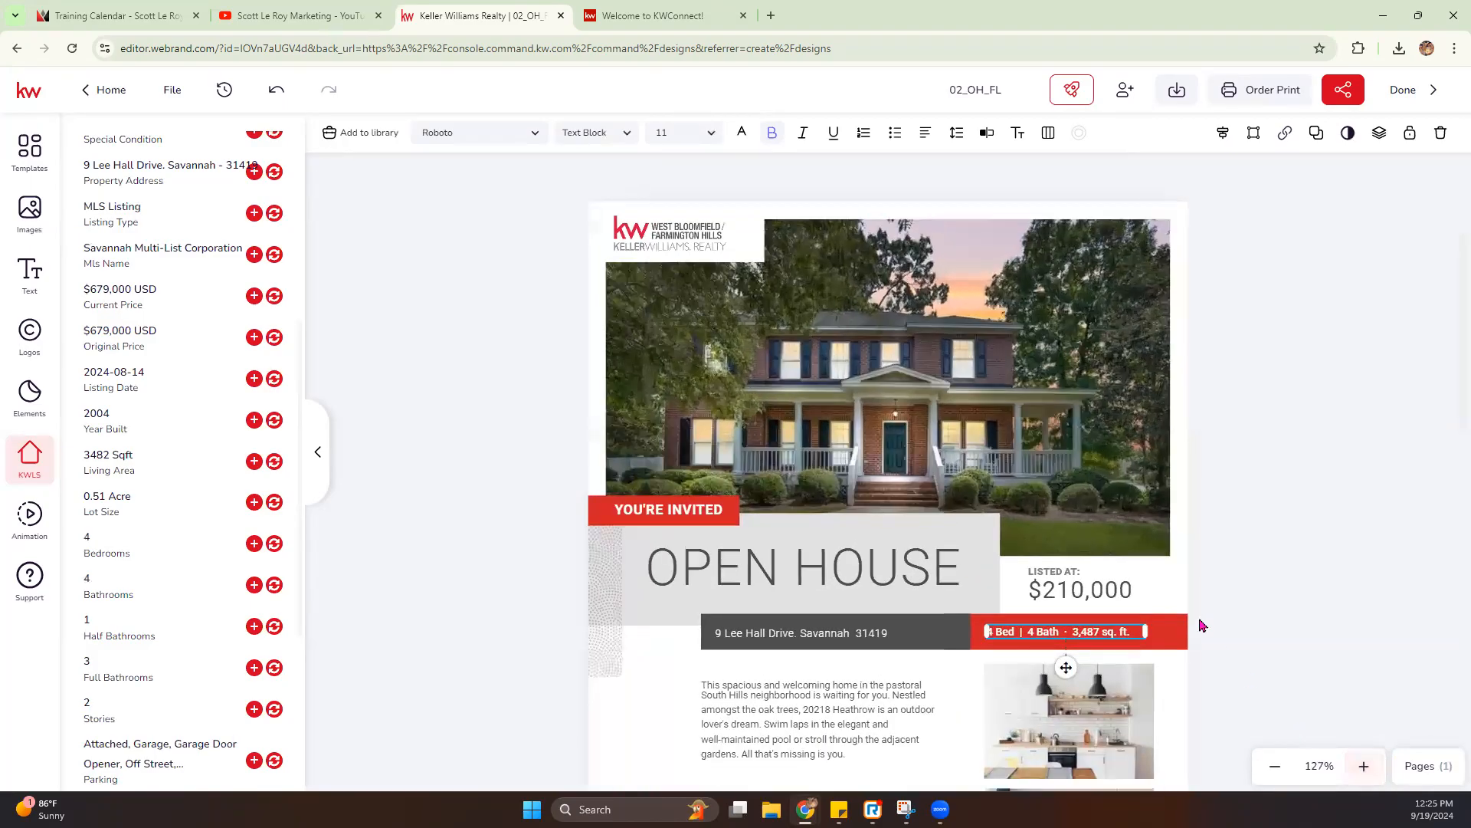
scroll(1296, 567, "down", 3)
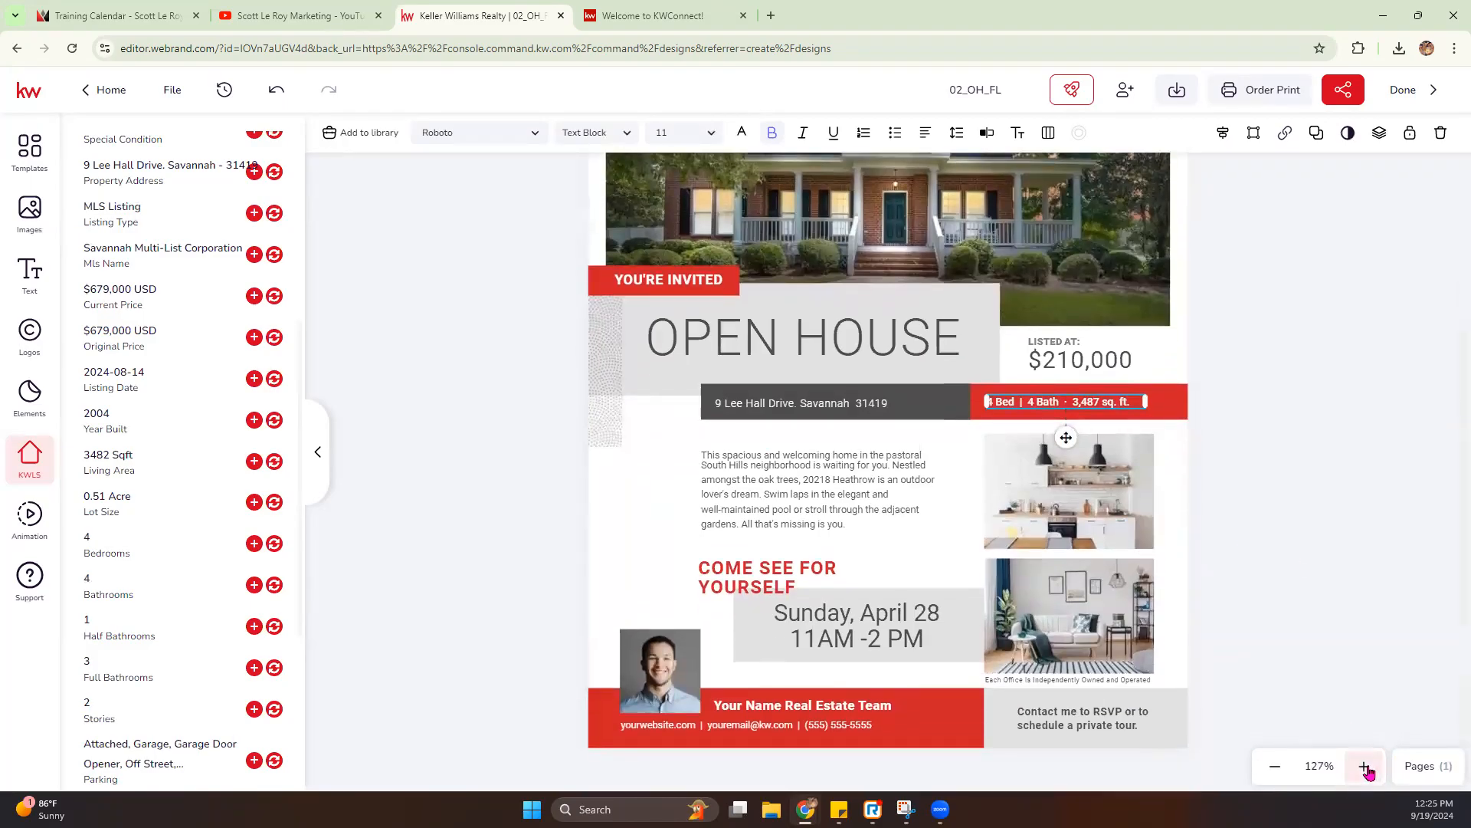
left_click(1365, 768)
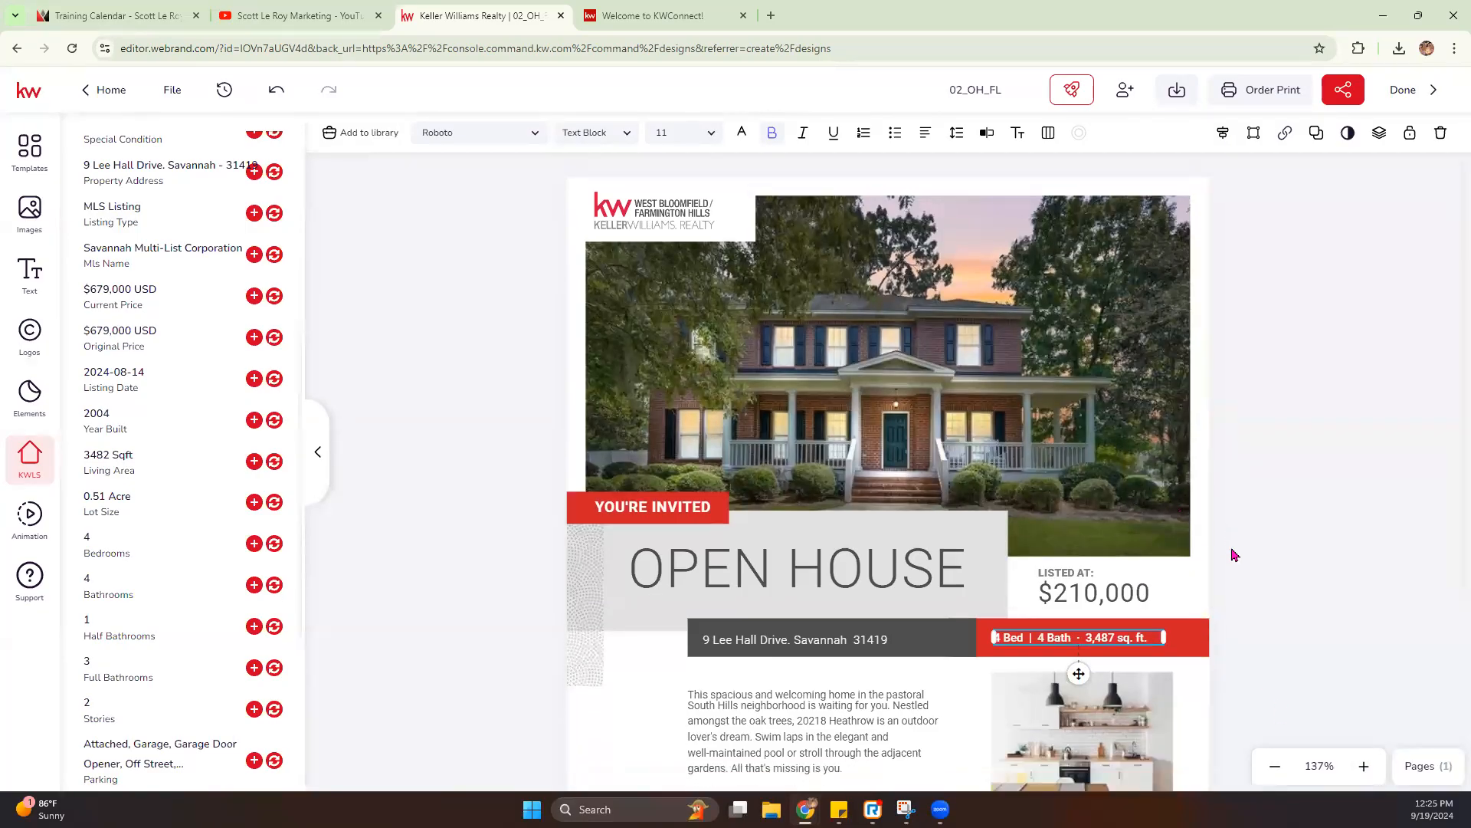
scroll(1234, 554, "down", 3)
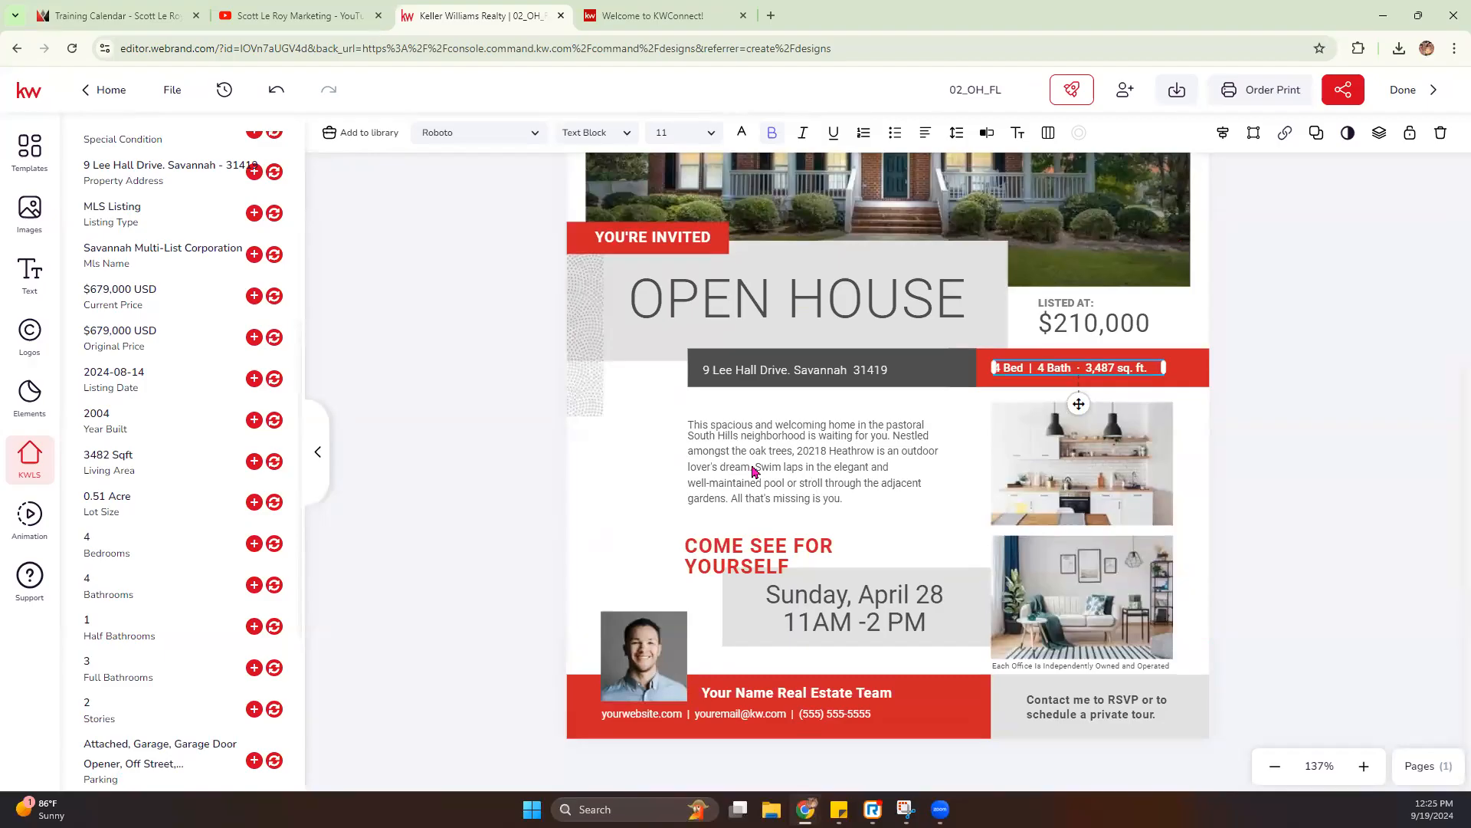
left_click(769, 441)
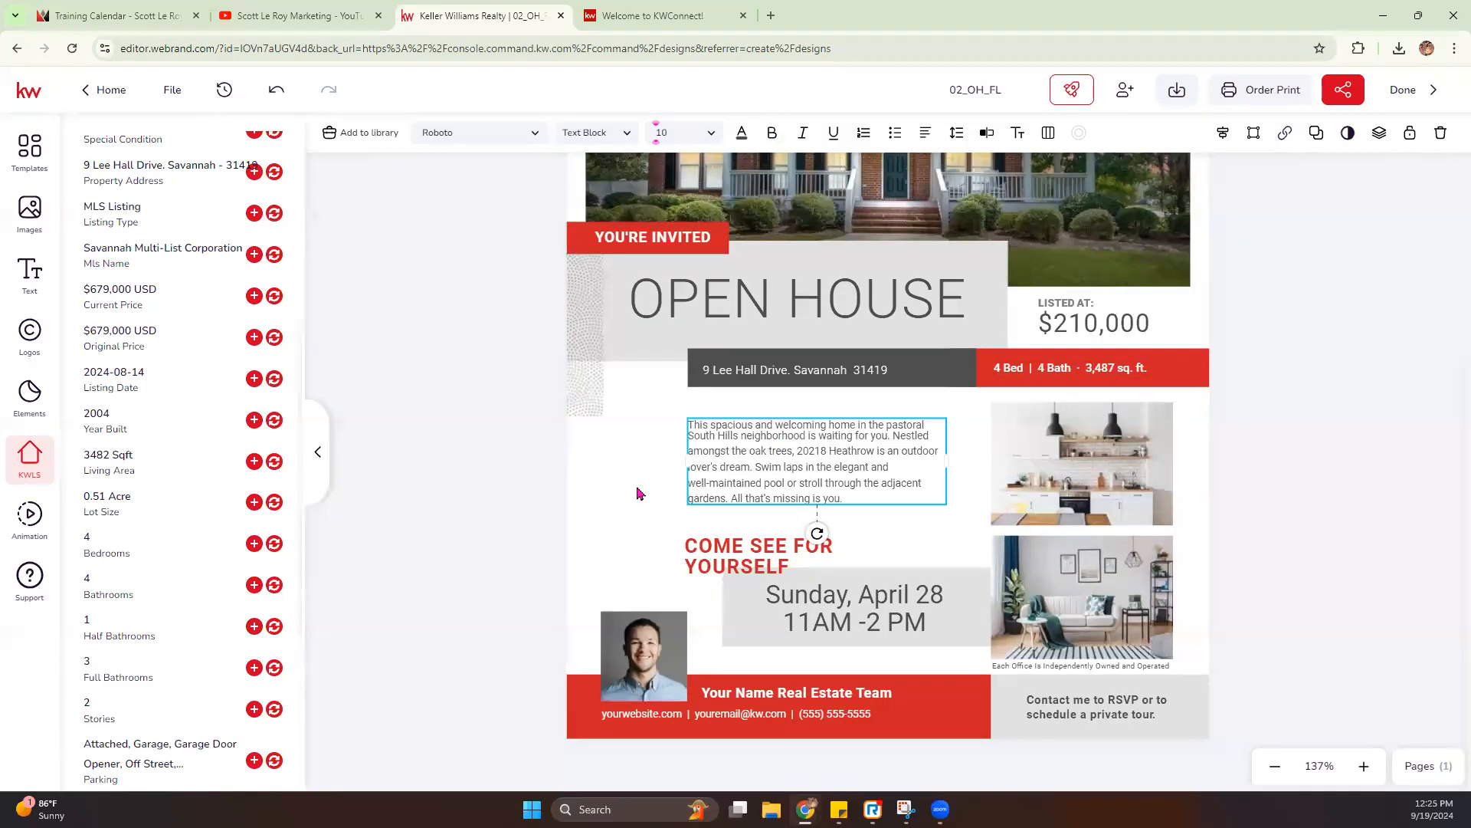
scroll(123, 453, "up", 5)
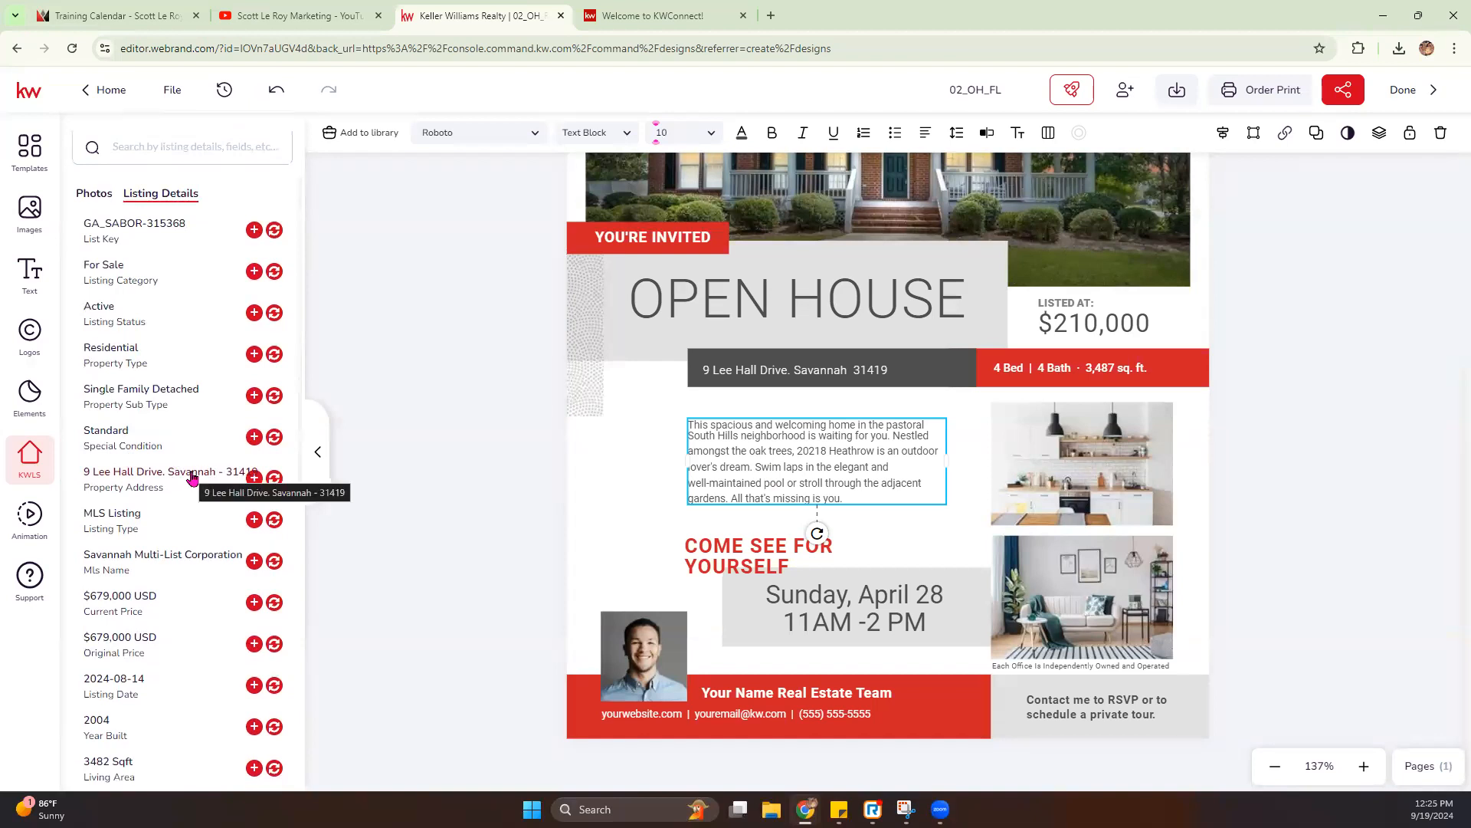
scroll(192, 479, "down", 7)
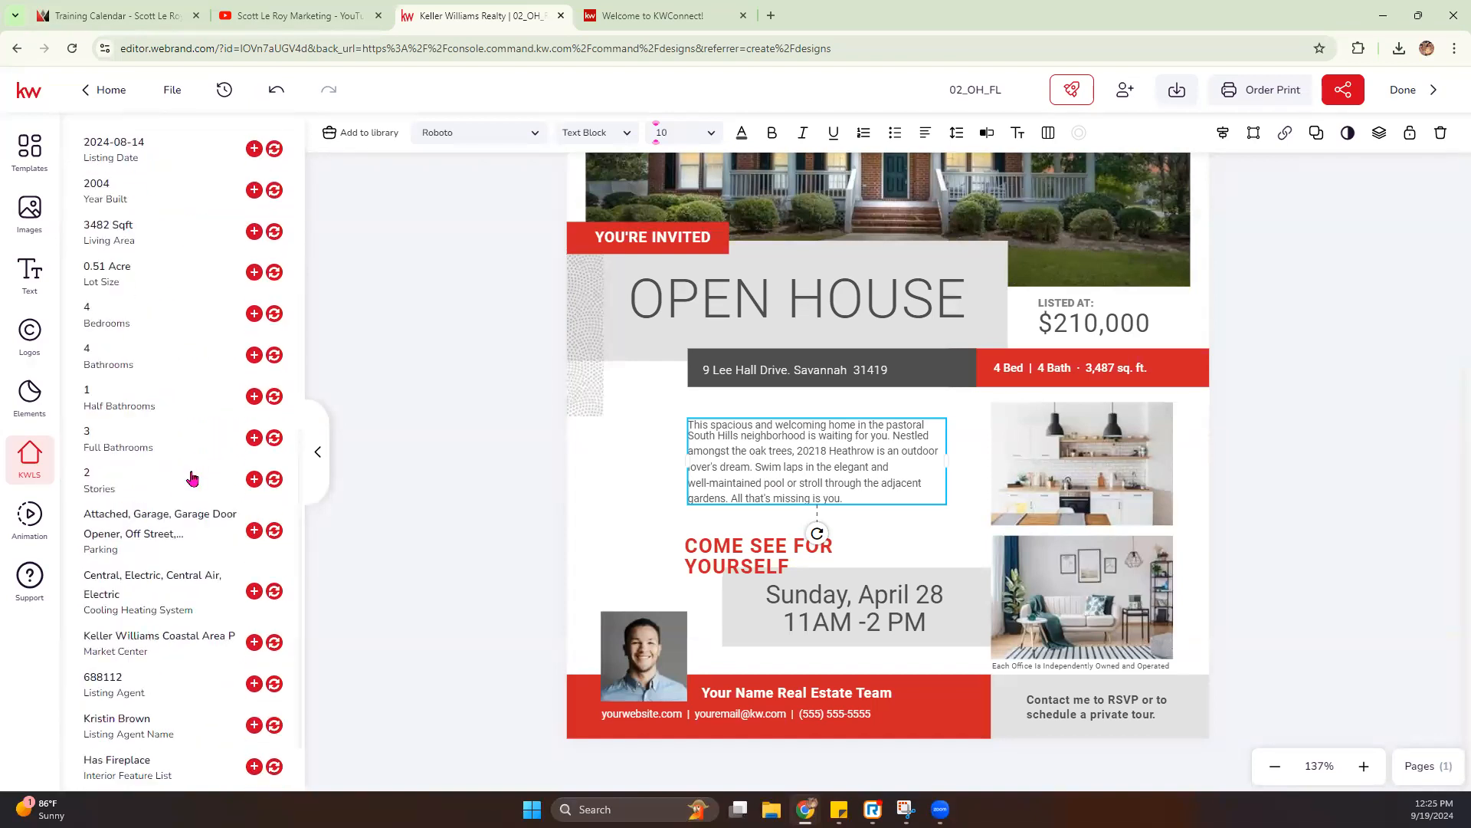
scroll(191, 479, "down", 1)
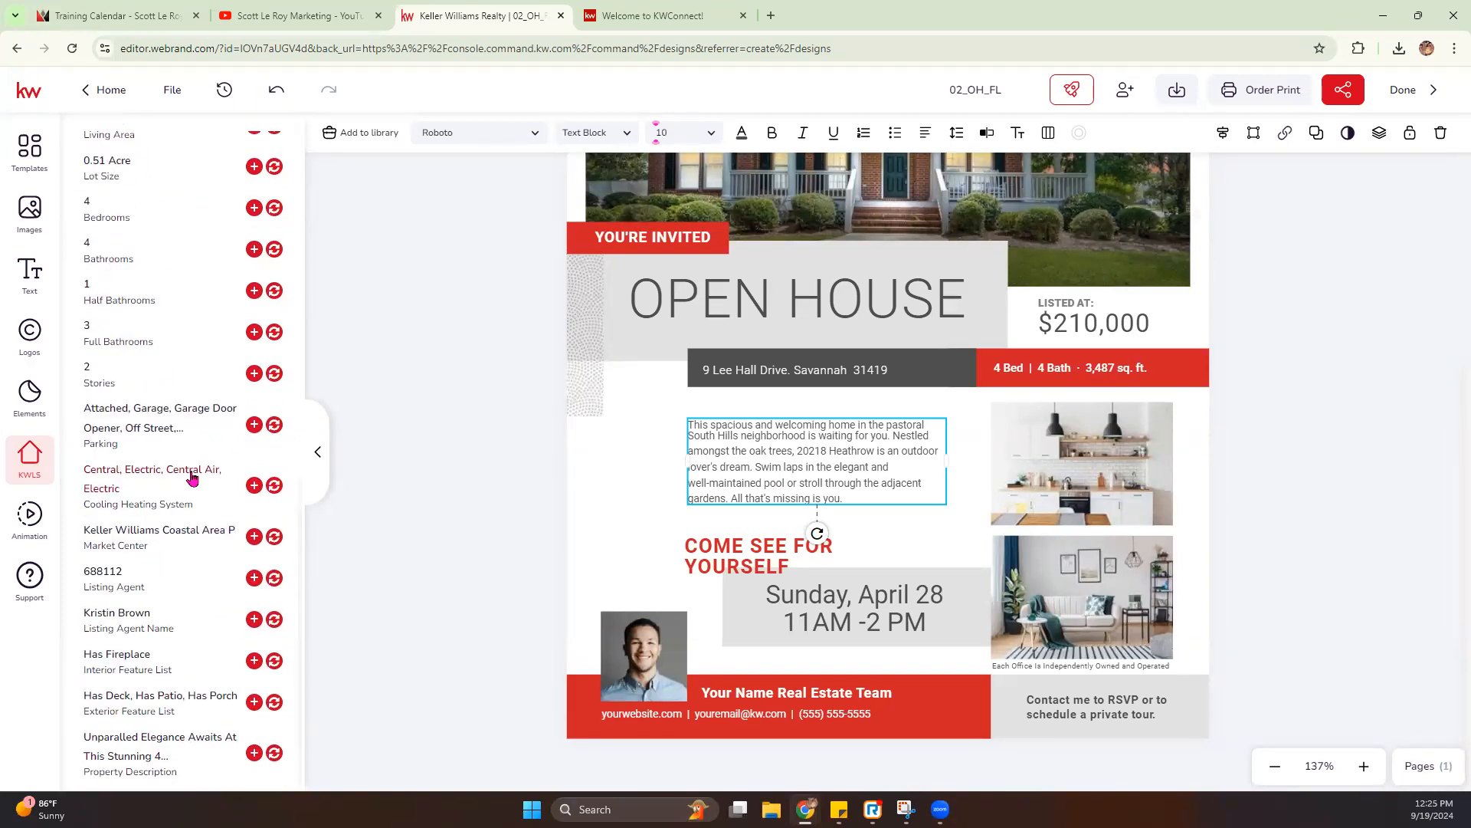
left_click(275, 755)
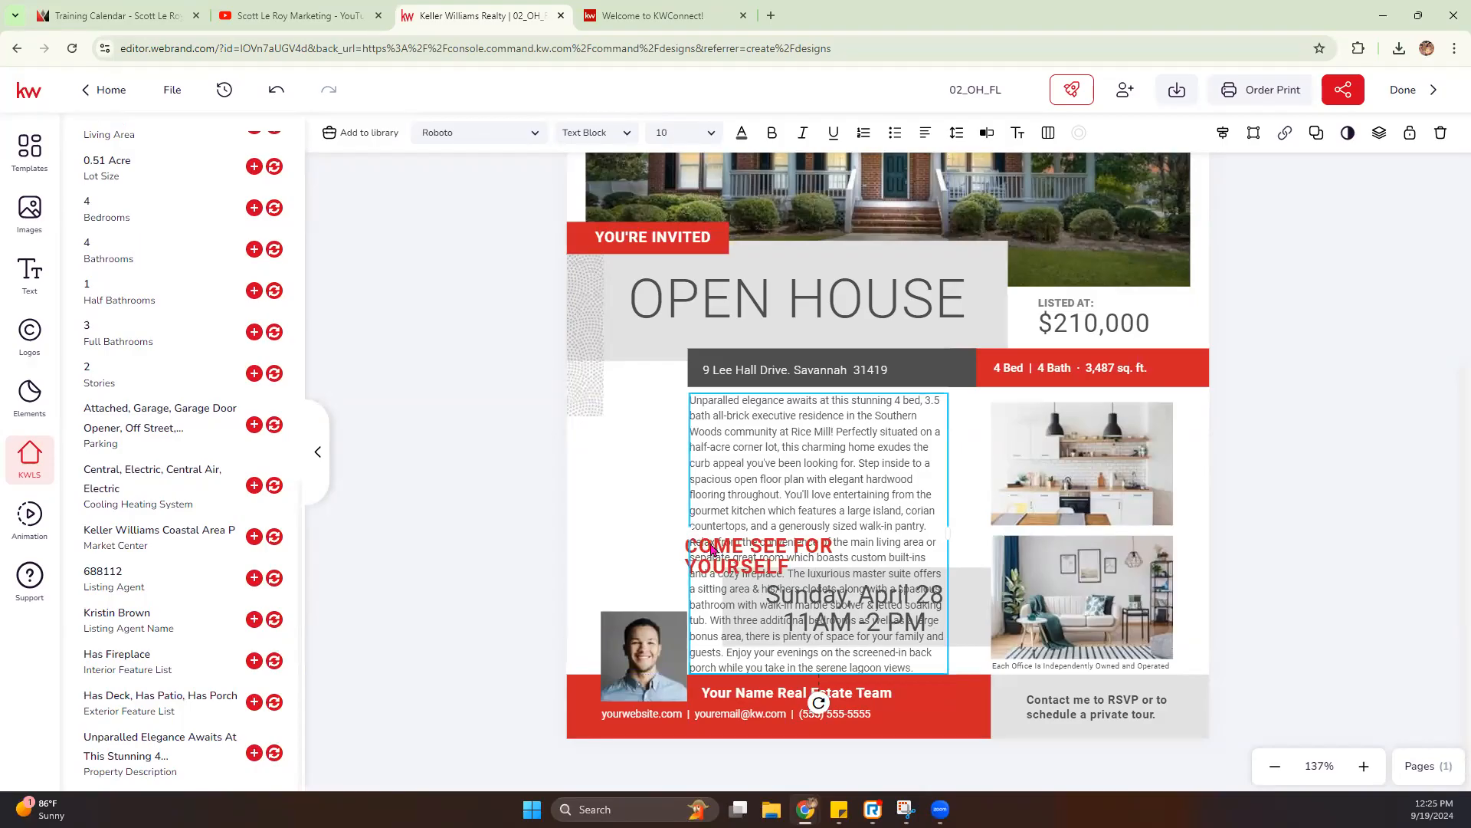
- Widen the description text box to span from near the page's left edge to the interior photos, and delete the dotted pattern image
left_click_drag(690, 535, 606, 529)
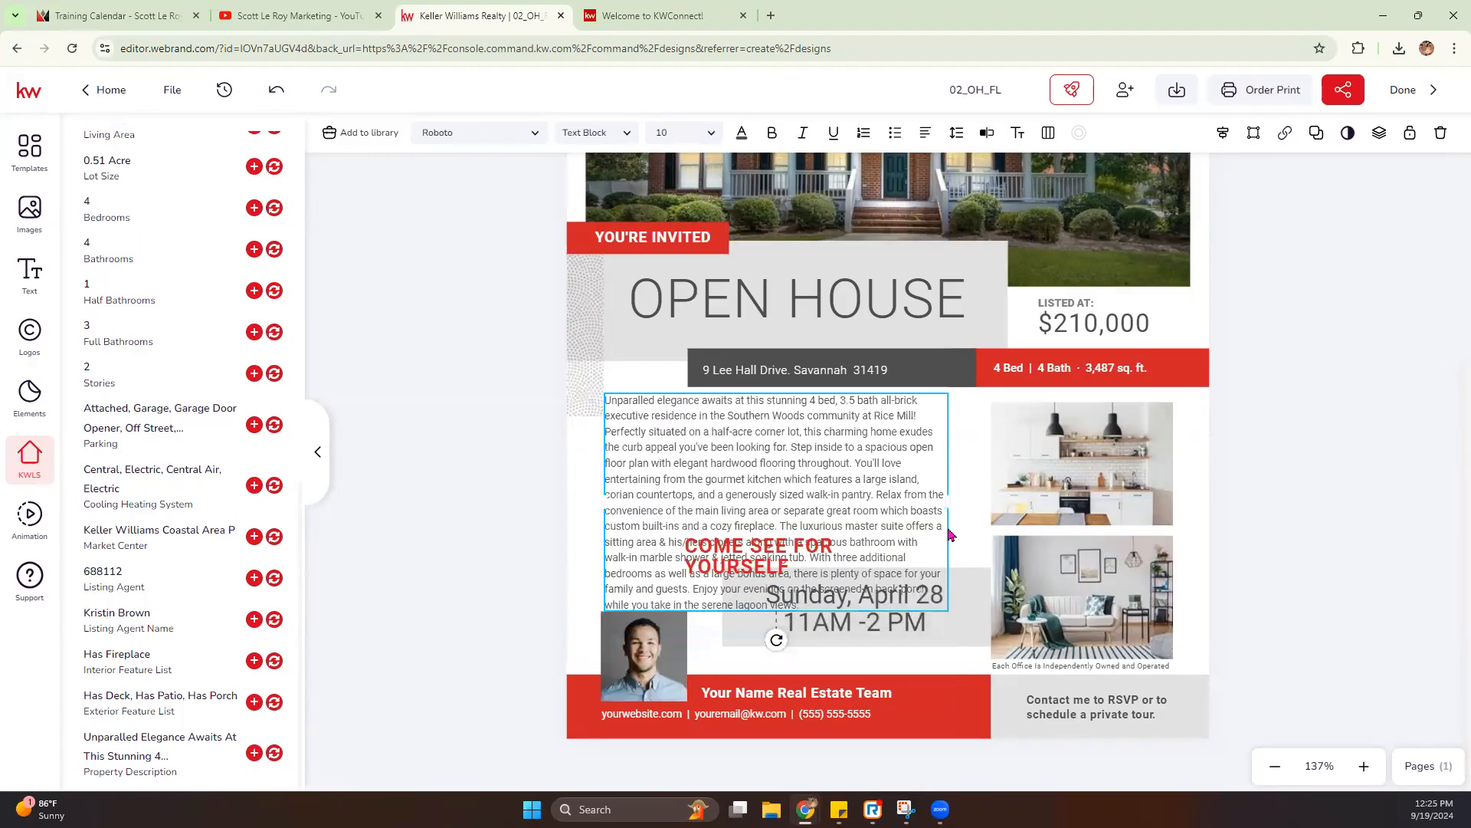
left_click_drag(946, 499, 986, 499)
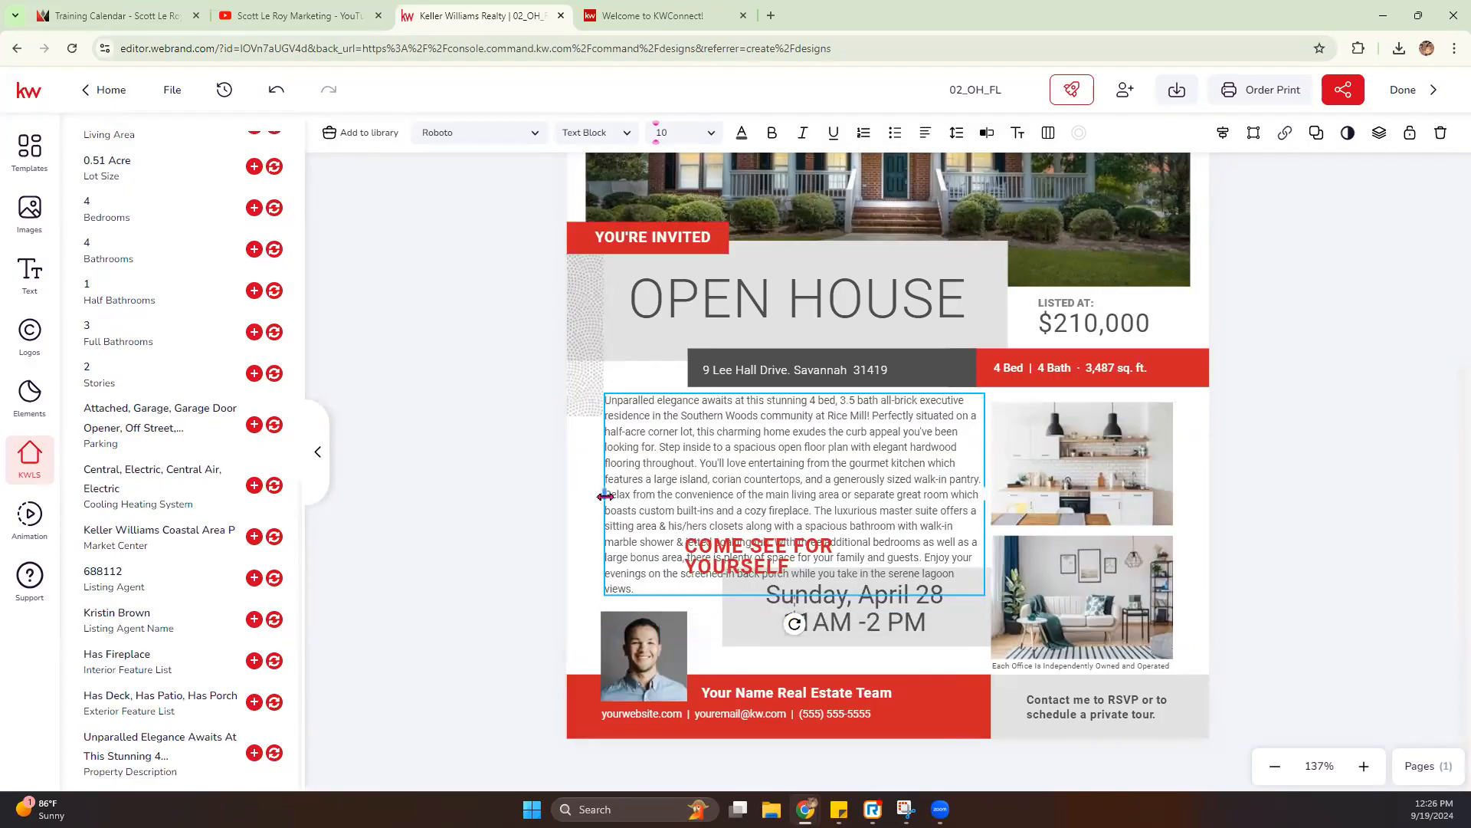
left_click(592, 335)
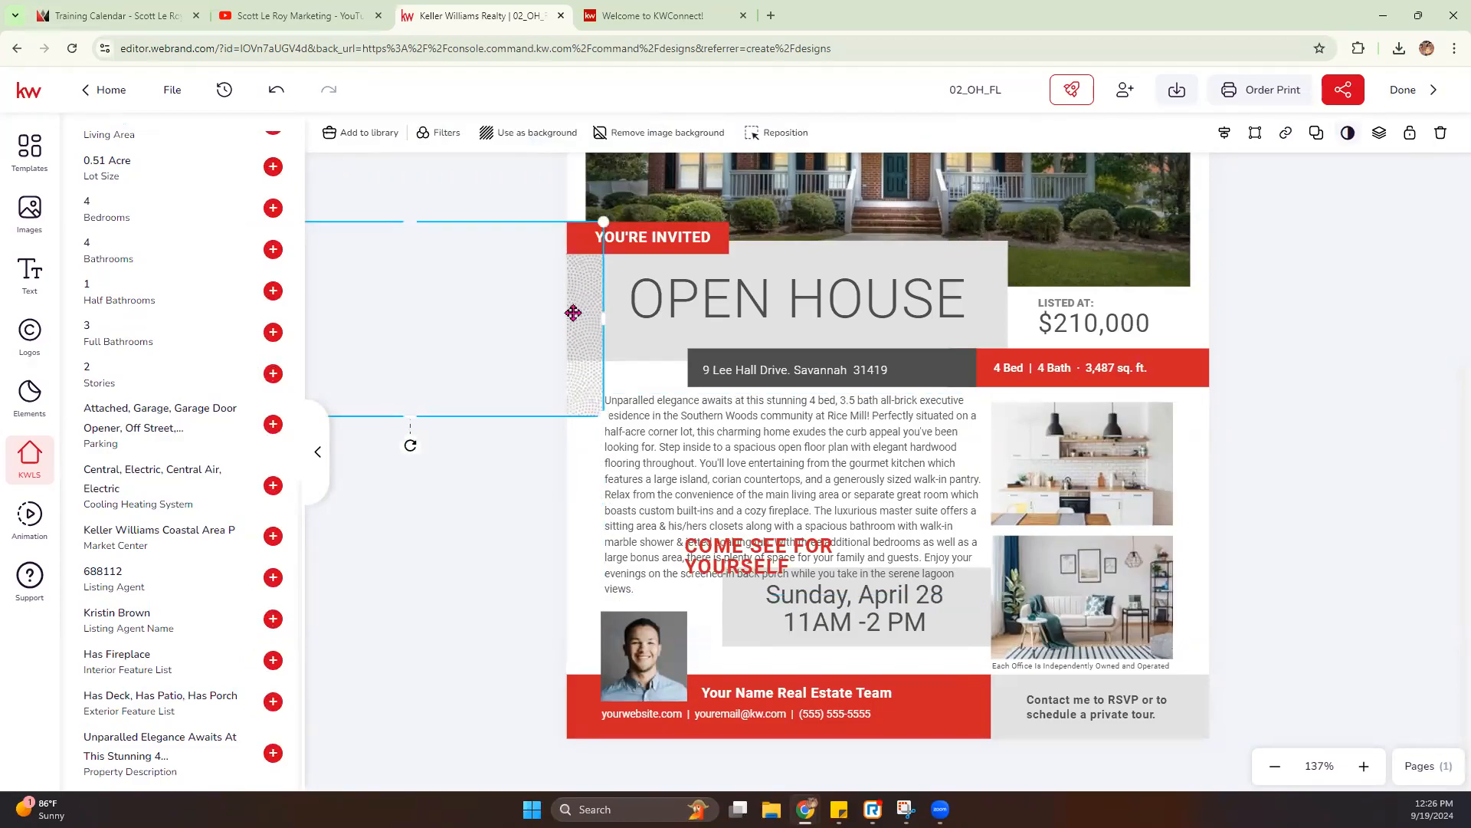
key("Delete")
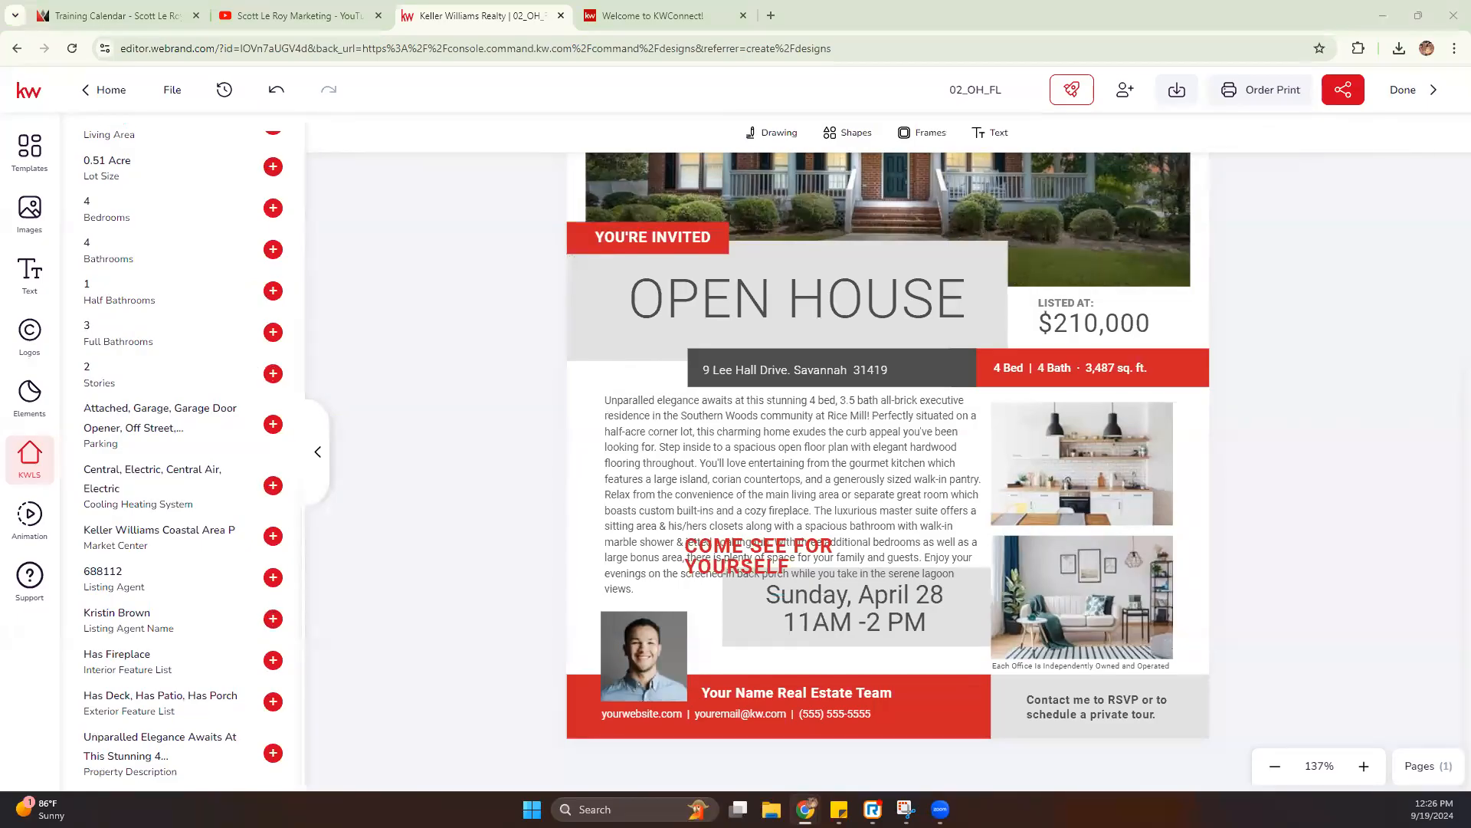
left_click(600, 448)
left_click_drag(601, 491, 581, 489)
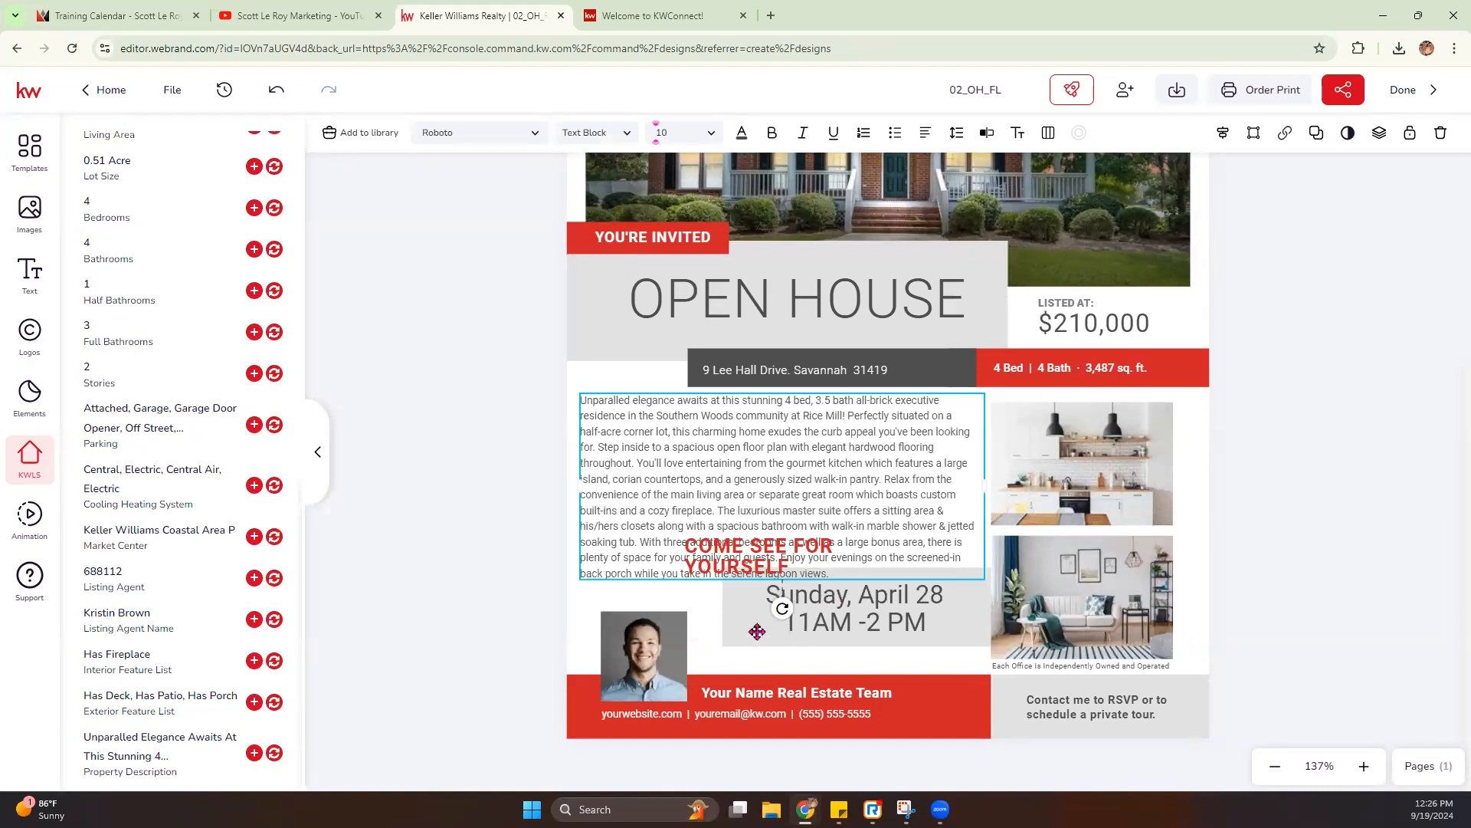
- Select the "COME SEE FOR YOURSELF" heading, the date, the time and their gray box together, and move them slightly down
left_click(742, 561)
left_click(858, 623)
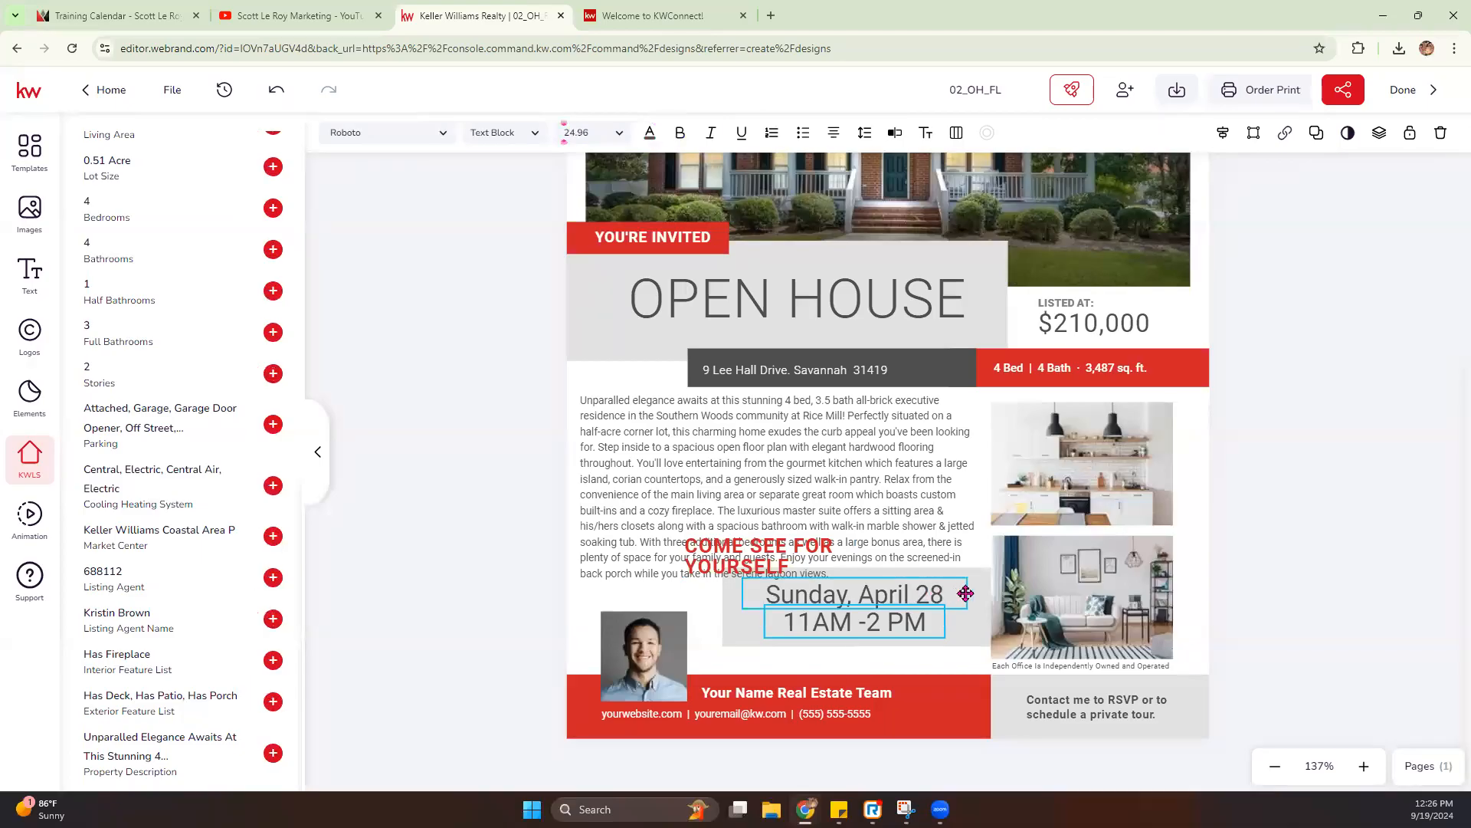
left_click(846, 582, "shift")
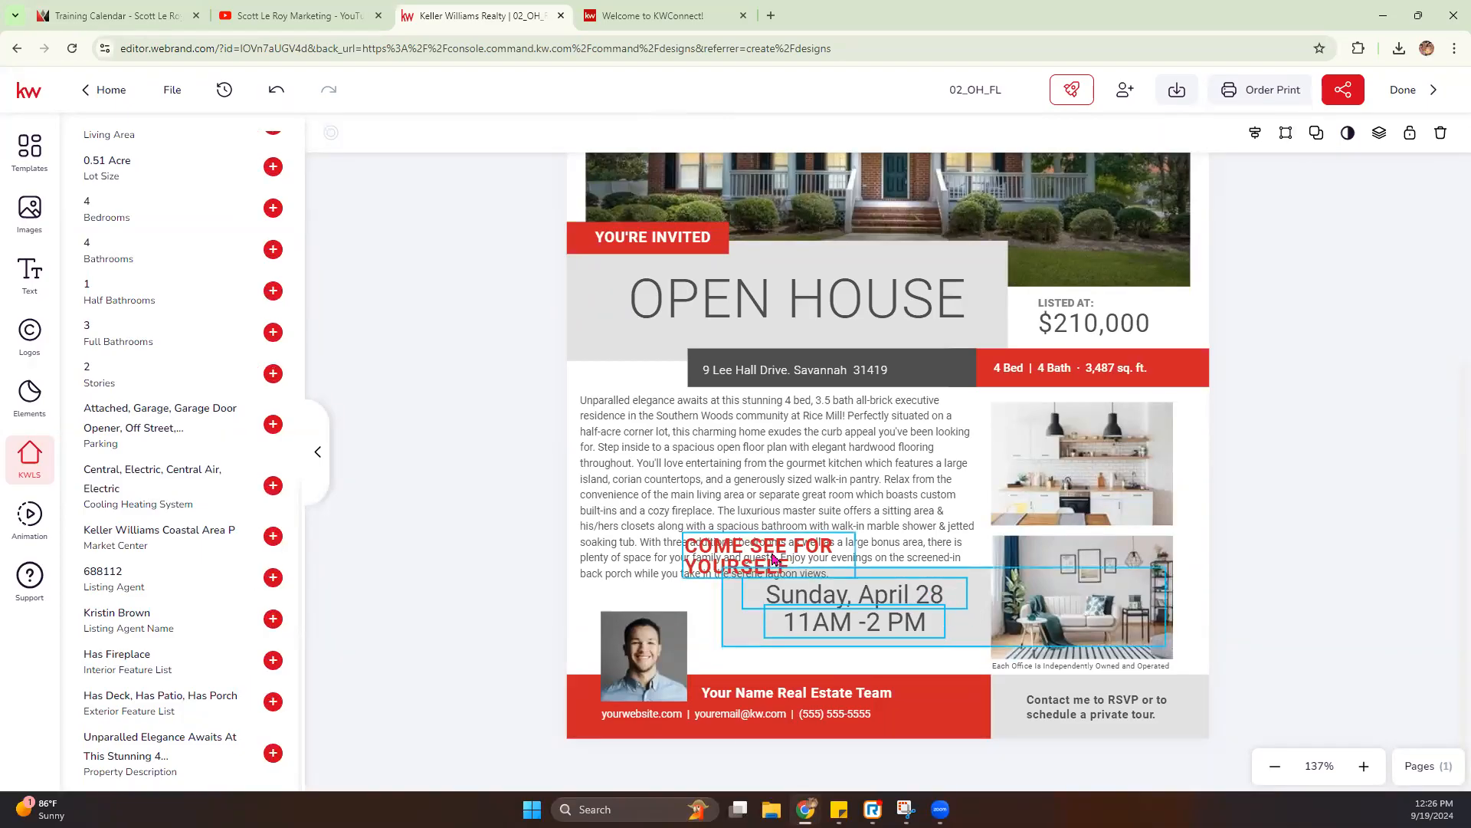
mouse_move(787, 563)
left_mouse_down()
mouse_move(791, 603)
mouse_move(793, 590)
left_mouse_up()
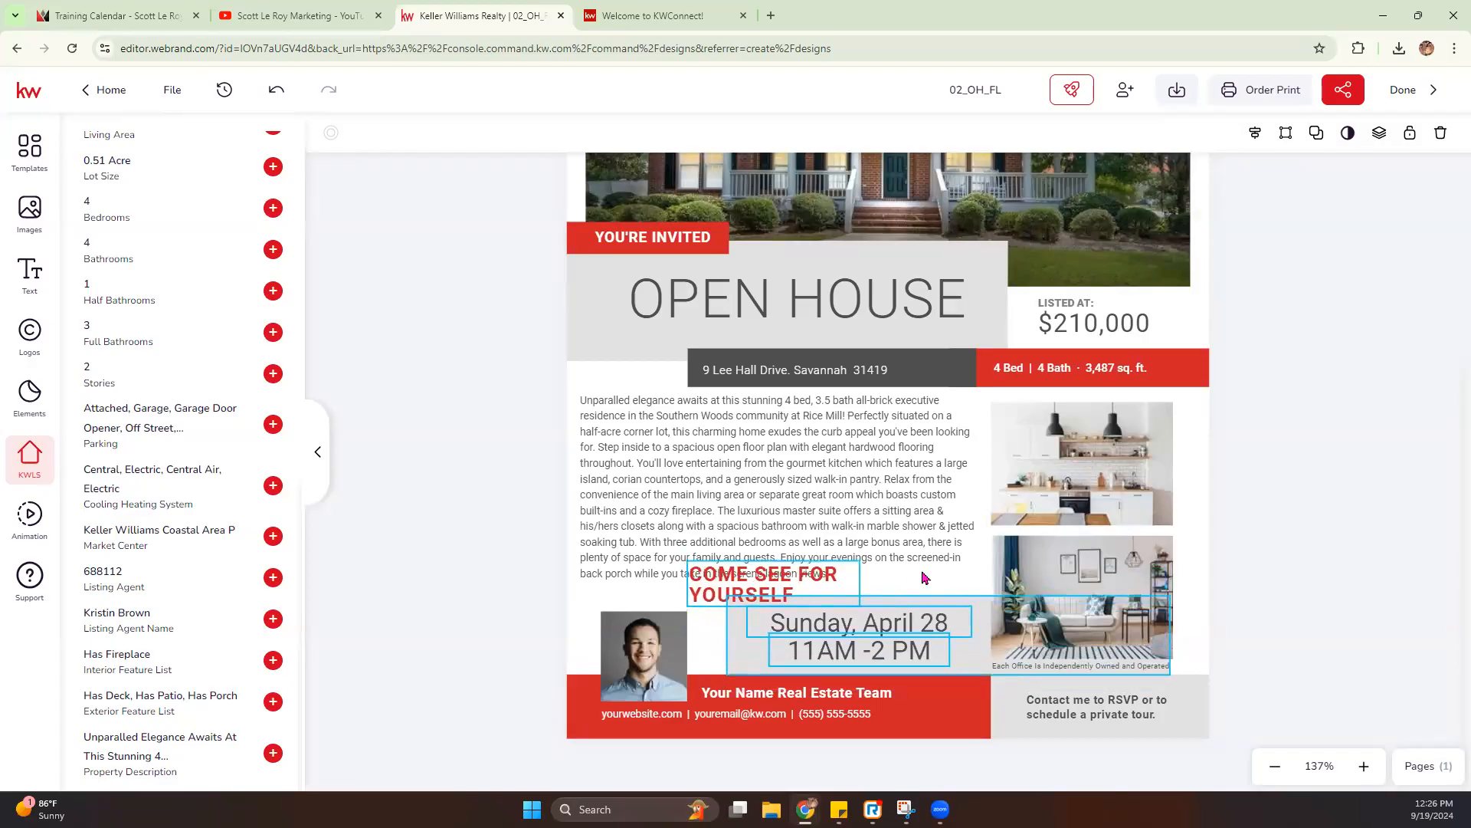
- Widen the "COME SEE FOR YOURSELF" heading to fit on one line and nudge it down below the description
left_click(670, 550)
left_click(725, 583)
left_click_drag(863, 583, 942, 596)
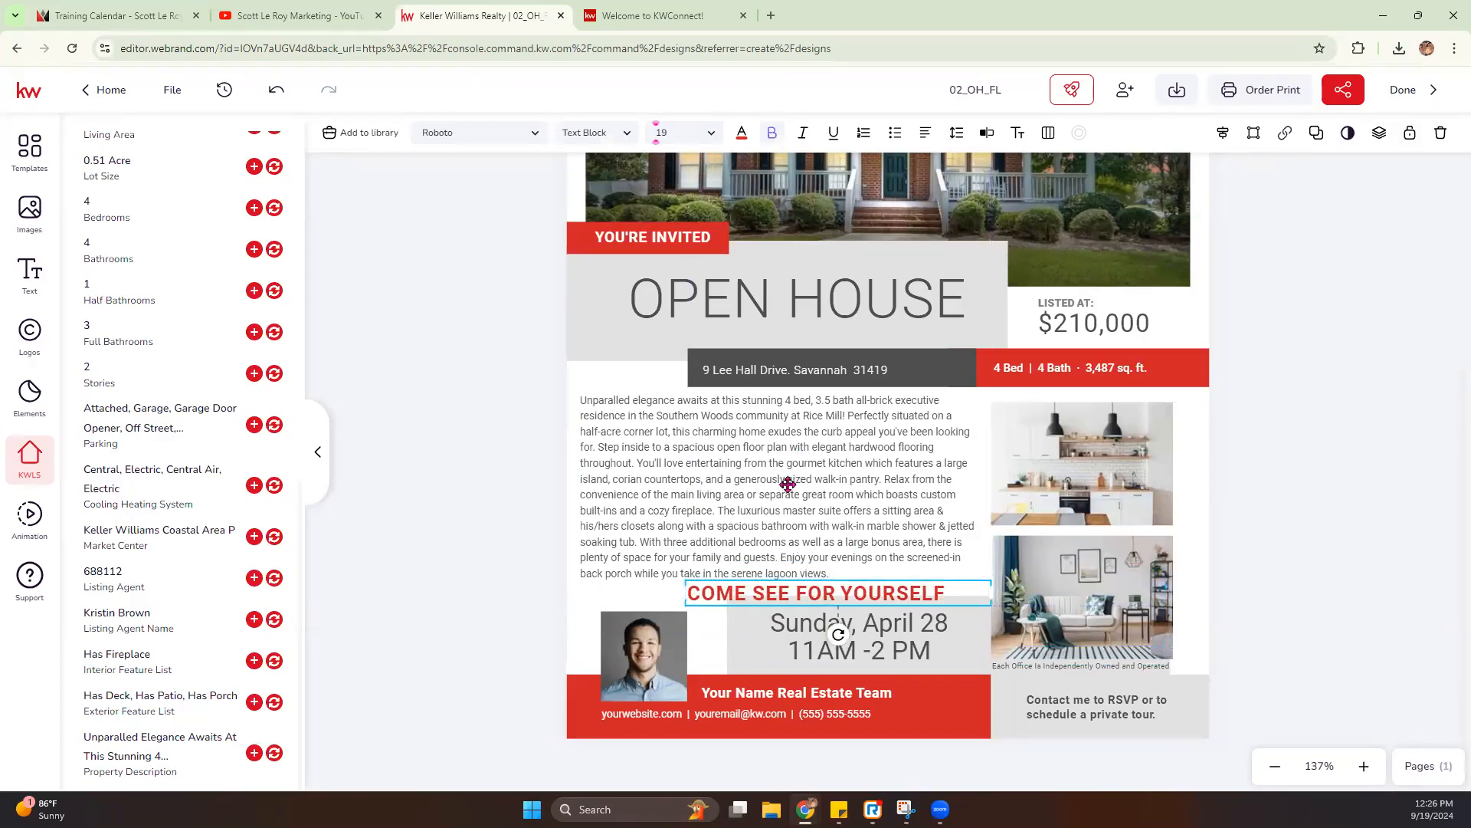
left_click(809, 465)
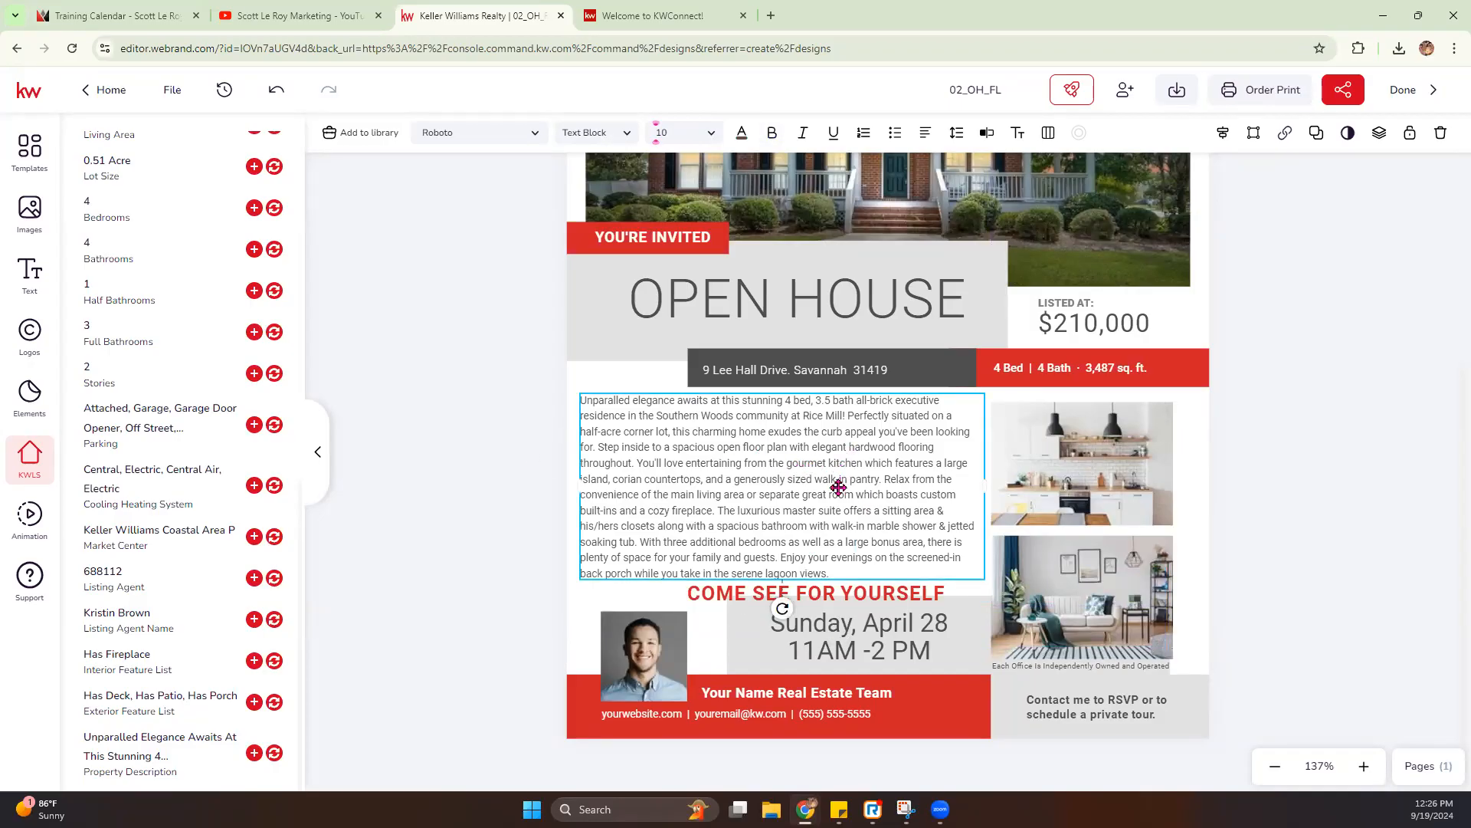
left_click_drag(865, 609, 862, 607)
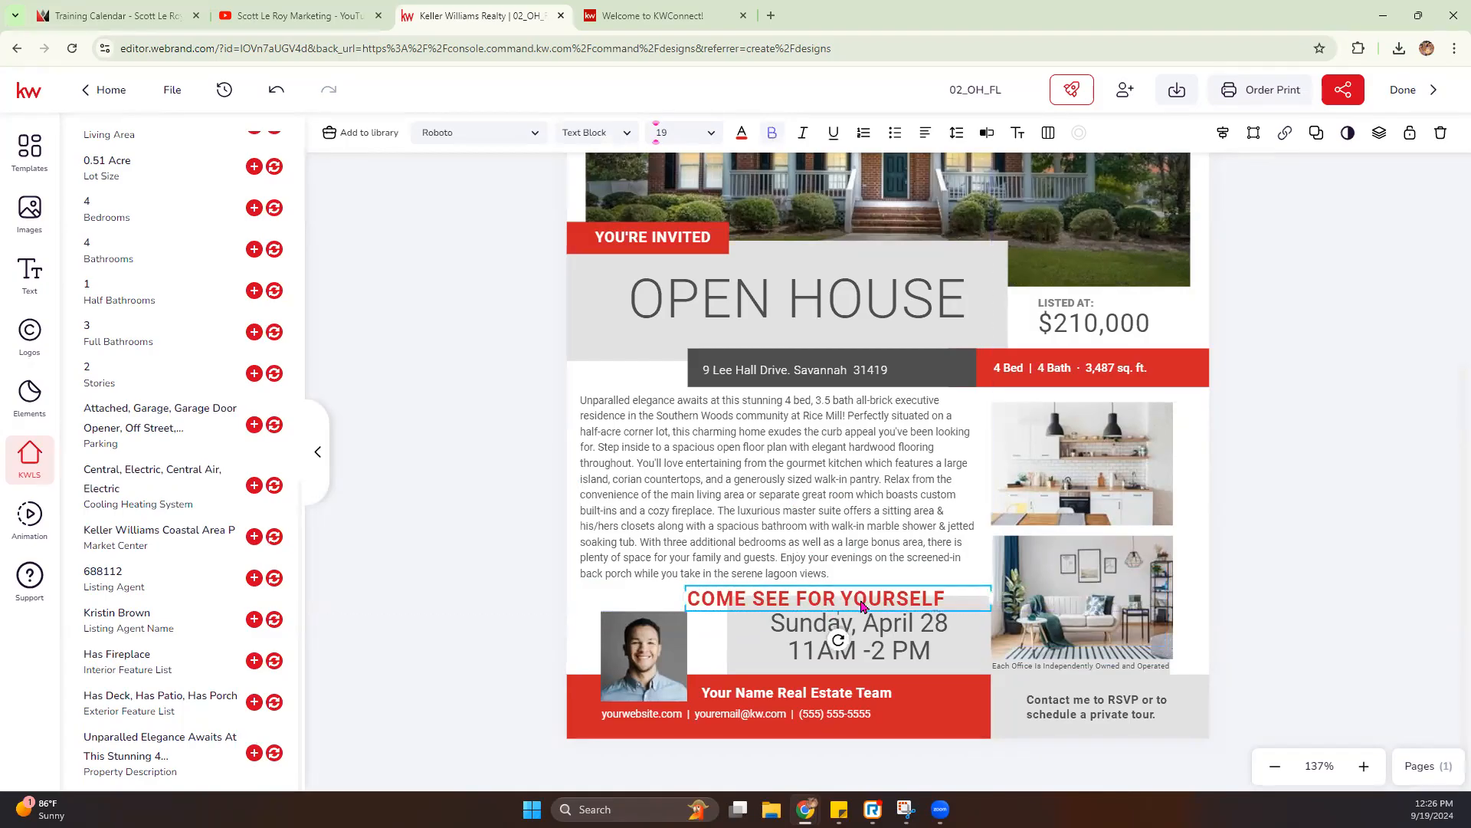
left_click(1298, 470)
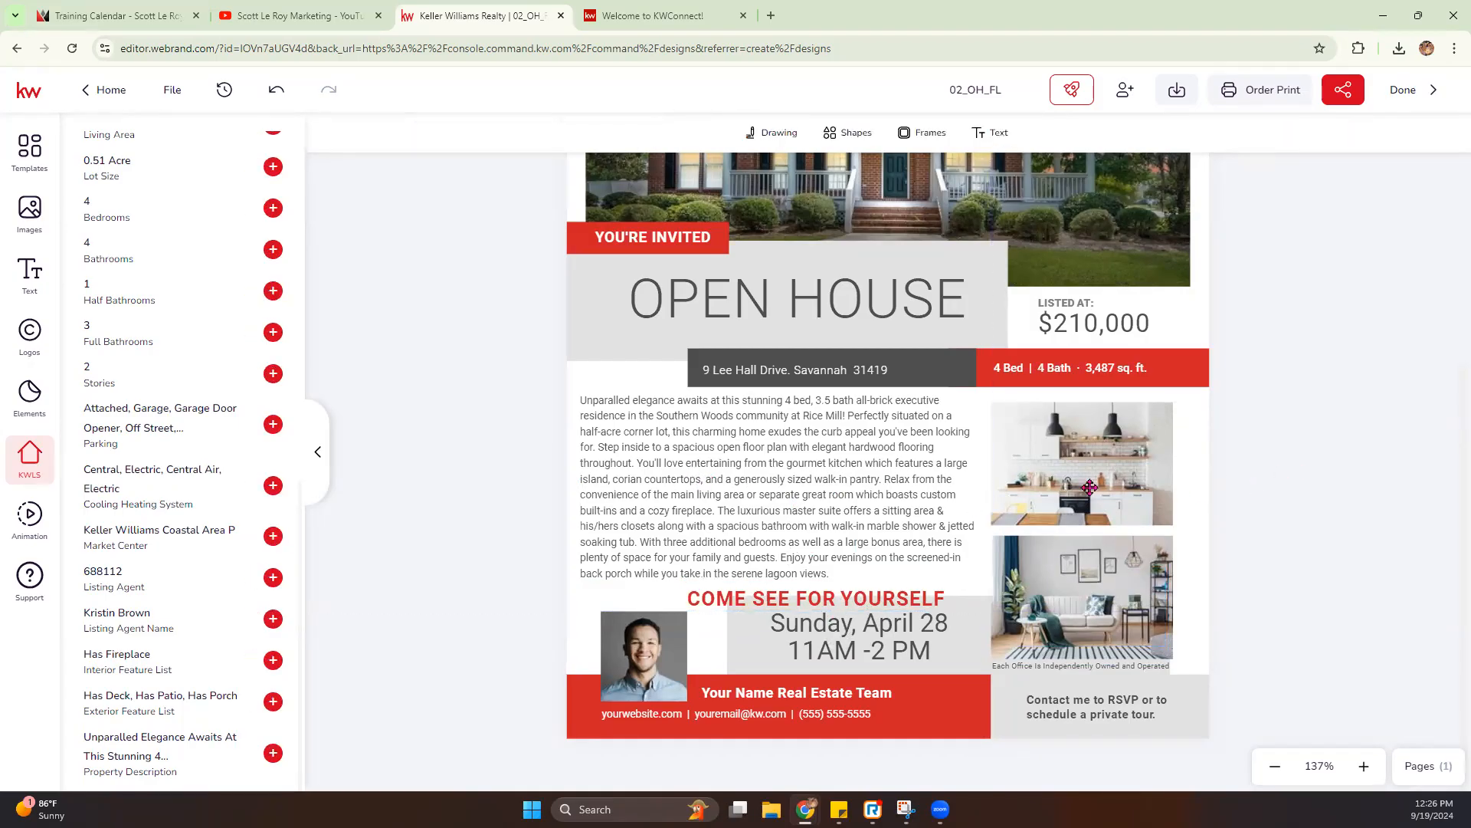
- Replace the flier's upper interior photo with the listing photo of the bay-window breakfast area with a chandelier
left_click(1127, 473)
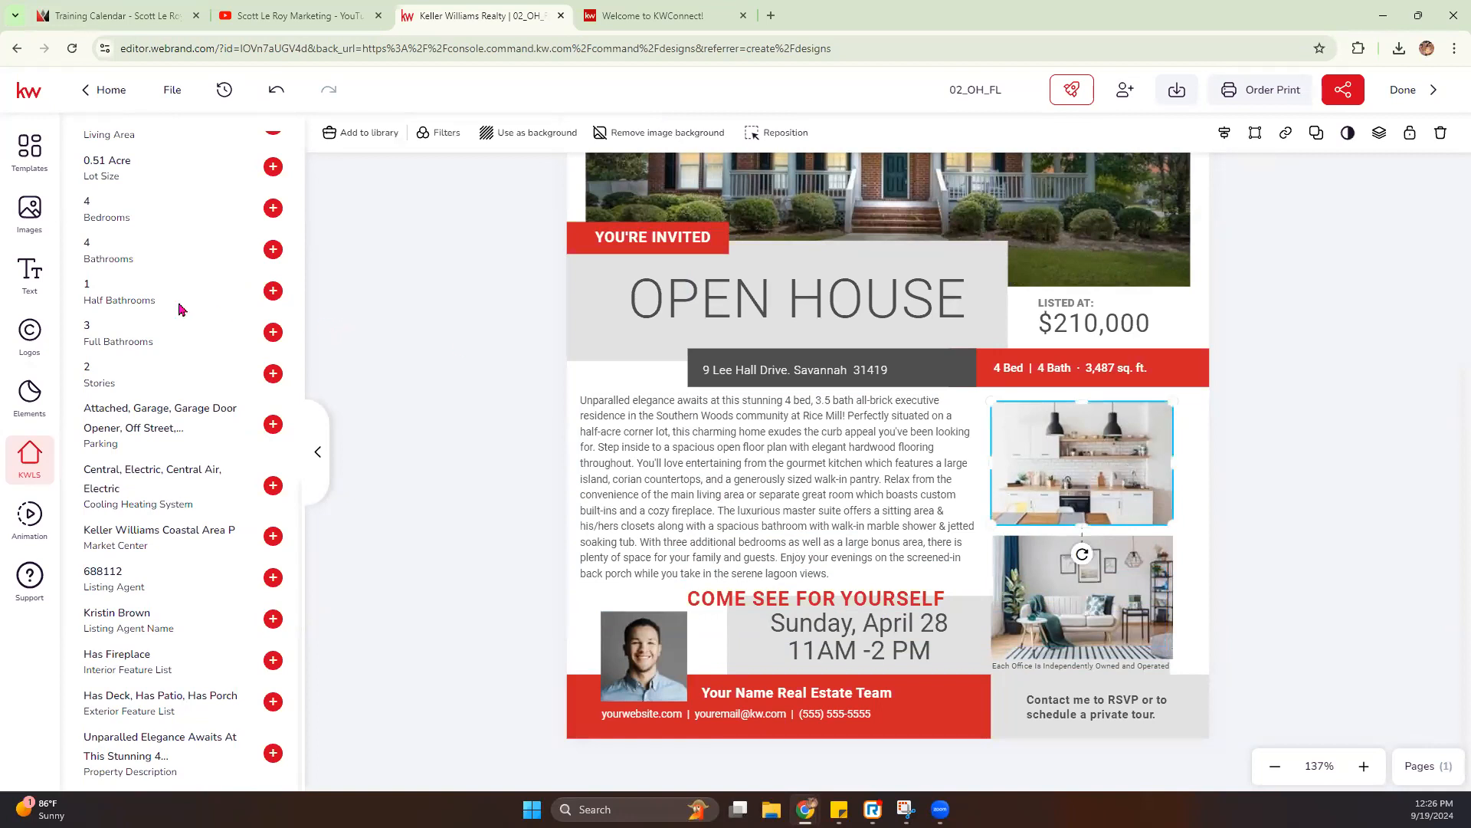
scroll(176, 307, "up", 10)
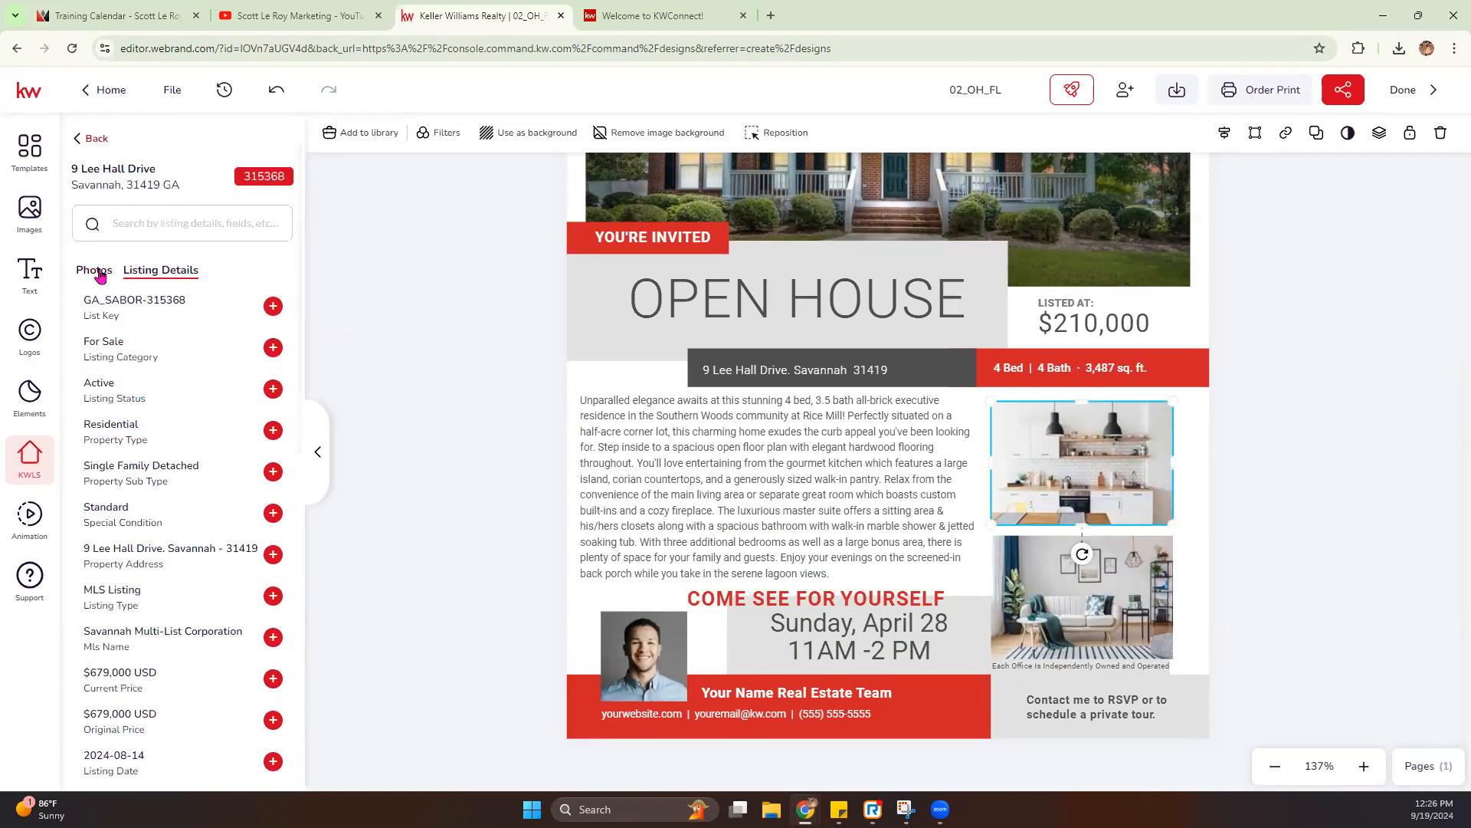
left_click(95, 269)
scroll(153, 429, "down", 5)
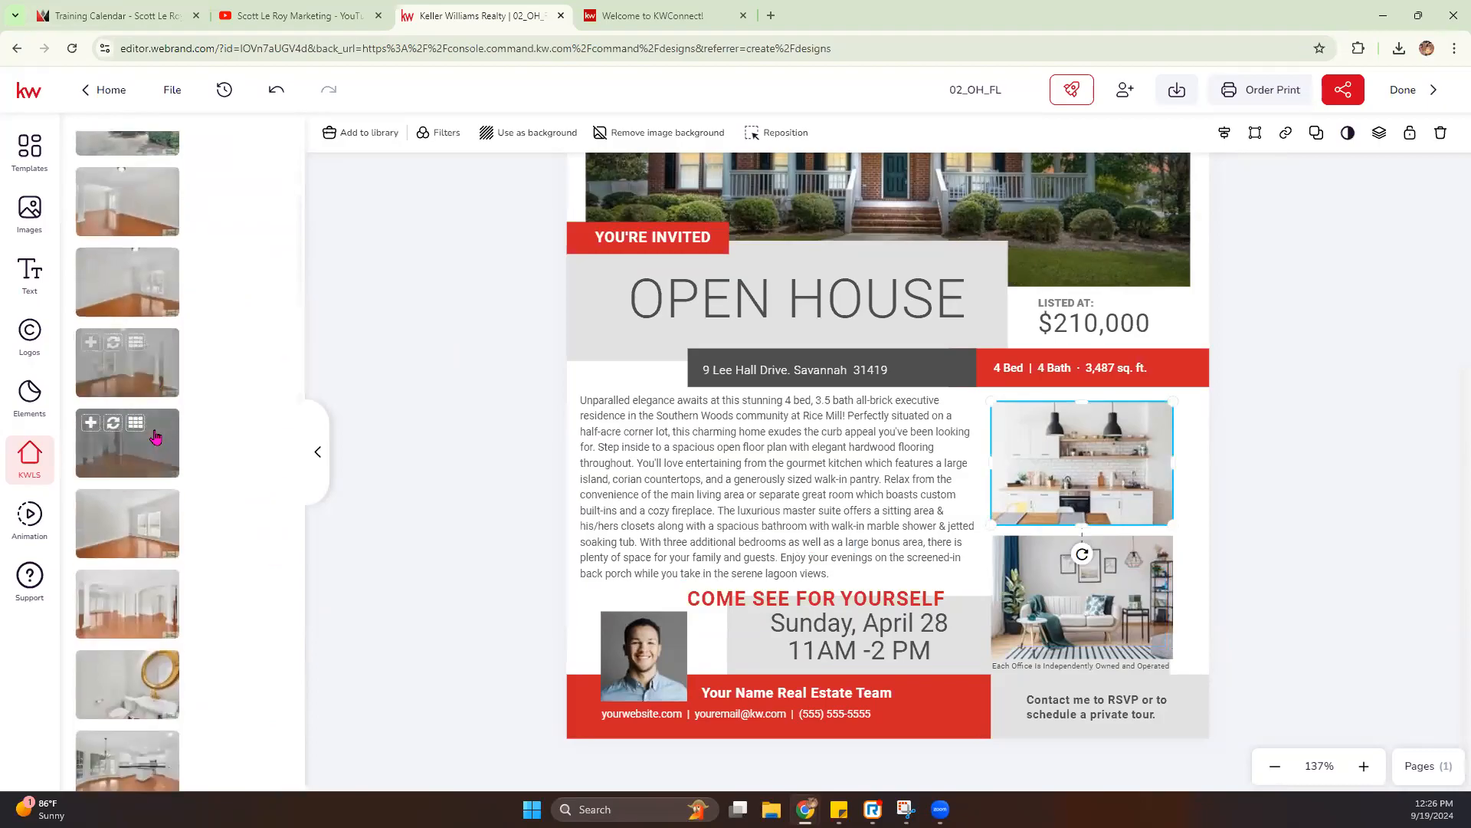
scroll(156, 437, "down", 5)
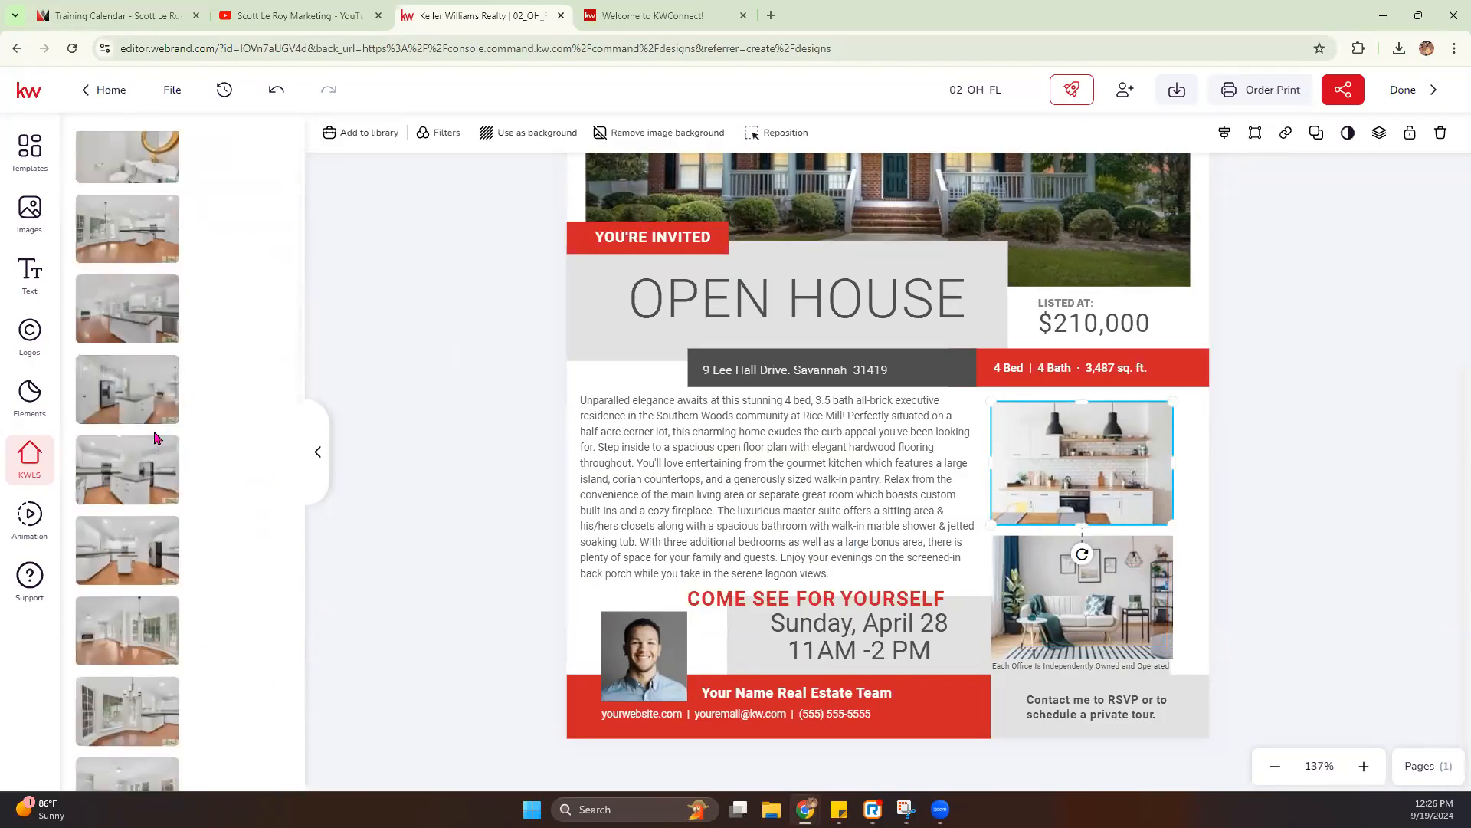
scroll(242, 529, "down", 1)
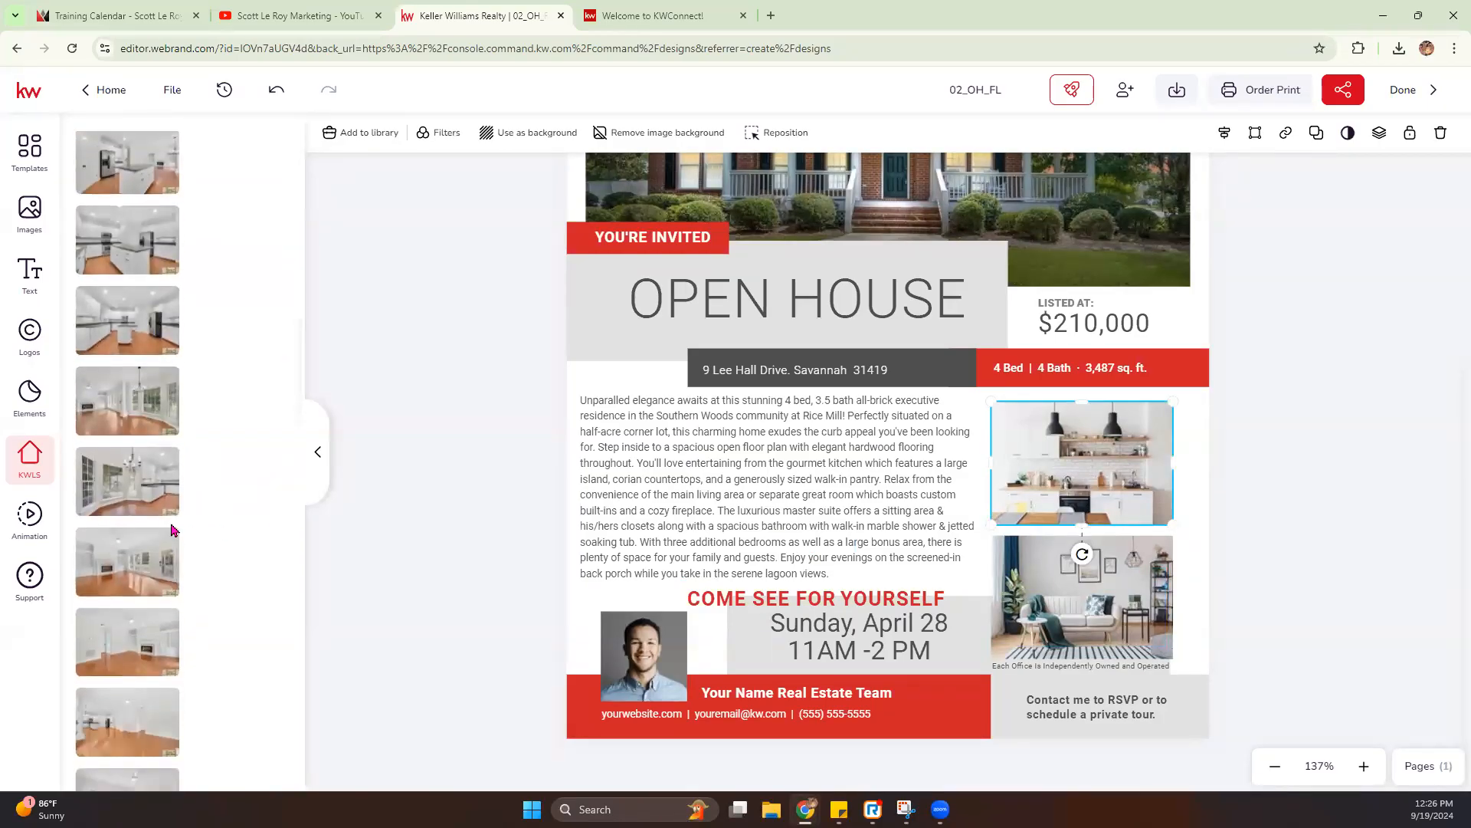
left_click(127, 481)
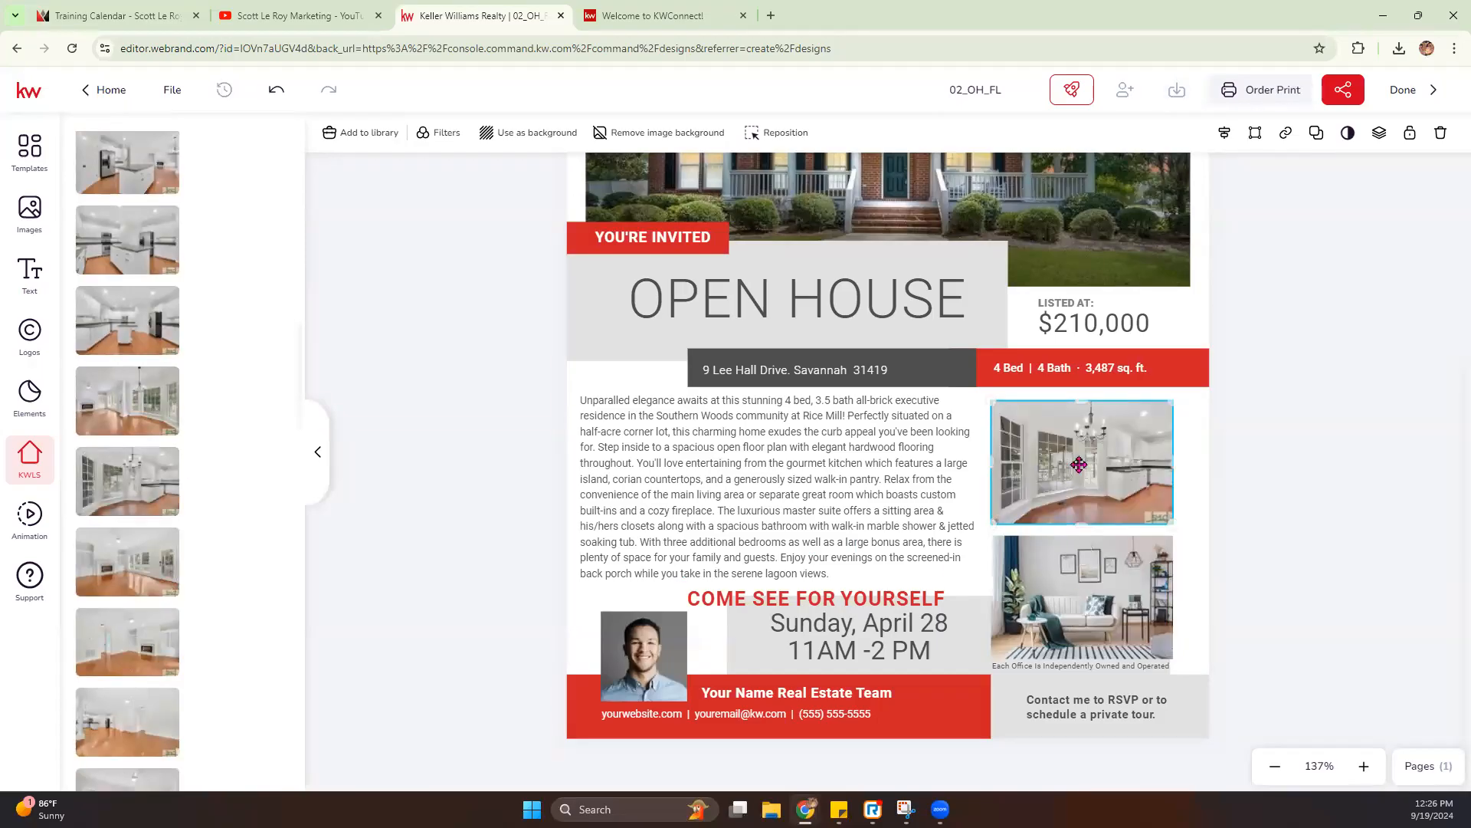
- Enlarge the breakfast-area photo inside its frame so its lower corner watermark is cropped out
double_click(1159, 512)
left_click_drag(1174, 559, 1192, 569)
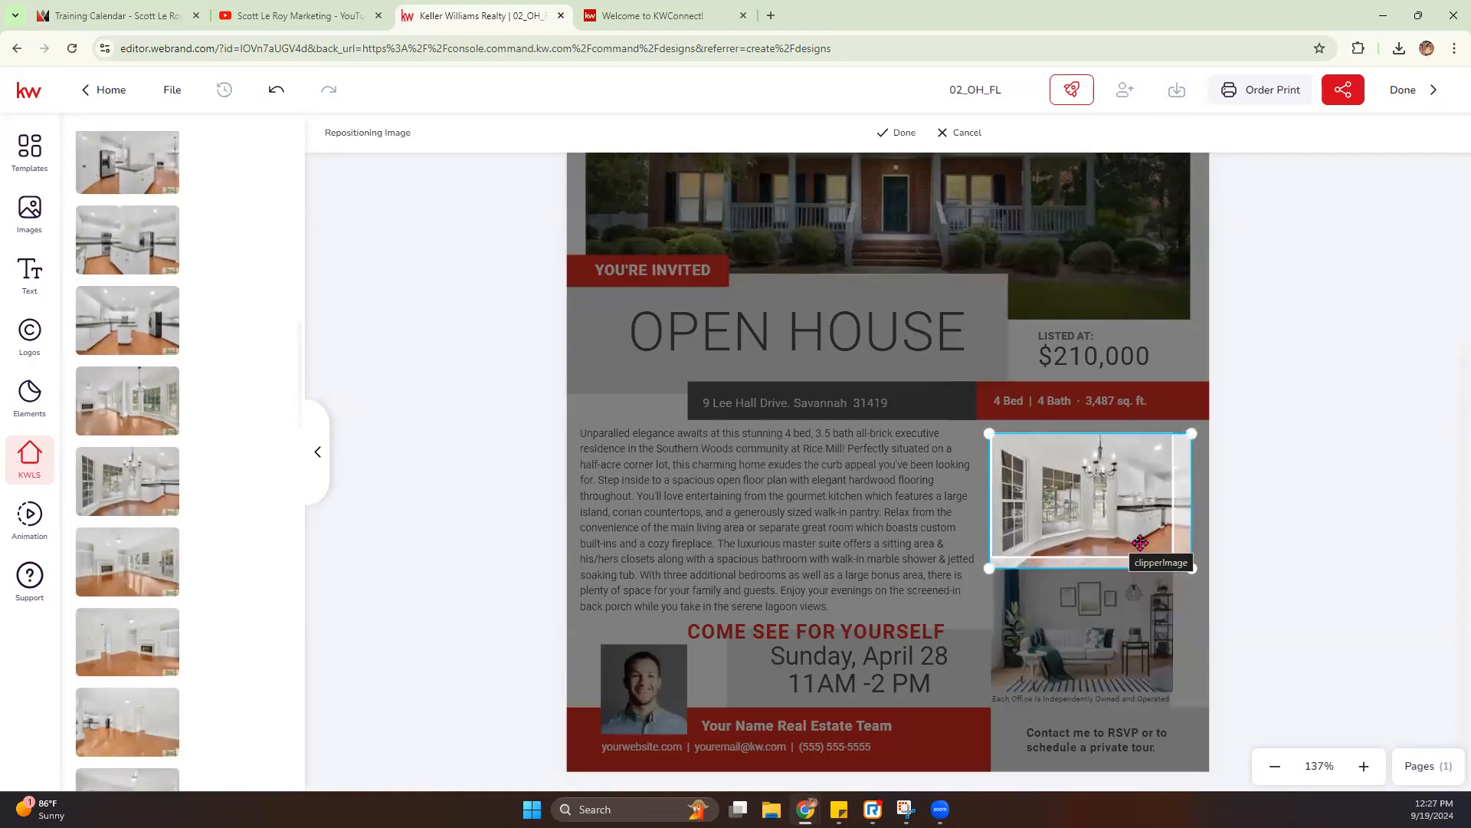
left_click_drag(1193, 571, 1196, 573)
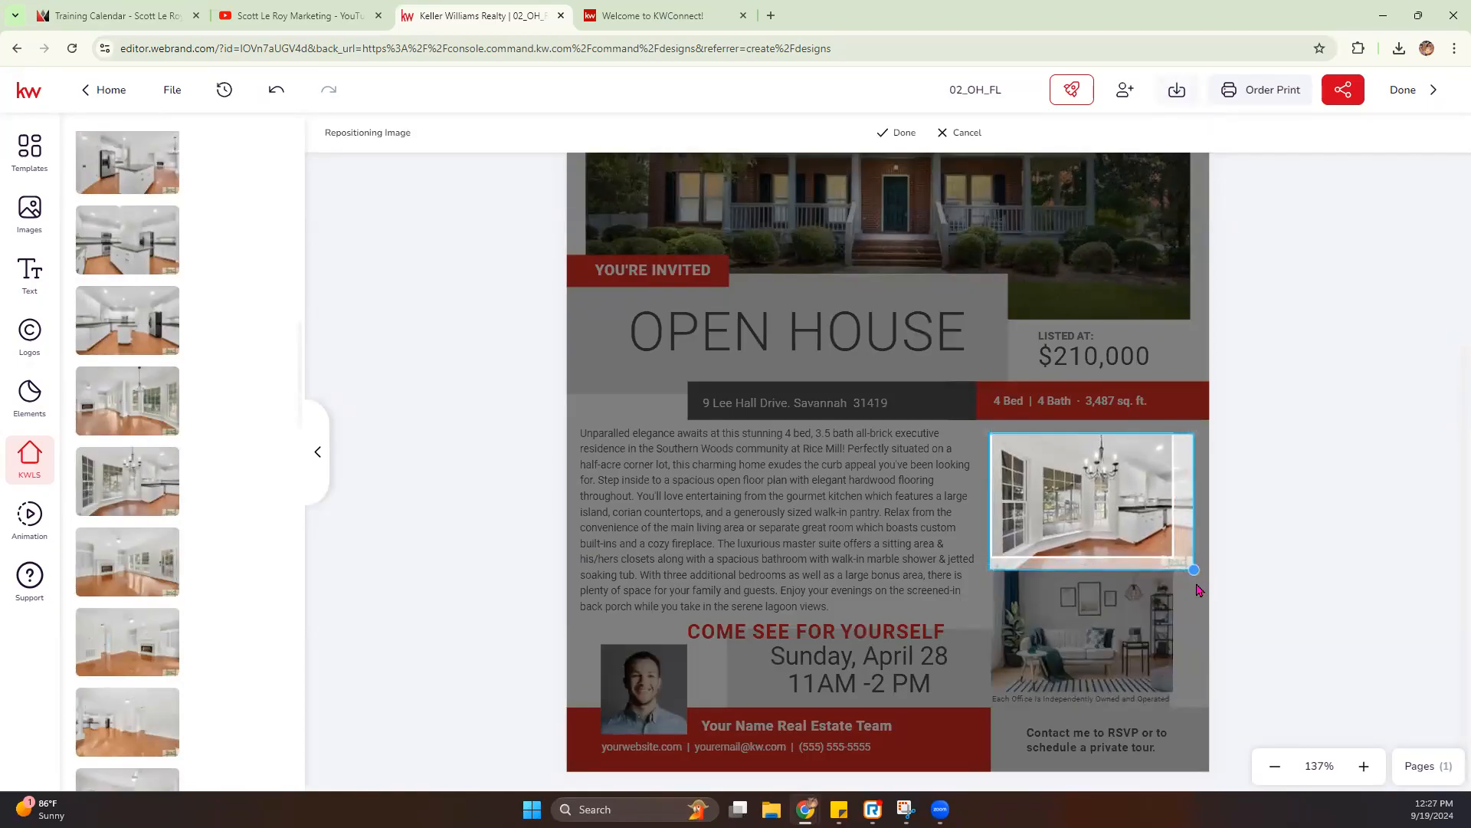
left_click(897, 136)
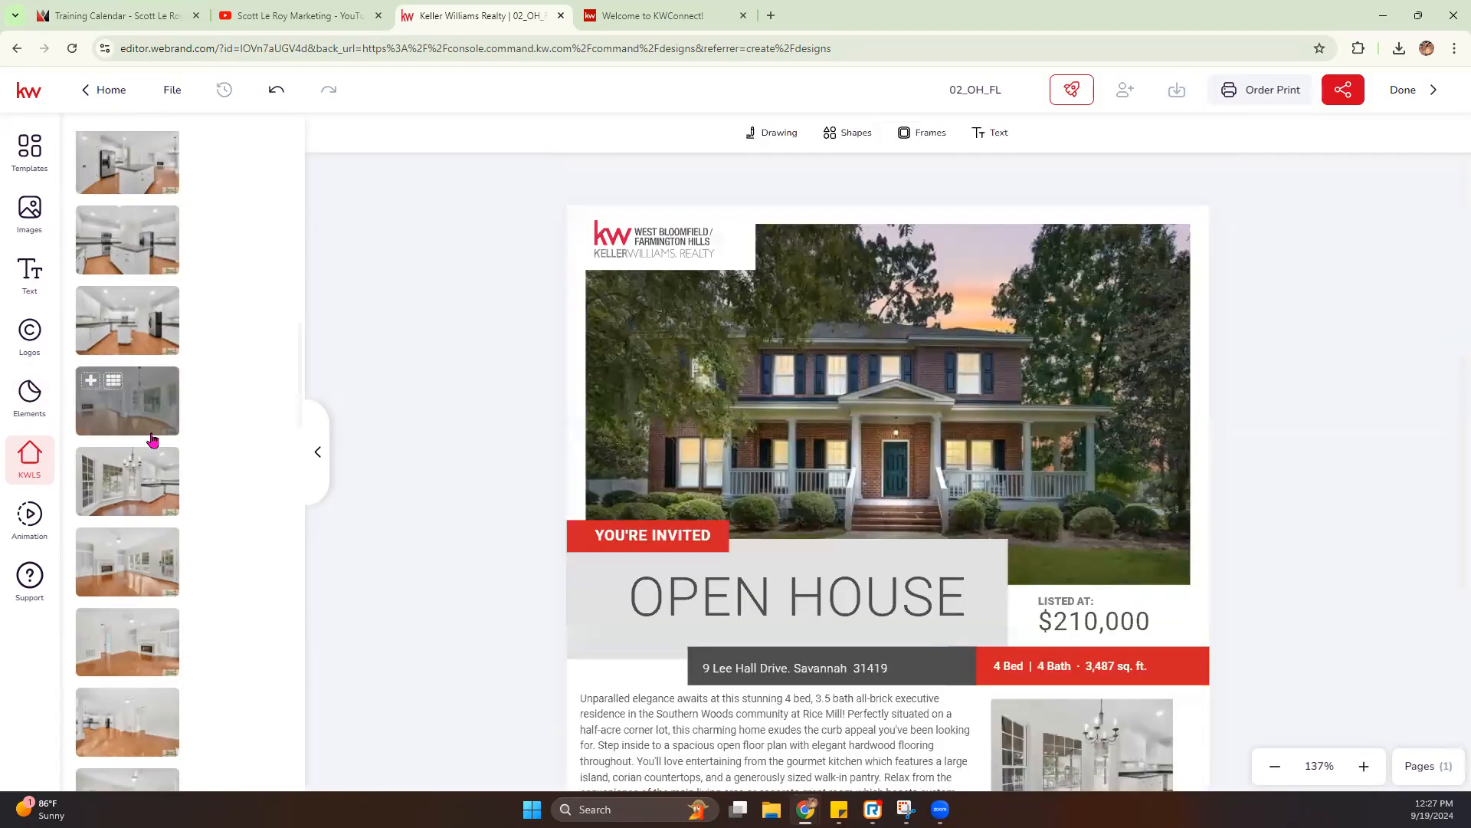
- Replace the flier's living room photo with the listing photo of the backyard playset with the blue slide
scroll(154, 437, "down", 1)
scroll(1060, 576, "down", 4)
left_click(1060, 577)
scroll(150, 518, "down", 8)
scroll(149, 518, "down", 10)
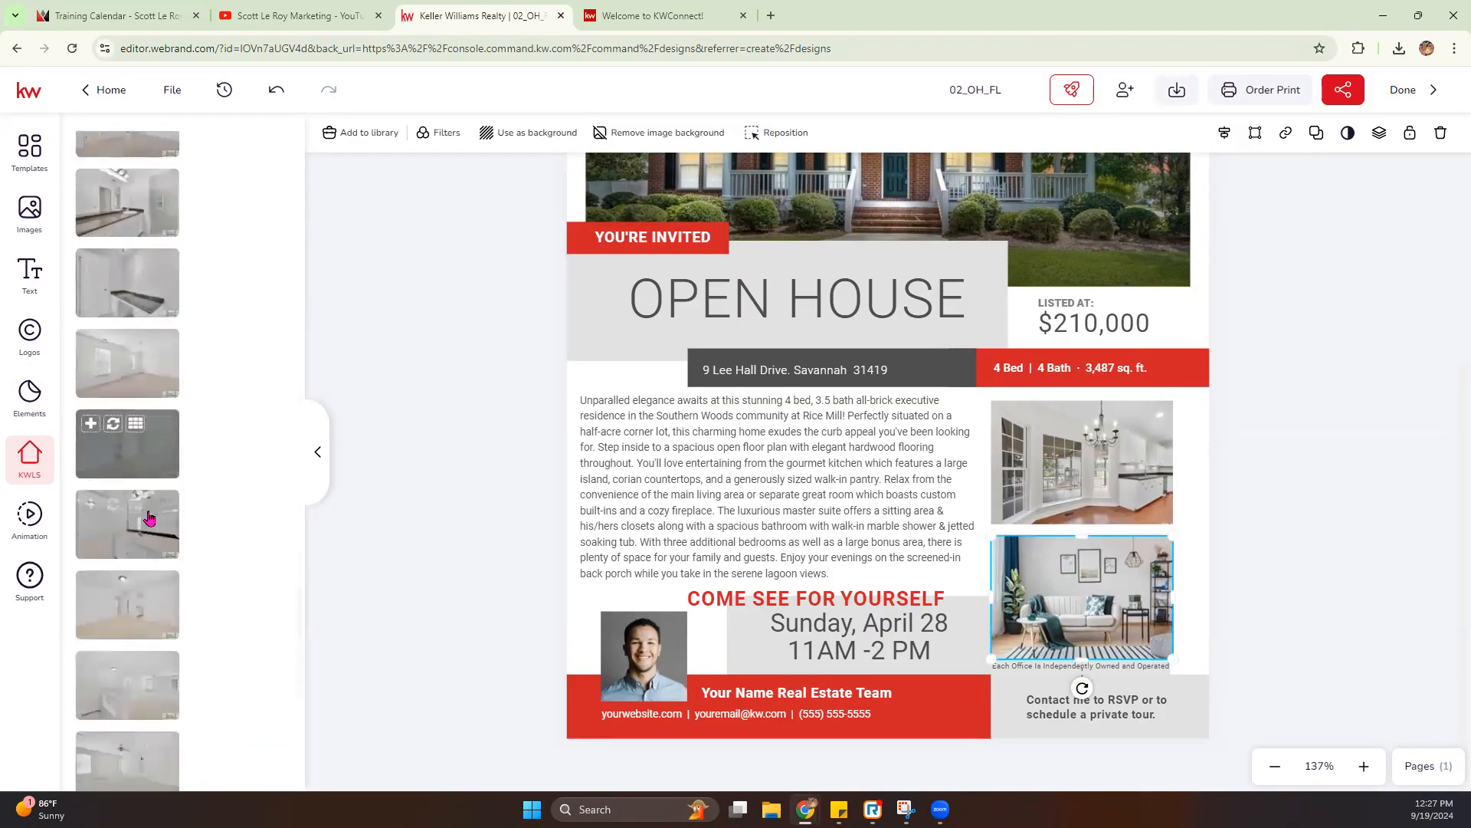
scroll(150, 518, "down", 2)
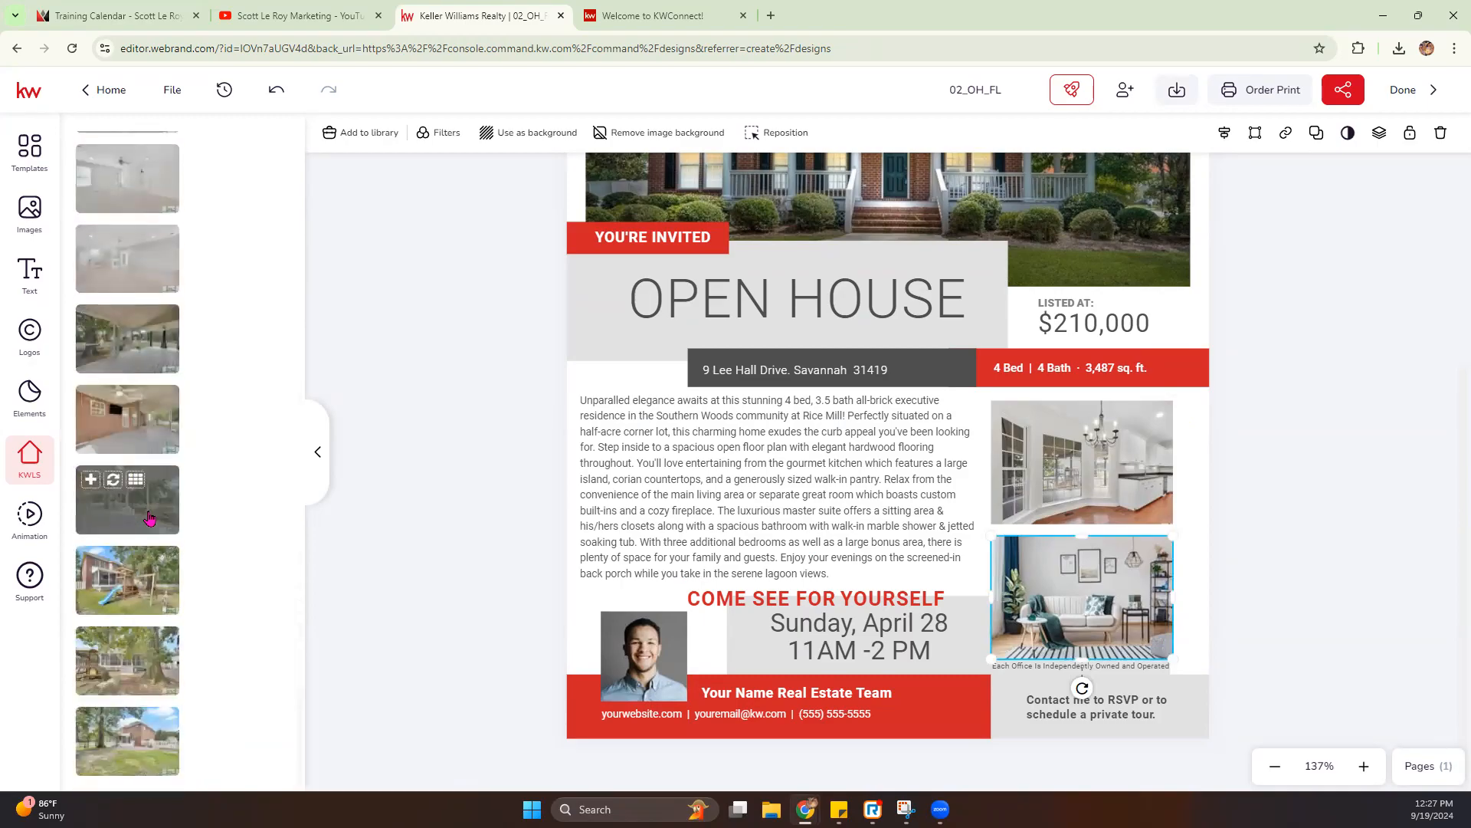
mouse_move(135, 593)
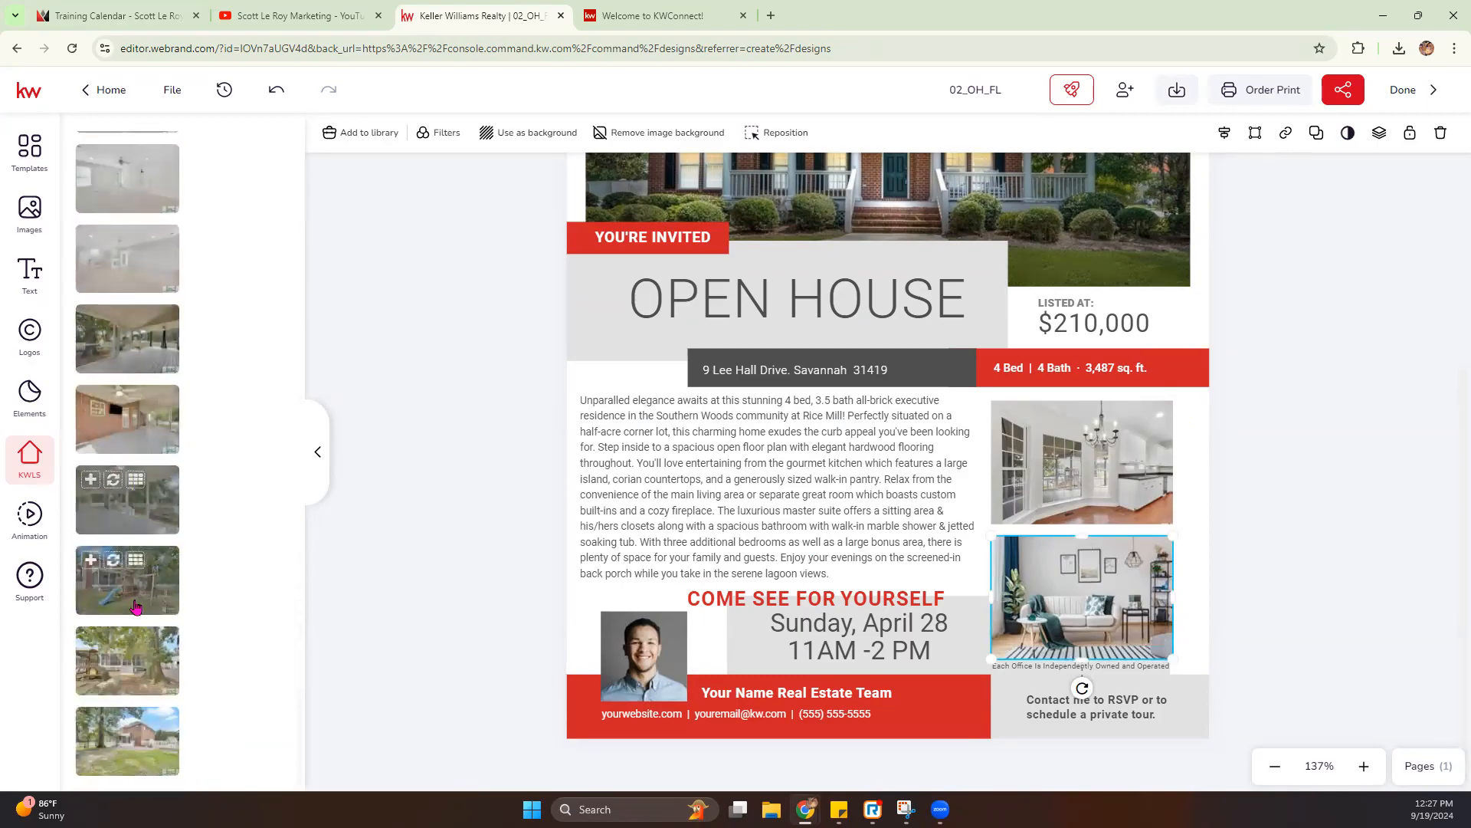
left_click(112, 562)
- Enlarge the backyard playset photo inside its frame so its lower corner watermark is cropped out
double_click(1024, 618)
left_click_drag(1172, 659, 1193, 701)
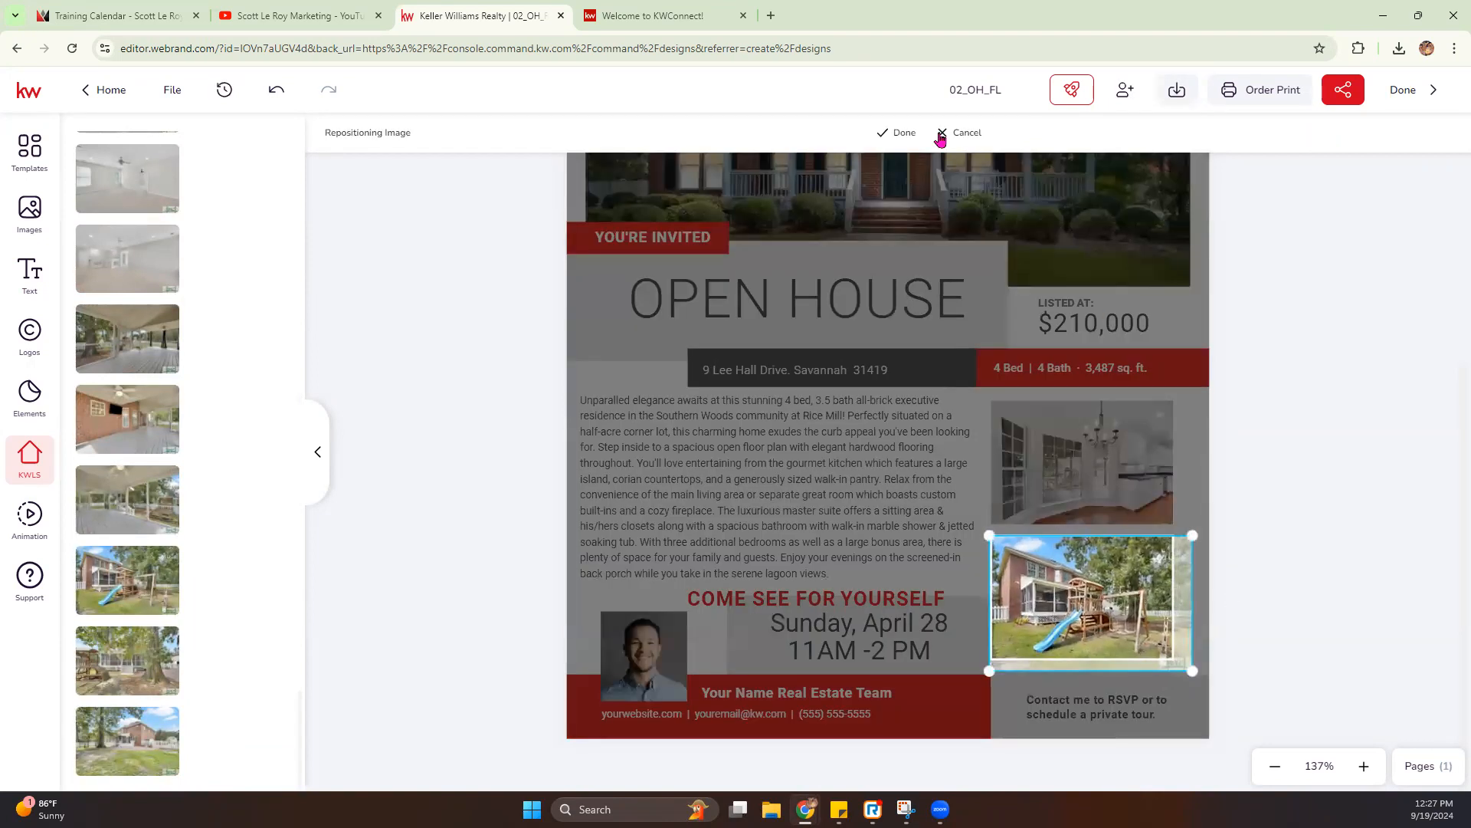
left_click(911, 136)
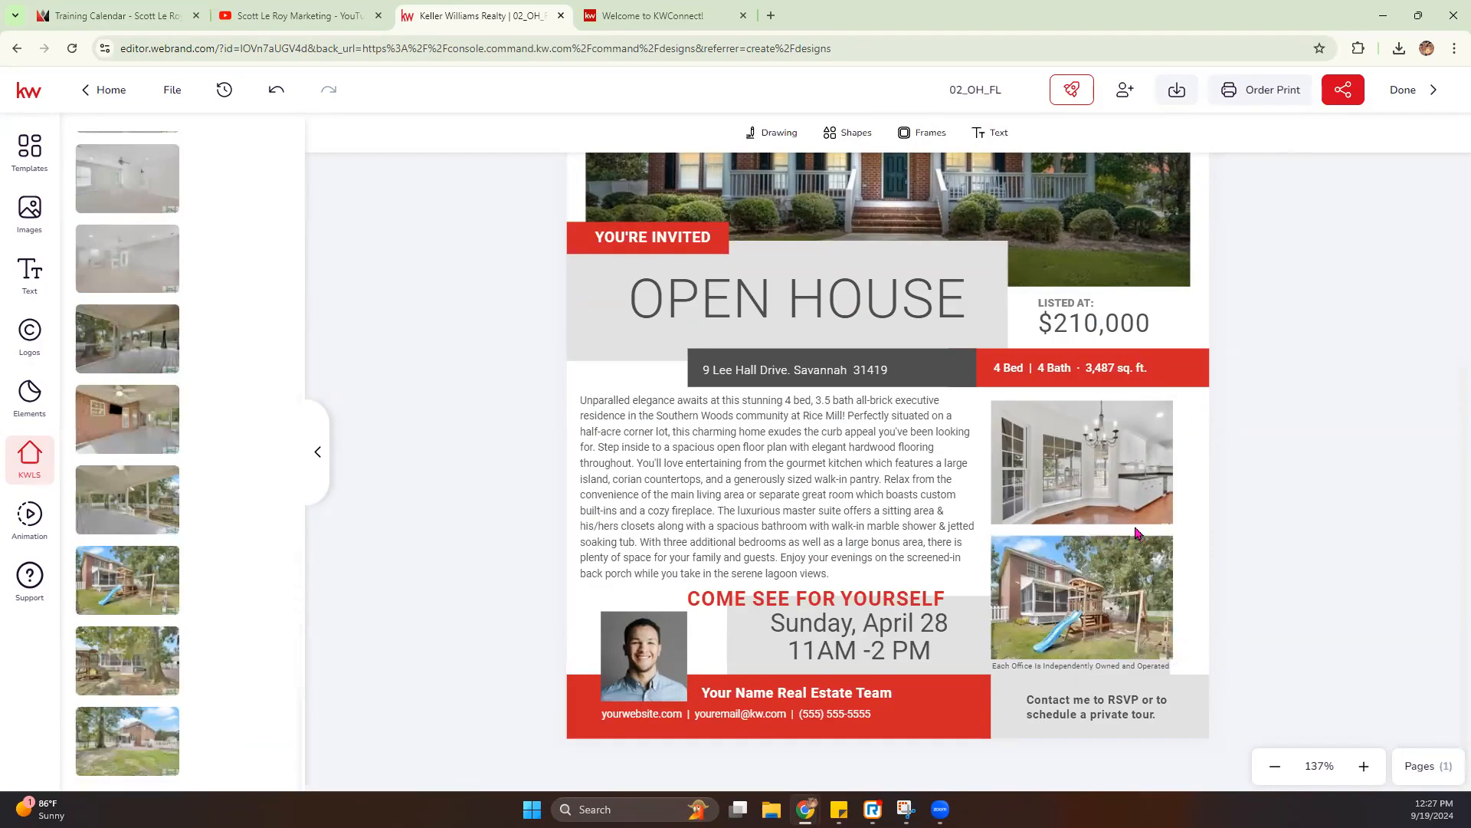
- Replace the price below "LISTED AT:" with the Current Price from the listing details
scroll(1126, 540, "up", 3)
left_click(1097, 561)
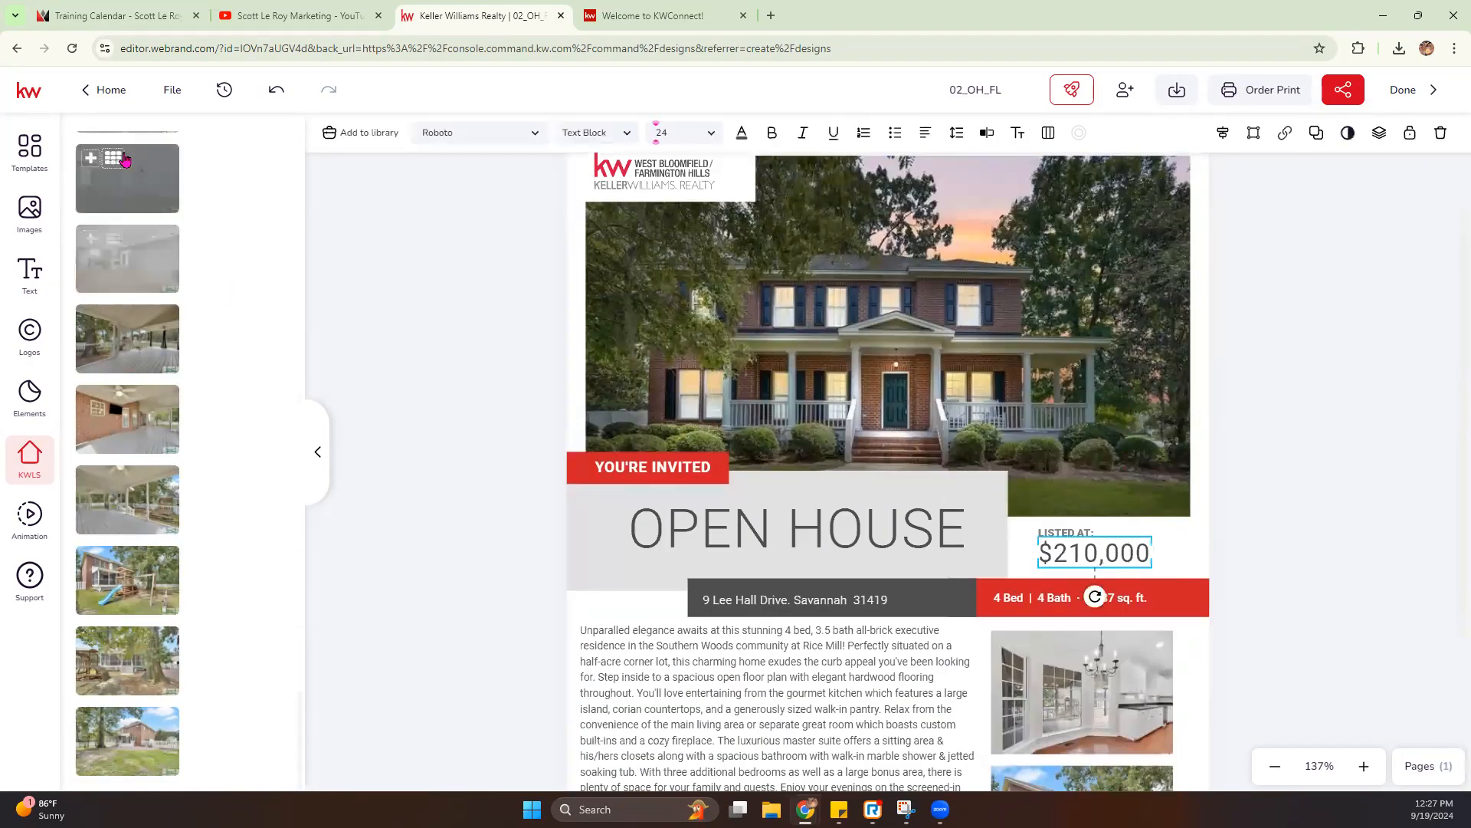
scroll(537, 459, "up", 2)
scroll(122, 342, "up", 20)
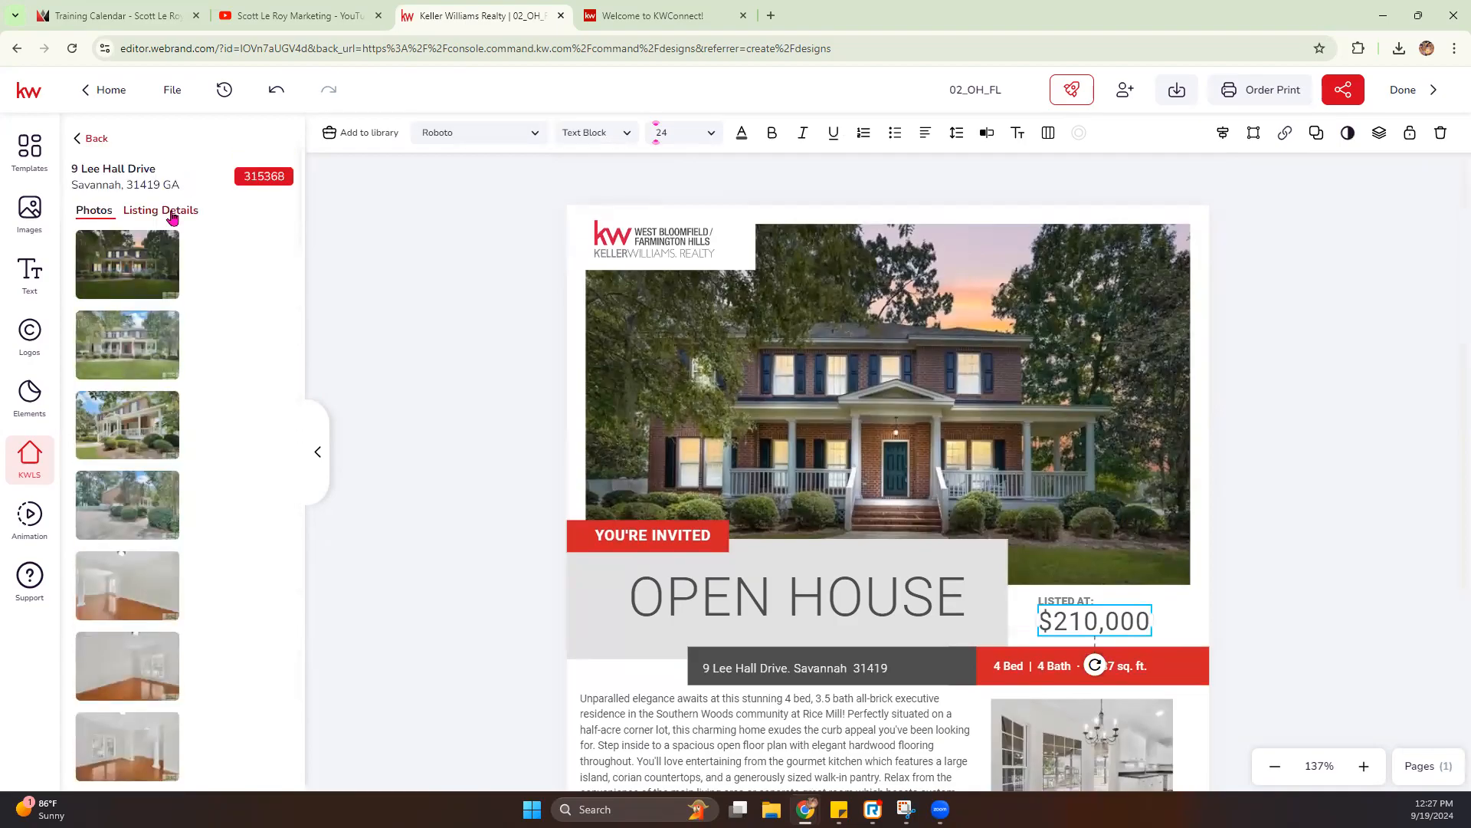
left_click(169, 211)
scroll(183, 552, "down", 1)
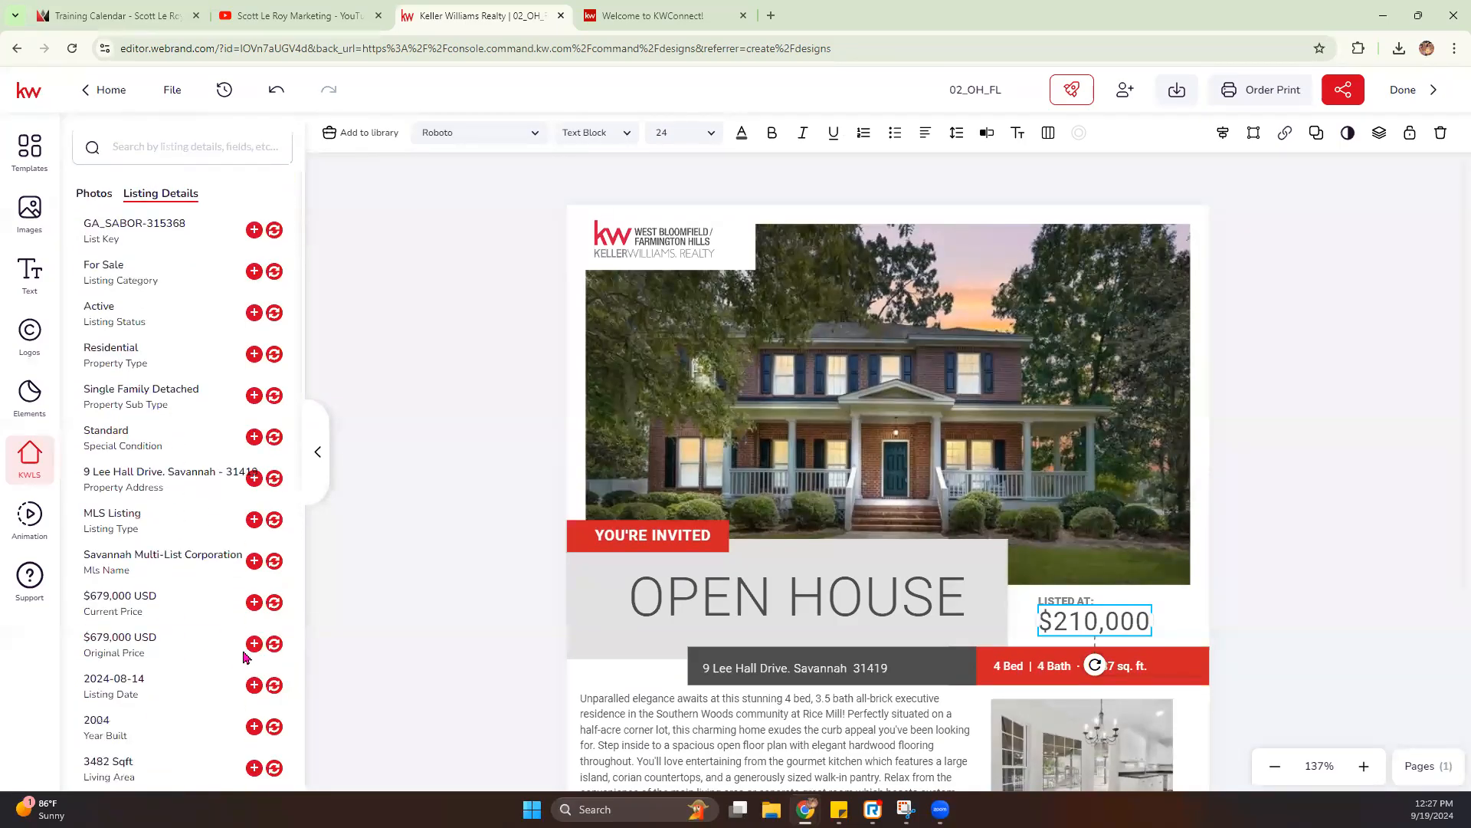
left_click(279, 604)
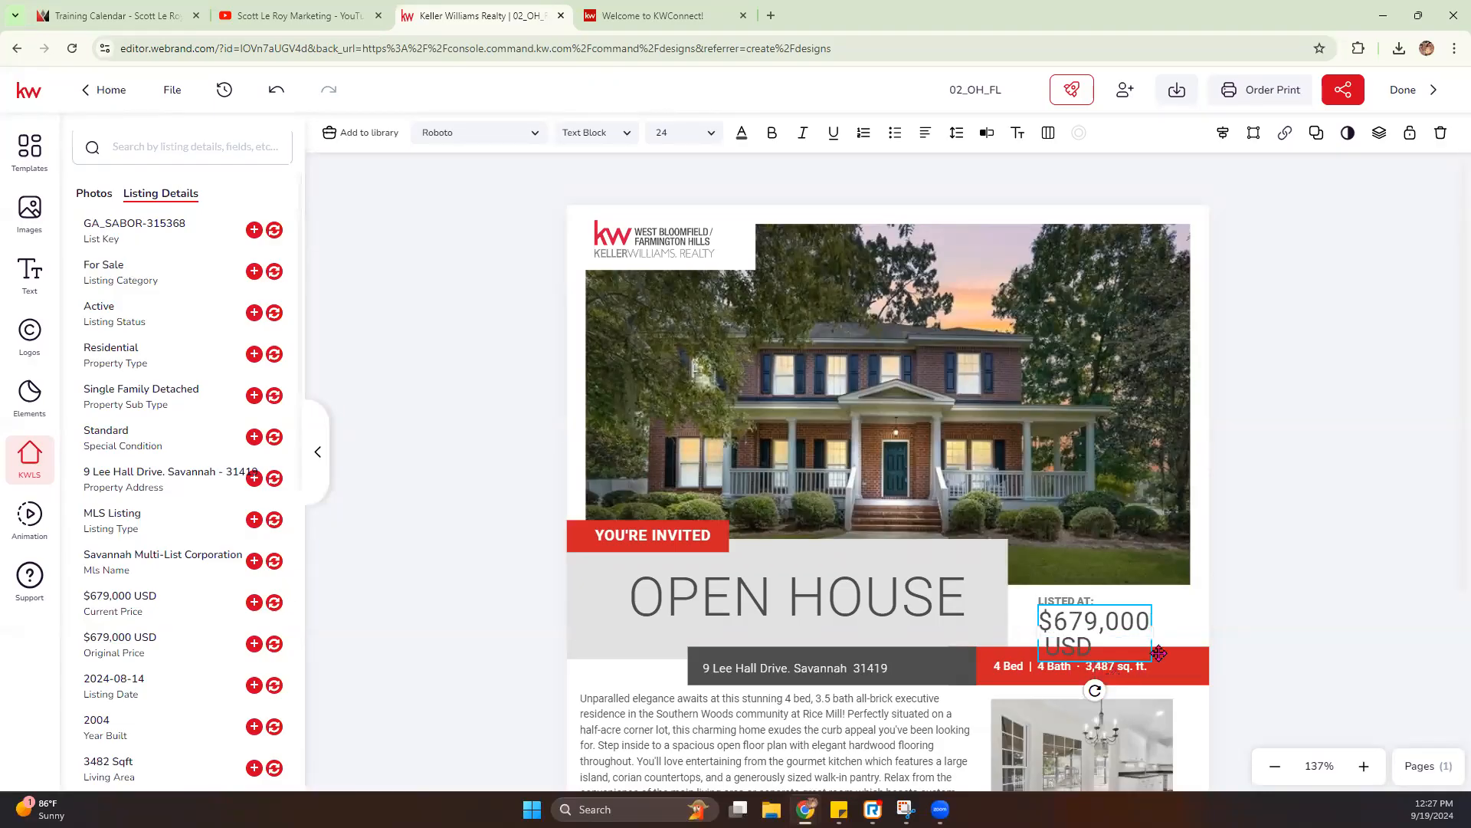
- Widen the price text box slightly and delete "USD" so the price reads "$679,000"
left_click_drag(1152, 630, 1183, 630)
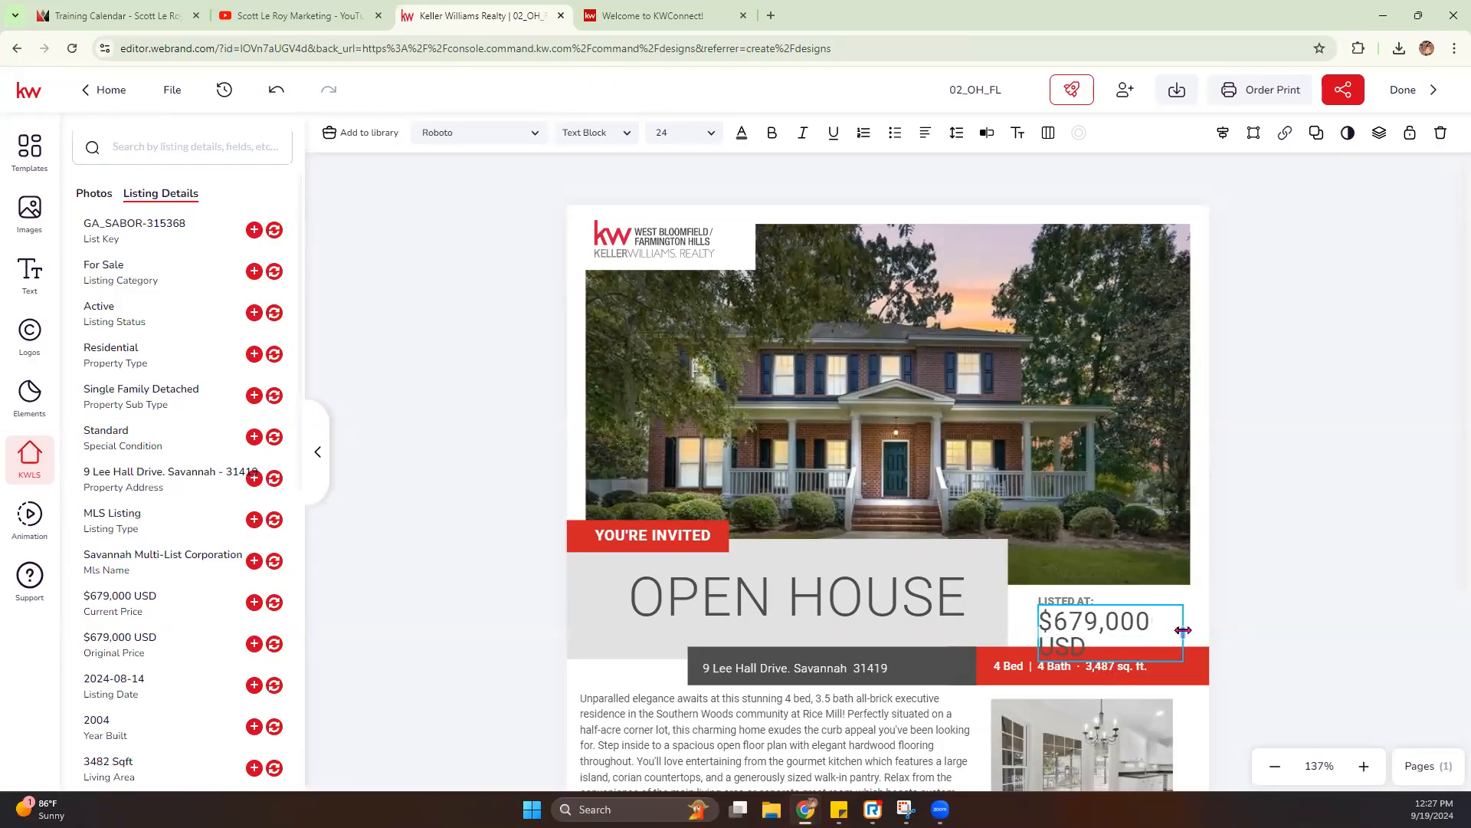
double_click(1089, 644)
key("BackSpace")
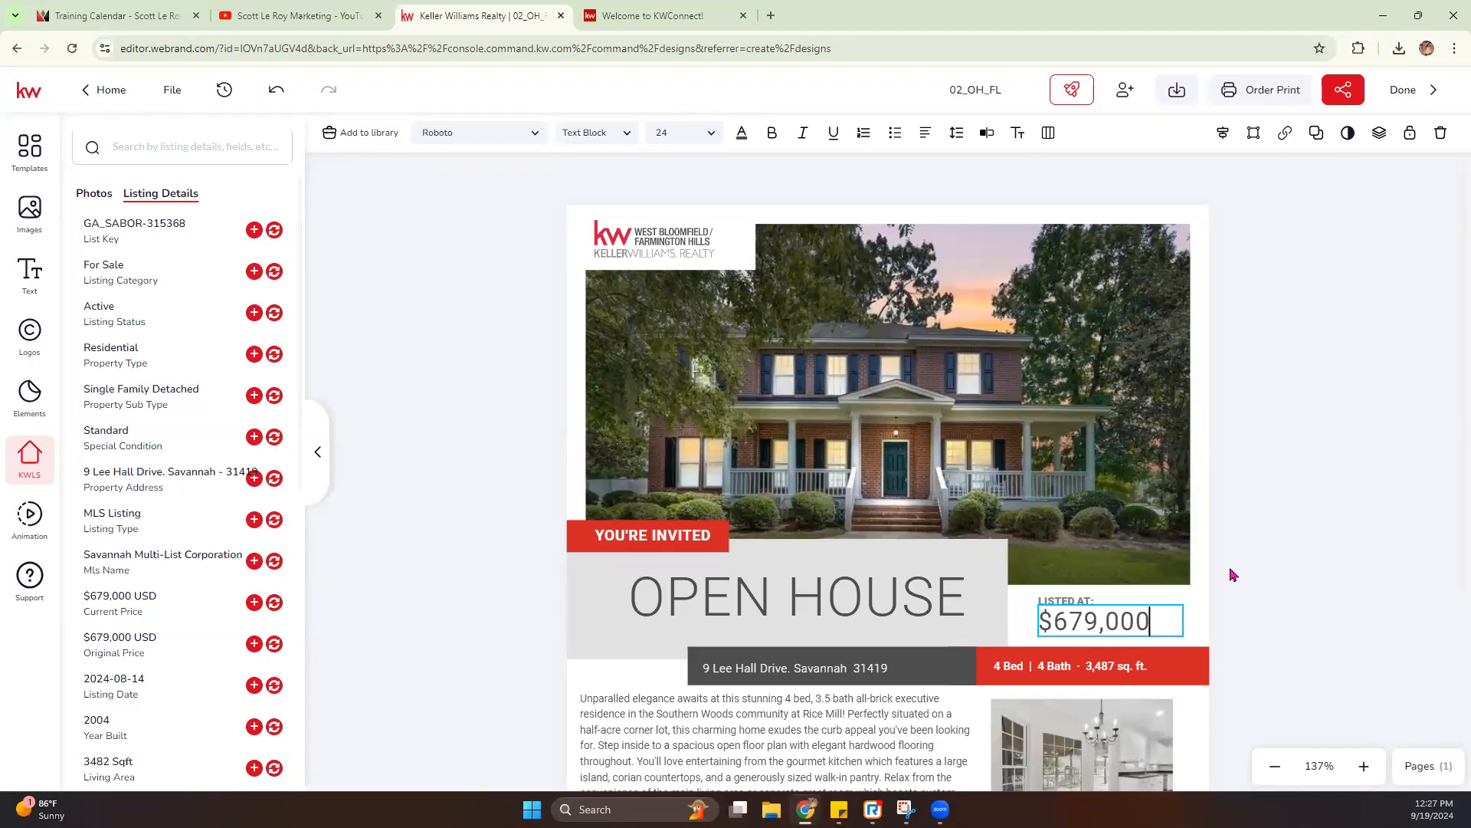
- Change the open house date to "Sunday, September 22"
scroll(901, 524, "down", 3)
scroll(901, 529, "down", 1)
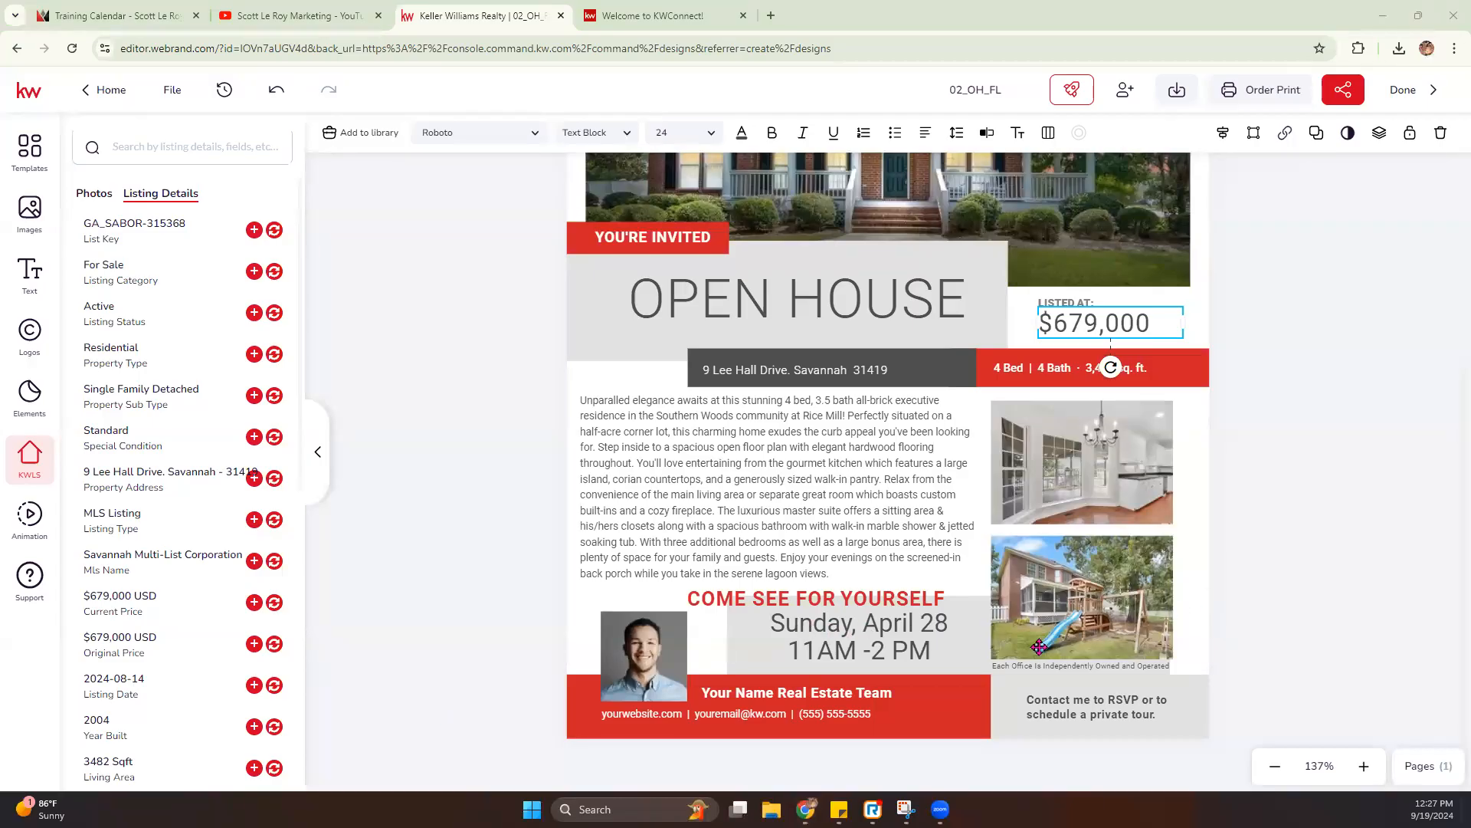
left_click(883, 628)
triple_click(883, 623)
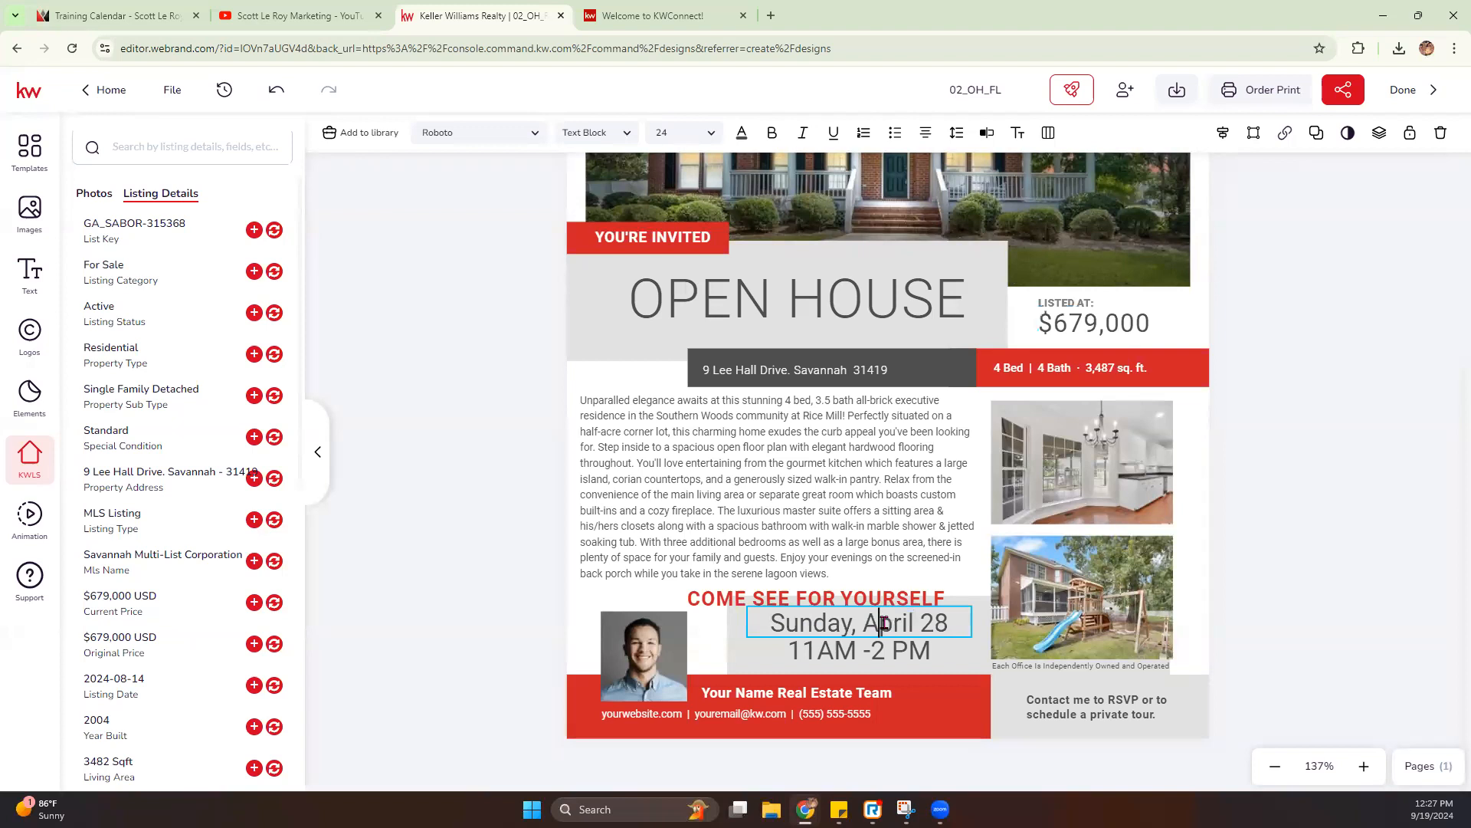
triple_click(883, 624)
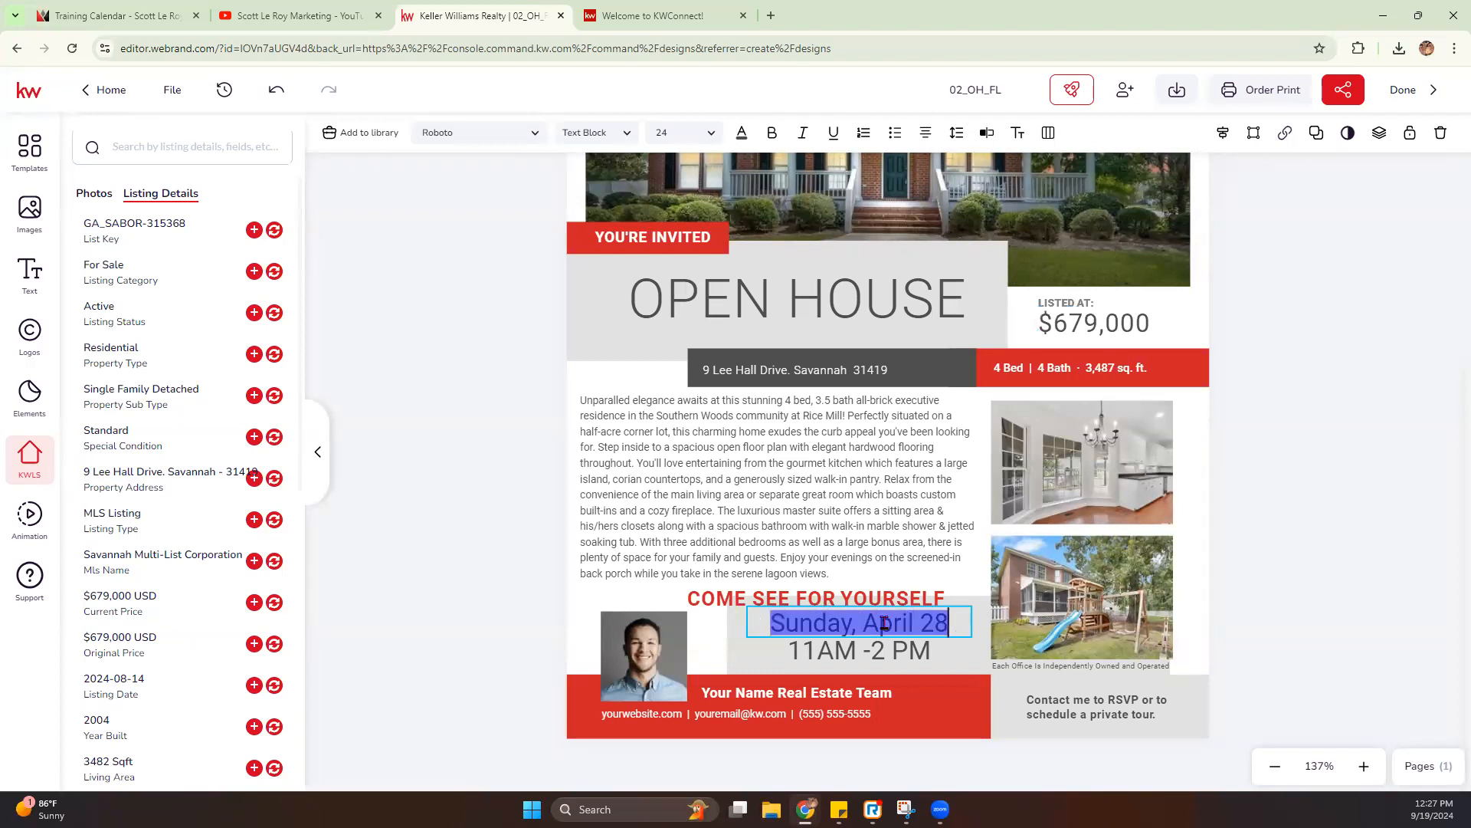
left_click(927, 623)
key("BackSpace")
key("BackSpace")
key("BackSpace")
key("BackSpace")
key("BackSpace")
key("BackSpace")
key("BackSpace")
key("BackSpace")
type("September 22")
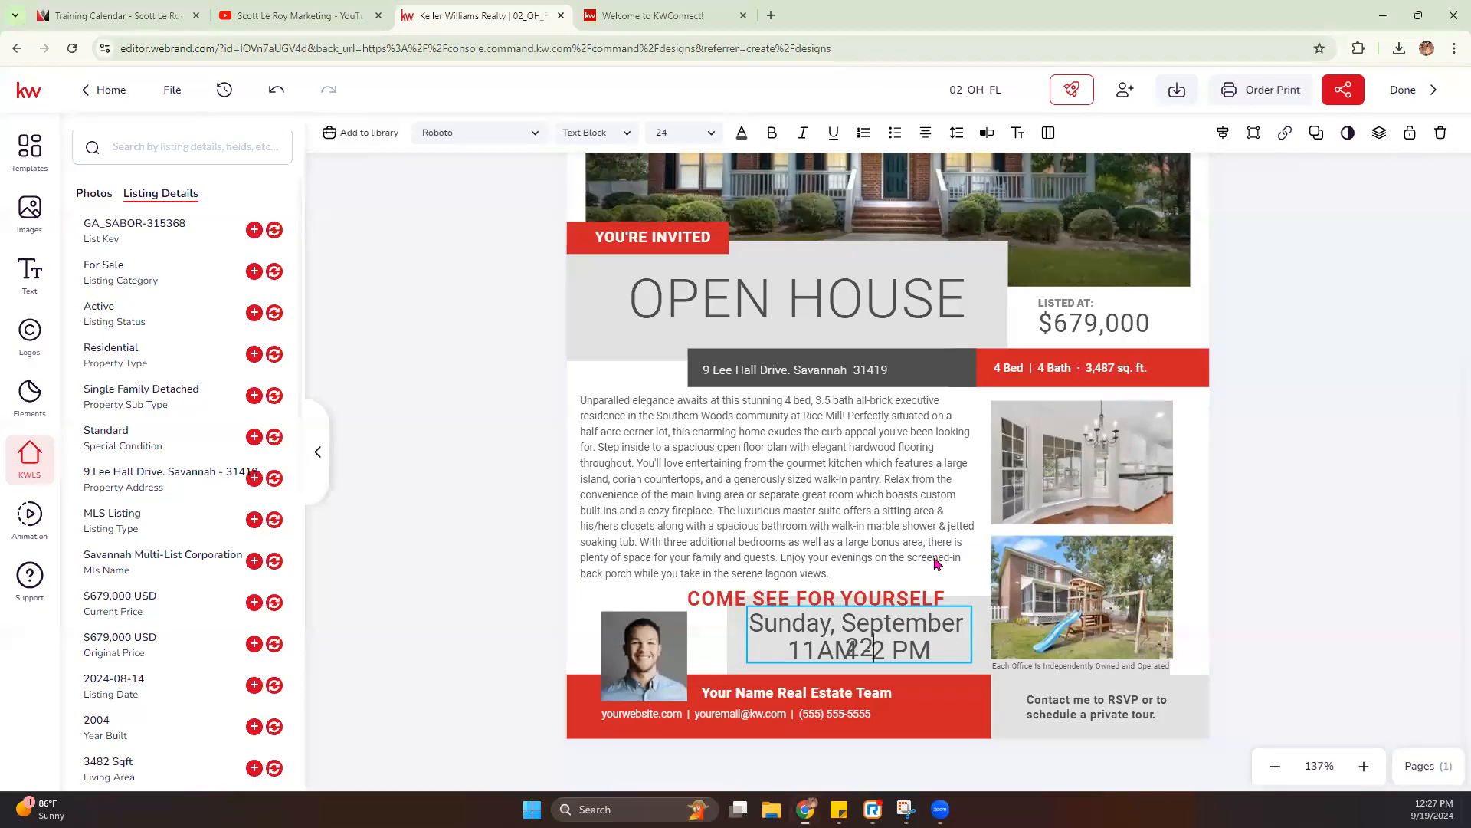
- Widen the date text box so the date fits on one line and move it over the gray box above the time
left_click(714, 611)
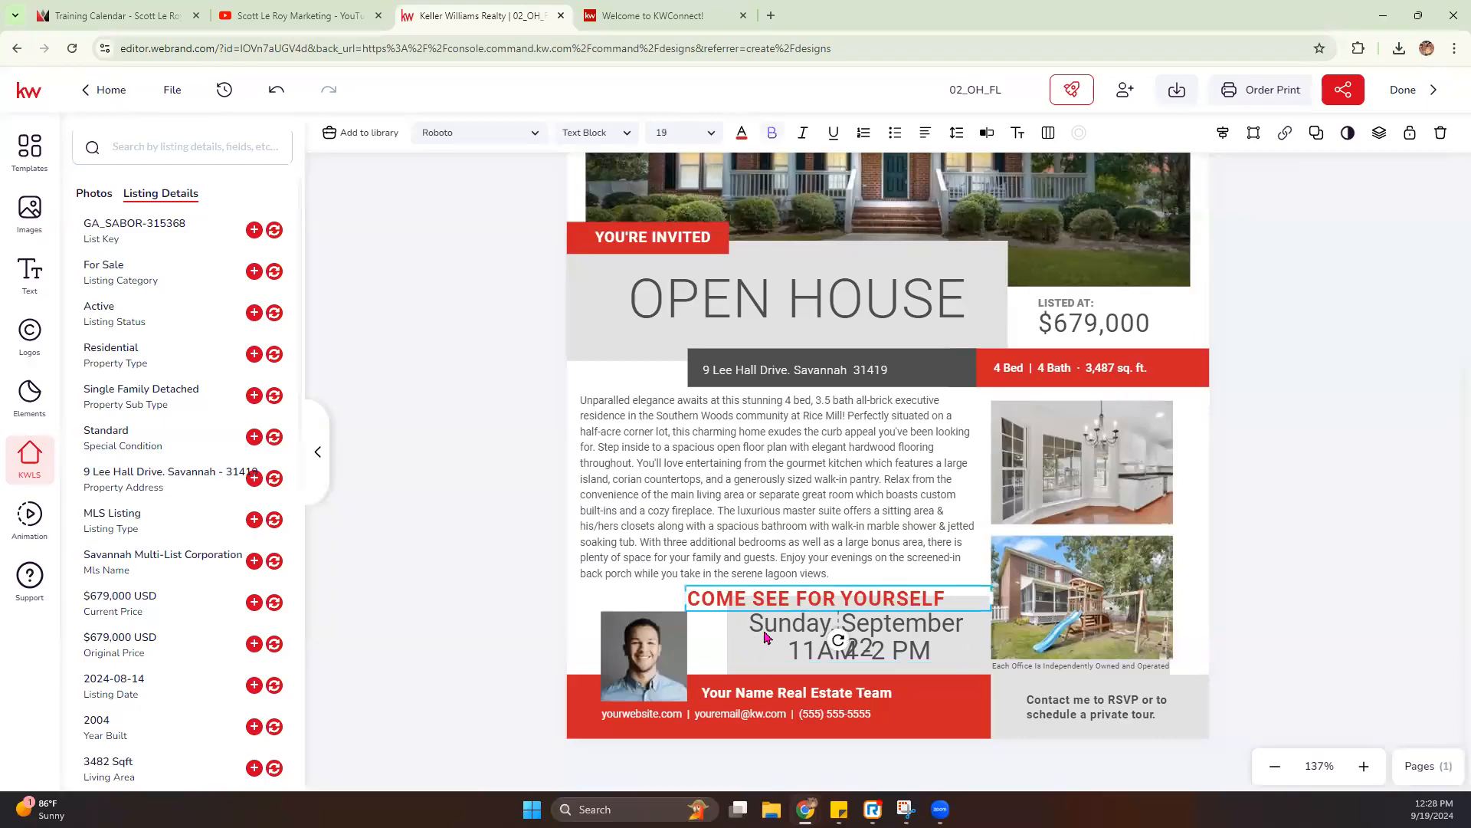
left_click(774, 636)
left_click_drag(729, 622, 684, 630)
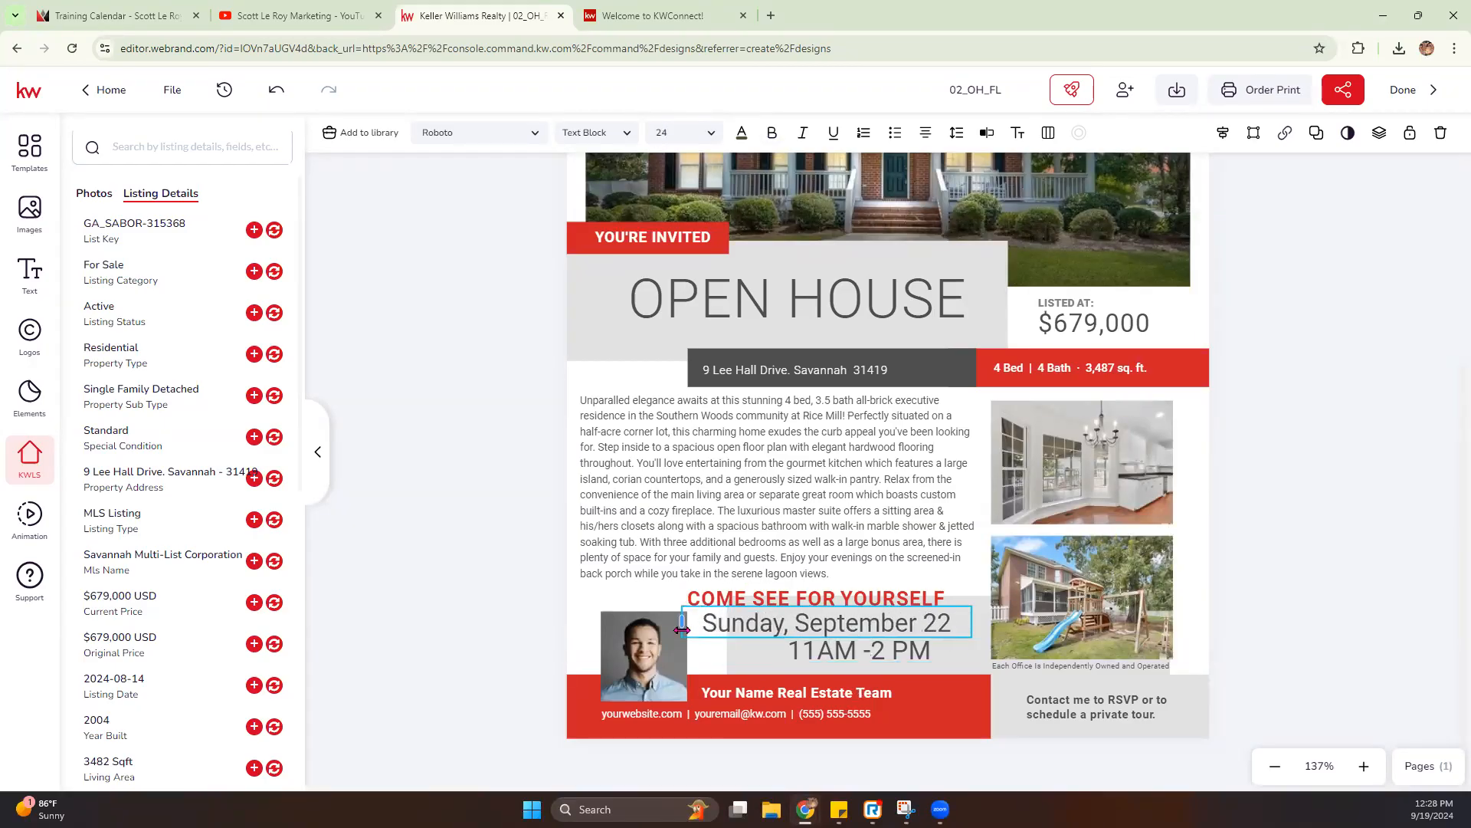
left_click_drag(824, 633, 858, 634)
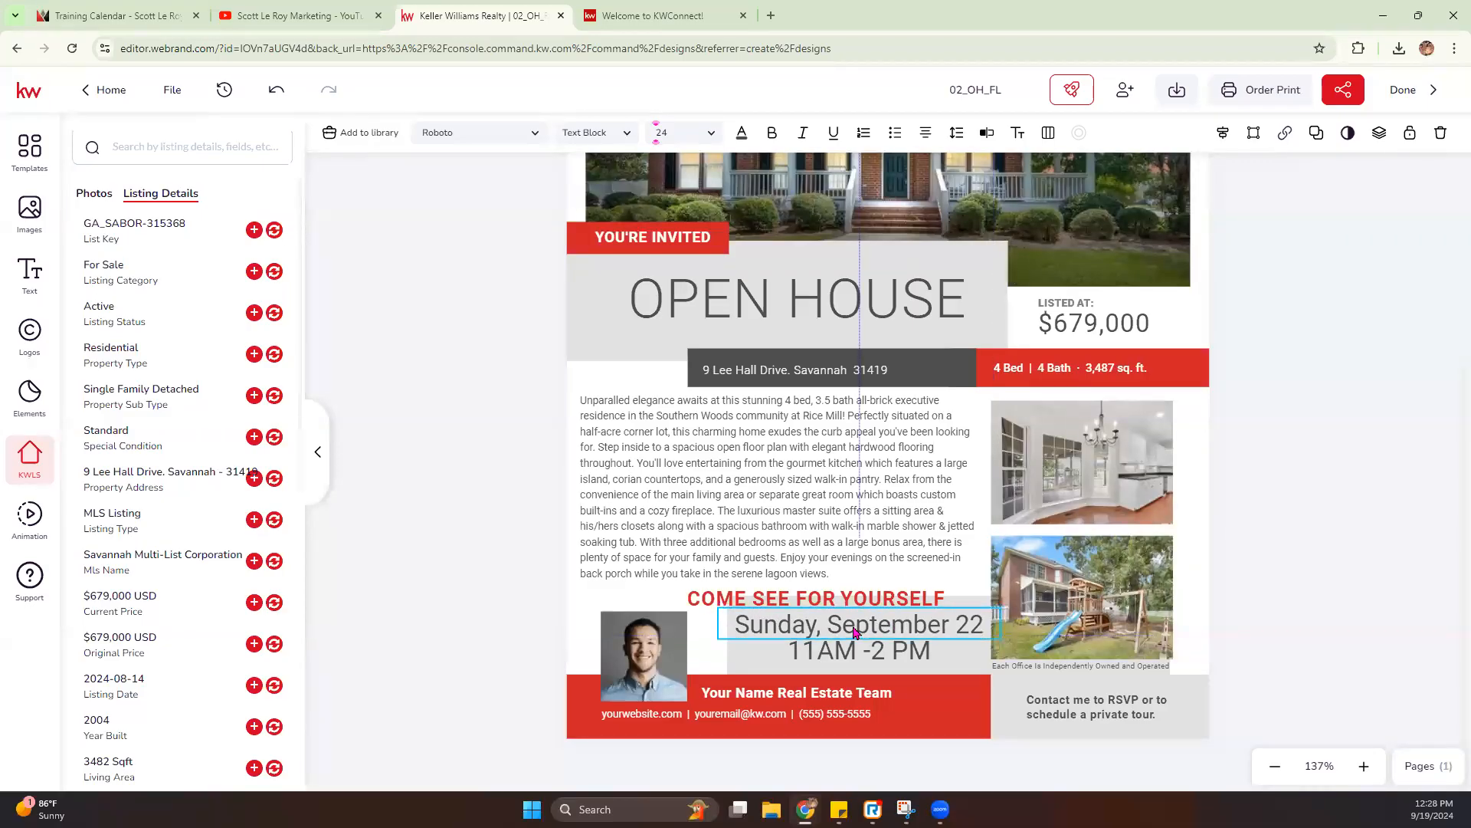
left_click(711, 135)
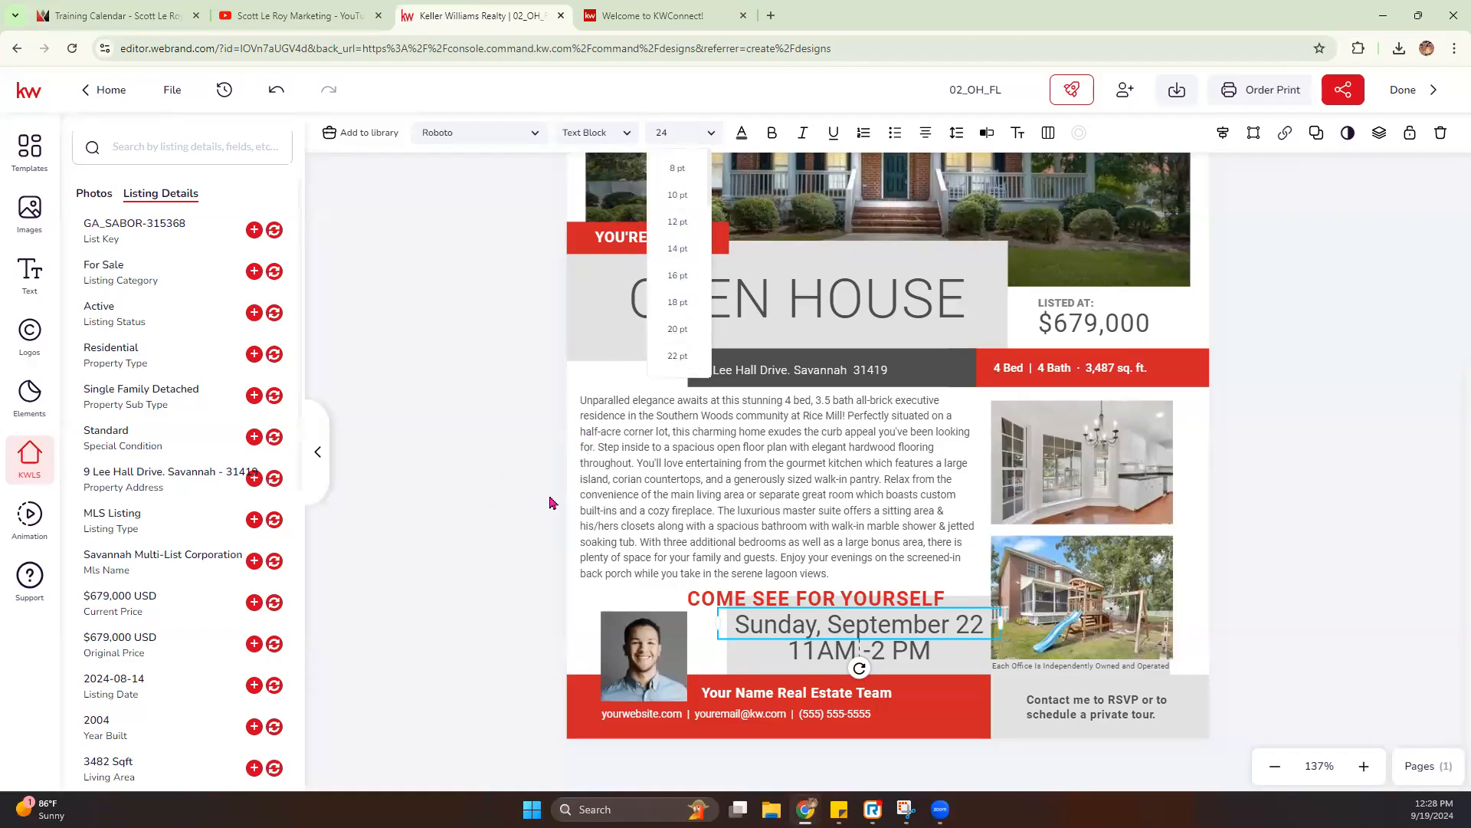
left_click(451, 492)
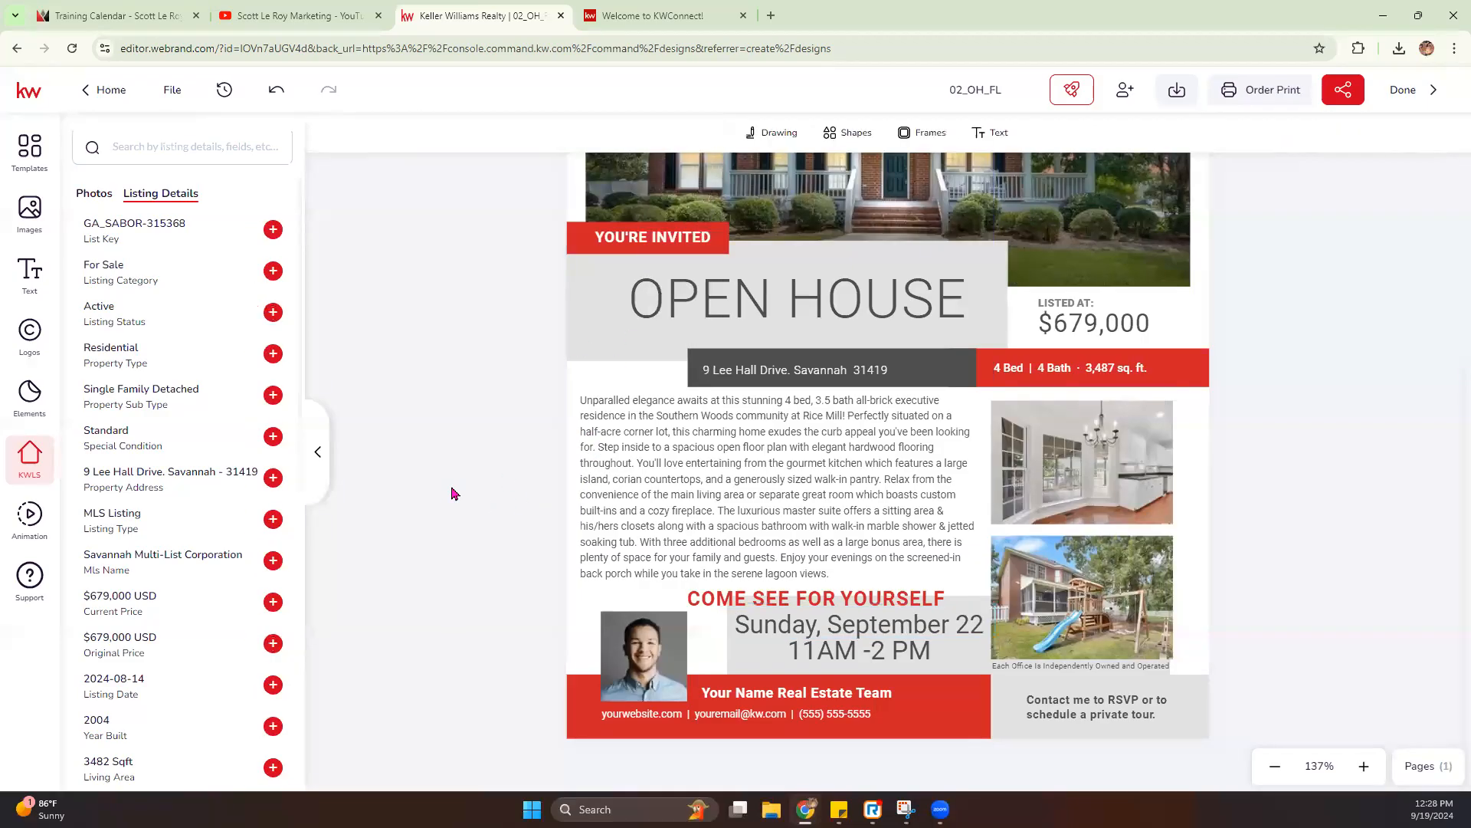
- Set the "OPEN HOUSE" heading's font to Abril Fatface and widen its text box to keep it on one line
left_click(633, 238)
left_click(828, 308)
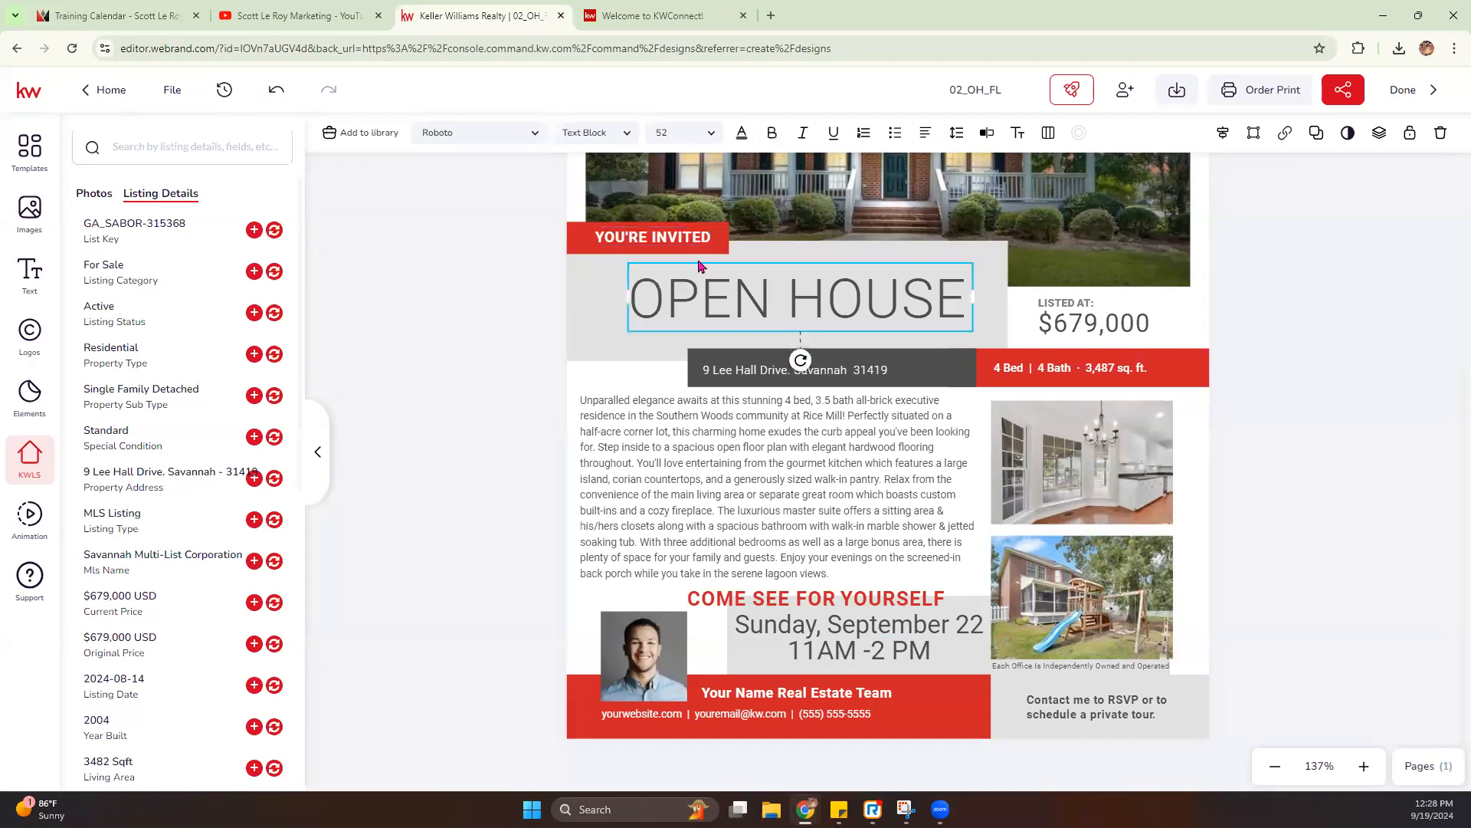
left_click(535, 134)
mouse_move(454, 342)
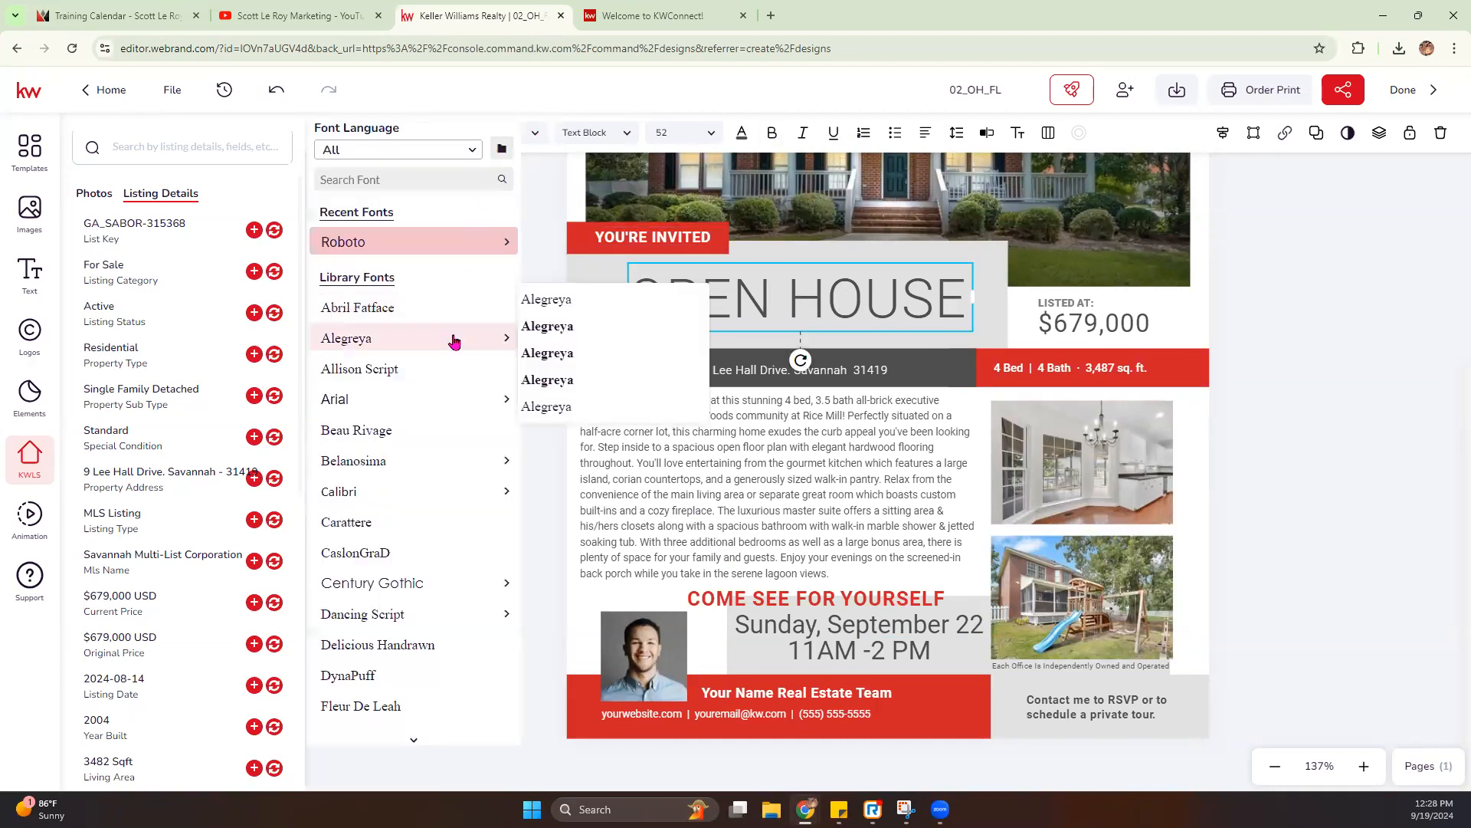
left_click(454, 308)
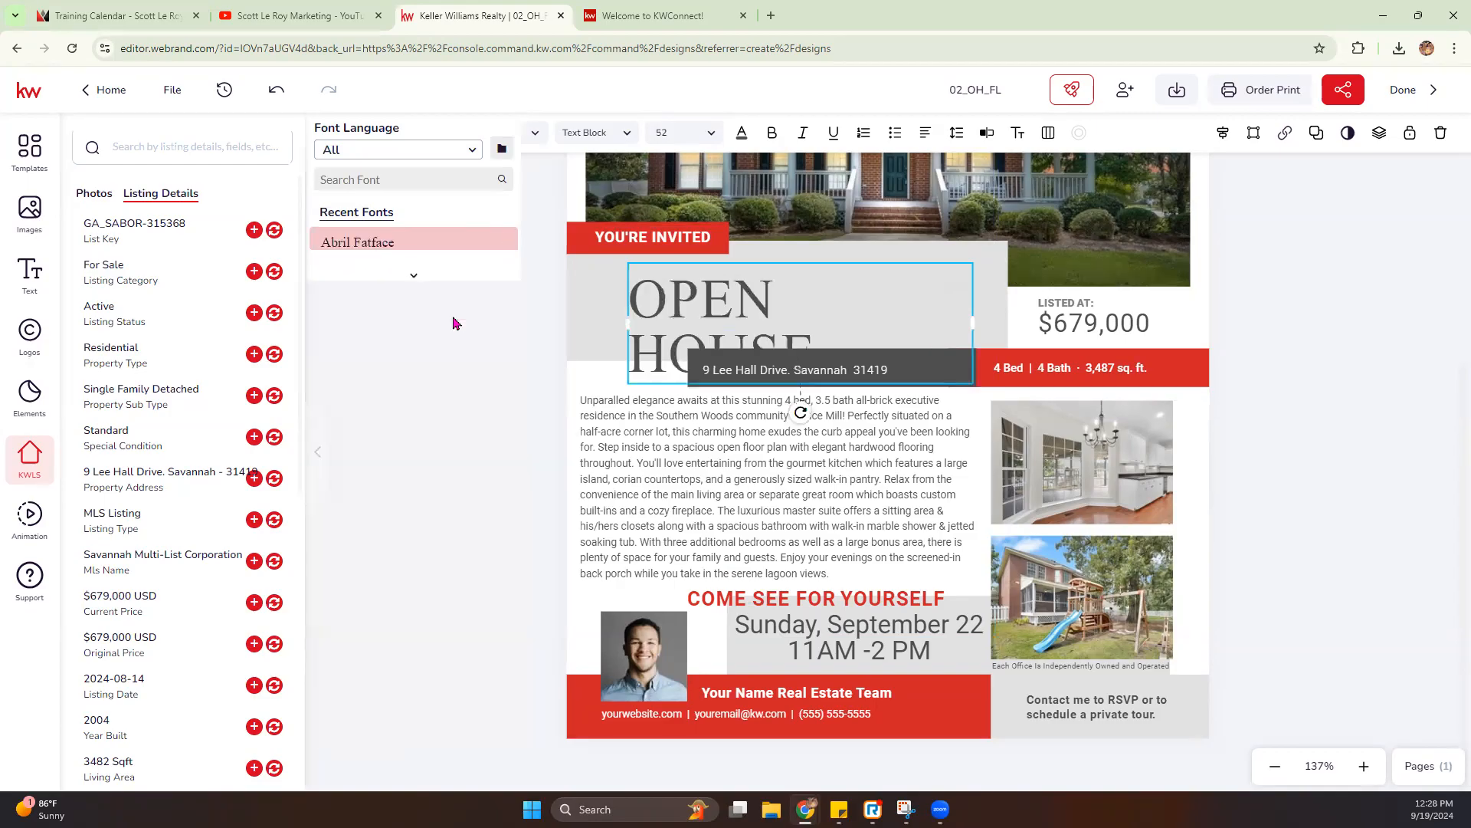
left_click_drag(1046, 324, 1019, 328)
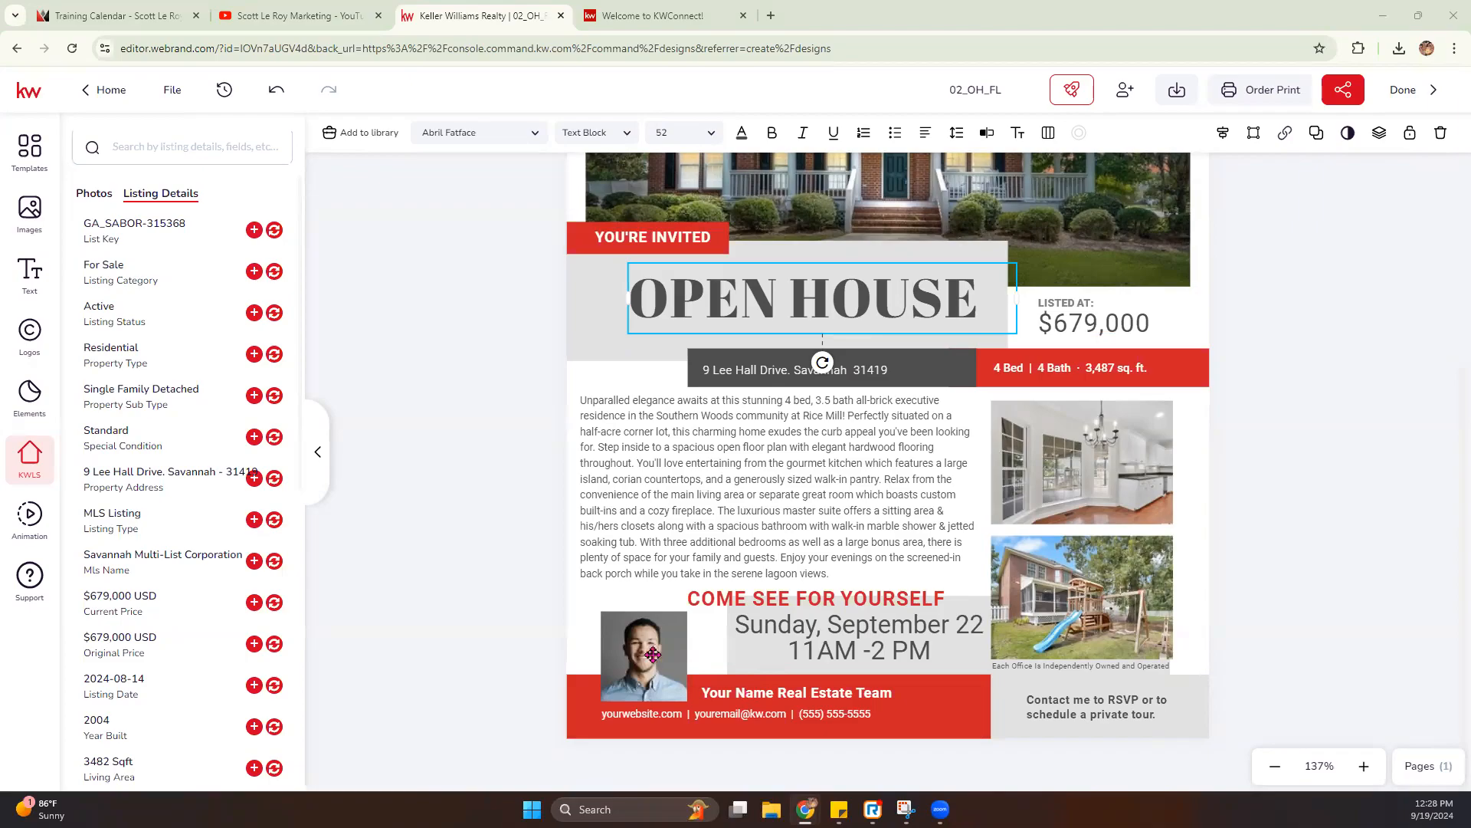
- Replace the agent photo with Headshot.jpg from the personal image assets, then enlarge and reposition it within its frame
left_click(642, 661)
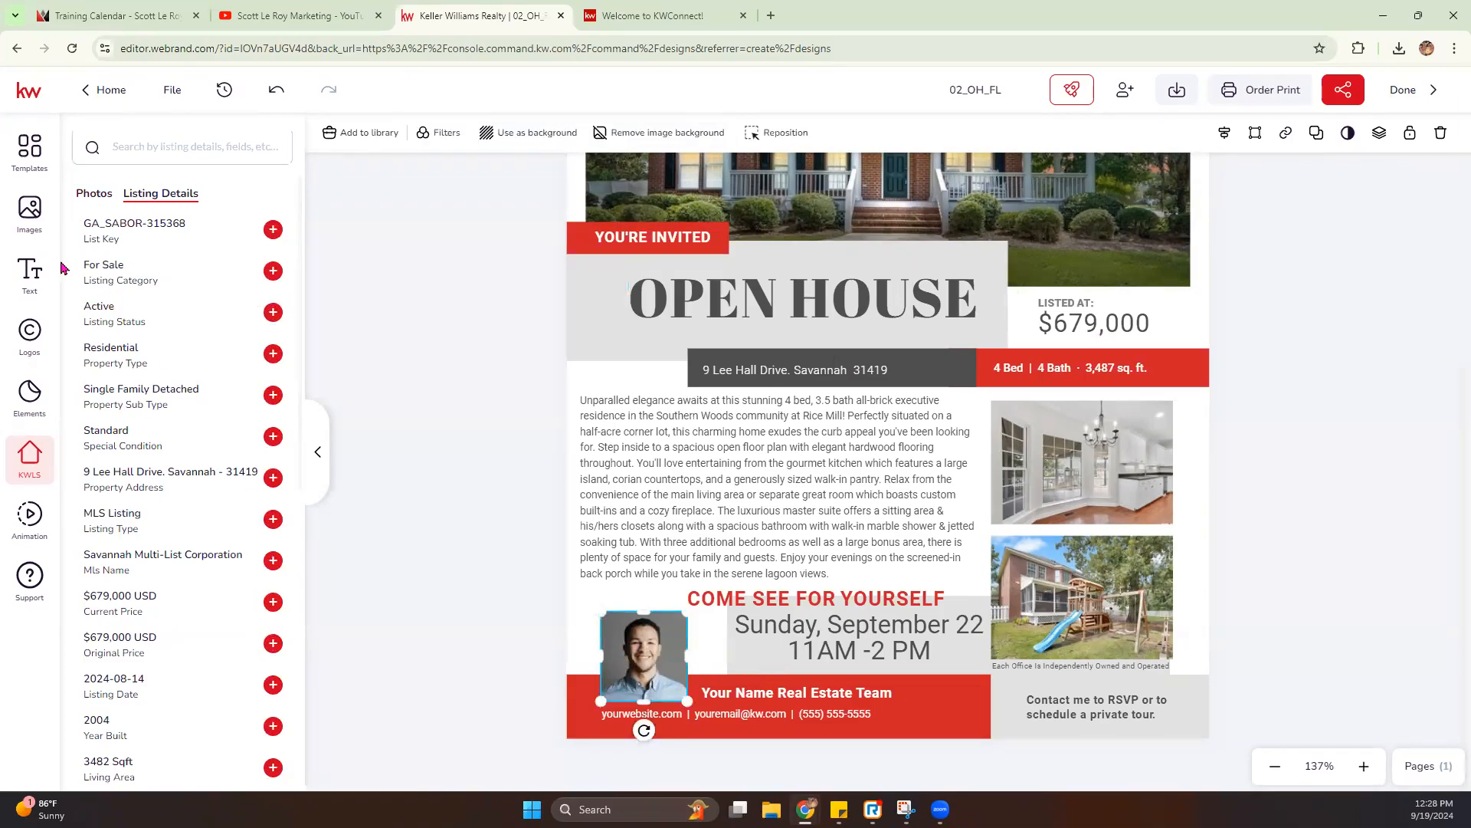
left_click(29, 212)
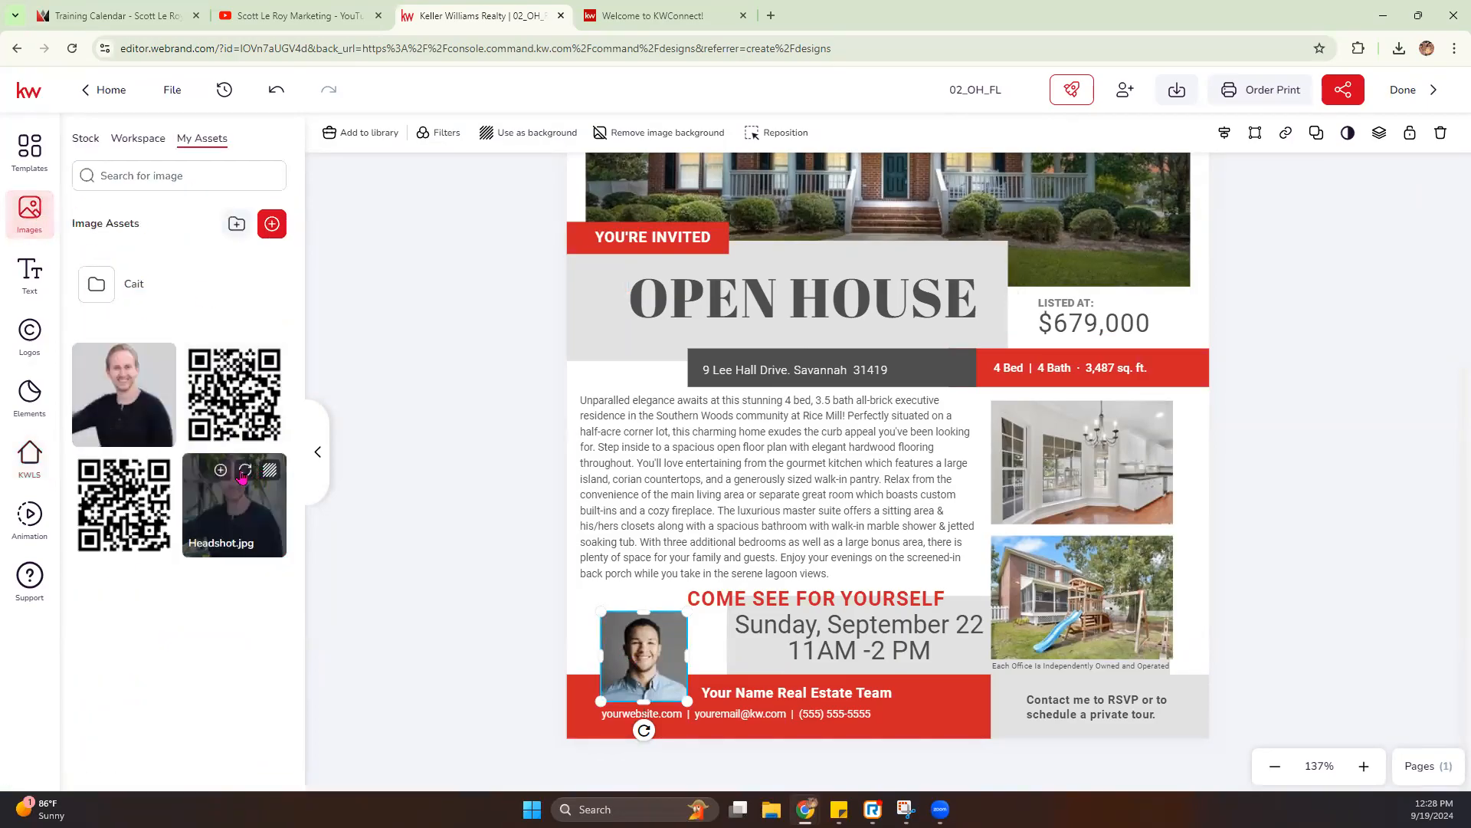
left_click(244, 471)
double_click(643, 659)
left_click_drag(601, 702, 575, 725)
left_click_drag(647, 662, 659, 660)
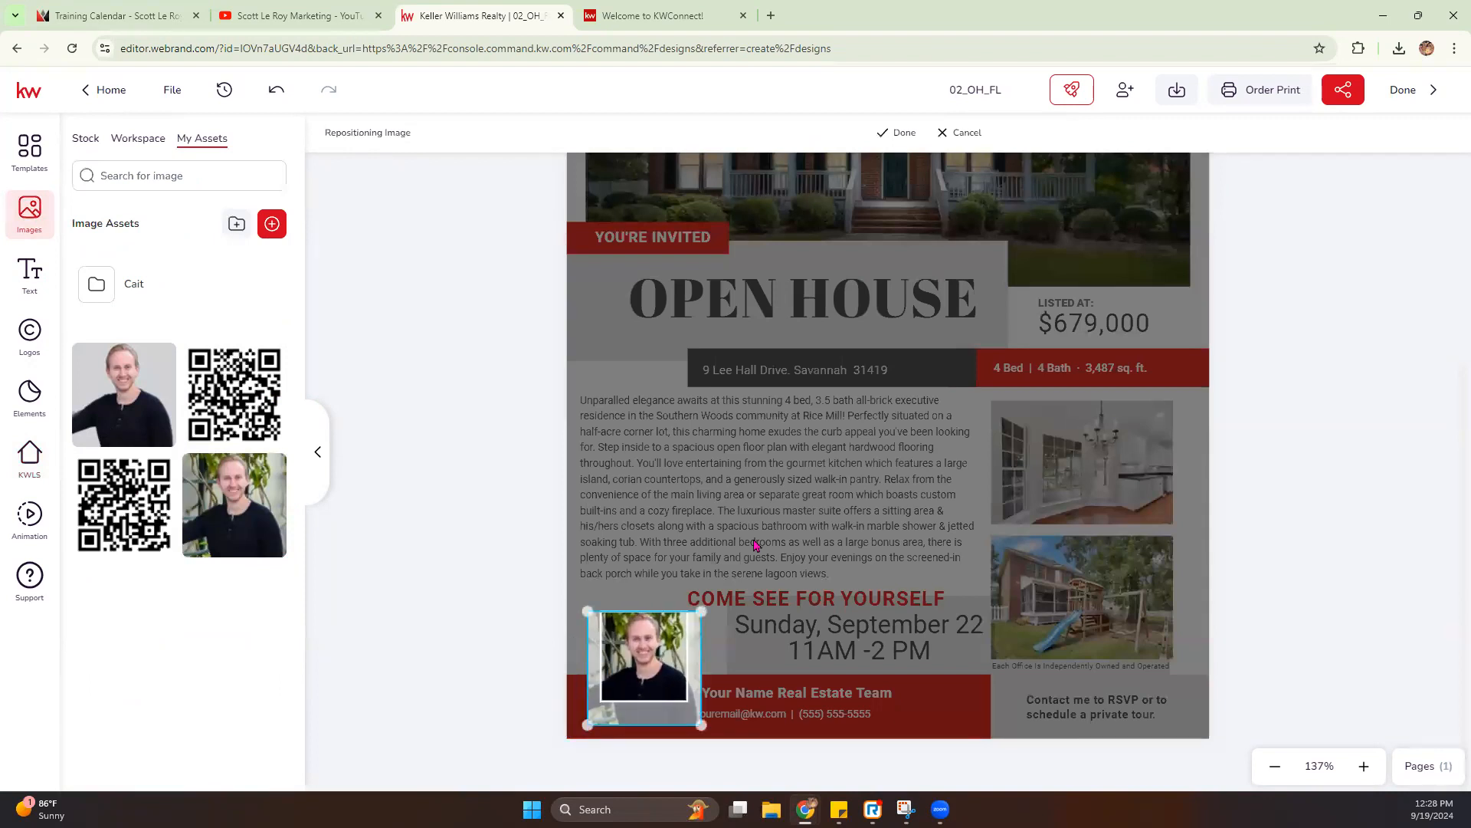
left_click(891, 133)
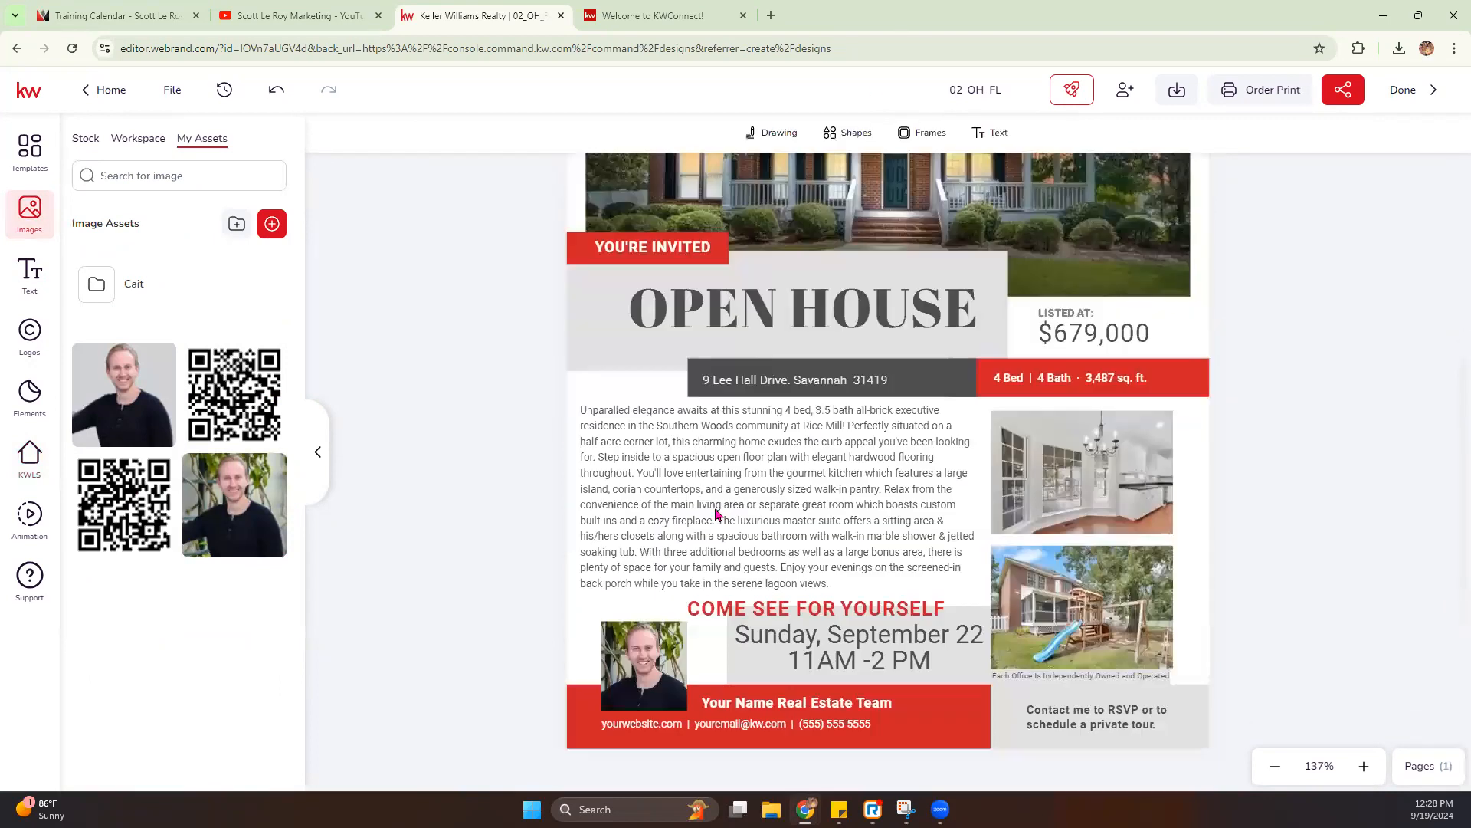
- Replace "Your Name Real Estate Team" in the red footer with "Scott Le Roy Marketing"
left_click(742, 695)
double_click(804, 696)
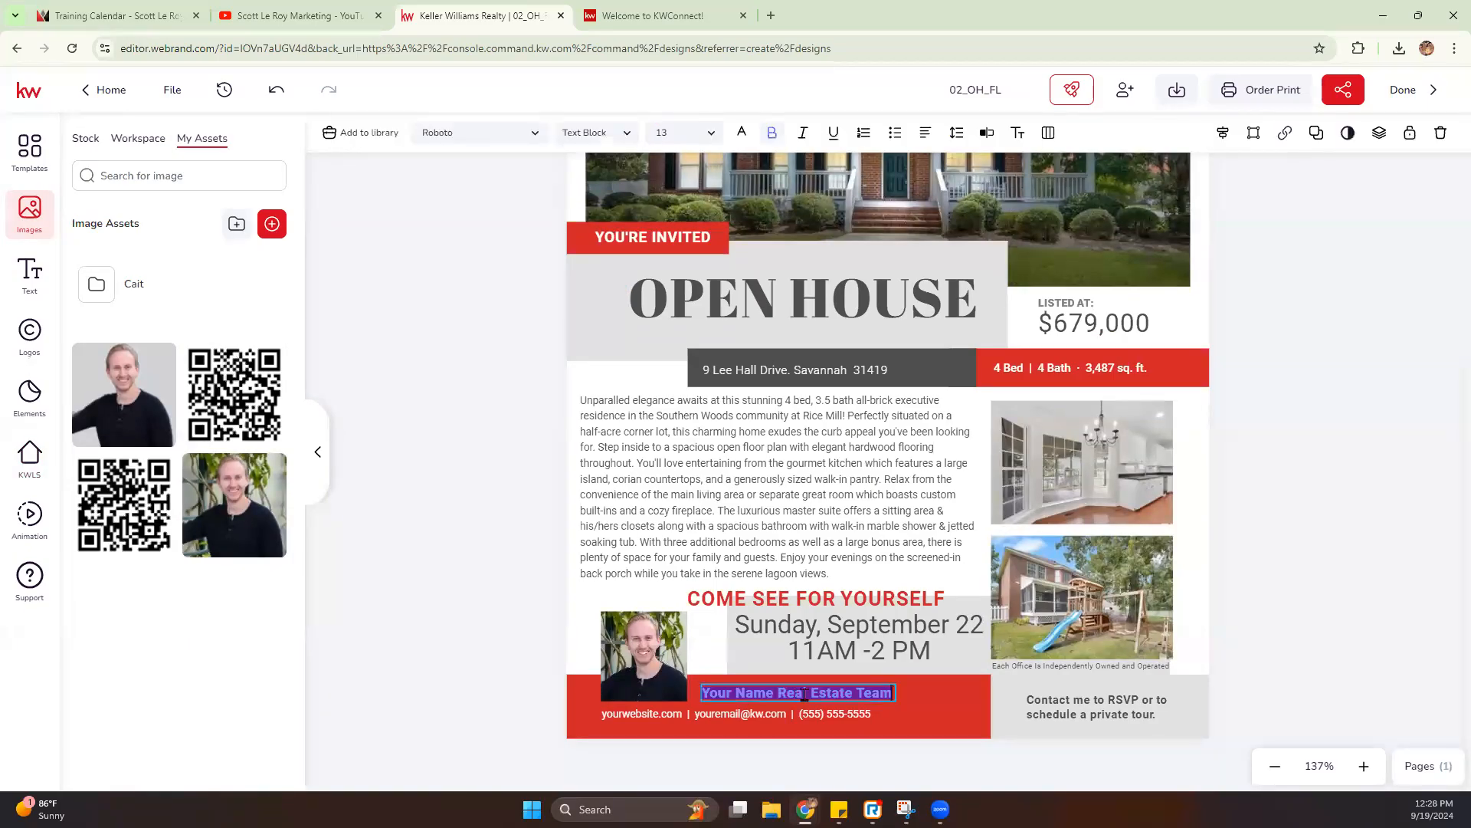
type("Scott Le Roy Marketing")
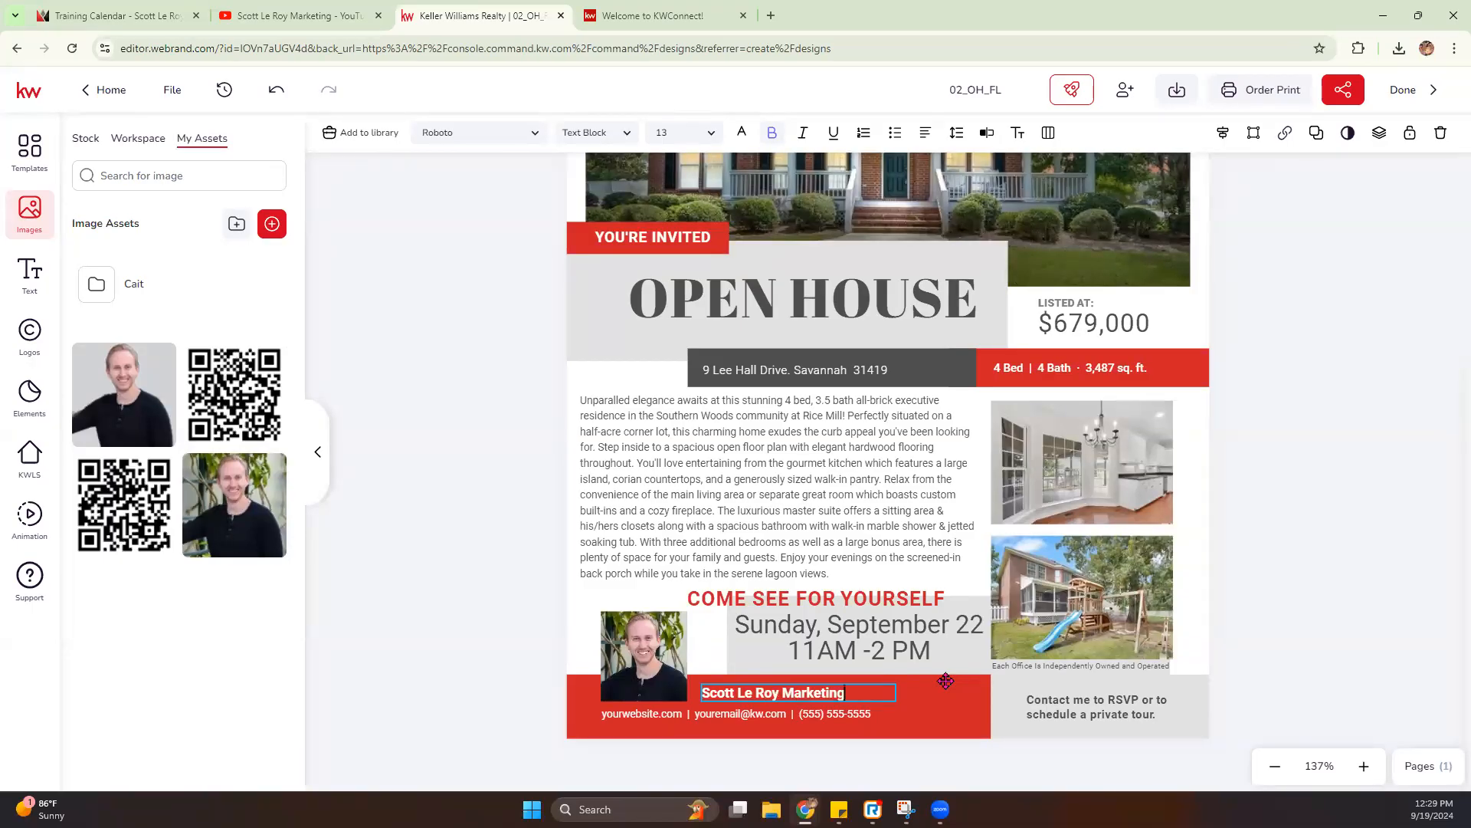
- Replace the "yourwebsite" placeholder in the footer contact line so the website reads "Scottleroymarketing.com"
left_click(645, 715)
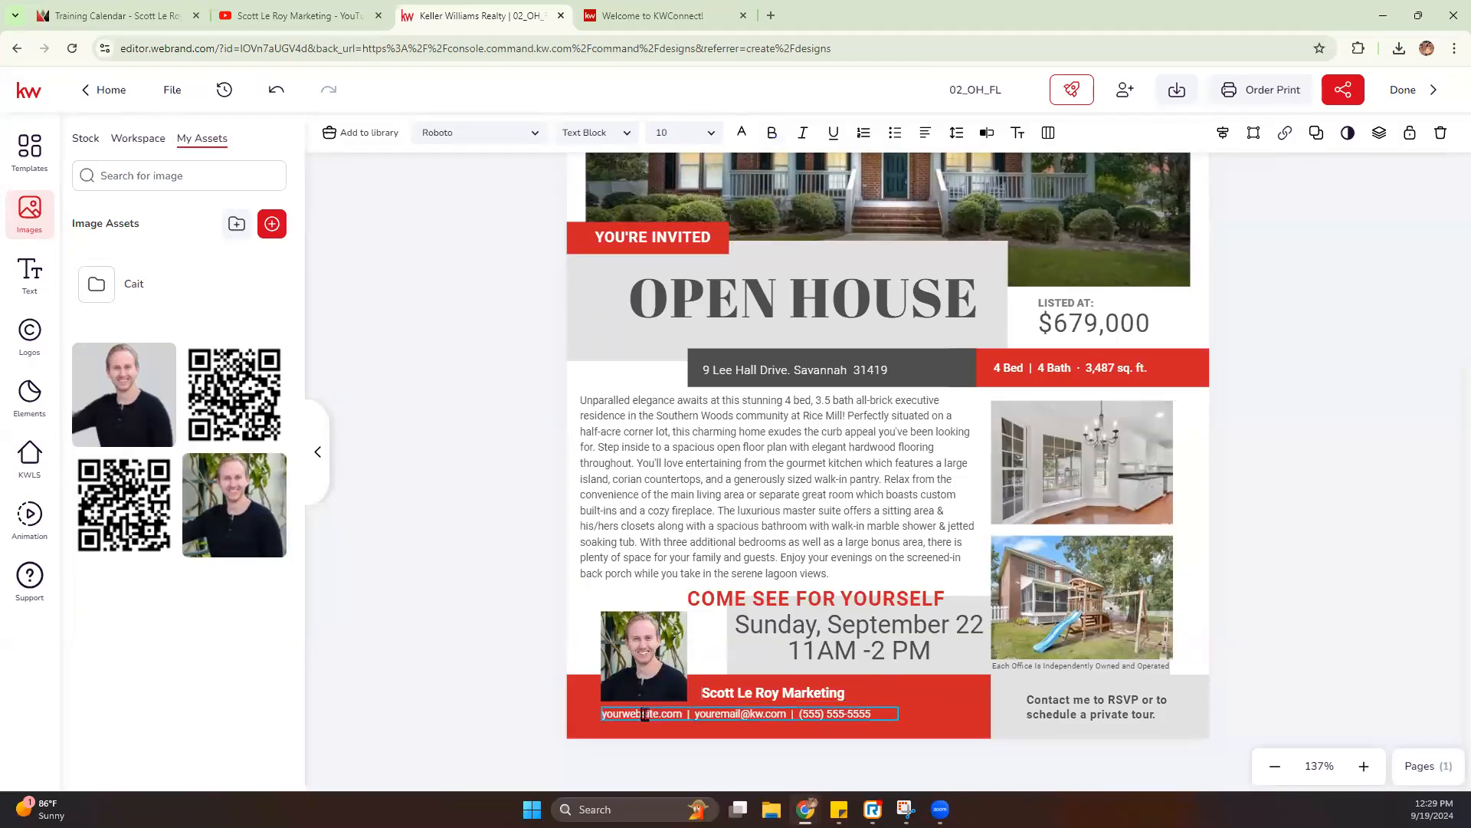
left_click_drag(659, 715, 600, 716)
left_click(29, 273)
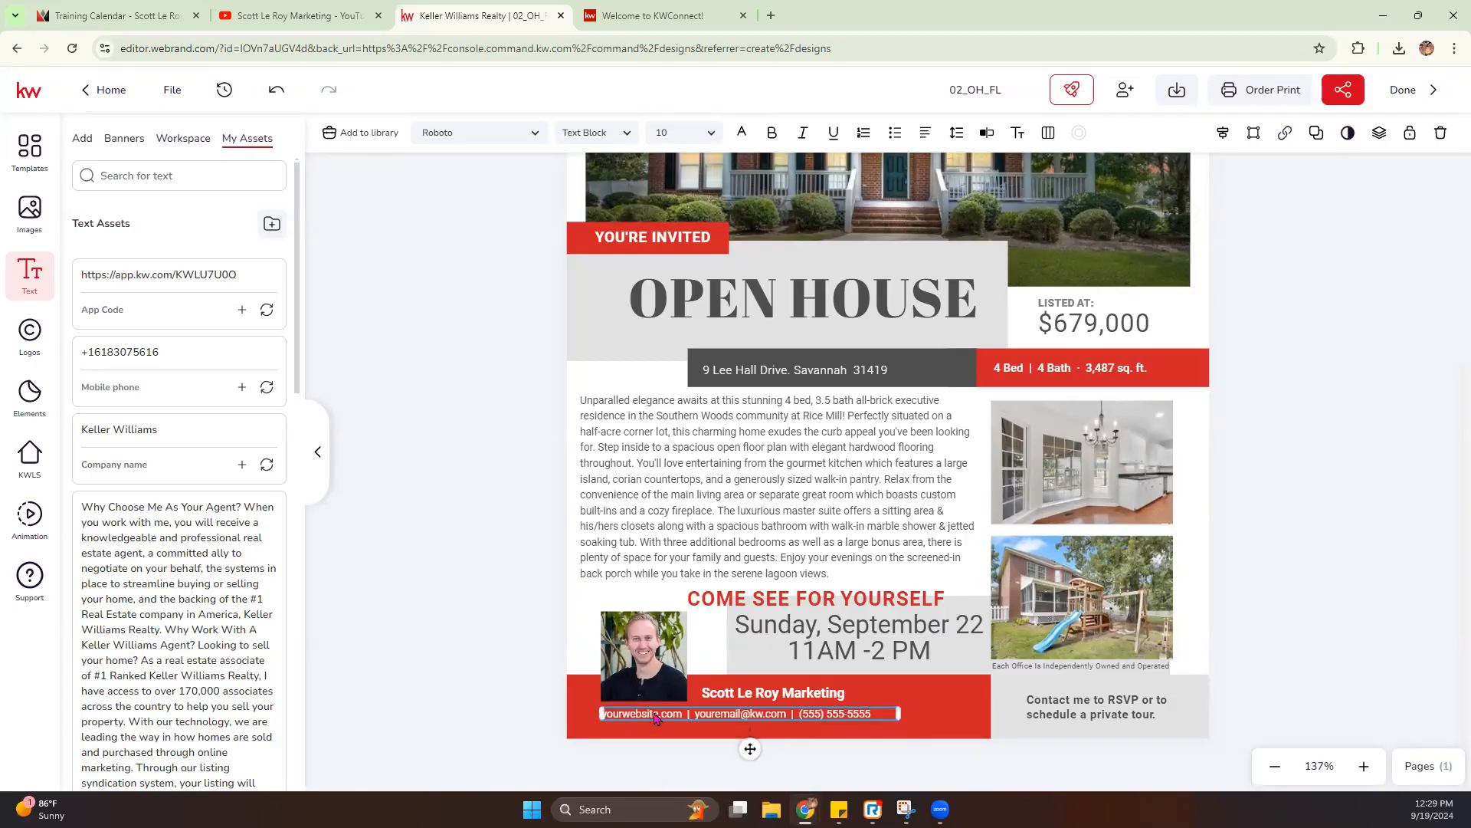
type("Sc")
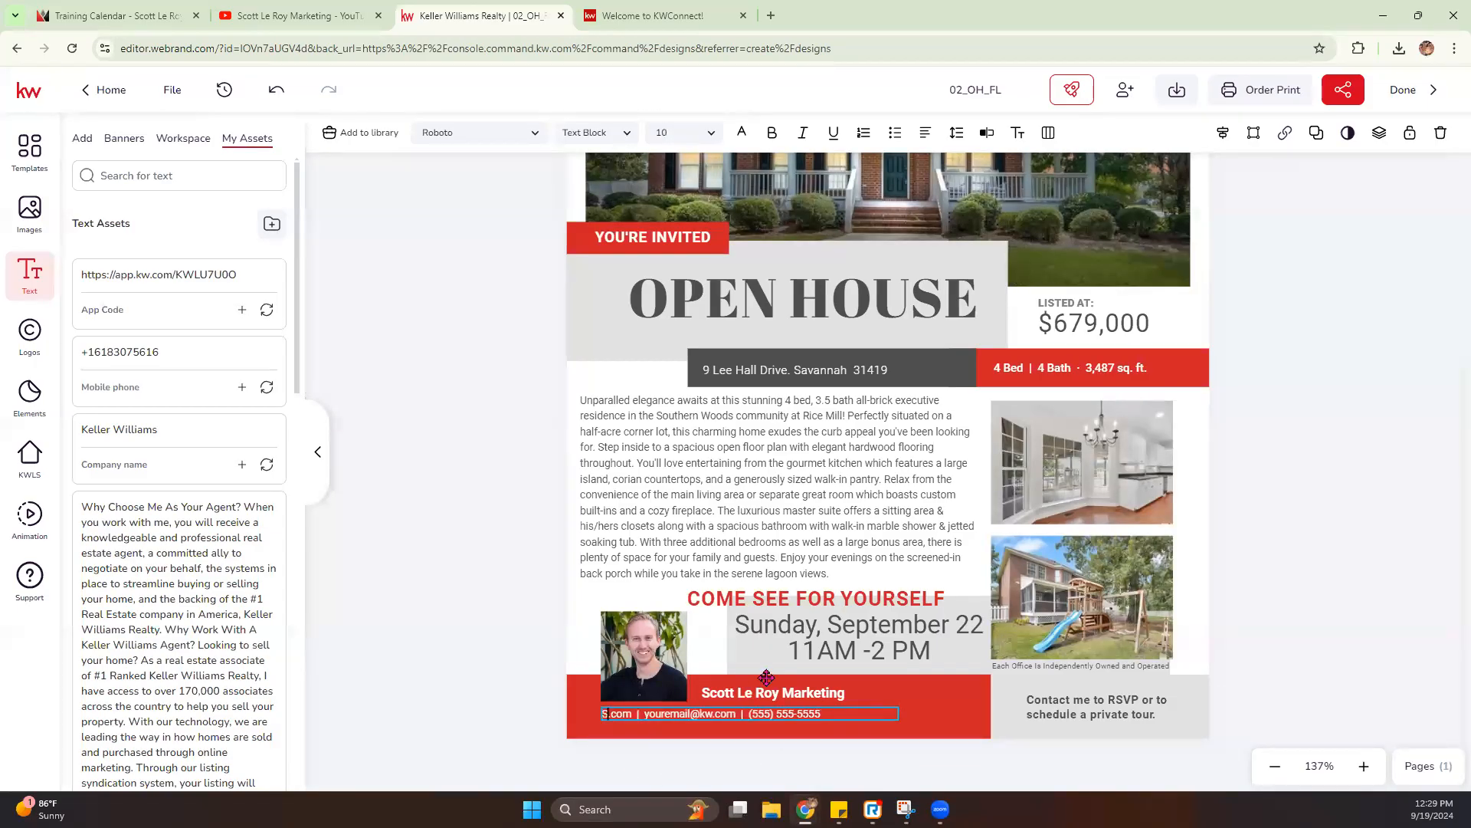
type("ottleroymai")
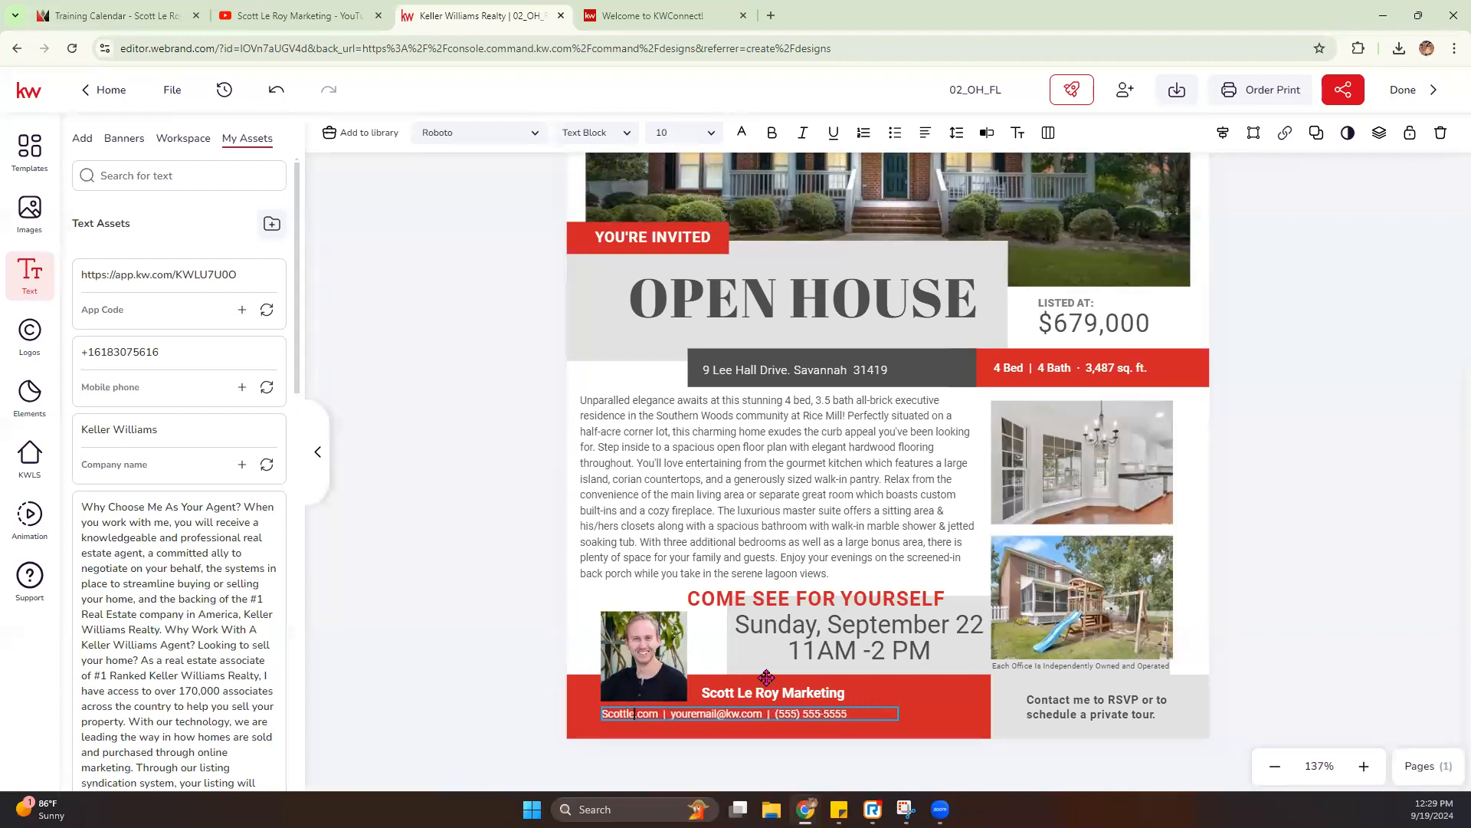
type("keting")
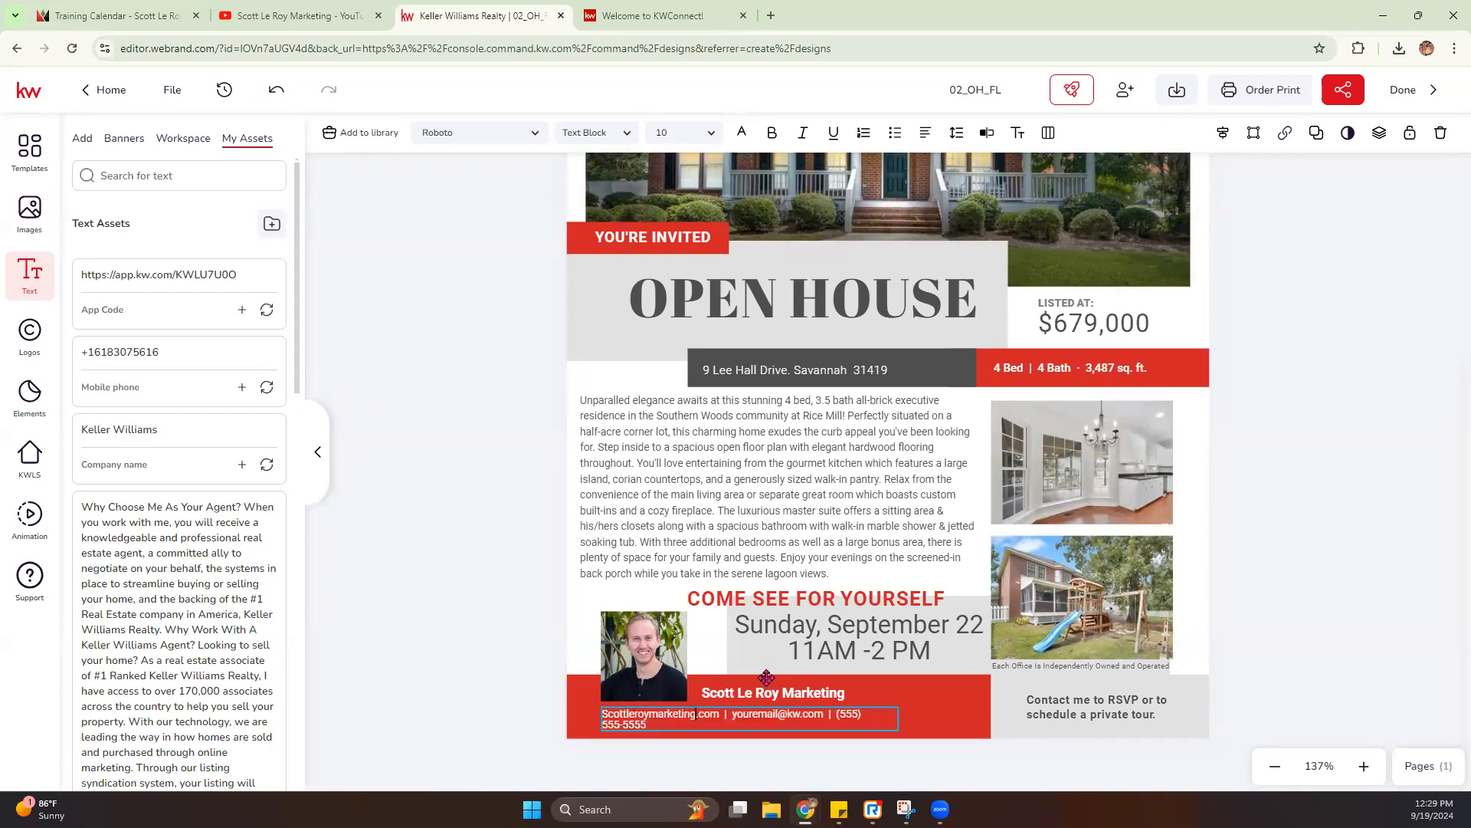
- Replace the placeholder e-mail in the footer contact line with the company's support e-mail address
left_click_drag(776, 710, 725, 715)
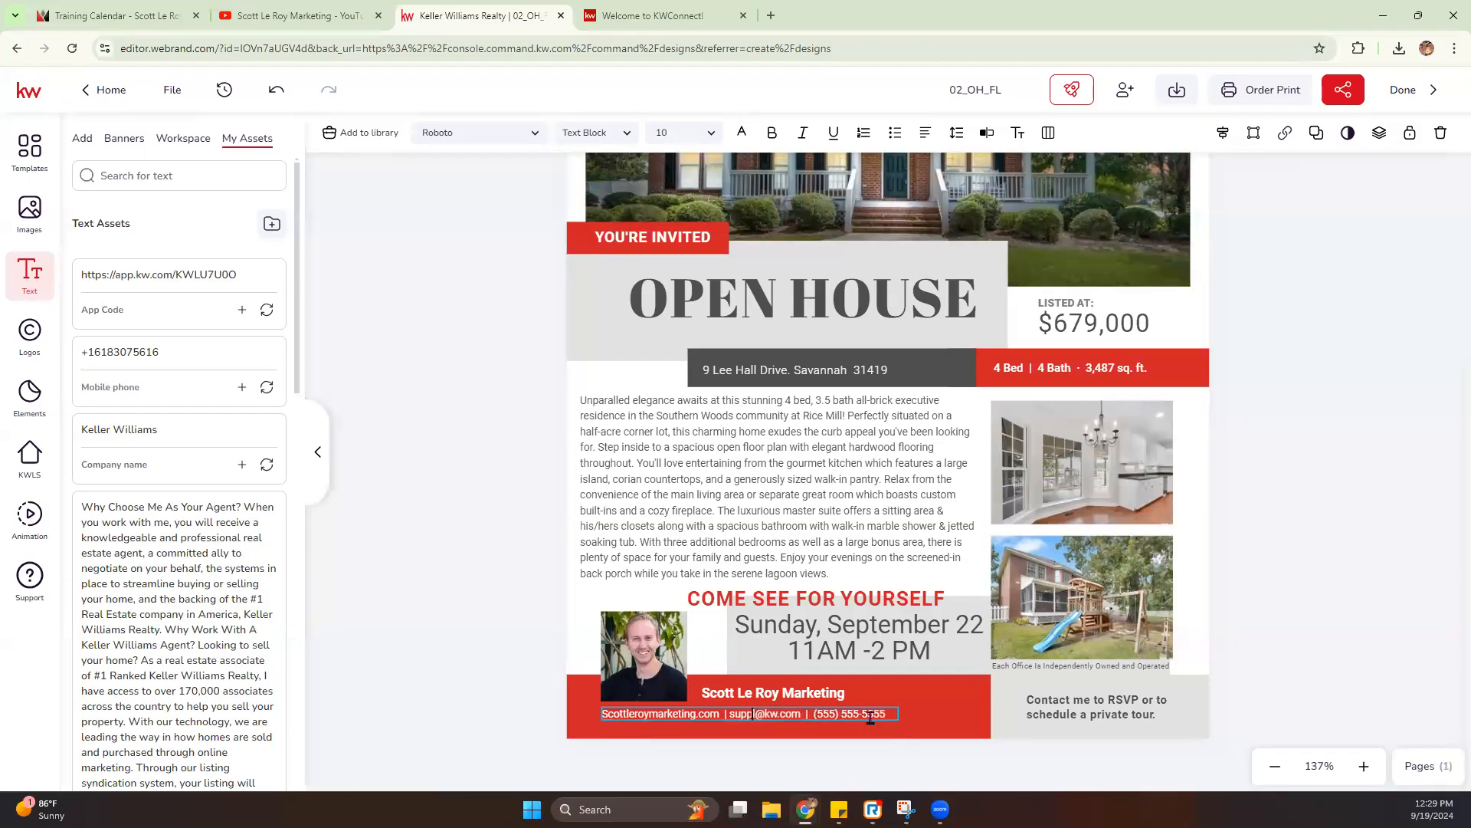
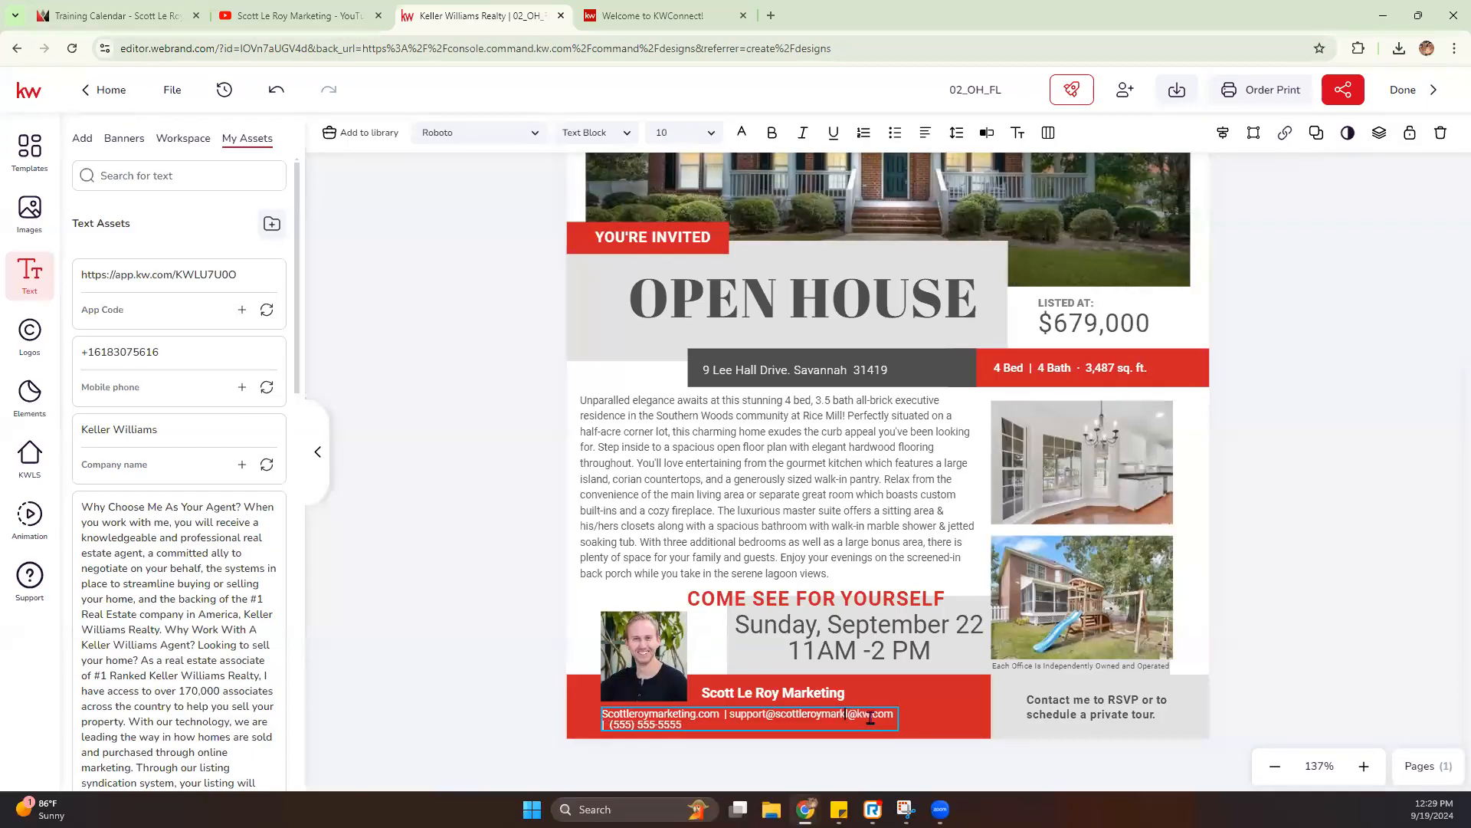
key("Delete")
key("Delete")
key("Delete")
key("Delete")
key("Delete")
key("Delete")
key("Delete")
- Switch to the Training Calendar website tab and copy the company's phone number from its contact section
left_click(146, 15)
scroll(234, 694, "down", 10)
scroll(240, 684, "down", 15)
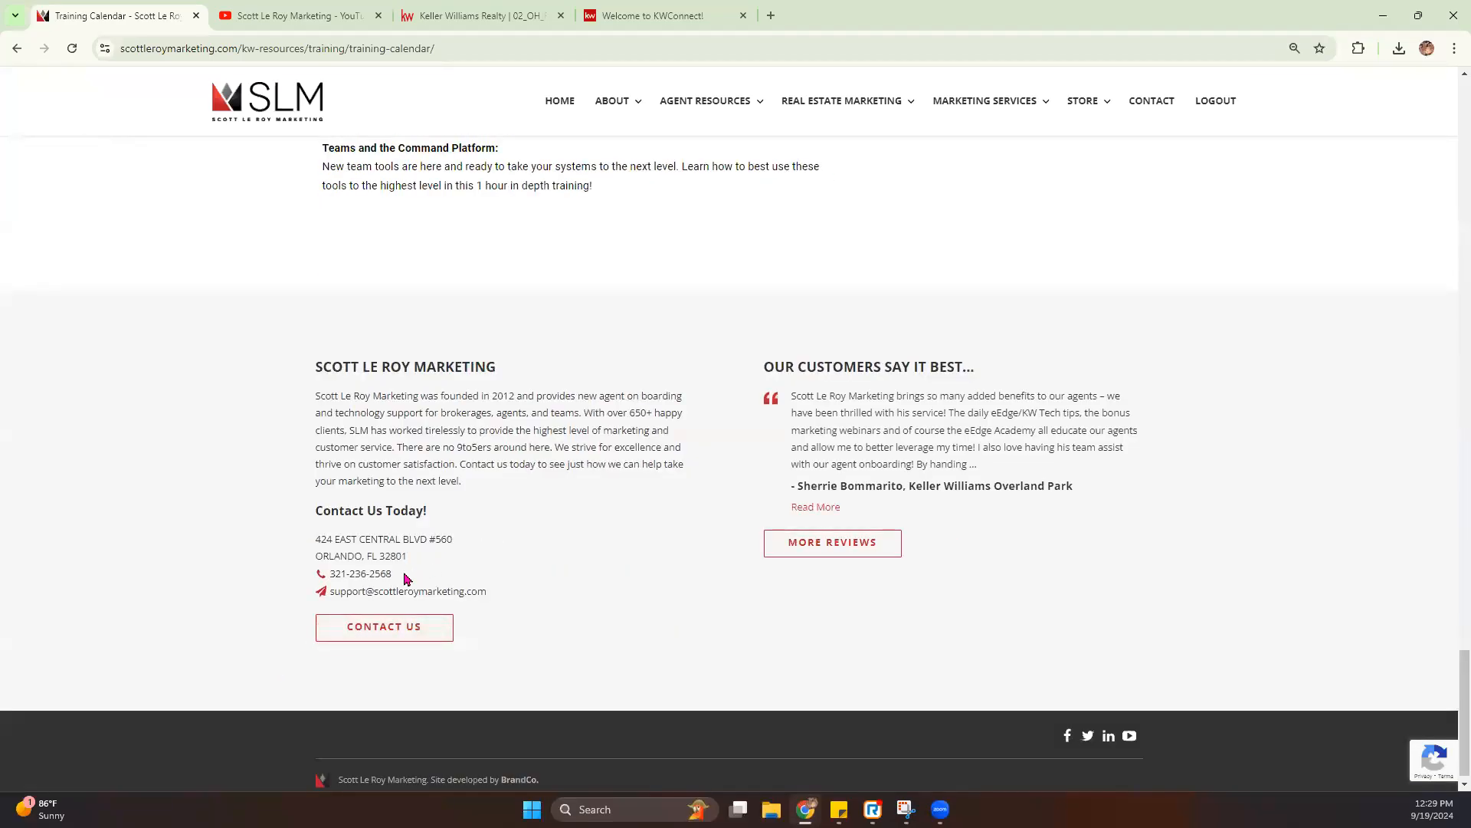
left_click_drag(398, 574, 329, 574)
key("ctrl+c")
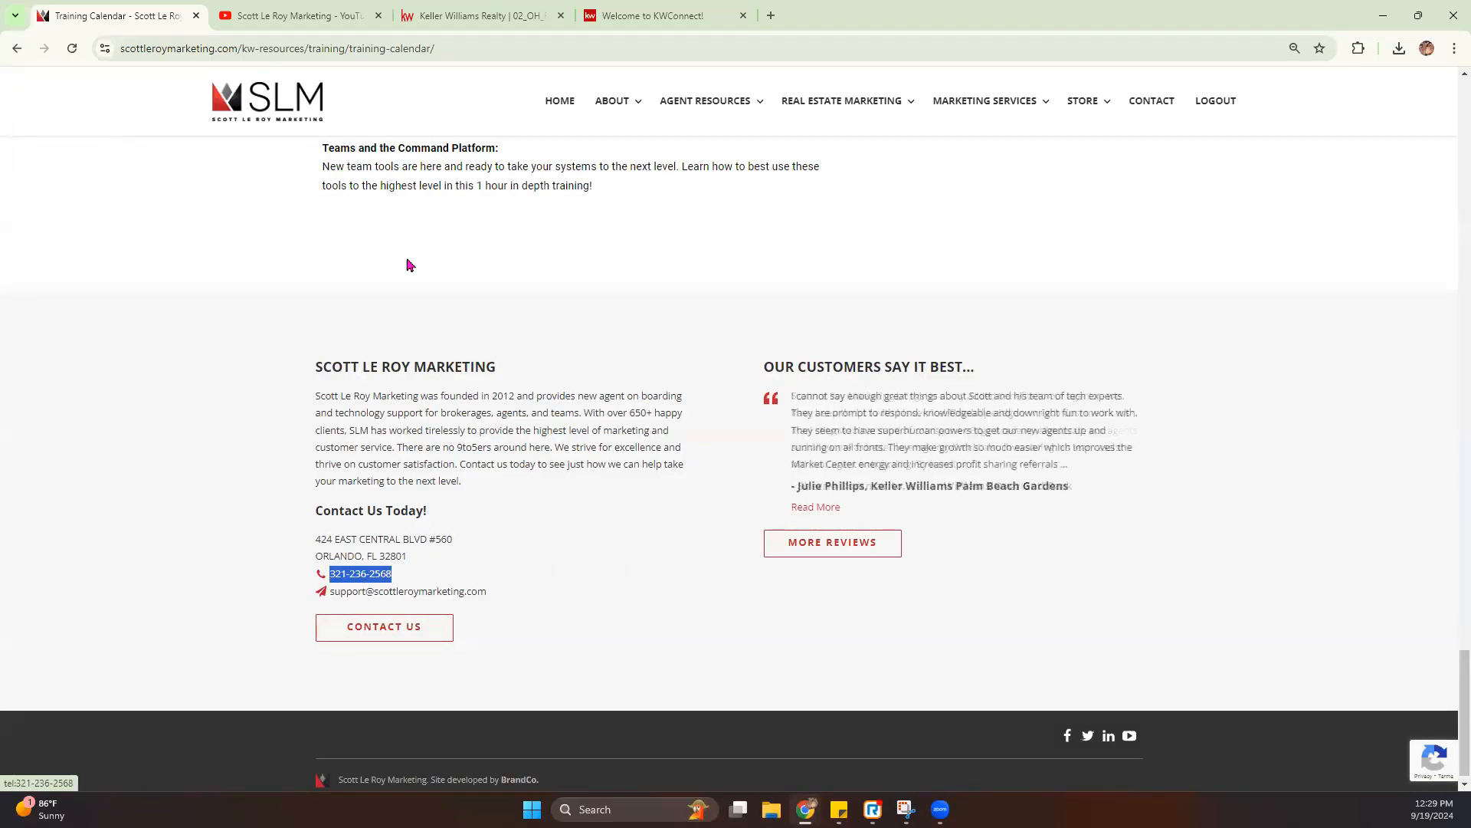
- Return to the flier and paste the copied phone number over the placeholder number, deleting the leftover opening parenthesis
left_click(497, 16)
left_click_drag(692, 722, 611, 726)
key("ctrl+v")
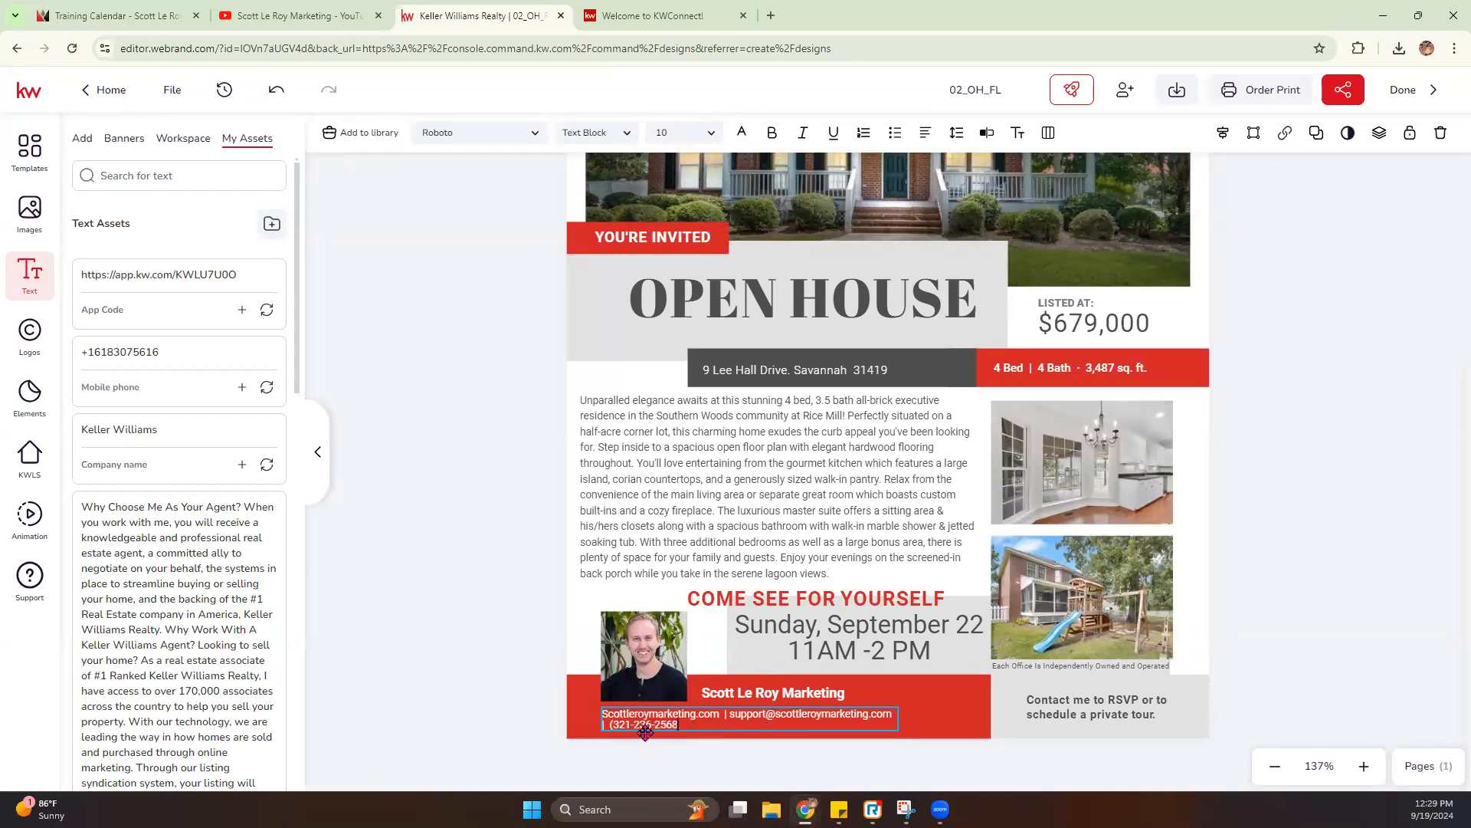
key("BackSpace")
- Widen the footer contact text box so the website, e-mail and phone number fit on one line
left_click(397, 644)
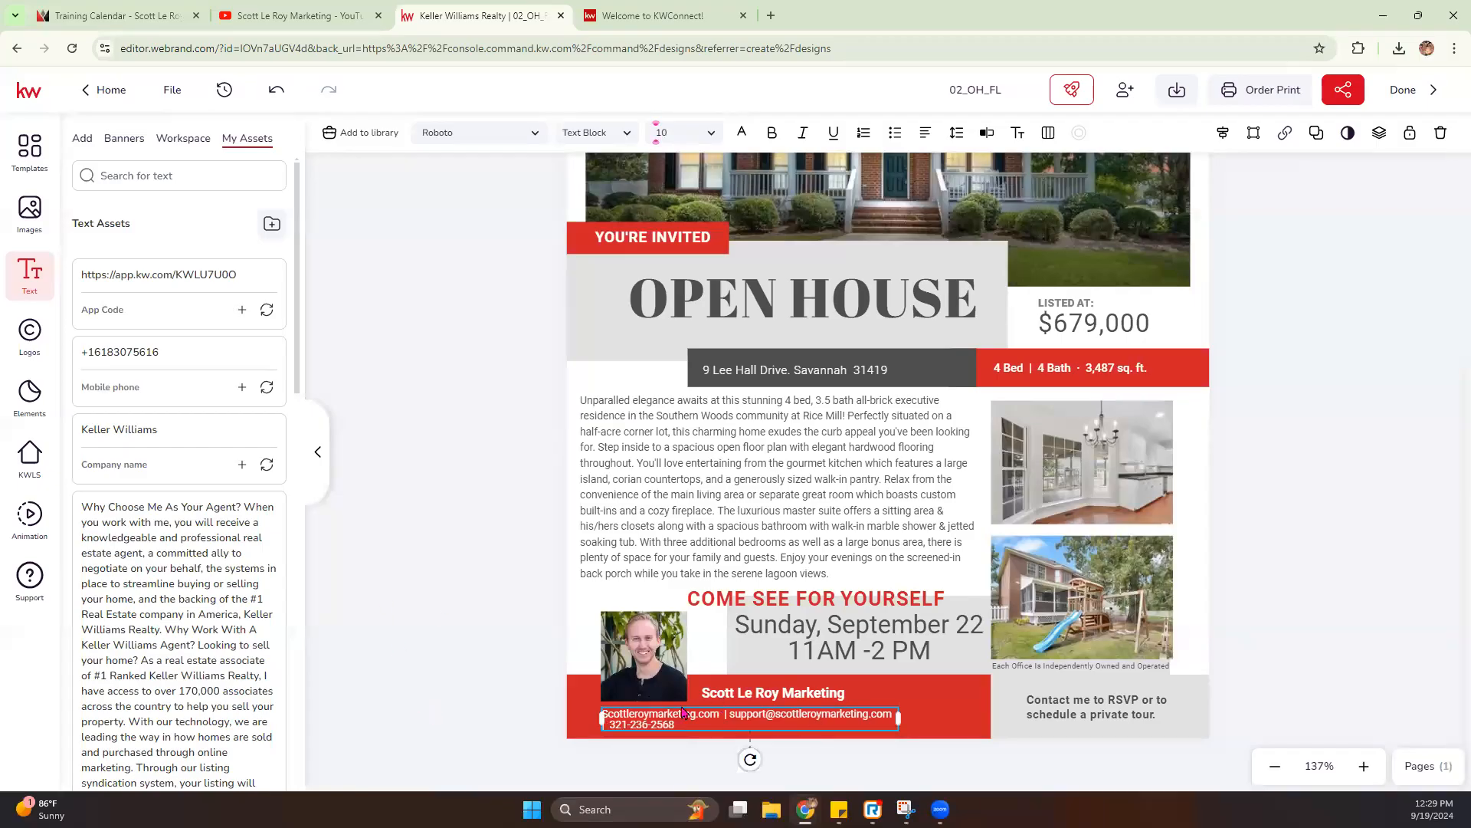
left_click_drag(902, 721, 979, 714)
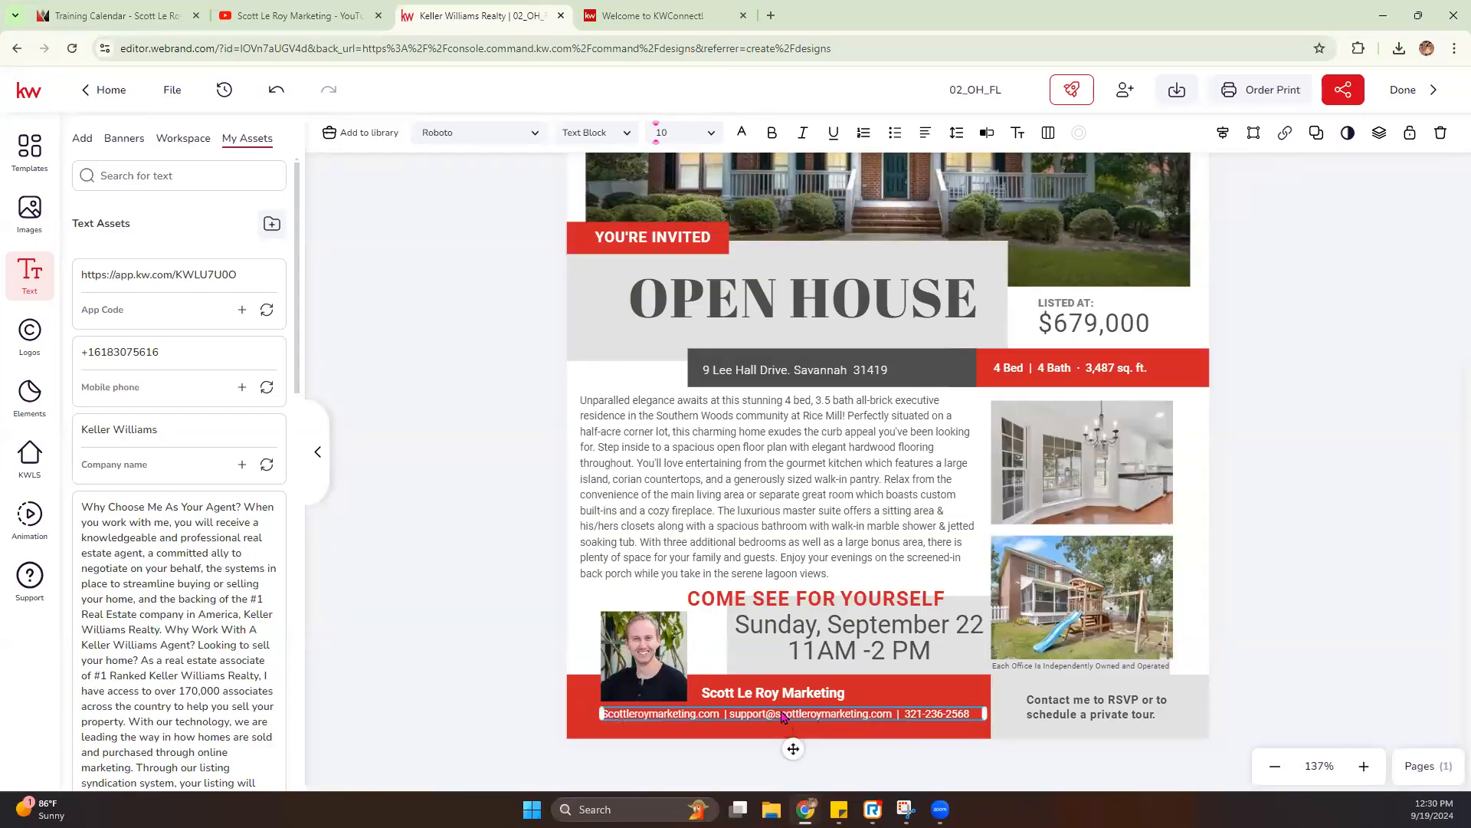
left_click(393, 650)
scroll(1146, 419, "up", 4)
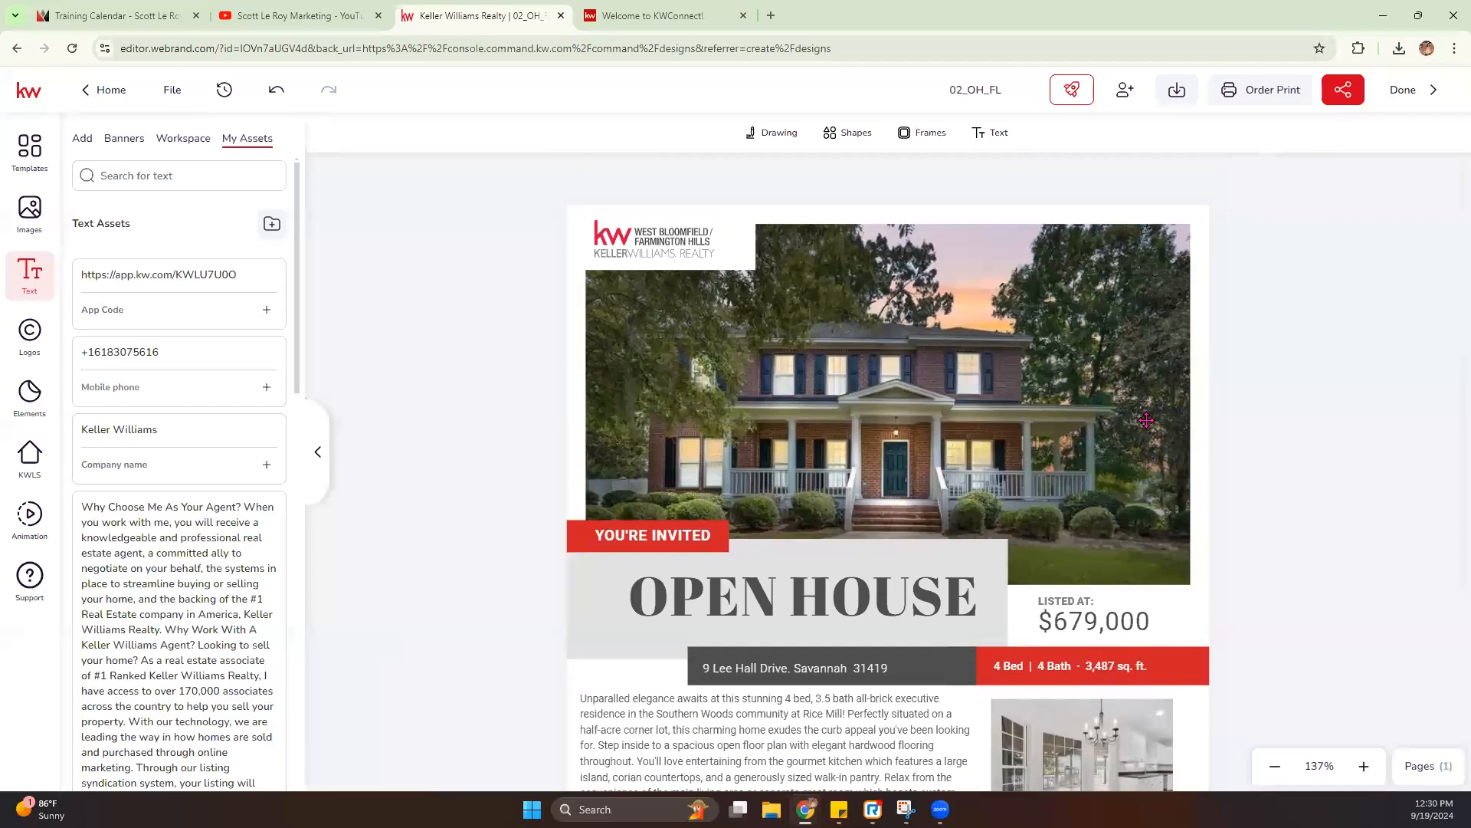
scroll(1146, 421, "down", 2)
scroll(920, 391, "down", 2)
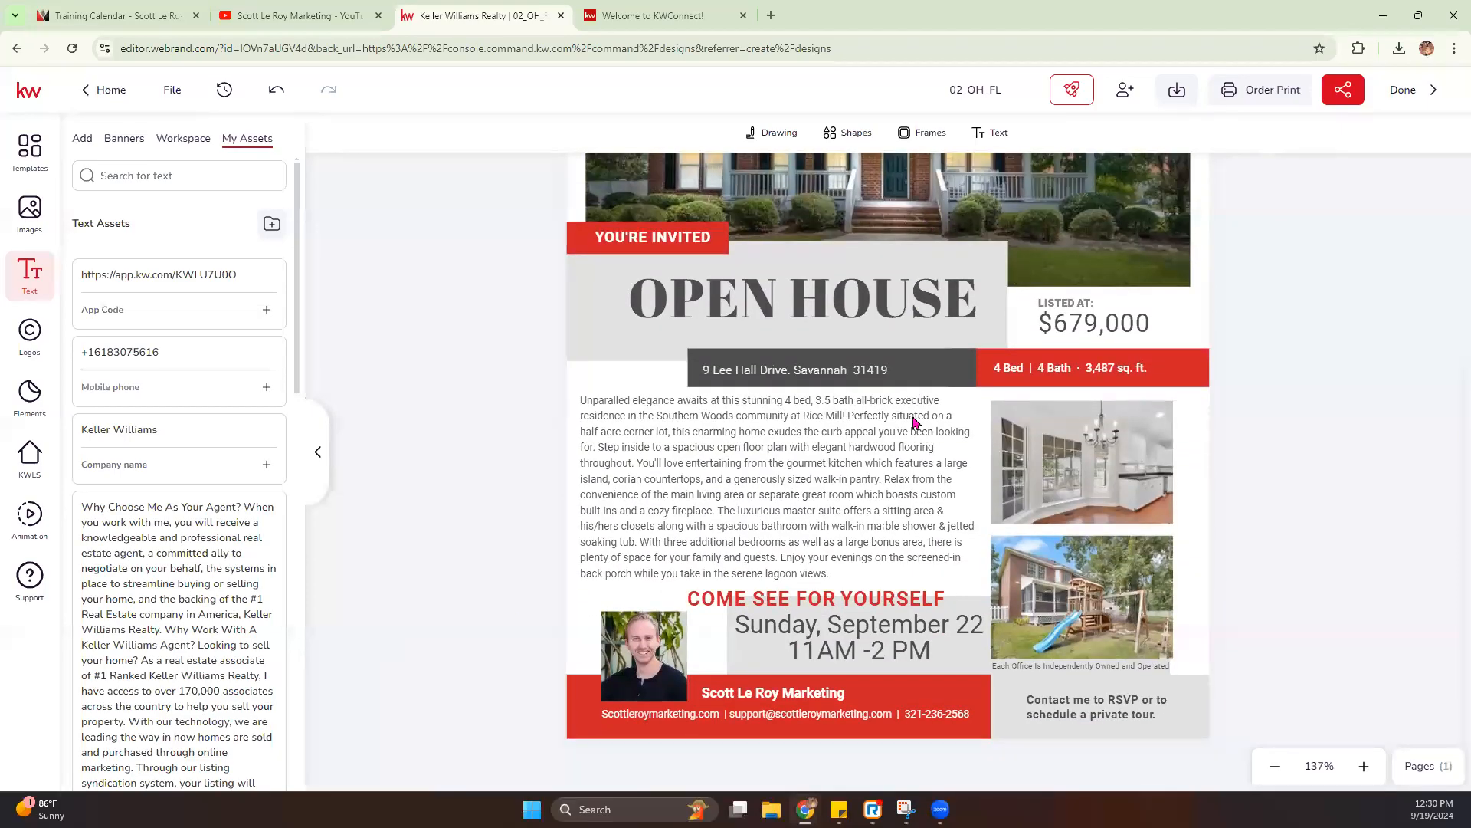
left_click(585, 236)
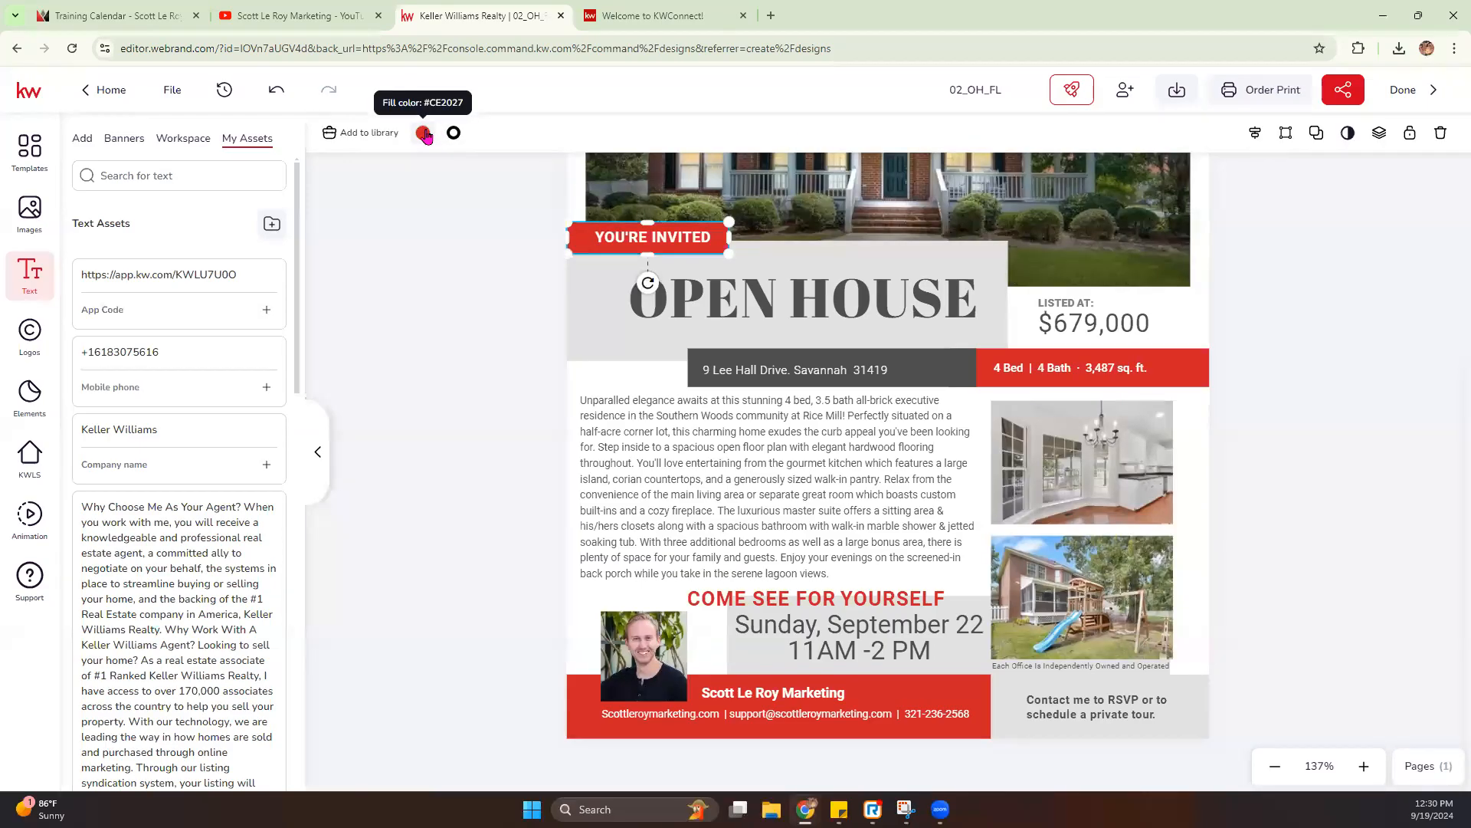
left_click(423, 134)
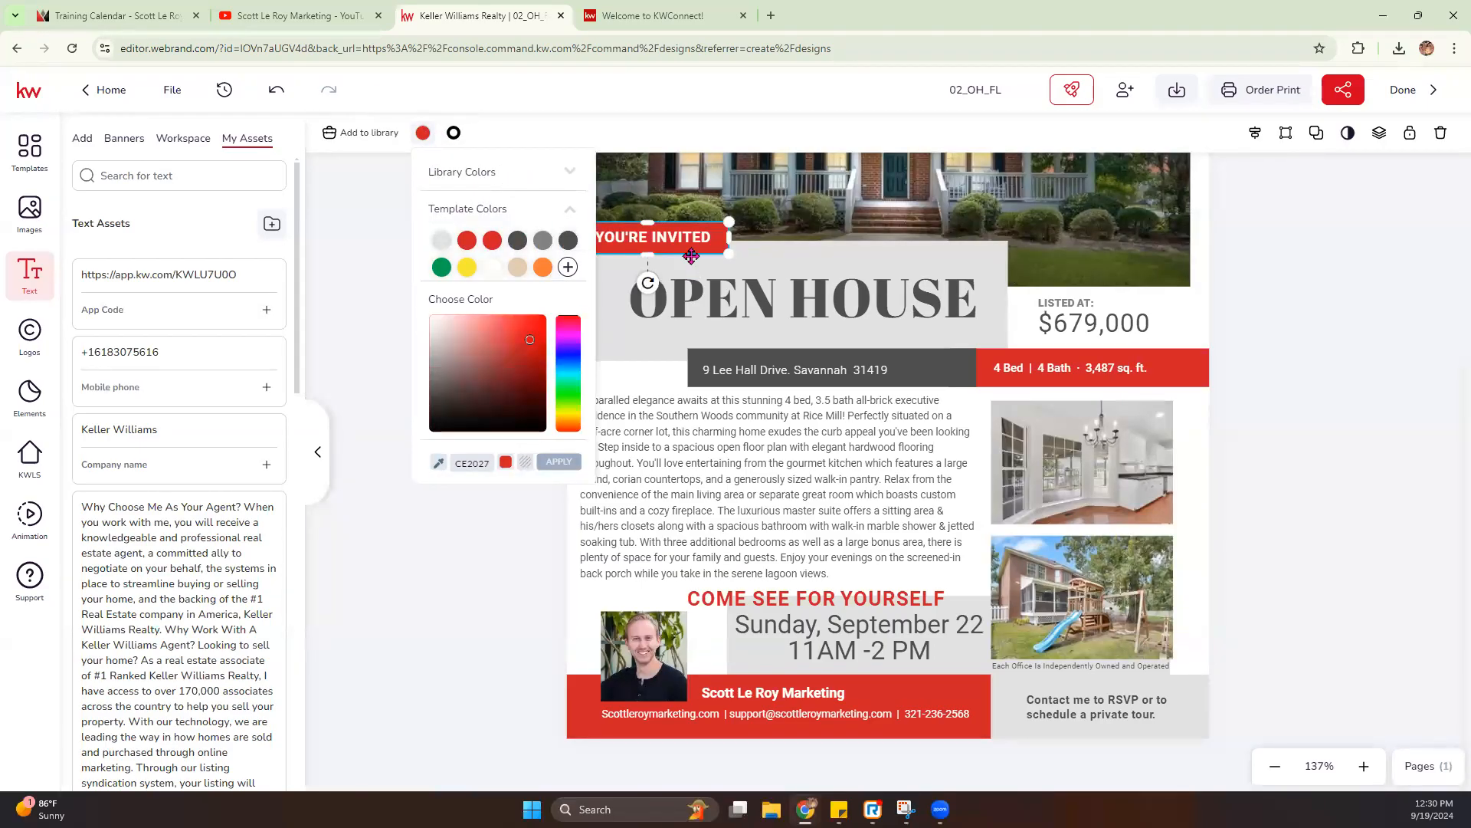
left_click(385, 251)
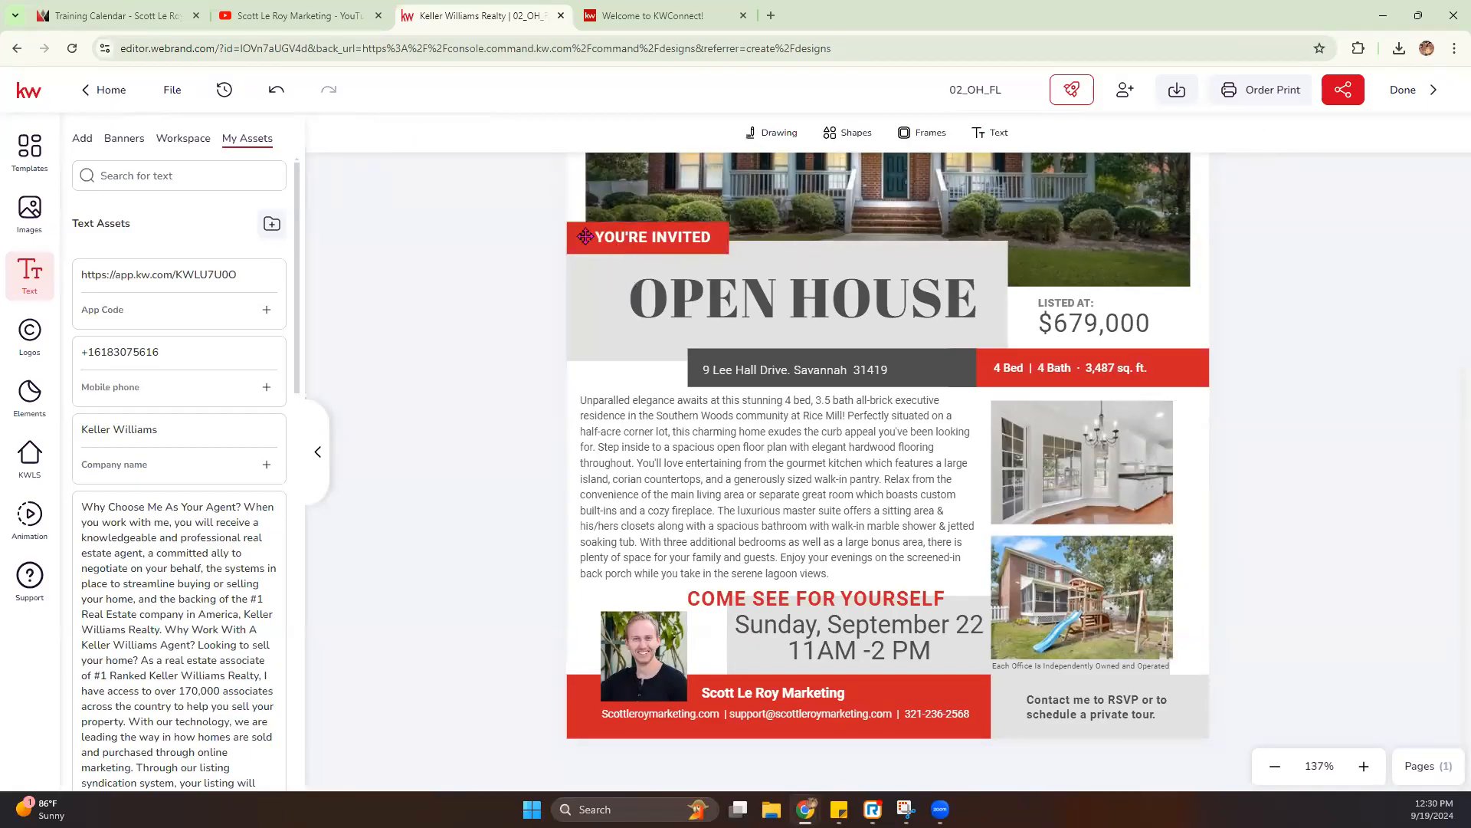
- Fill the shape behind "YOU'RE INVITED" with the bright pink from the Pink library palette
left_click(585, 237)
left_click(425, 135)
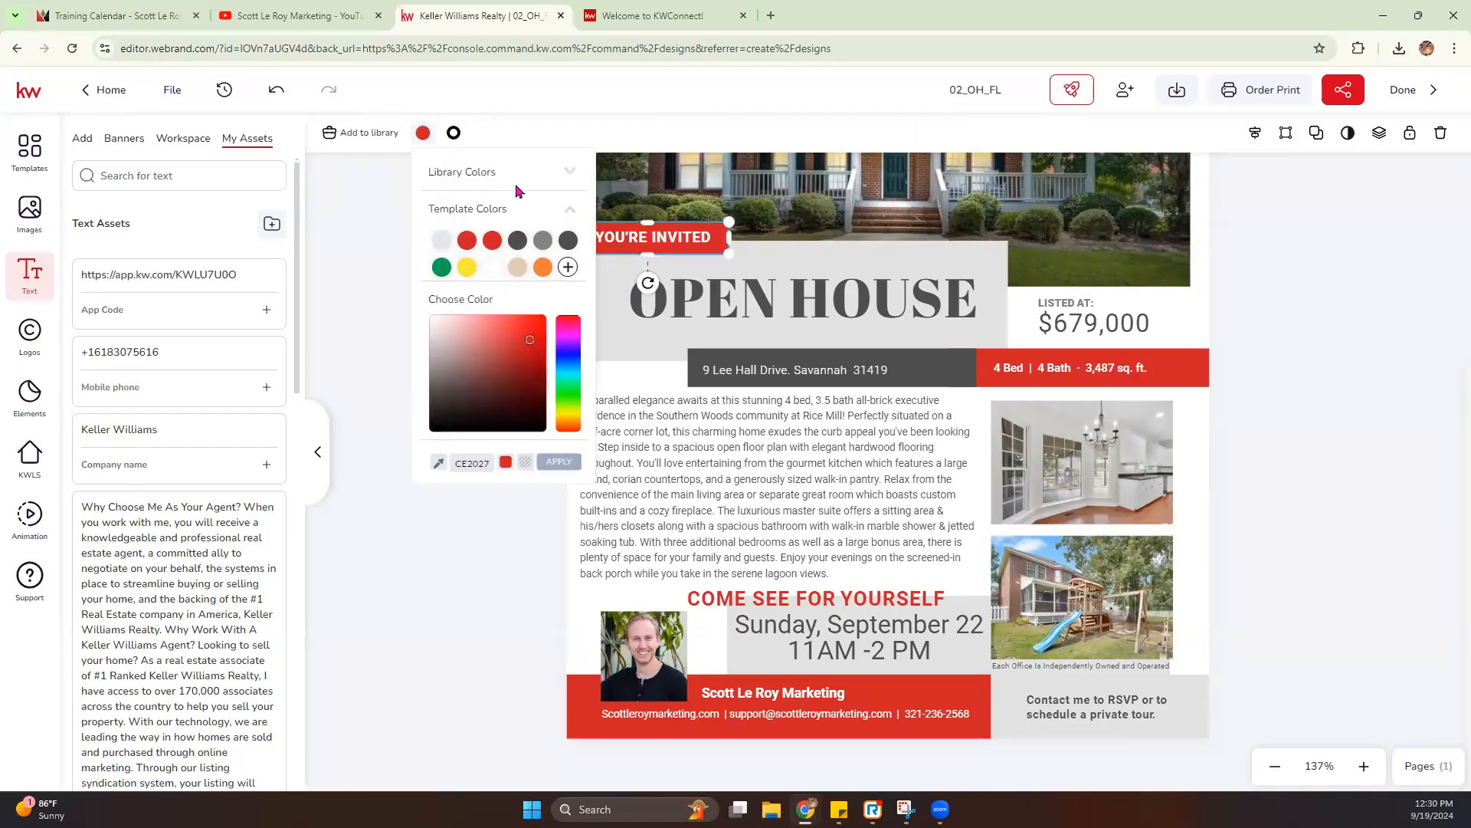
left_click(573, 209)
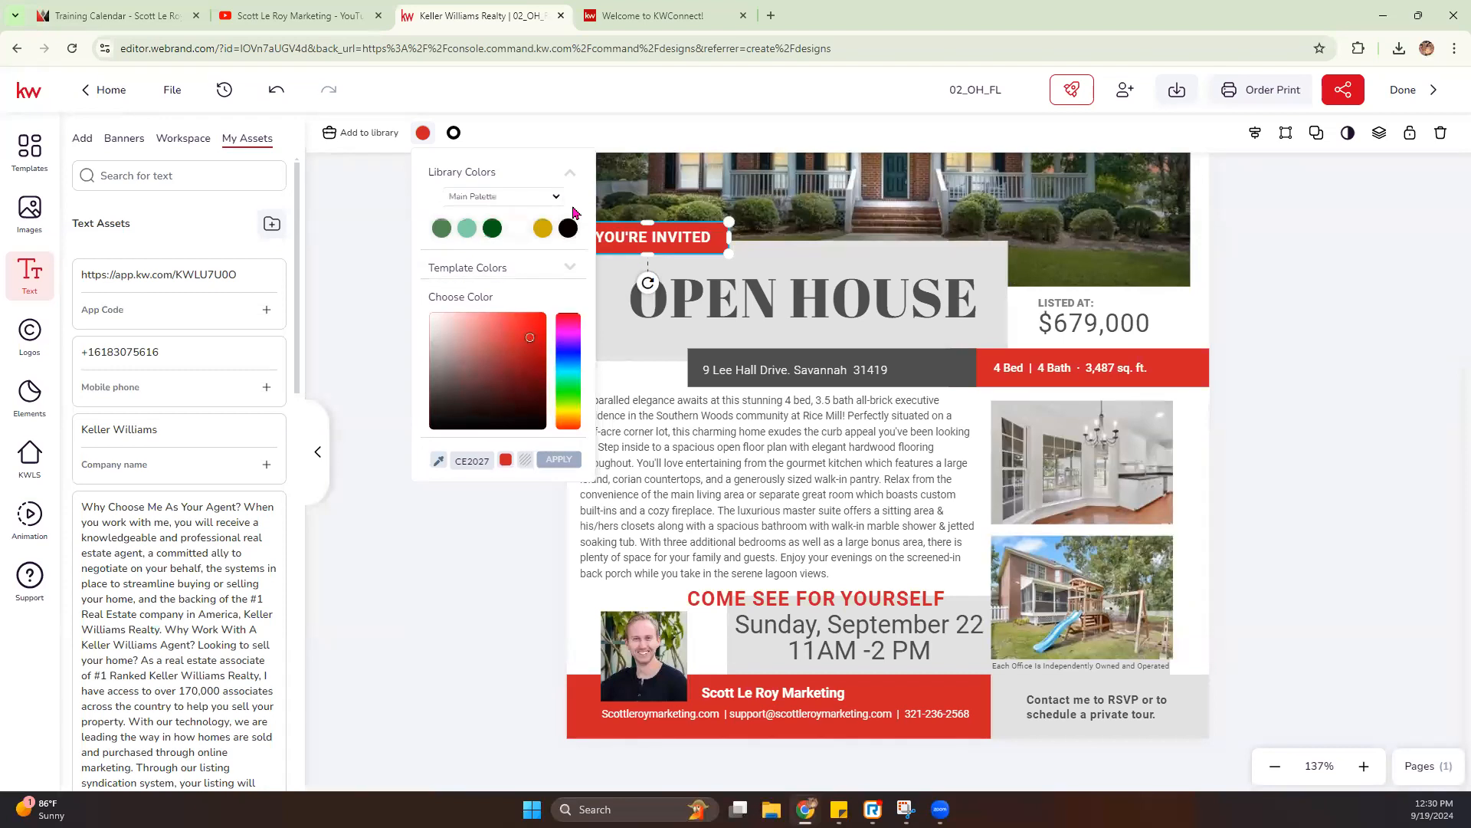
left_click(550, 201)
left_click(498, 214)
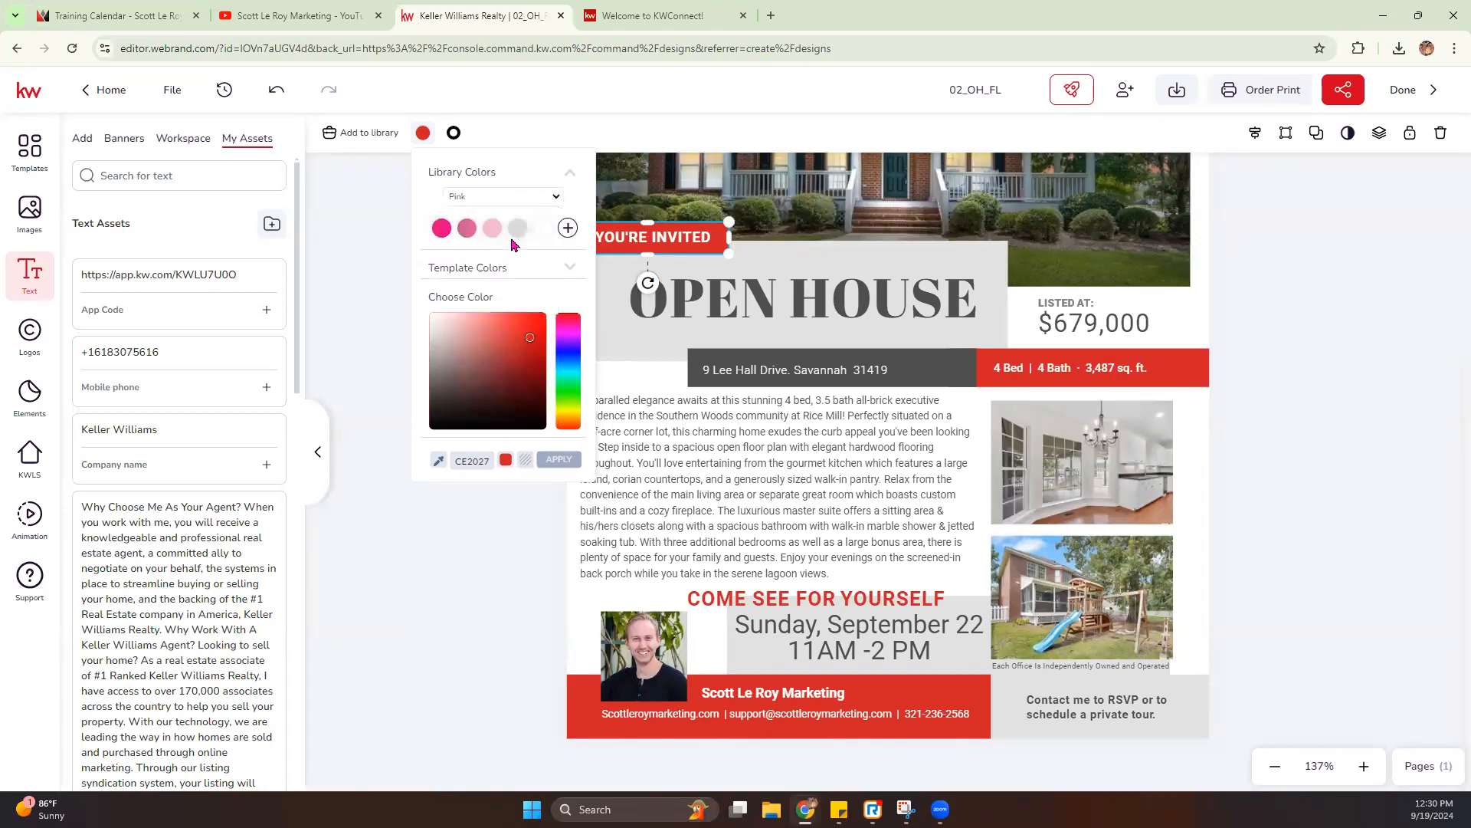
left_click(442, 228)
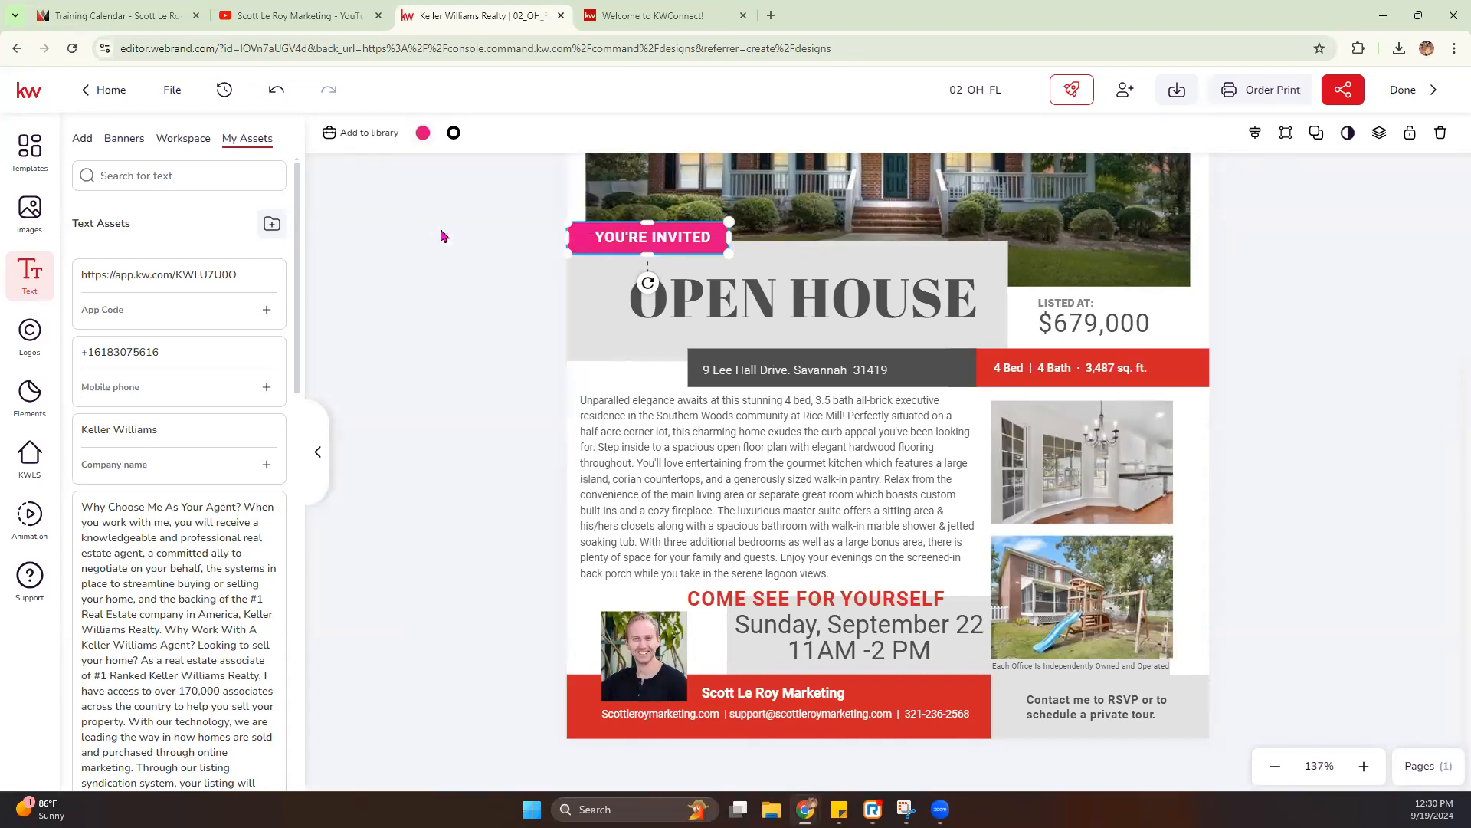
- Fill the red bar behind the bed, bath and square footage text with the same bright pink library color
left_click(990, 367)
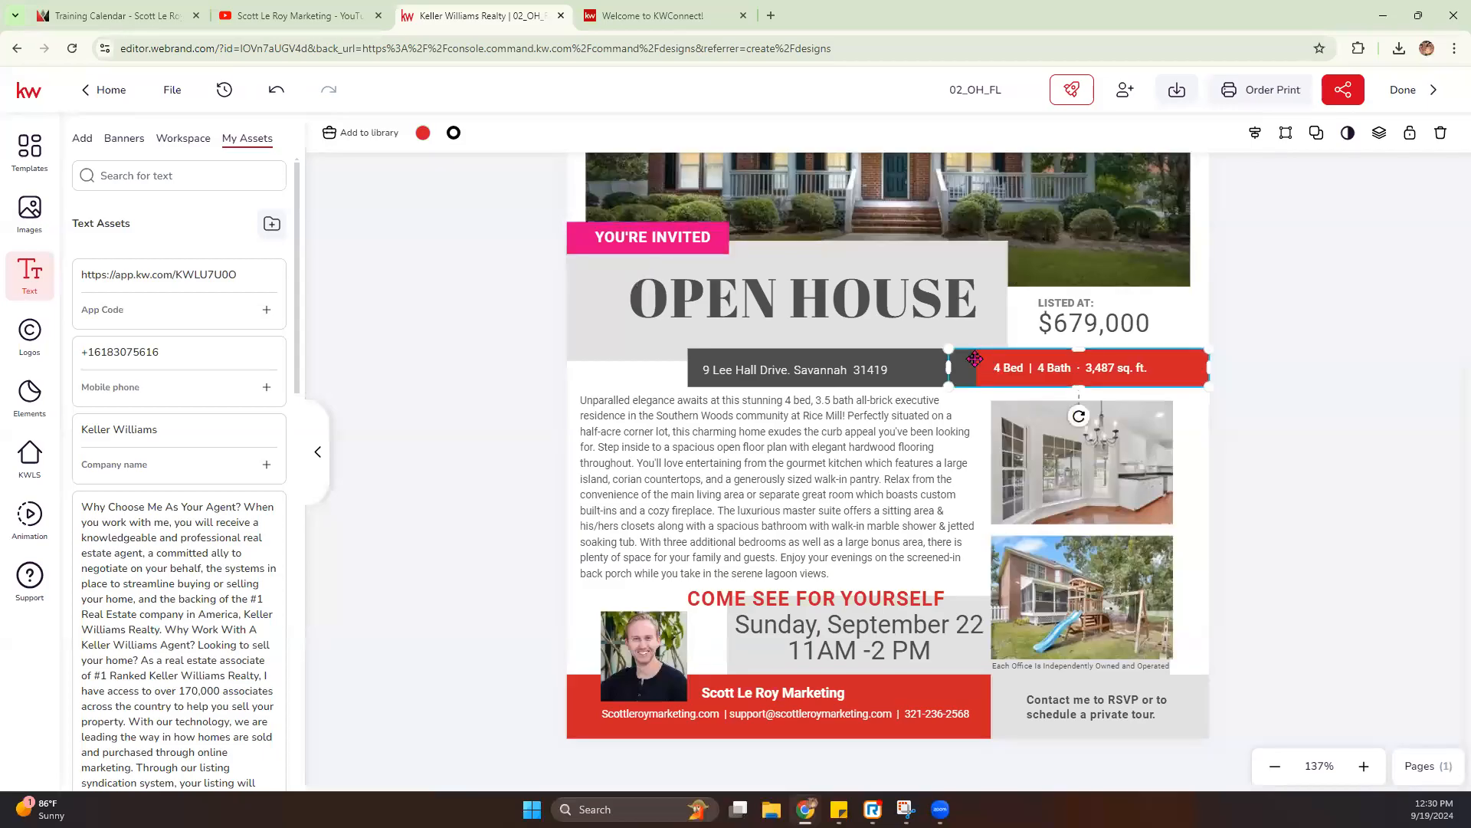
left_click(423, 133)
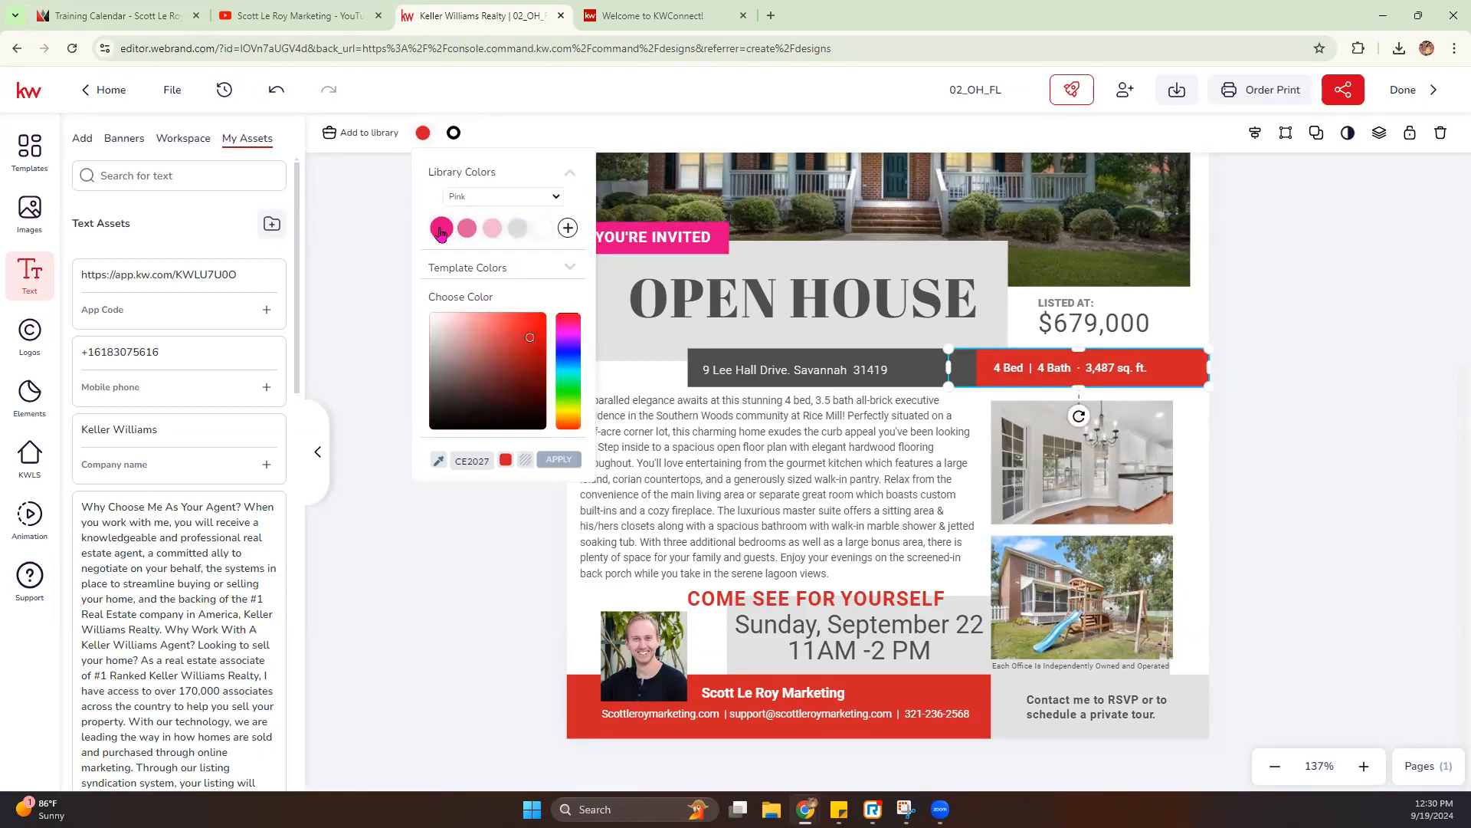
left_click(441, 229)
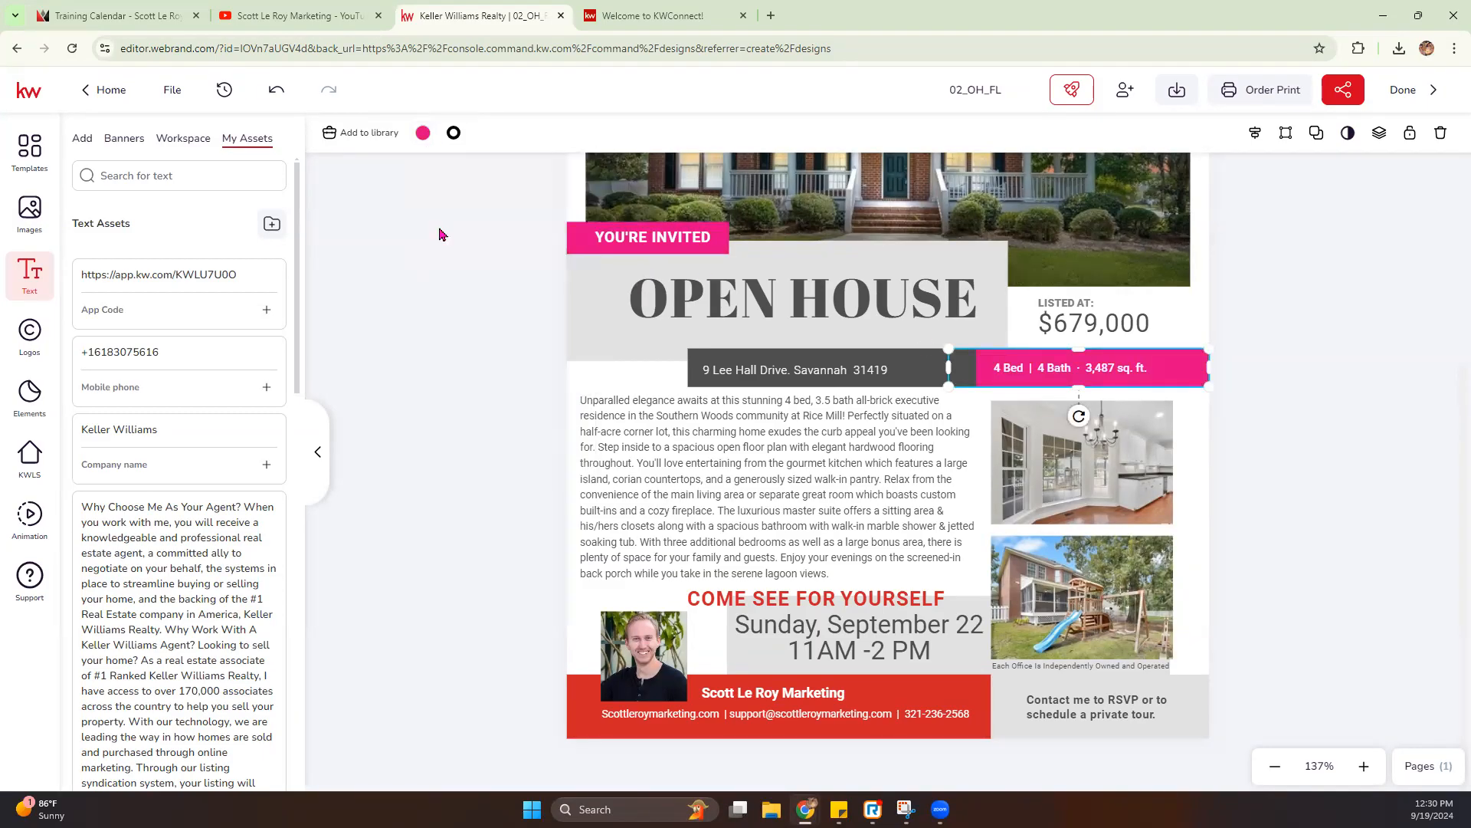
- Change the "OPEN HOUSE" heading's text color to the medium pink from the Pink library palette
left_click(858, 313)
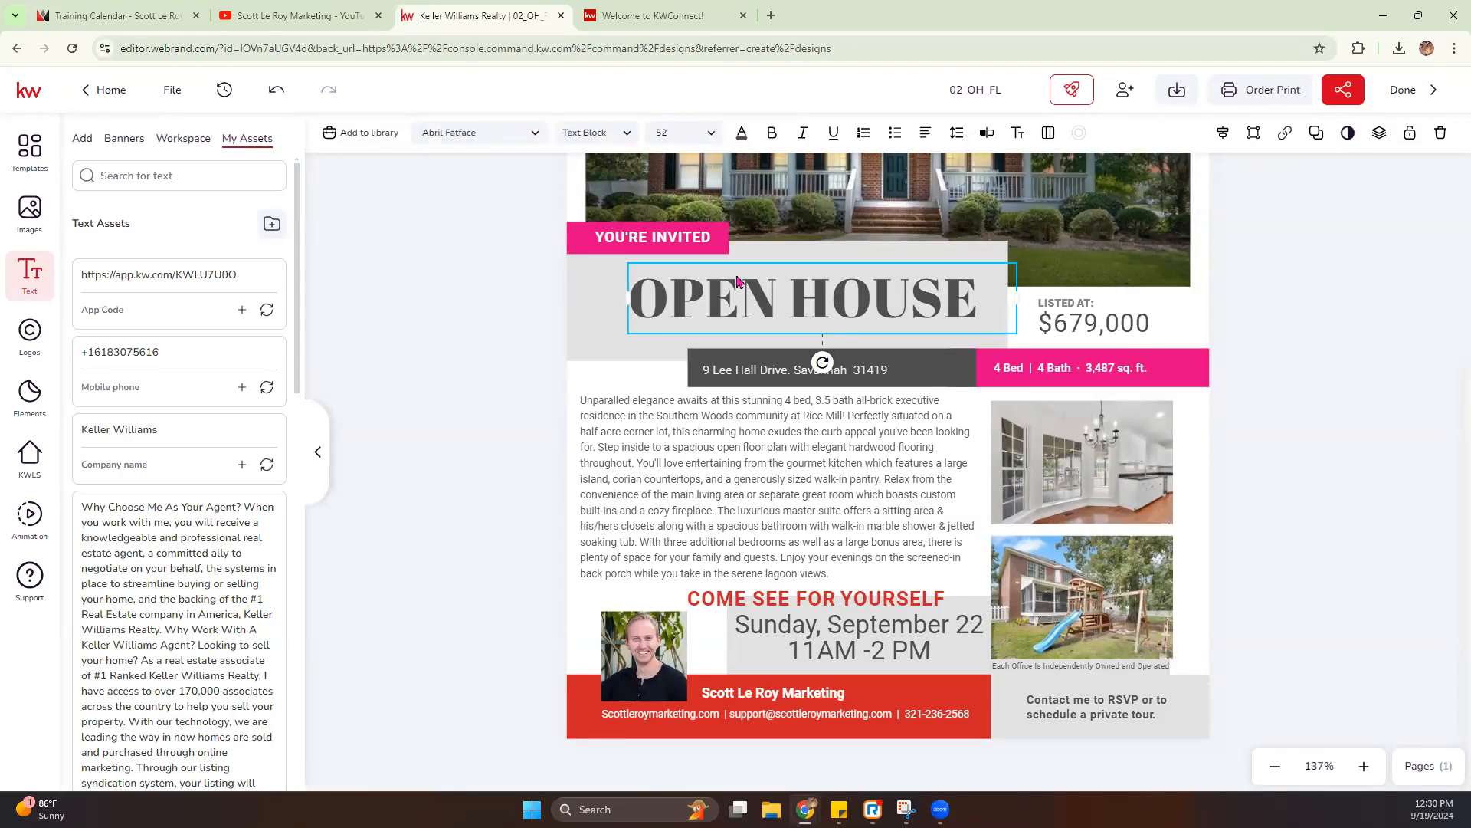
left_click(741, 132)
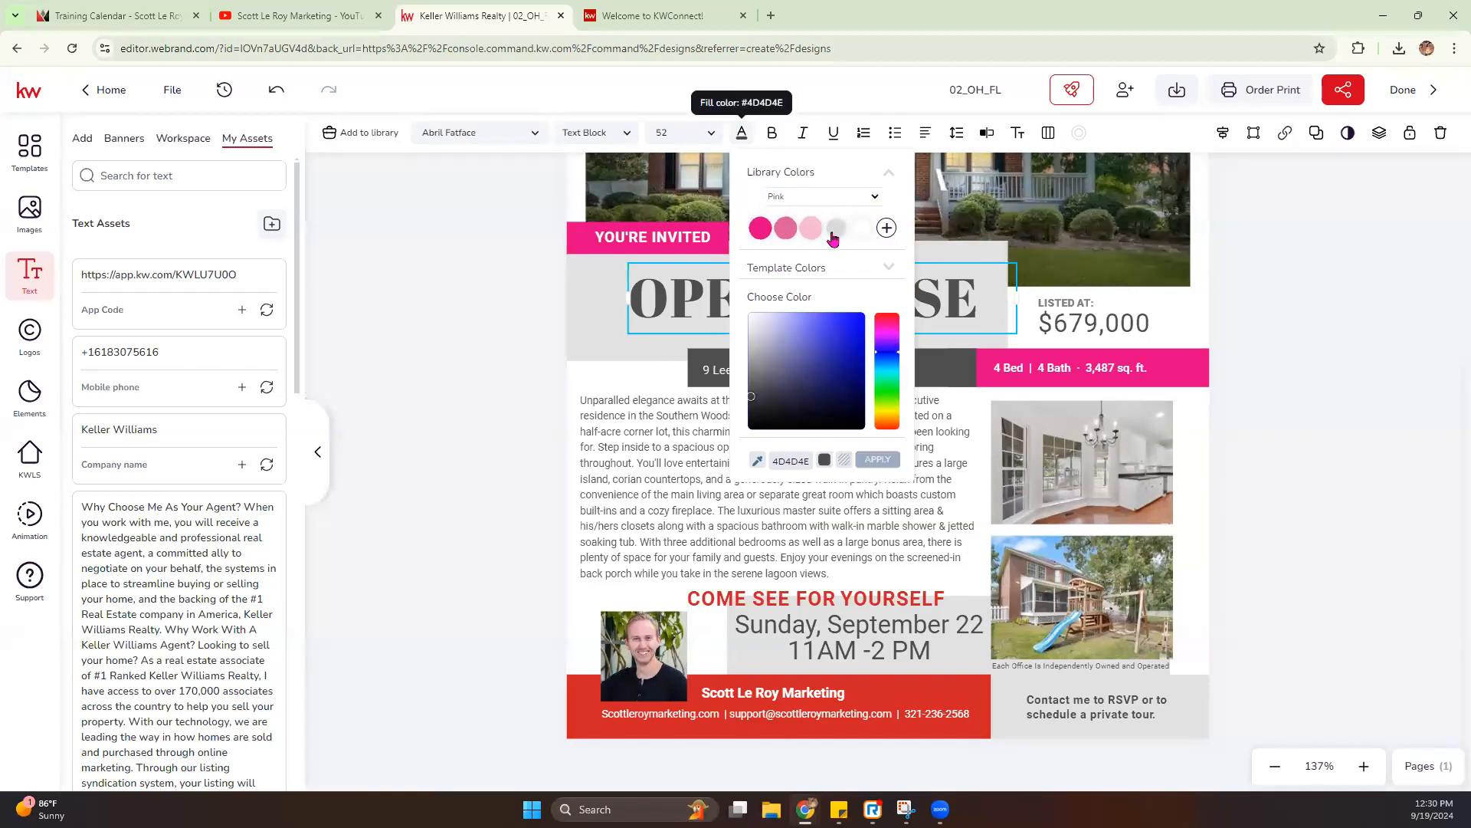
left_click(787, 228)
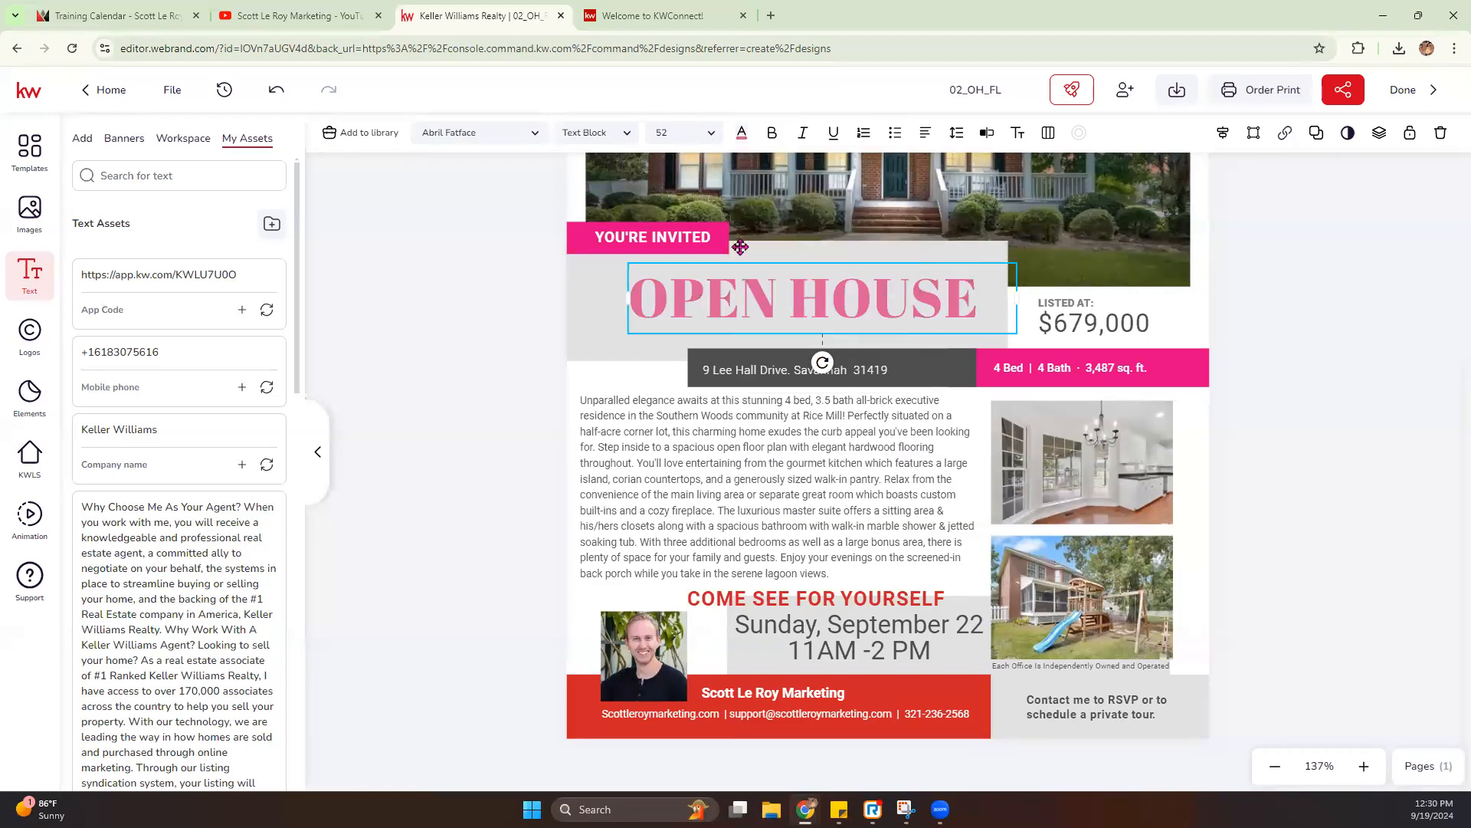
- Fill the dark gray bar behind the property address with the light pink from the Pink library palette
left_click(941, 370)
left_click(423, 133)
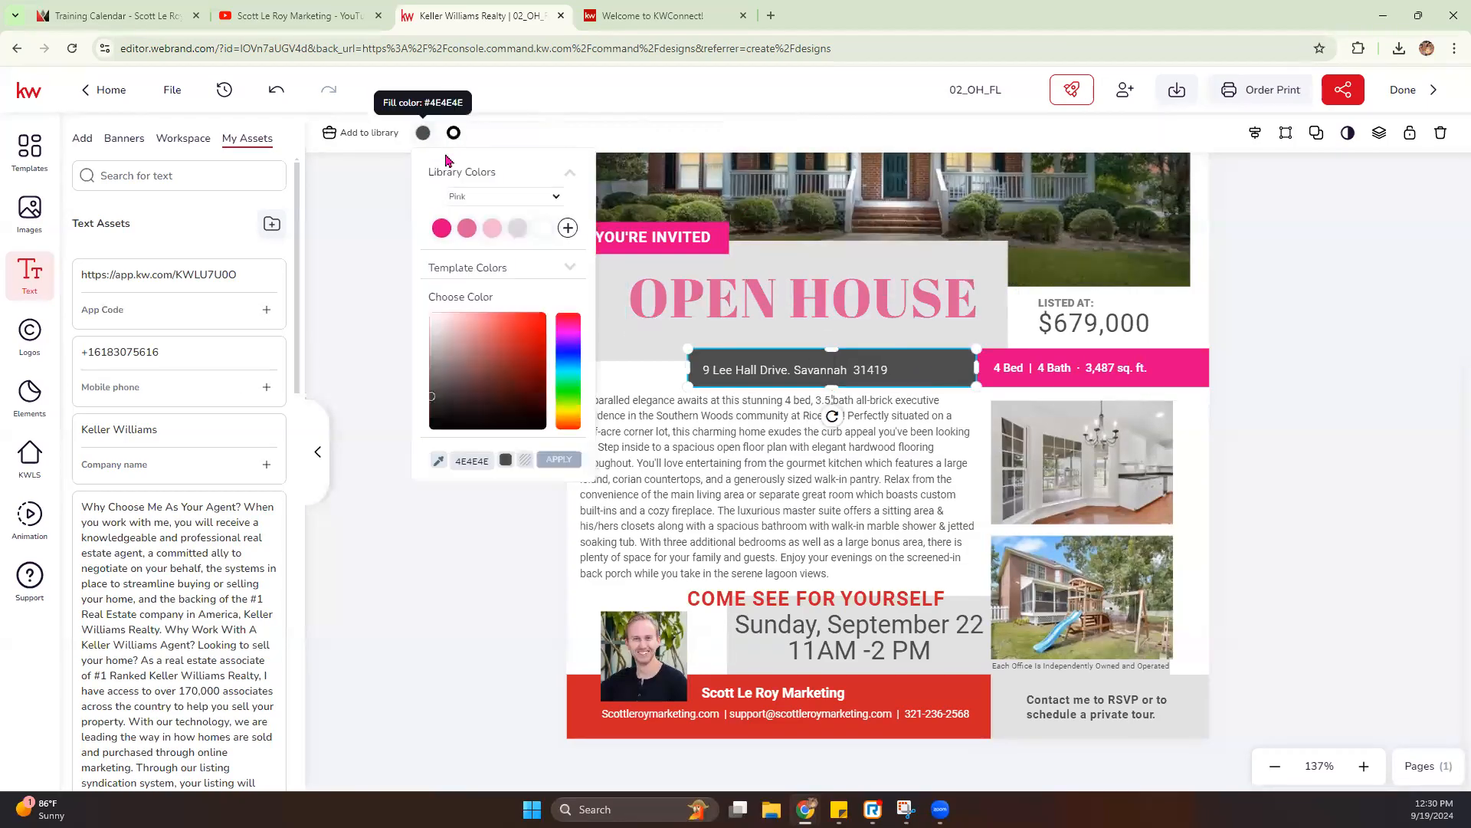
left_click(492, 228)
left_click(491, 451)
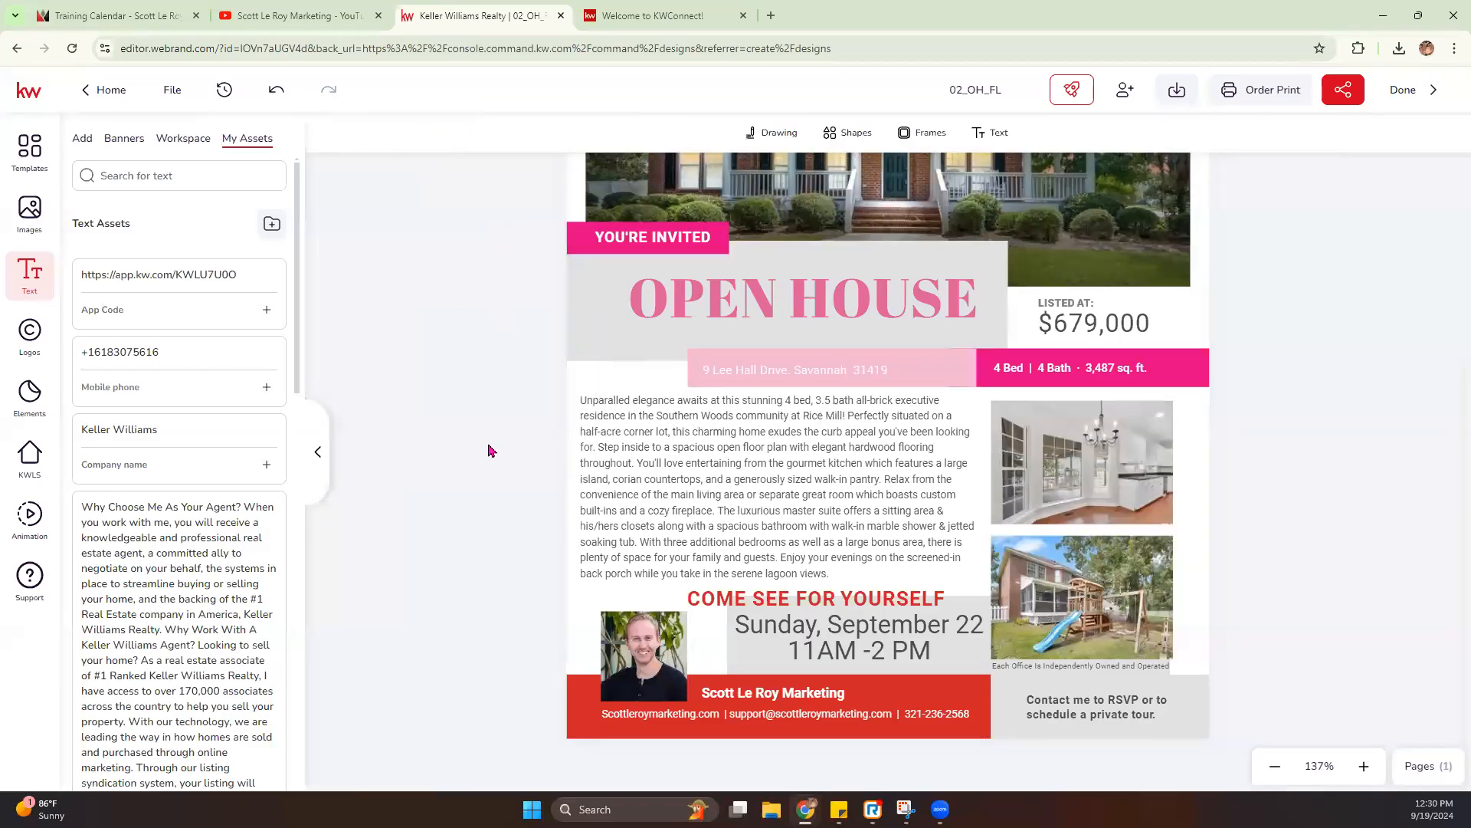
- Fill the red footer bar behind the agent's contact details with the light pink library color
left_click(910, 682)
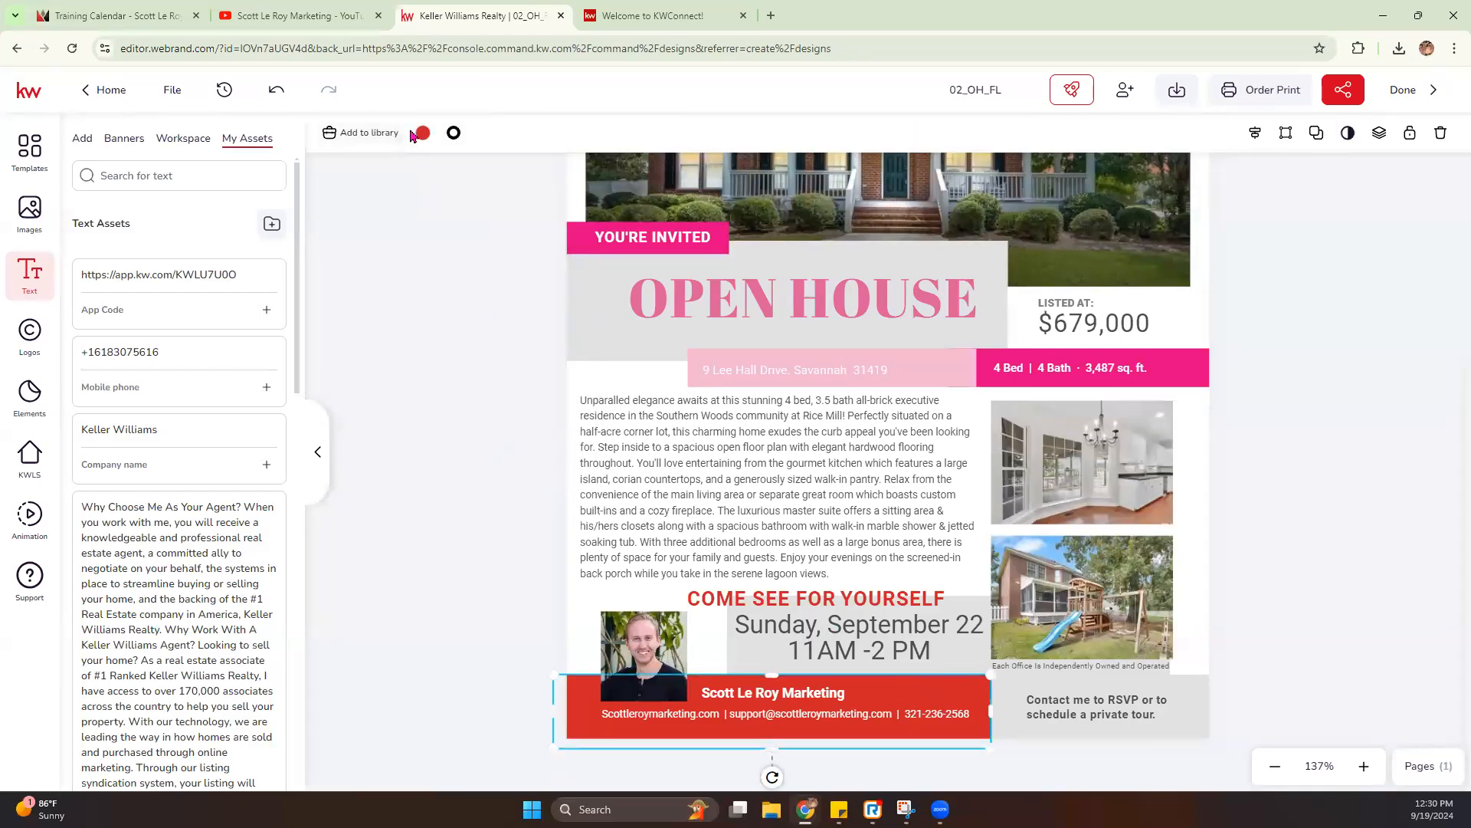
left_click(423, 133)
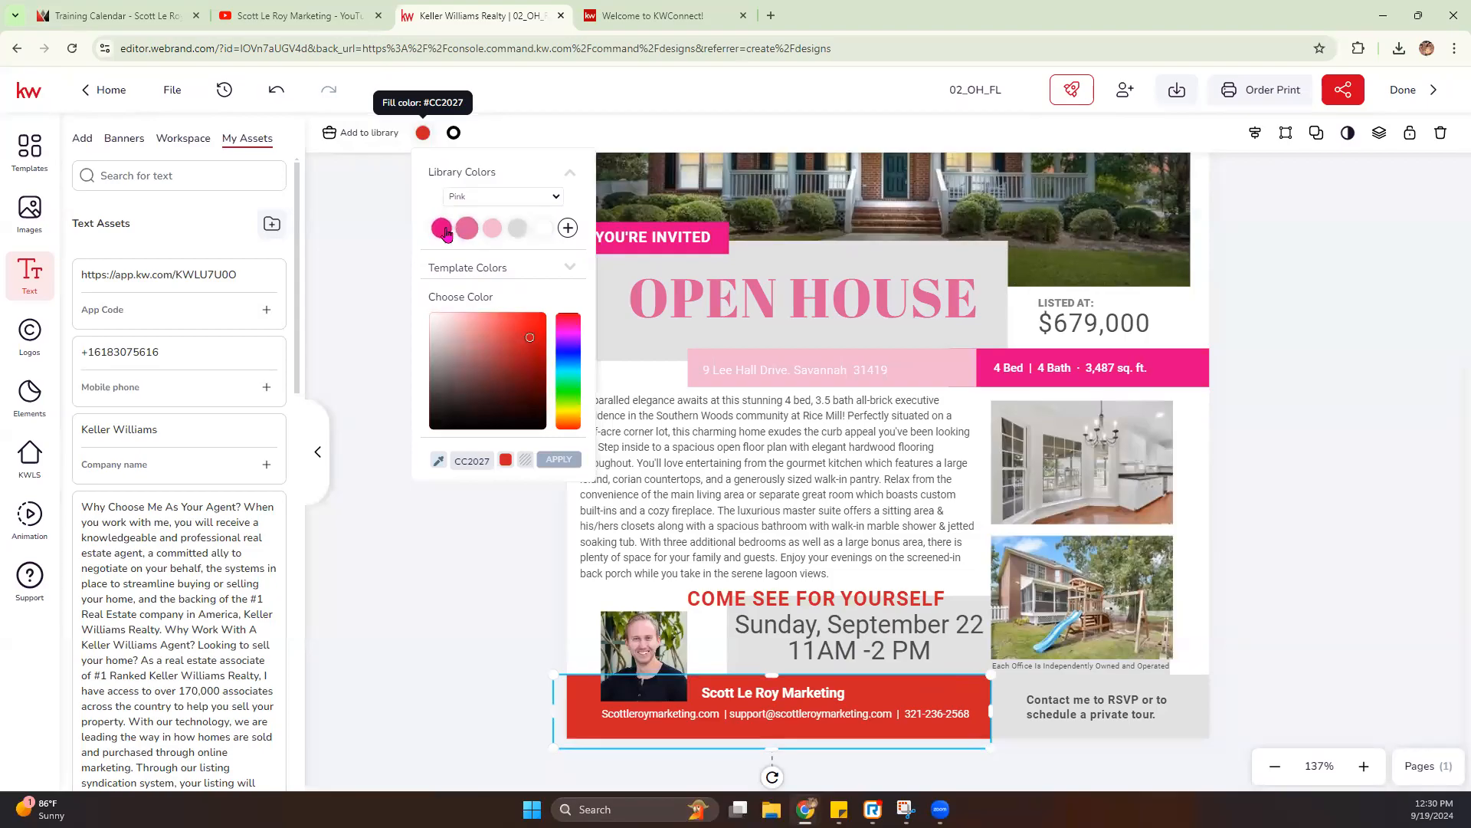
left_click(492, 230)
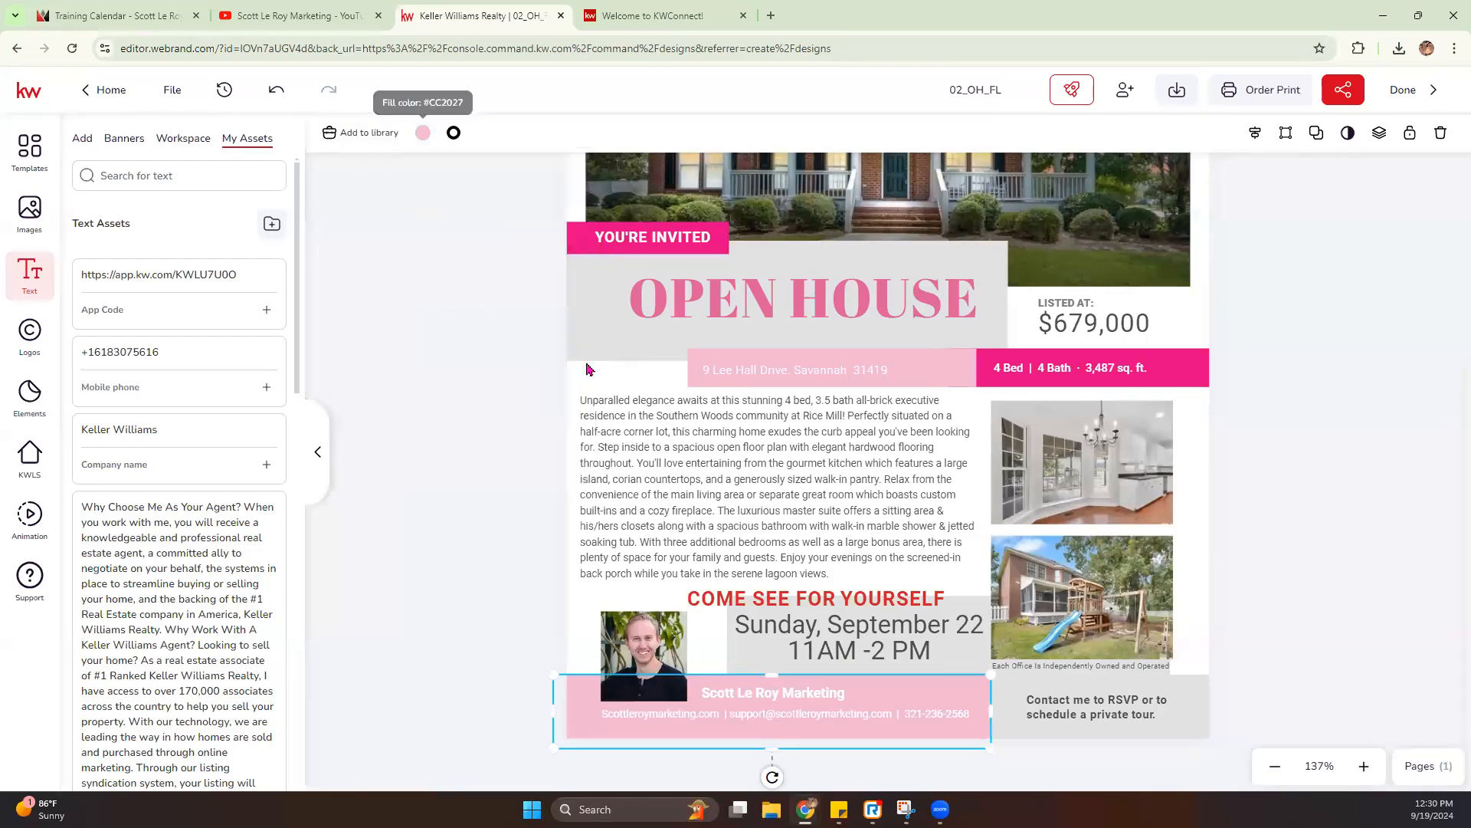
- Change the footer's business name and contact line text to the medium pink from the Pink library palette
left_click(803, 697)
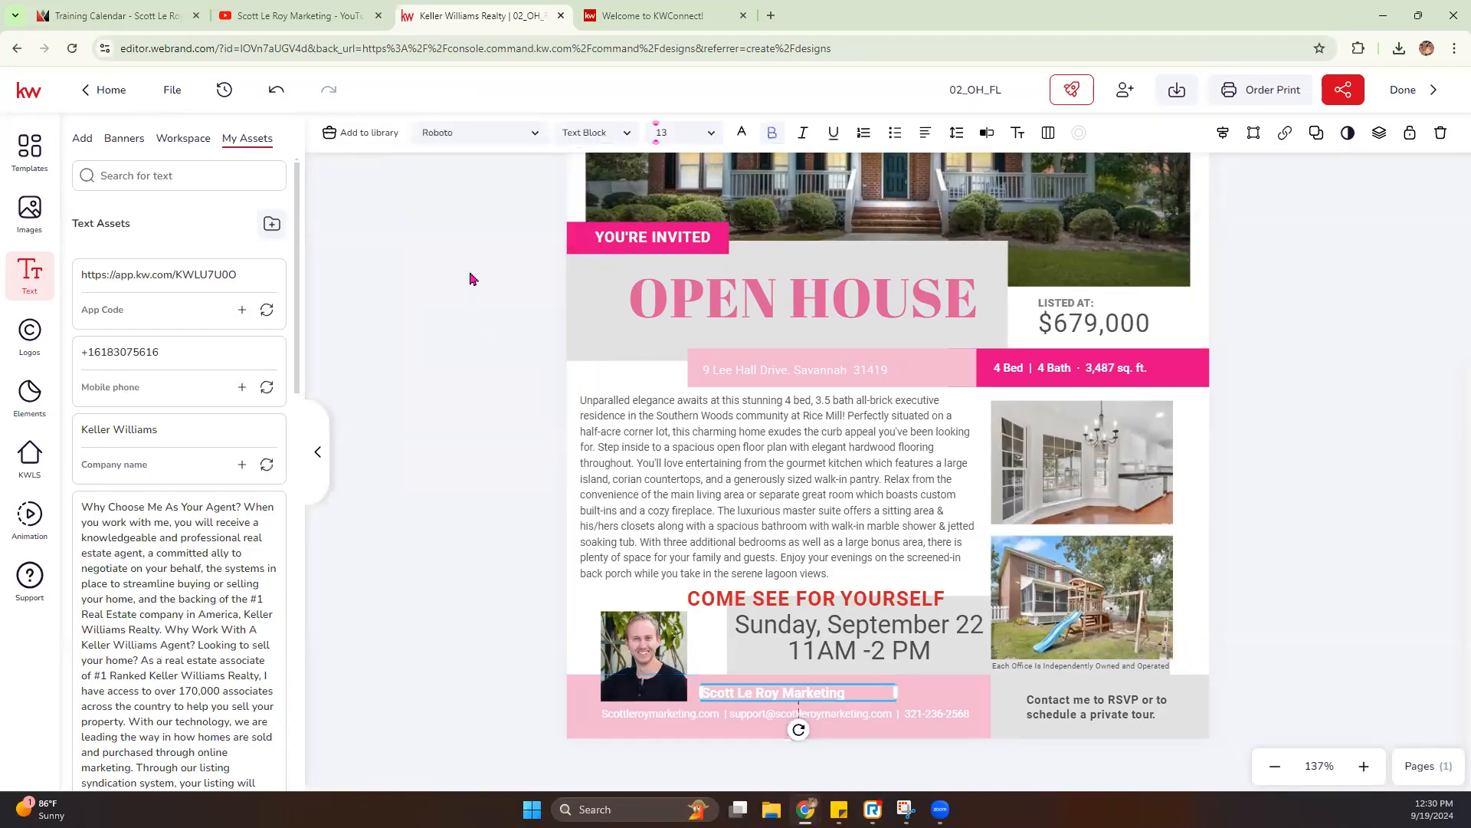
left_click(747, 138)
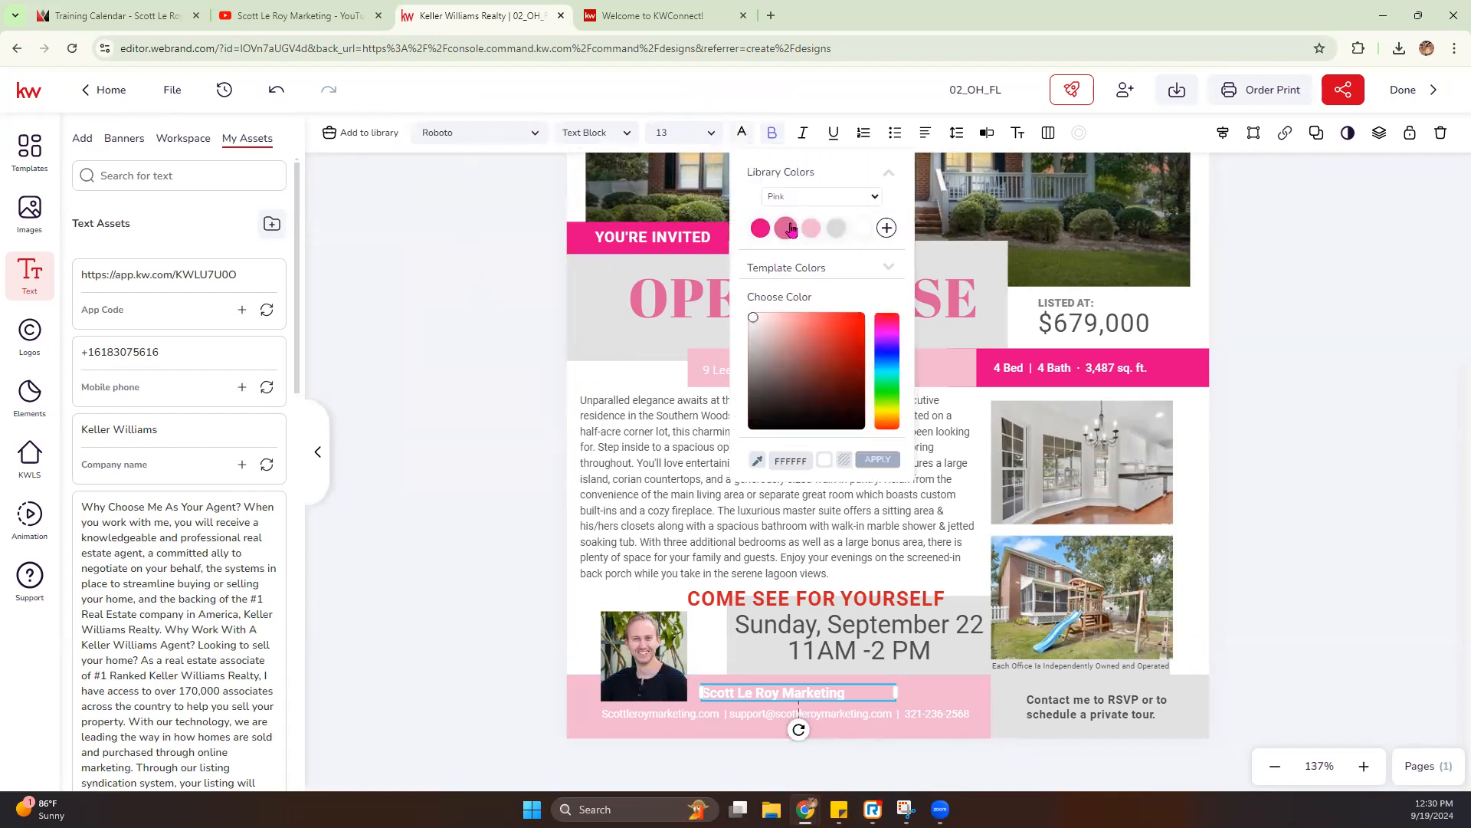
left_click(786, 228)
left_click(839, 716)
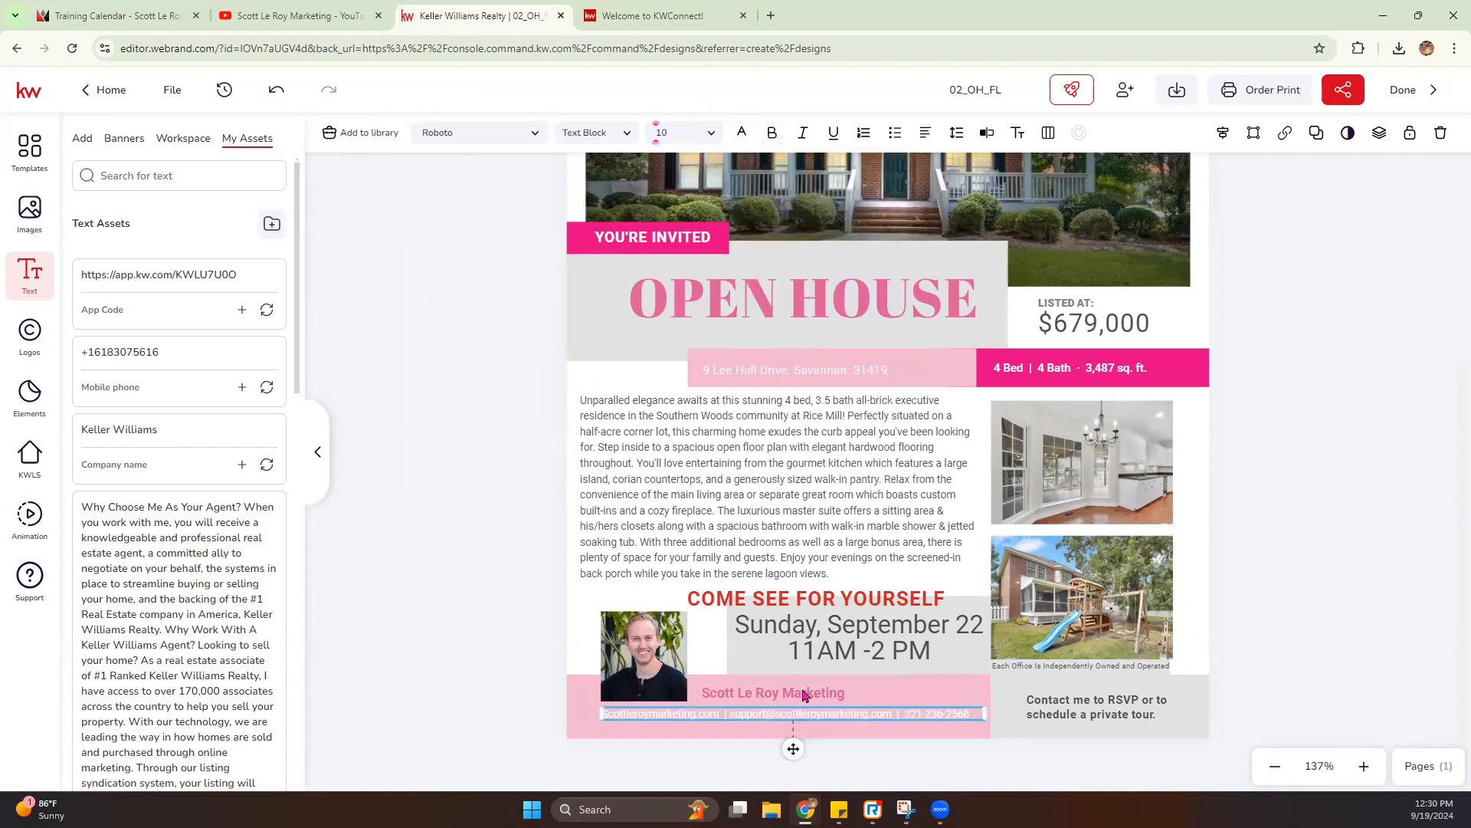
left_click(741, 132)
left_click(786, 229)
left_click(375, 487)
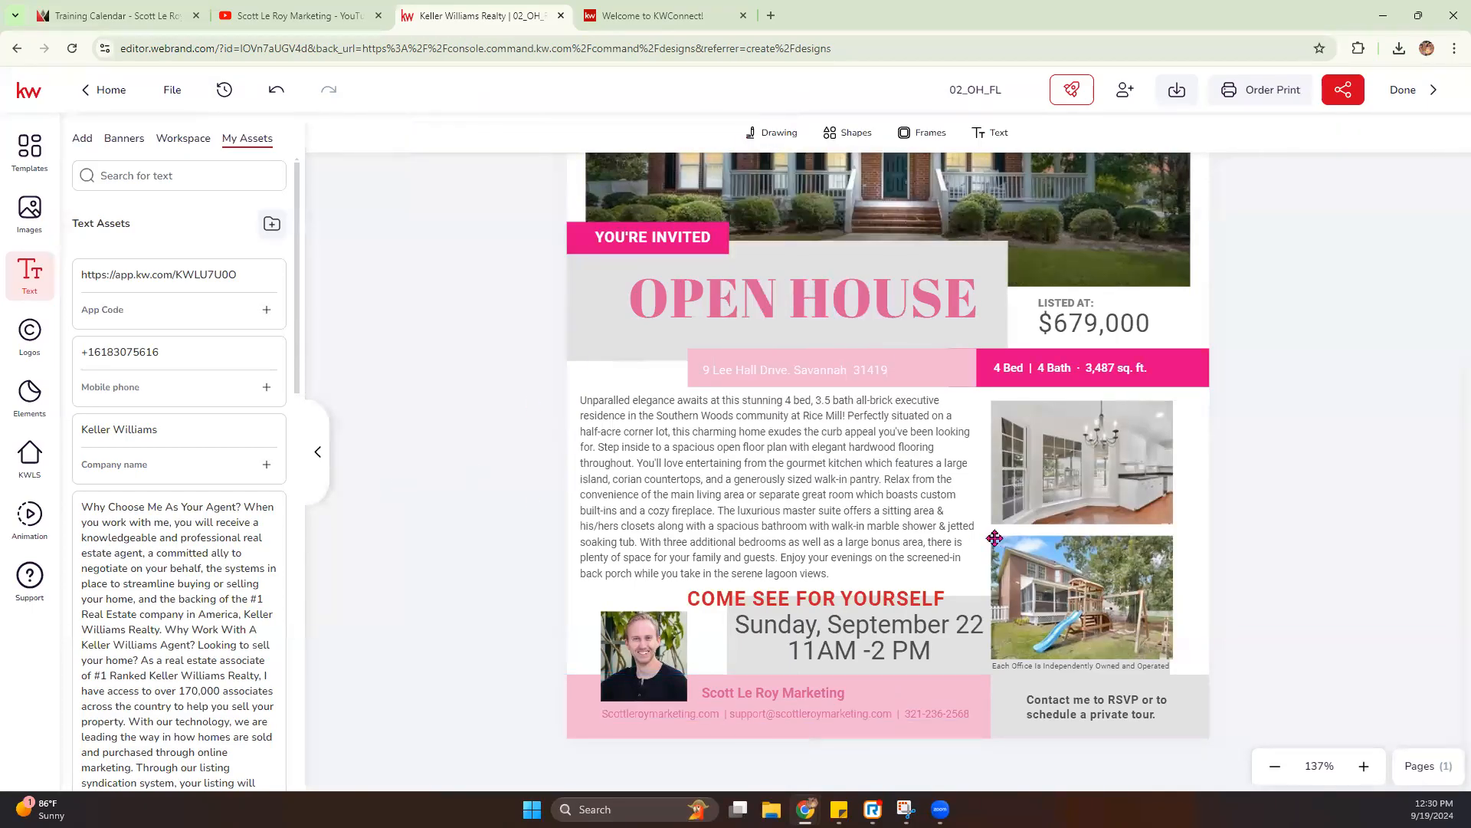
- Change the "COME SEE FOR YOURSELF" text color to the bright pink from the Pink library palette
left_click(777, 600)
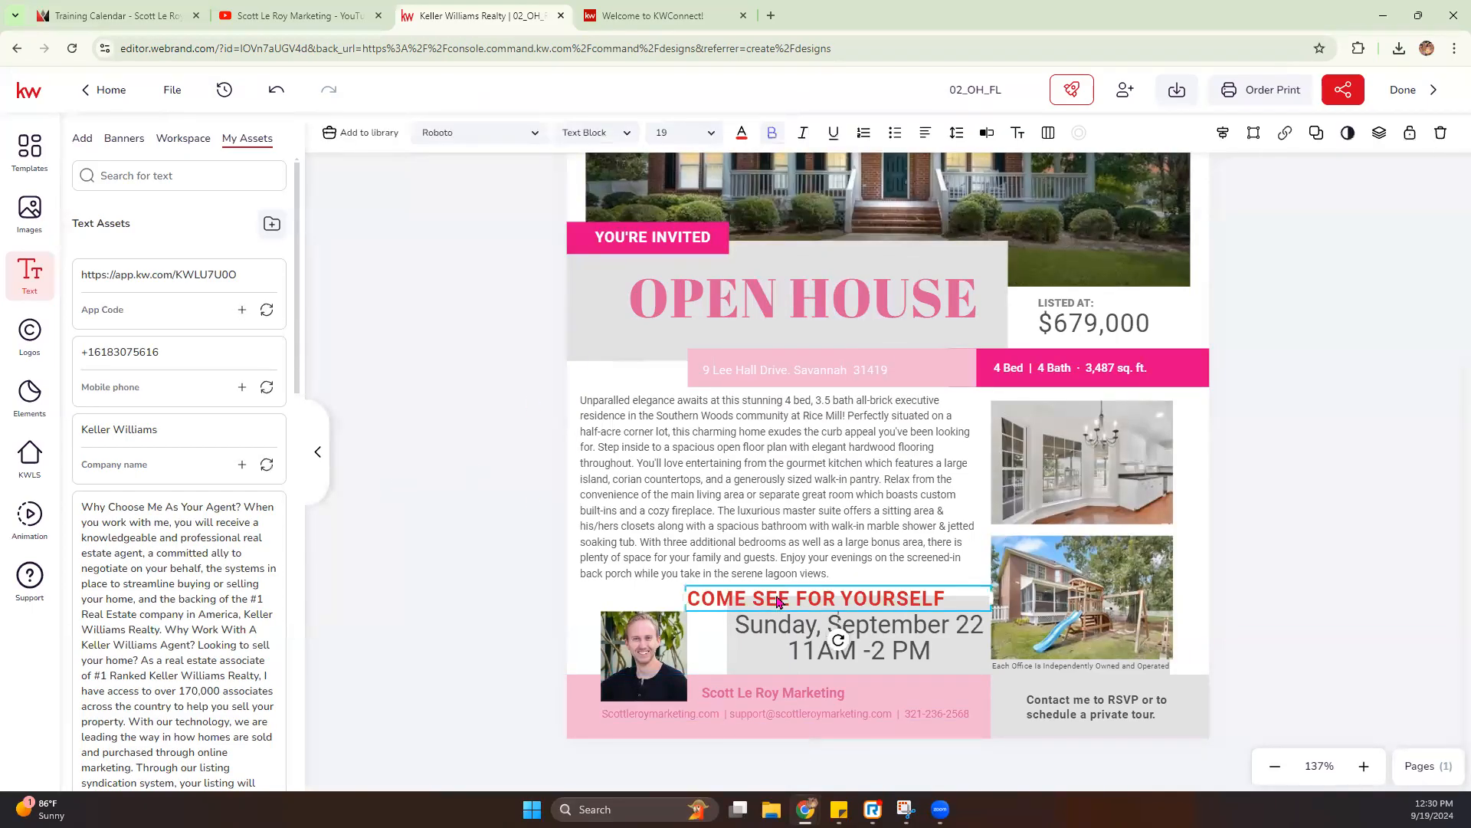
left_click(741, 132)
left_click(761, 228)
left_click(1219, 459)
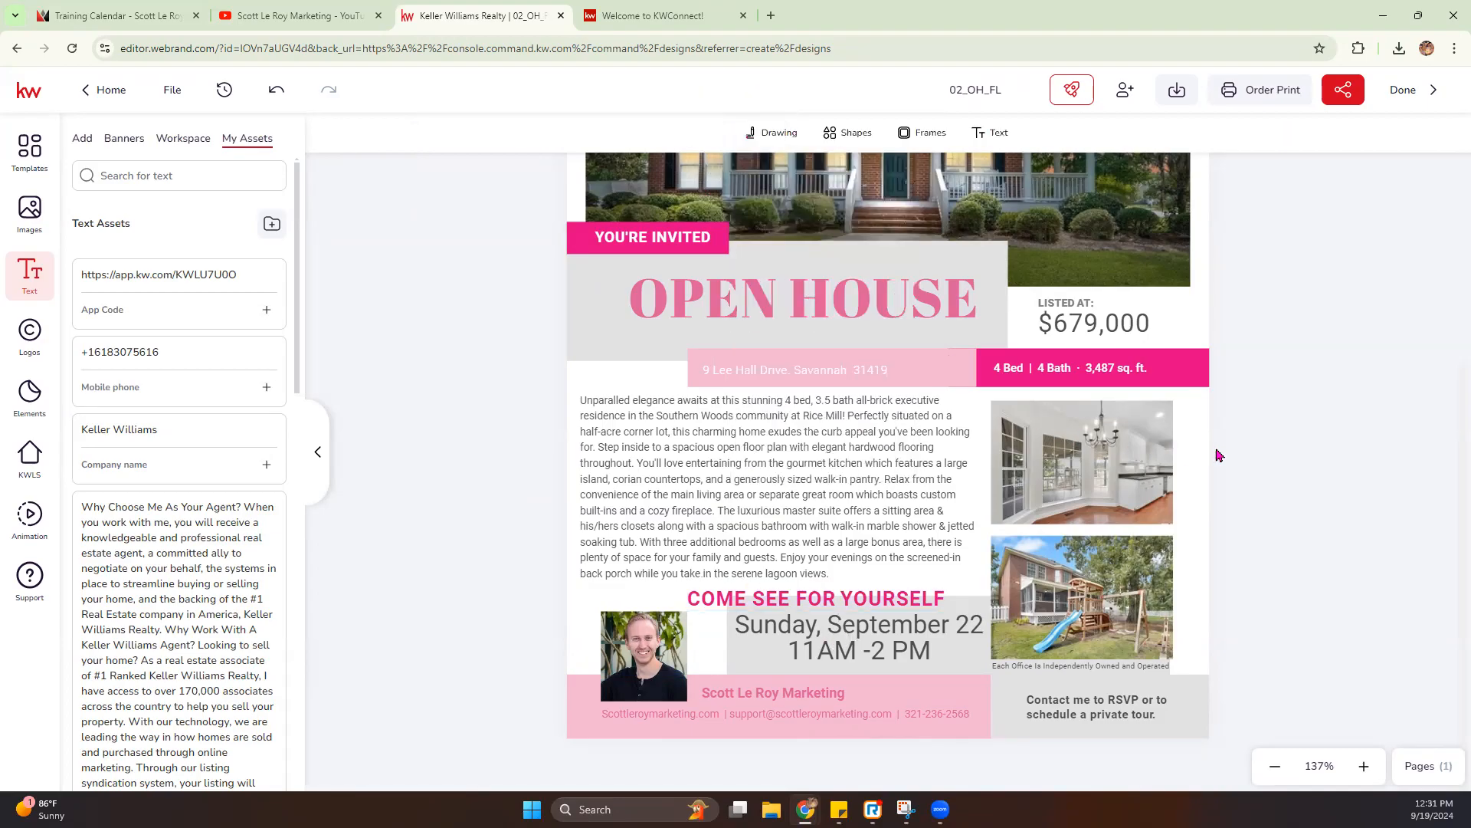
- Replace the flier's red KW logo with the gray and black West Bloomfield/Farmington Hills version, then enlarge and center it in its white box
scroll(1219, 461, "up", 4)
scroll(1205, 463, "down", 4)
scroll(843, 495, "up", 4)
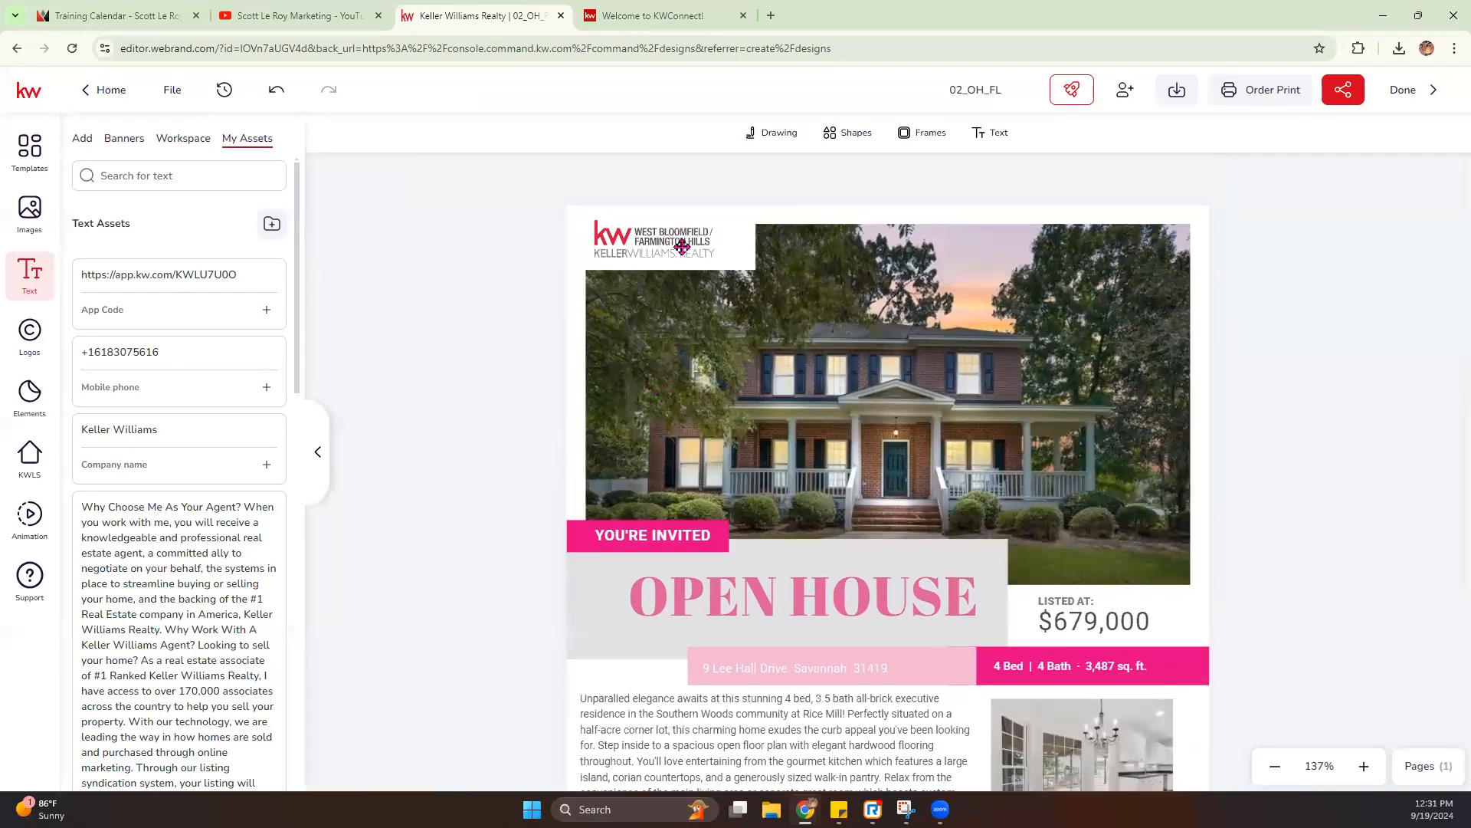
left_click(613, 245)
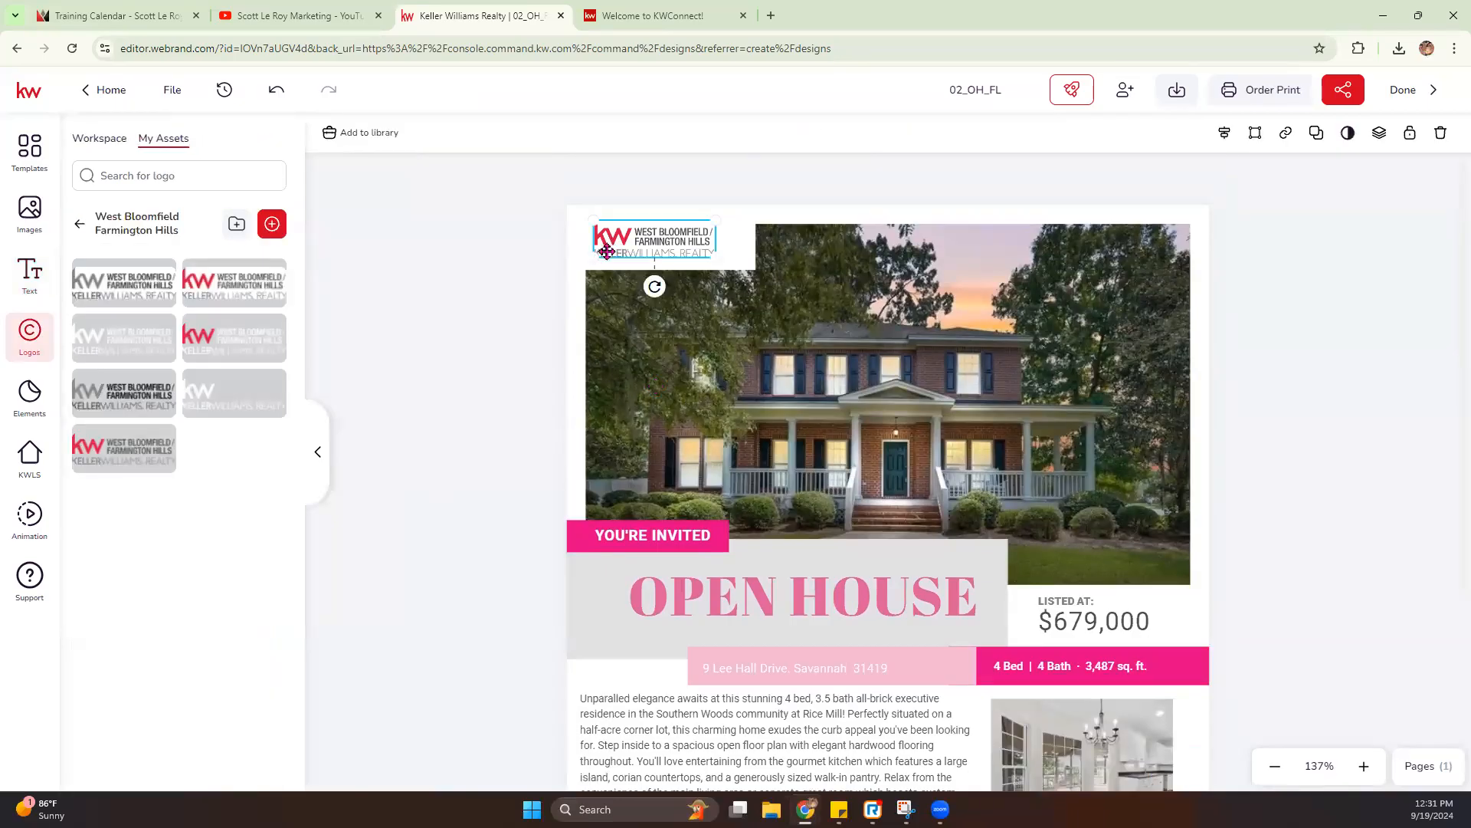
left_click(160, 387)
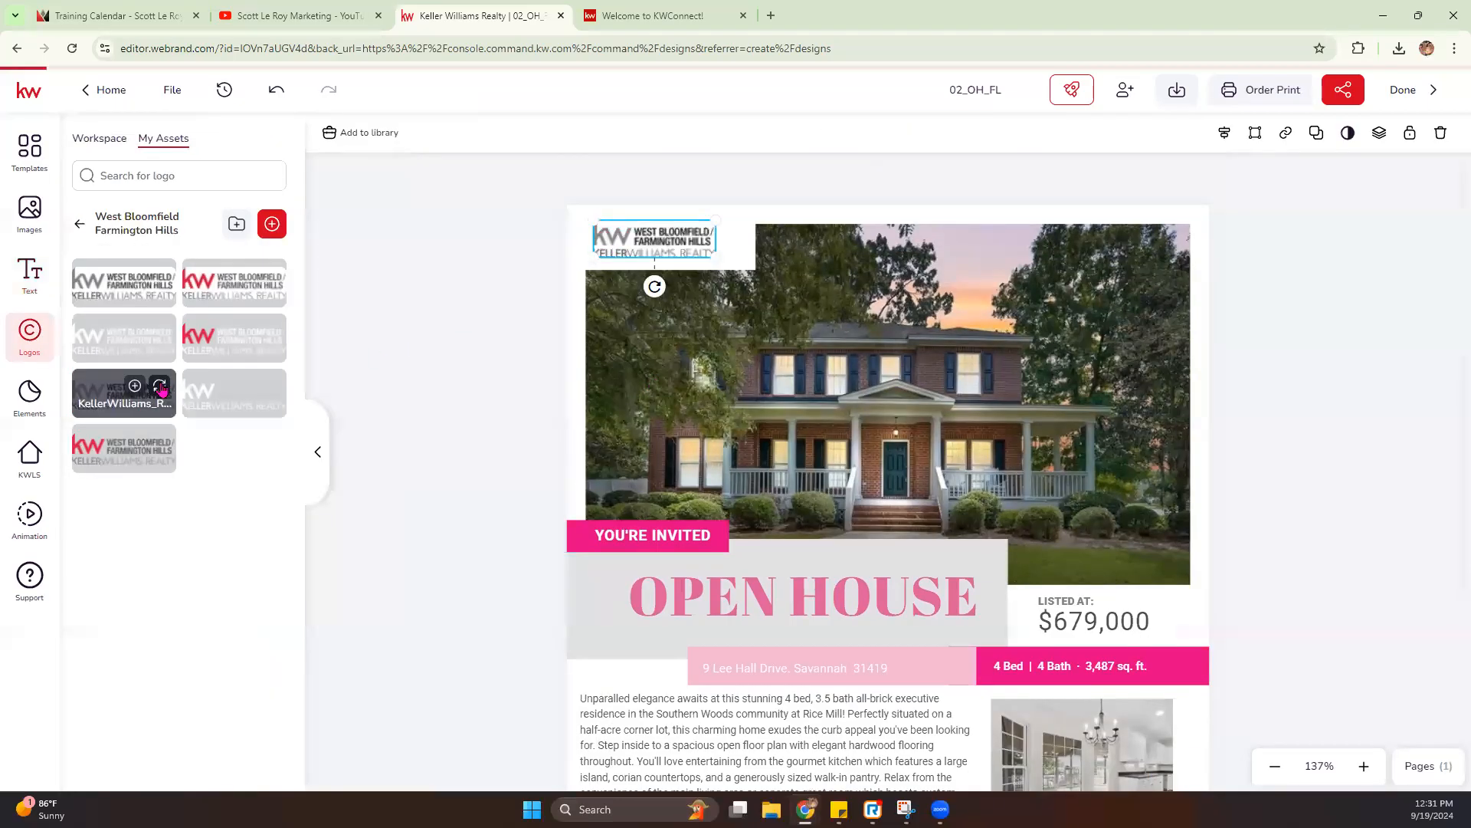
mouse_move(714, 258)
left_mouse_down()
mouse_move(745, 266)
mouse_move(726, 247)
mouse_move(745, 223)
mouse_move(711, 253)
left_mouse_up()
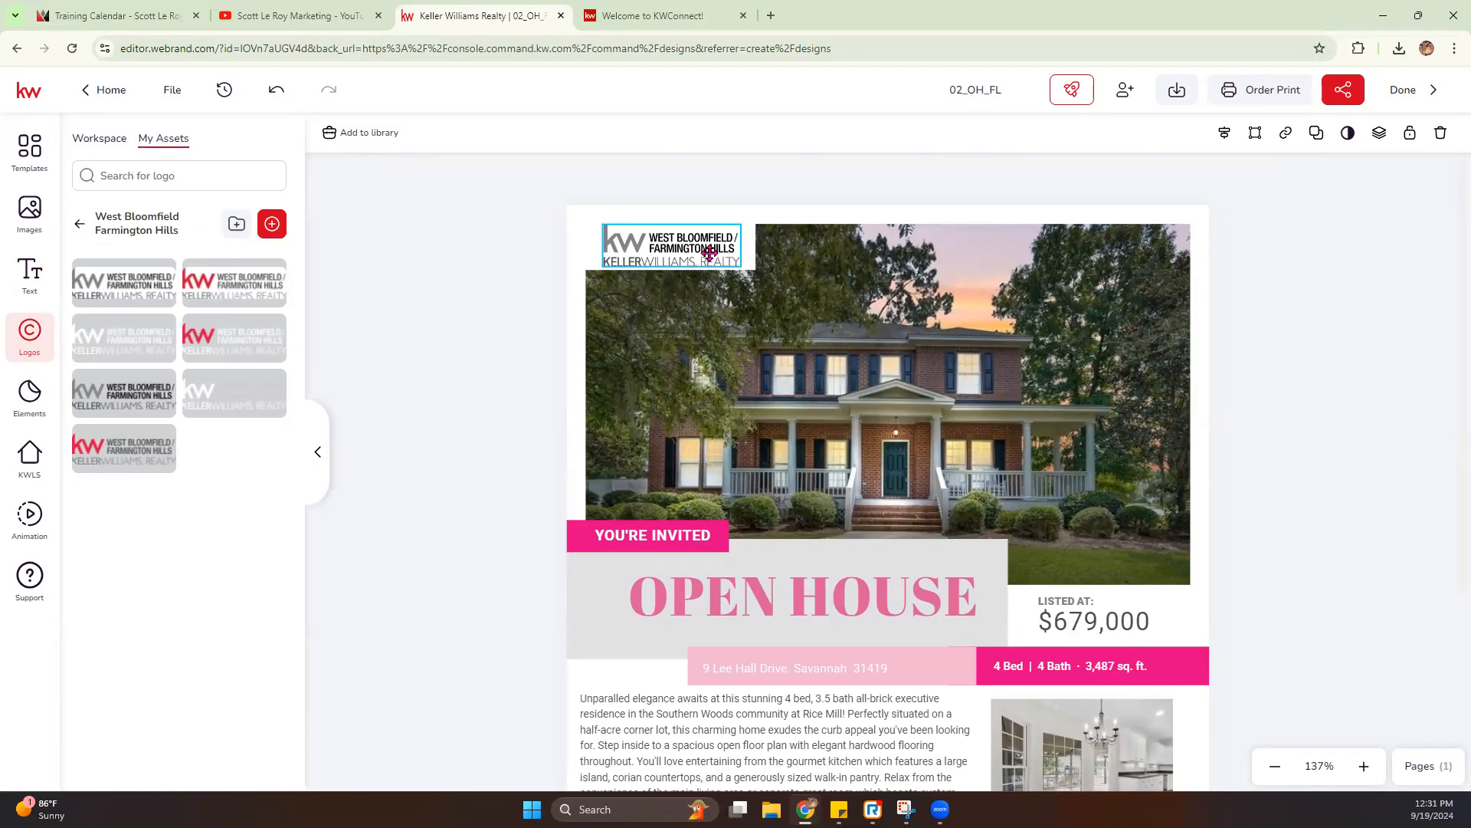
- Add the KW website QR code from the image assets and place it over the two smaller property photos
scroll(1153, 501, "down", 1)
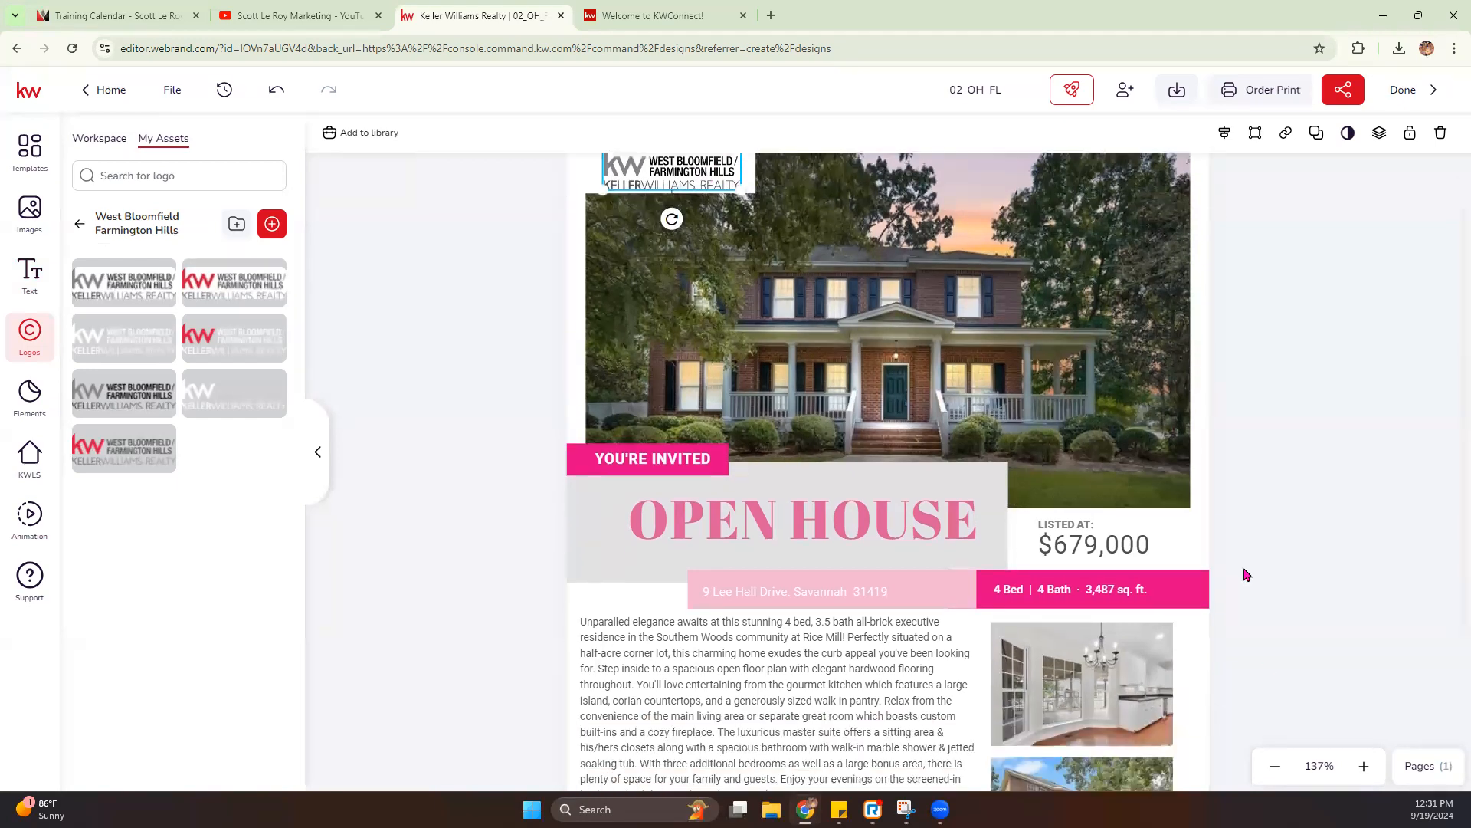
left_click(1275, 766)
left_click(1275, 767)
left_click(1275, 766)
left_click(1275, 767)
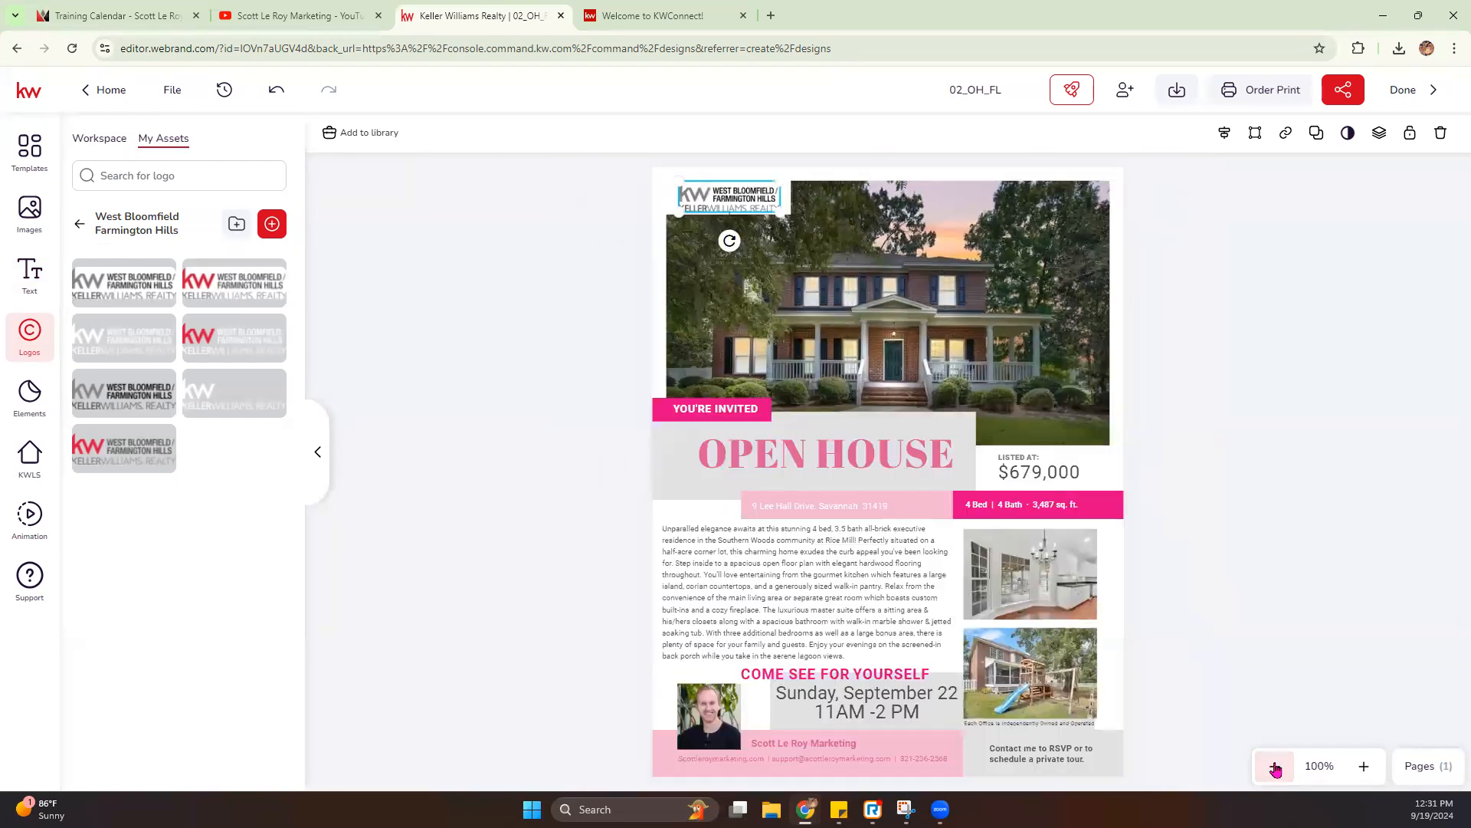
left_click(1276, 766)
left_click(1363, 766)
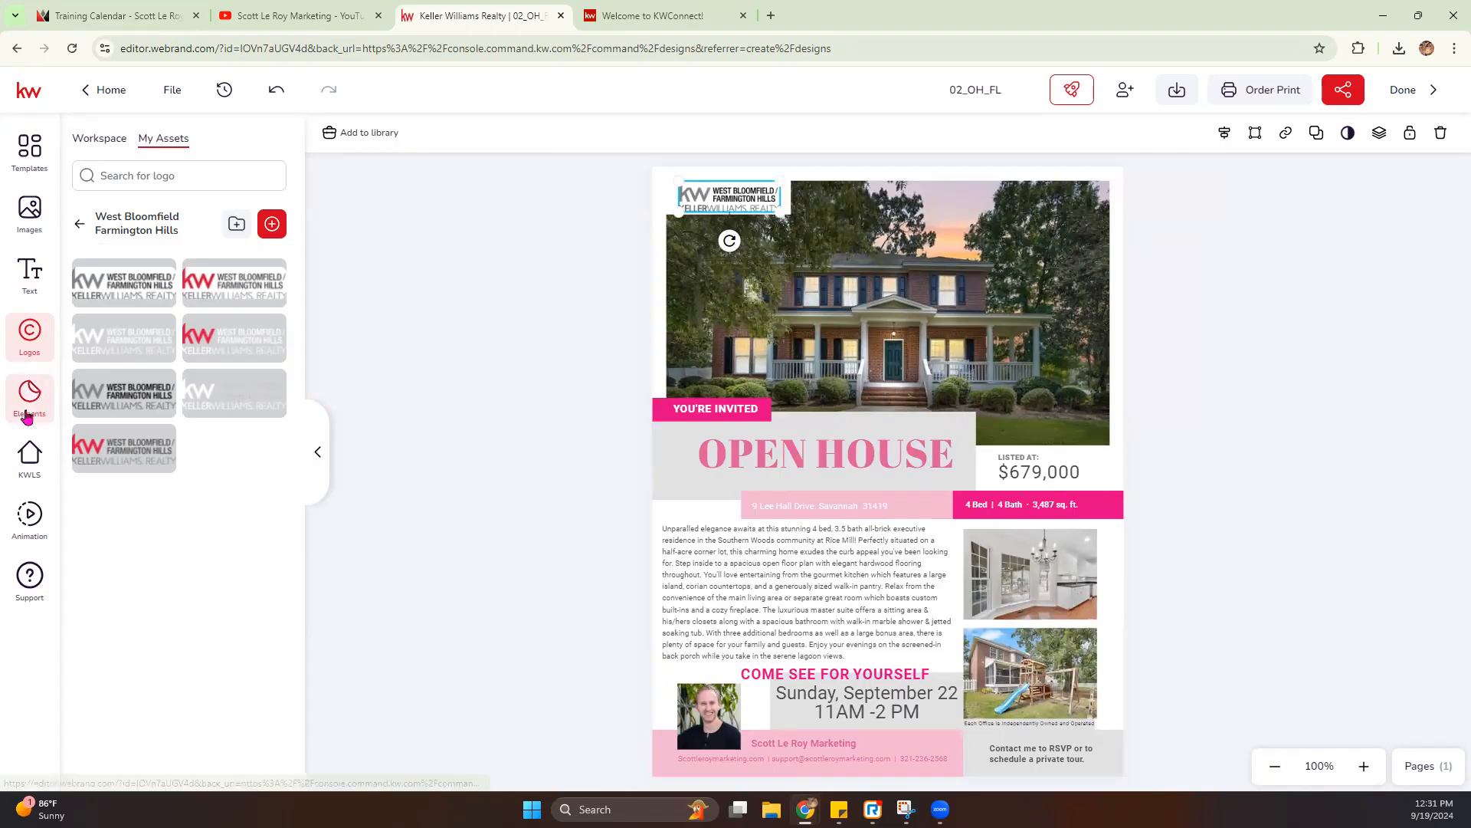
left_click(20, 220)
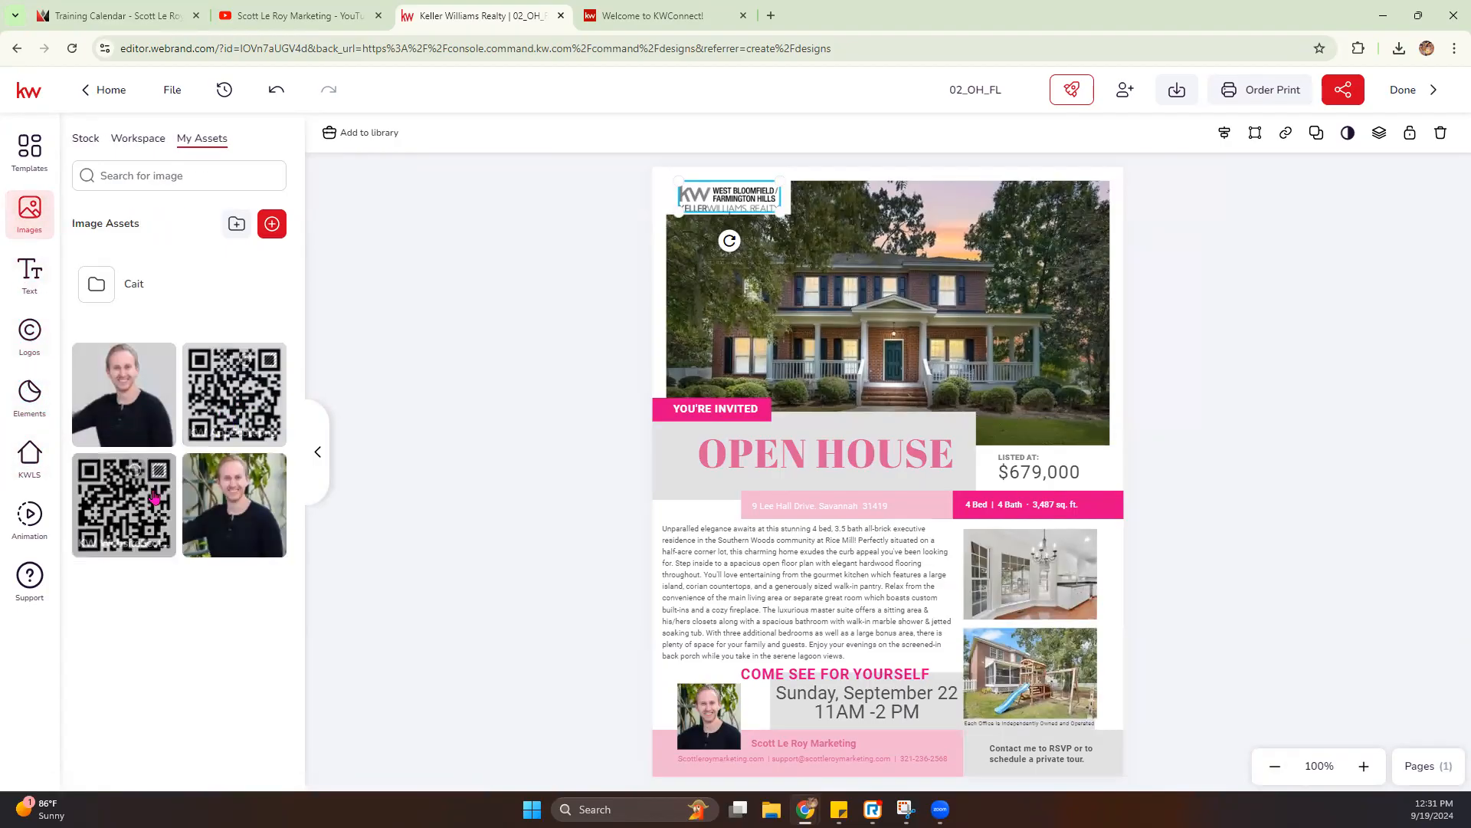
left_click(123, 527)
left_click_drag(723, 305, 972, 519)
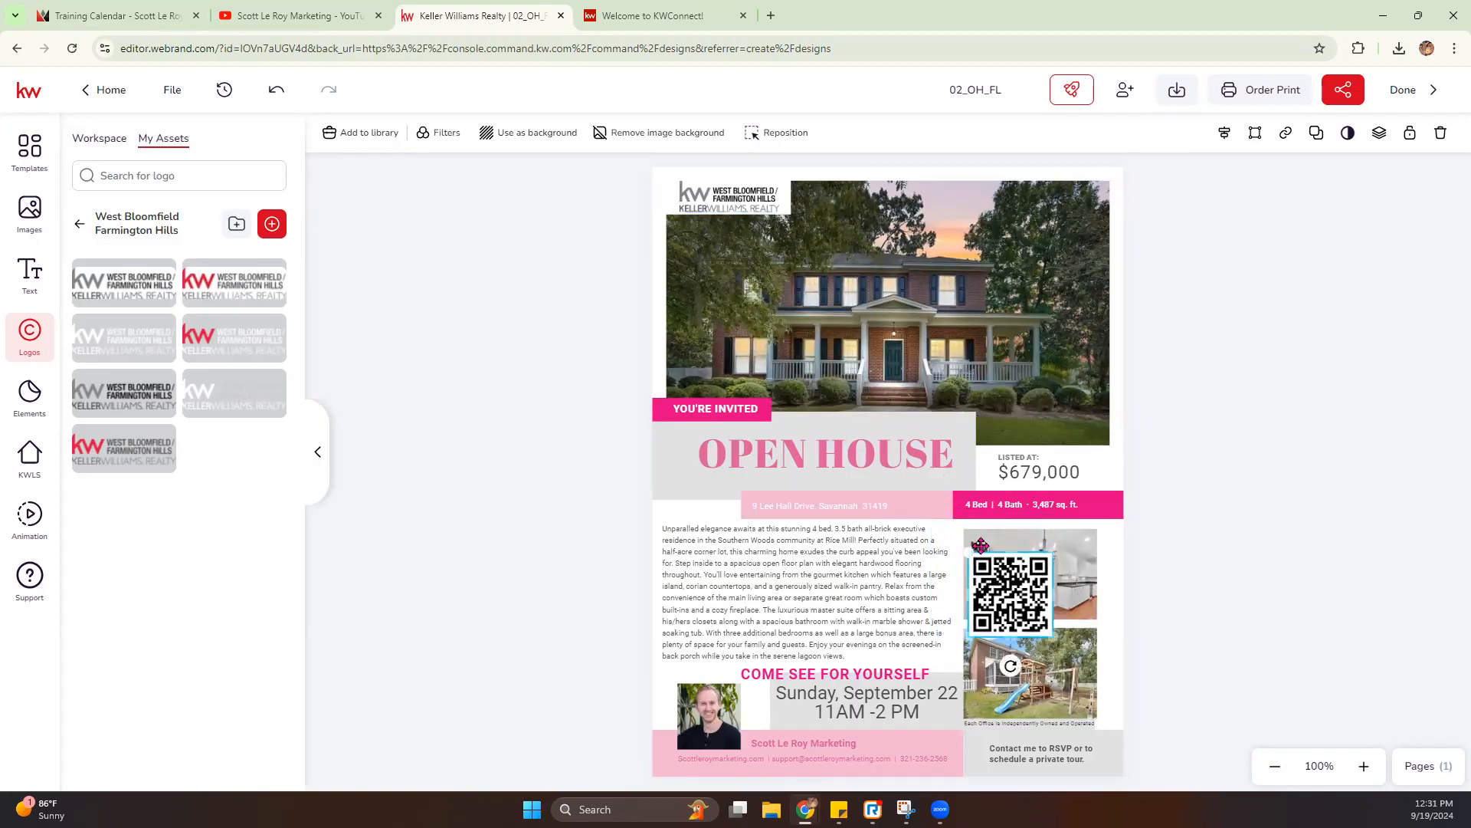
- Move the "Each Office Is Independently Owned and Operated" text from below the backyard photo to just under the KW logo
left_click(1365, 765)
left_click(1365, 767)
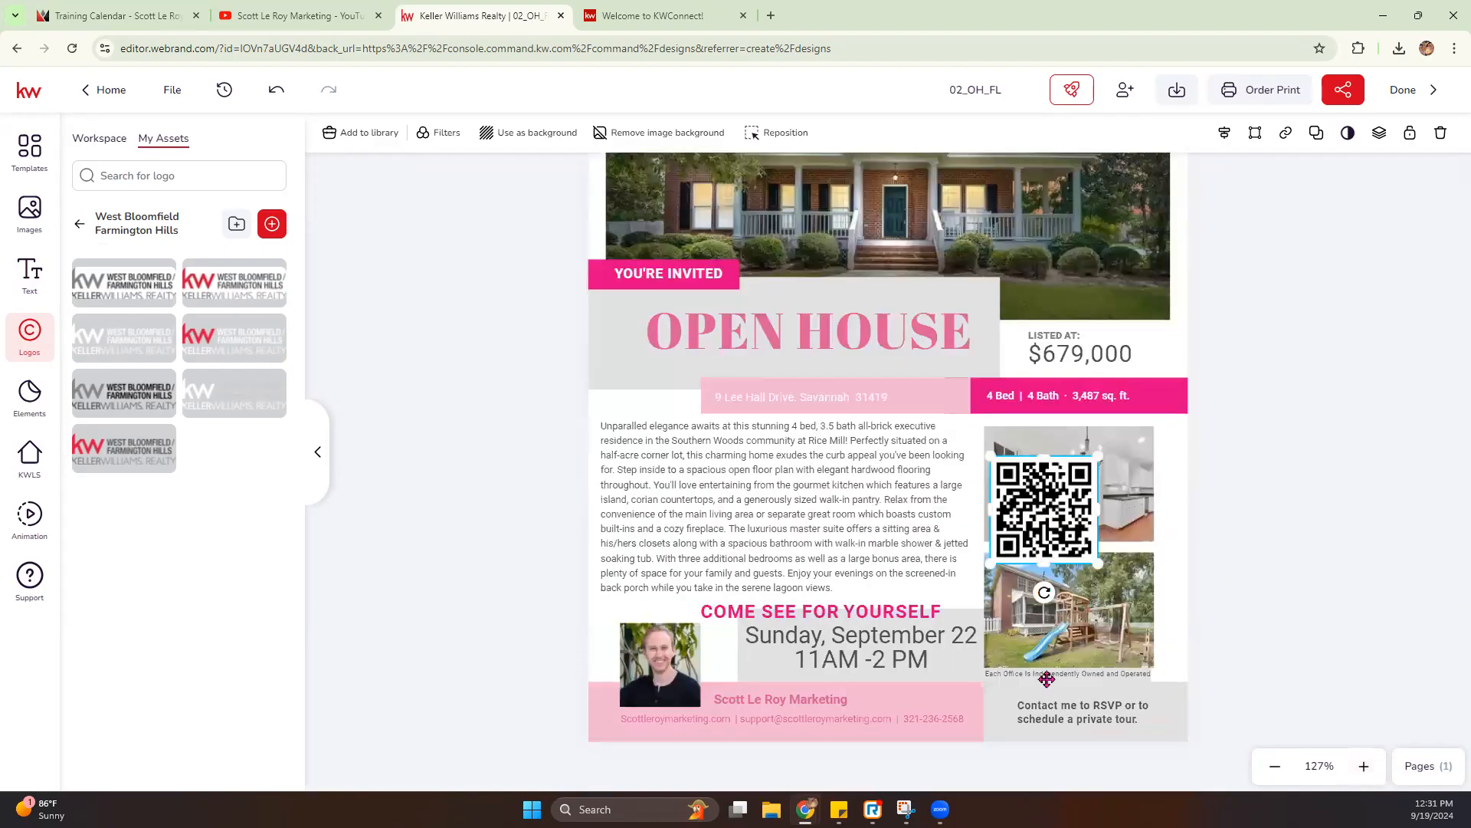
left_click_drag(1060, 681, 713, 199)
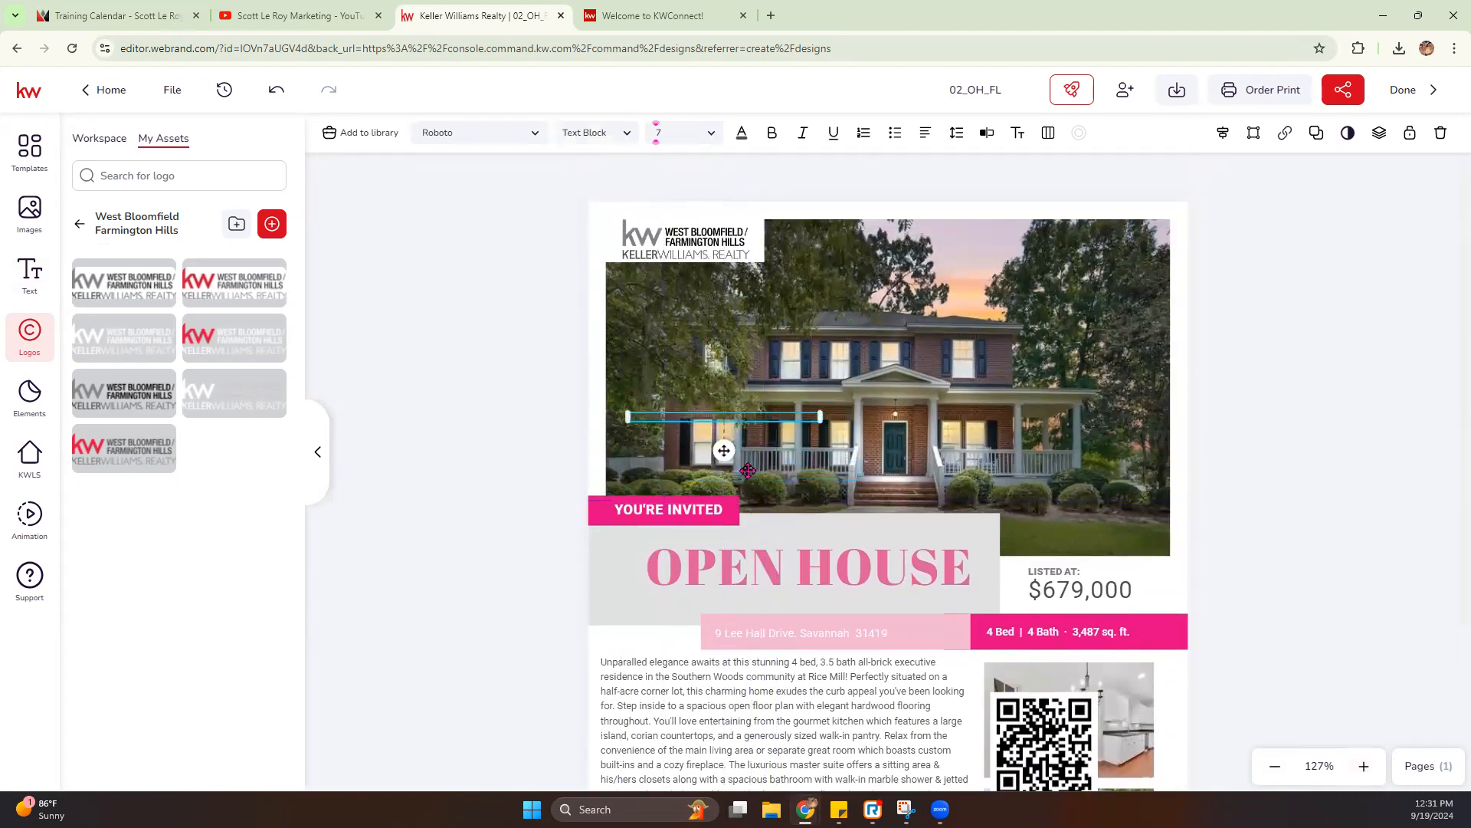
left_click_drag(724, 449, 693, 233)
- Set the office ownership disclaimer's font size to 6 and align it beneath the logo
left_click(669, 259)
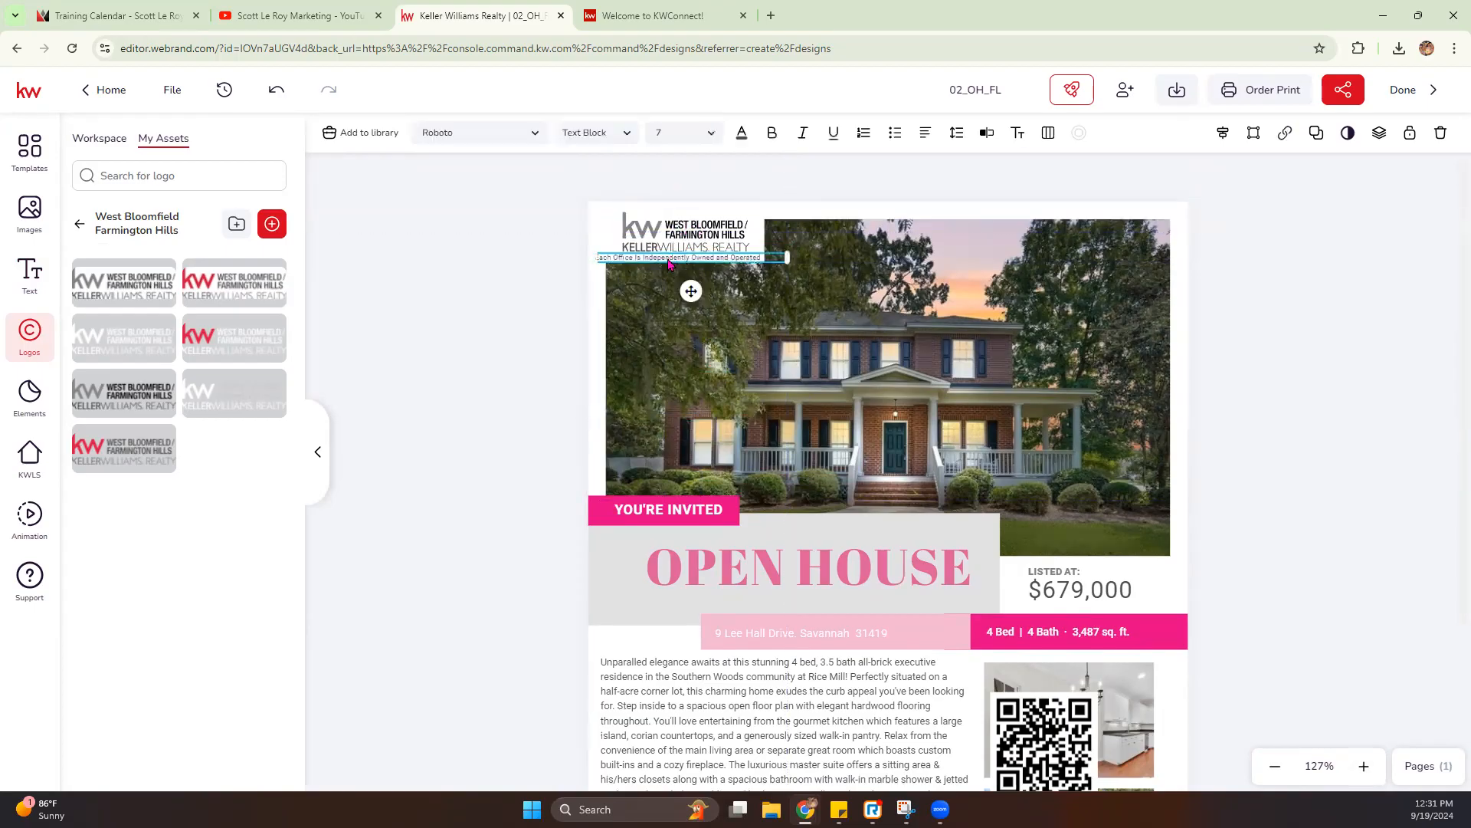
left_click(709, 135)
left_click(659, 135)
type("6")
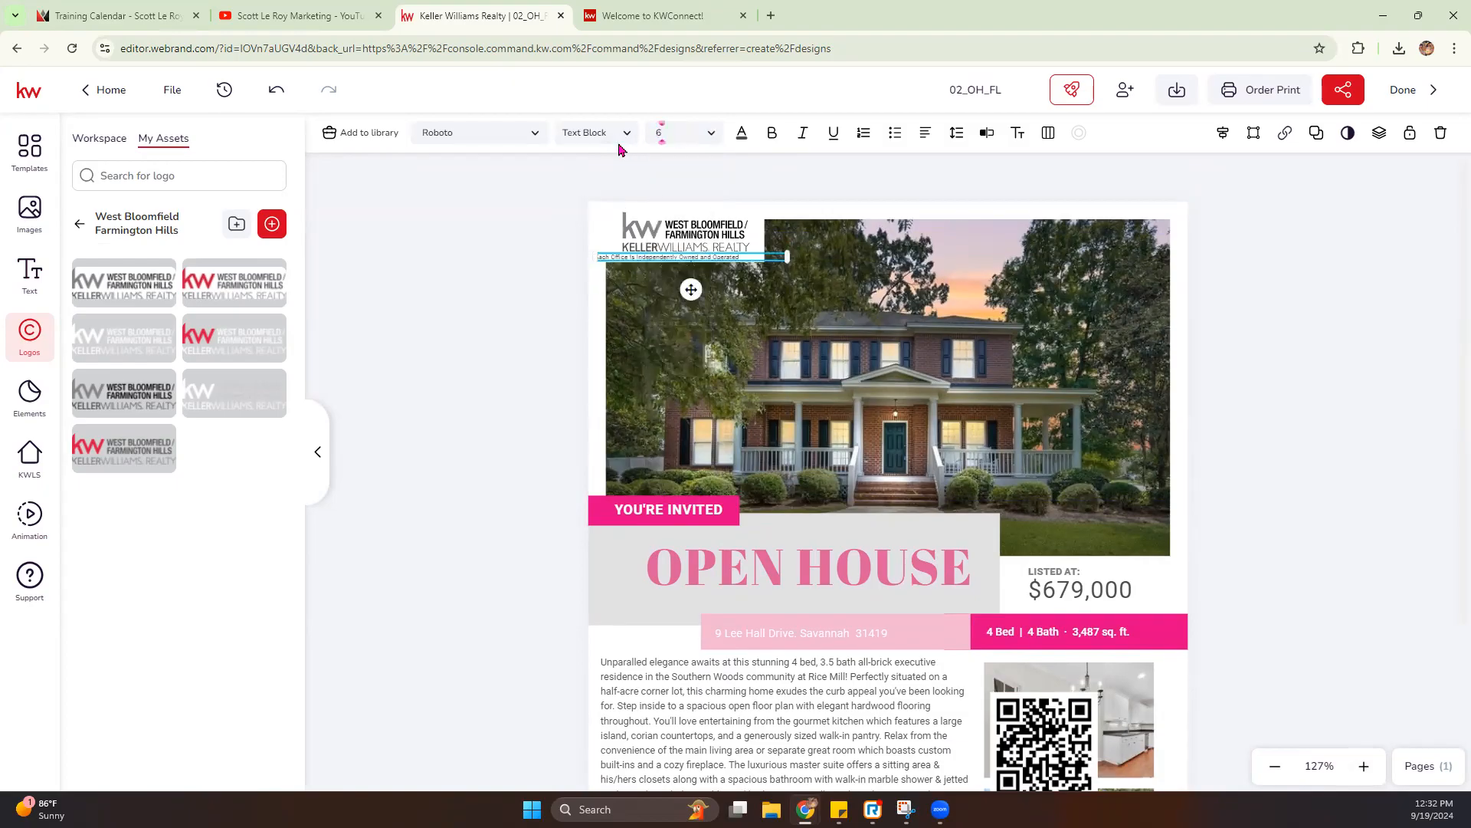
left_click_drag(691, 292, 705, 293)
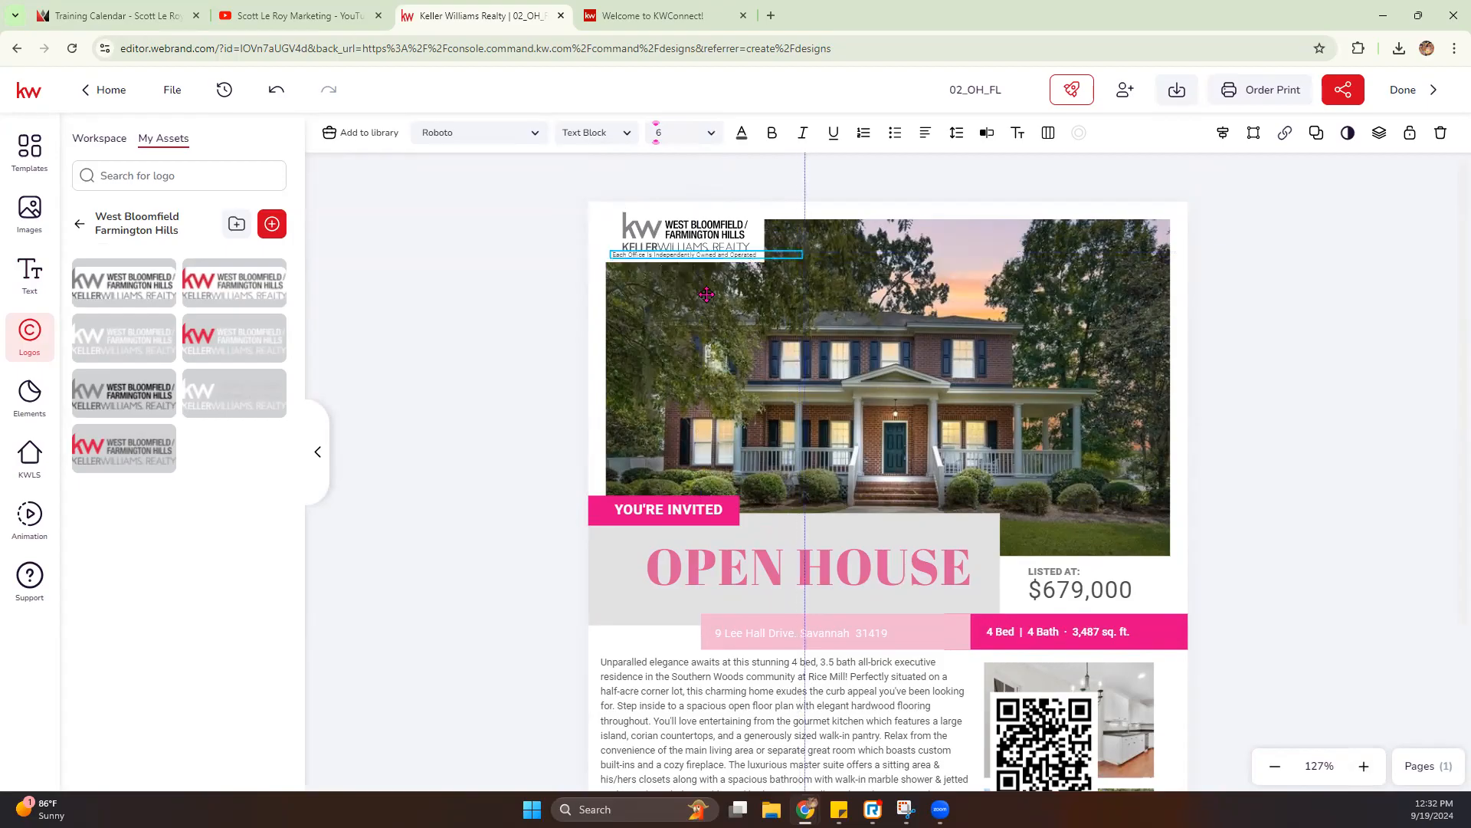
- Move the "Contact me to RSVP or to schedule a private tour." text beside the headshot, above the footer's business name
scroll(1203, 510, "down", 3)
left_click(1208, 509)
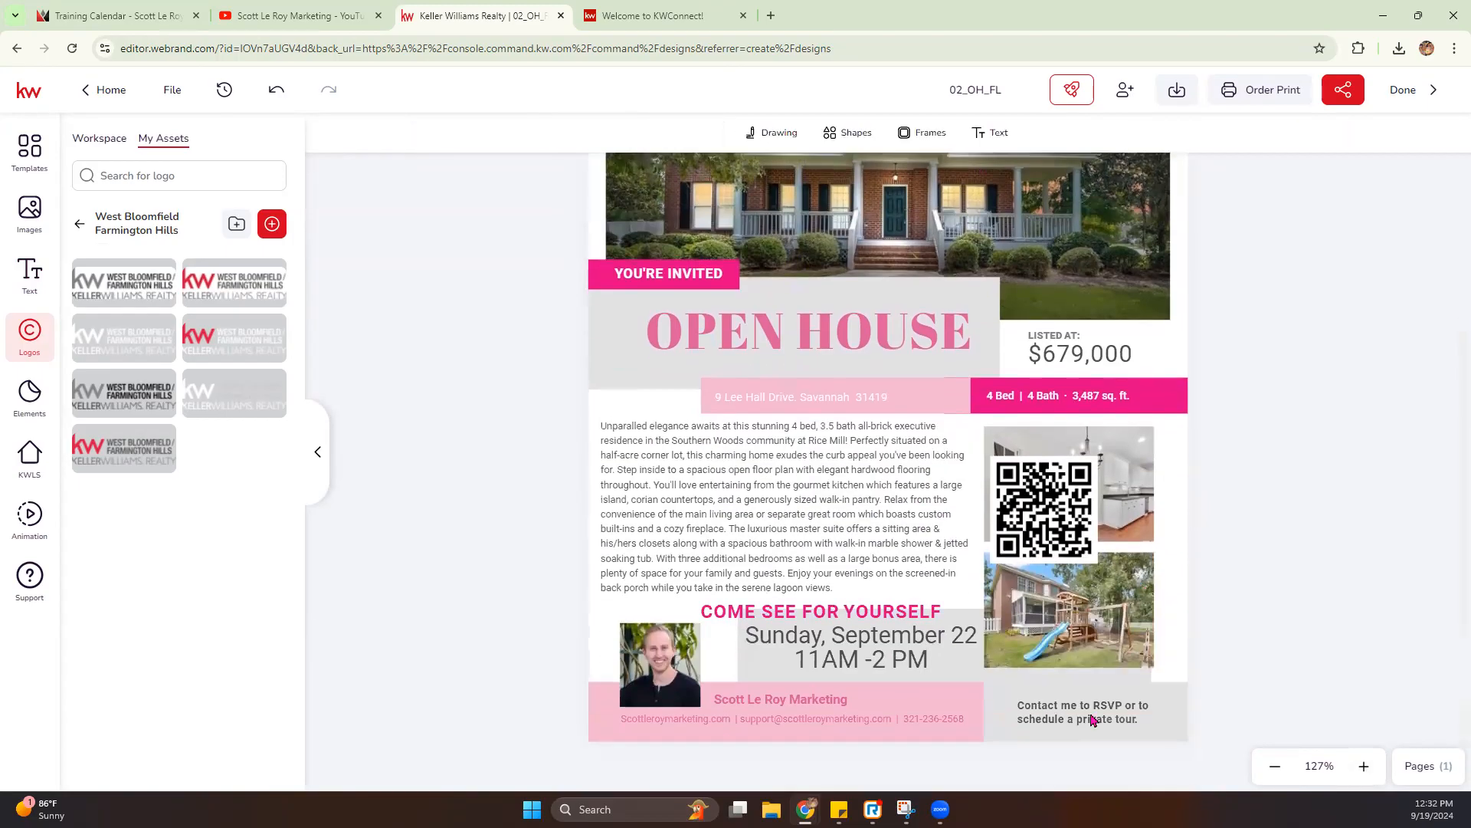
left_click_drag(1110, 720, 989, 678)
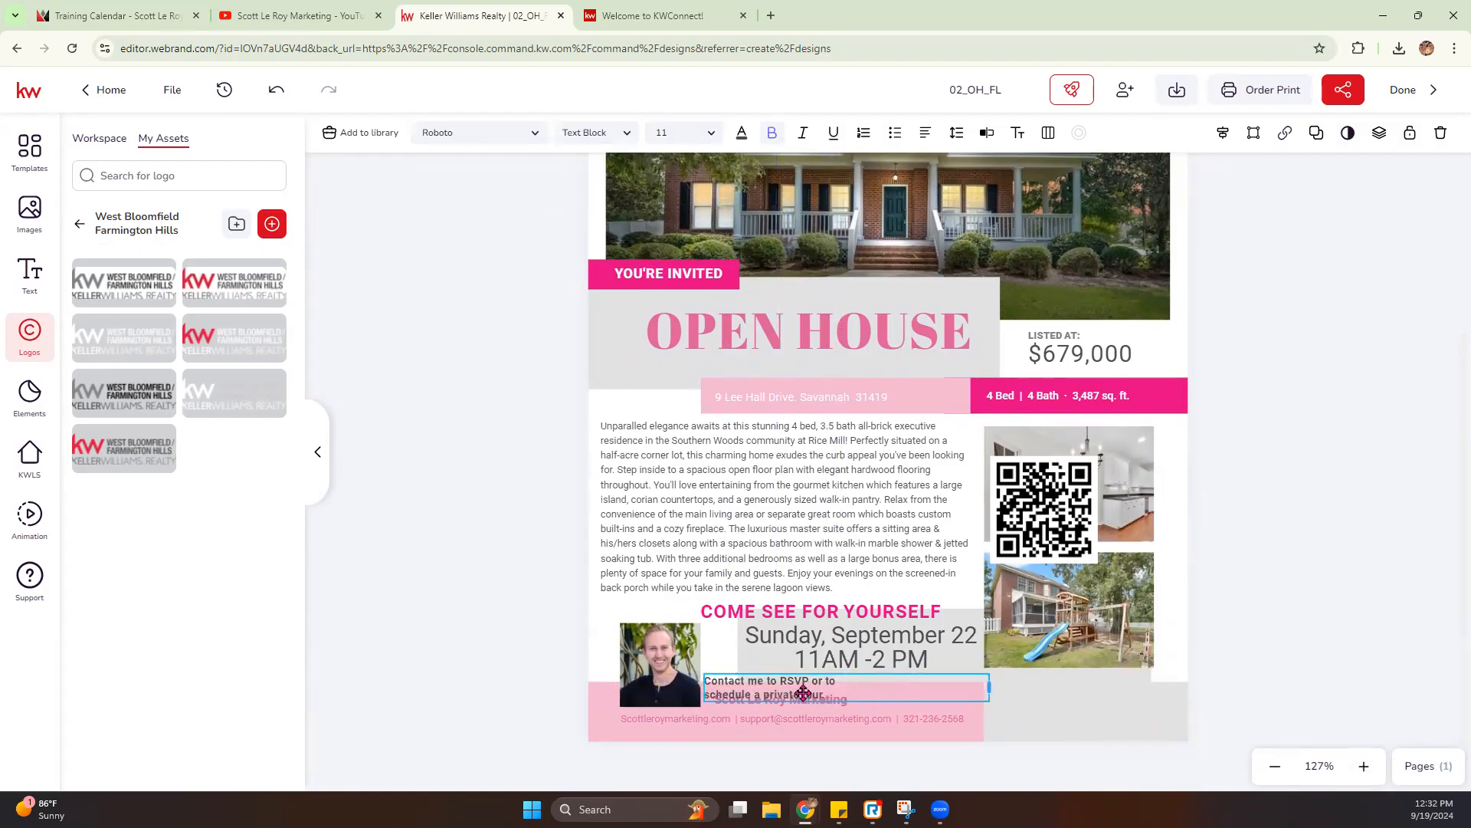
left_click(764, 695)
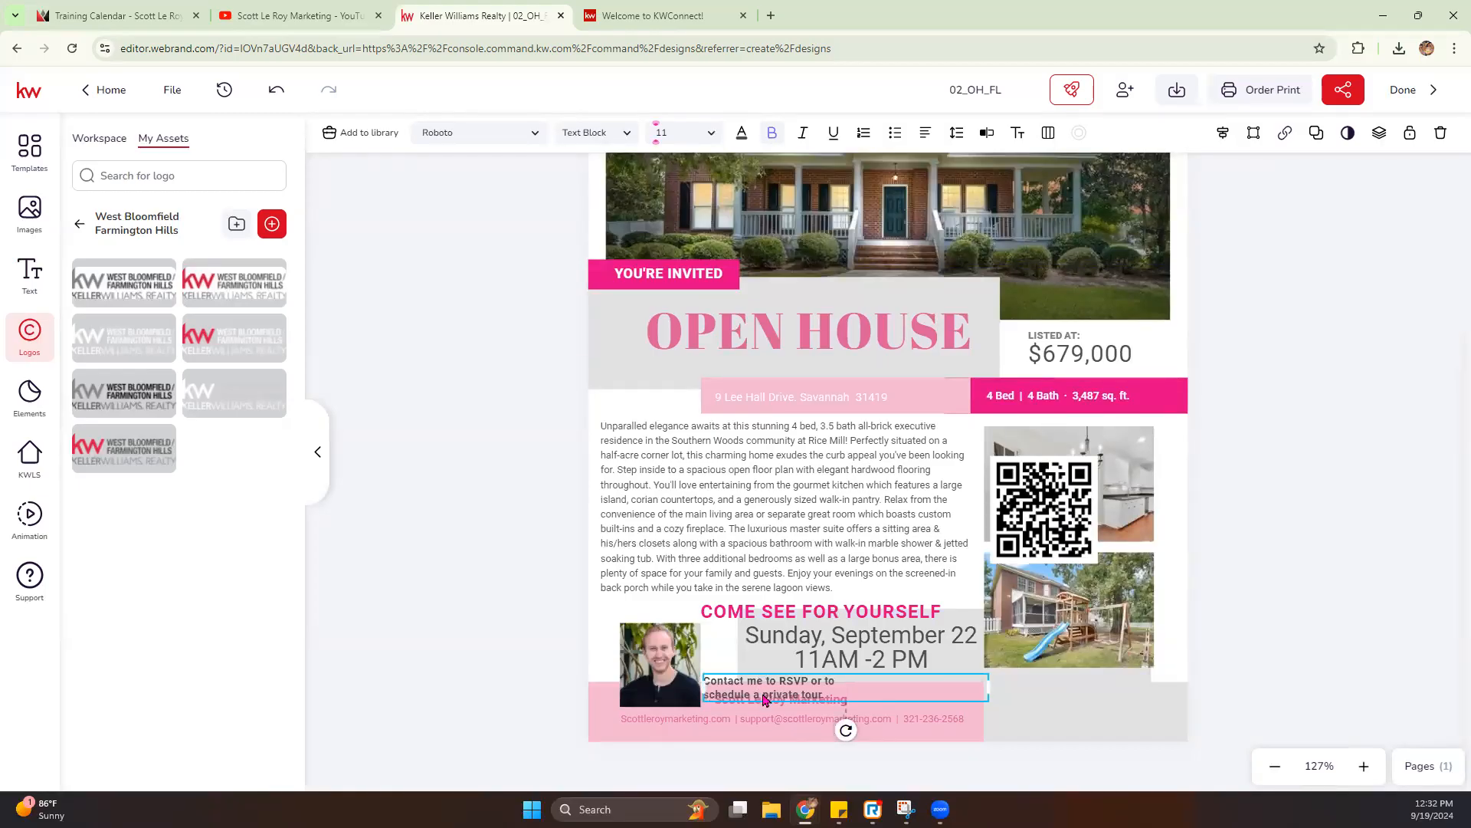
key("Delete")
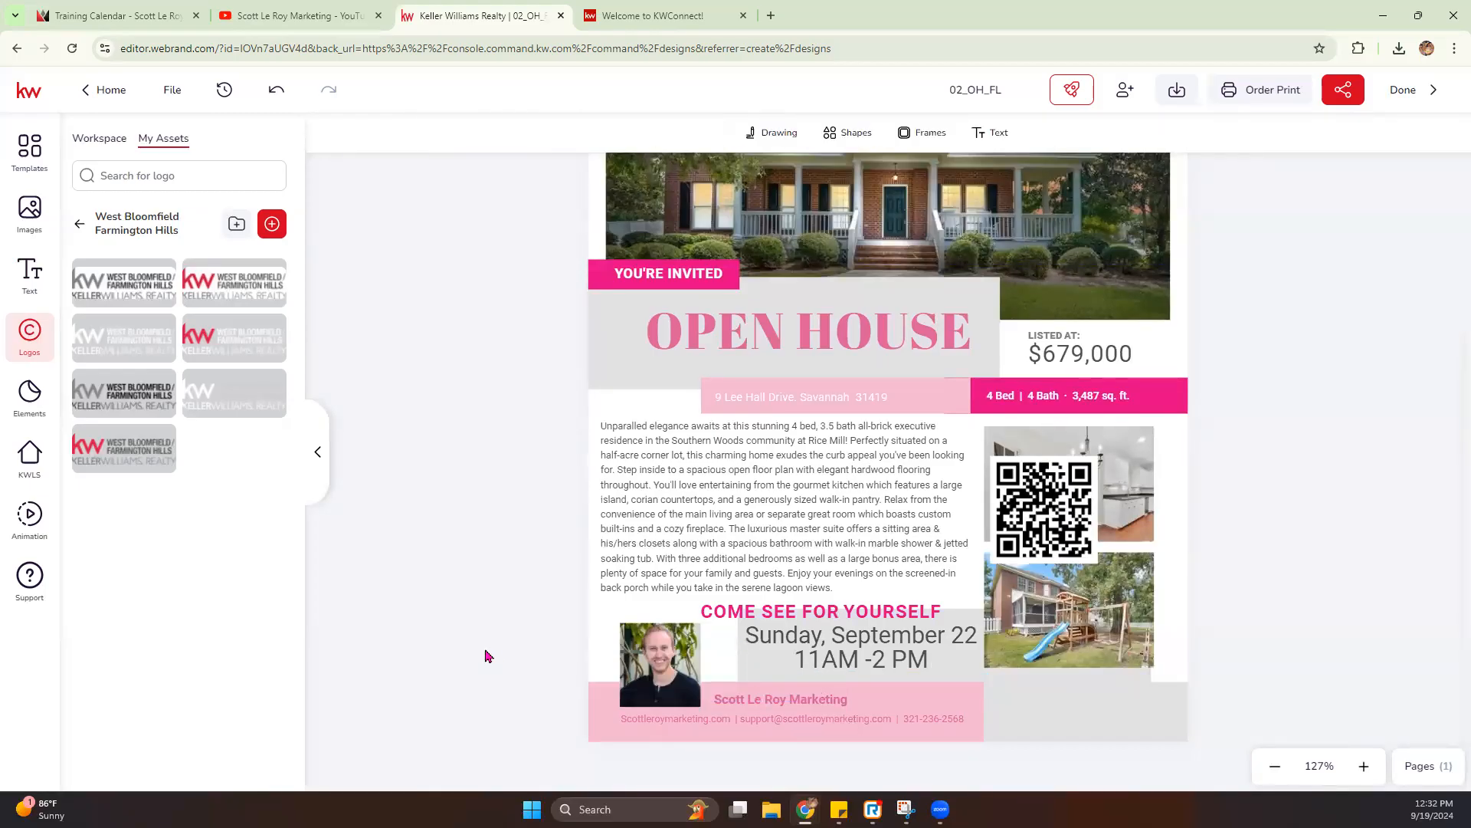
left_click(276, 89)
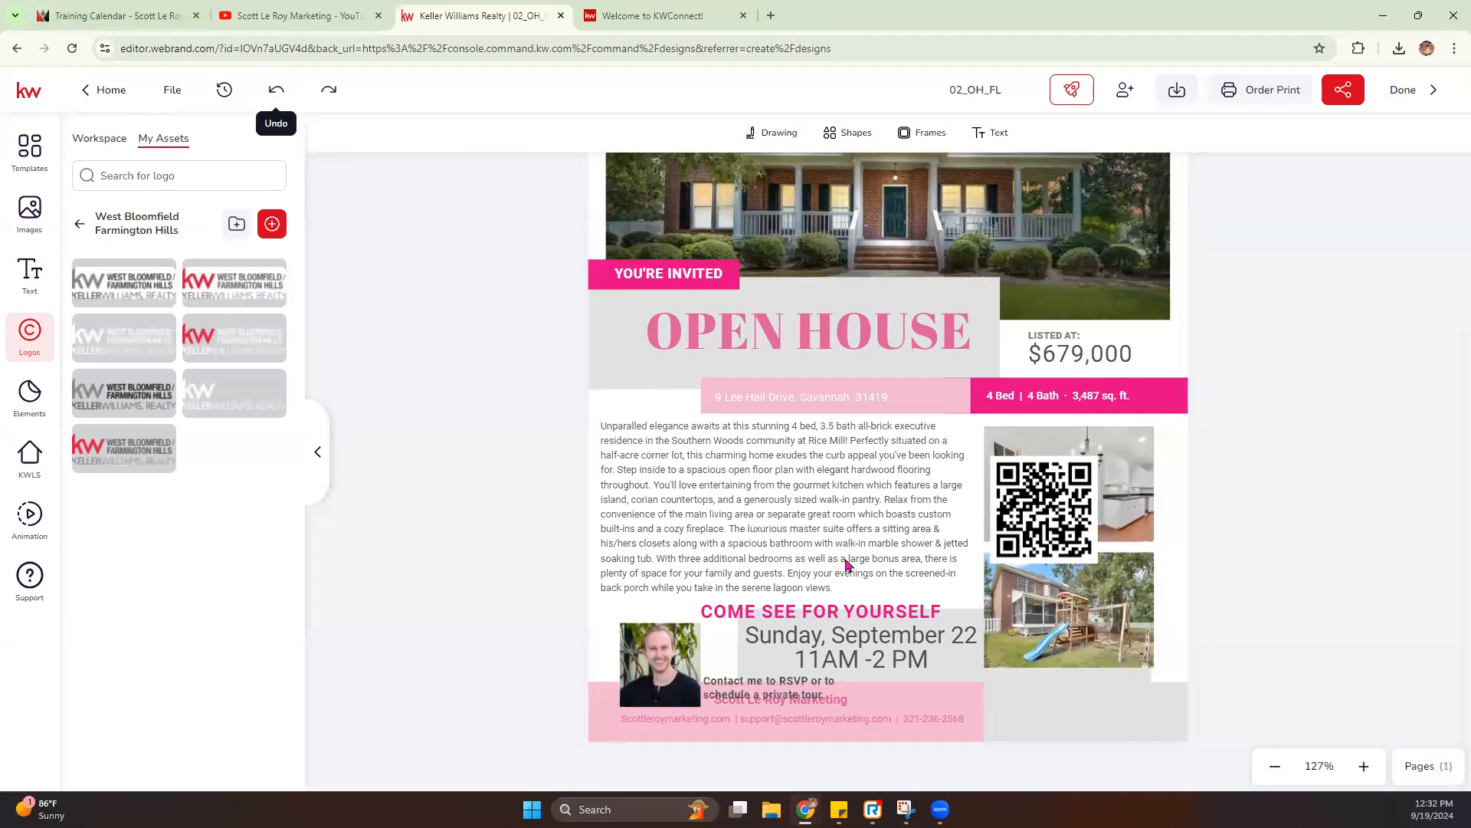
- Remove the line break in the RSVP text so that it reads as a single line
left_click(782, 688)
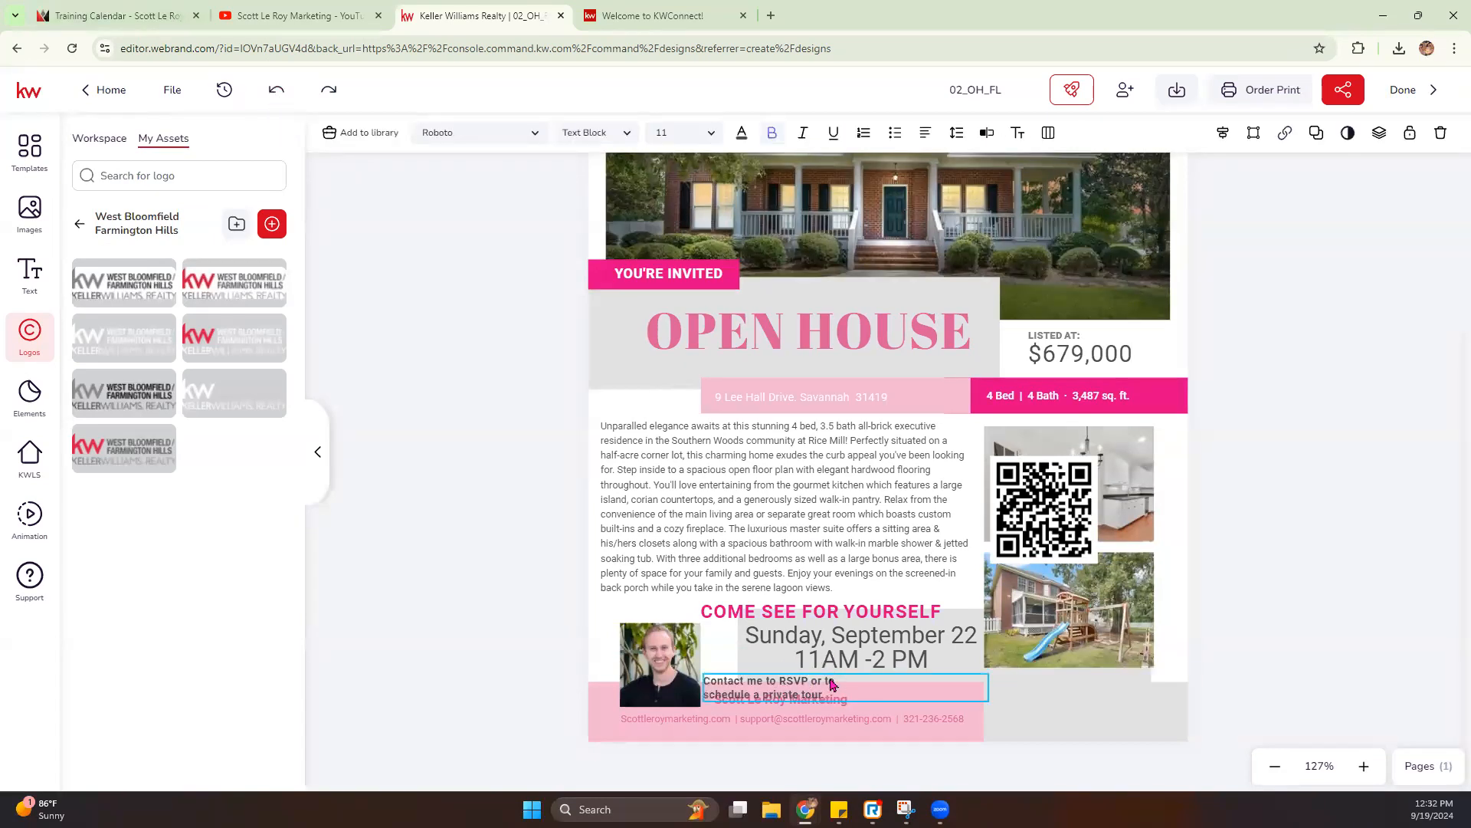
left_click_drag(825, 683, 913, 689)
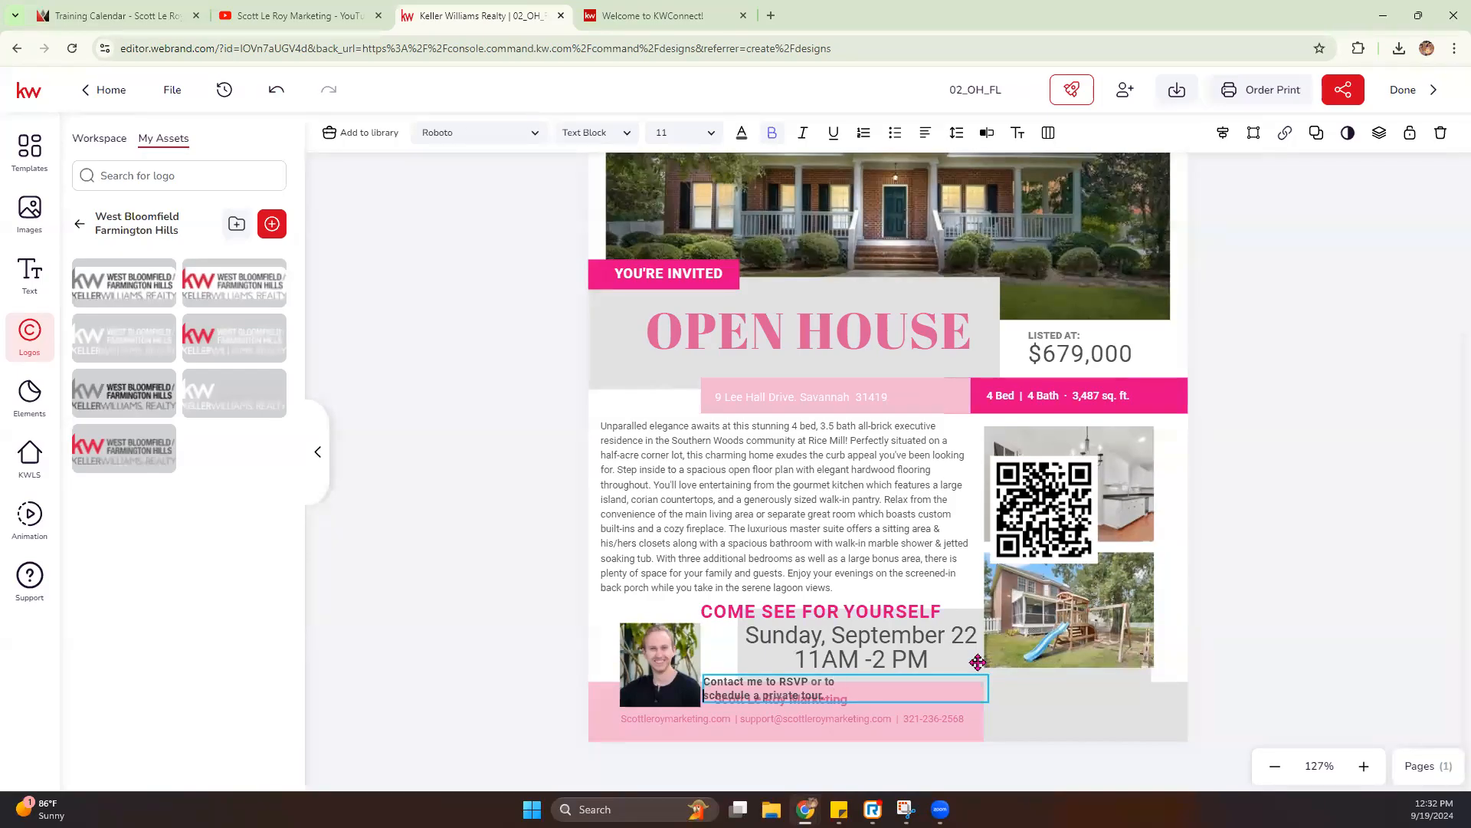
key("Delete")
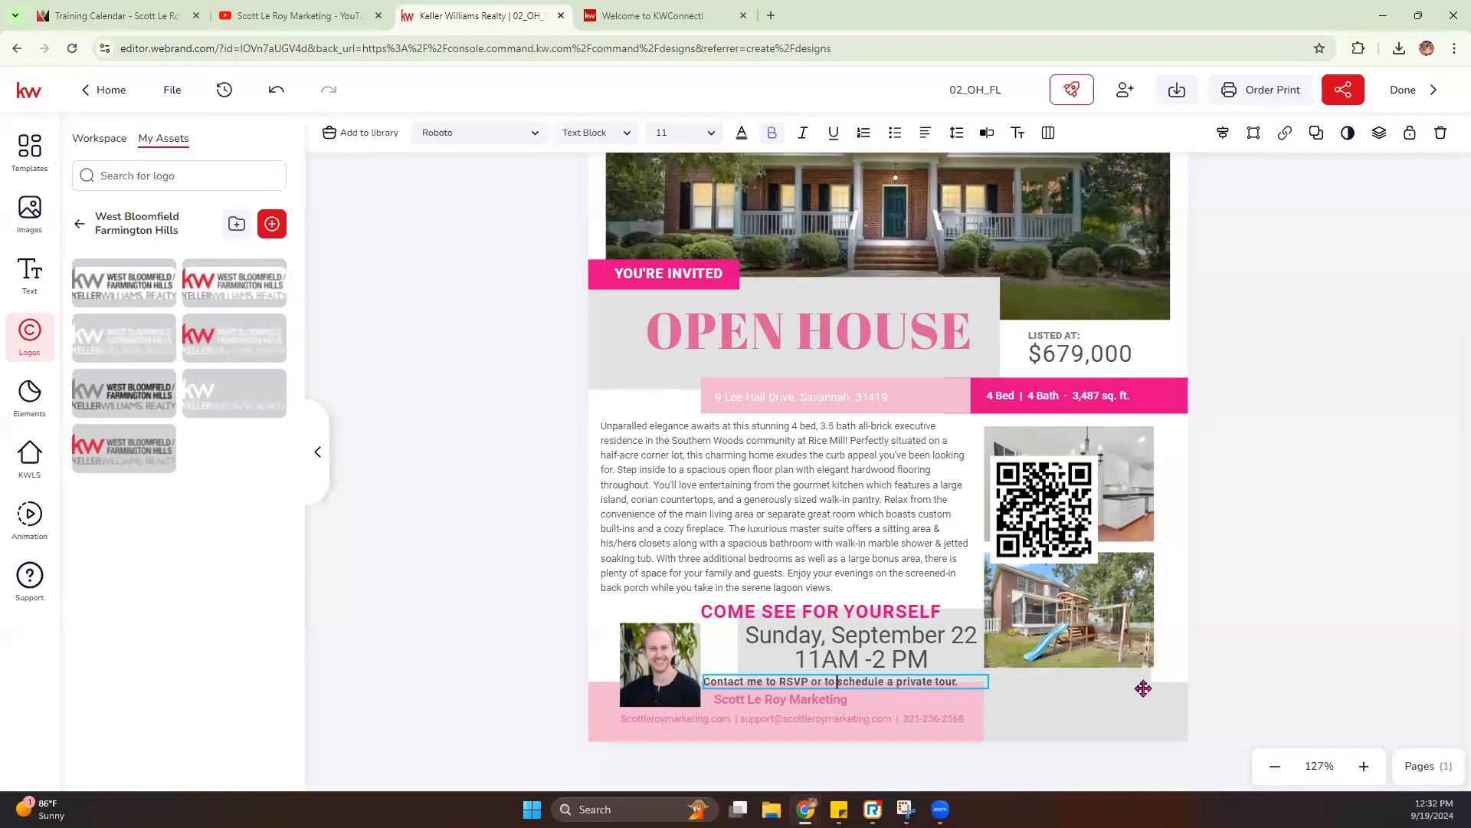
- Shift the "COME SEE FOR YOURSELF" heading and the event date and time text slightly upward, away from the RSVP line
left_click(891, 636)
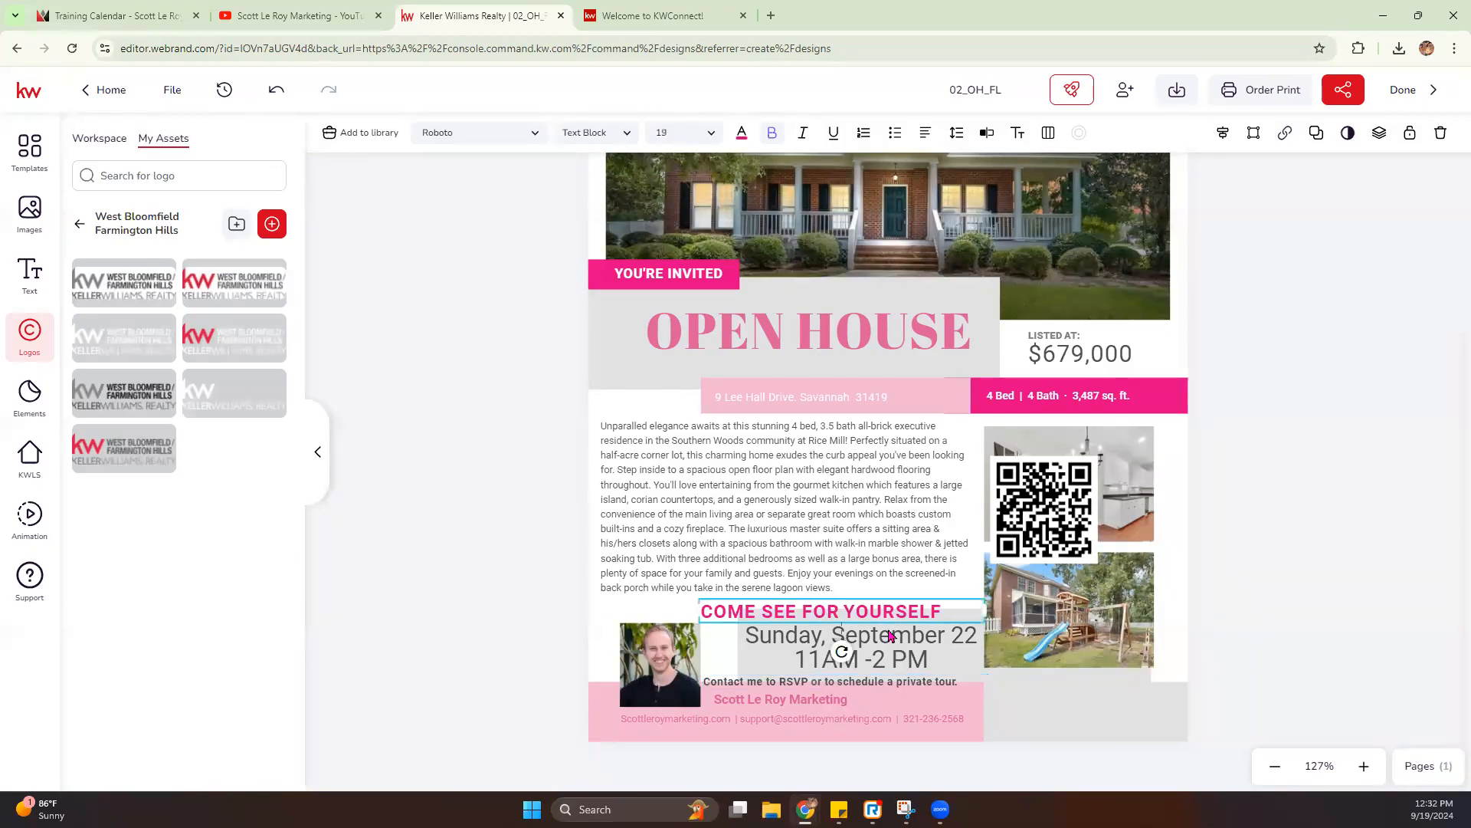
left_click_drag(891, 617, 891, 614)
left_click(902, 659)
left_click(903, 671, "shift")
left_click_drag(903, 671, 904, 666)
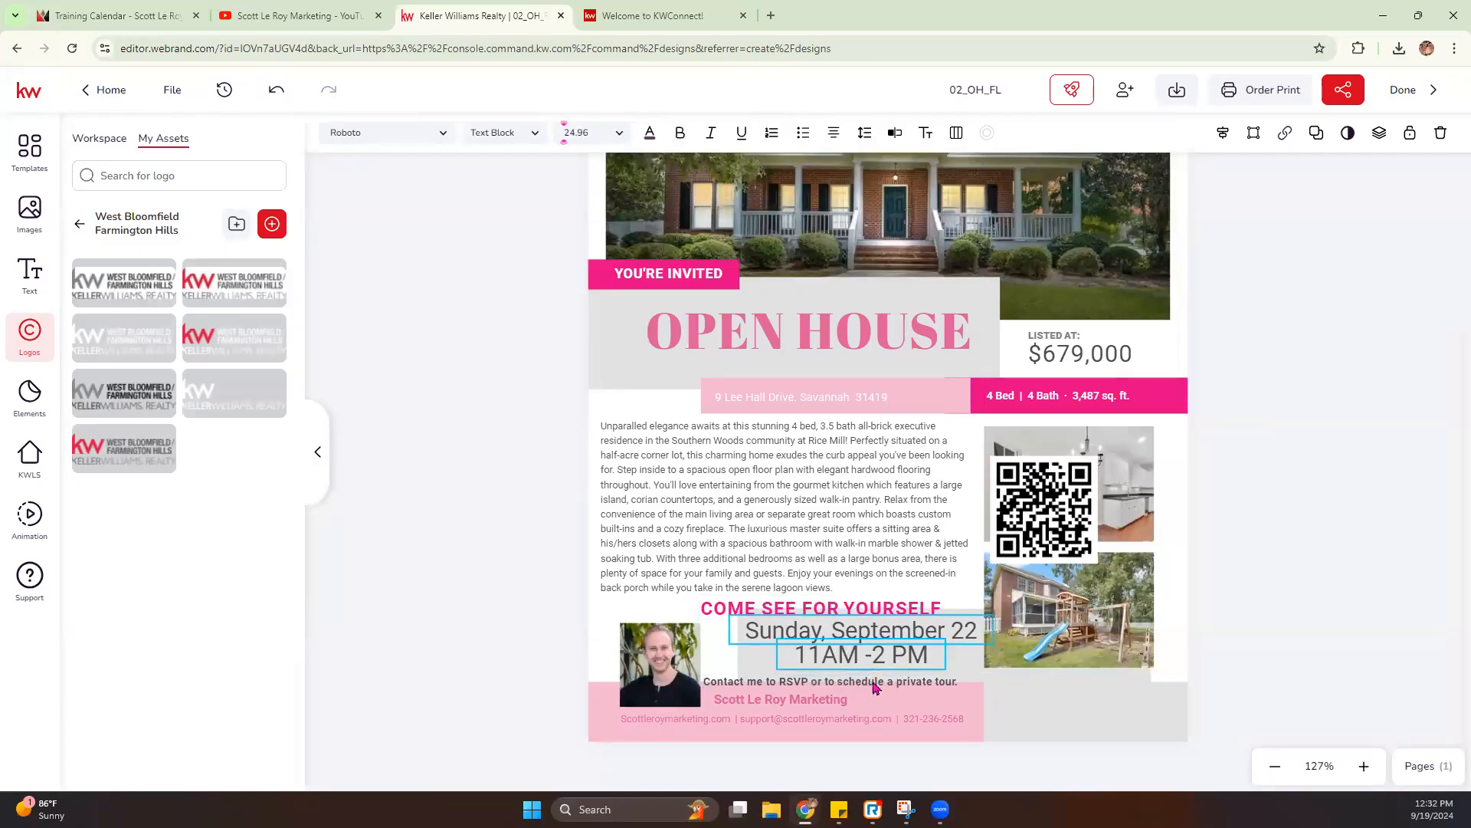
- Nudge the RSVP line slightly upward, and shrink the QR code into the grey block at the flier's lower right corner
left_click(876, 688)
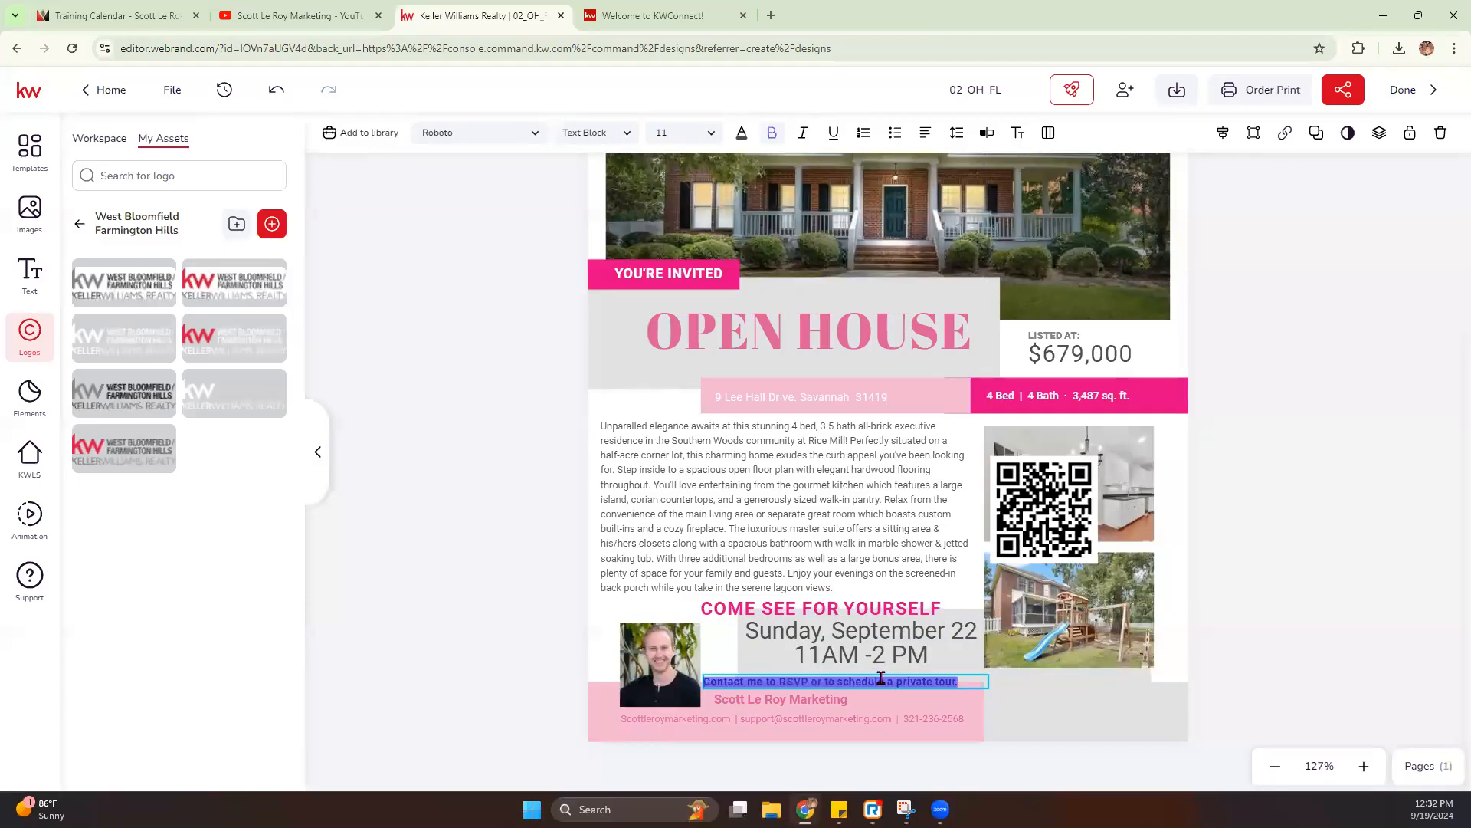
left_click(1134, 678)
left_click_drag(929, 686, 932, 680)
left_click_drag(994, 460, 1119, 695)
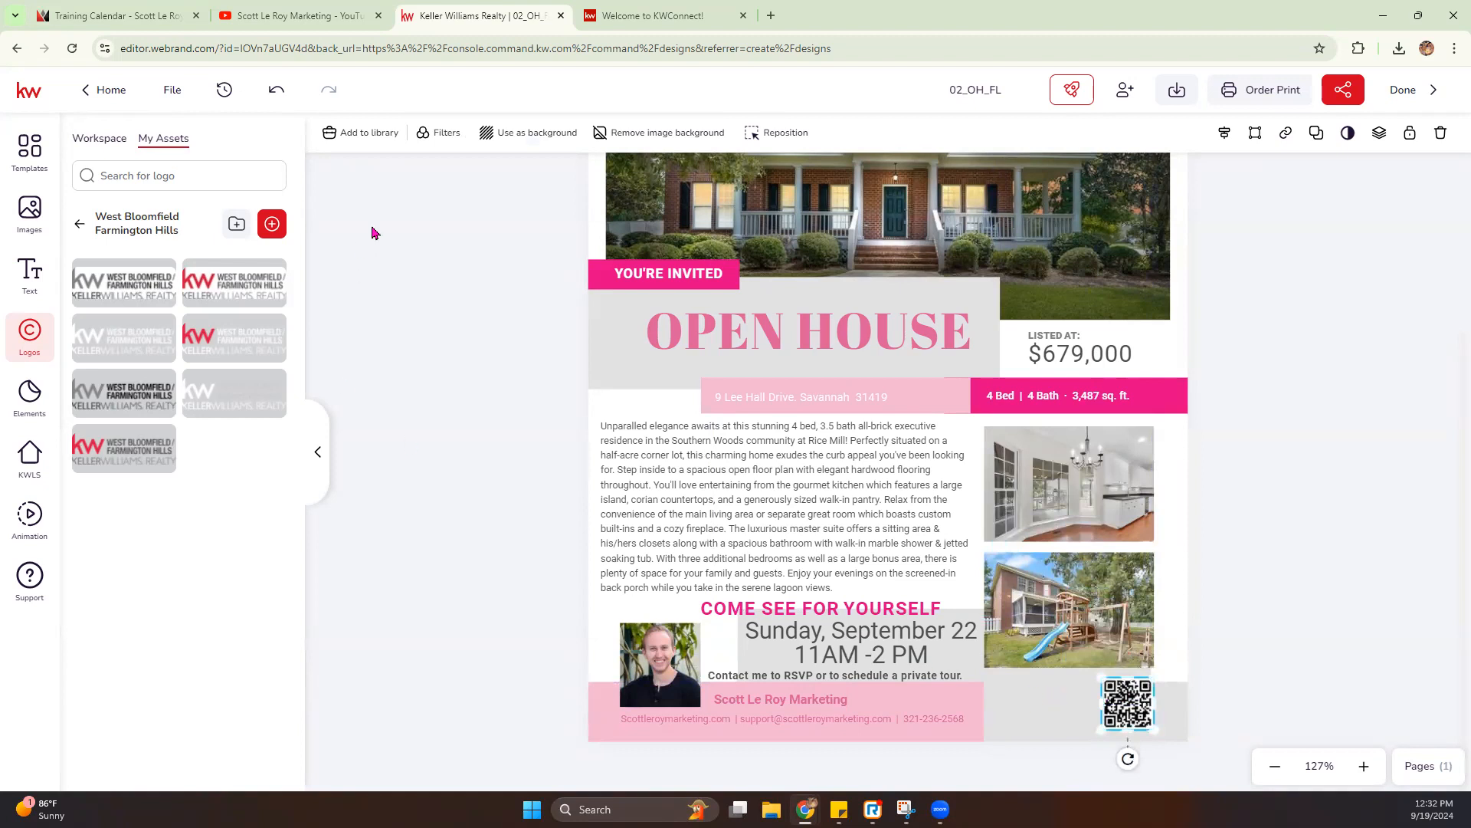
- Add a title text box to the flier reading "Scan me to sign in"
left_click(23, 263)
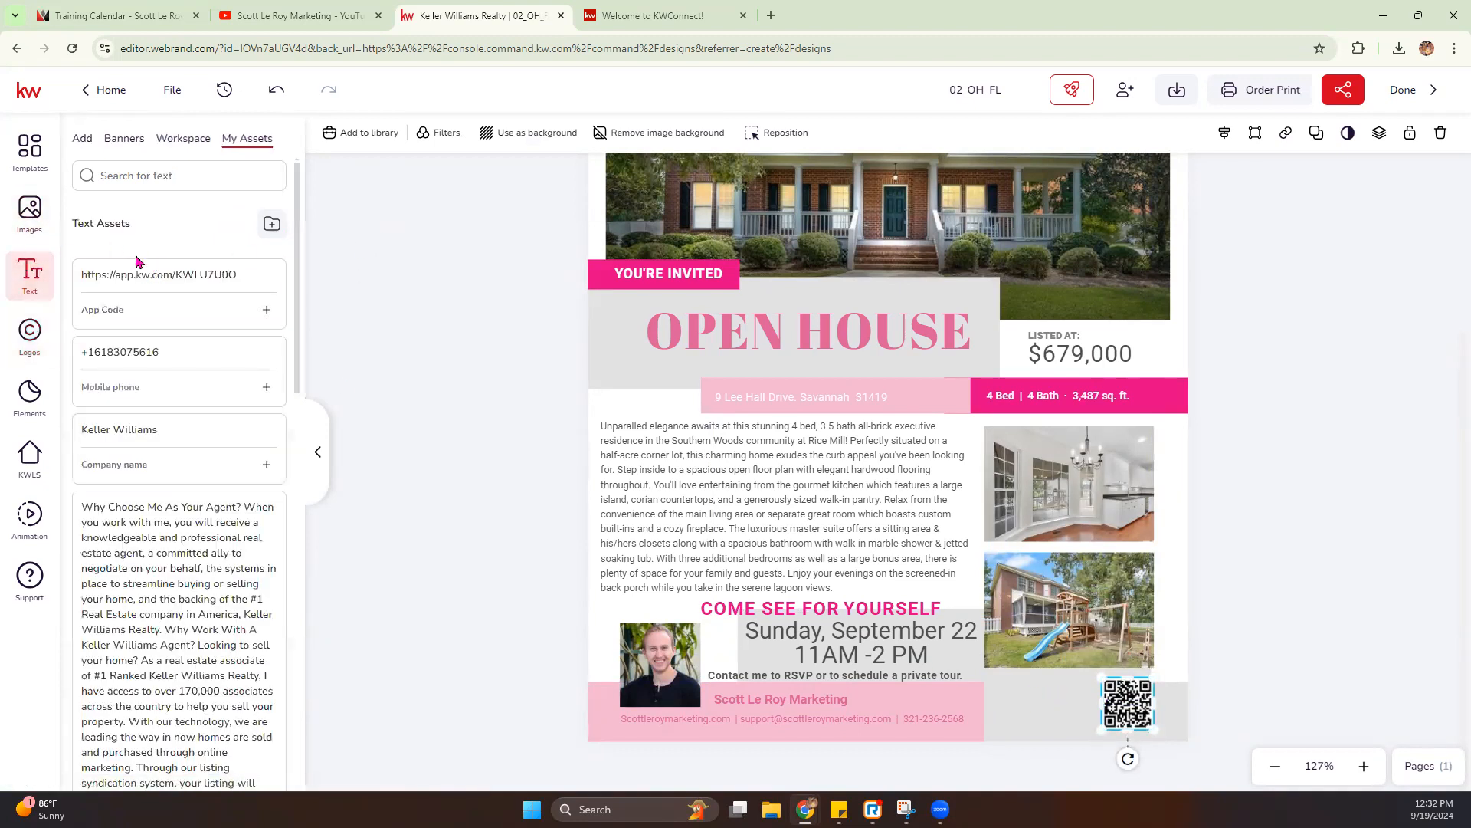
left_click(83, 144)
left_click(158, 322)
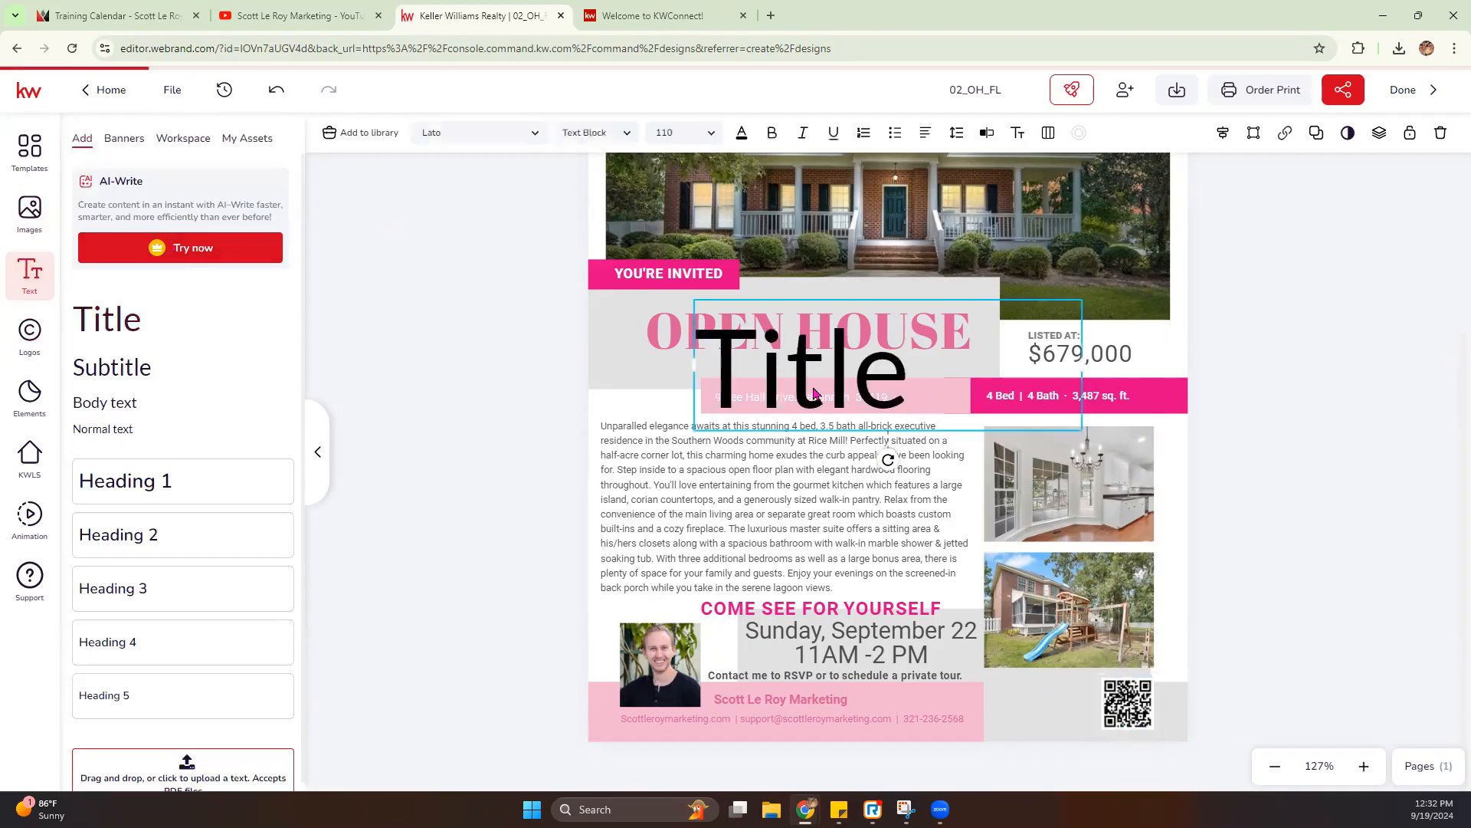
double_click(817, 387)
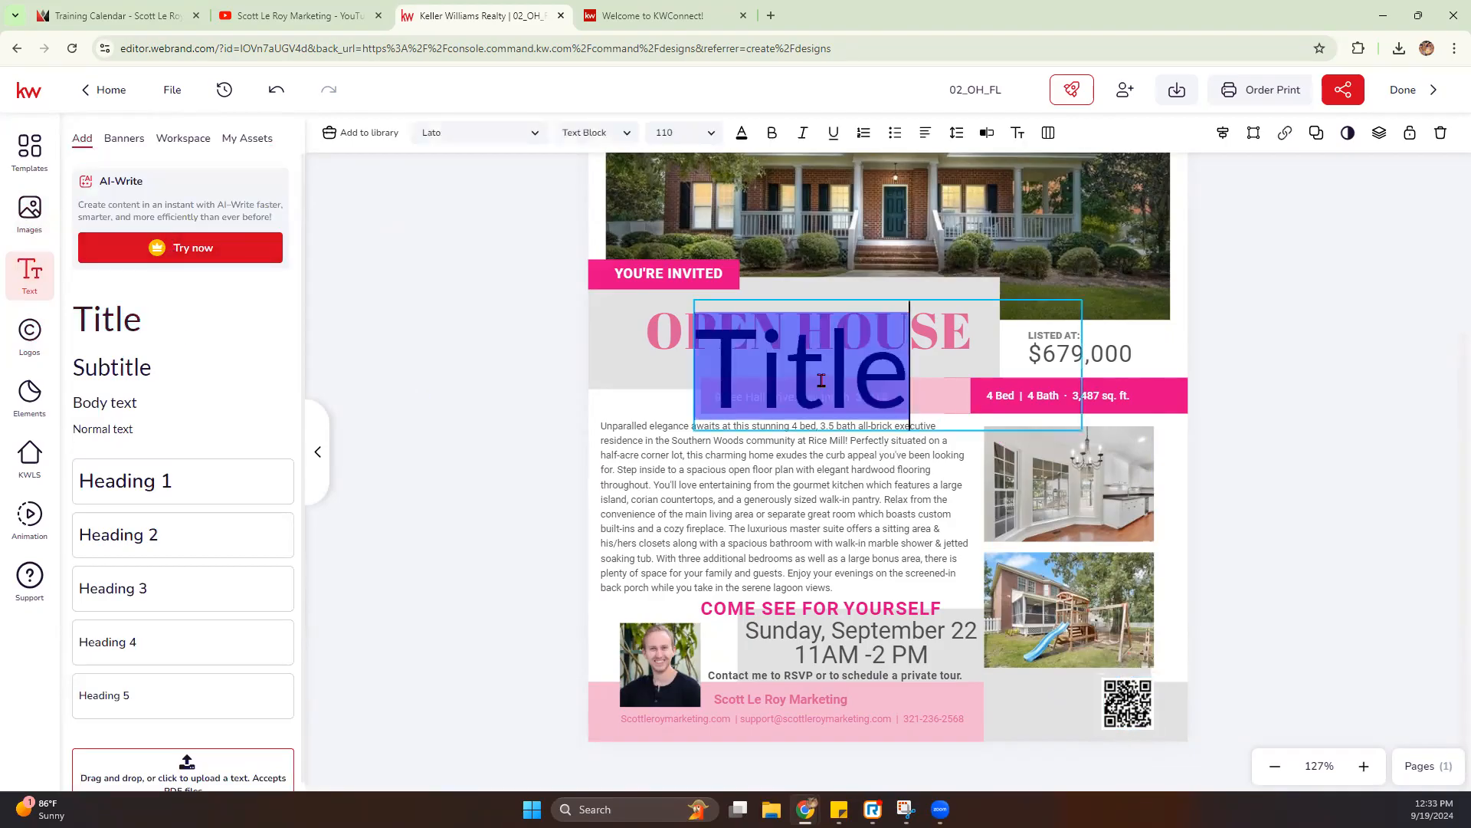
type("Scan me to")
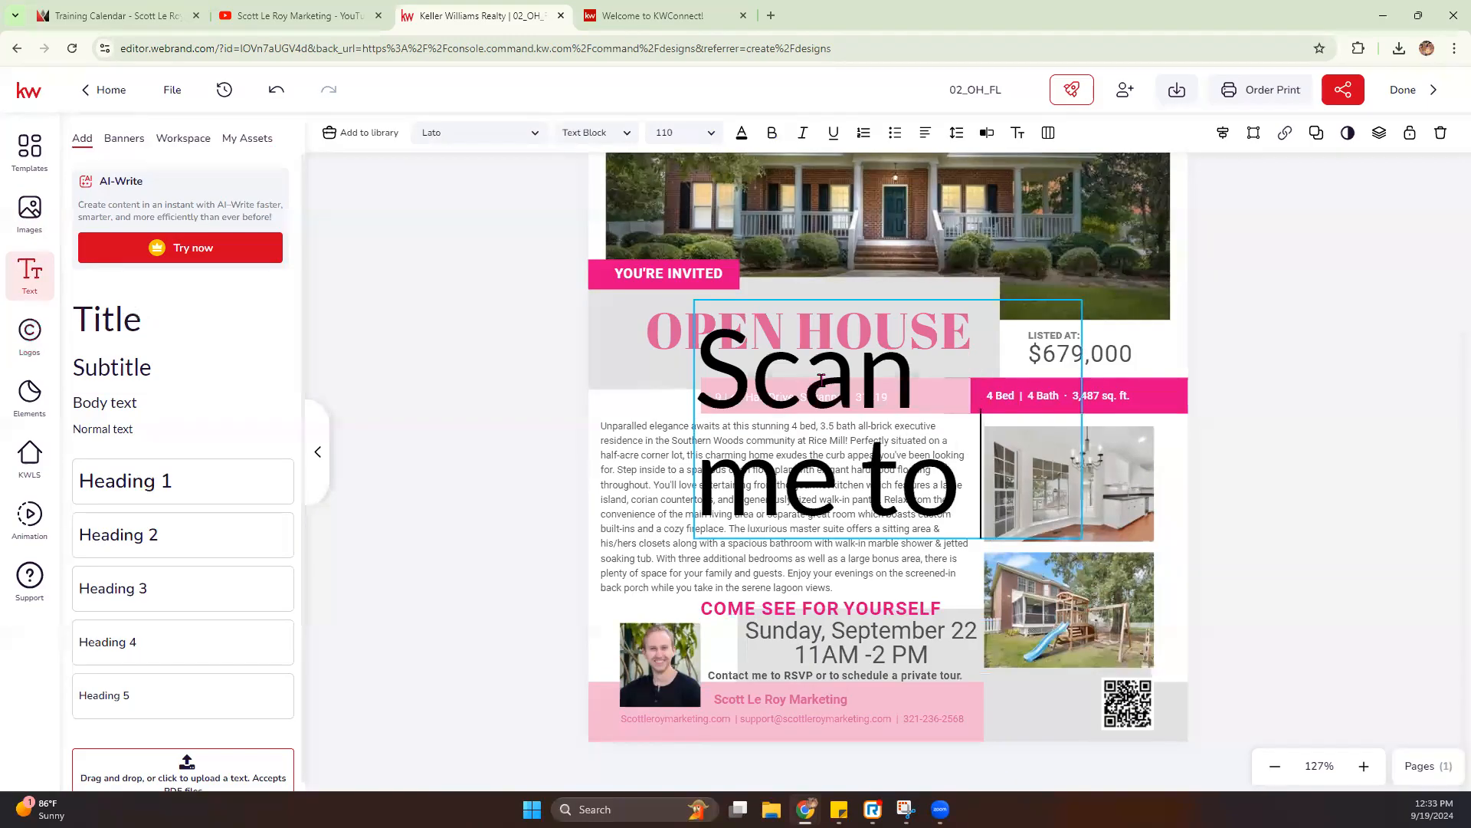
type(" sign in")
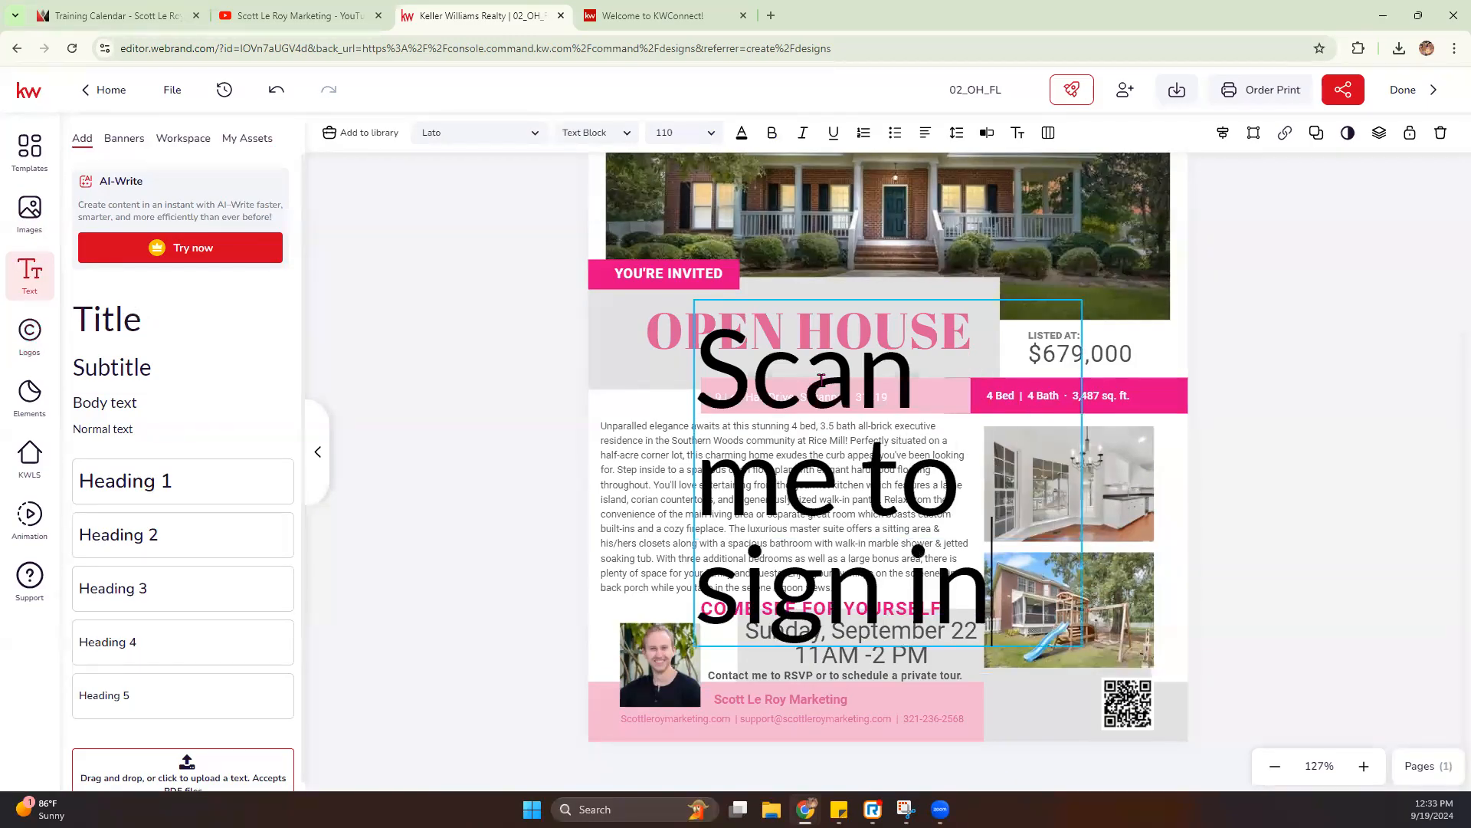
key("Escape")
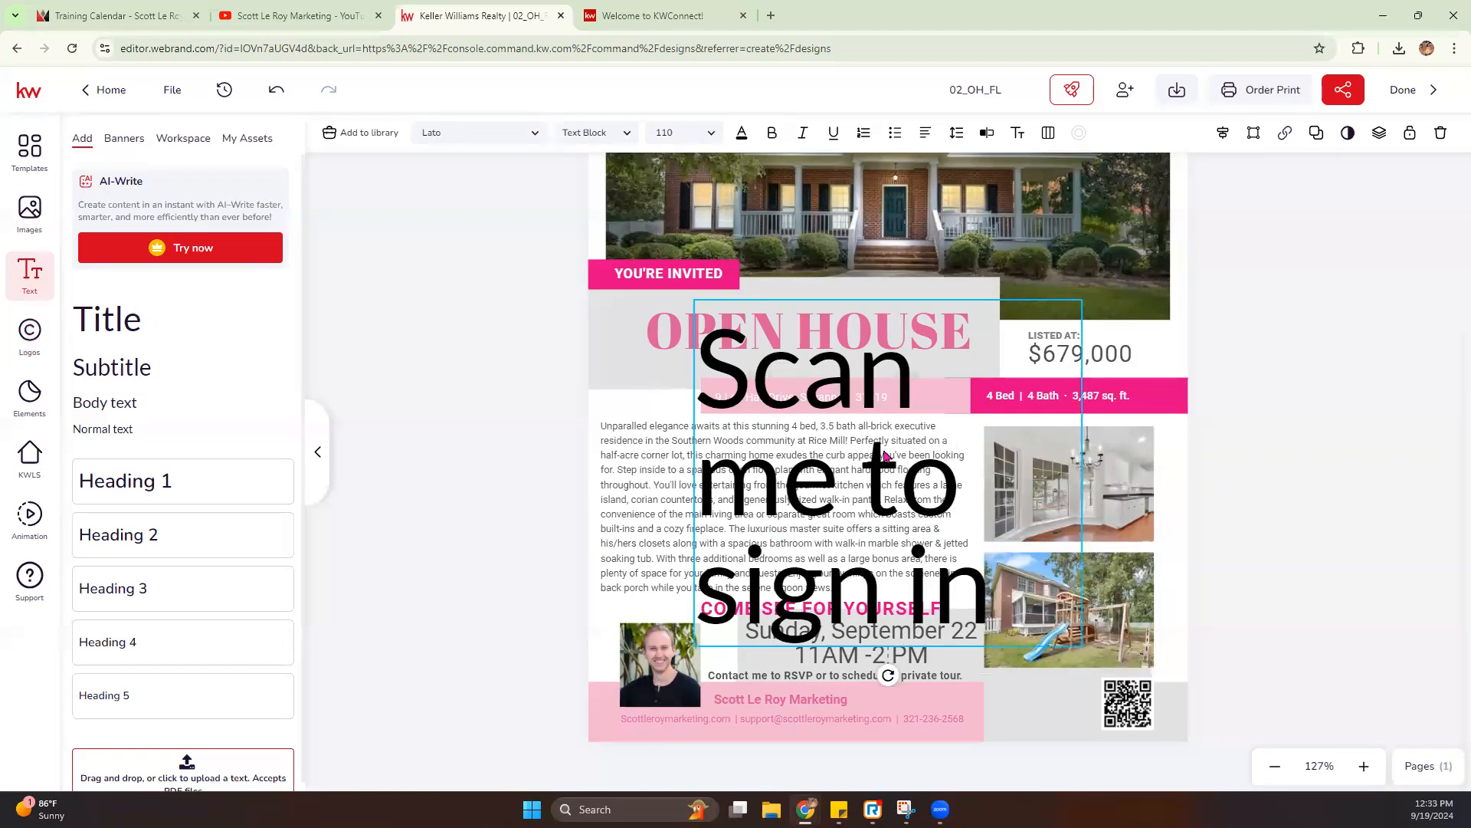
- Set the "Scan me to sign in" text to 10 pt and place it on two lines beside the QR code
left_click(705, 136)
left_click(683, 190)
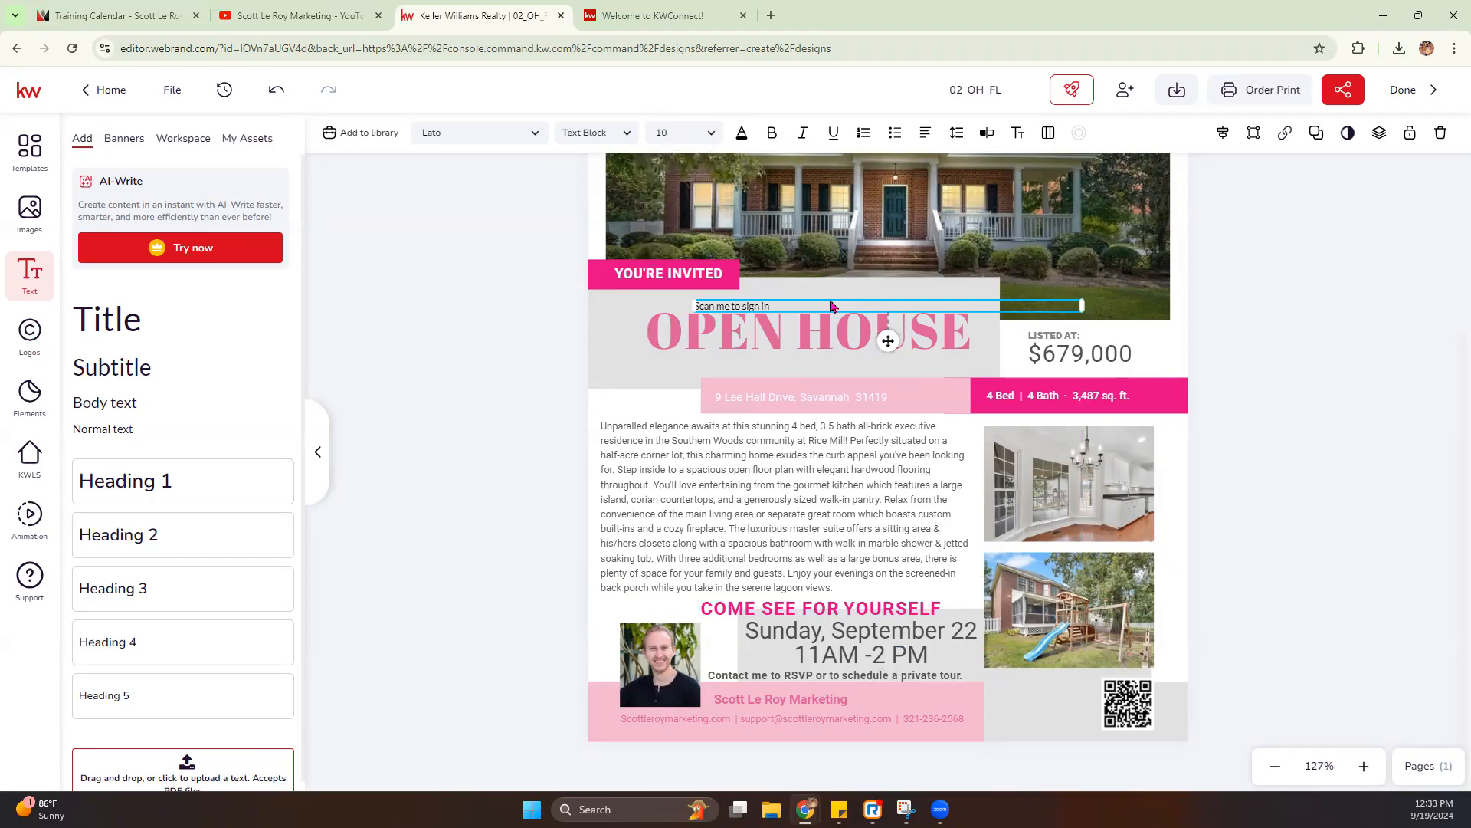
left_click_drag(832, 306, 1062, 613)
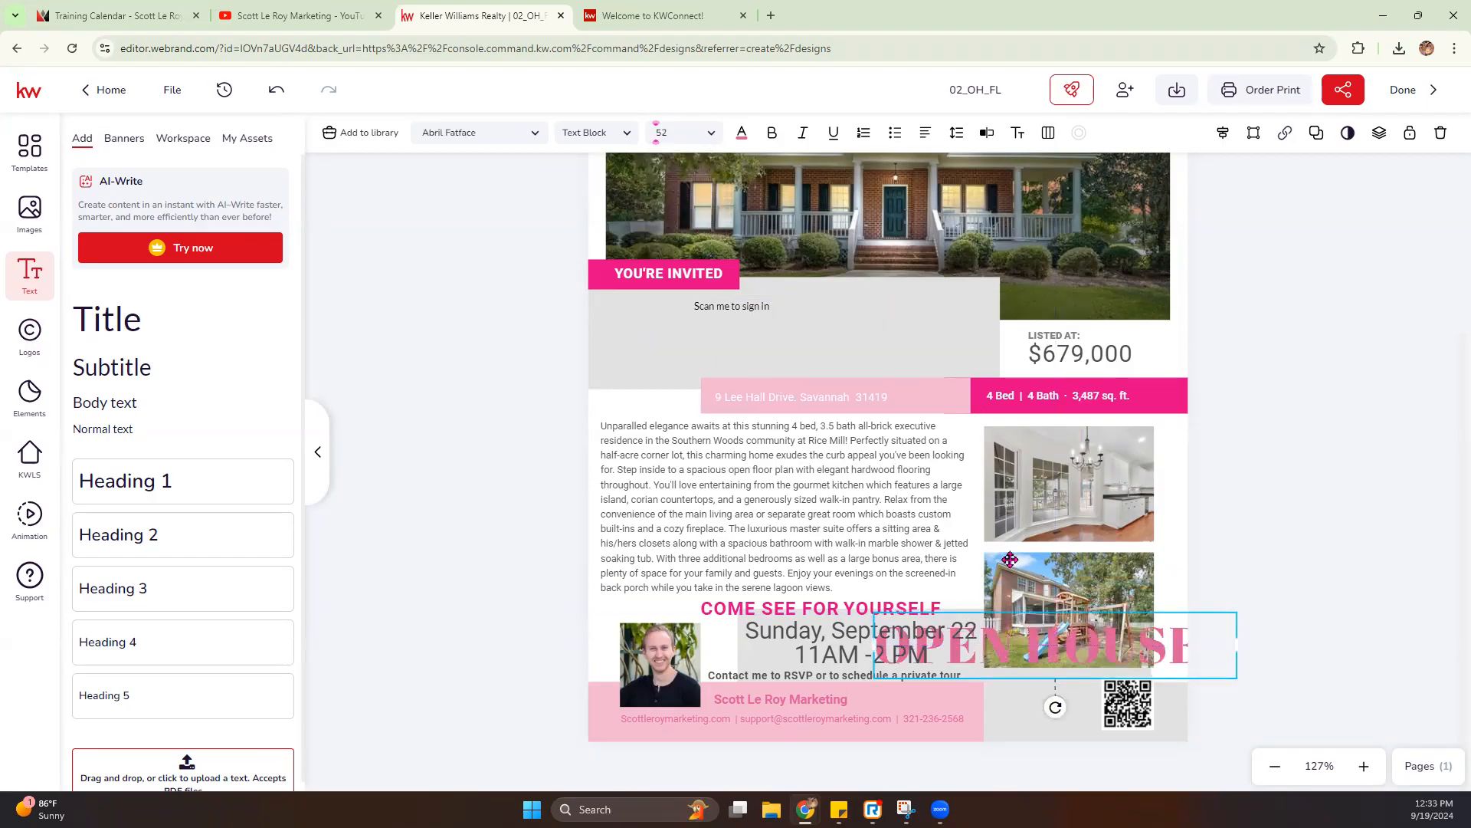
key("ctrl+z")
left_click_drag(733, 310, 1047, 698)
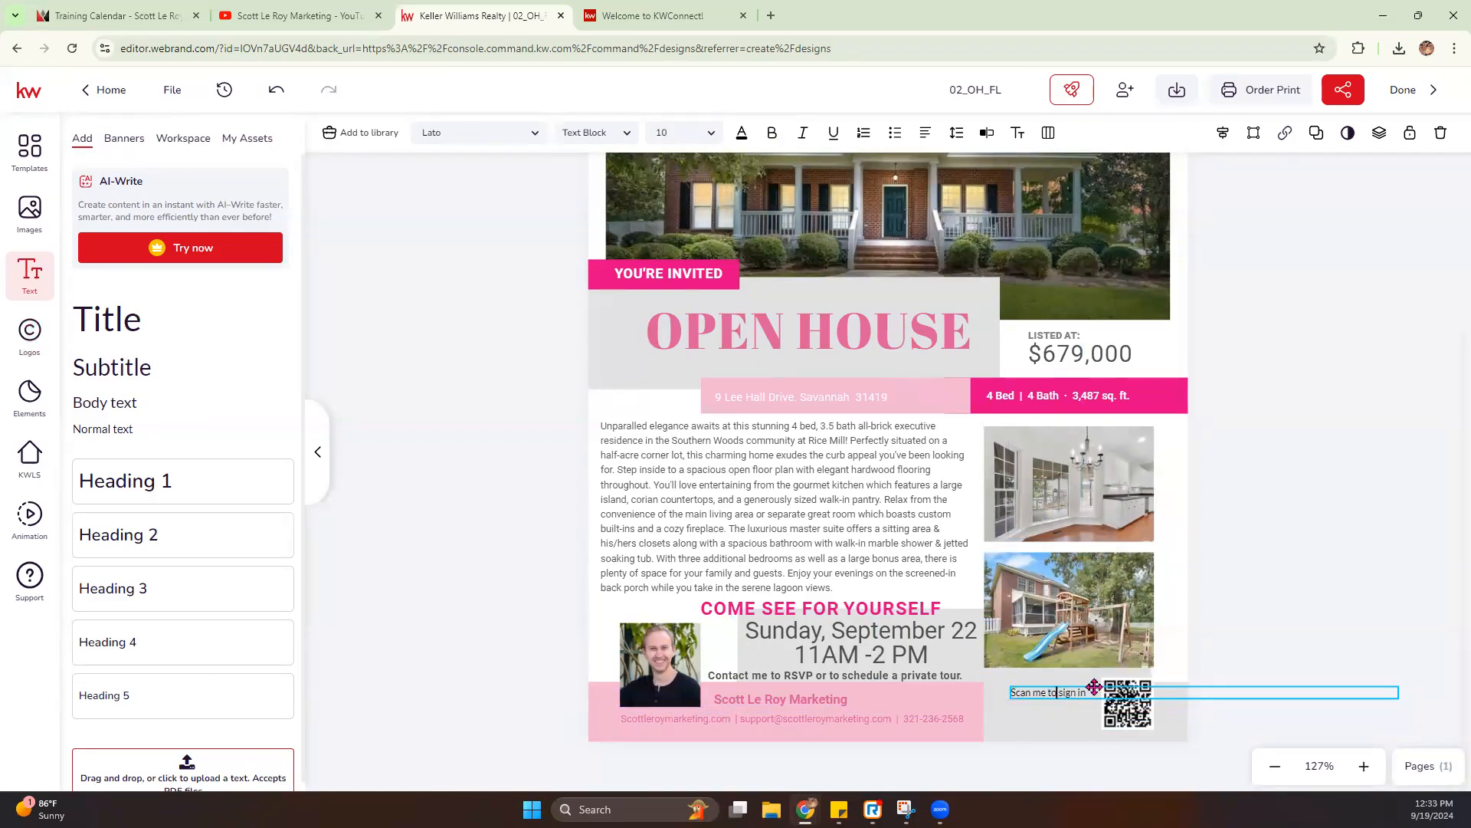
key("Return")
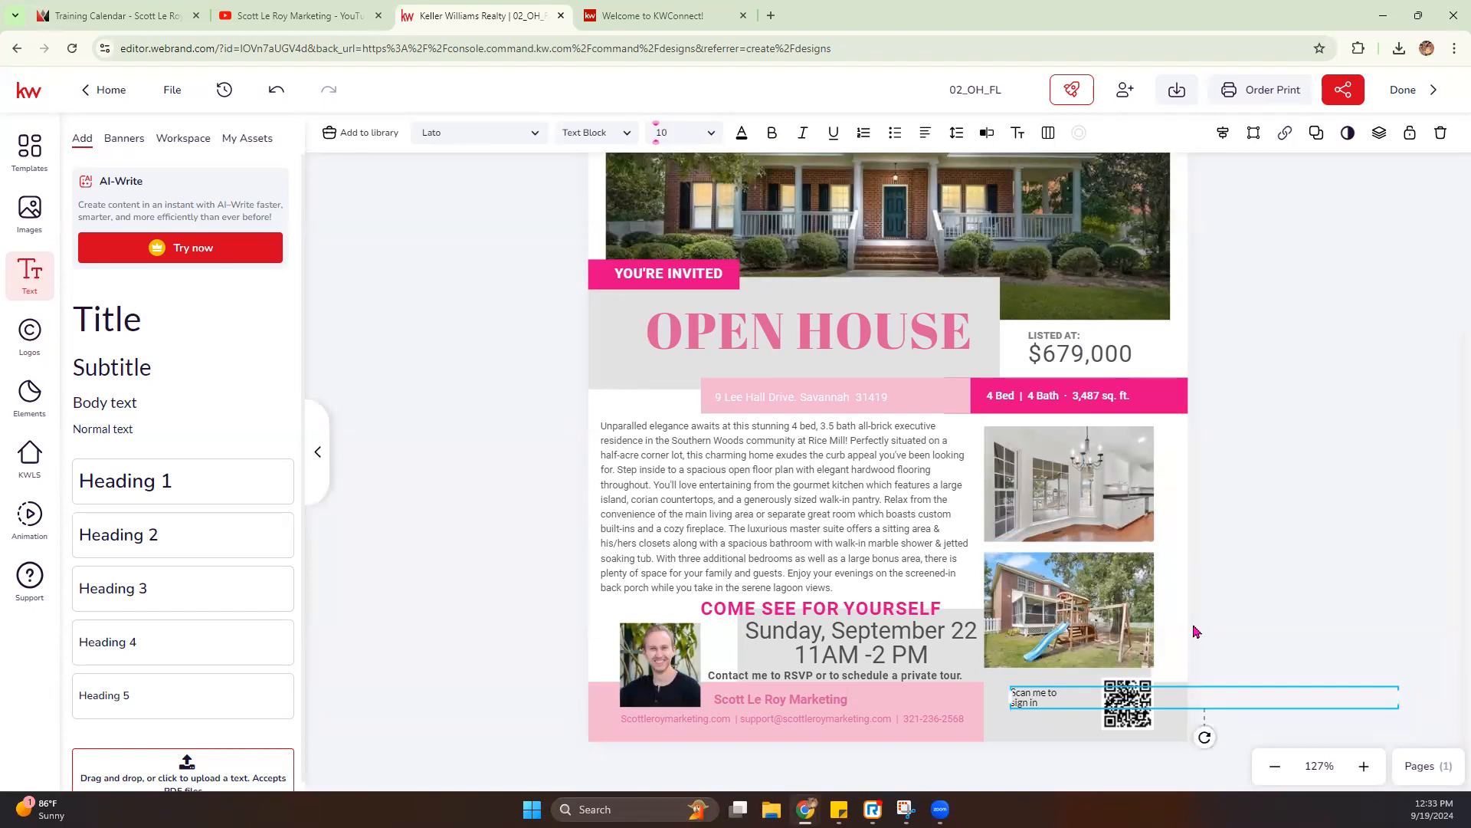
- Enlarge the "Scan me to sign in" text to 20 pt and shift it slightly up and left, clear of the QR code
left_click(1074, 700)
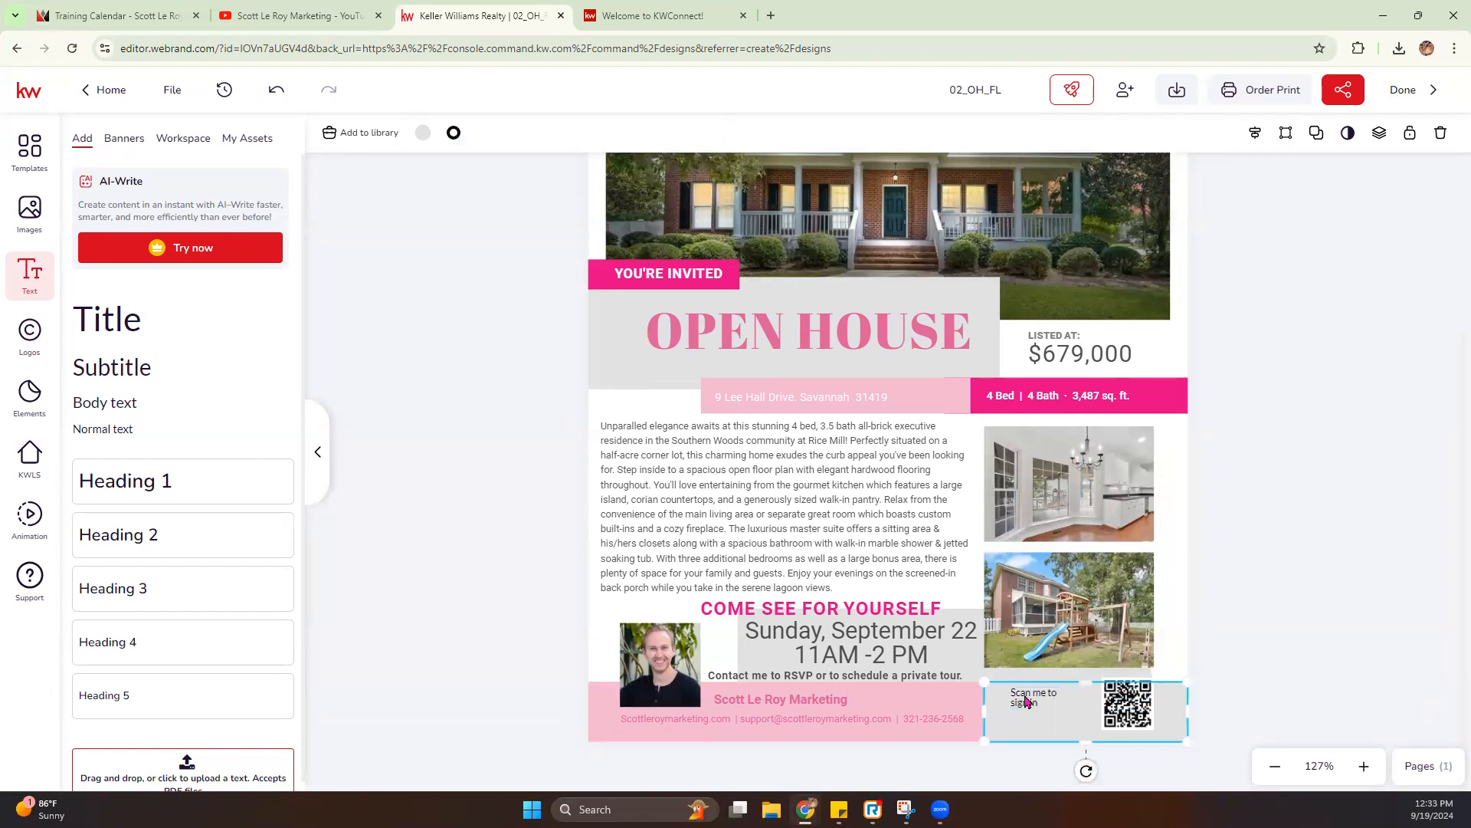
double_click(1027, 701)
left_click(706, 134)
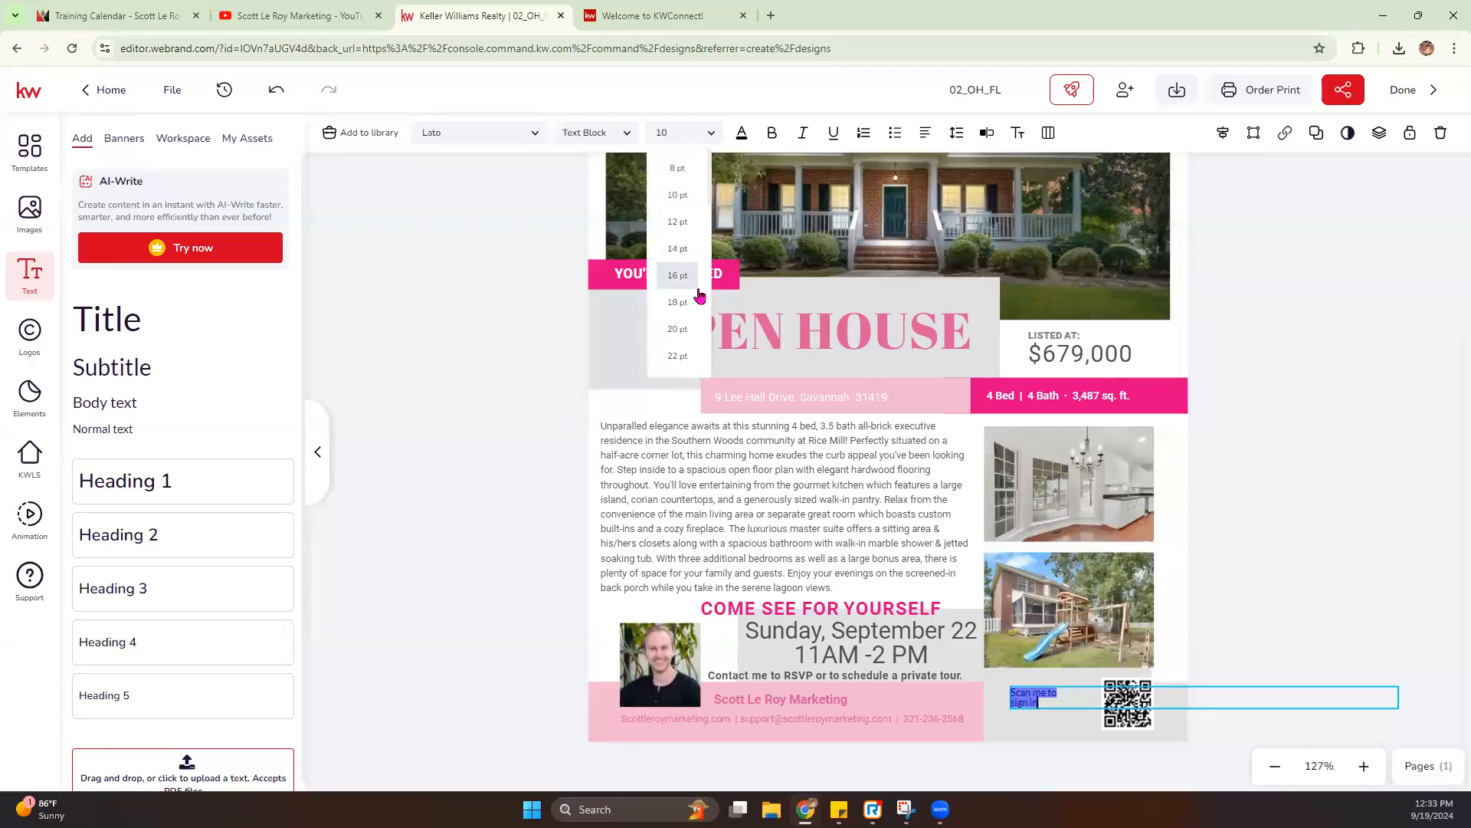
left_click(688, 331)
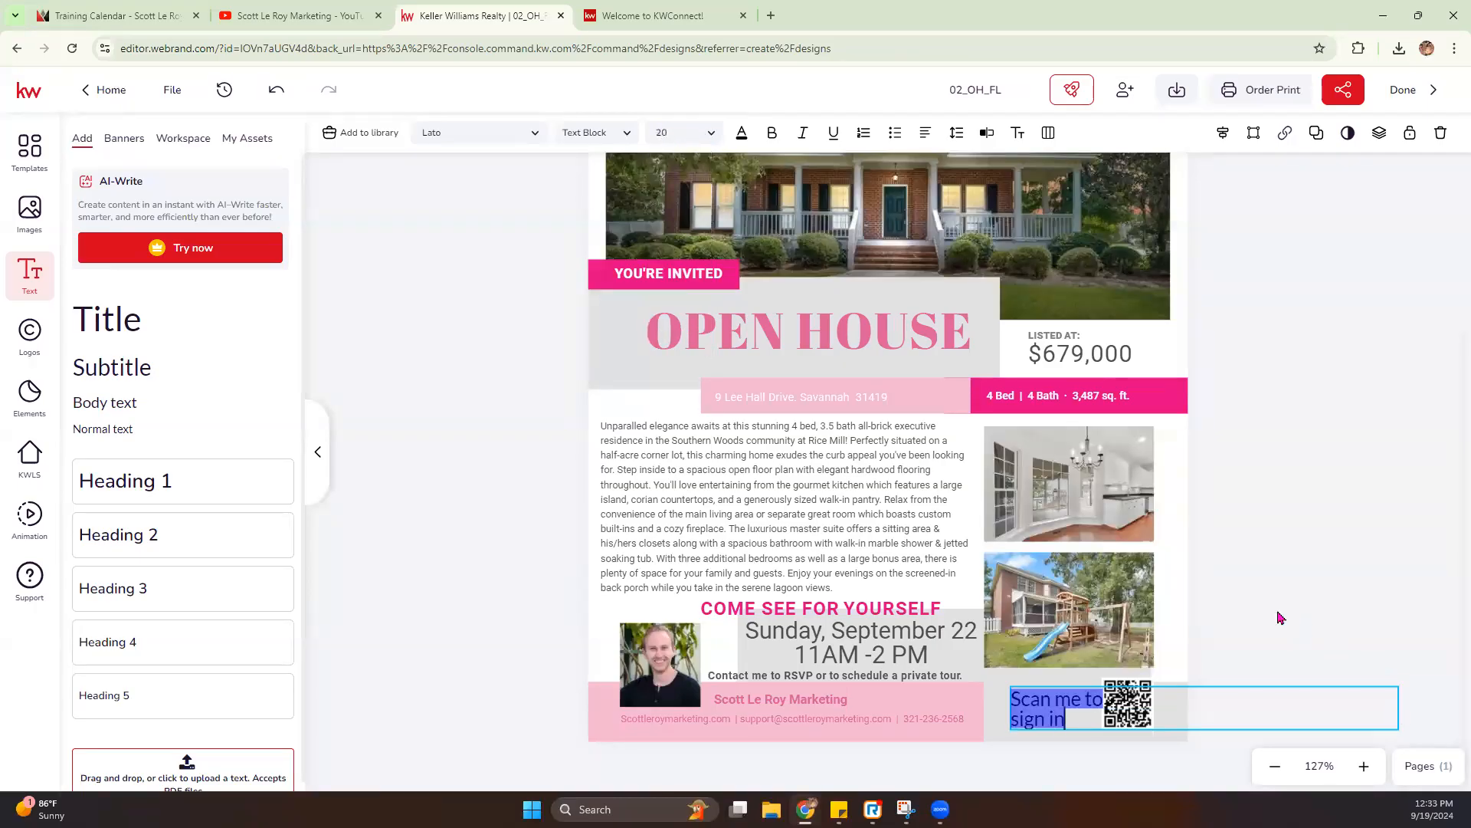
left_click(1082, 706)
left_click_drag(1070, 705, 1062, 700)
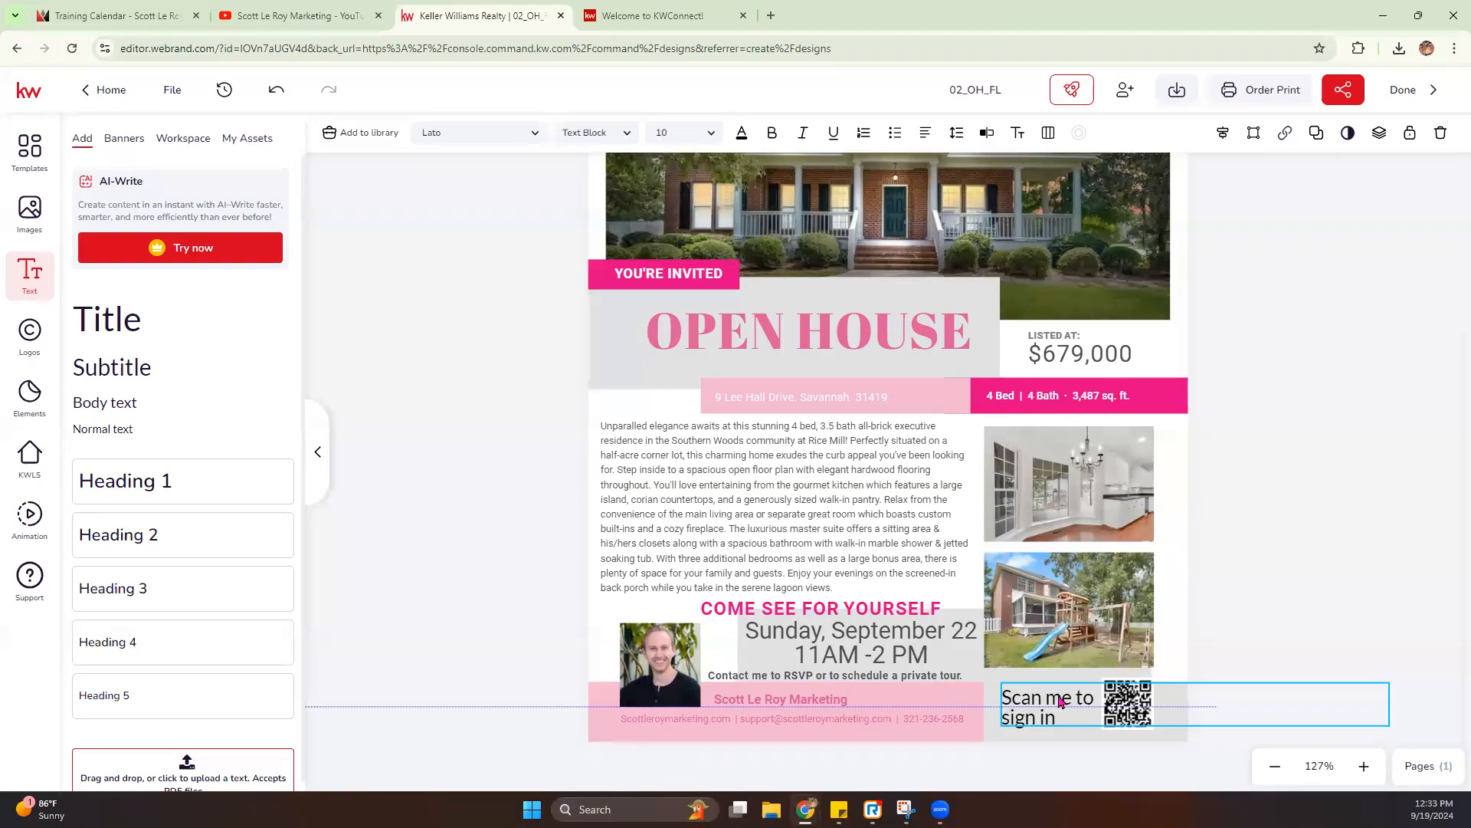
left_click(1211, 578)
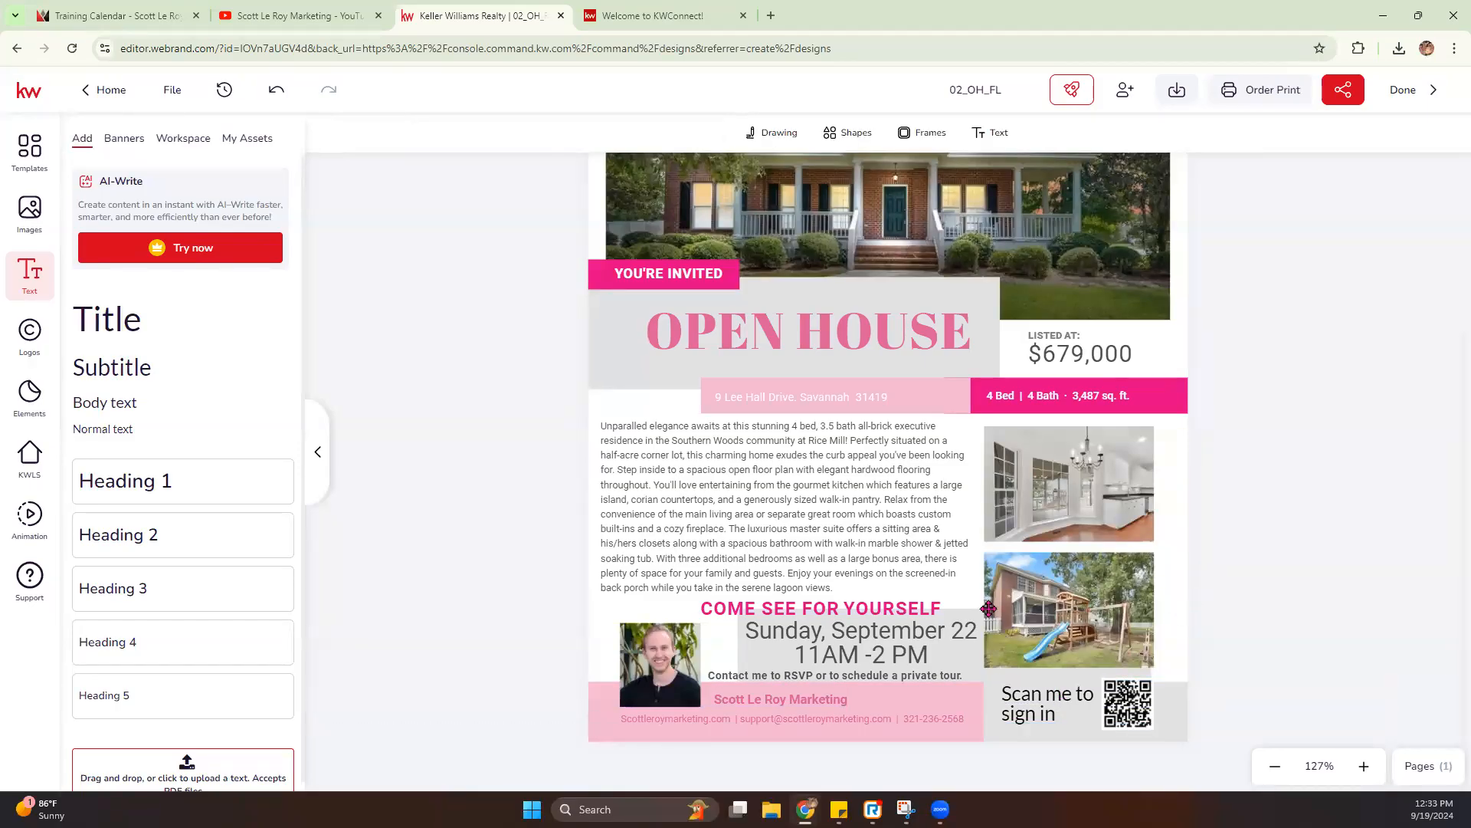
- Look at the PDF for Printing options in the flier's download settings
scroll(948, 568, "up", 1)
scroll(948, 569, "up", 3)
scroll(949, 569, "down", 3)
left_click(1180, 92)
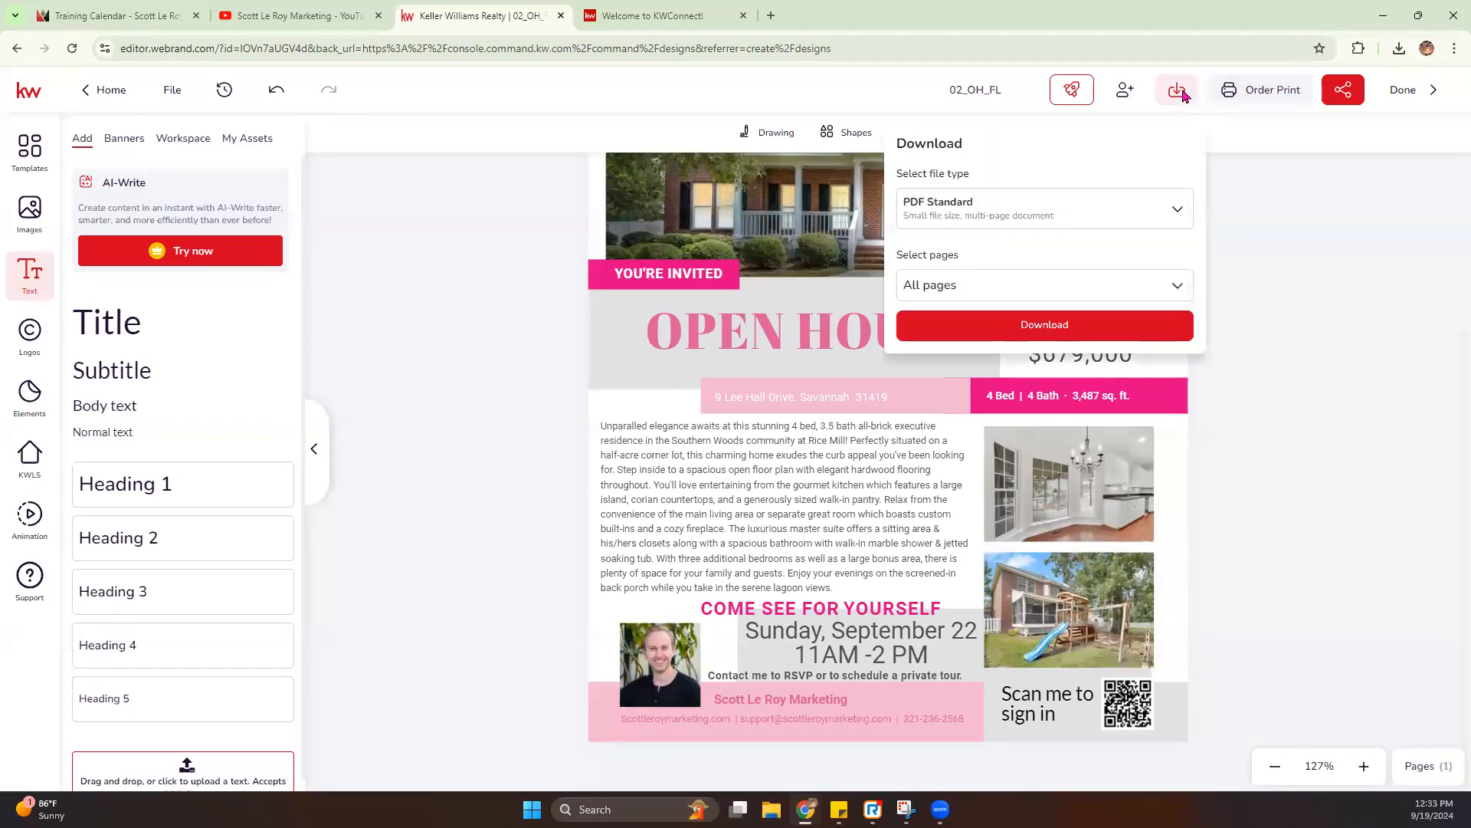
left_click(974, 215)
left_click(960, 391)
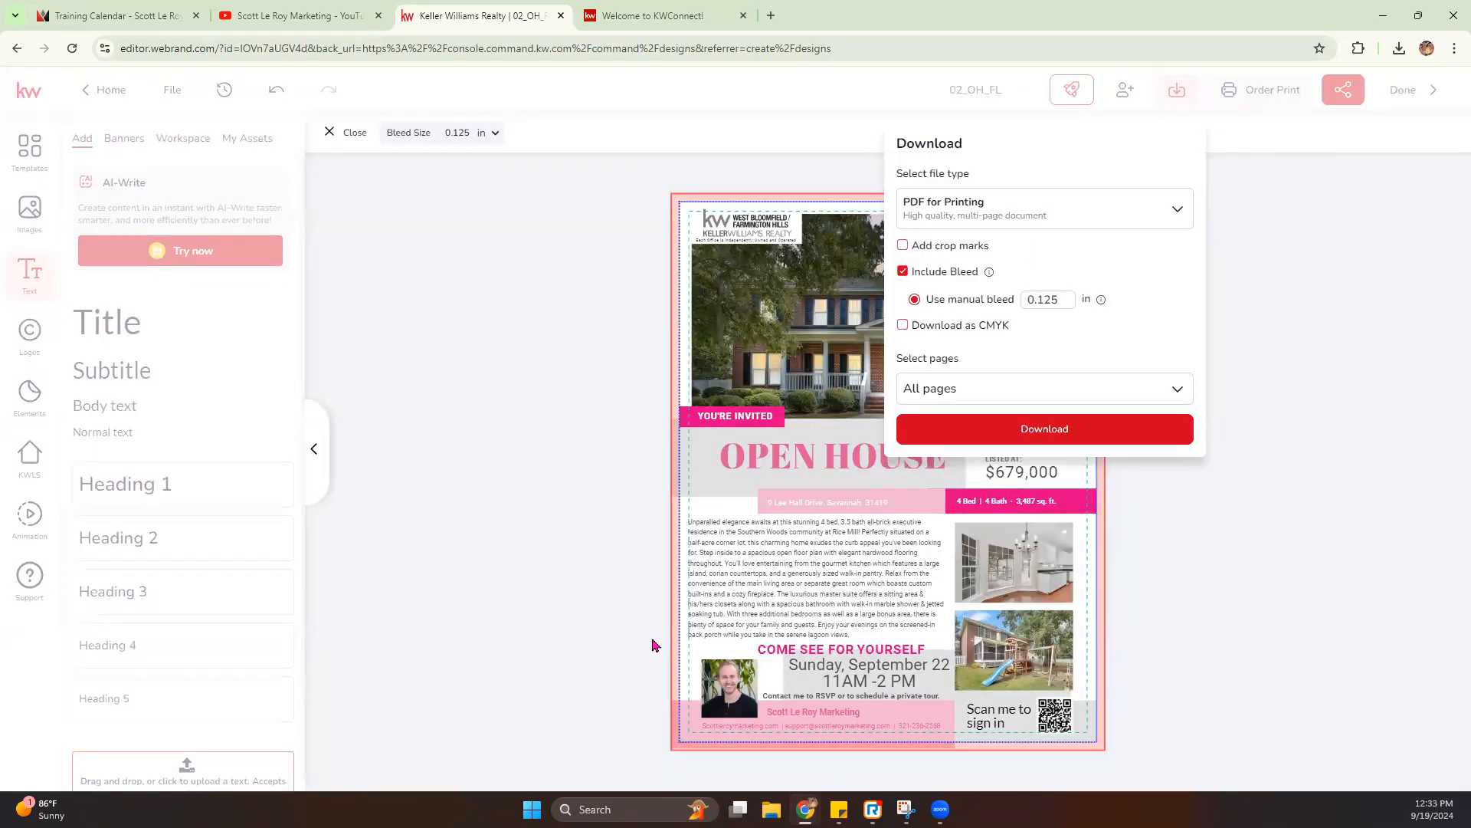
- Set the download file type to PDF Standard and download all pages of the flier
left_click(964, 215)
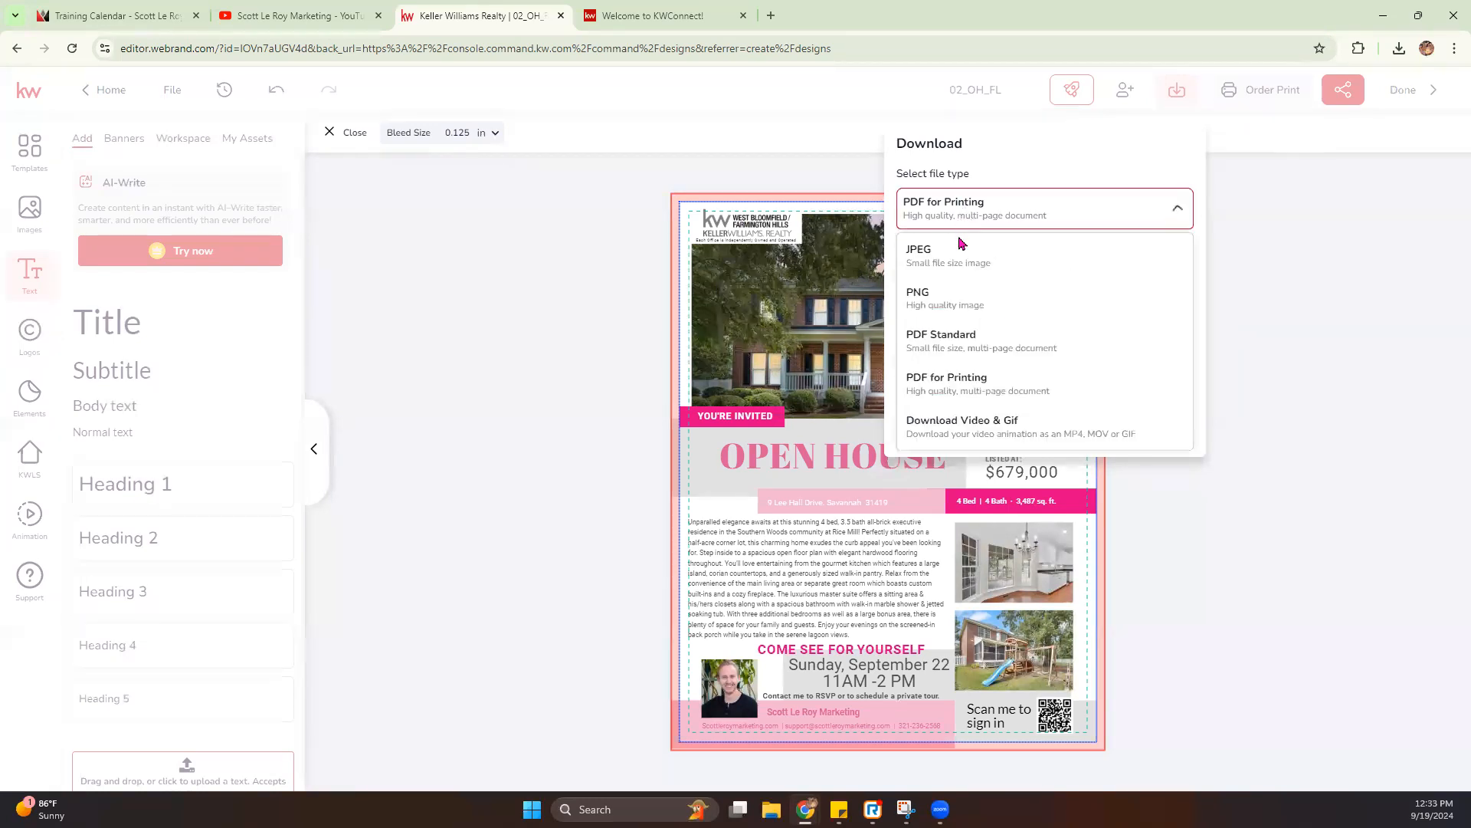
left_click(950, 342)
left_click(990, 289)
left_click(990, 290)
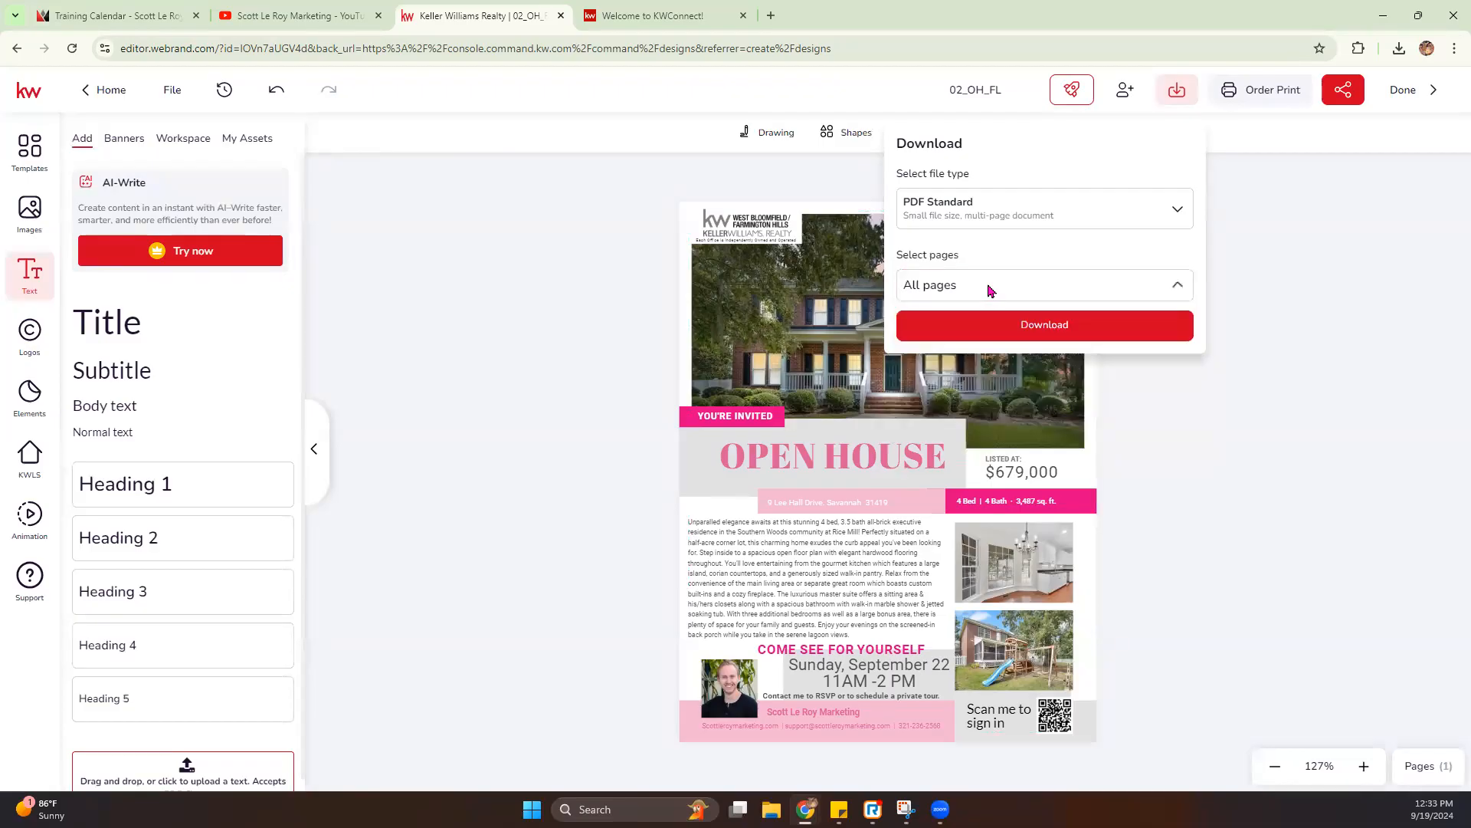
left_click(1024, 339)
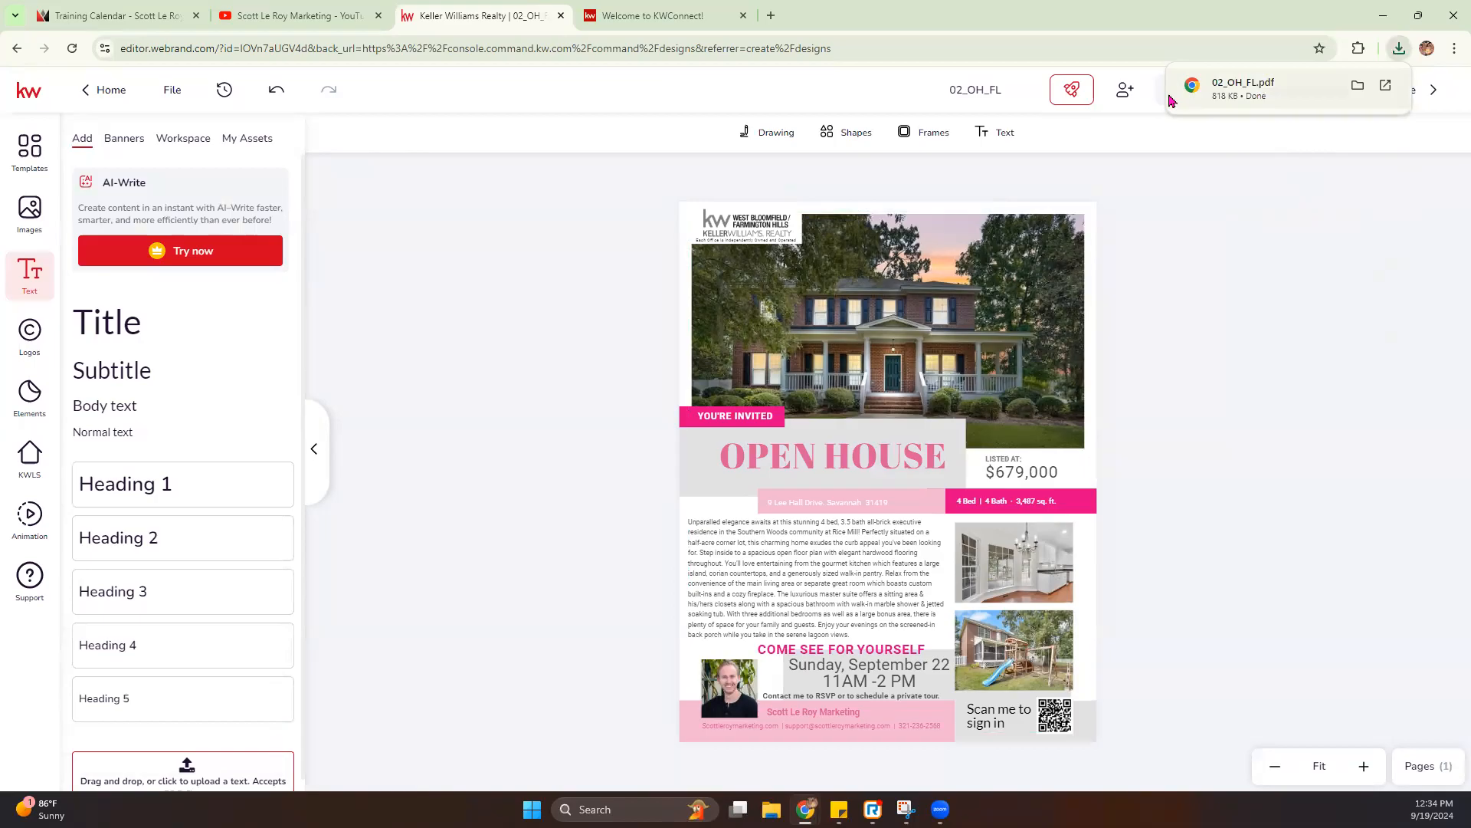
- Look through the other file types offered for downloading the flier, and close the download settings
left_click(1162, 105)
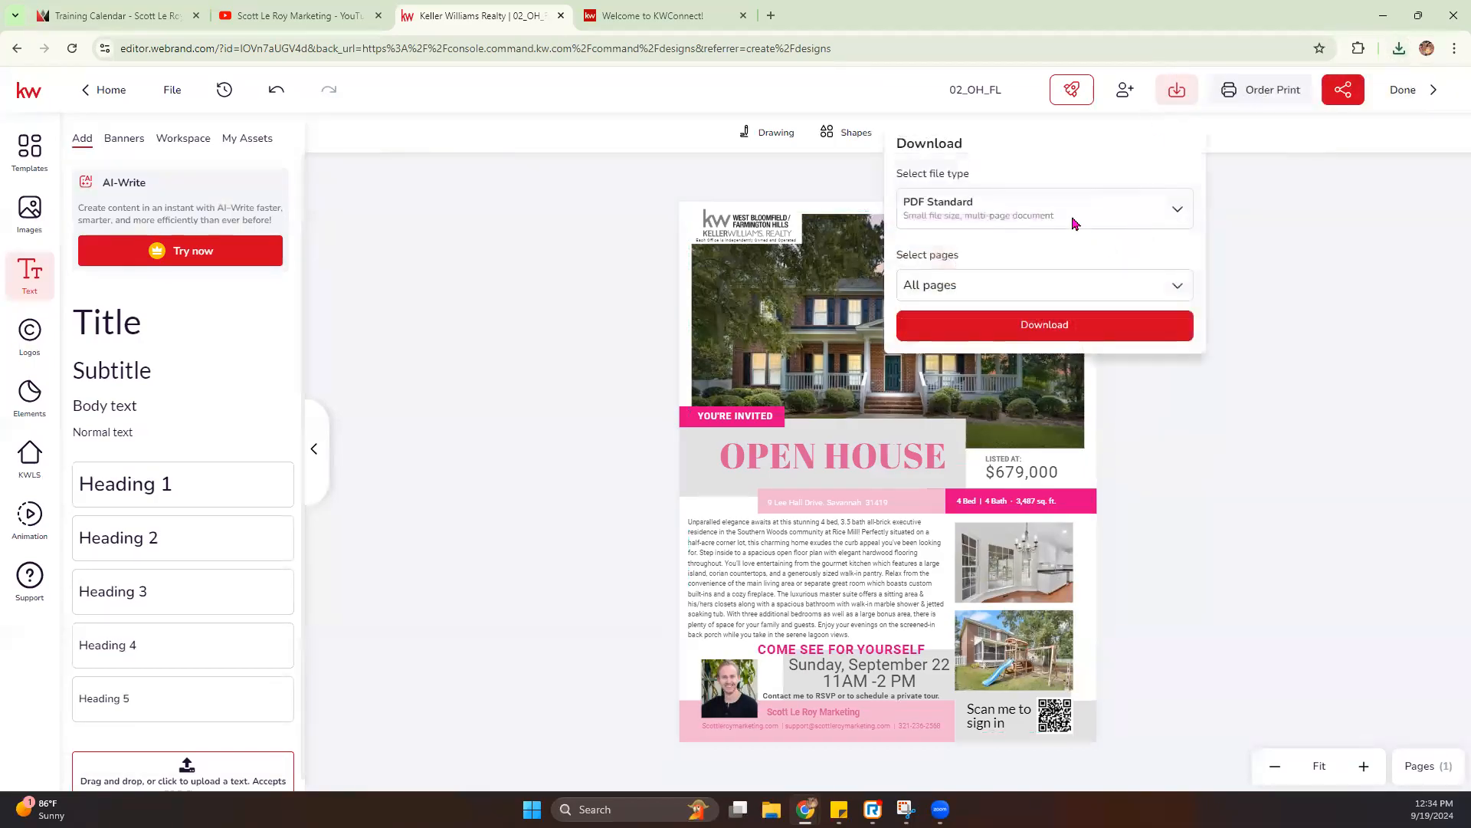
left_click(1073, 216)
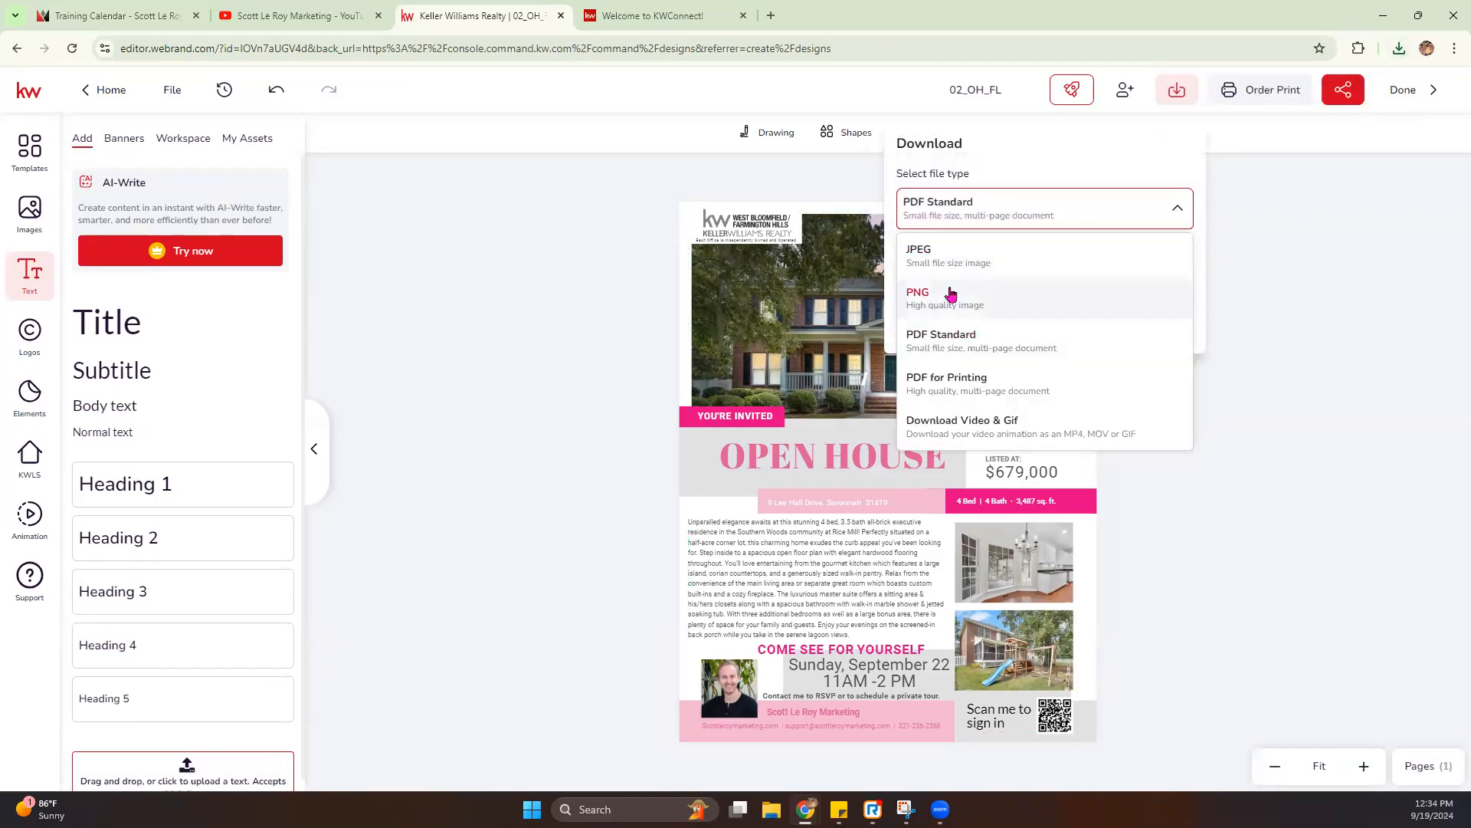
left_click(1292, 258)
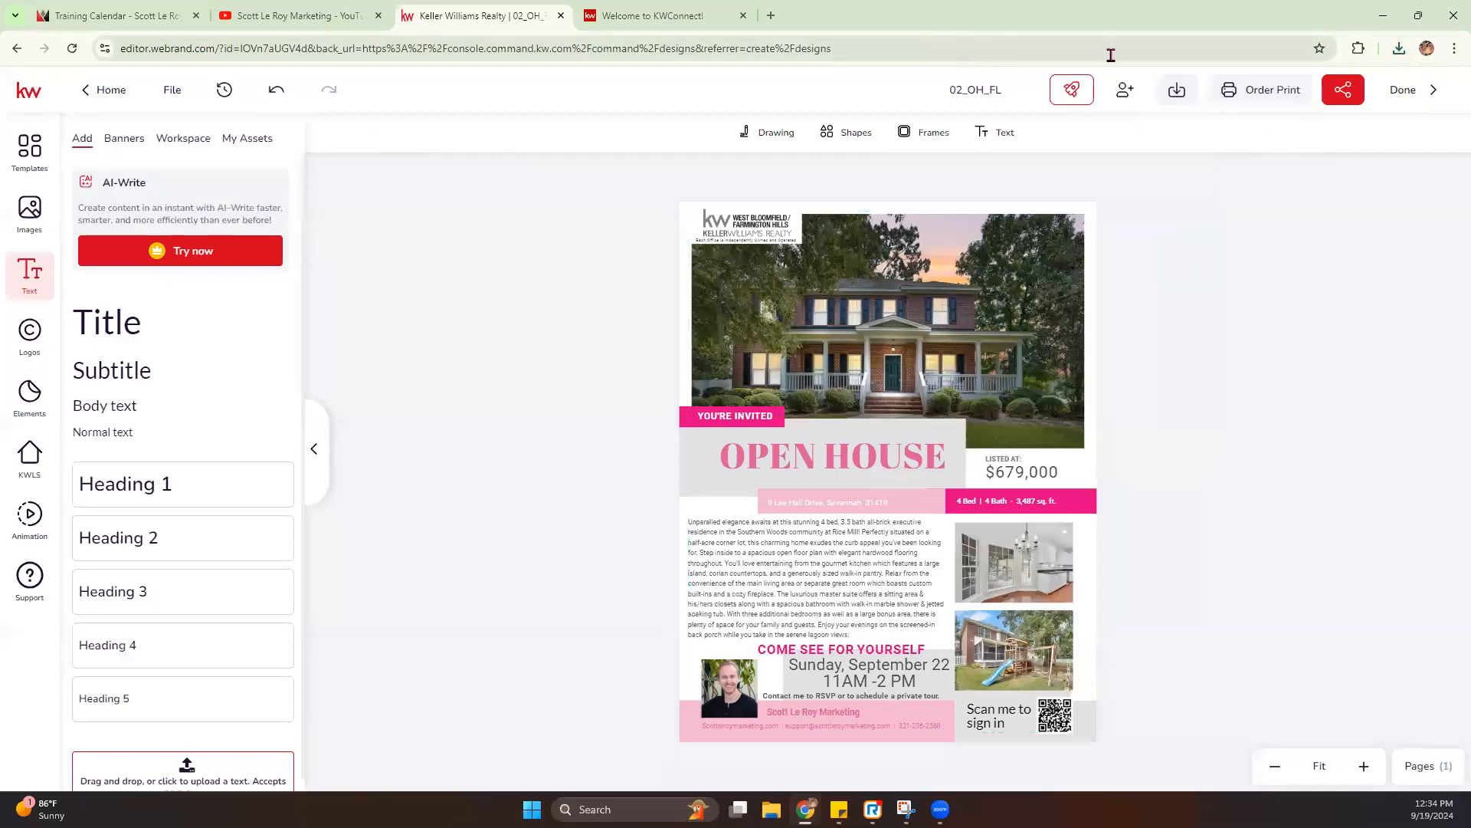
- Open the downloaded 02_OH_FL.pdf and review the whole flier page
left_click(1399, 49)
left_click(1219, 115)
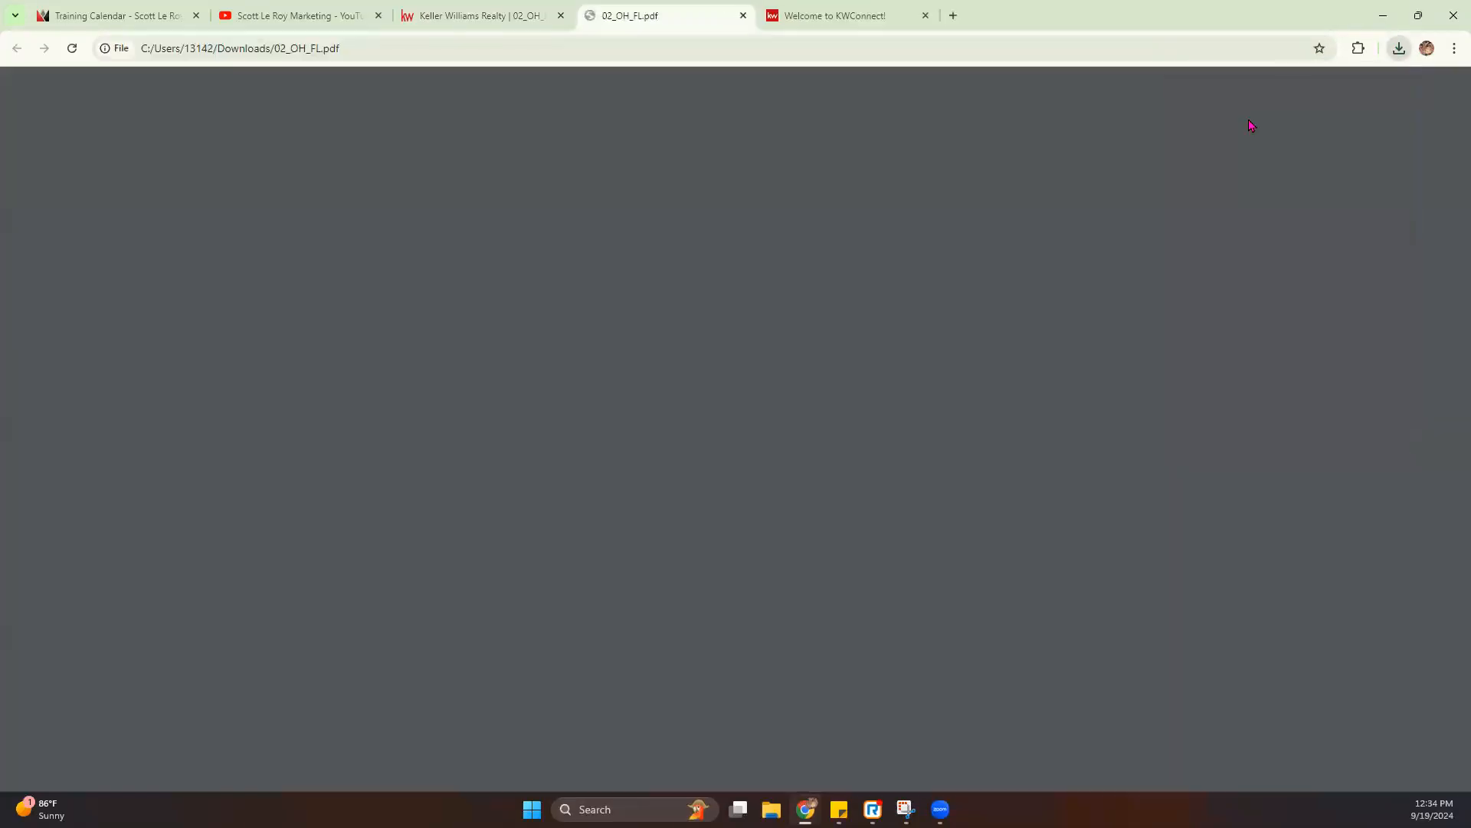
scroll(901, 305, "down", 3)
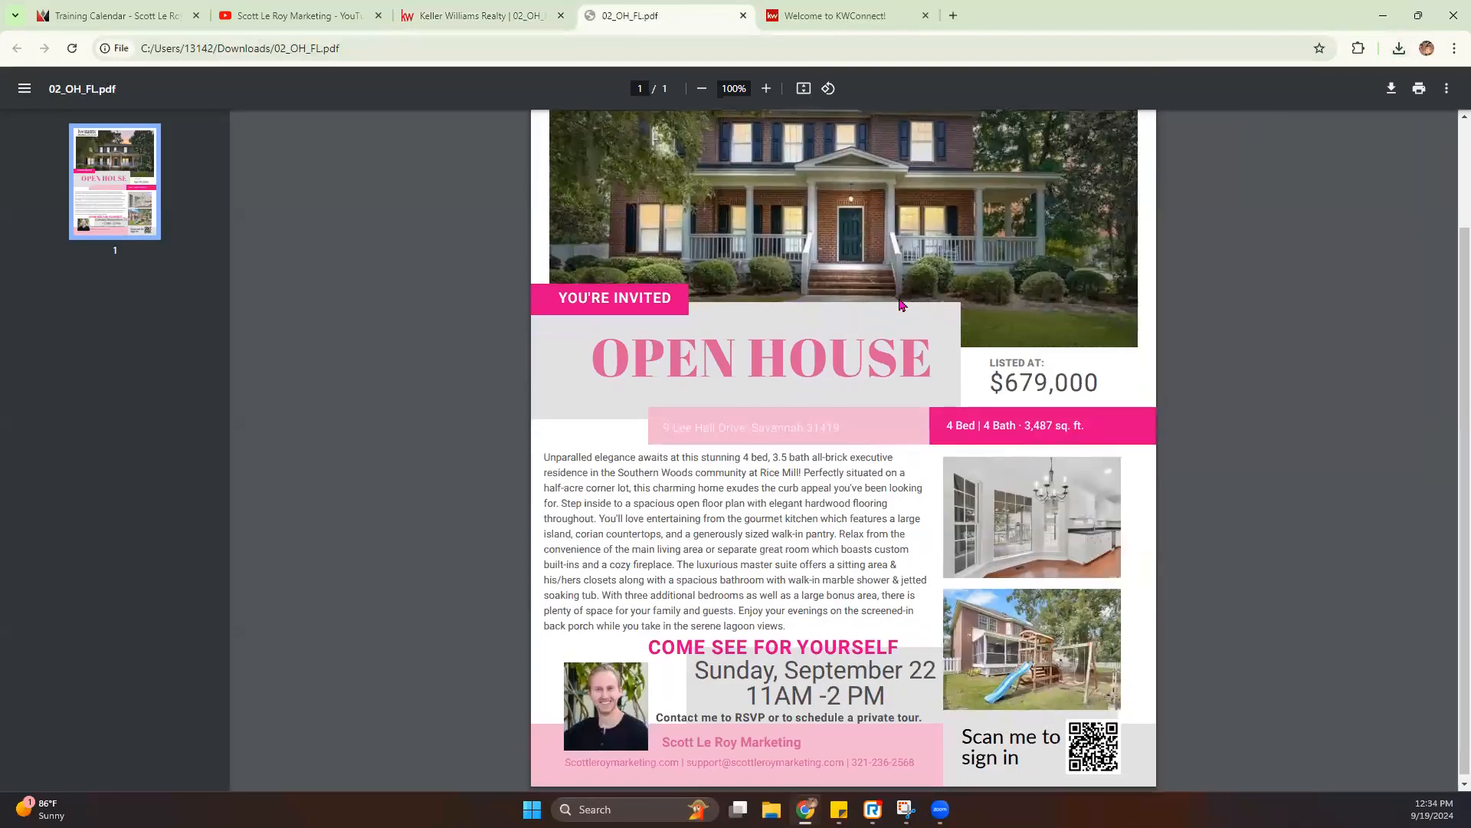
scroll(903, 292, "up", 3)
scroll(905, 288, "down", 2)
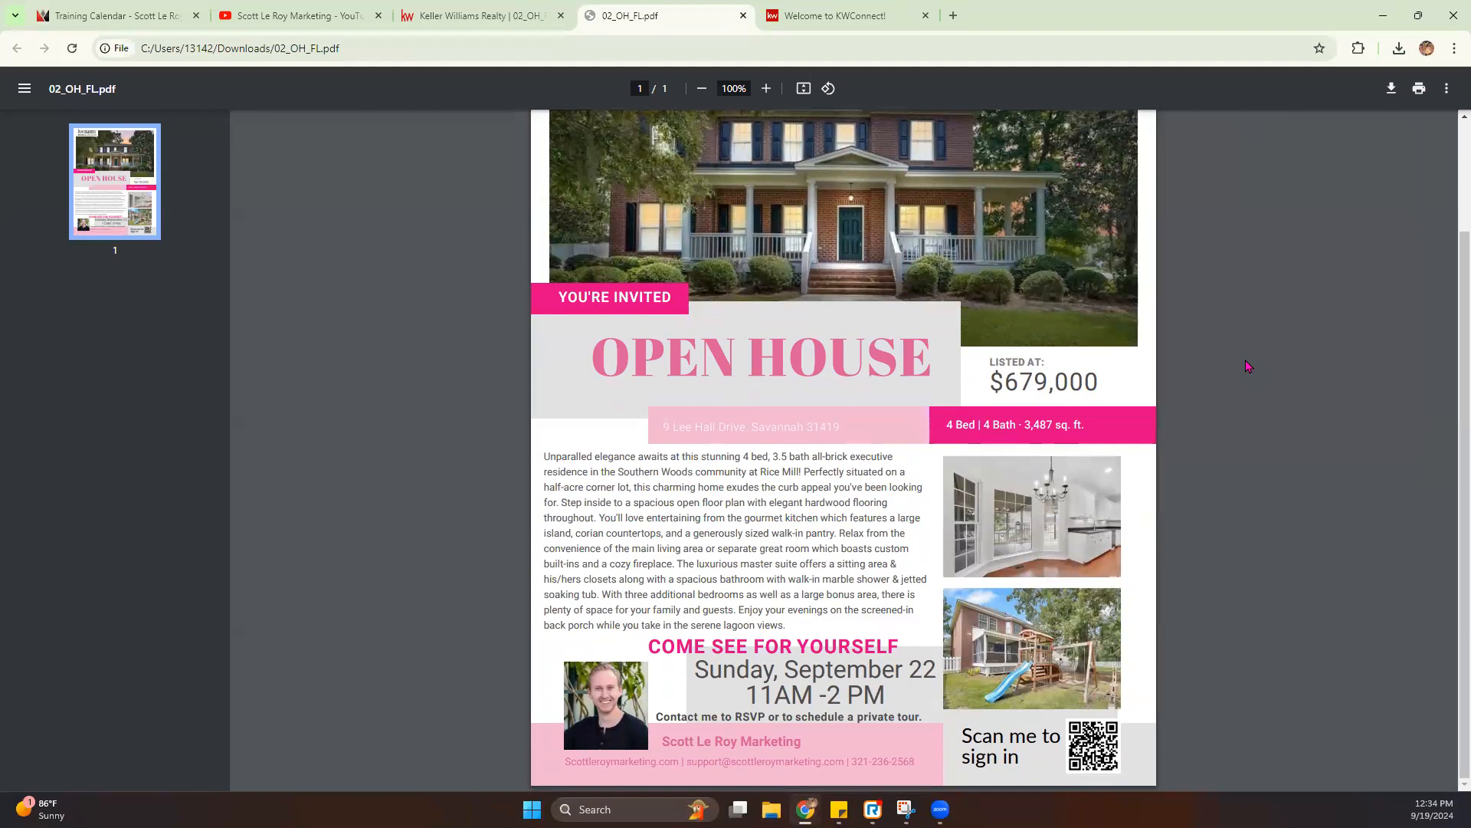
scroll(883, 482, "up", 2)
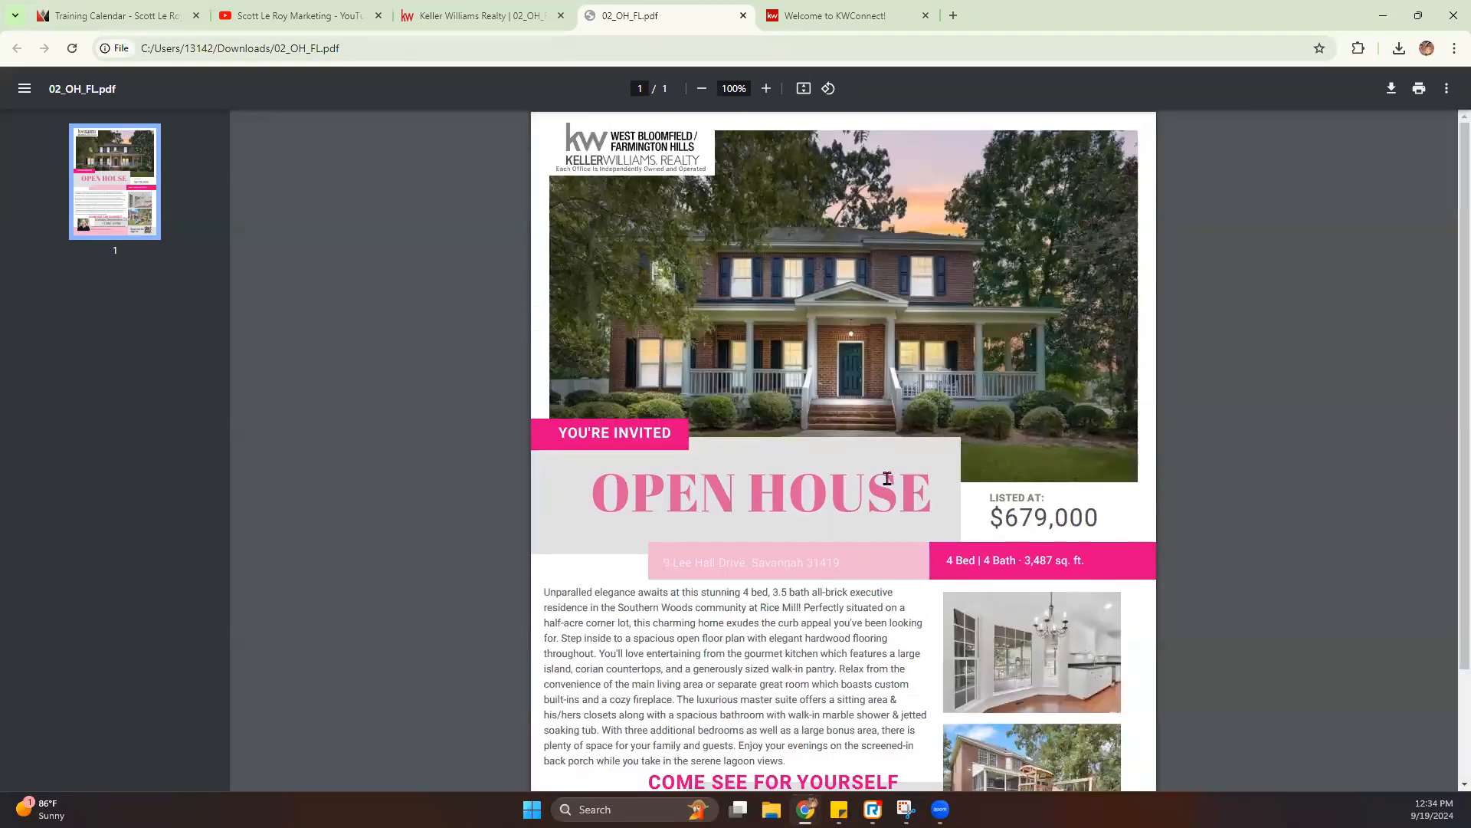
scroll(850, 469, "down", 2)
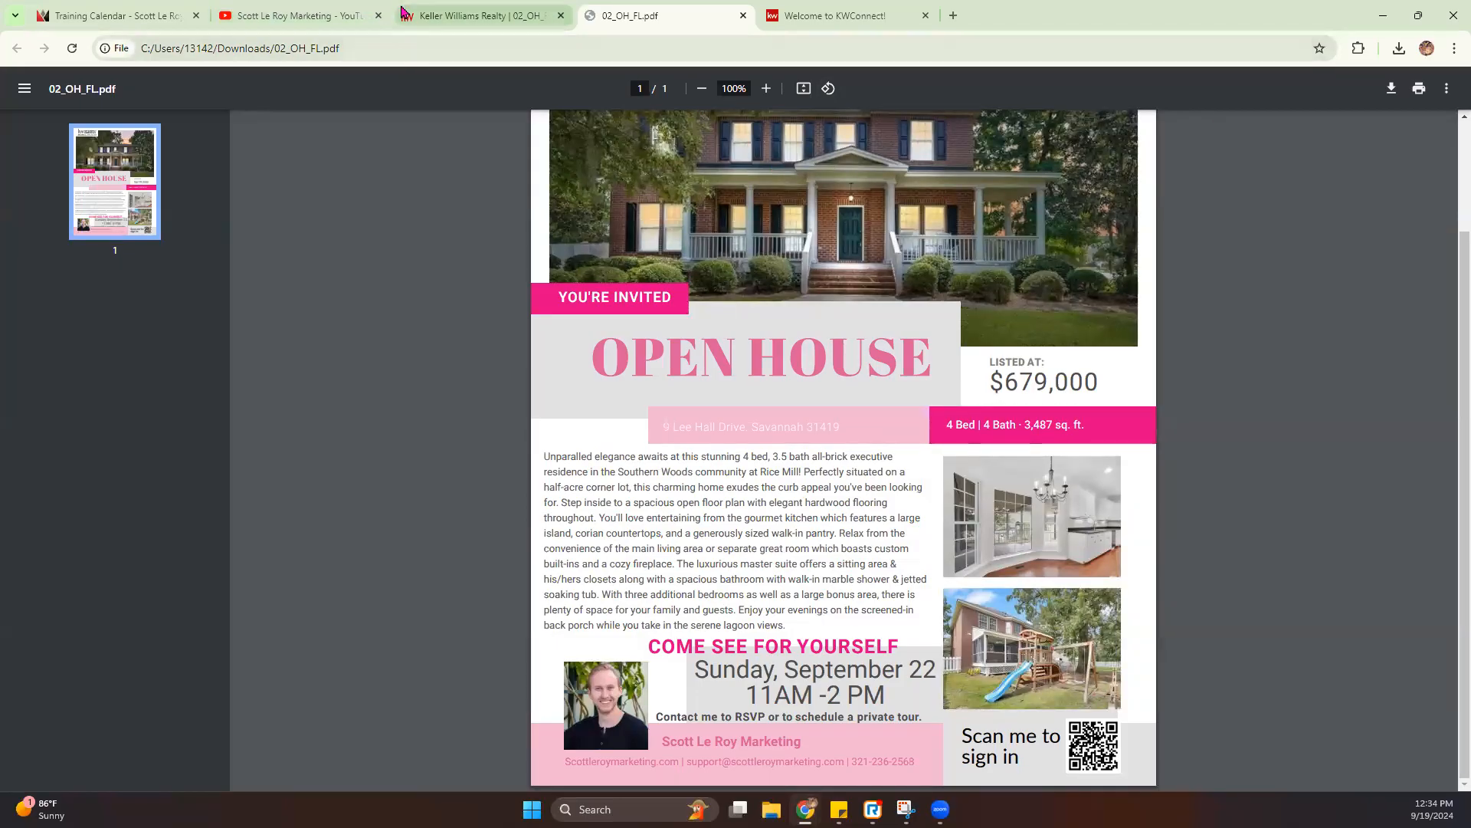
- Return to the flier editor and finish the design, going back to the Designs list
left_click(431, 9)
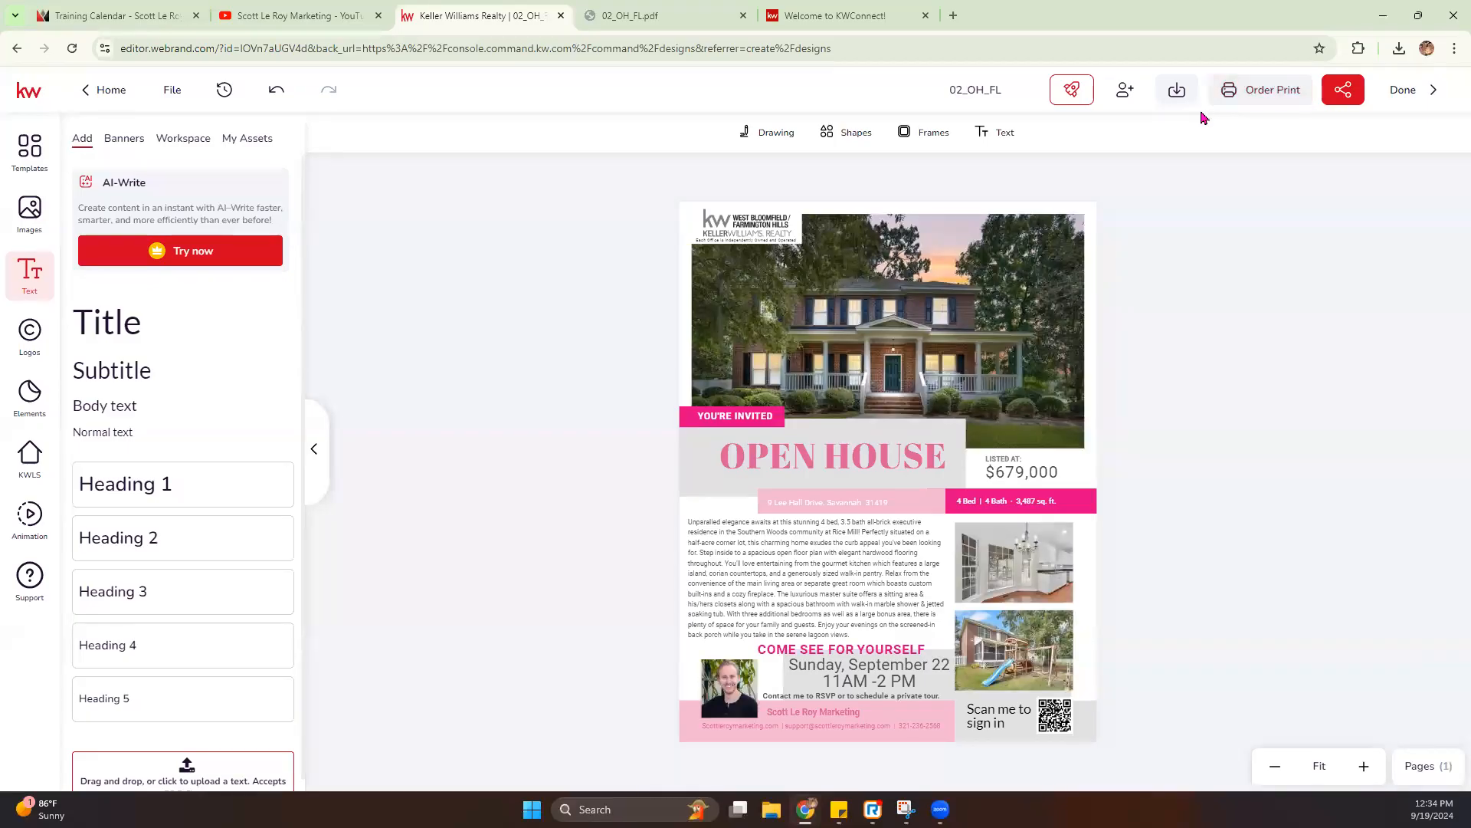
left_click(1402, 95)
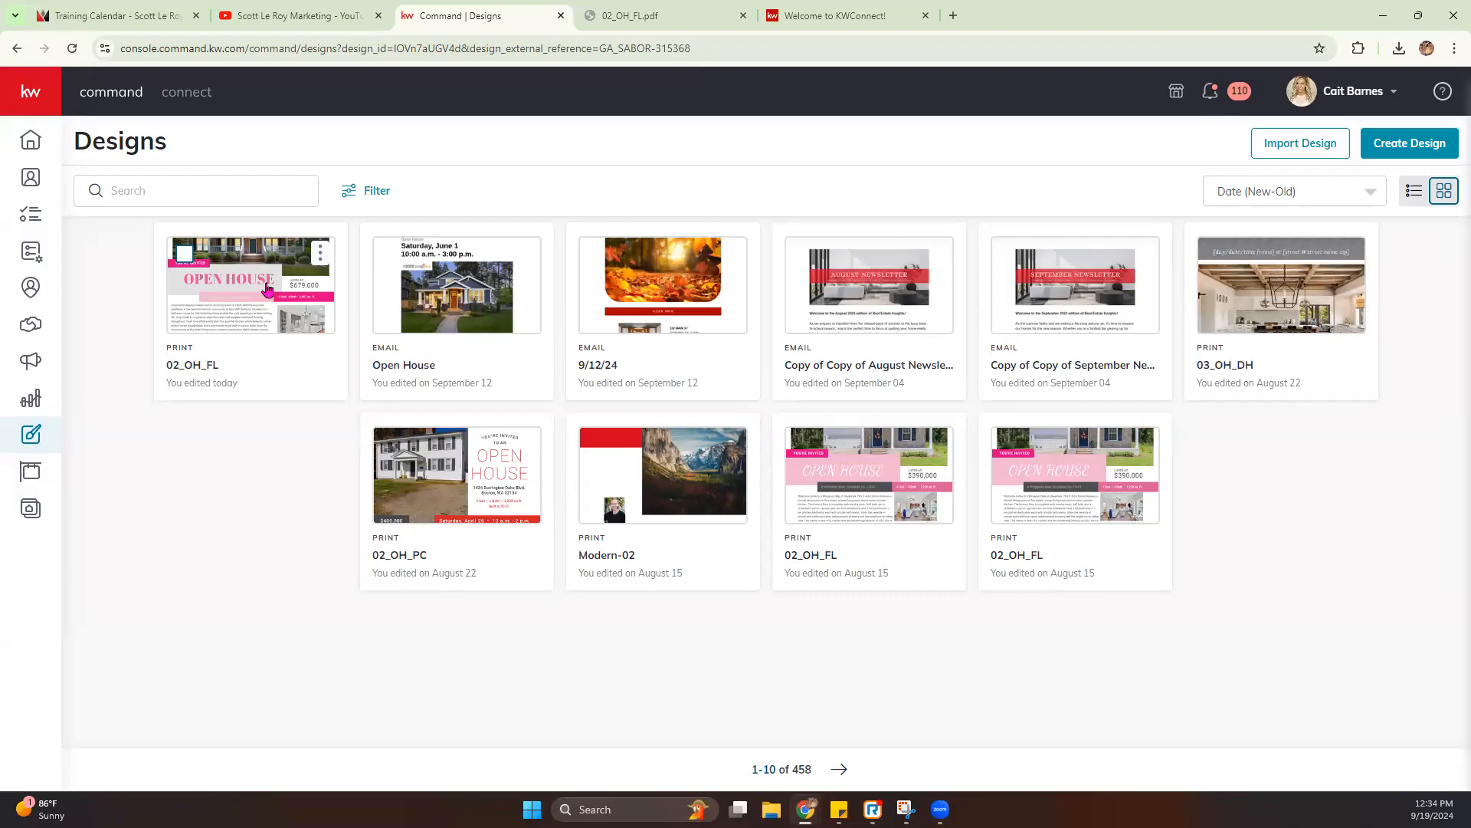
- Check the actions available for the 02_OH_FL design, and open the design platform's My Projects page
left_click(320, 252)
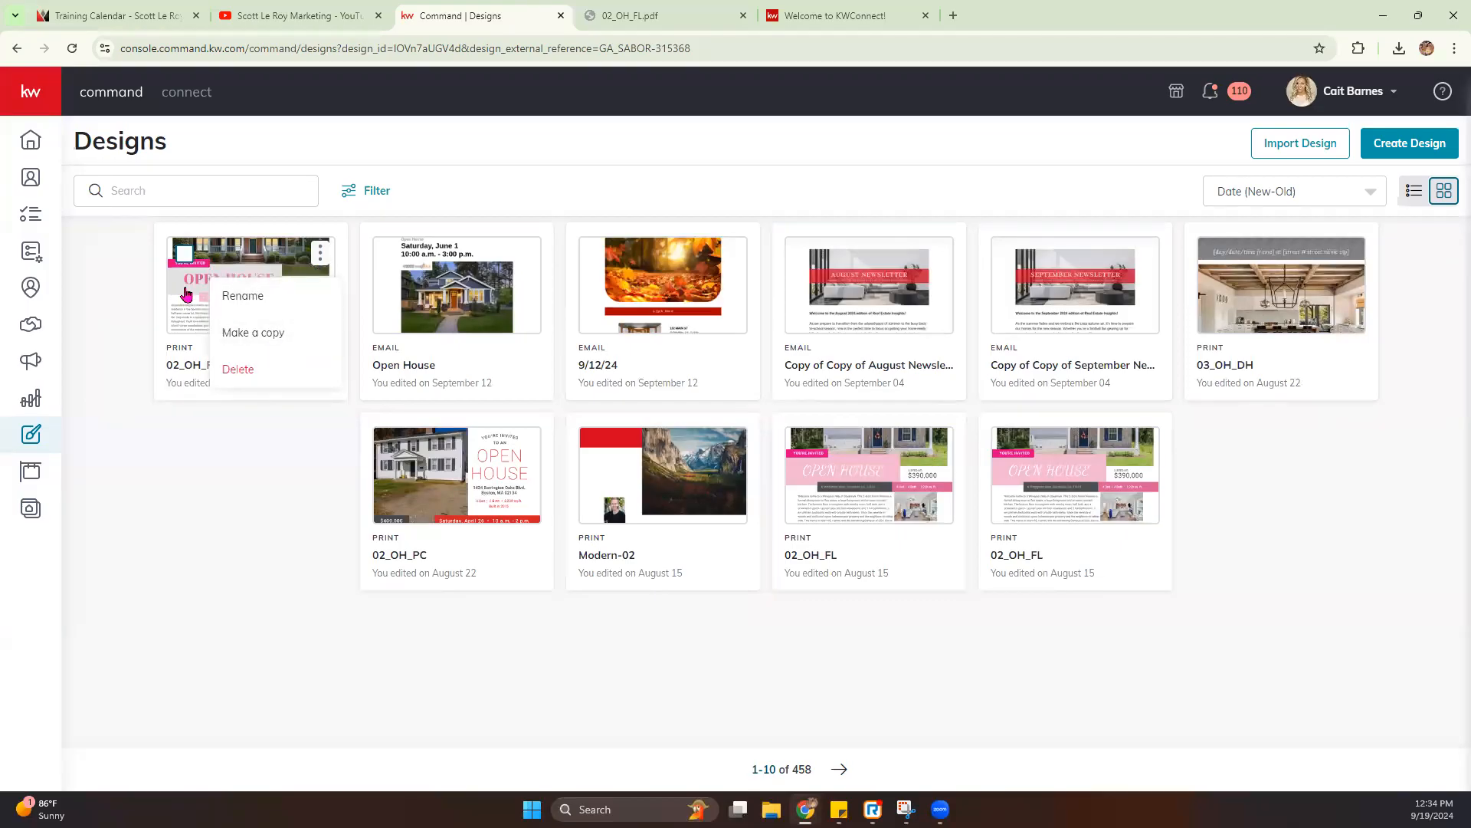
left_click(131, 309)
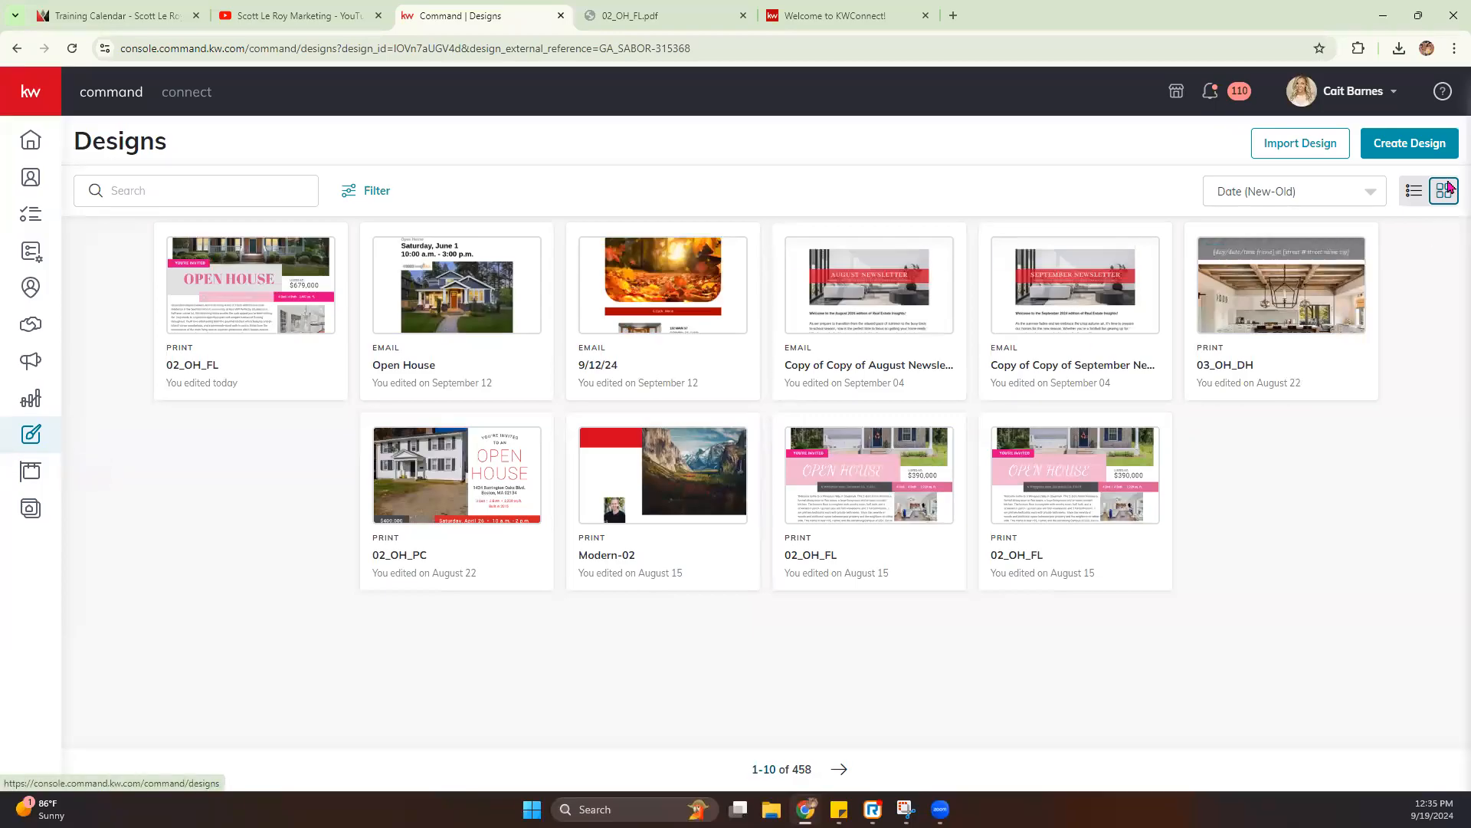
left_click(1298, 144)
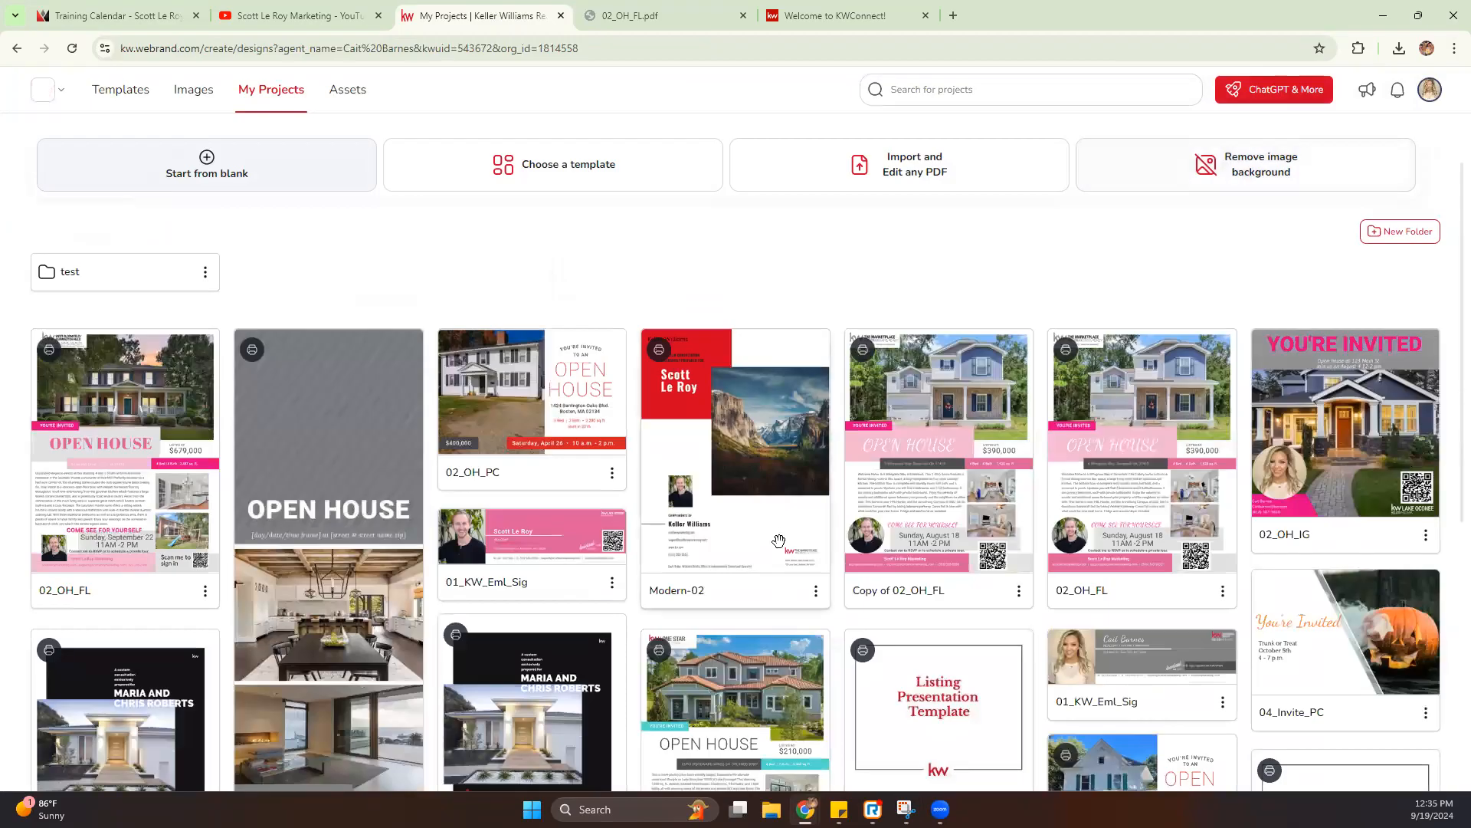
- Open the template library and expand the Listings and Buyer categories to see their template types
left_click(115, 95)
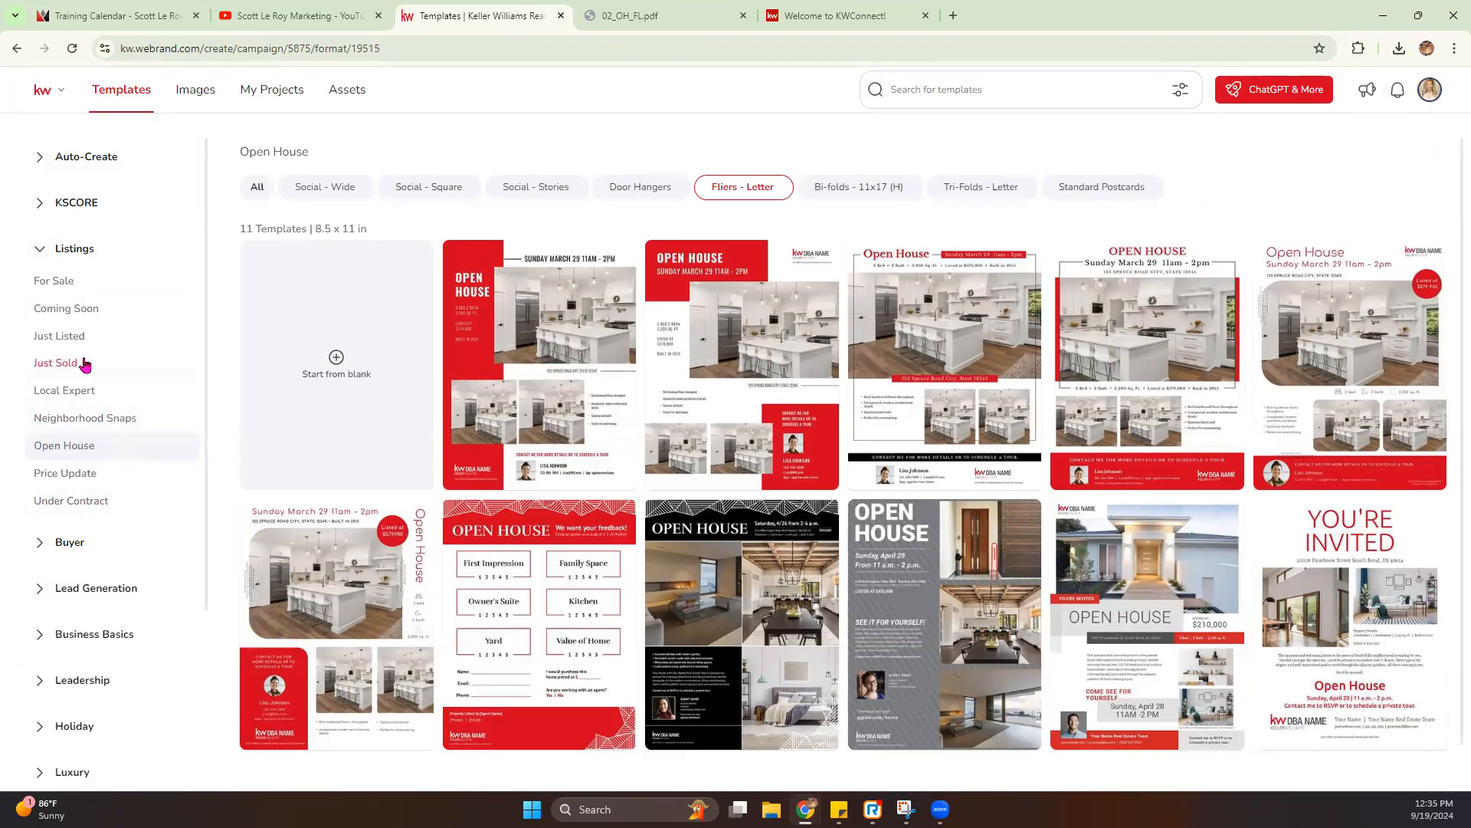
left_click(46, 249)
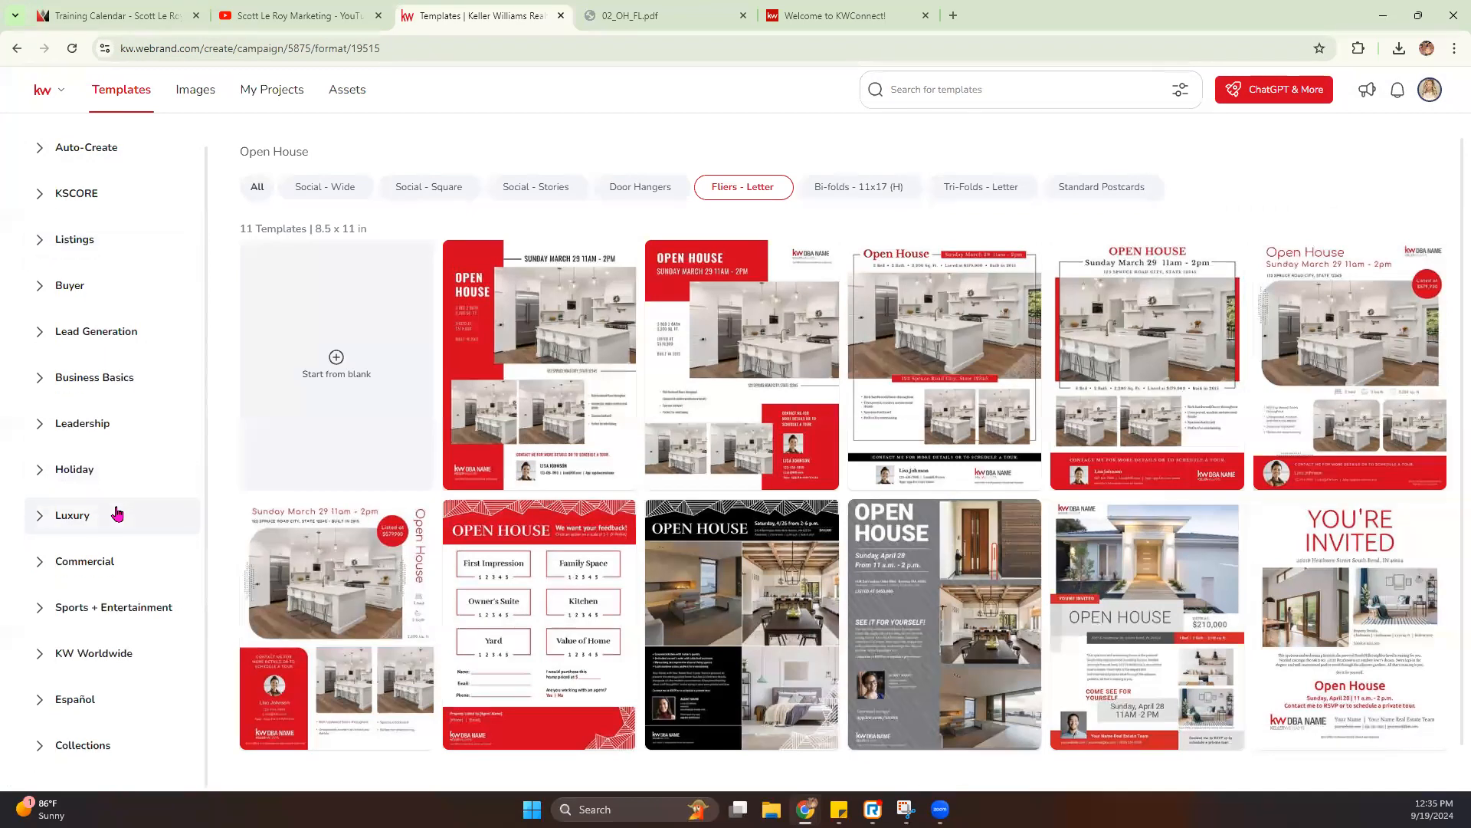
left_click(45, 256)
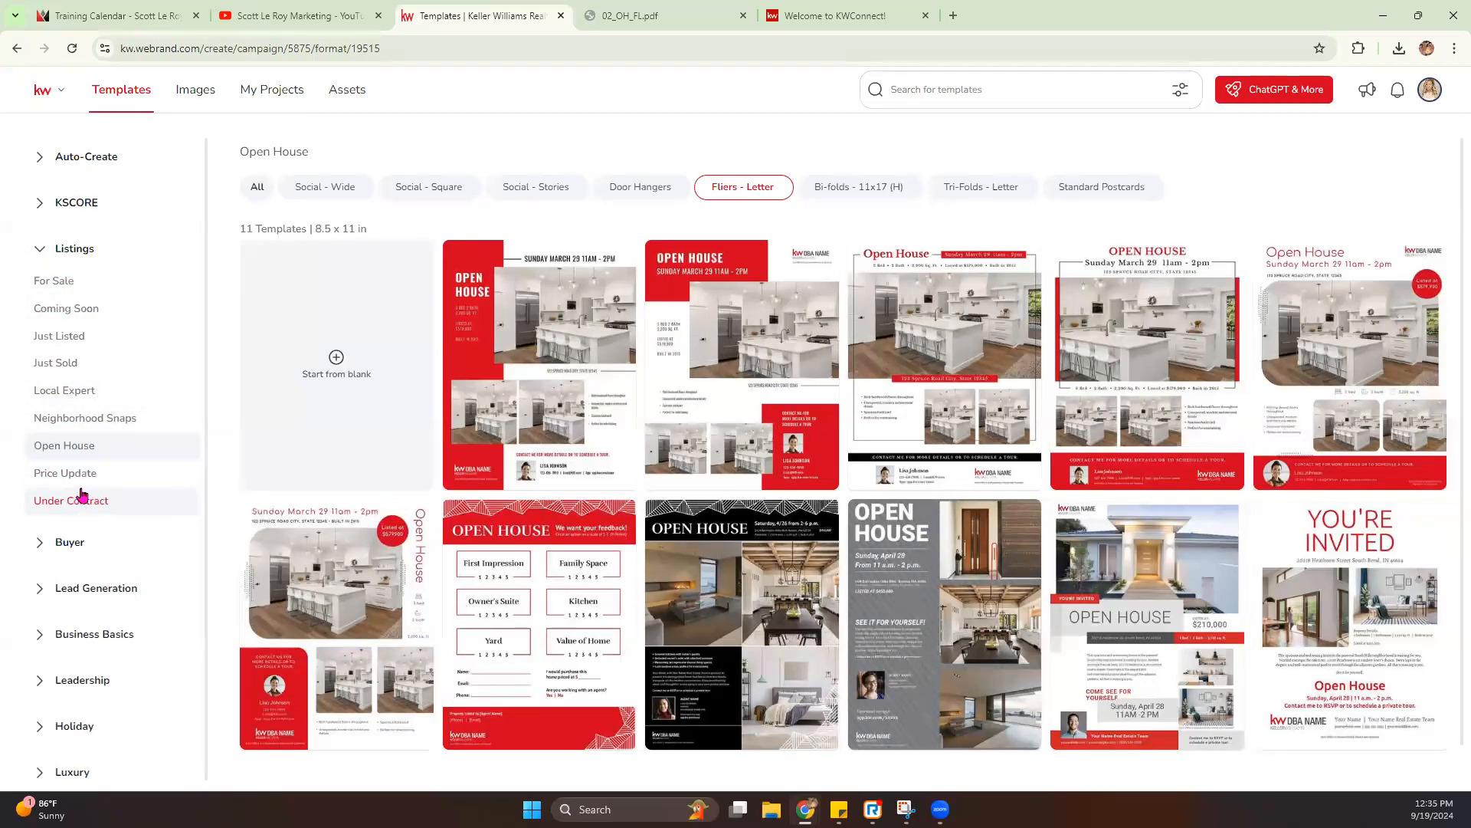
left_click(40, 545)
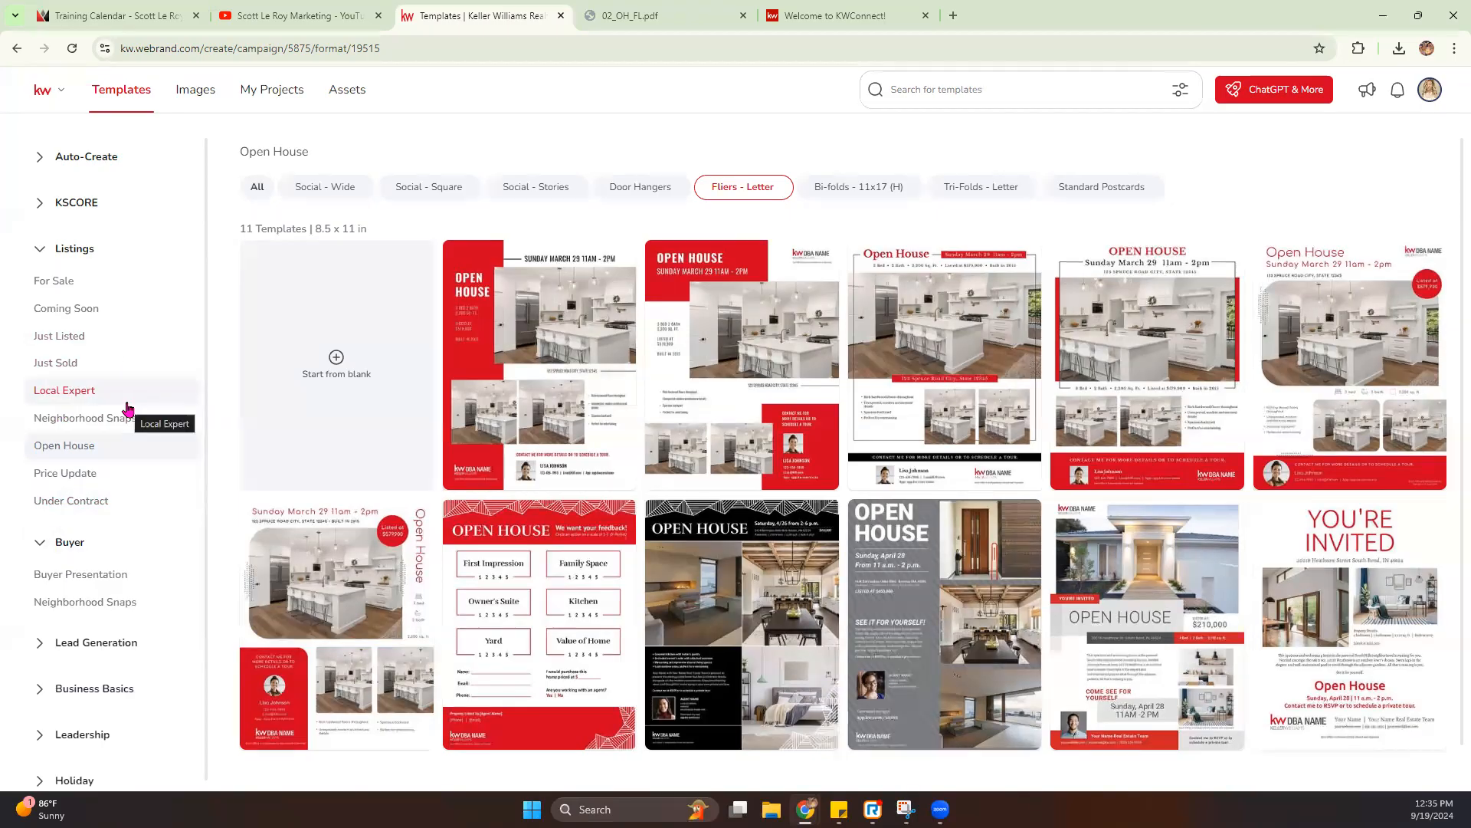
- Browse the For Sale, Coming Soon and Just Listed templates in the Listings category
left_click(82, 282)
left_click(76, 309)
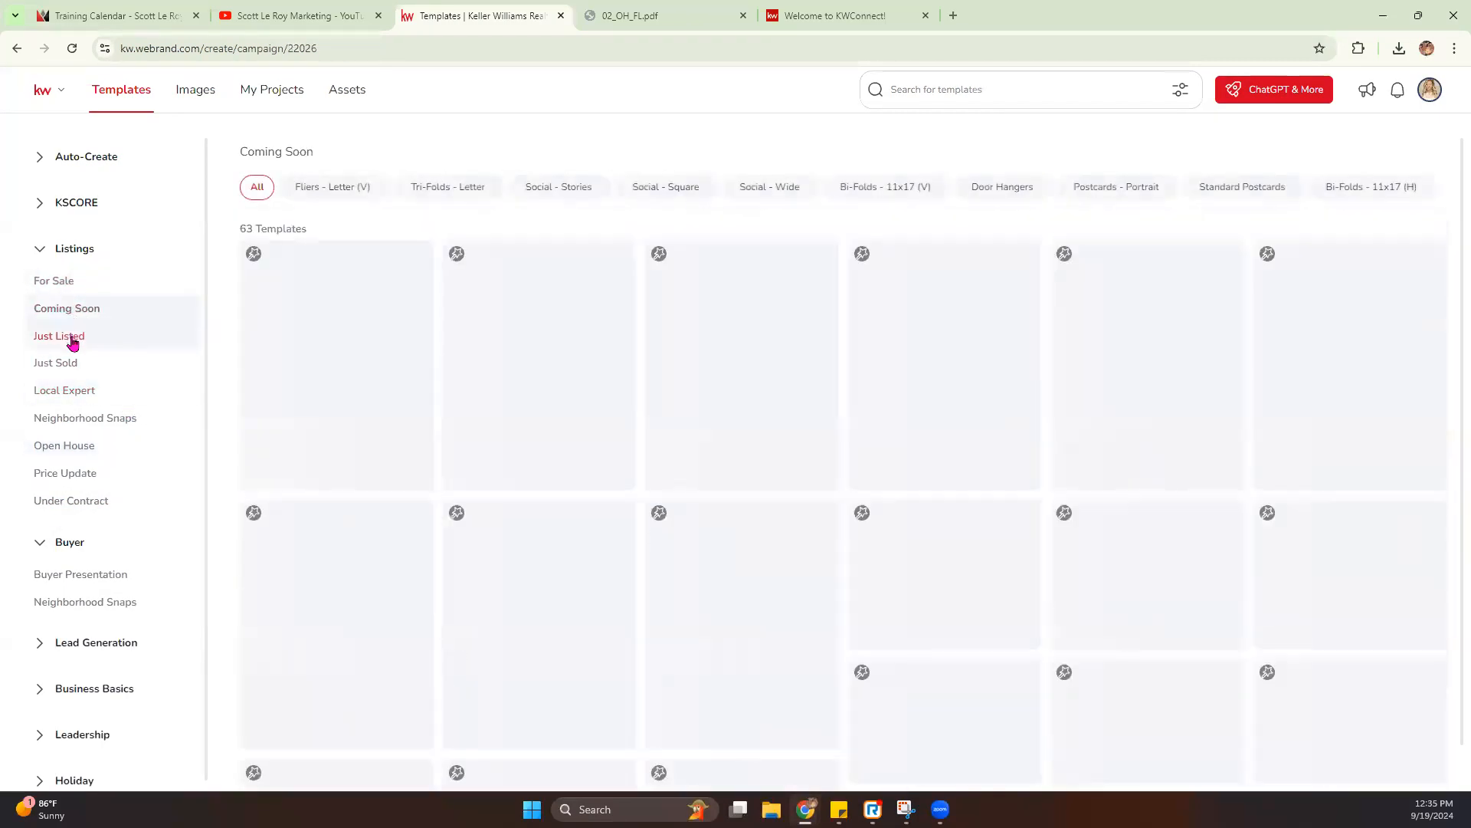
left_click(73, 340)
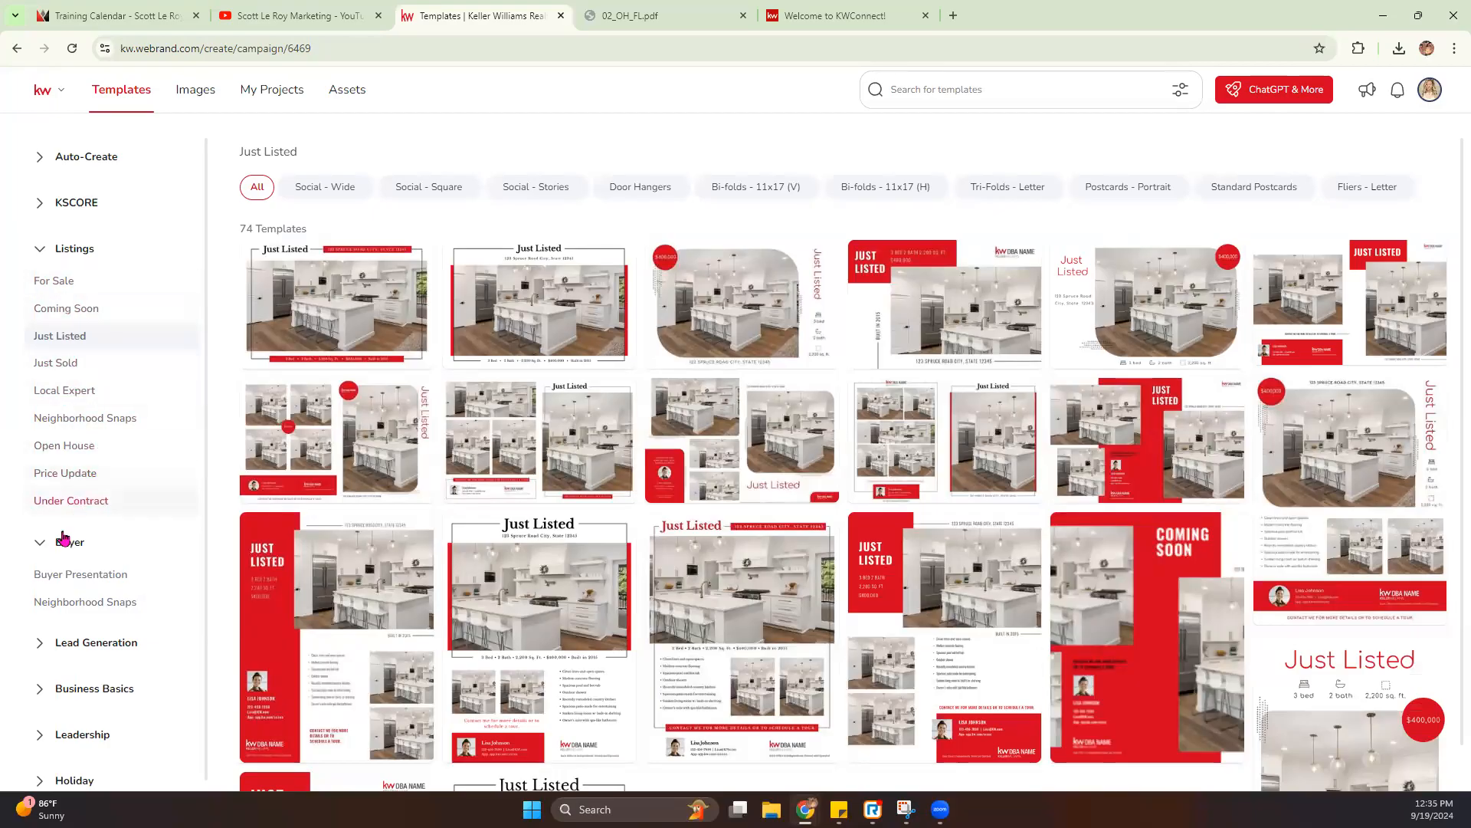
- Expand the Lead Generation and Business Basics categories and look through their template types
left_click(38, 642)
scroll(56, 601, "down", 1)
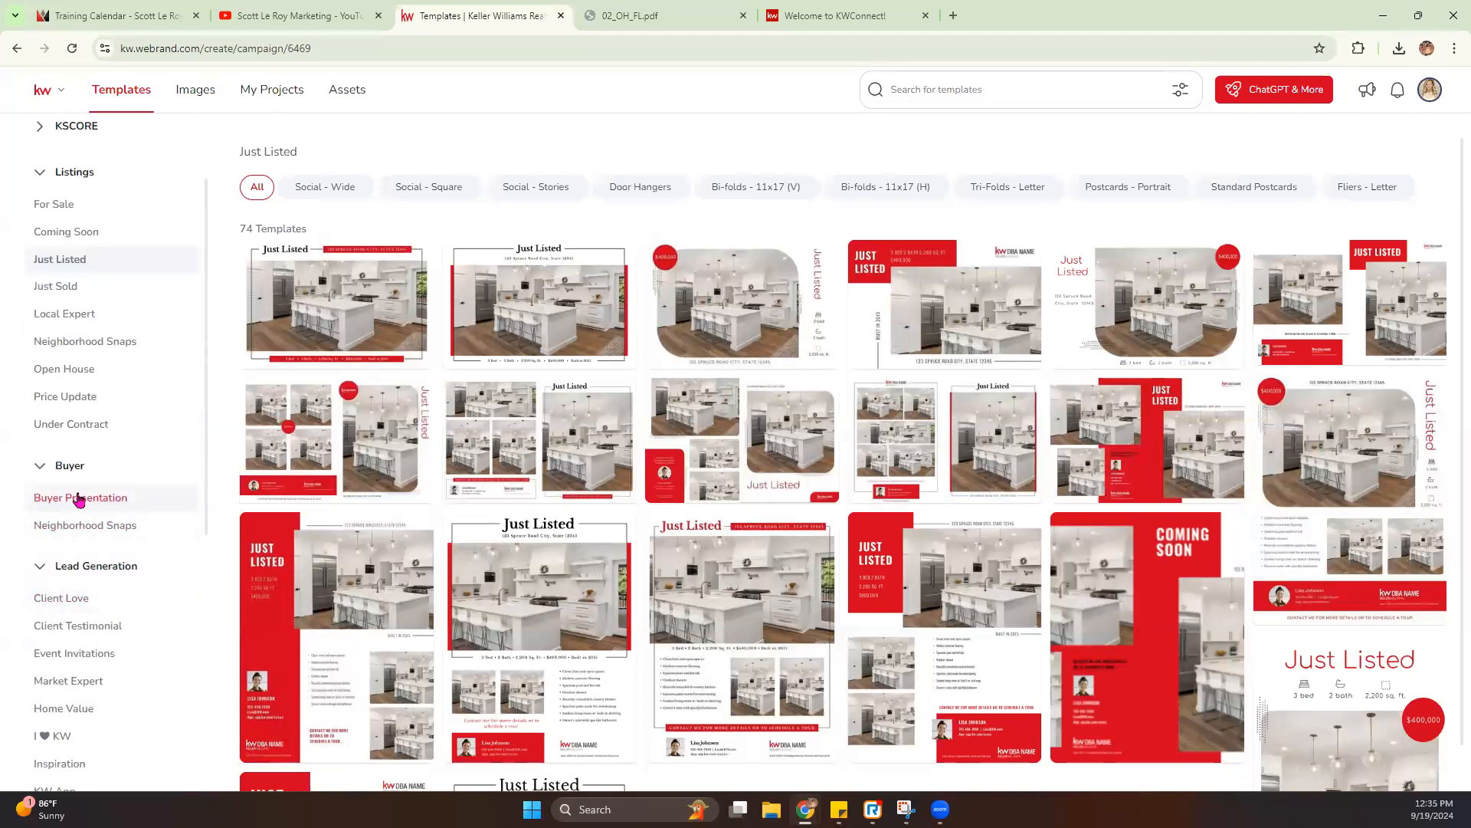
scroll(82, 421, "up", 1)
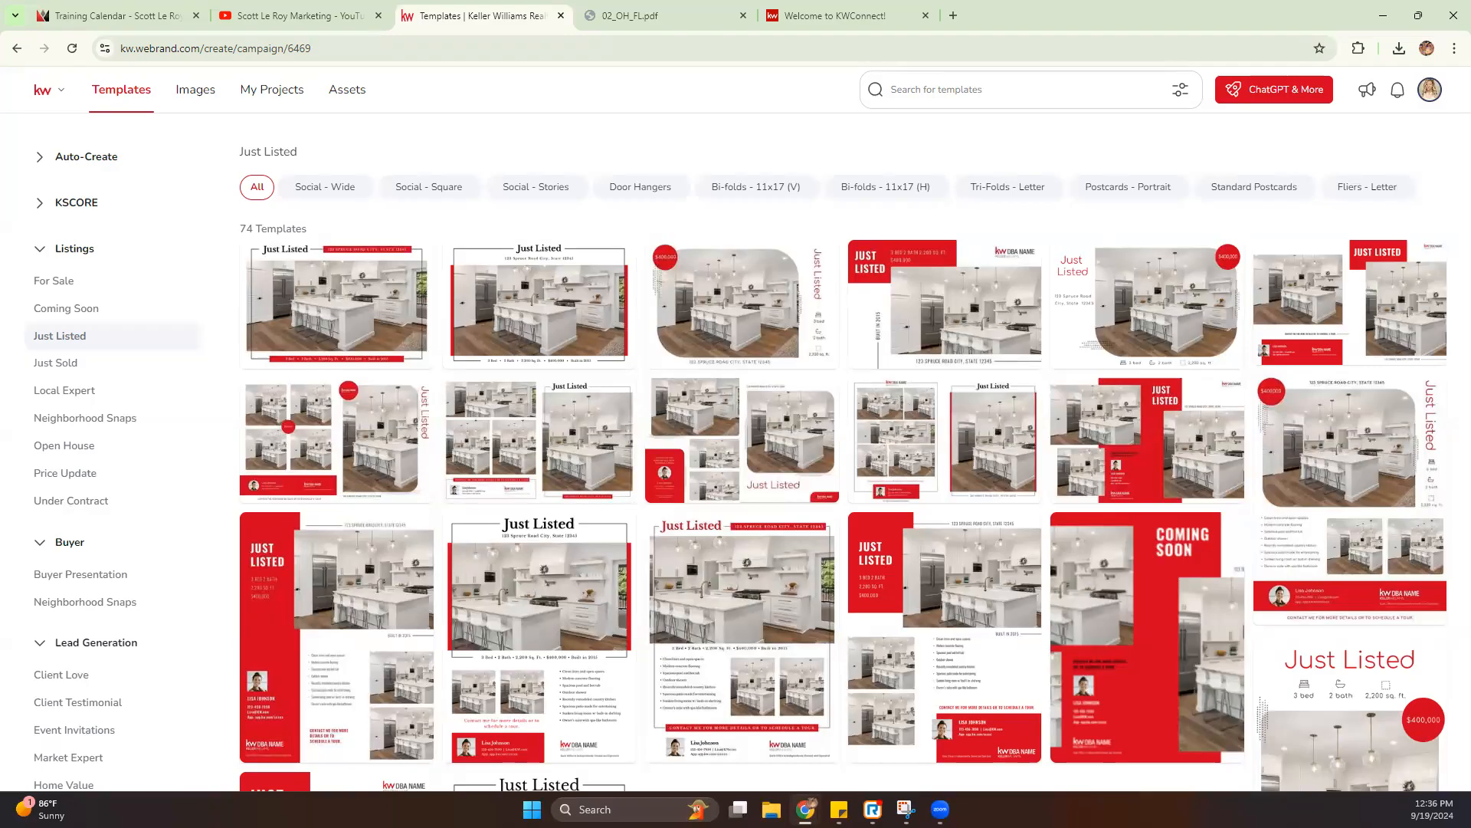
scroll(44, 593, "down", 4)
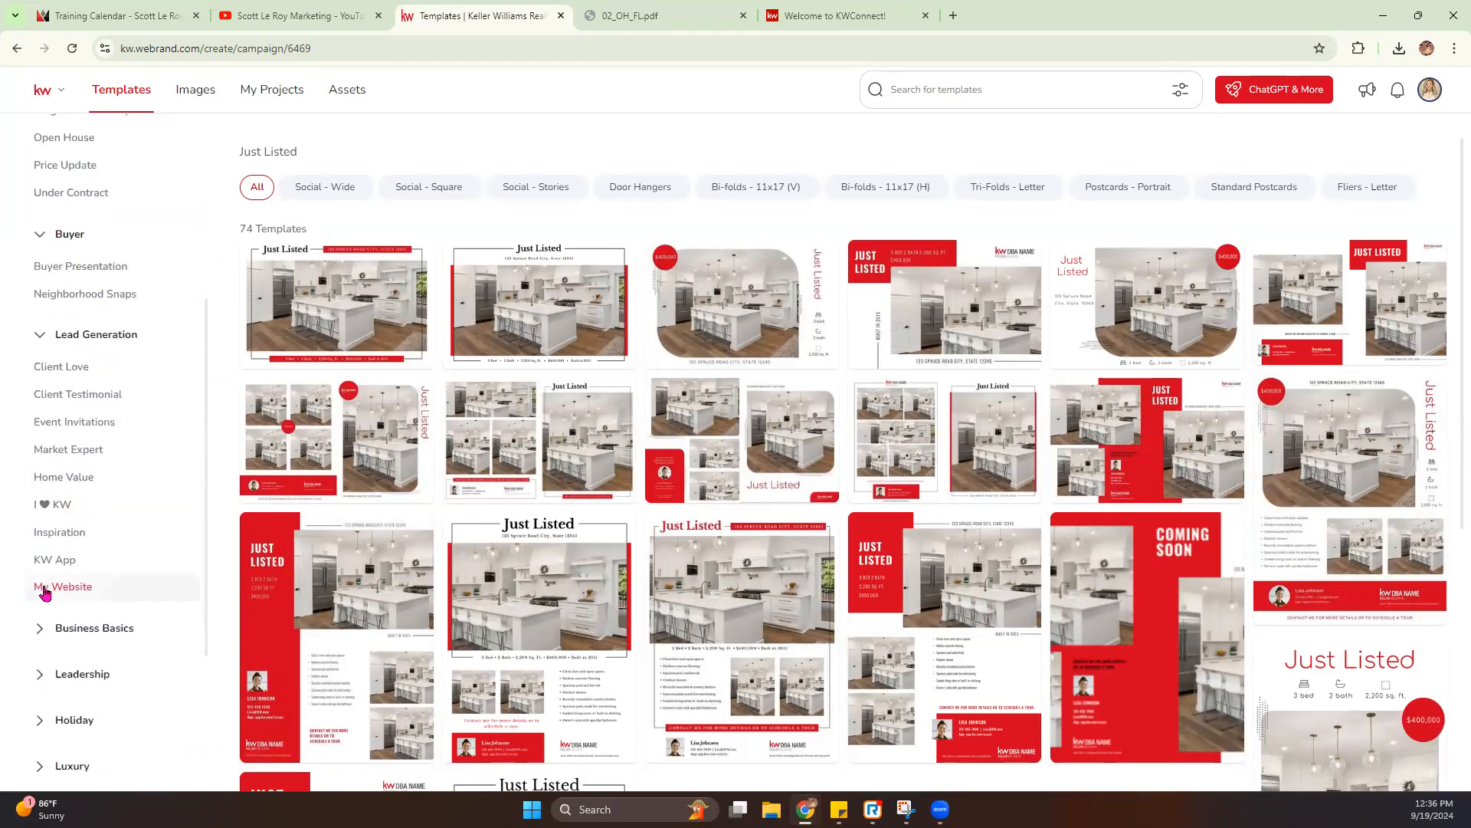
scroll(43, 593, "down", 2)
left_click(39, 477)
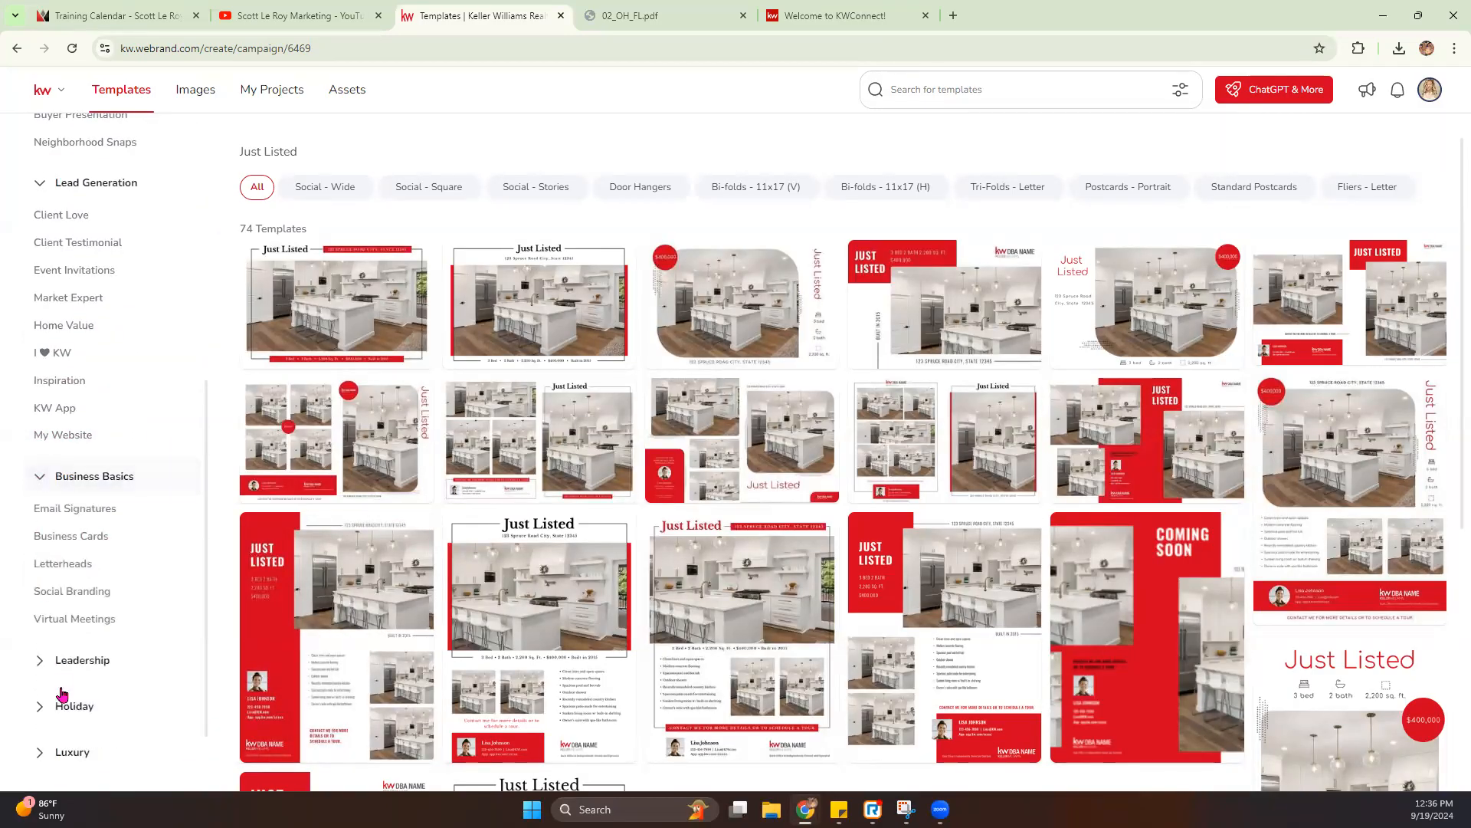
- Expand the Leadership, Luxury, Commercial and Sports + Entertainment categories to review their template types
left_click(40, 661)
scroll(40, 666, "down", 4)
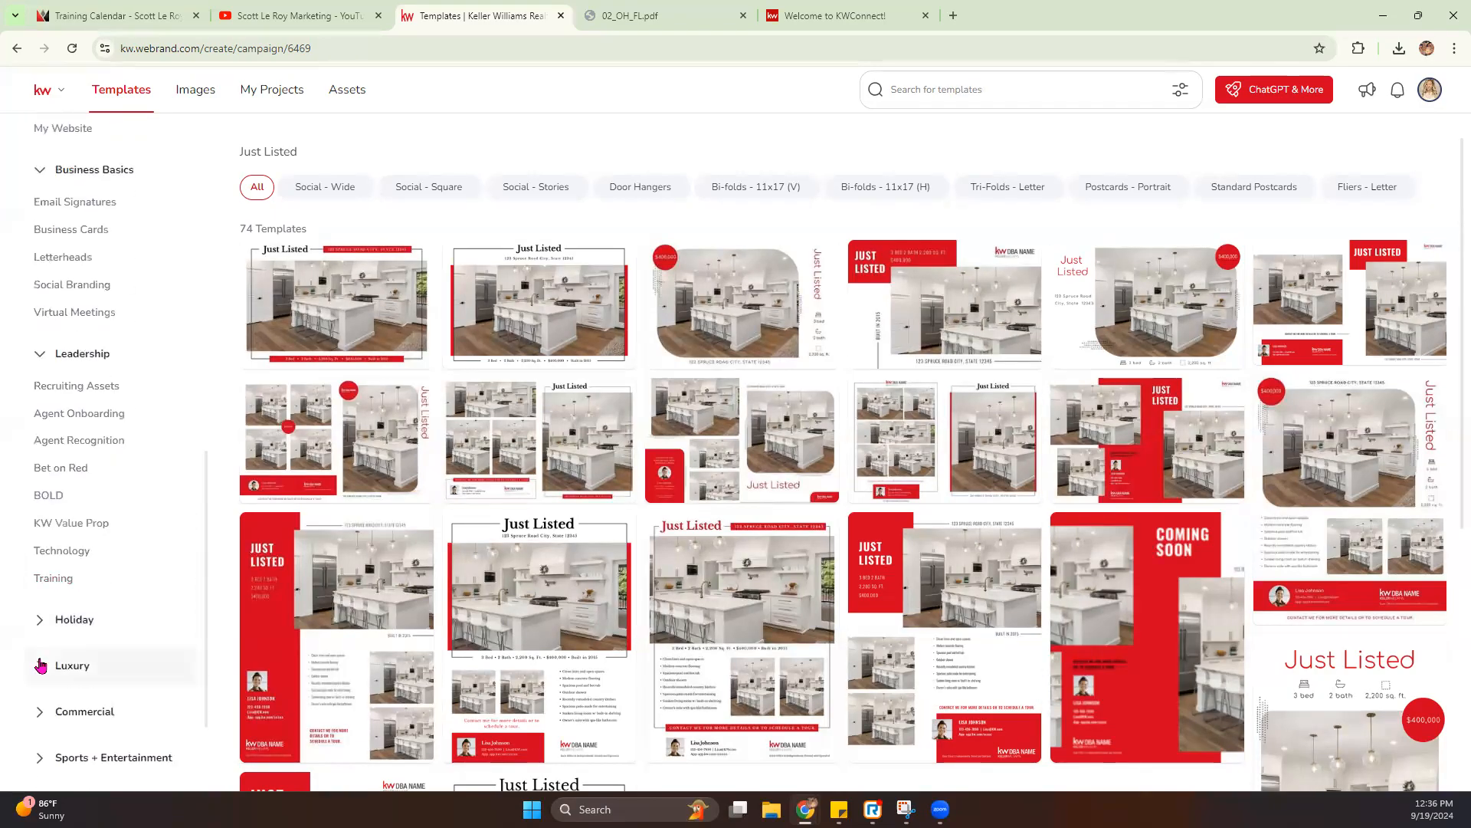
left_click(41, 665)
scroll(42, 673, "down", 3)
left_click(40, 646)
left_click(42, 719)
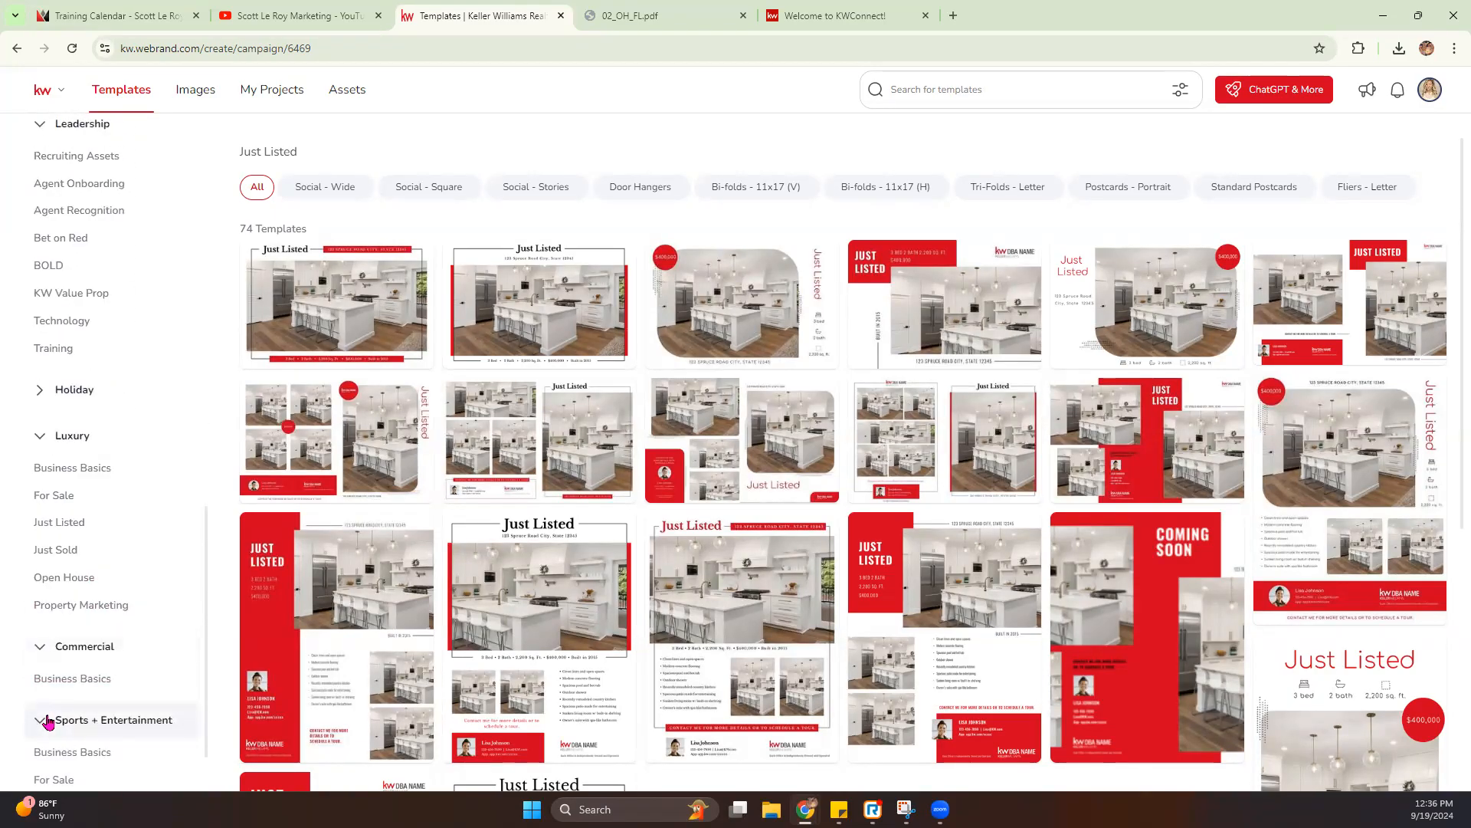
- Return to the Listings category and look over its For Sale, Coming Soon, Just Listed and Just Sold templates
scroll(92, 591, "up", 8)
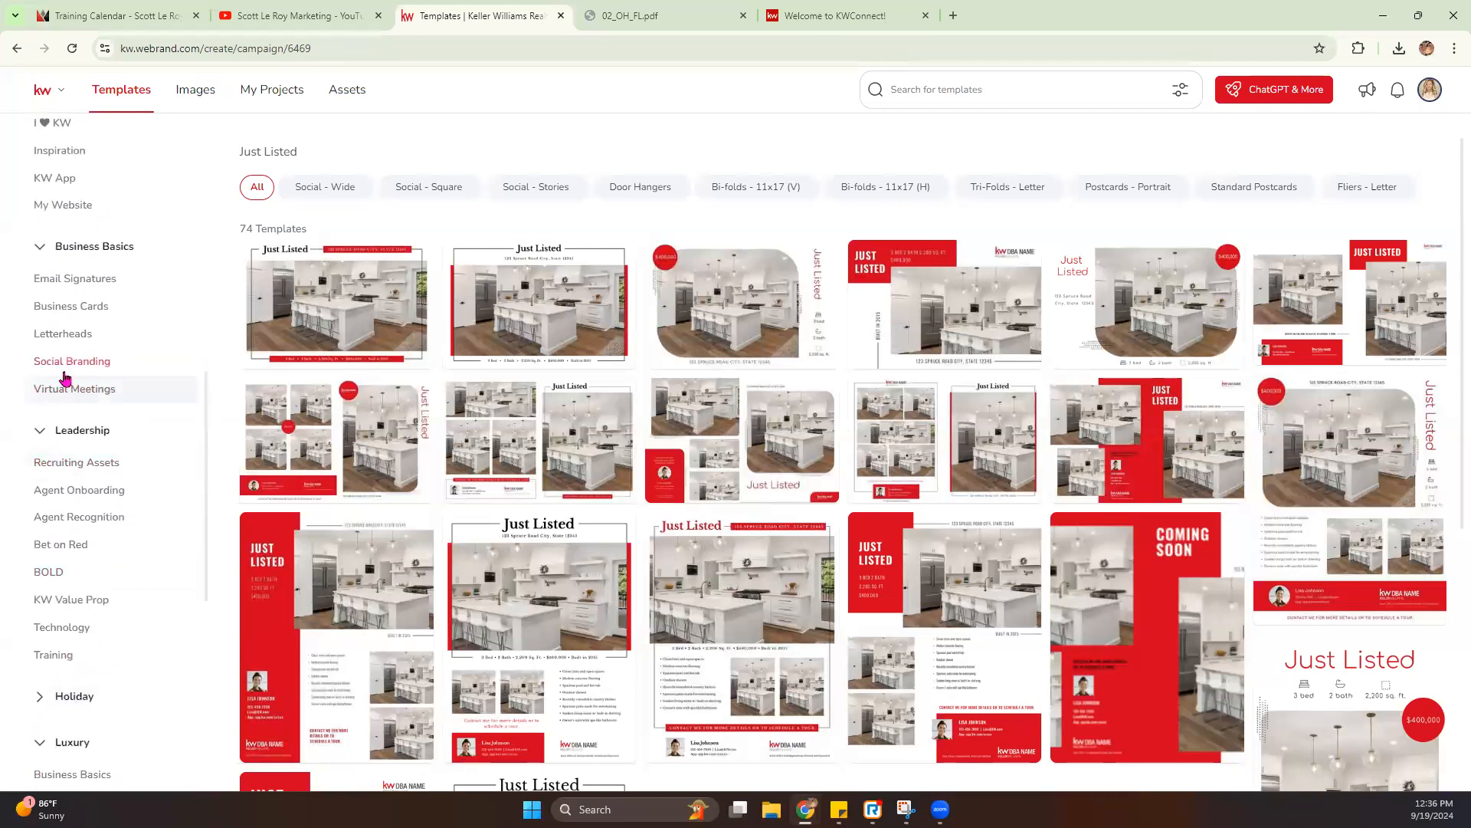
scroll(65, 379, "up", 5)
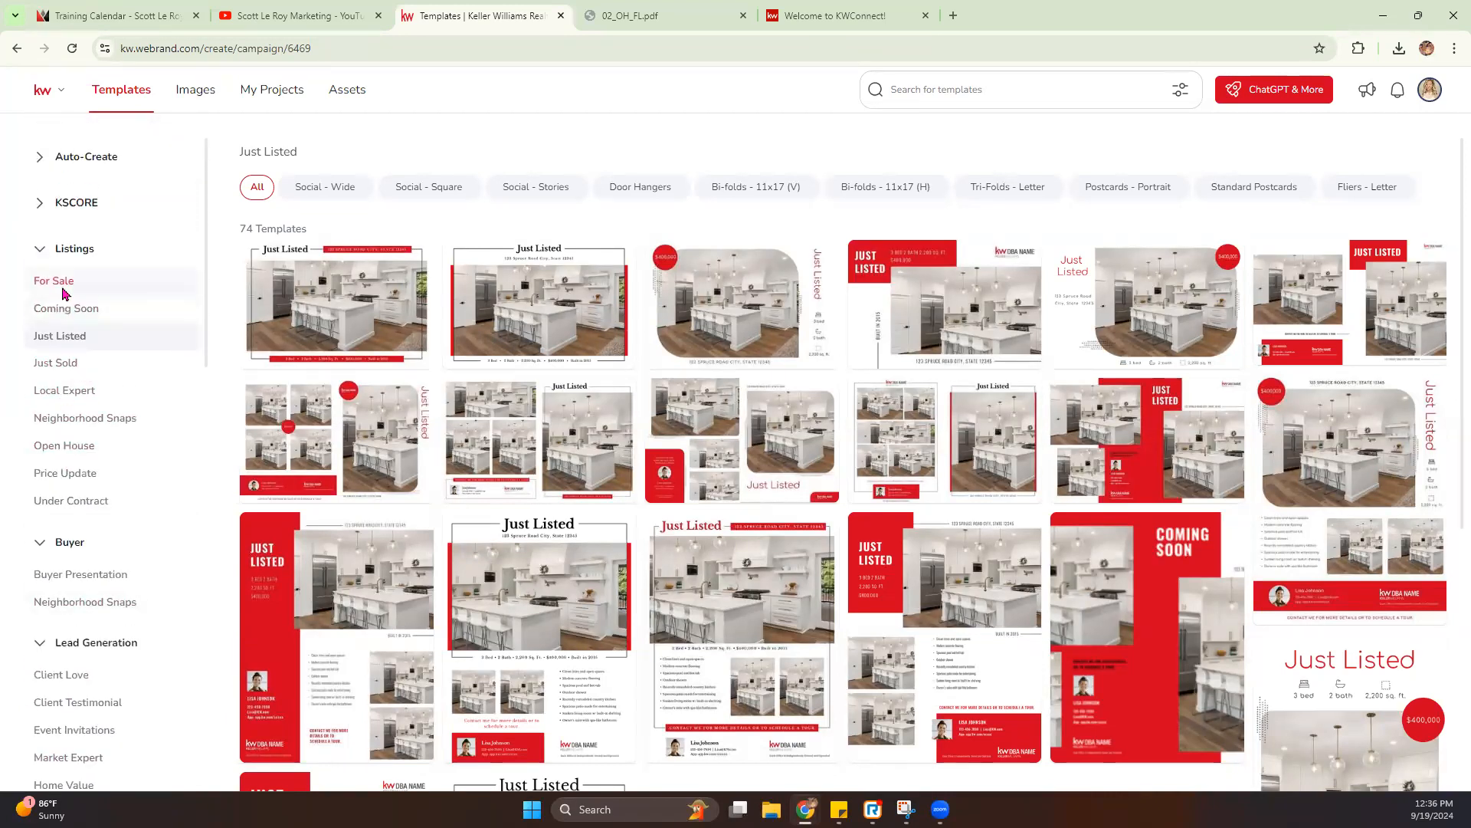
left_click(56, 284)
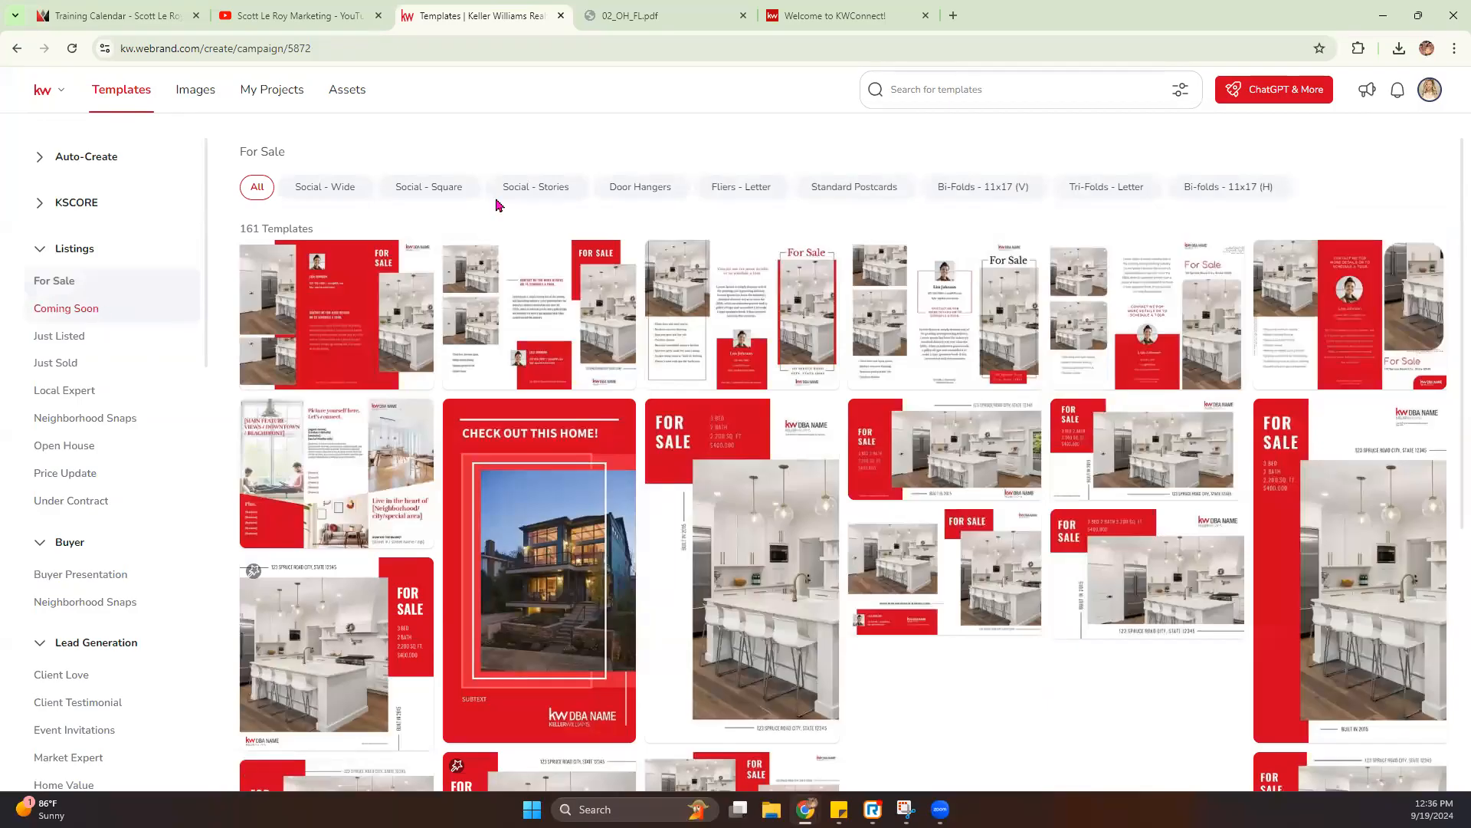
left_click(89, 310)
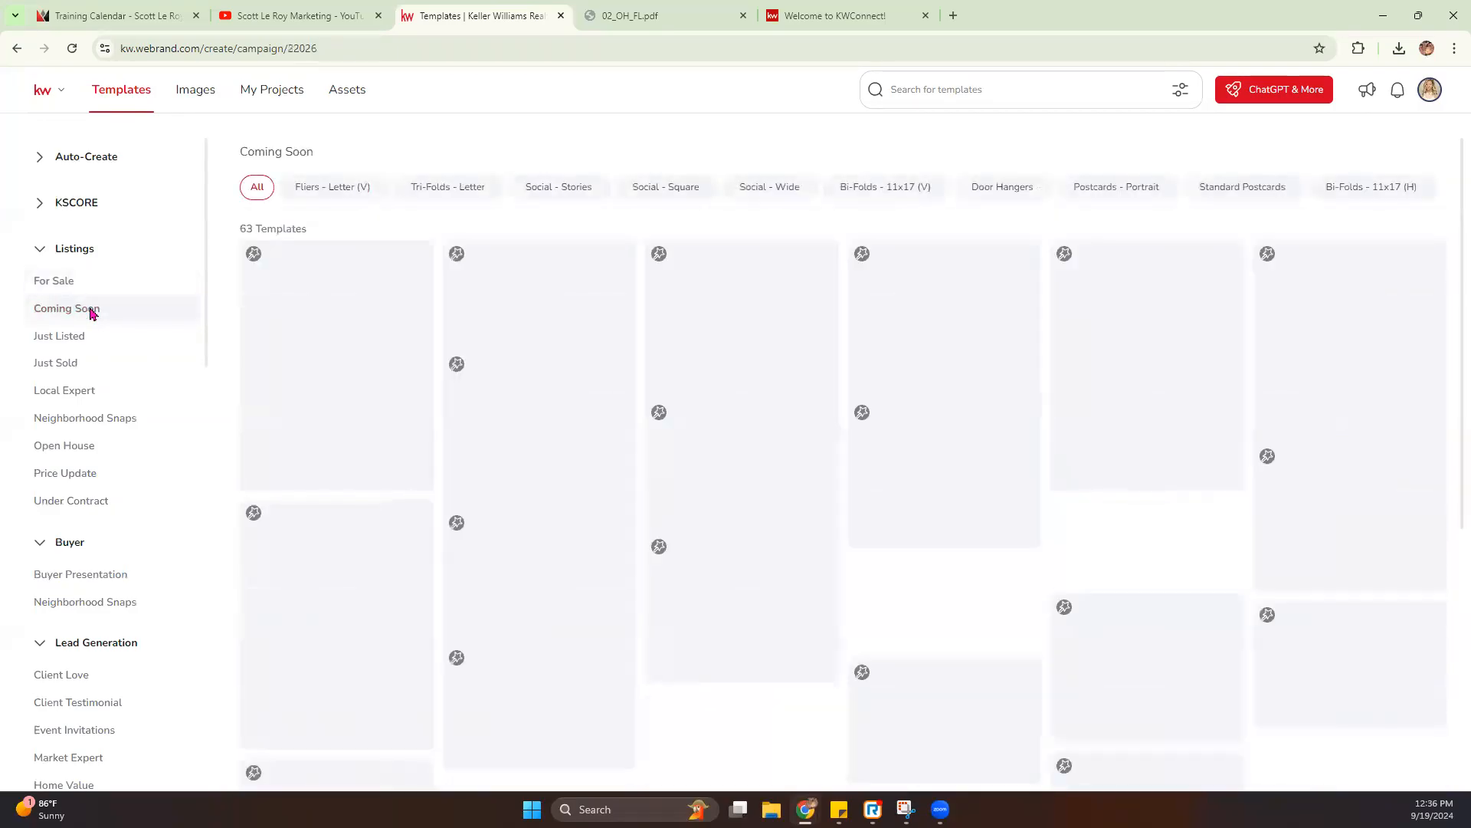
left_click(77, 338)
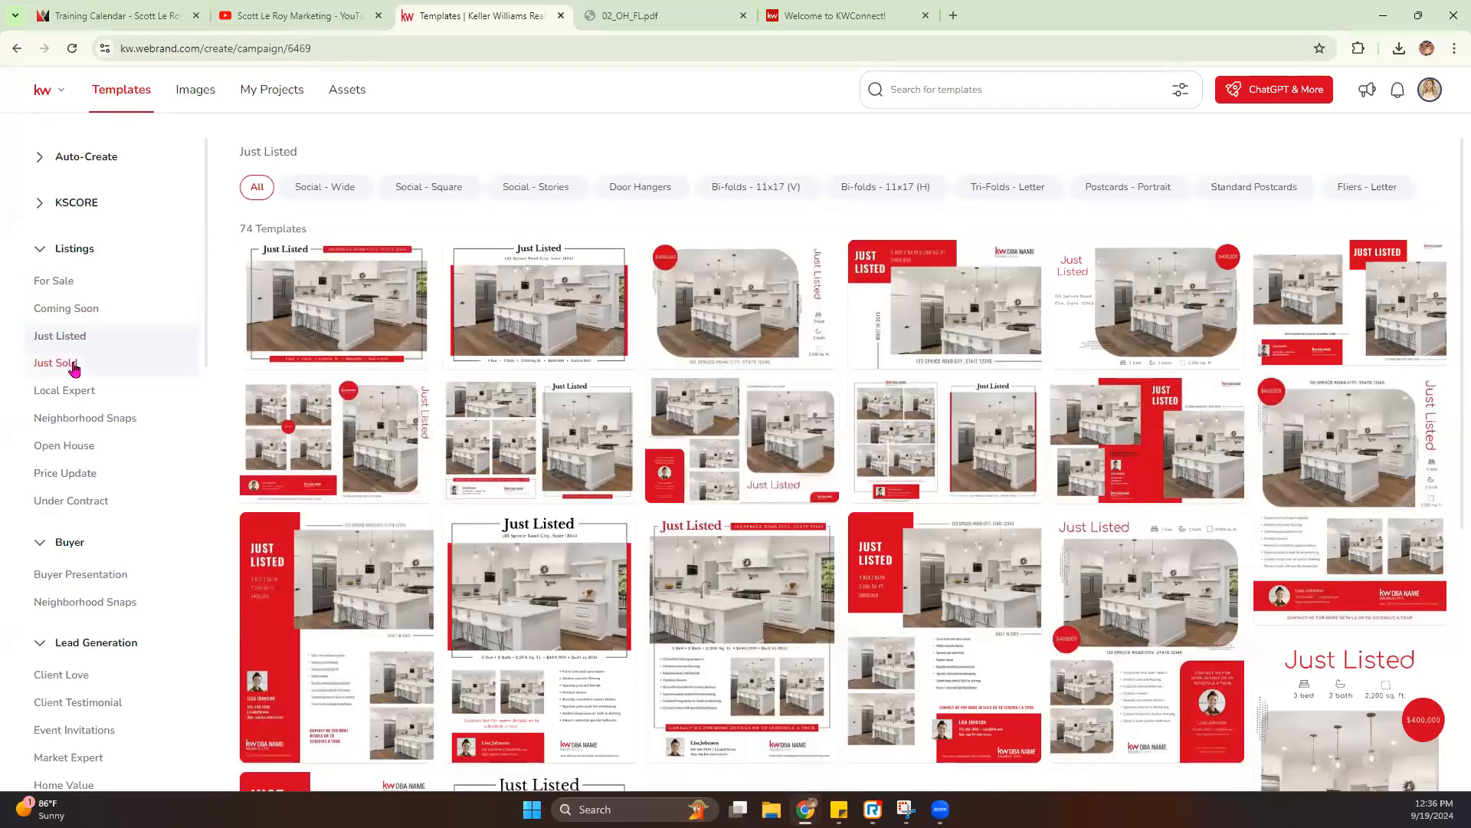
left_click(74, 365)
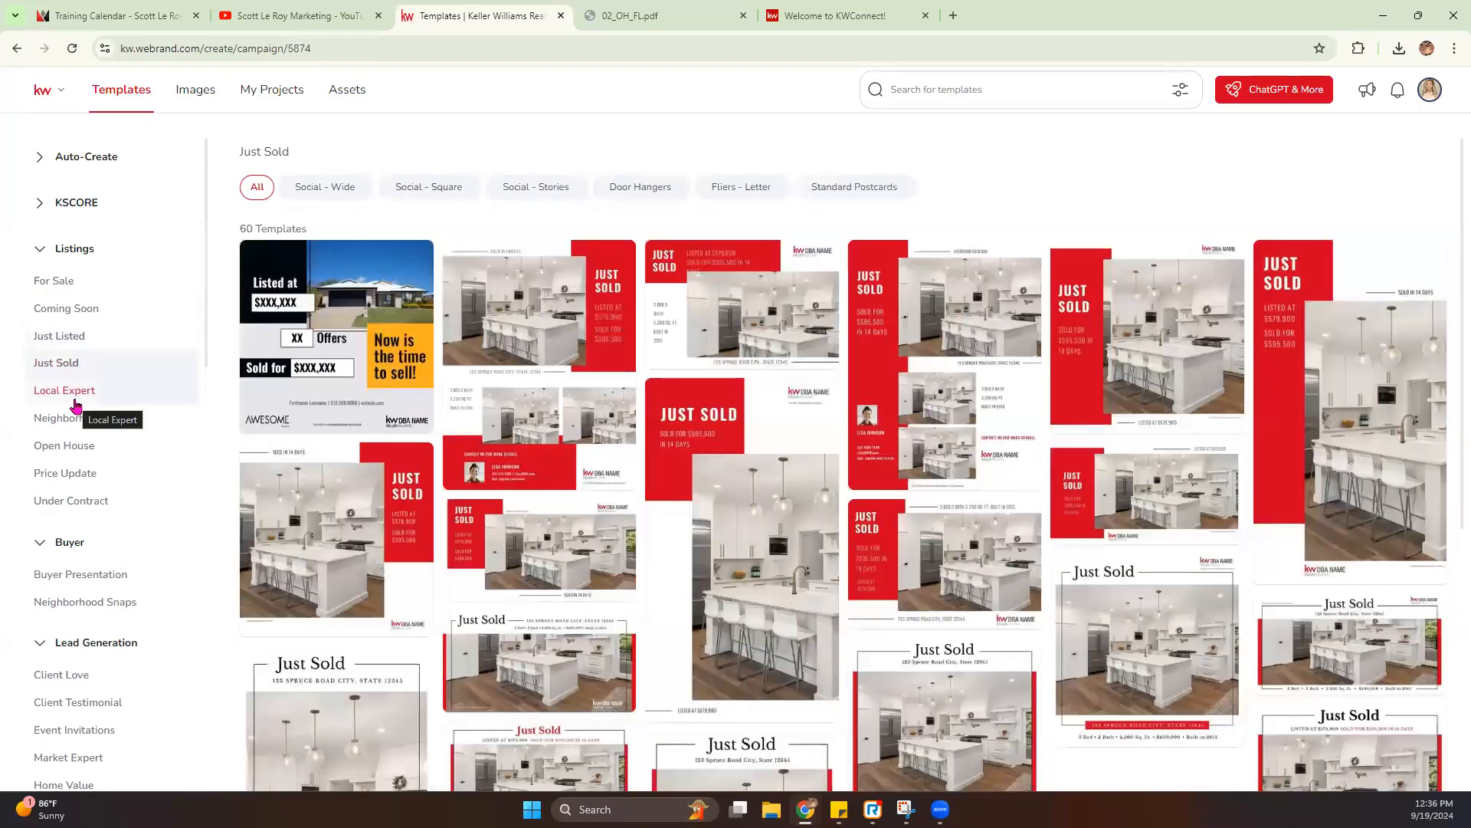
scroll(635, 468, "down", 7)
- Review the Local Expert, Neighborhood Snaps and Open House templates in the Listings category
left_click(91, 392)
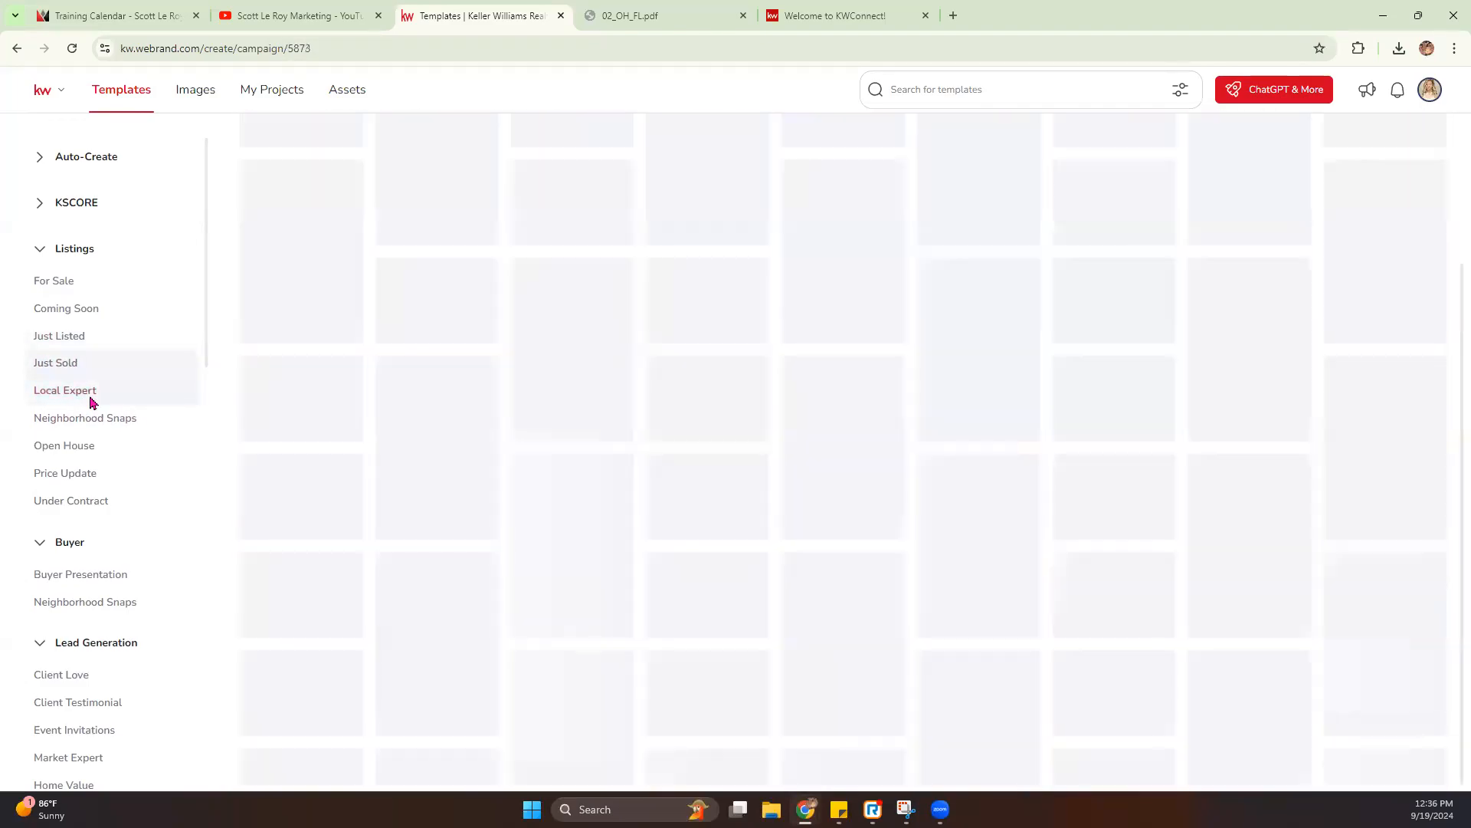
scroll(802, 502, "down", 2)
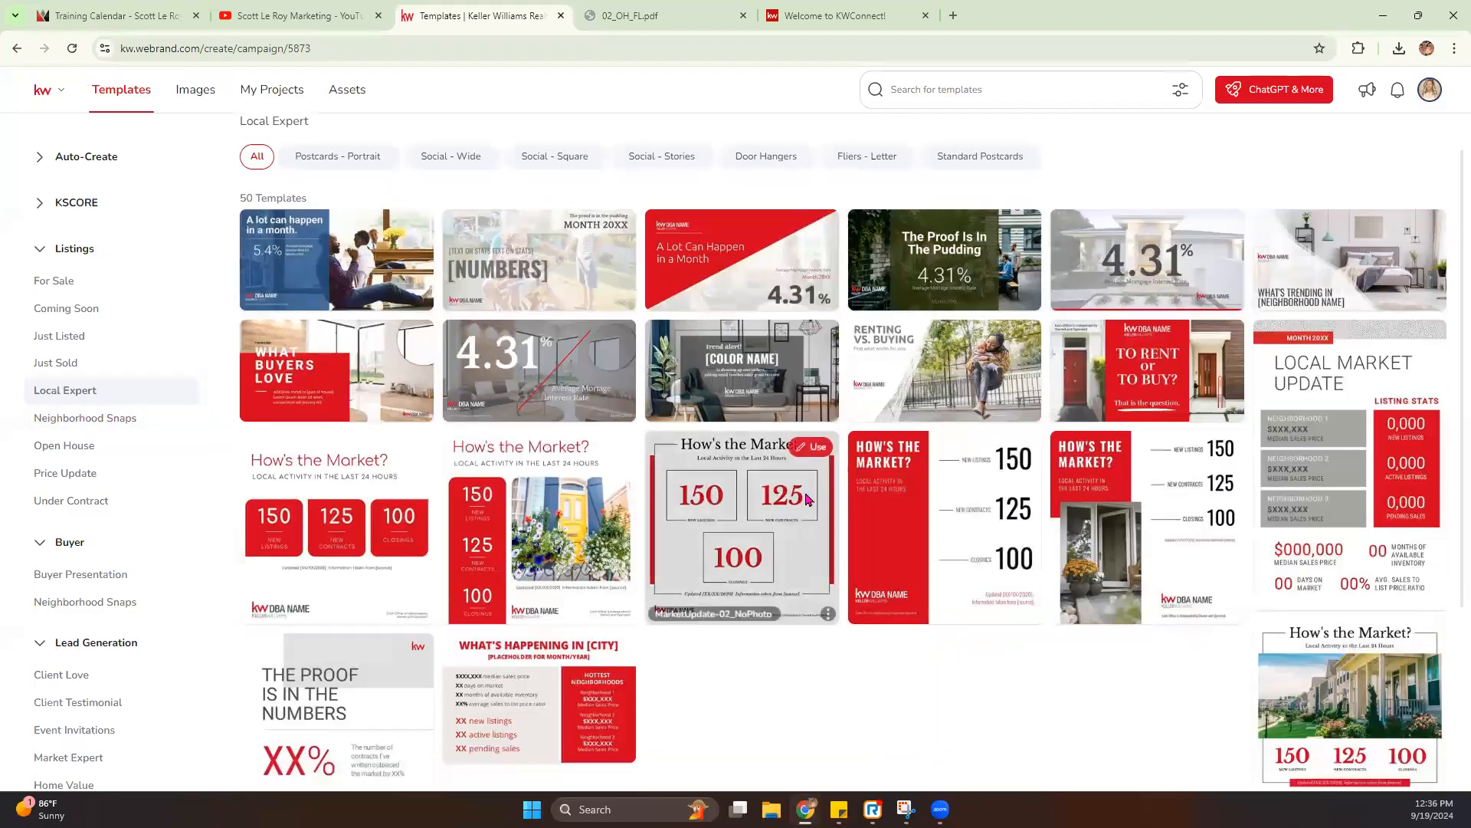
left_click(72, 418)
left_click(67, 446)
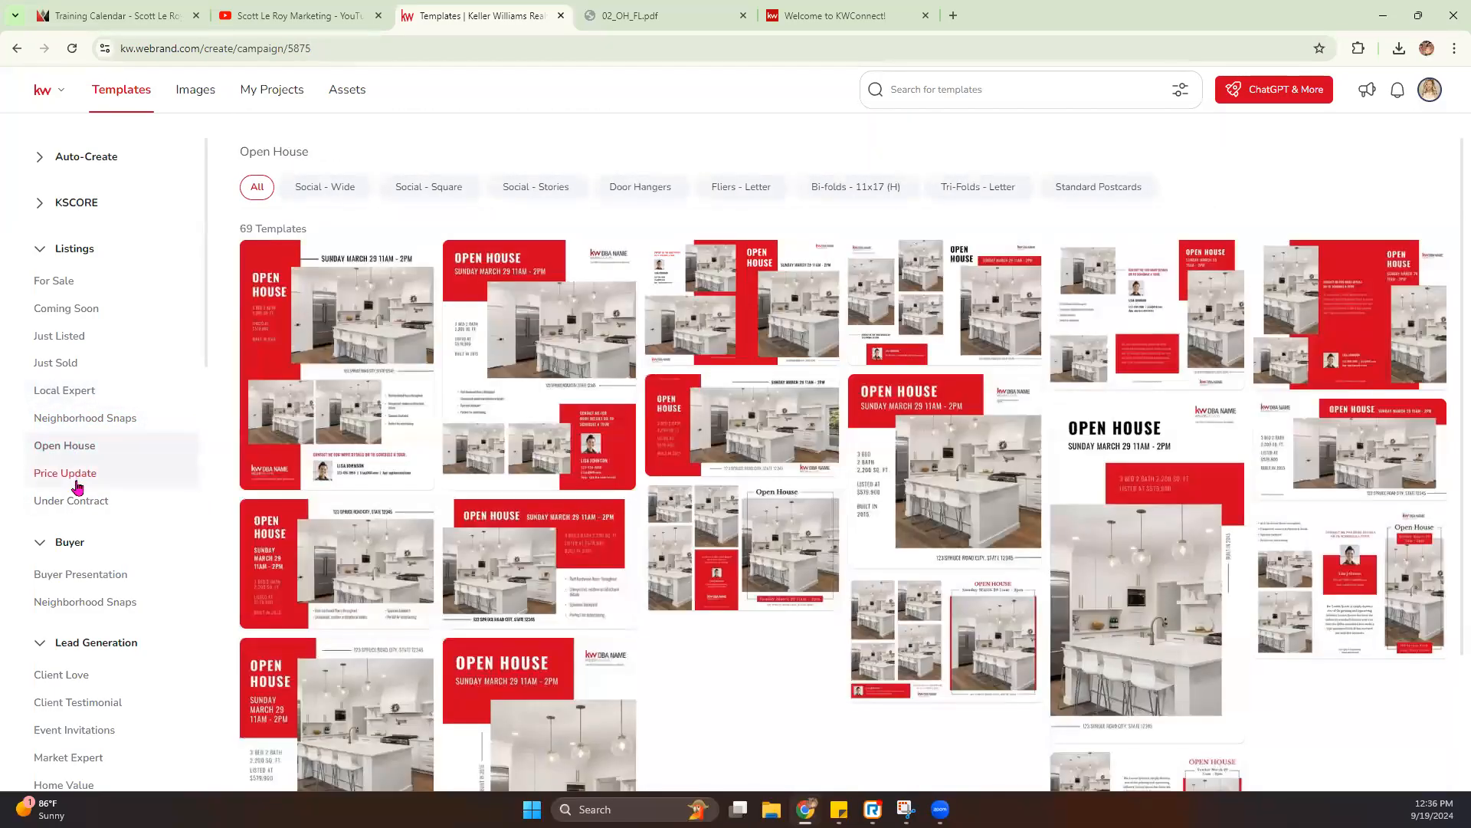
- Start a new design from the Approachable template in the Auto-Create category's Listing Presentation collection
left_click(42, 157)
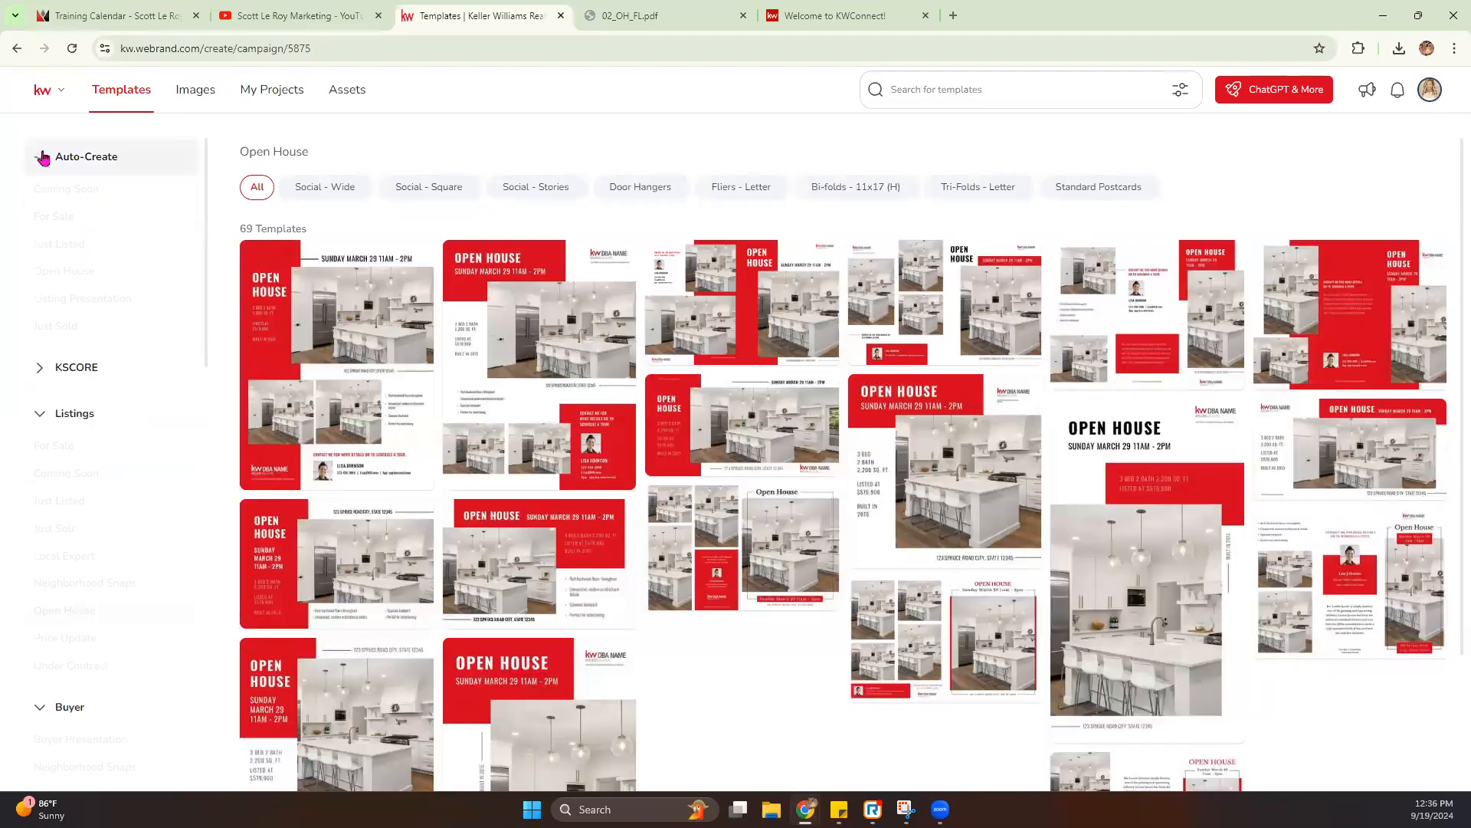
left_click(107, 299)
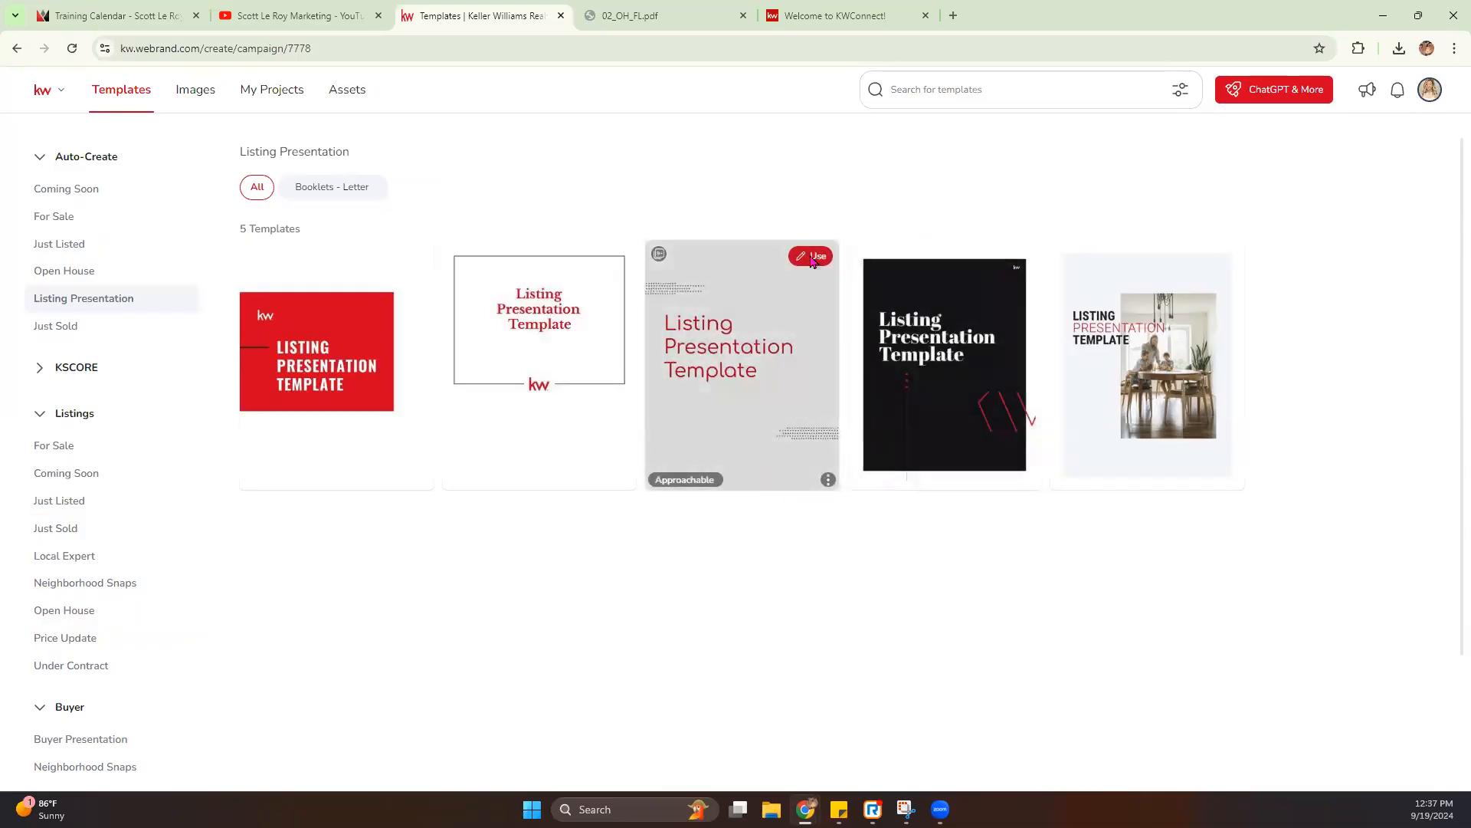
left_click(812, 262)
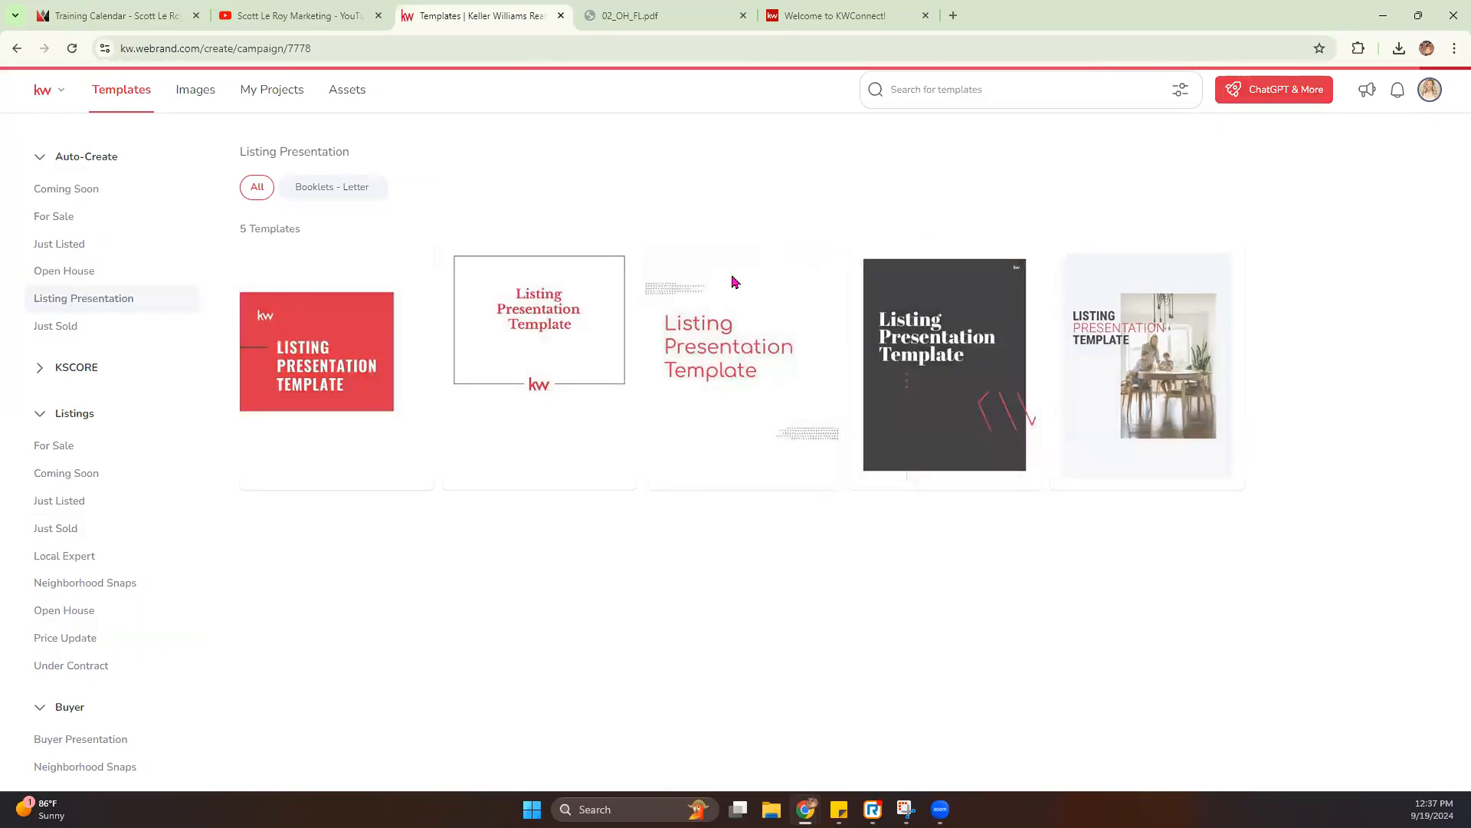
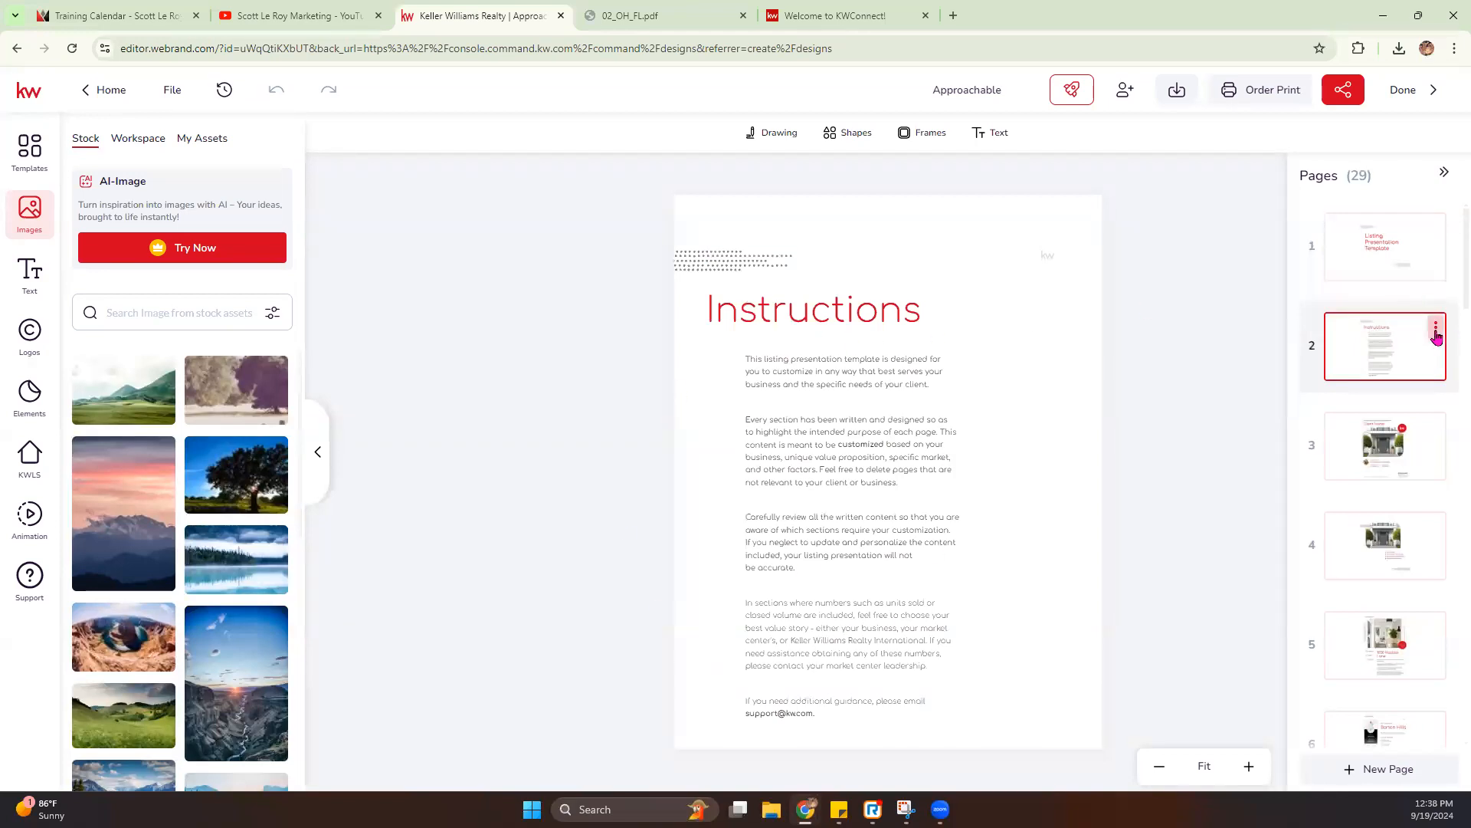
- Delete the Instructions page and the Listing Presentation Template title page from the presentation
left_click(1437, 332)
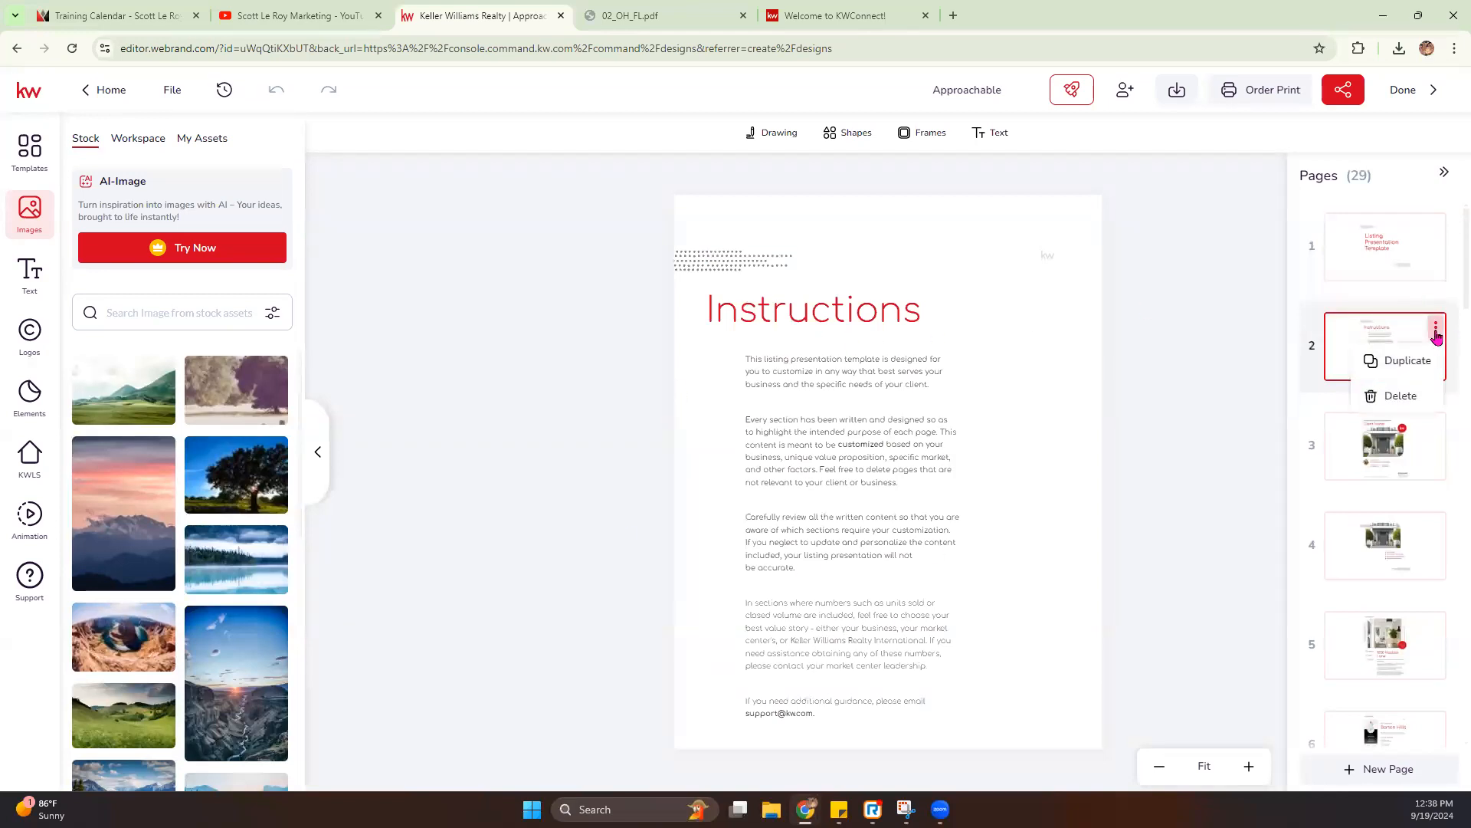
left_click(1384, 402)
left_click(691, 485)
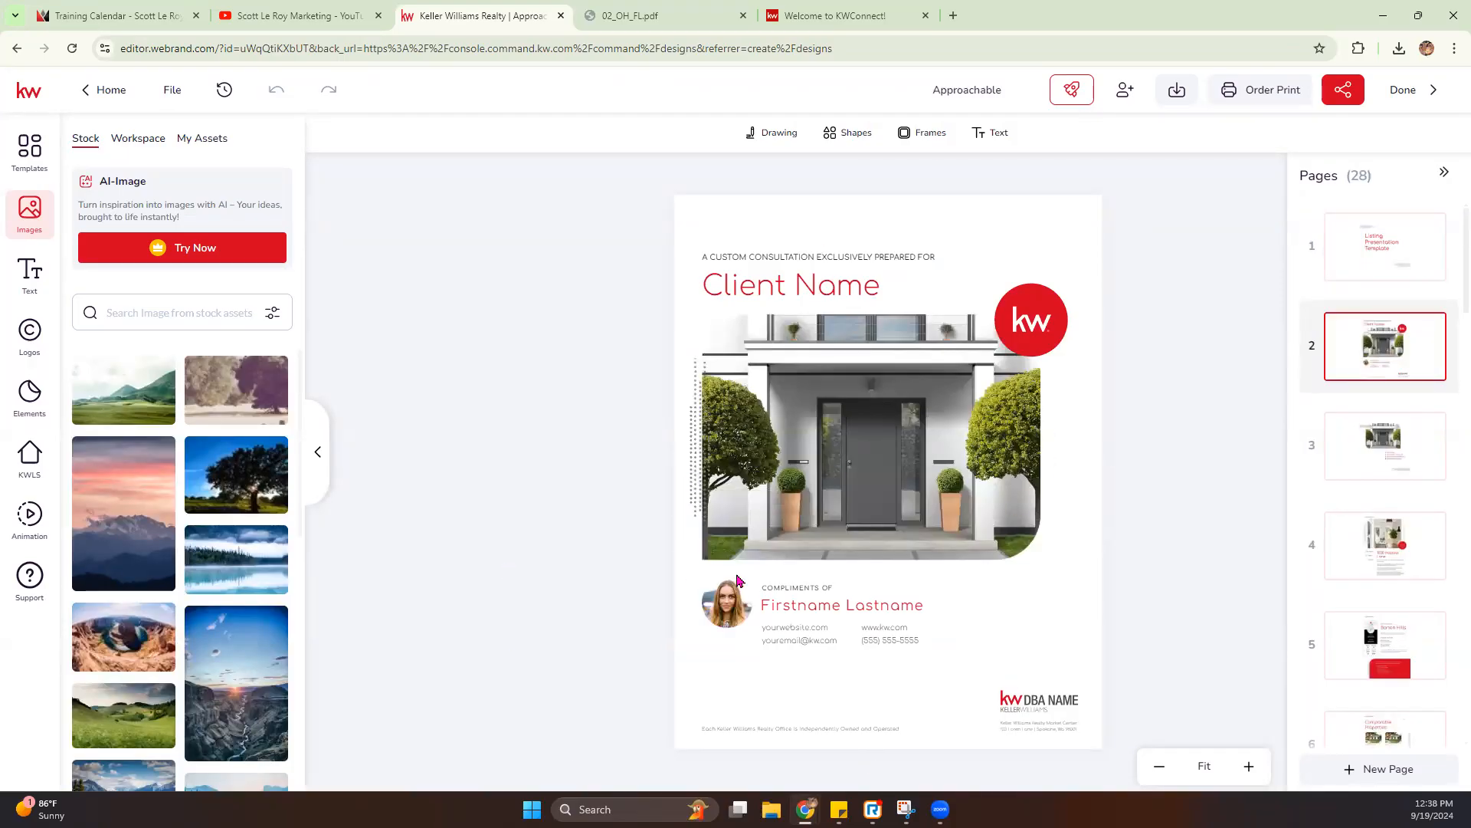
left_click(1436, 227)
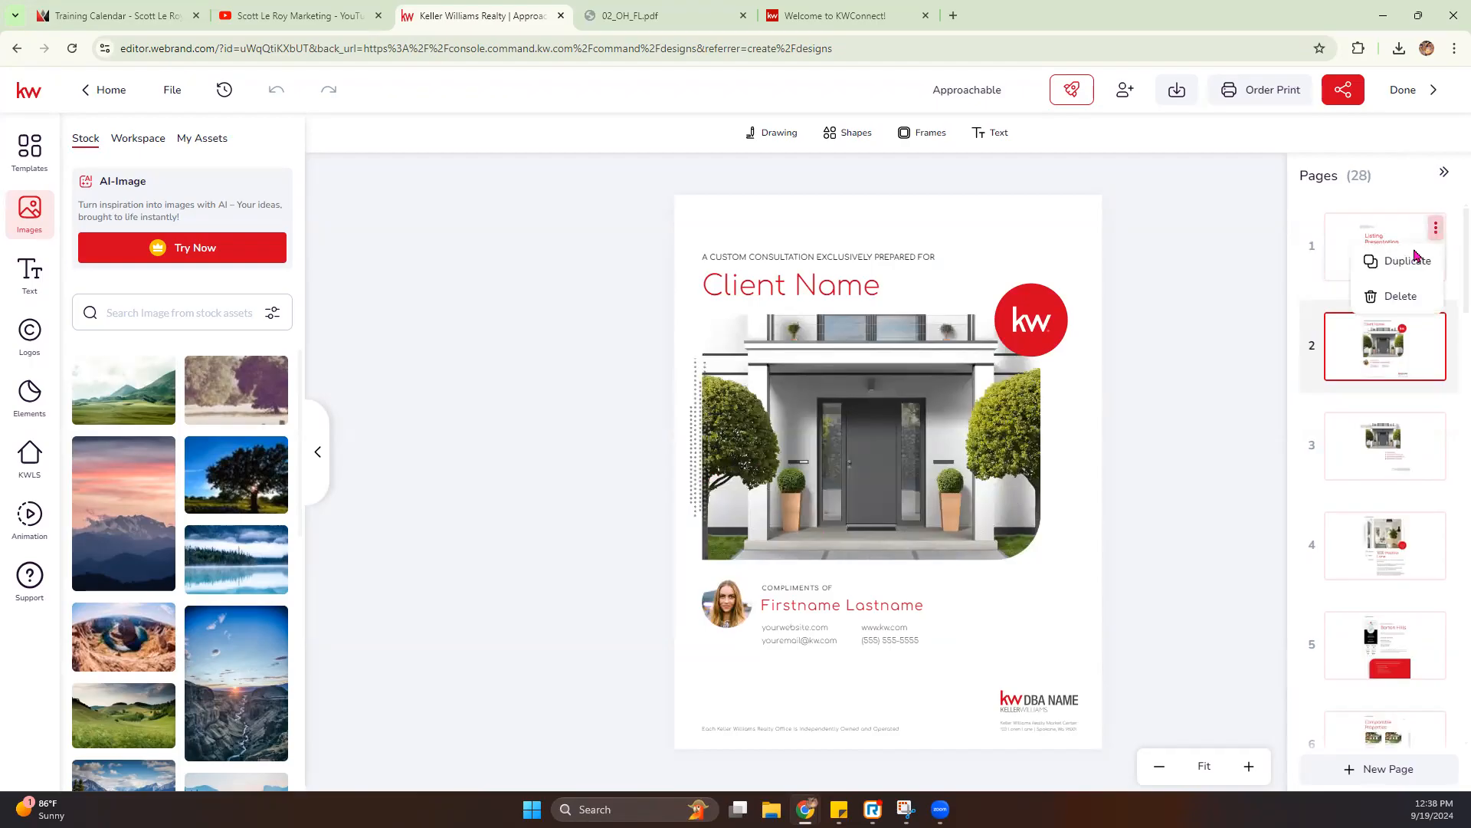
left_click(1391, 296)
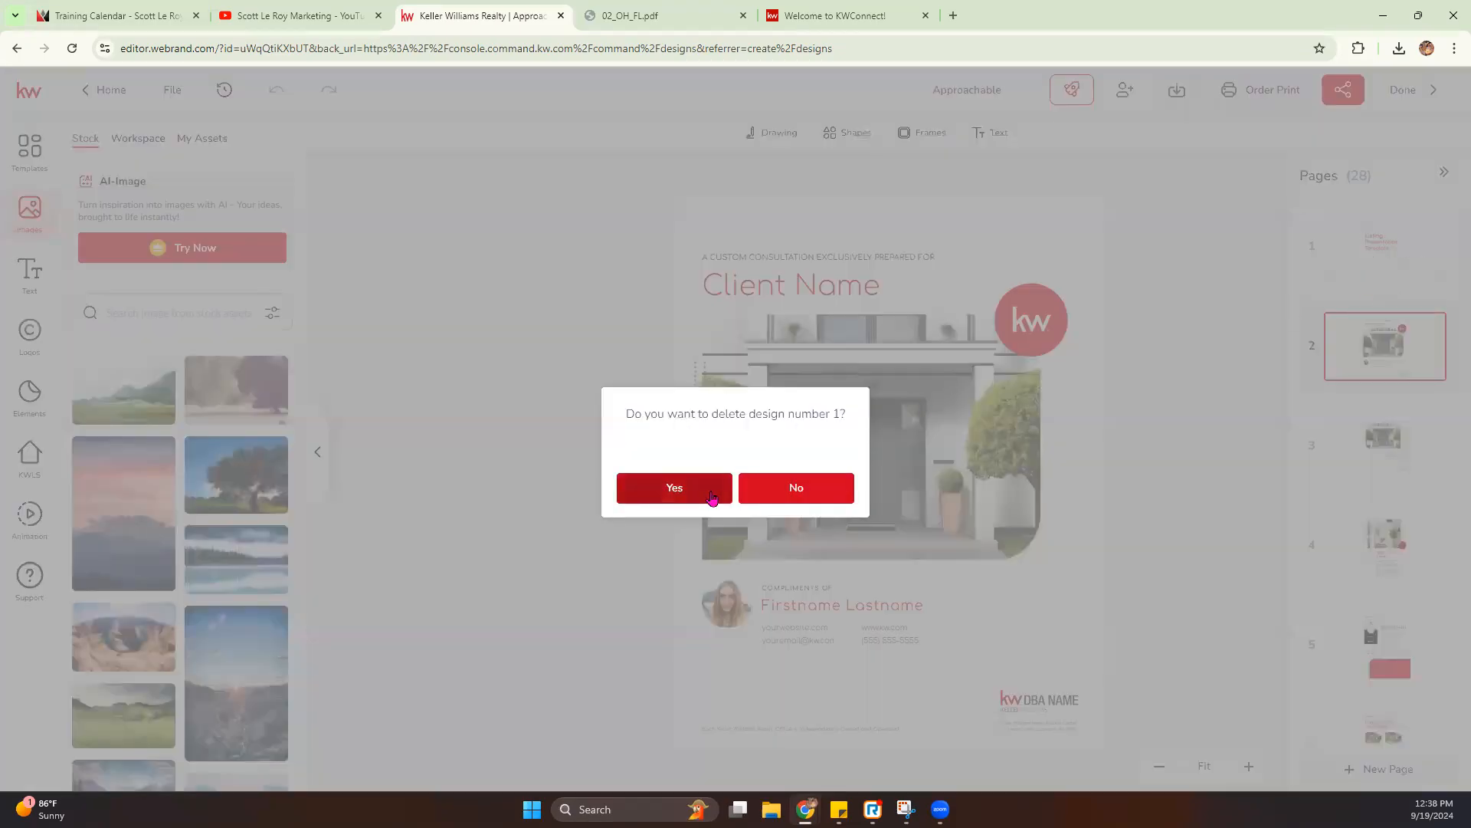
left_click(712, 497)
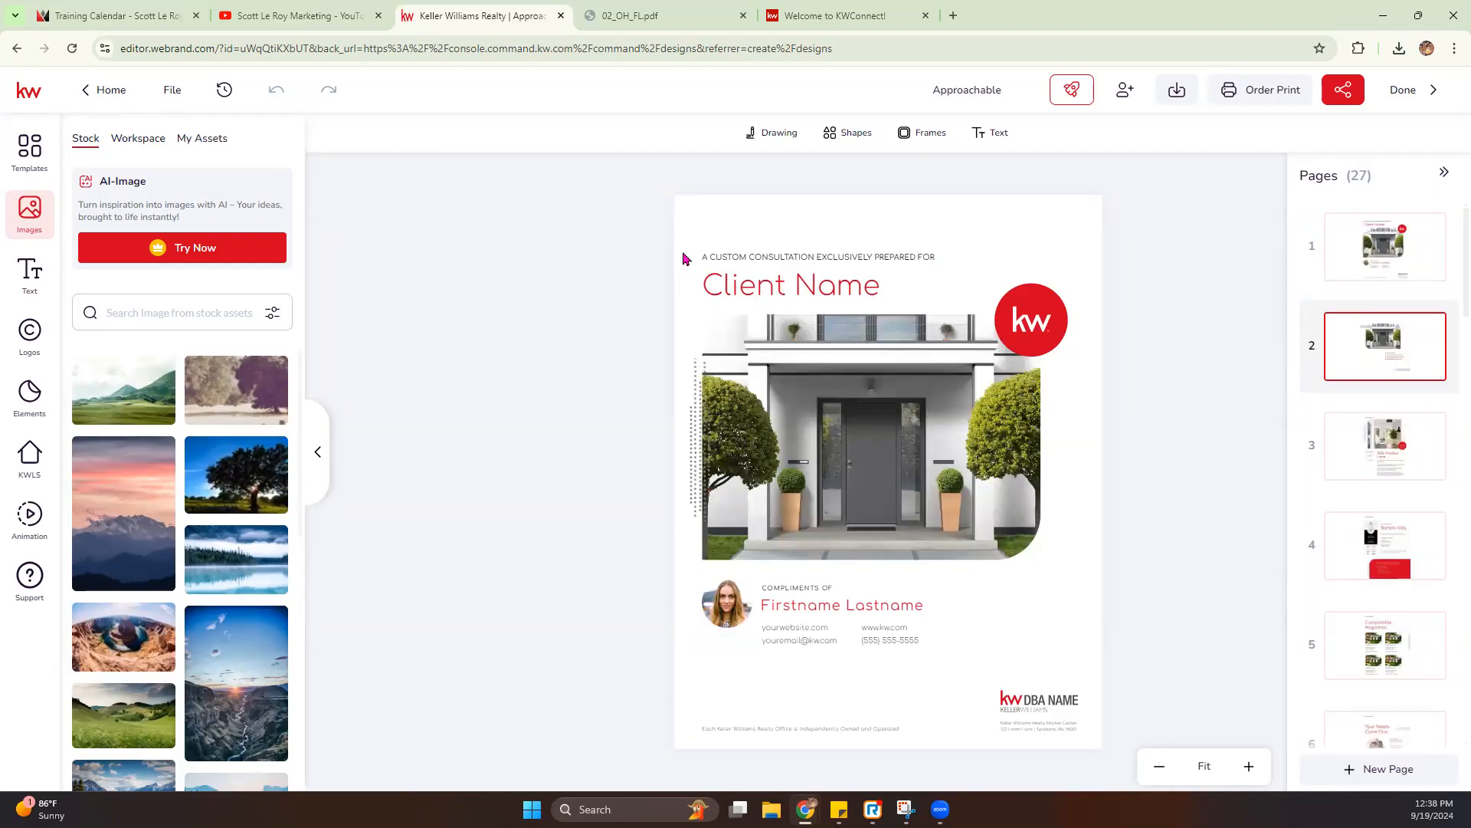
- Replace the Client Name heading on the cover page with the client's full name
left_click(774, 287)
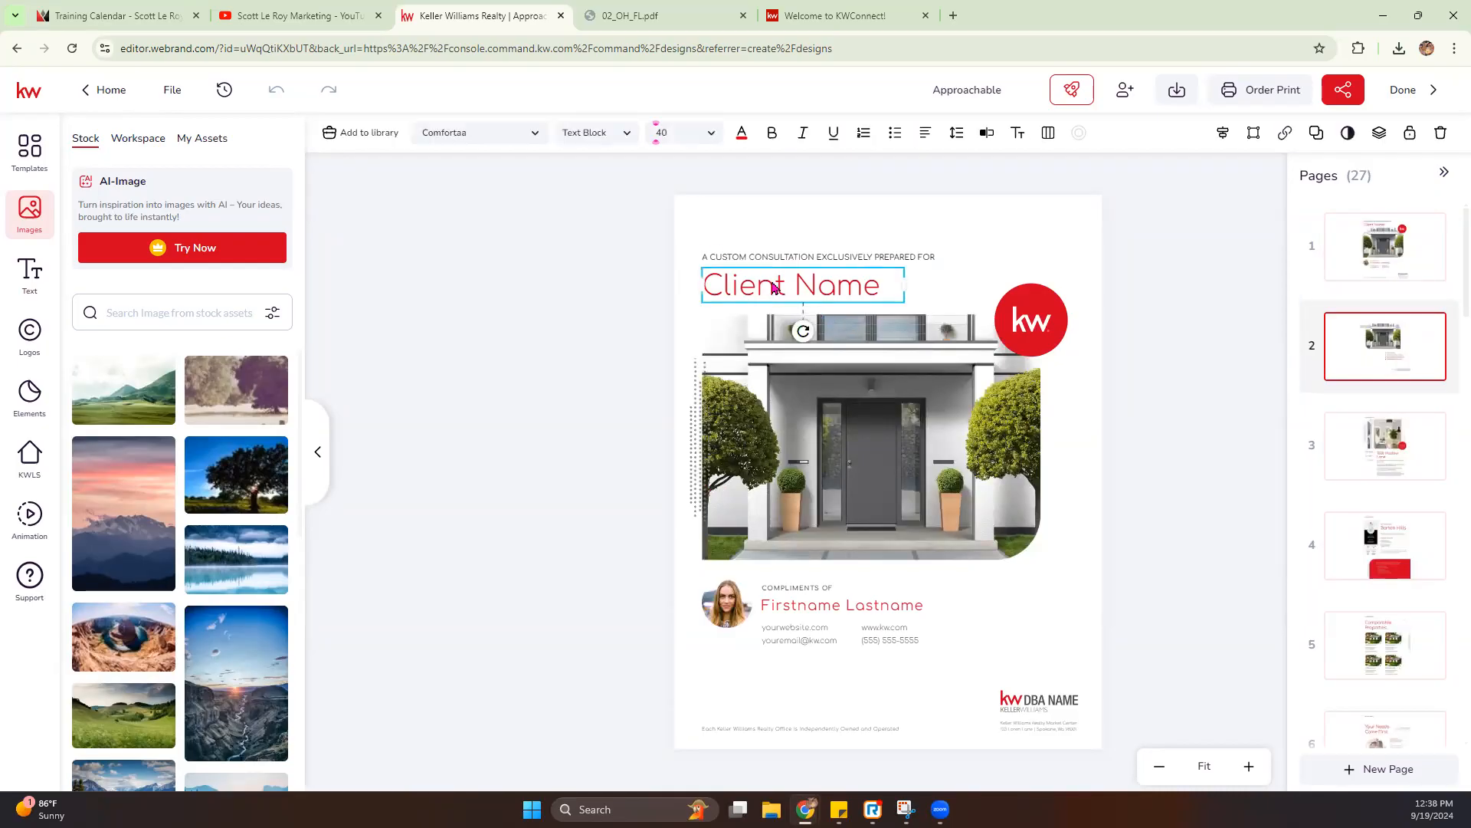
double_click(774, 287)
left_click_drag(882, 282, 699, 284)
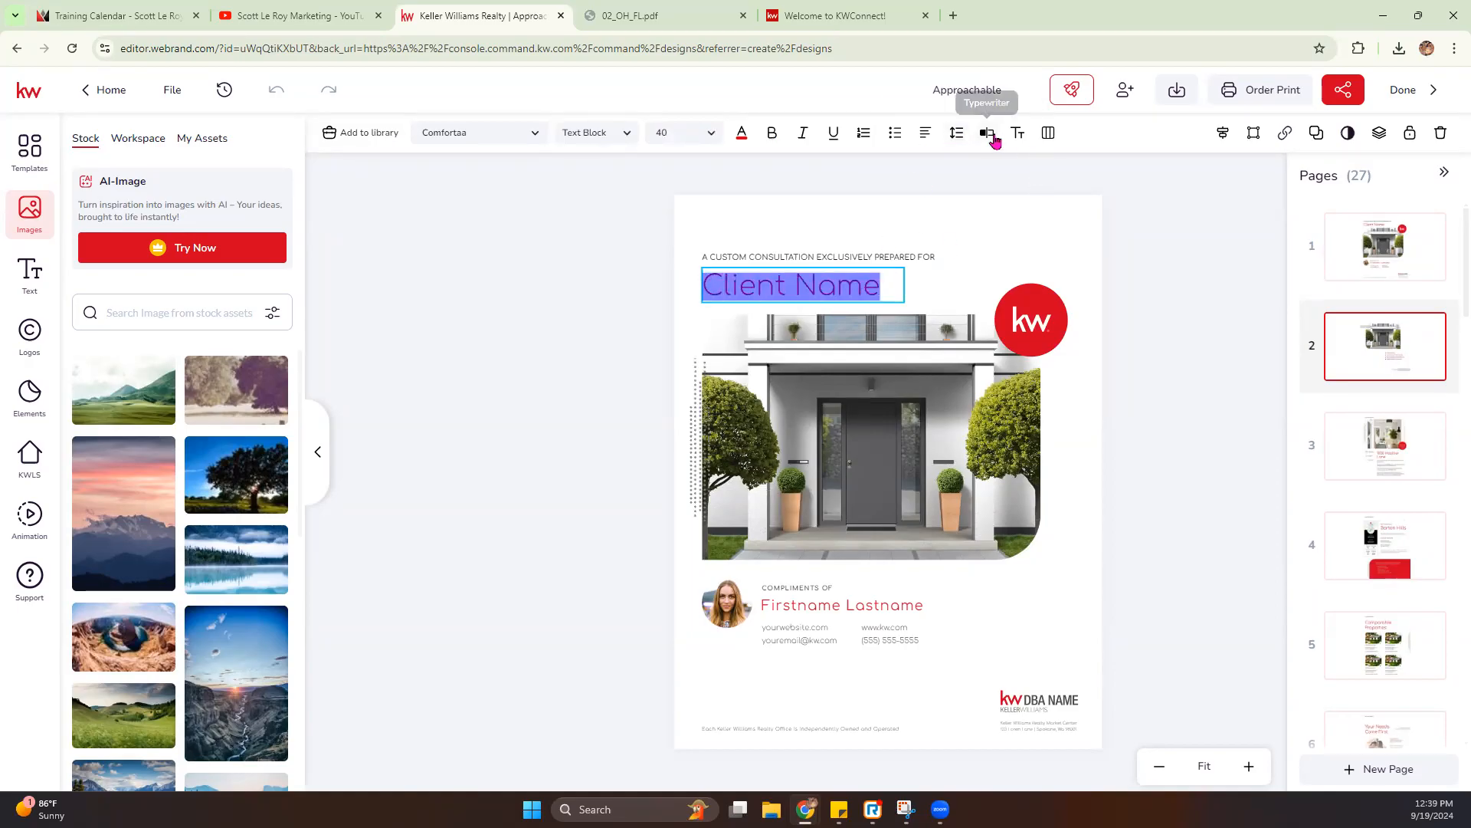
type("SA")
key("BackSpace")
type("cott Le Roy")
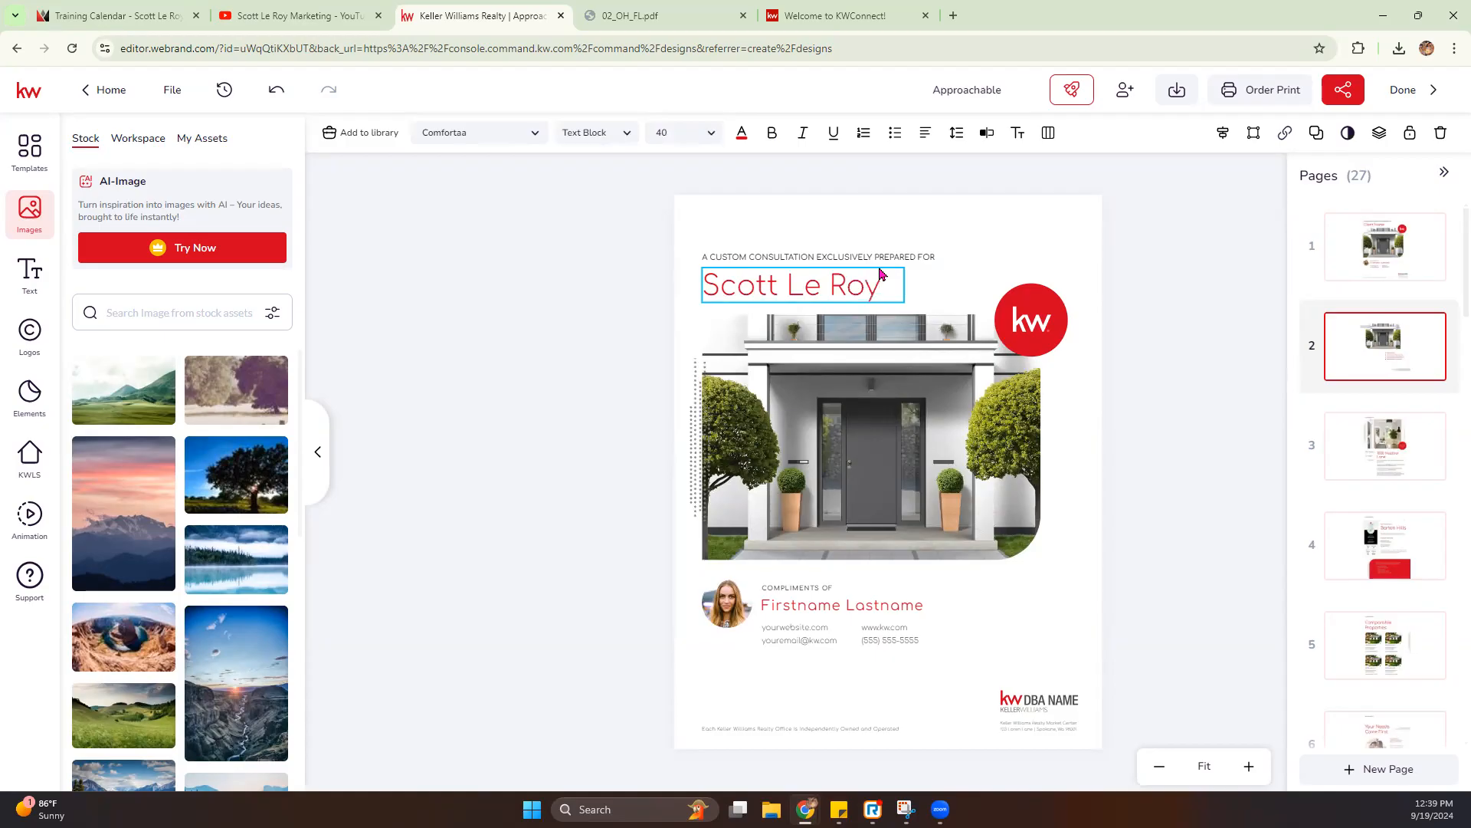
left_click(840, 452)
- Replace the agent portrait on the cover page with Headshot.jpg from the personal image assets
left_click(743, 594)
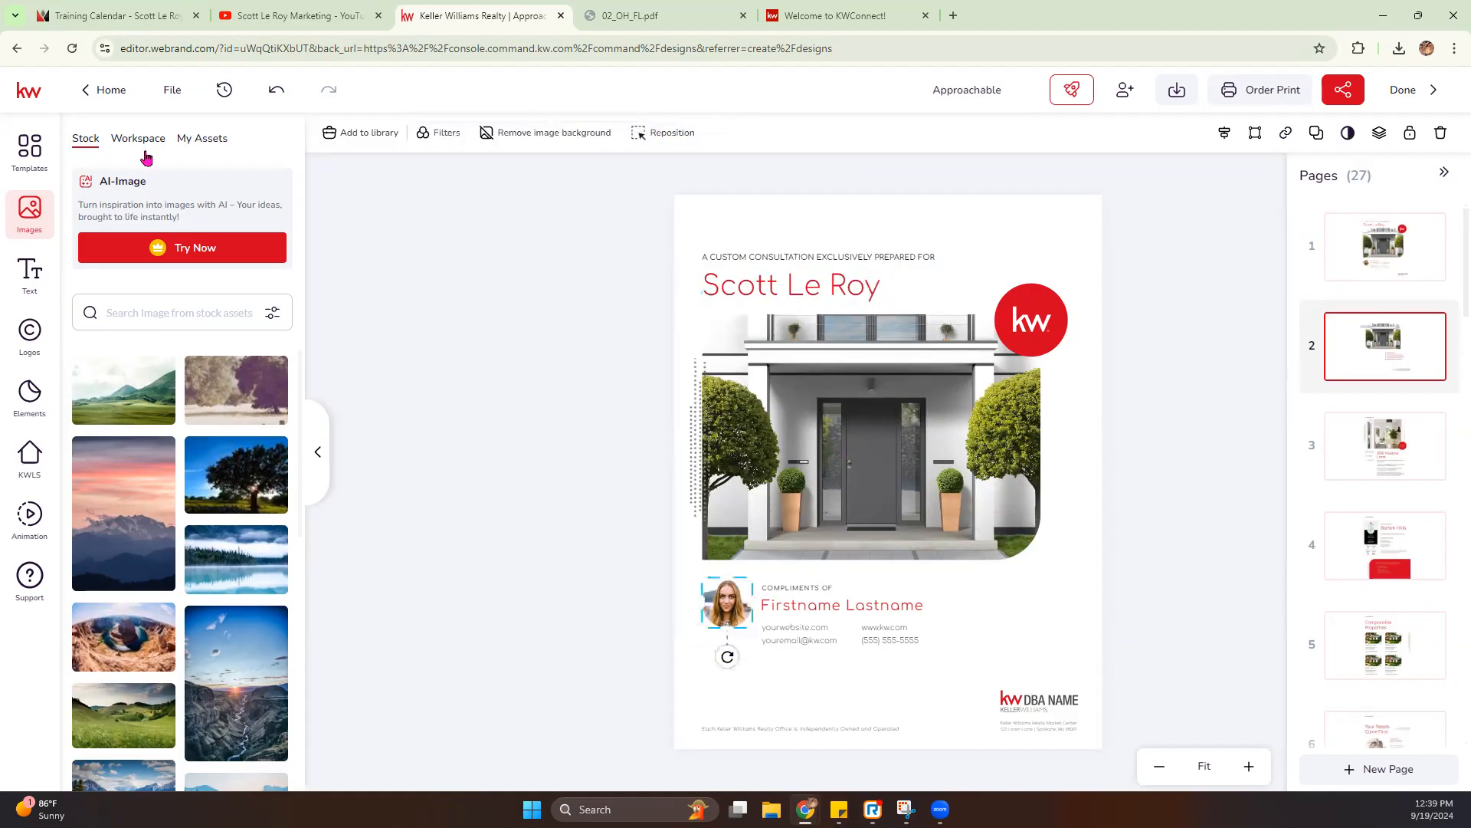
left_click(195, 139)
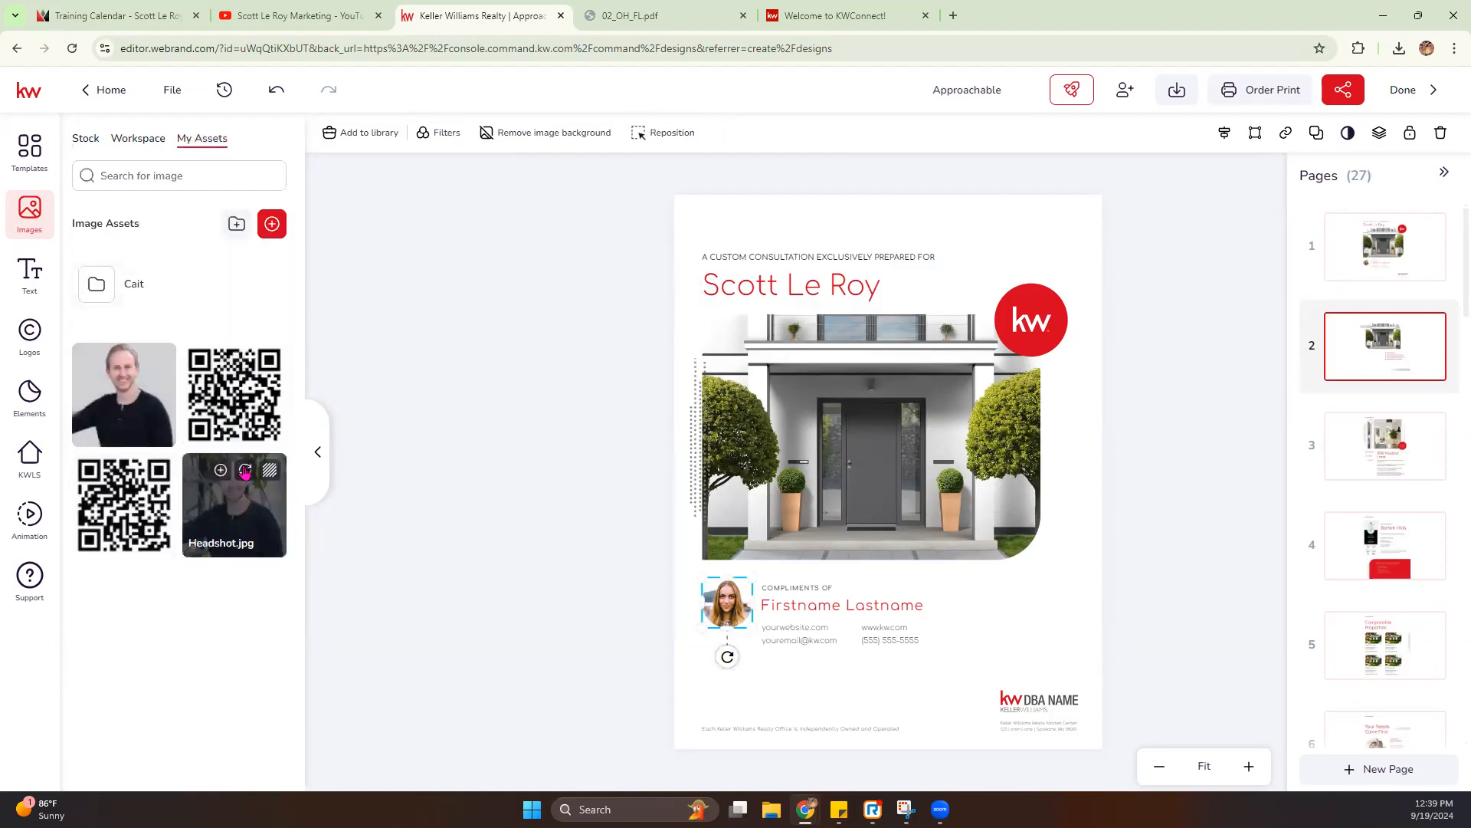
left_click(245, 471)
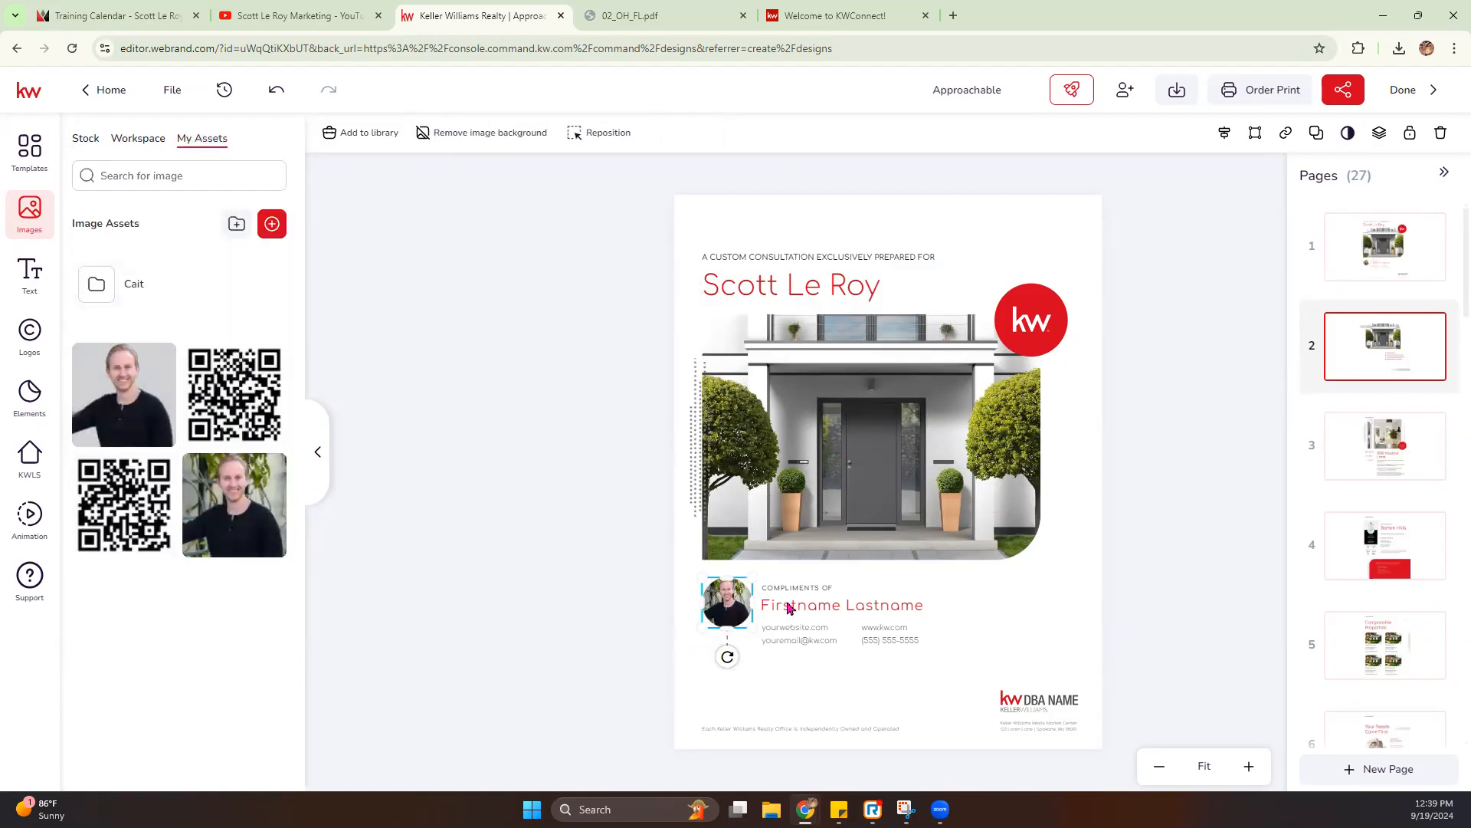
- Replace the Firstname Lastname placeholder under Compliments Of with the agent's full name
left_click(835, 610)
double_click(876, 607)
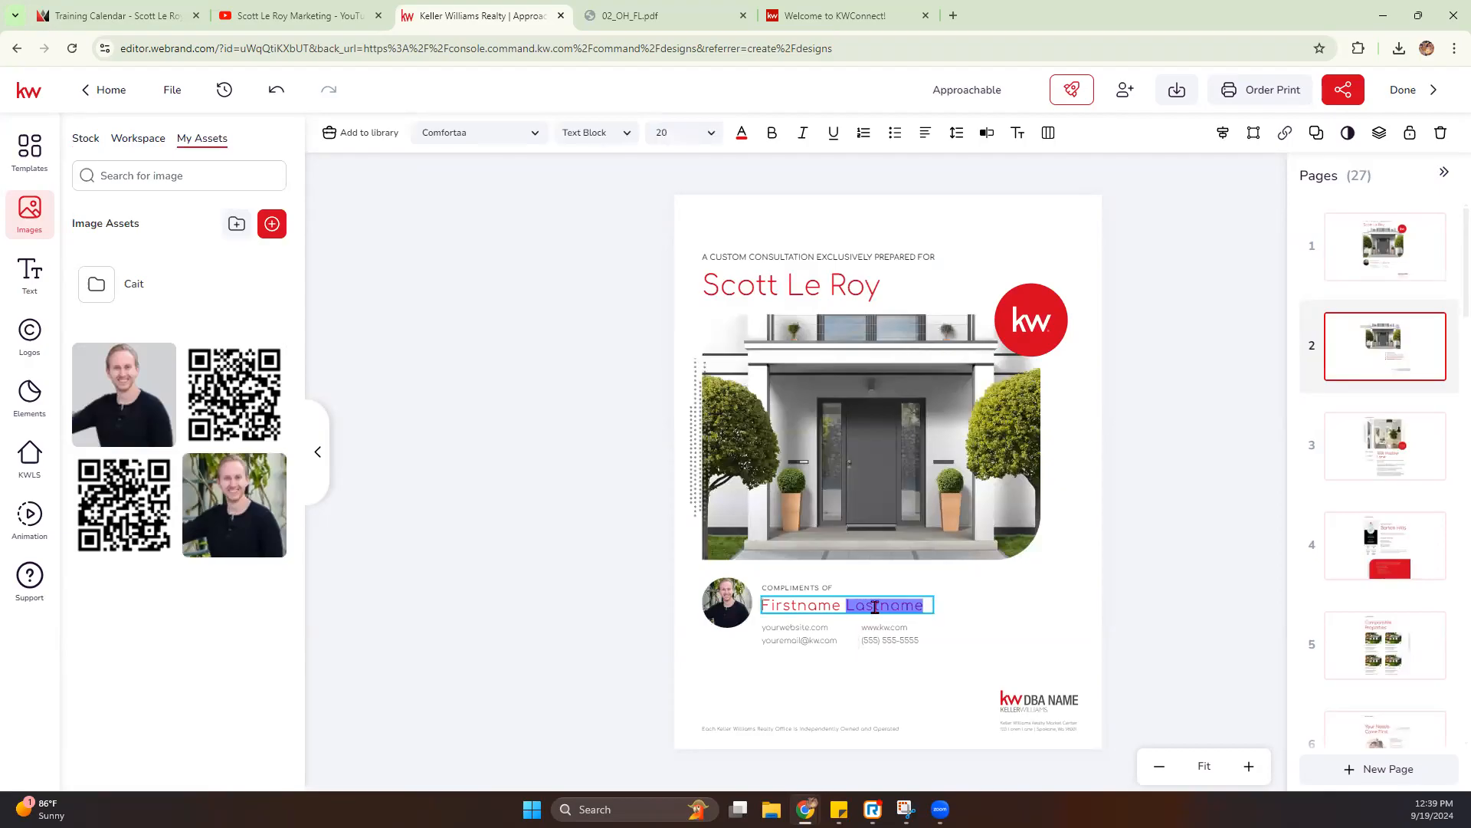
key("BackSpace")
key("BackSpace")
key("BackSpace")
key("BackSpace")
key("BackSpace")
key("BackSpace")
key("BackSpace")
key("BackSpace")
key("BackSpace")
key("BackSpace")
key("BackSpace")
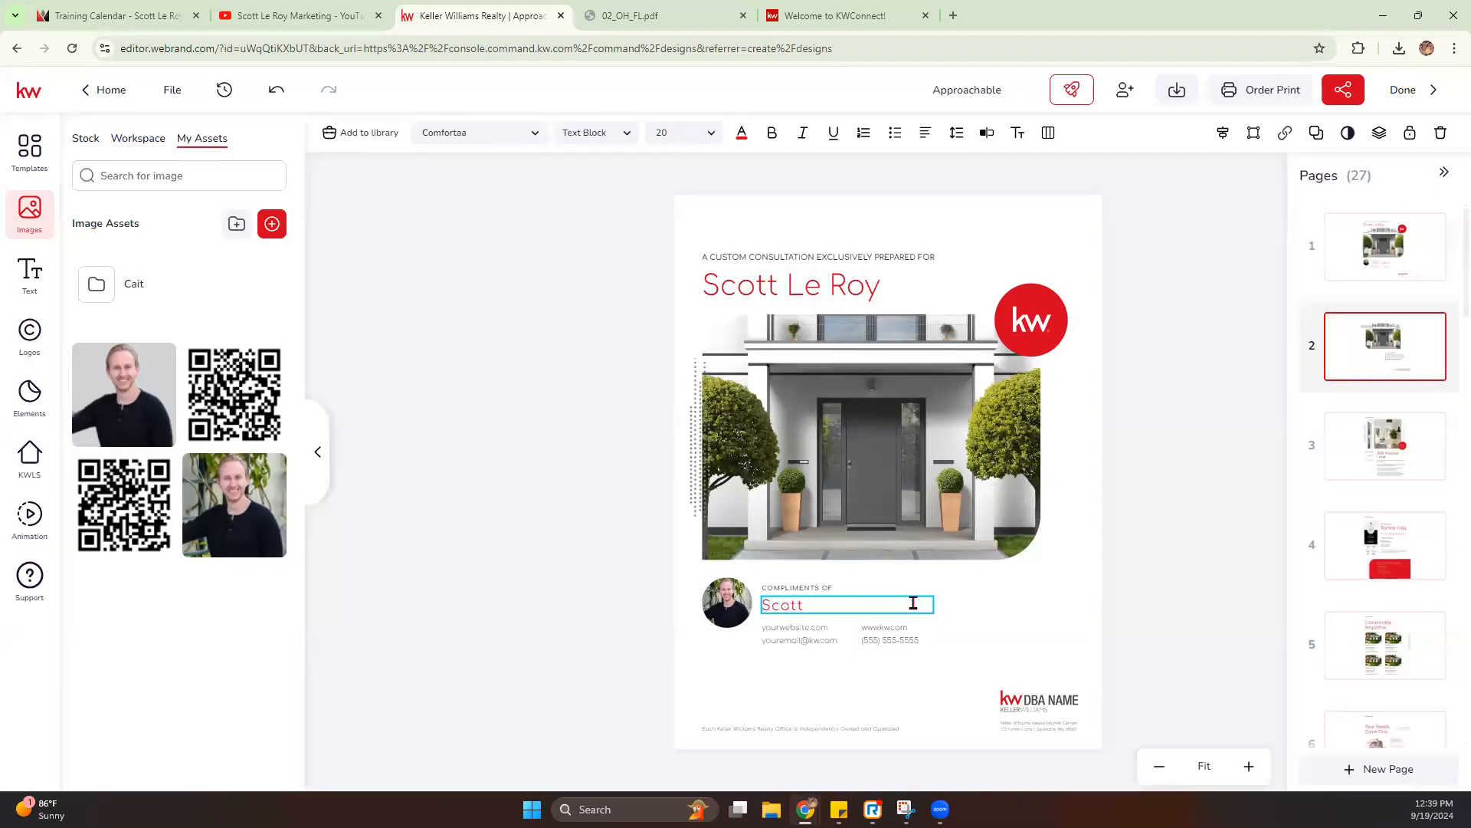
type("ott Le Toy")
- Replace the yourwebsite placeholder with the agent's website name and widen the text box to fit it on one line
left_click(805, 632)
double_click(801, 628)
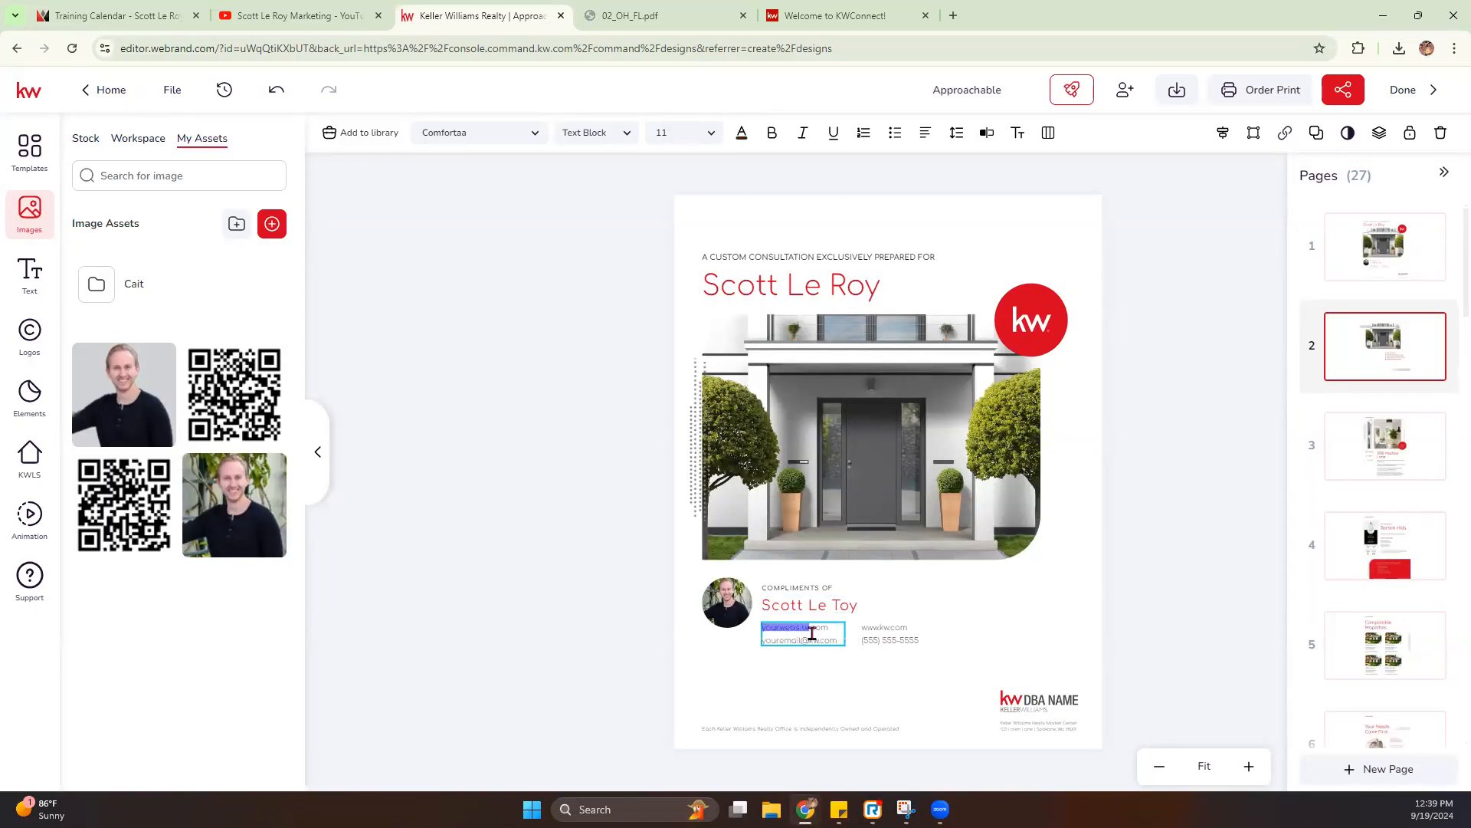
left_click(1249, 766)
left_click(1252, 767)
scroll(1073, 674, "down", 3)
left_click(783, 571)
left_click_drag(778, 571, 671, 572)
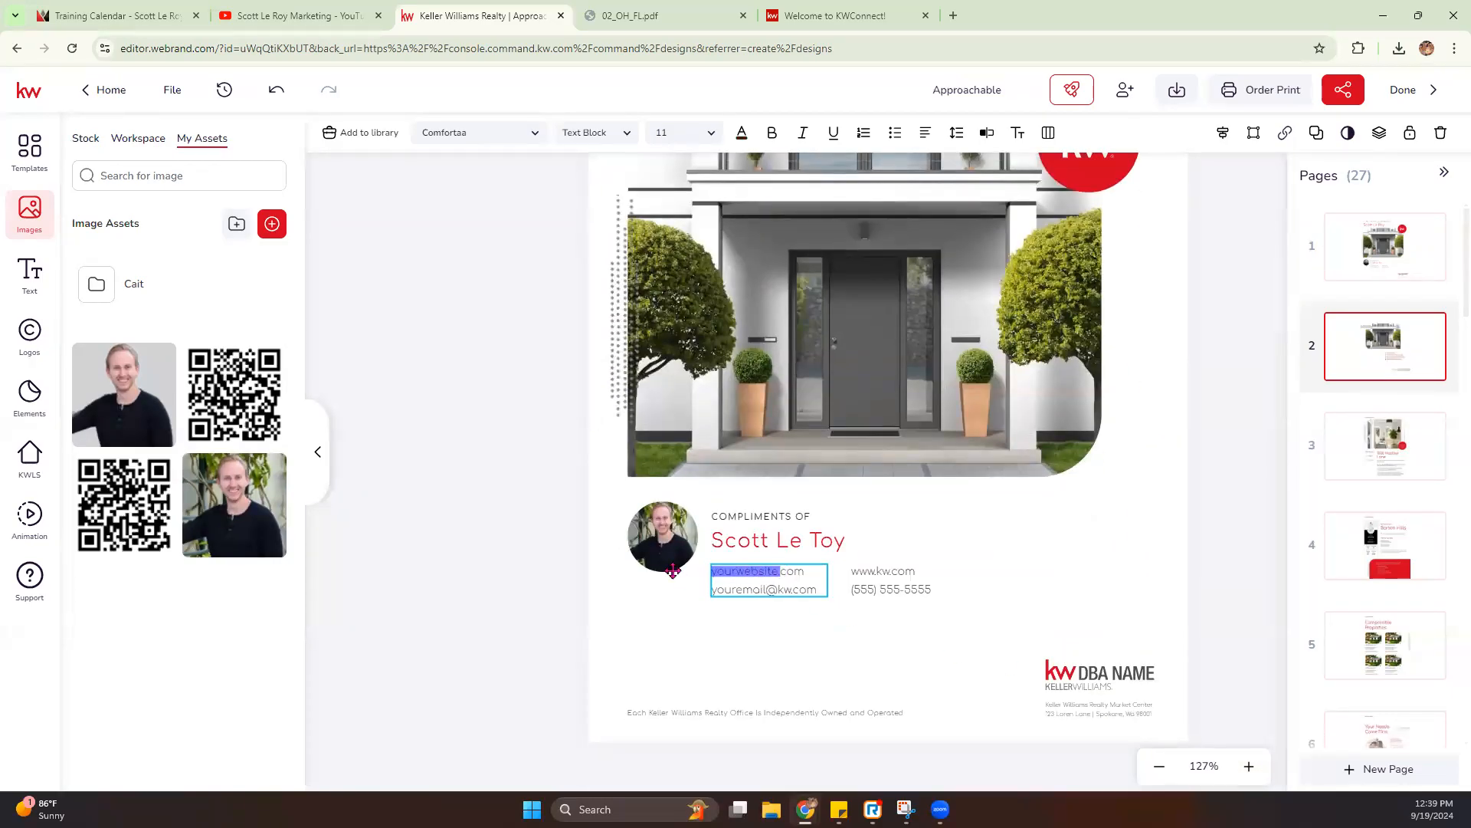
type("scottlet")
type("oymarketing")
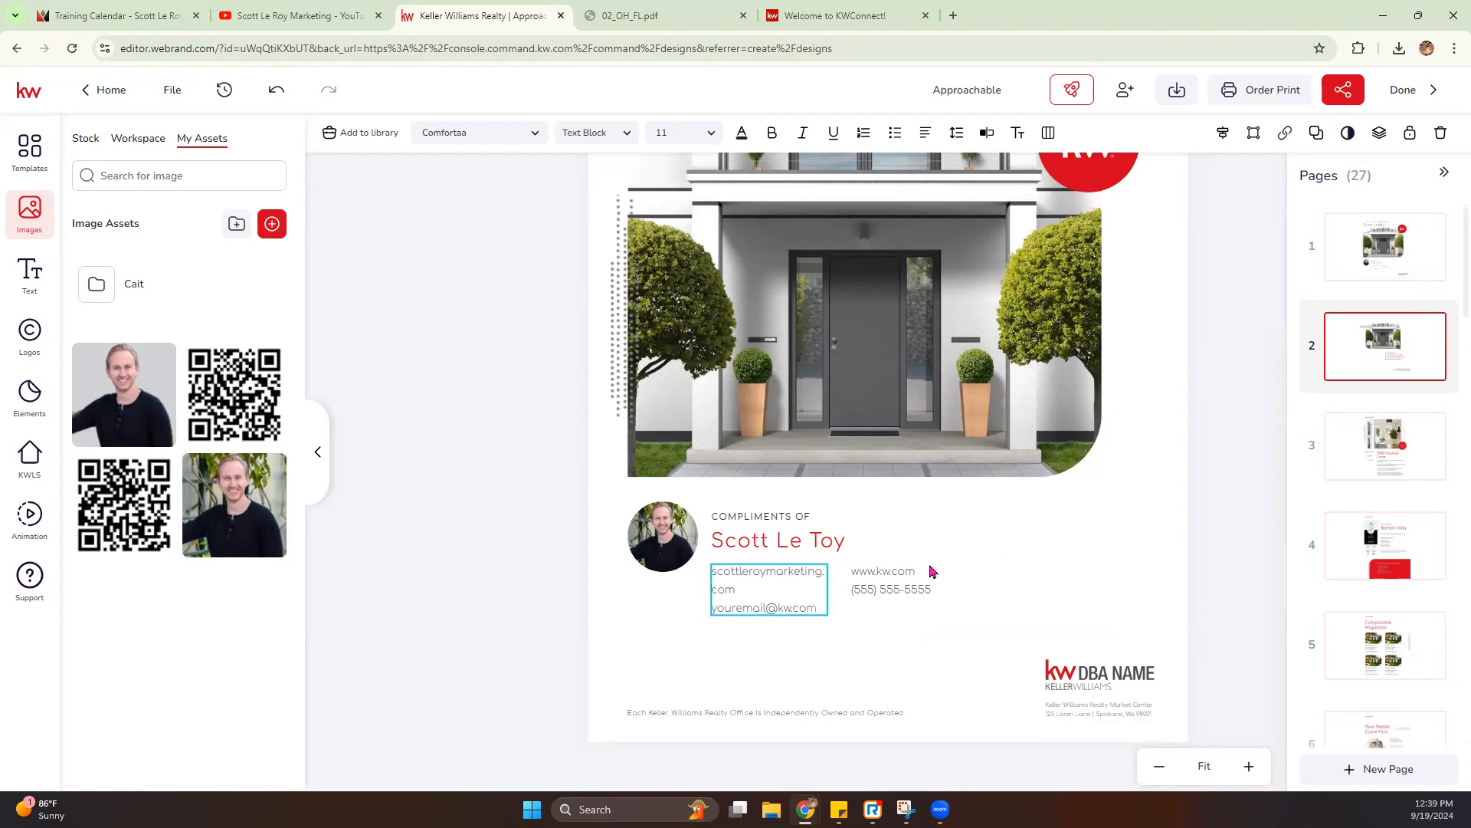
left_click_drag(828, 588, 920, 578)
- Replace the email placeholder with the agent's e-mail address and widen the text box to fit it on one line
left_click(770, 594)
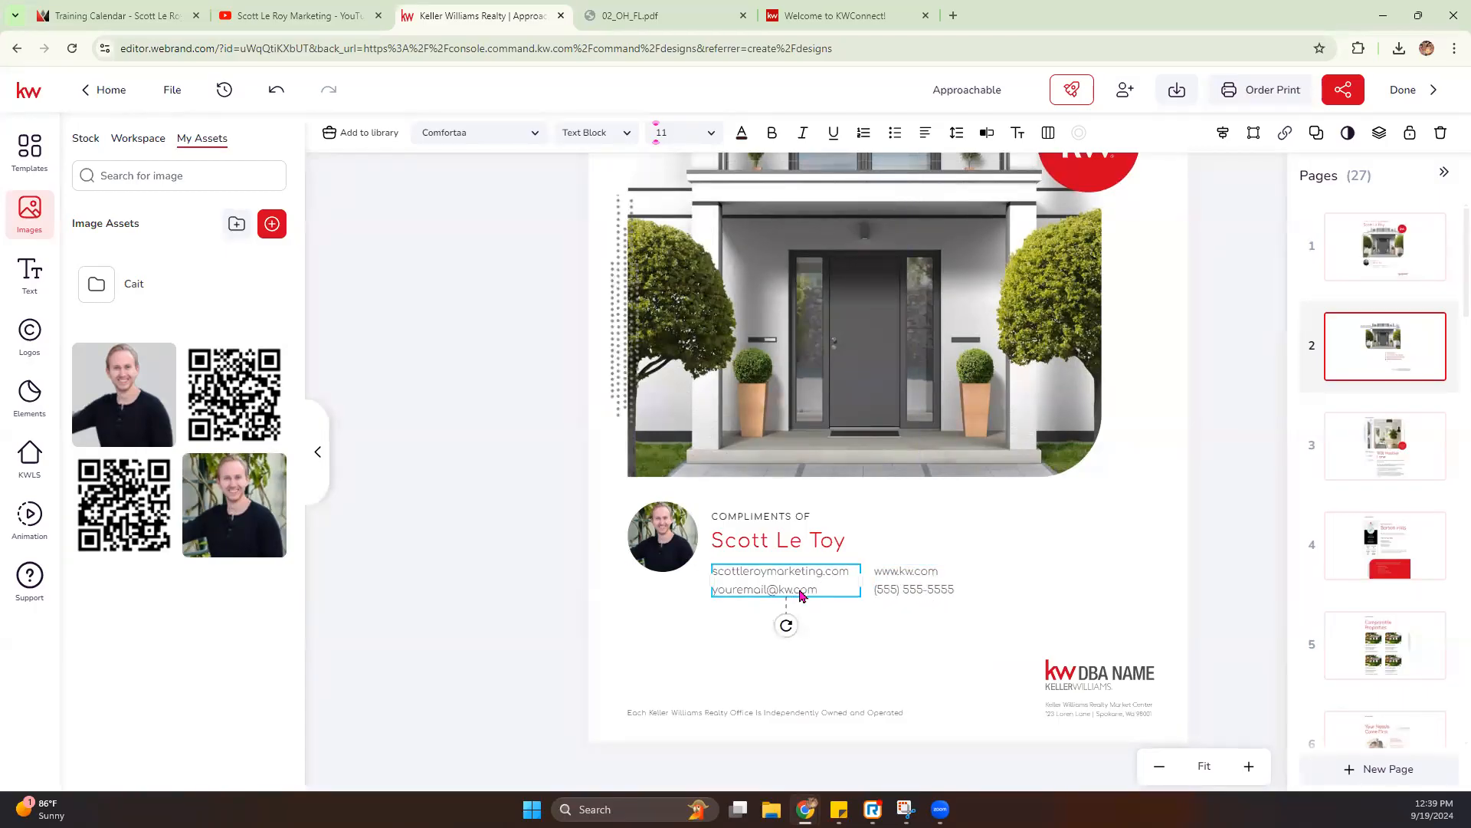
double_click(798, 595)
left_click(792, 589)
left_click_drag(786, 589, 718, 586)
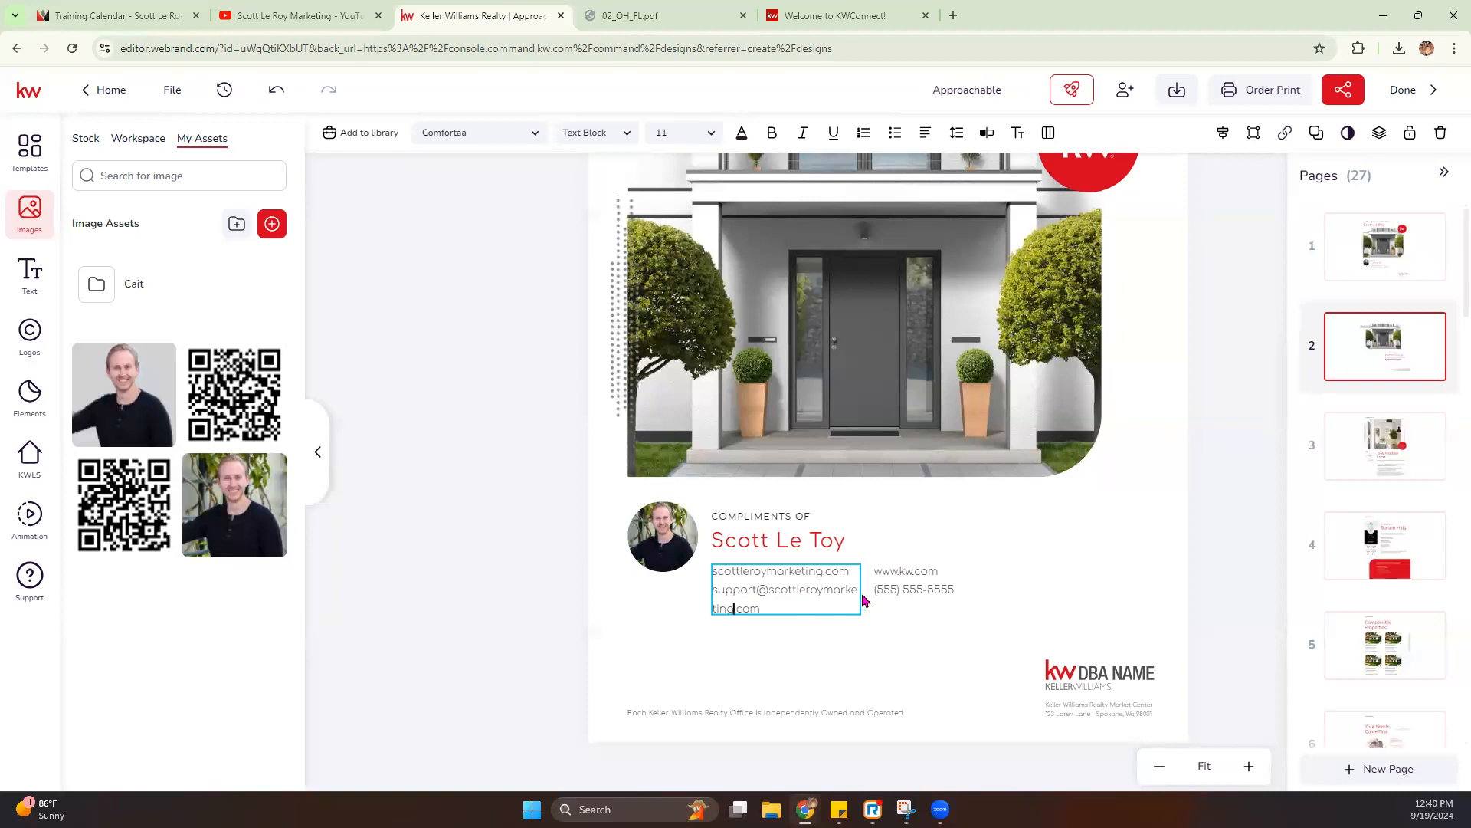
left_click_drag(861, 590, 988, 586)
left_click(979, 585)
left_click(944, 586)
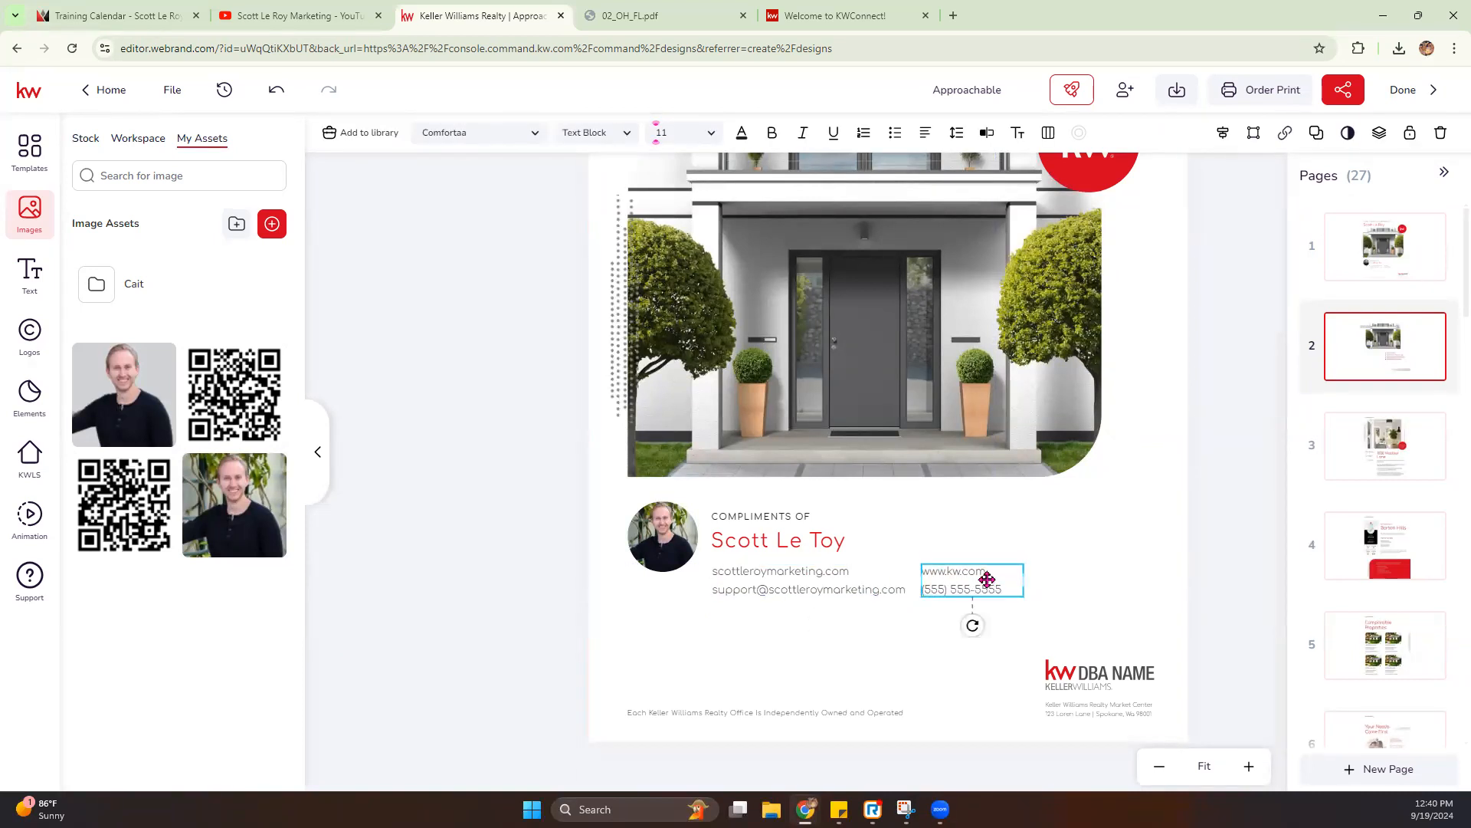
double_click(935, 588)
key("Escape")
- Replace the KW DBA Name logo in the cover page's footer with the red and gray West Bloomfield/Farmington Hills logo asset
left_click(1111, 679)
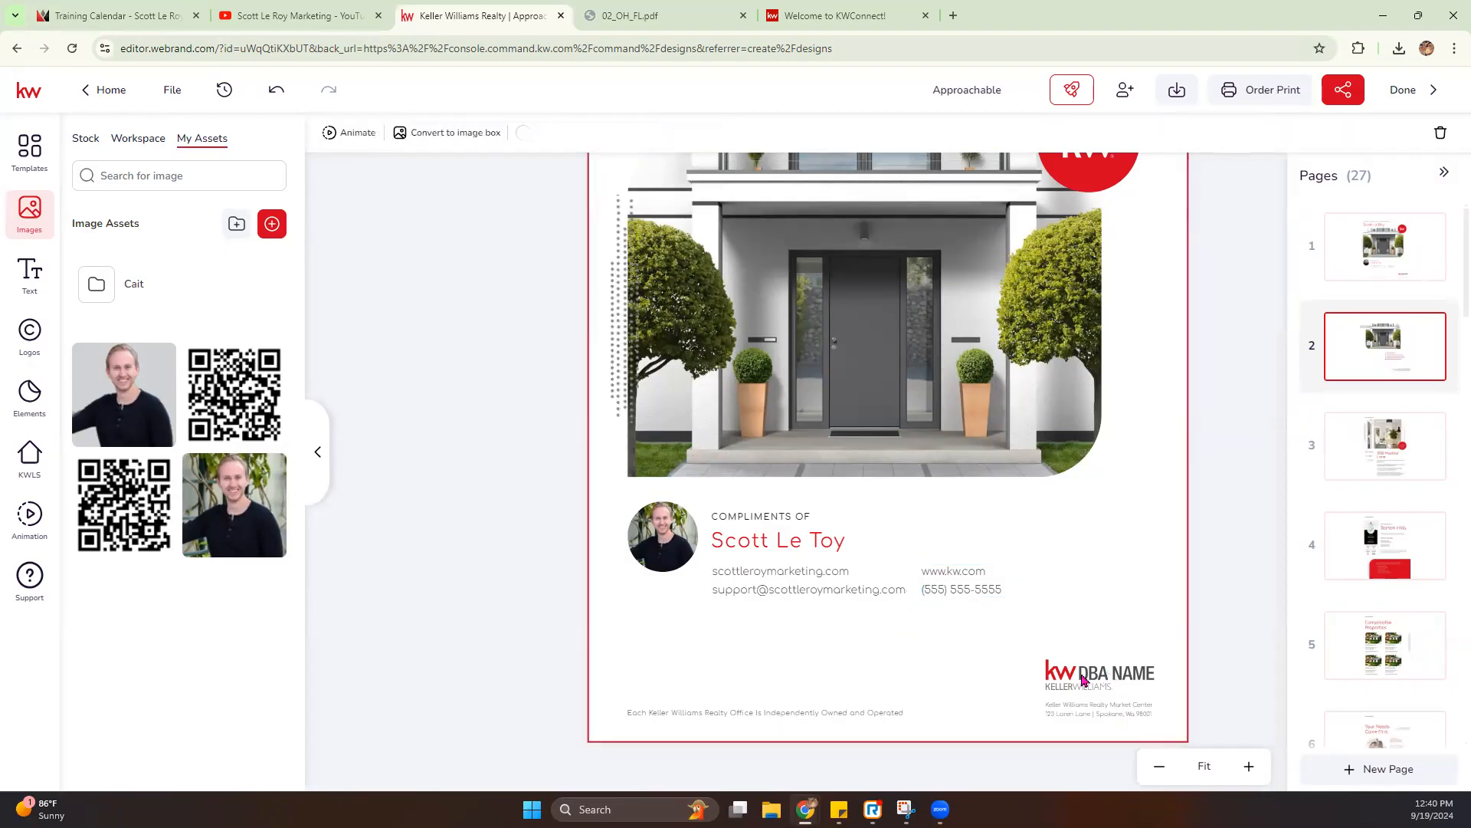
left_click(1249, 765)
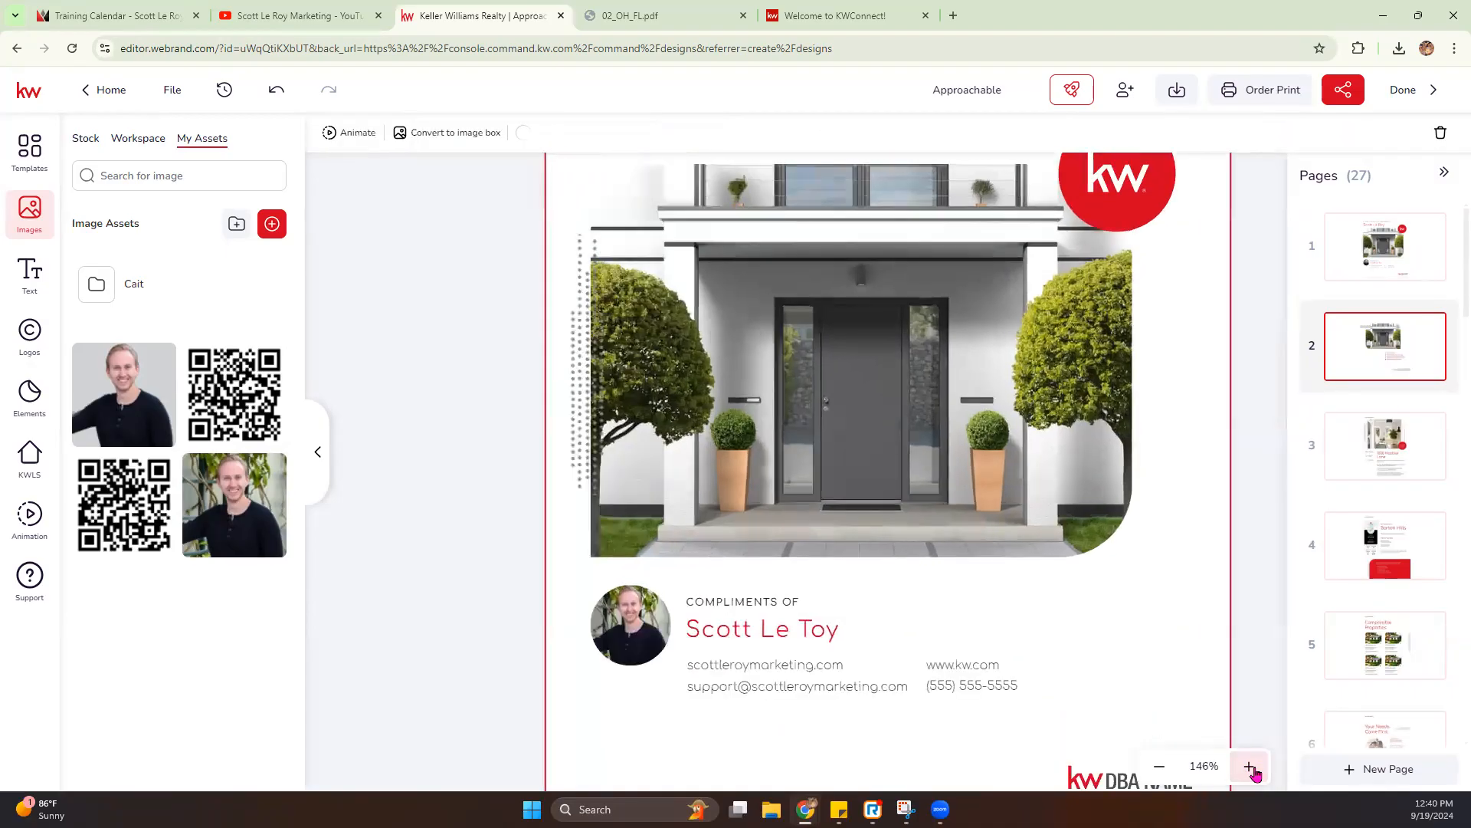
left_click(1249, 766)
scroll(1150, 675, "down", 3)
left_click(1129, 647)
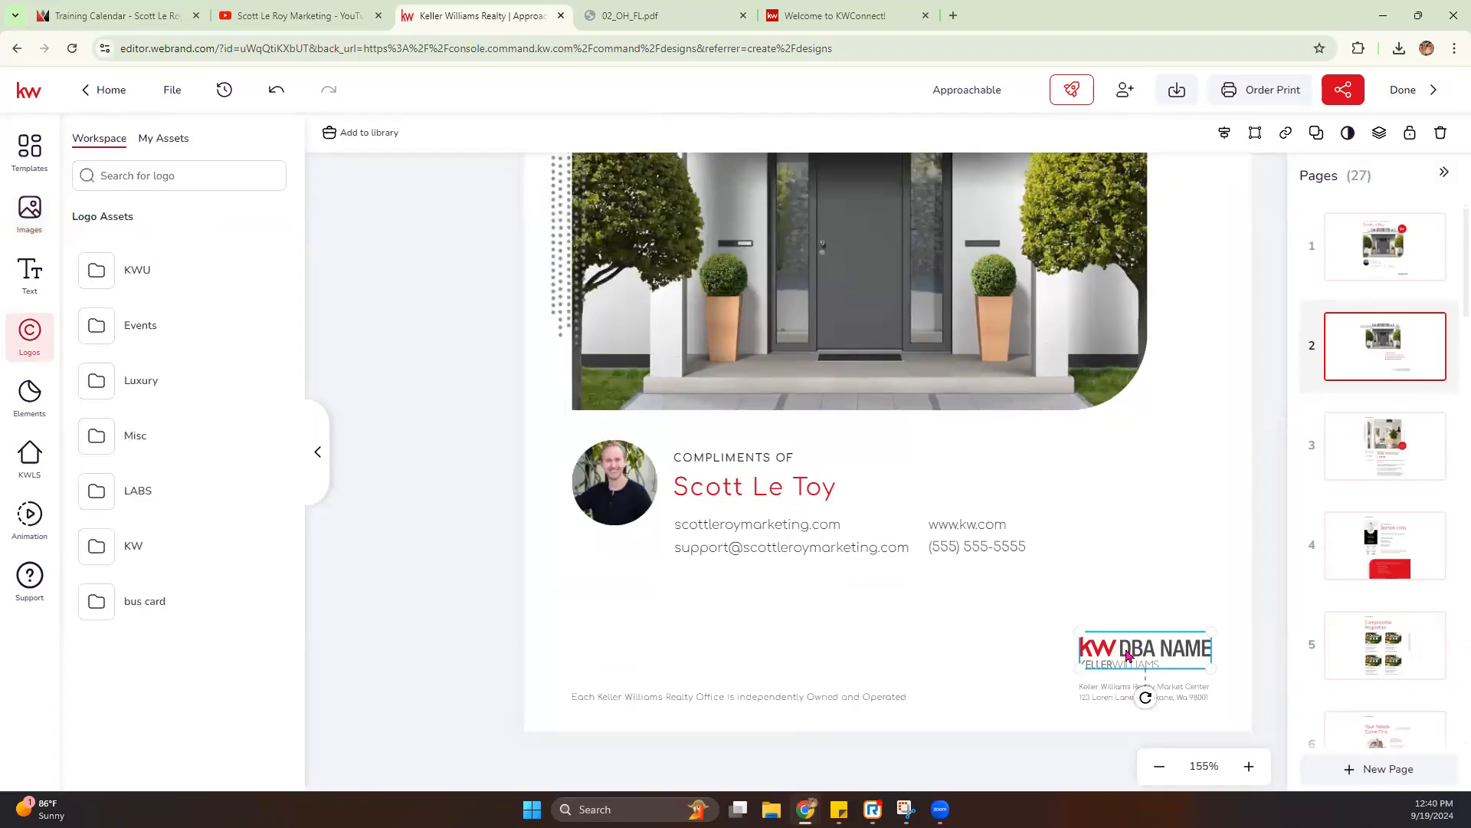
left_click(149, 140)
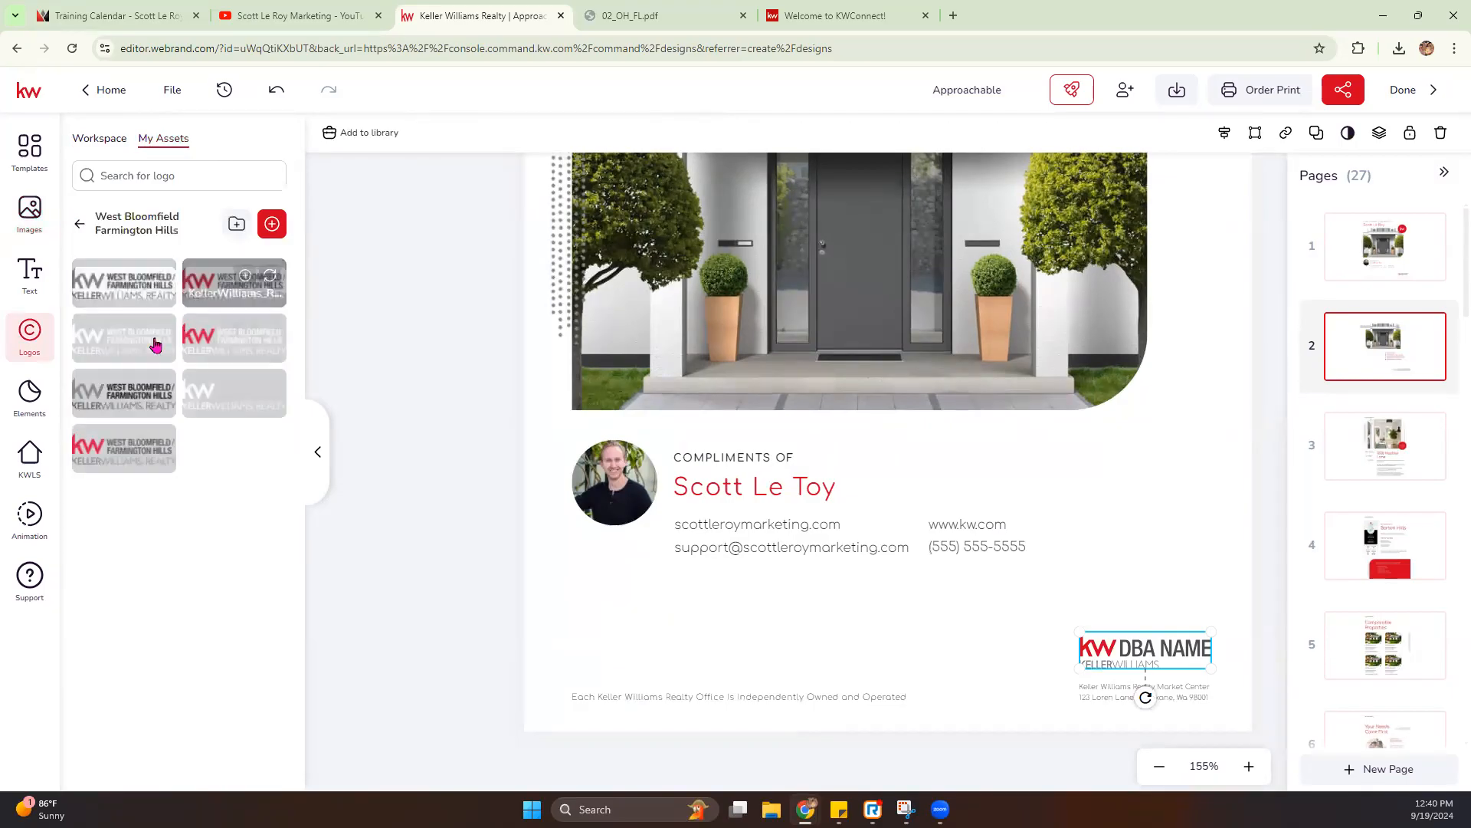
left_click(150, 449)
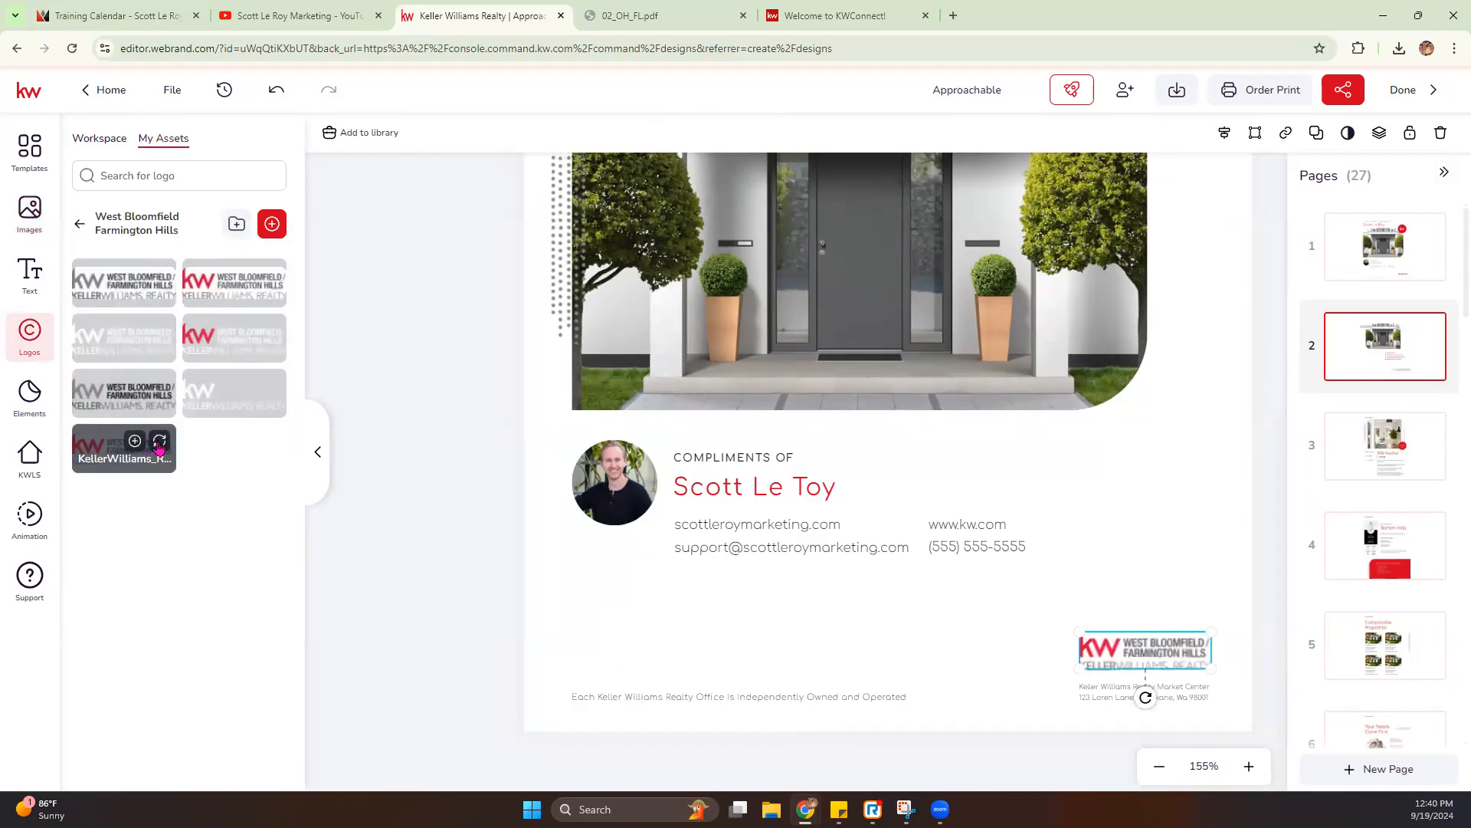
- Review the customized cover page, from the client heading and round KW badge down to the contact details and footer logo
left_click(1160, 765)
scroll(996, 383, "up", 4)
scroll(990, 371, "down", 4)
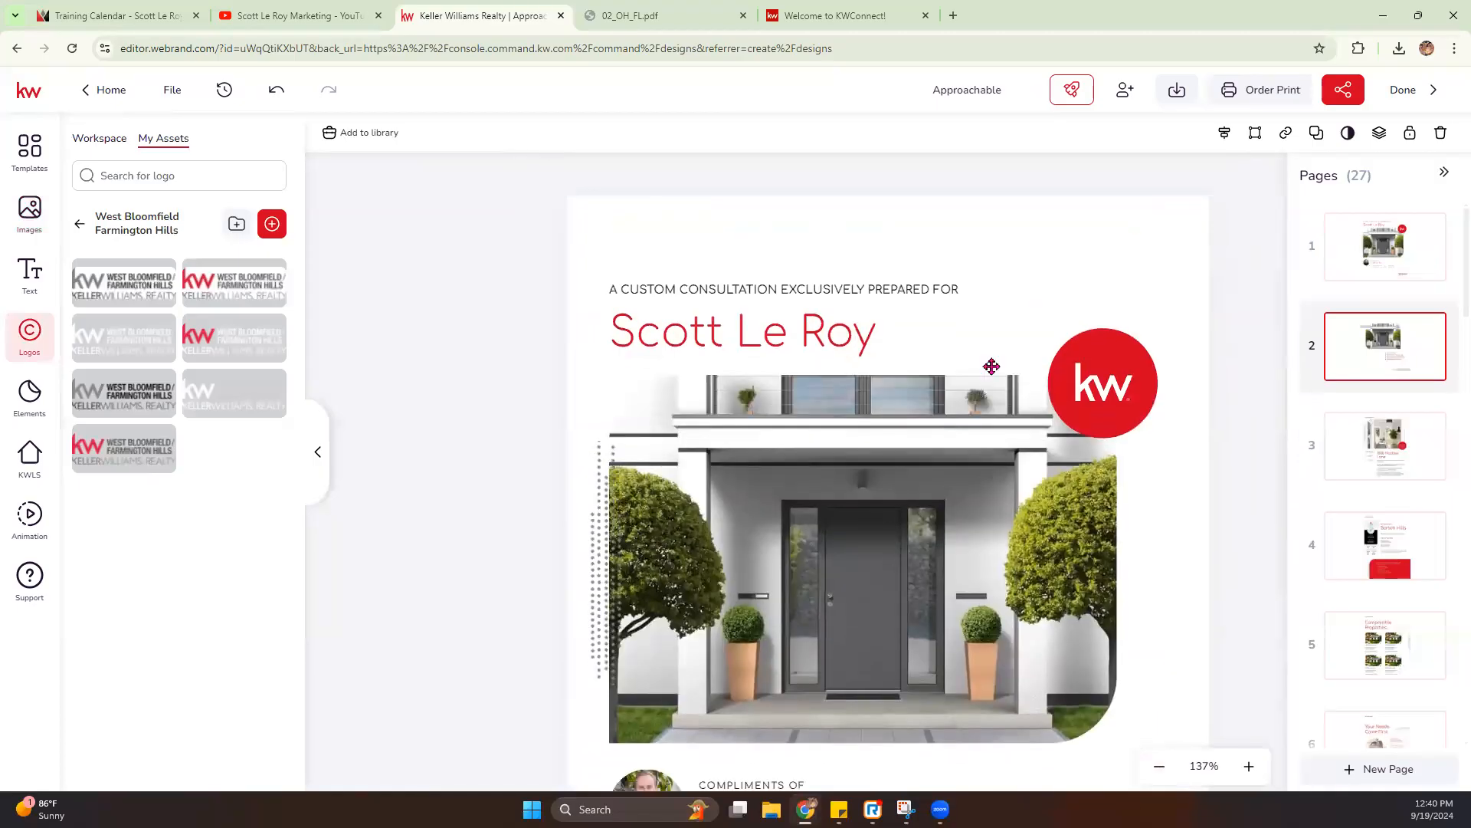
scroll(992, 366, "up", 1)
scroll(992, 366, "up", 4)
left_click(1117, 386)
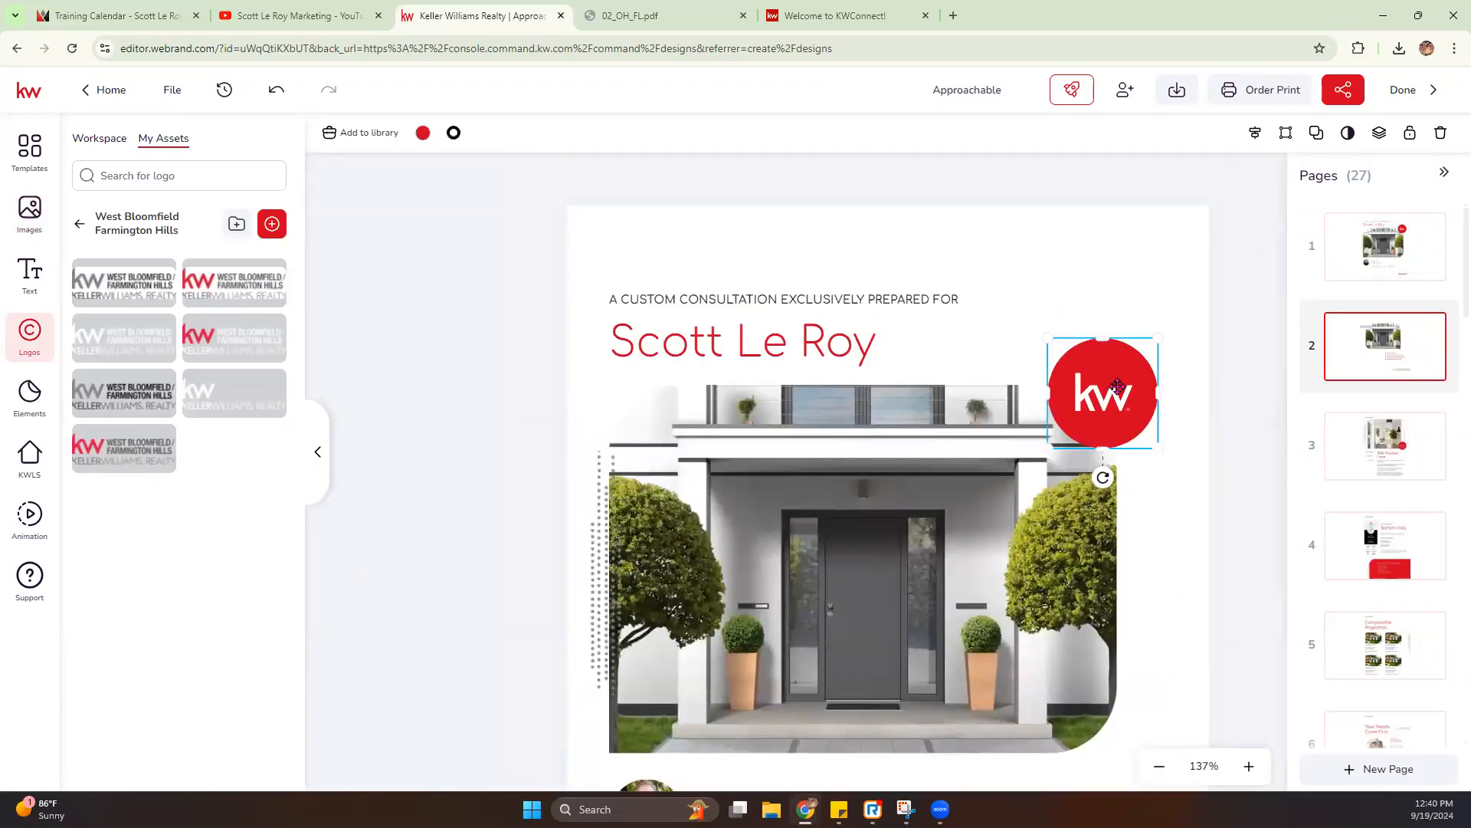
scroll(1118, 387, "down", 4)
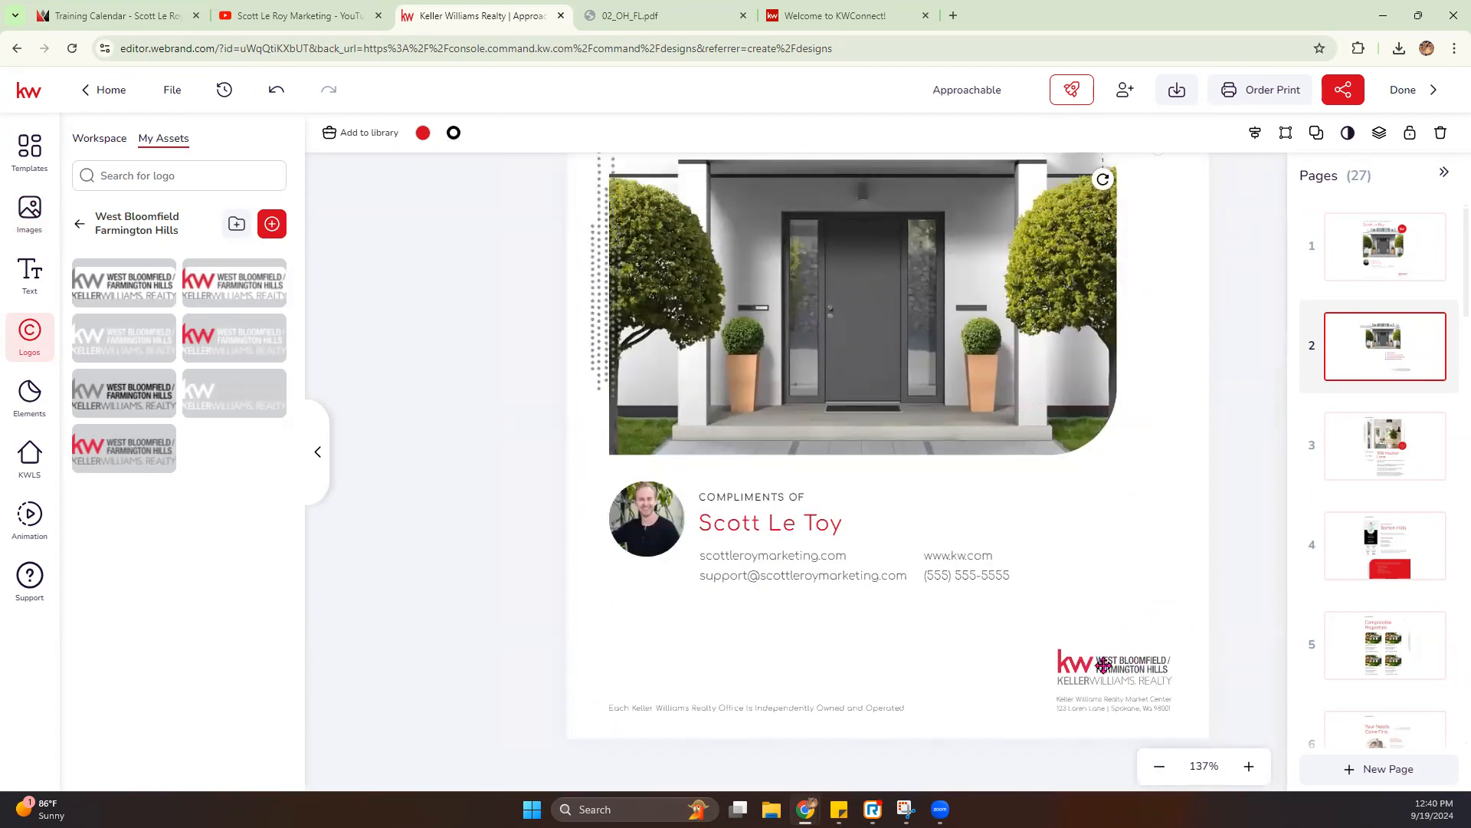
scroll(1036, 544, "up", 4)
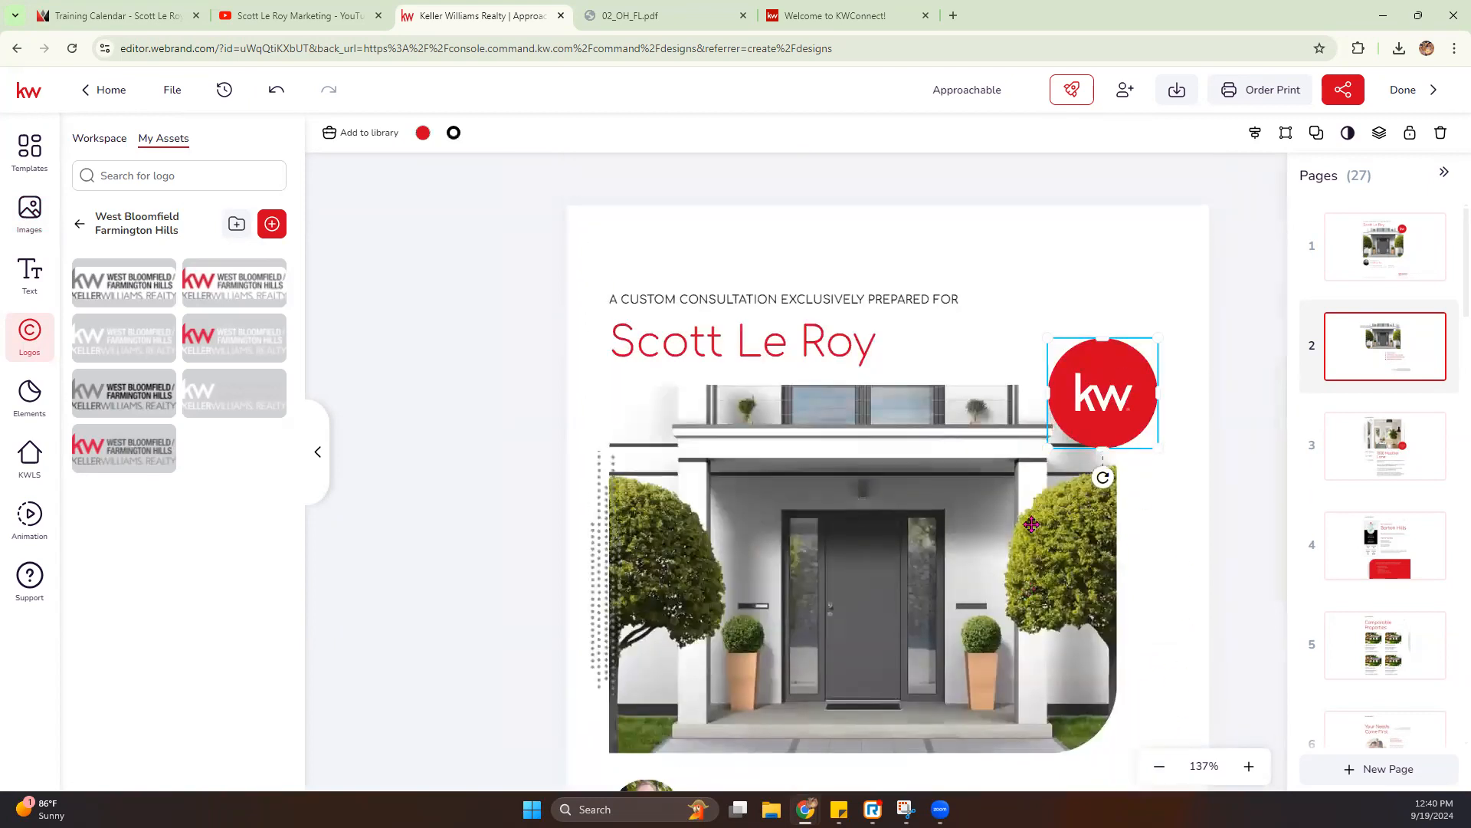
- Open page 3 and examine its property details text and property photo
left_click(1397, 438)
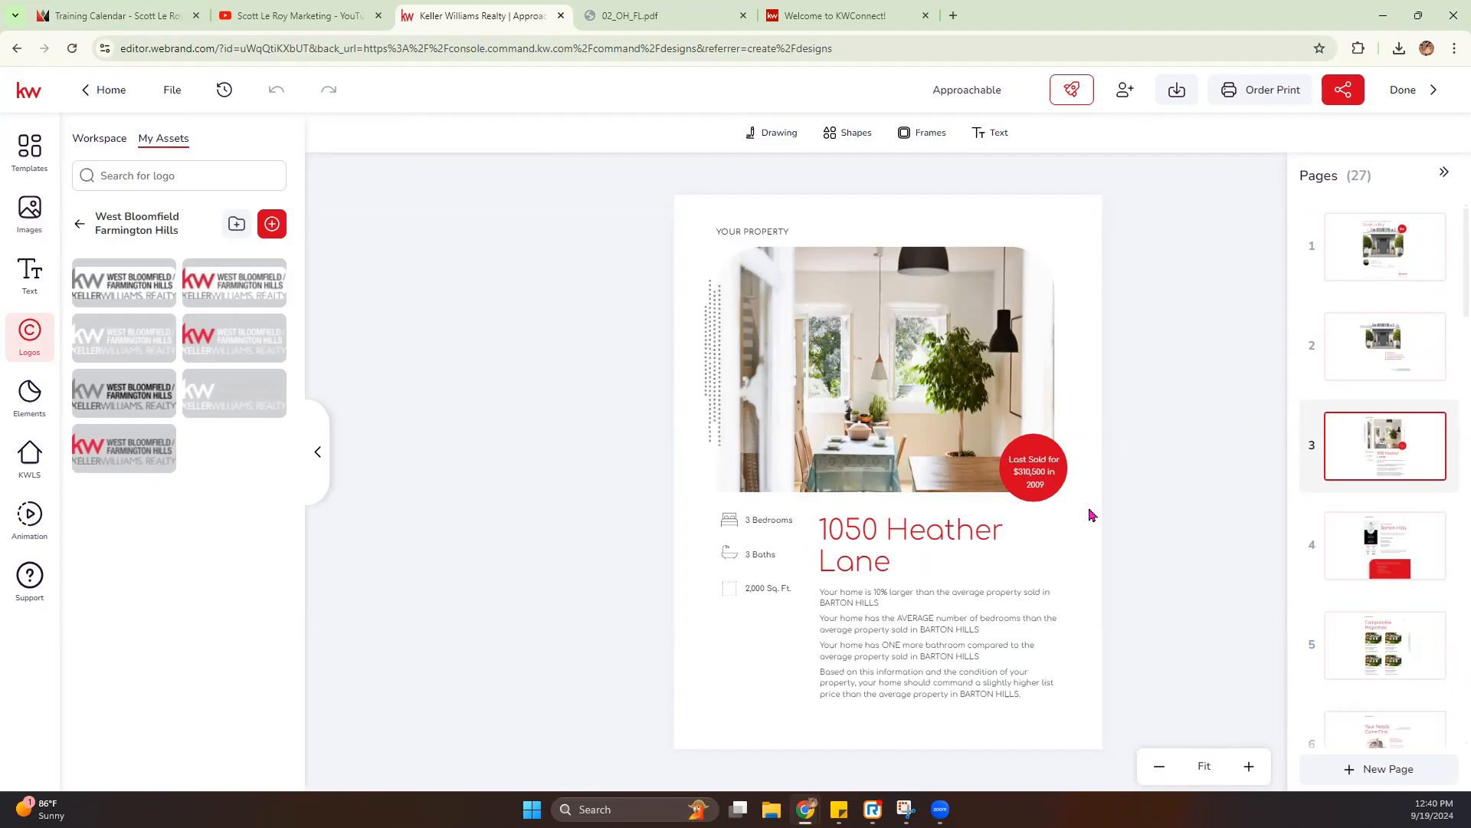
left_click(750, 528)
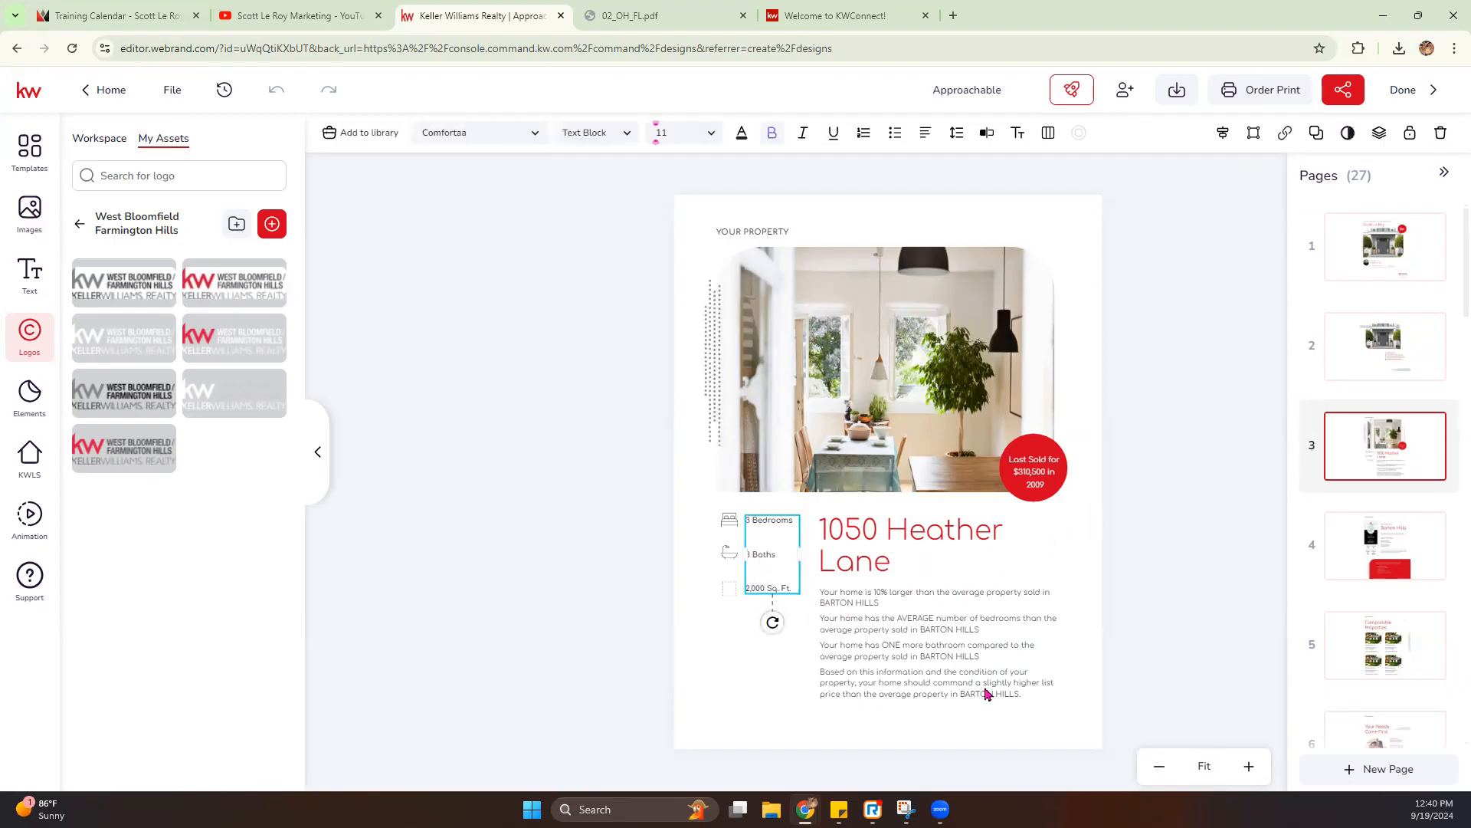
left_click(911, 400)
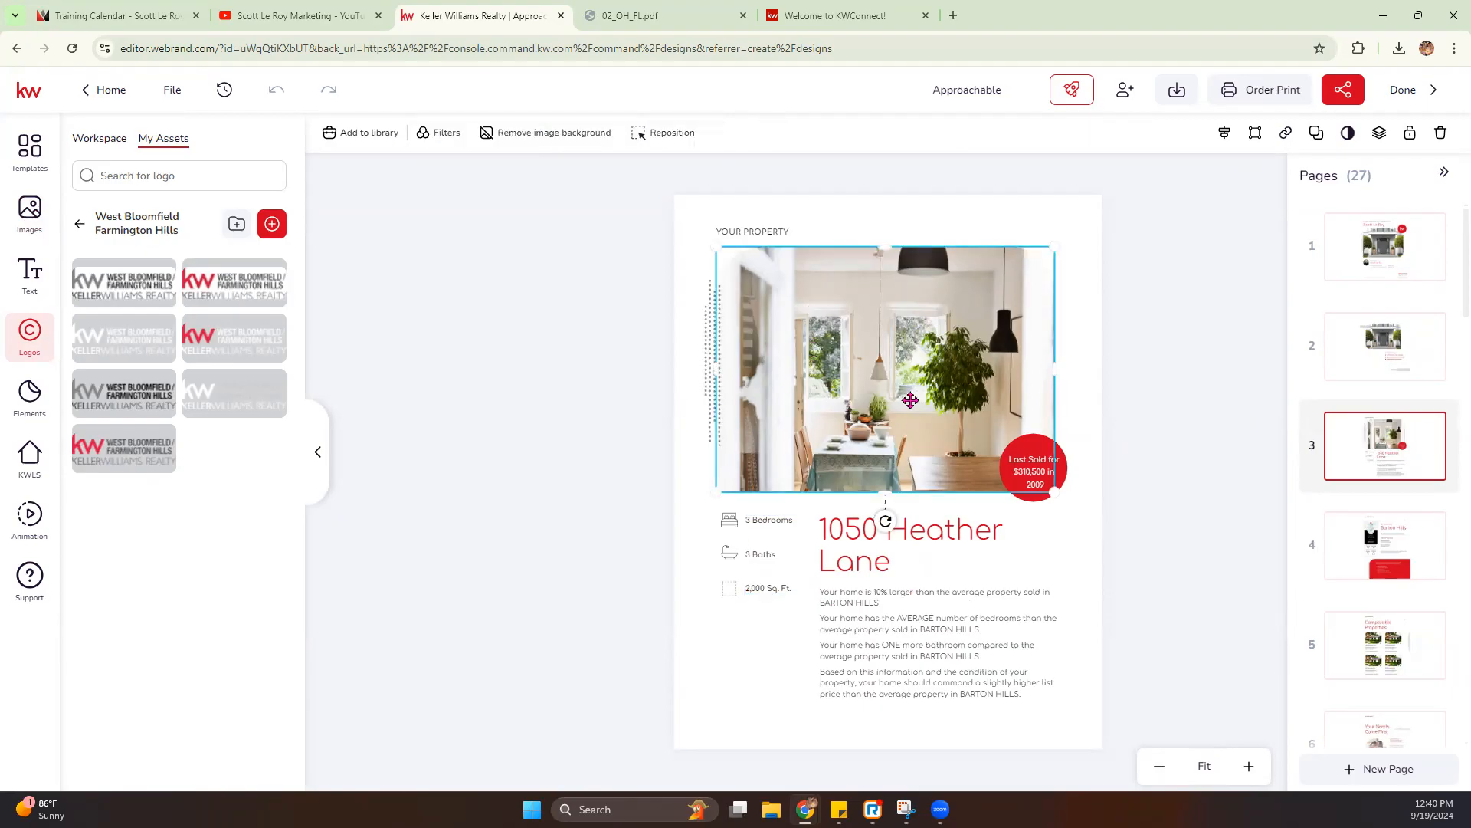
- Open page 4, select the Barton Hills market snapshot, and search KWLS snapshots by postal code for 31419
left_click(1369, 549)
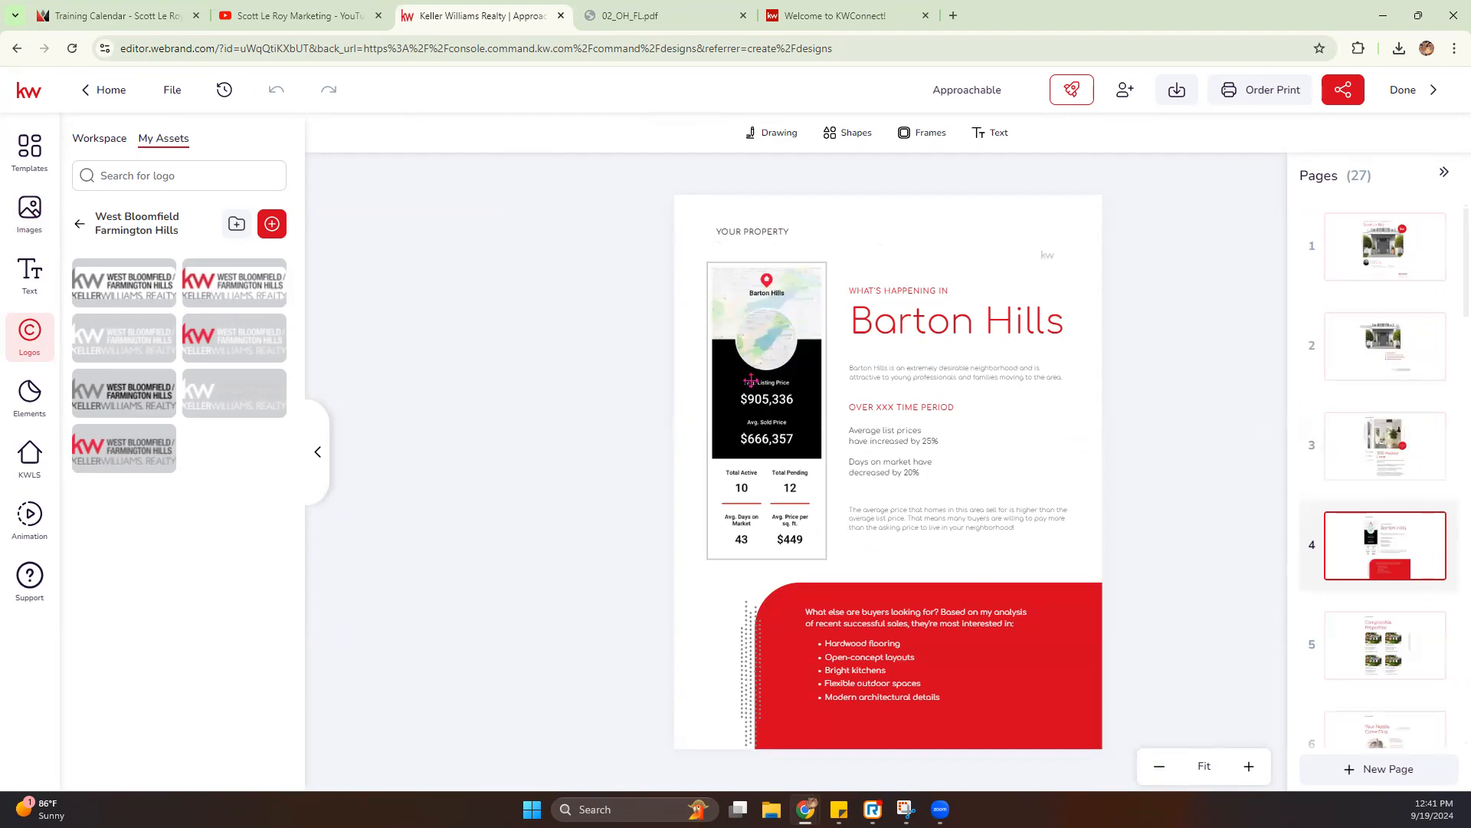
left_click(771, 314)
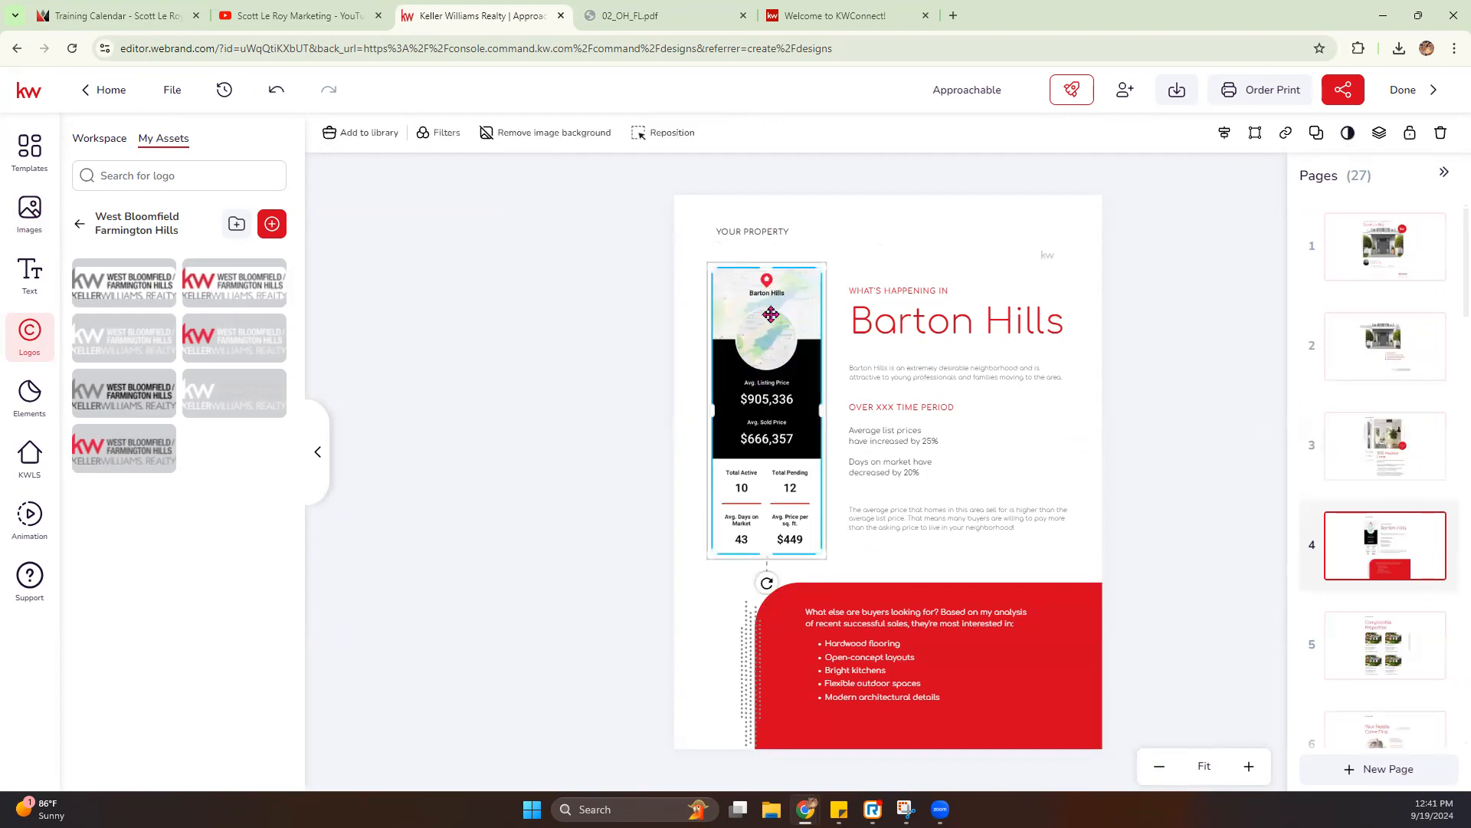
left_click(29, 456)
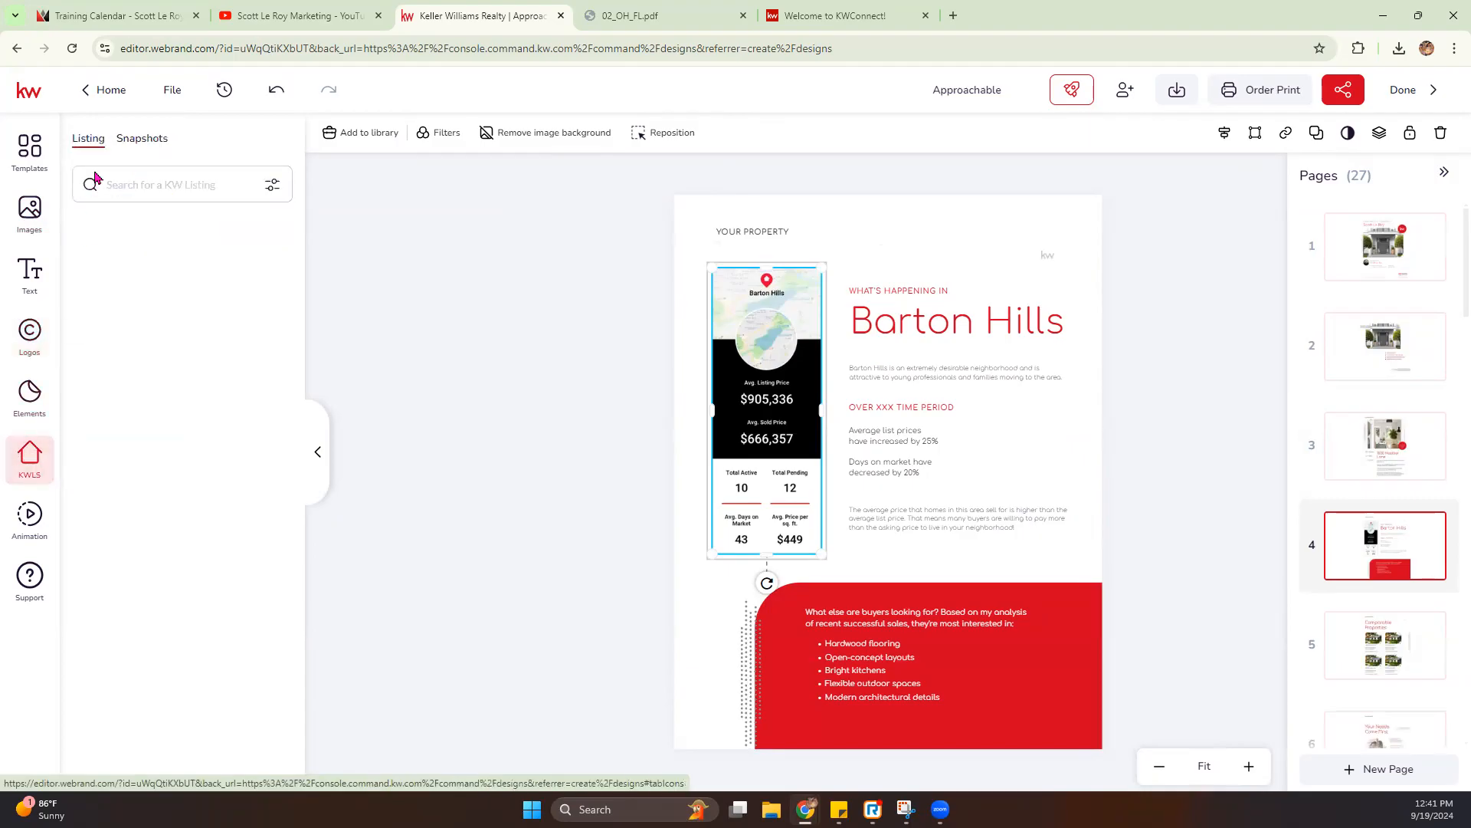
left_click(138, 146)
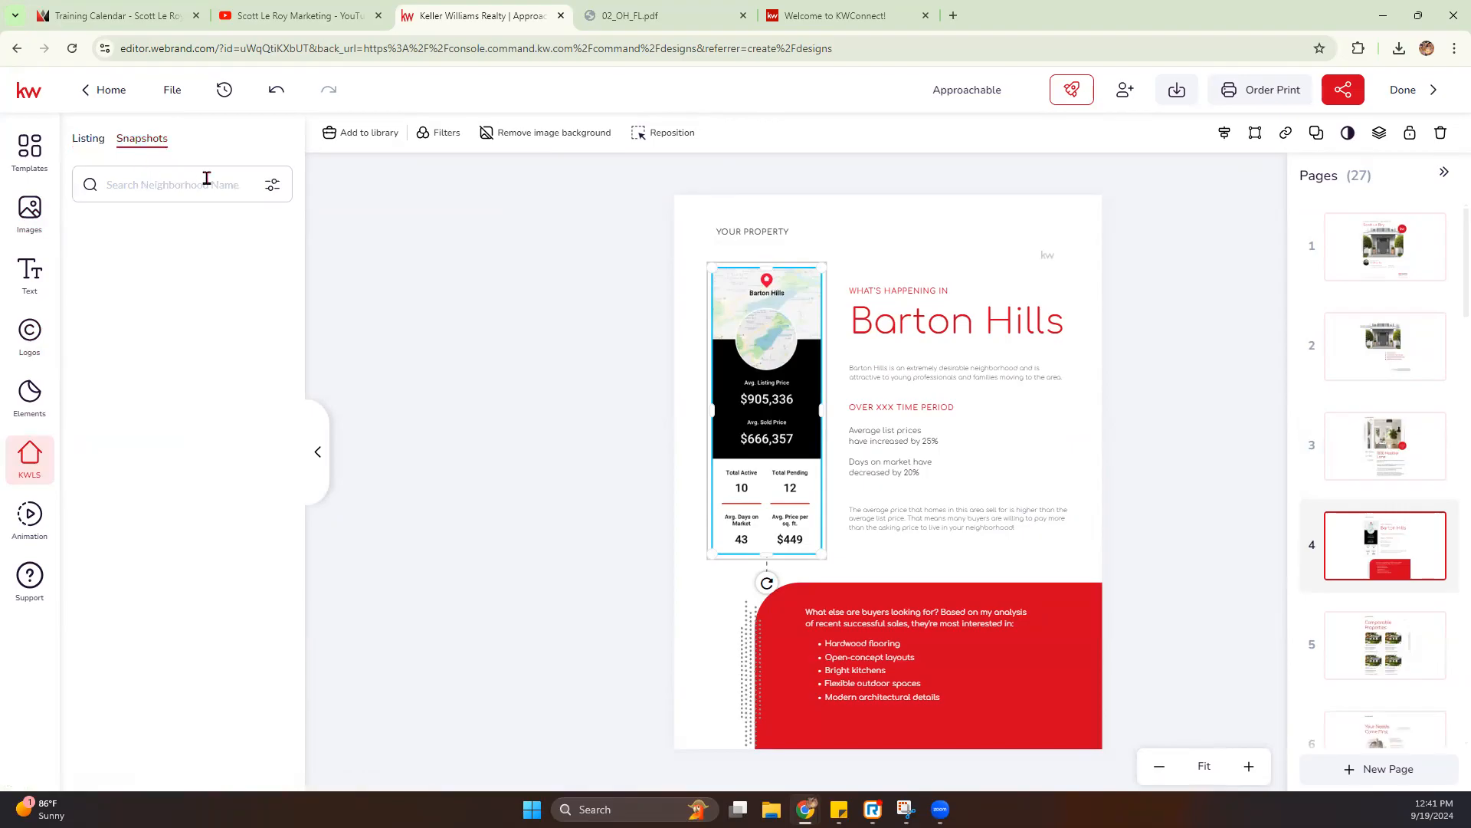
left_click(272, 184)
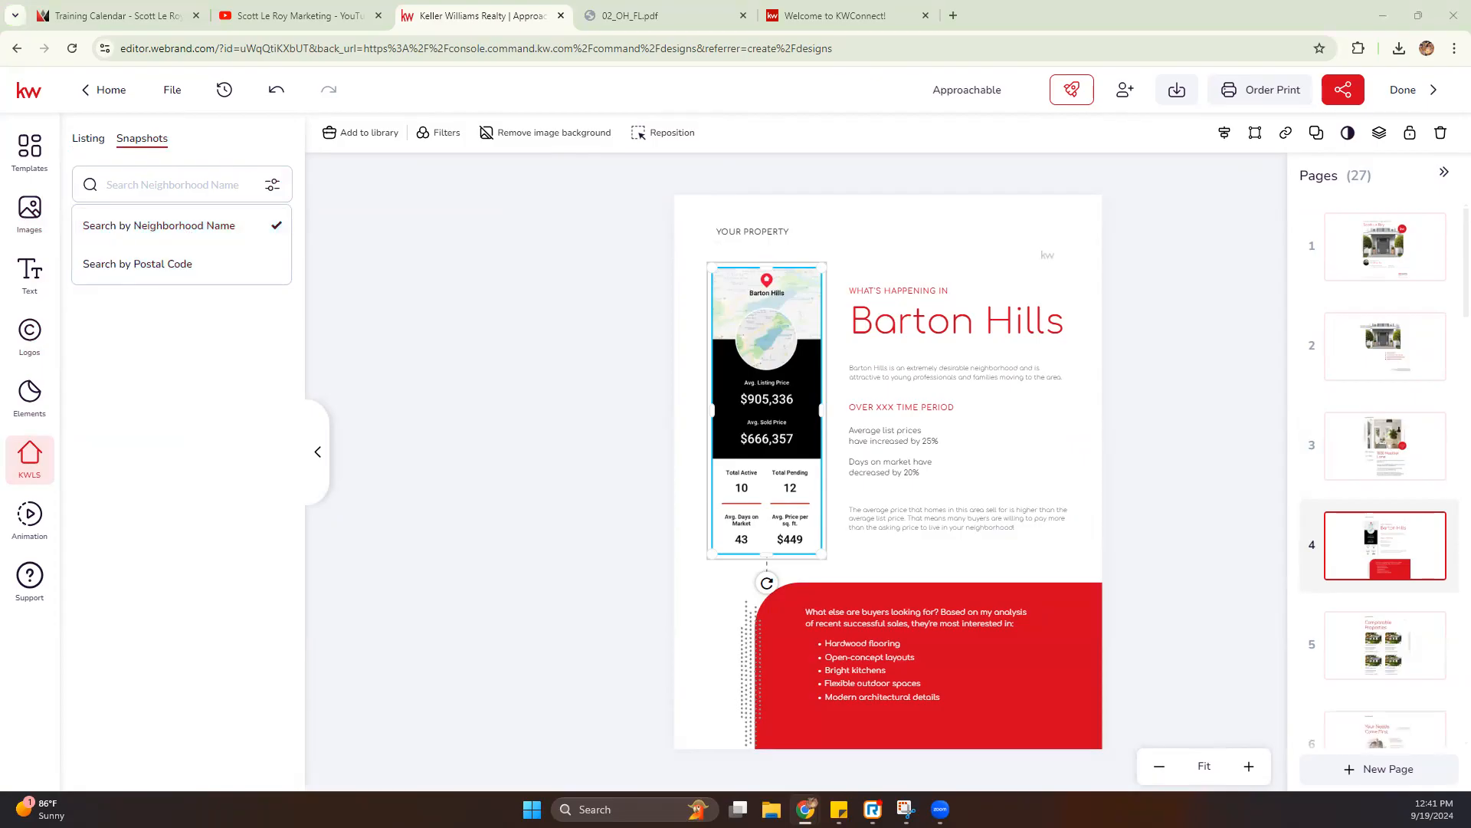
left_click(191, 260)
left_click(191, 187)
type("31419")
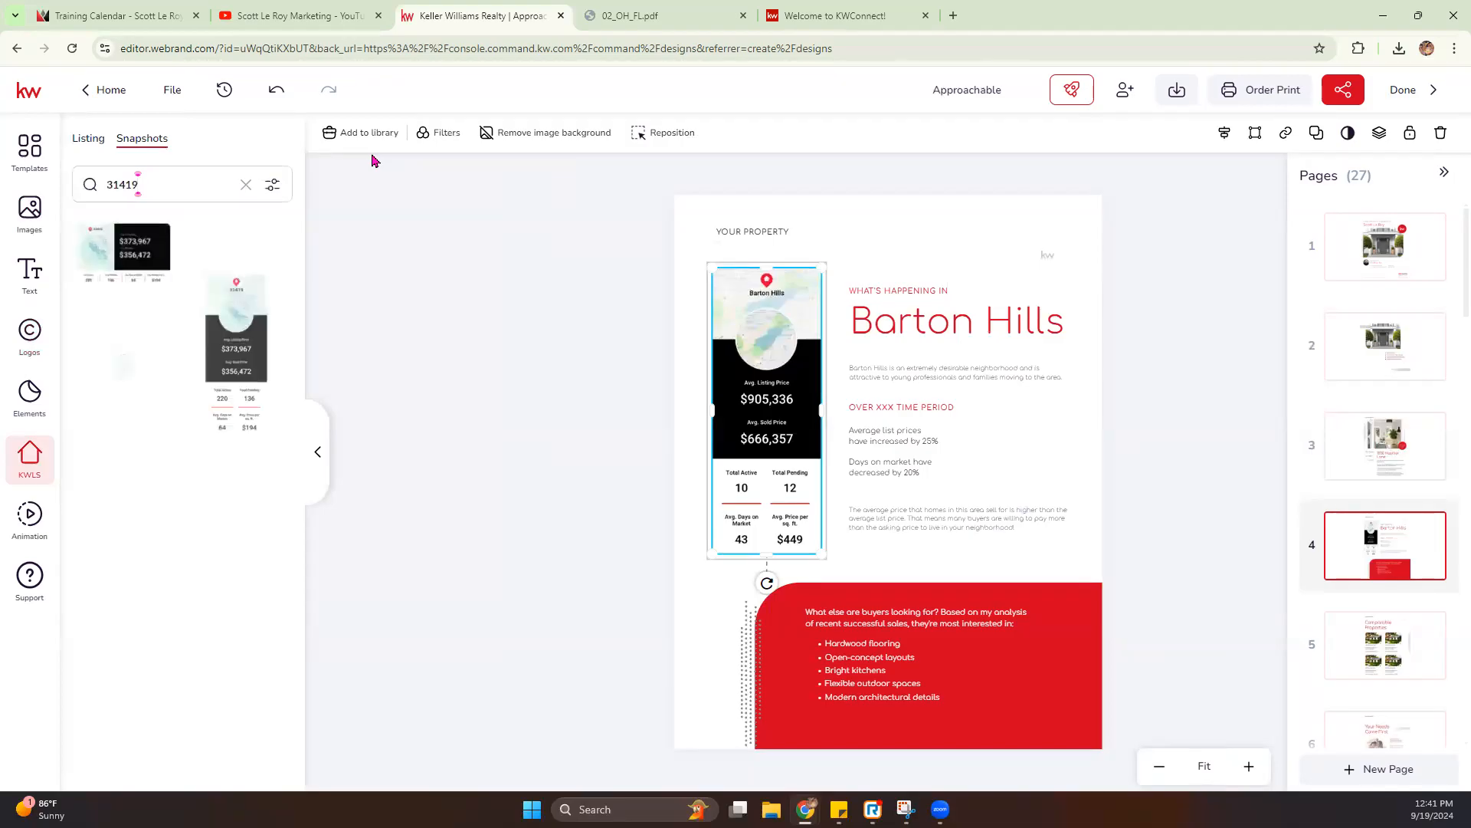
- Try the horizontal, map-only and vertical 31419 snapshots on page 4, deleting each one from the page
mouse_move(115, 253)
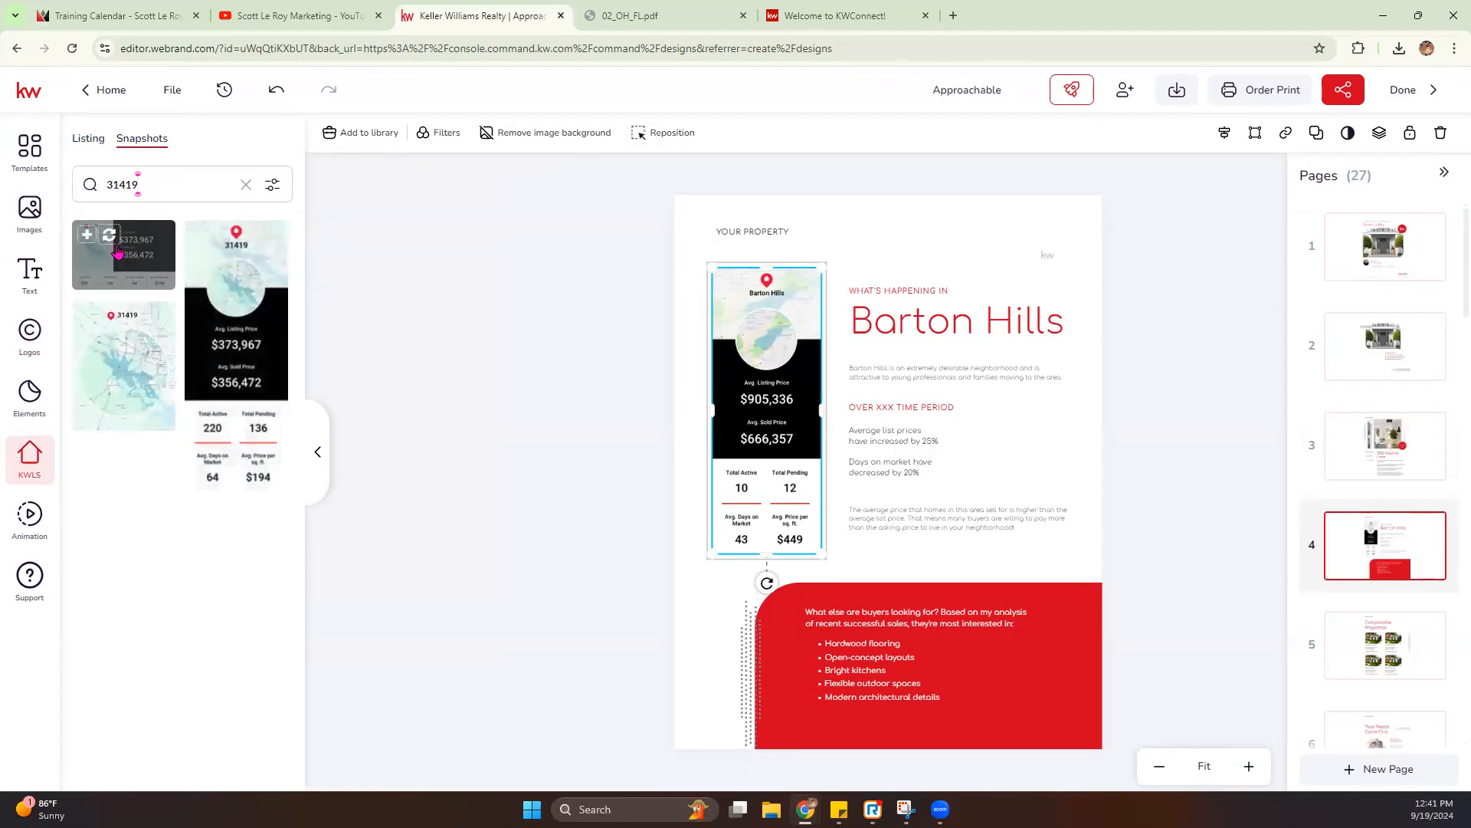
left_click(118, 274)
left_click_drag(881, 425, 887, 354)
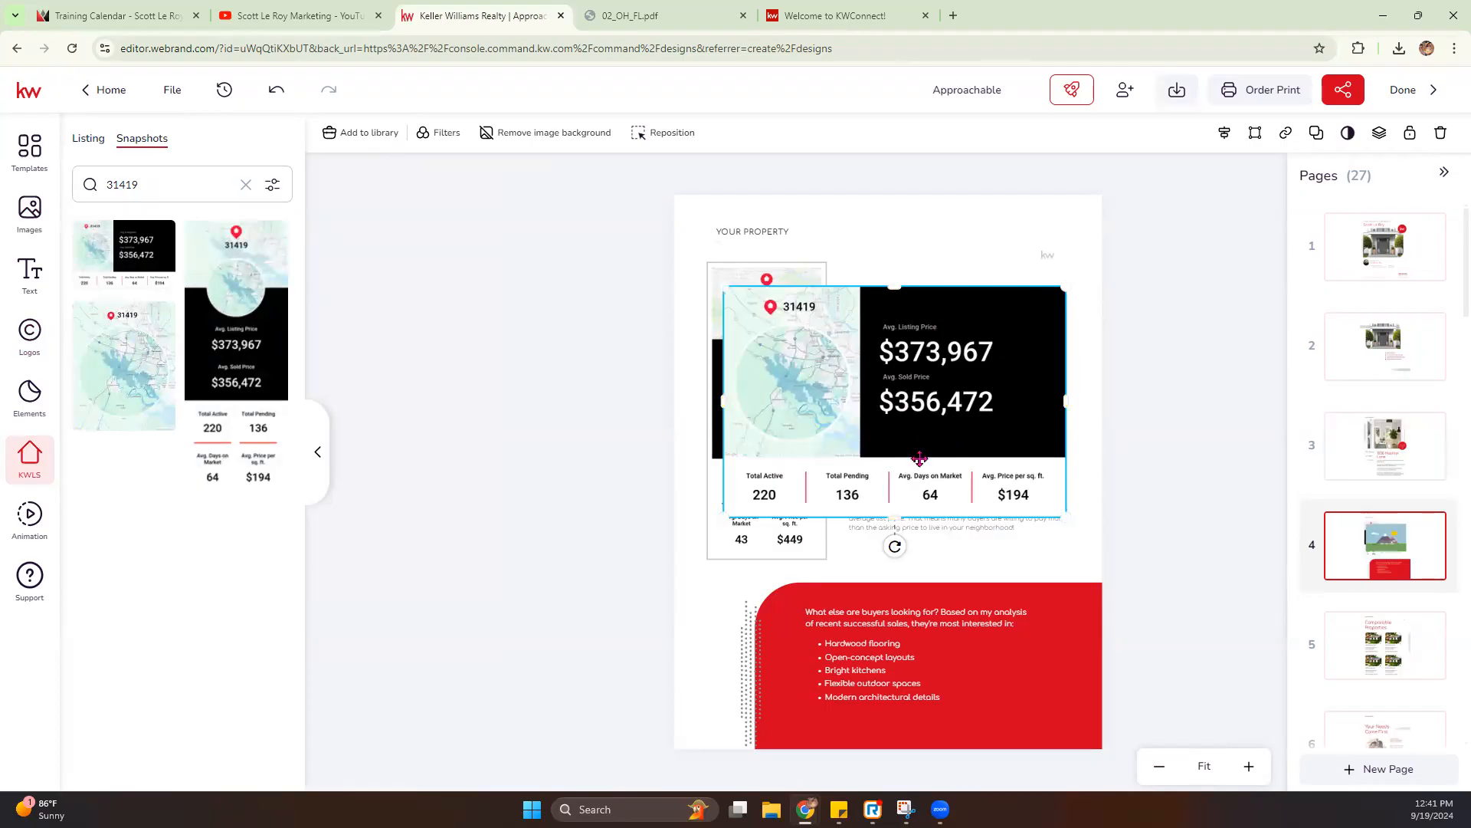
key("Delete")
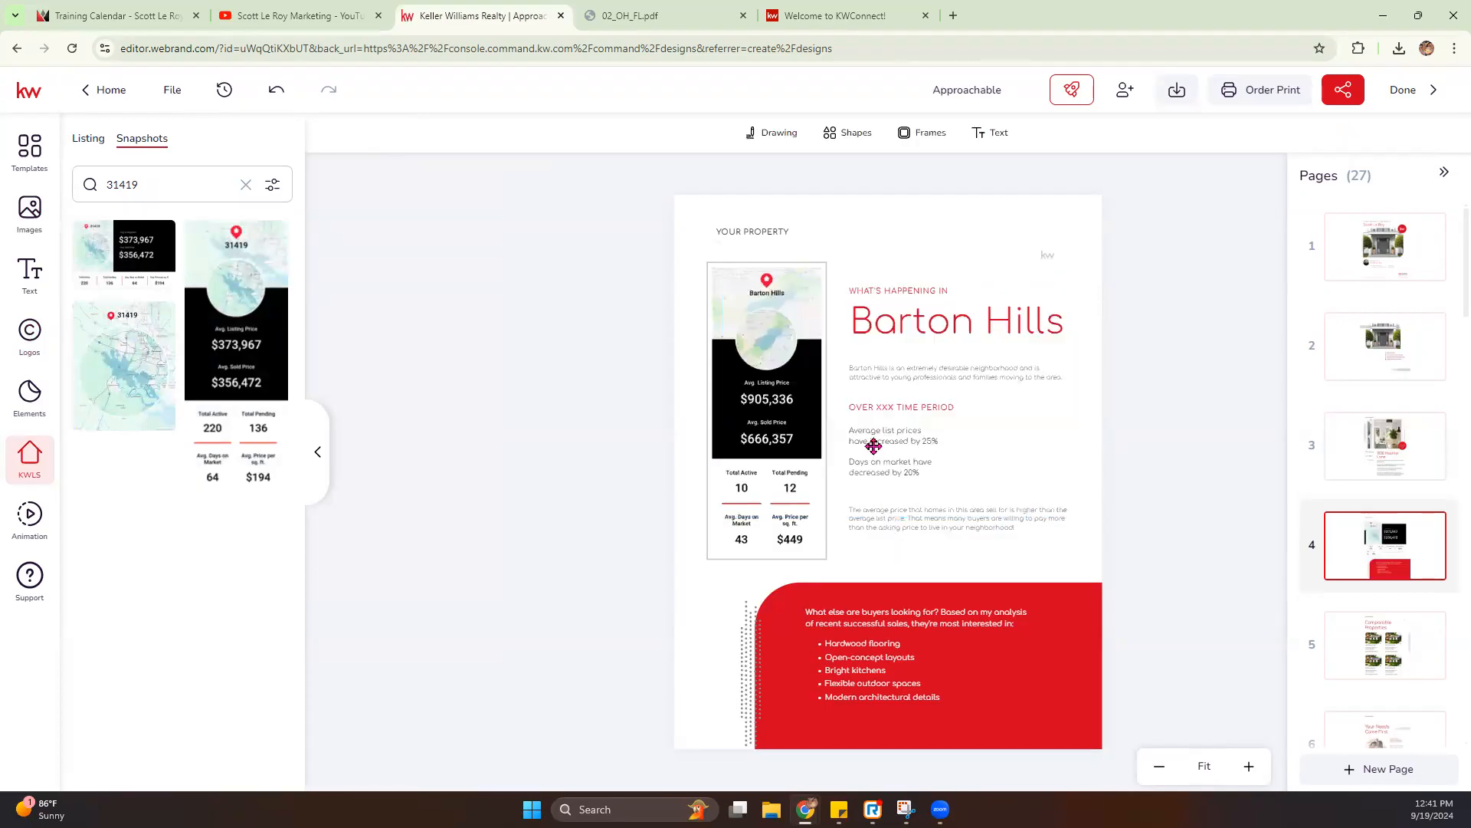
left_click(122, 381)
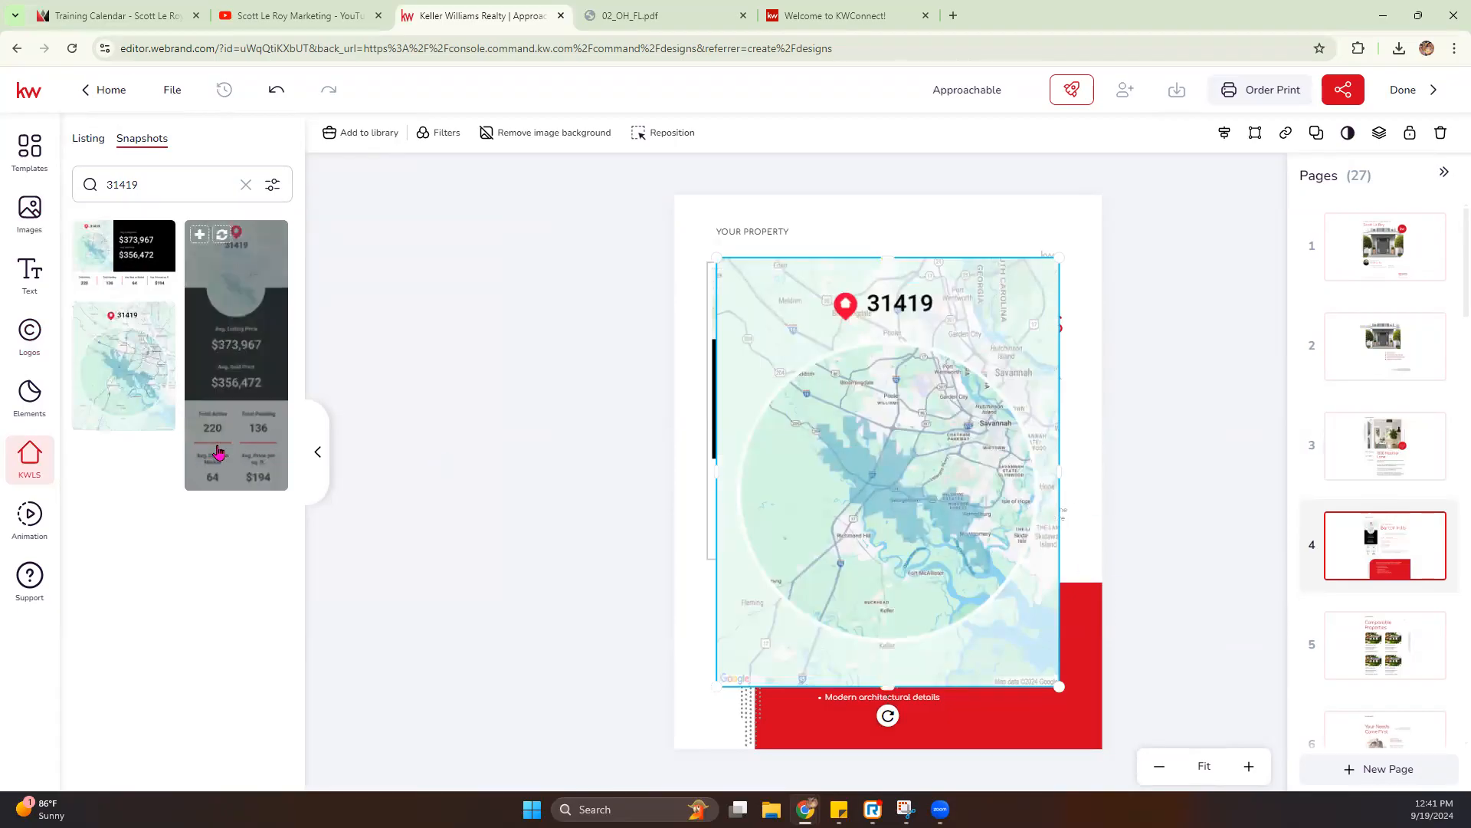
key("Delete")
left_click(218, 304)
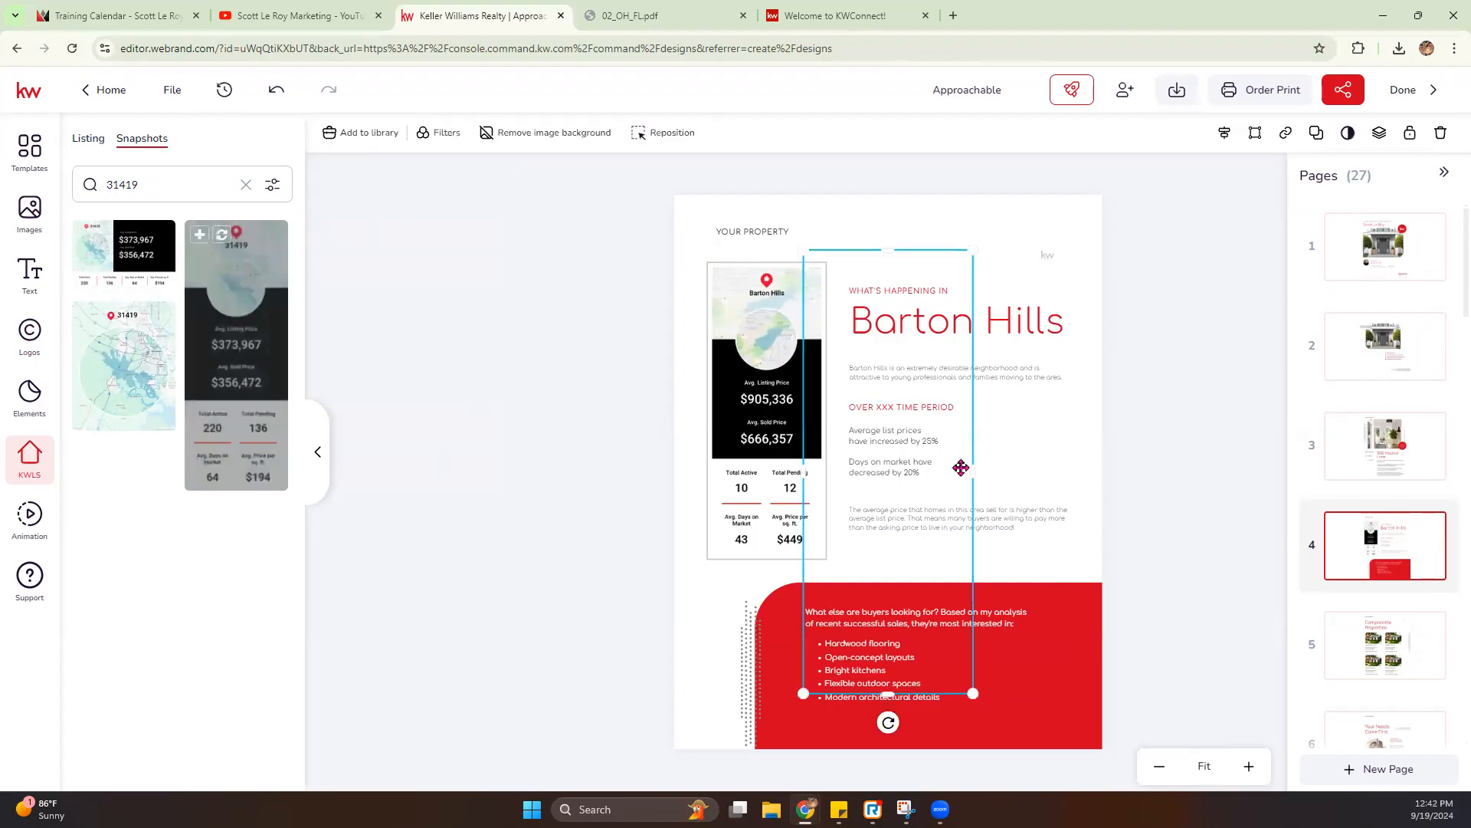
key("Delete")
- Replace the Barton Hills snapshot on page 4 with the vertical 31419 snapshot
left_click(801, 299)
mouse_move(222, 239)
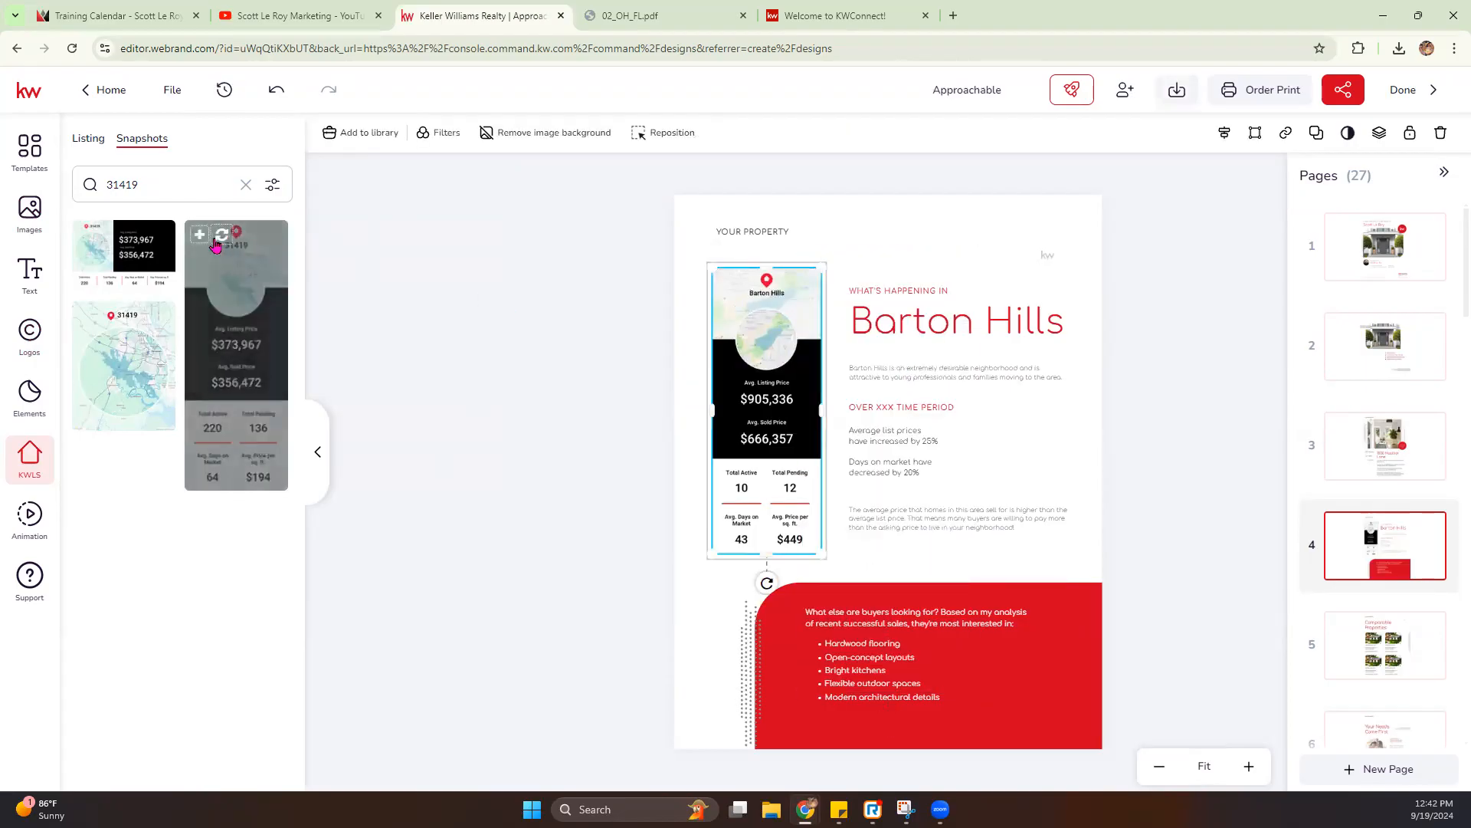
left_click(223, 239)
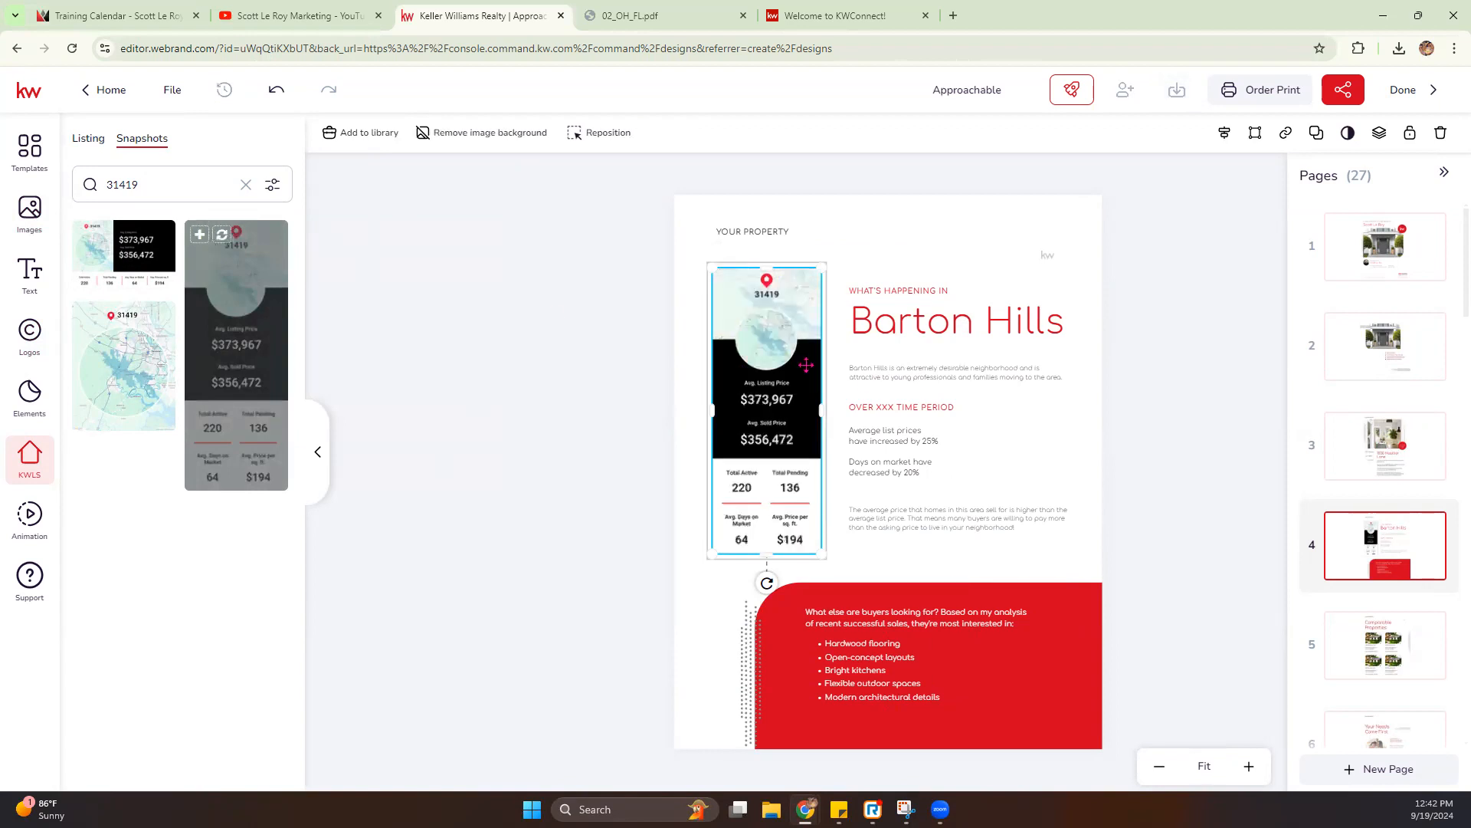
left_click(578, 406)
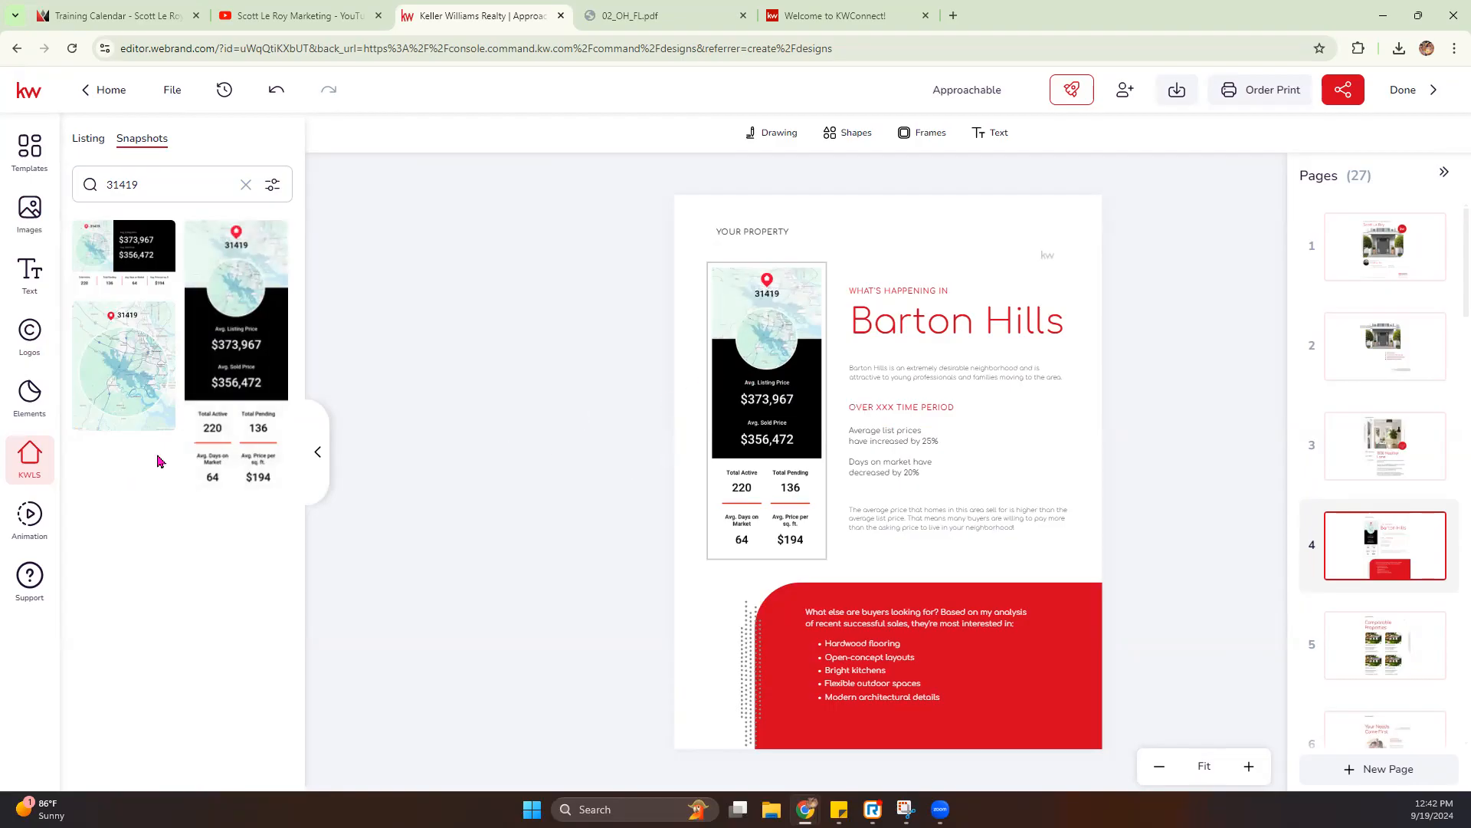
mouse_move(240, 405)
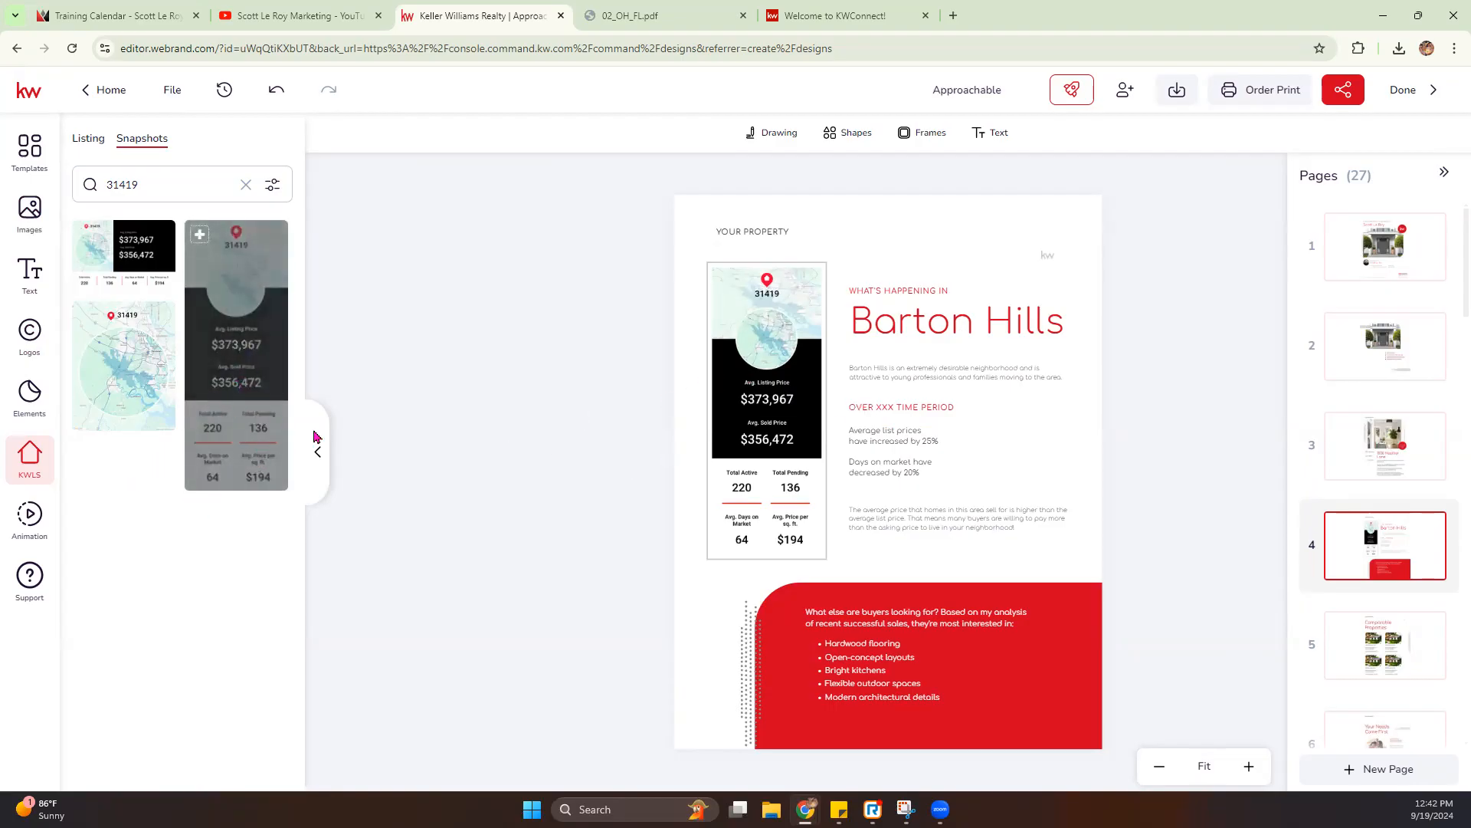
- Change the Barton Hills heading on page 4 to "Savannah, GA"
left_click(900, 328)
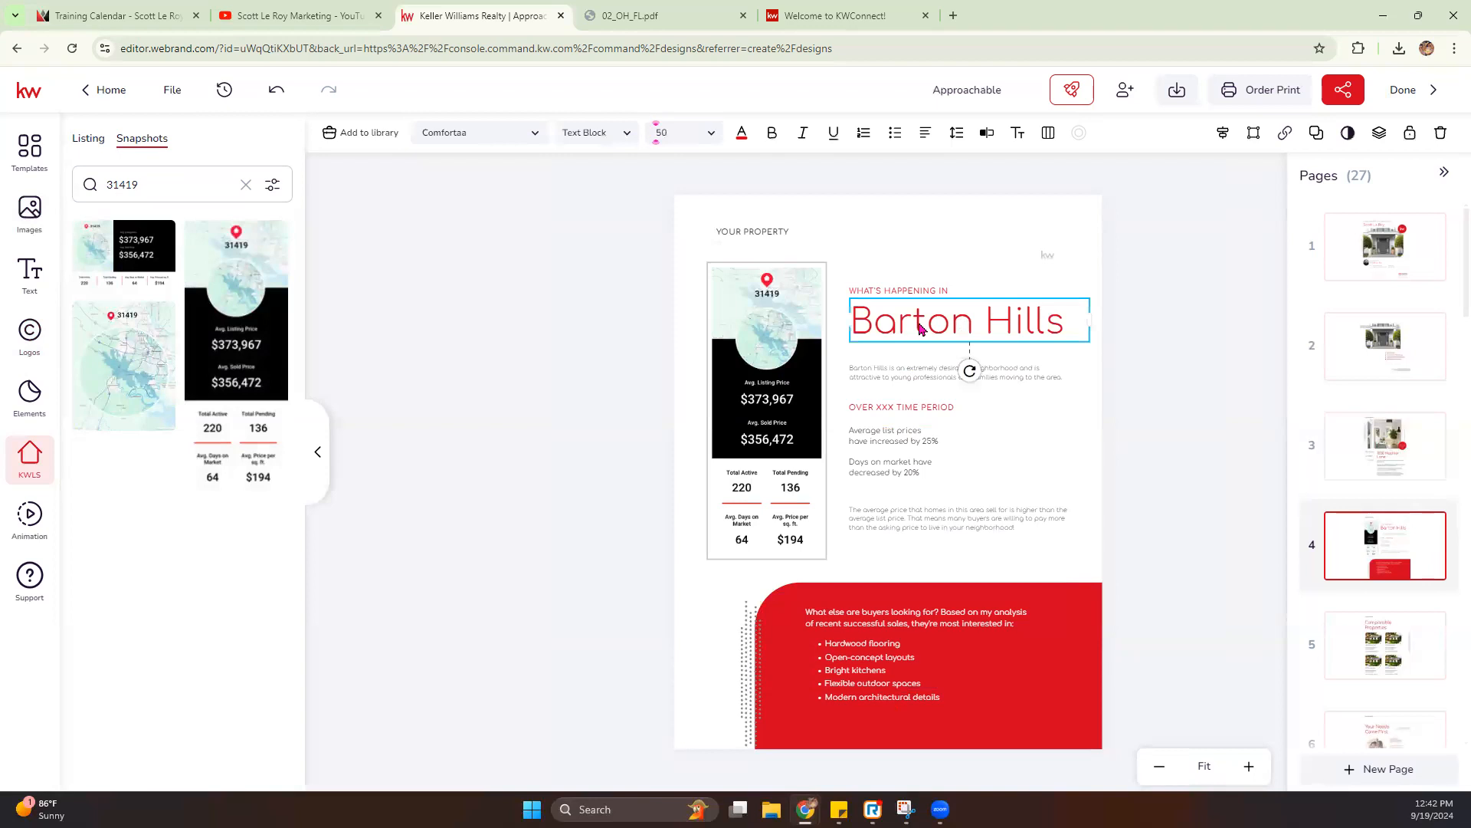
double_click(920, 328)
left_click(1069, 322)
left_click_drag(1069, 321, 850, 335)
type("Sa")
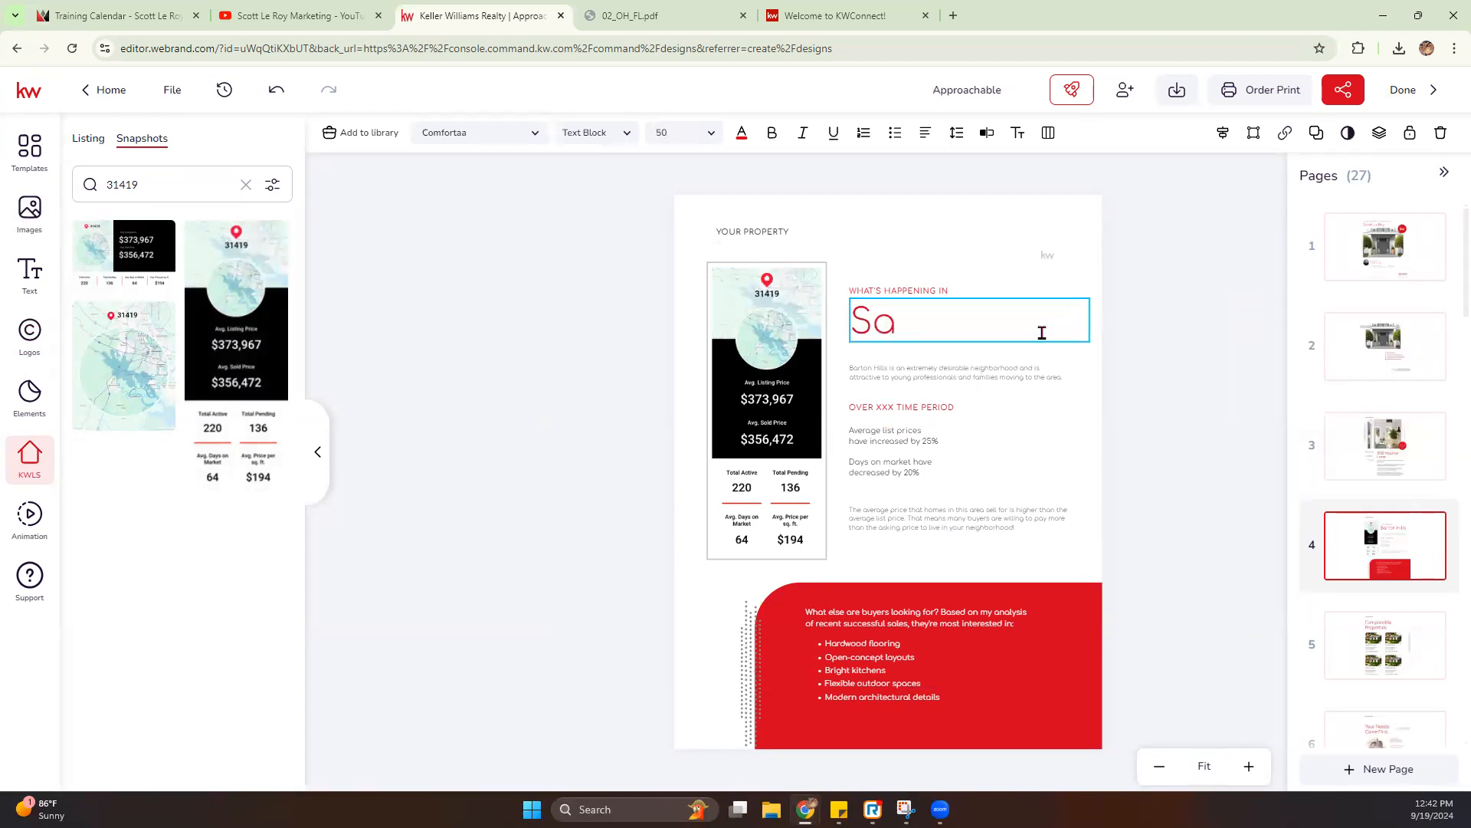
type("vannh")
type("h")
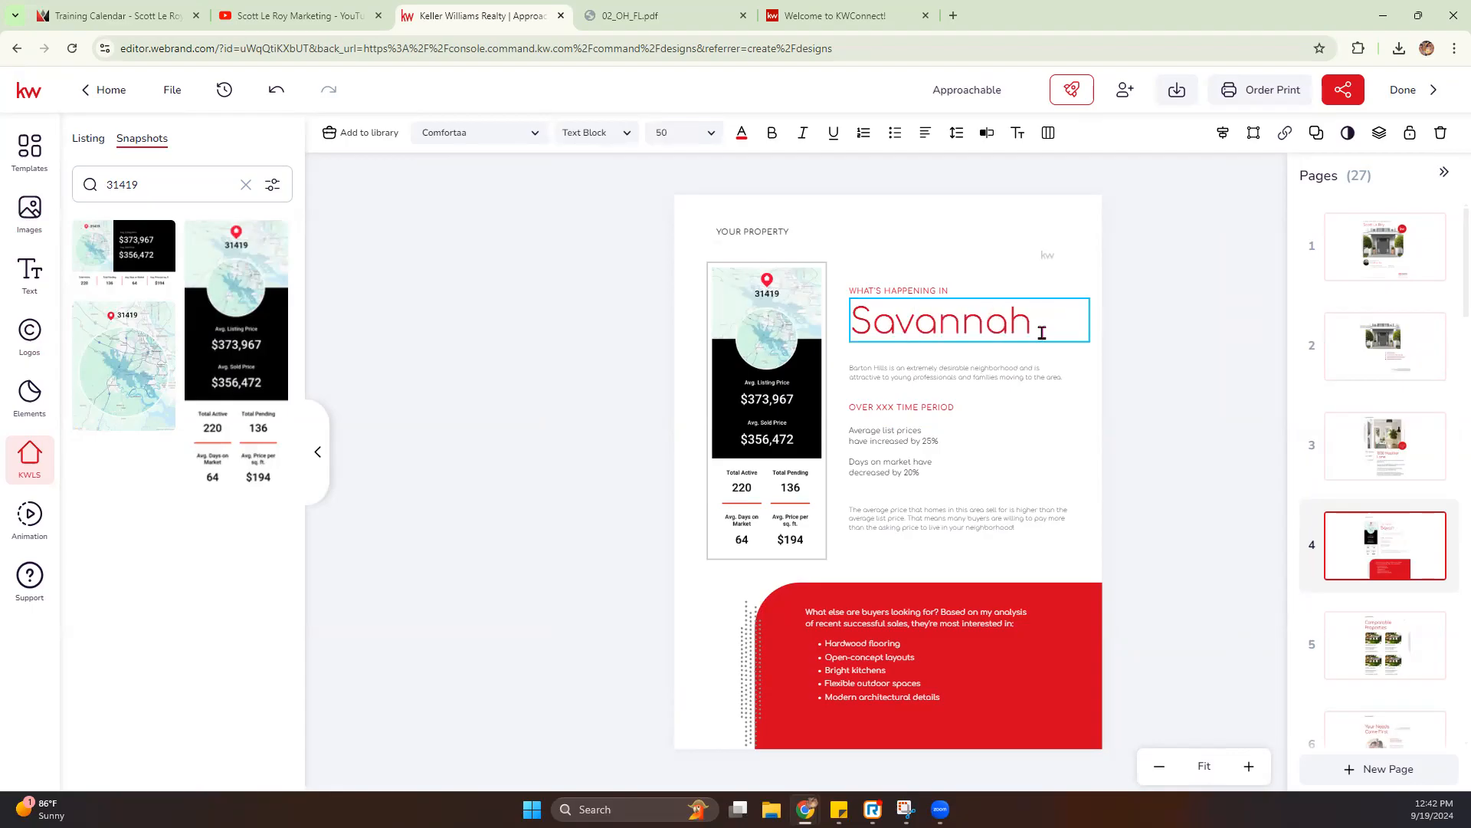
type(", GA")
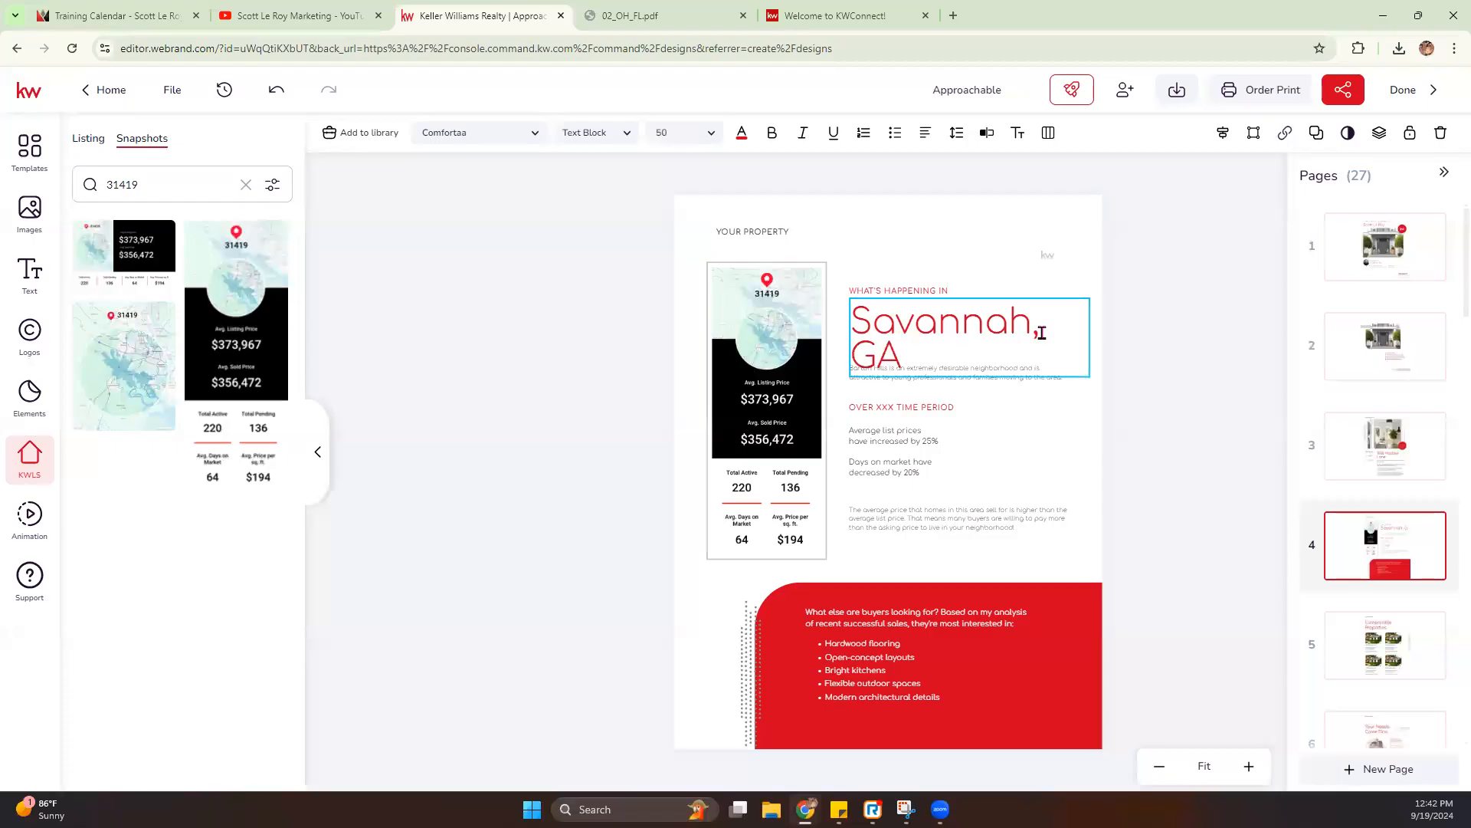
key("Escape")
- Set the Savannah, GA heading's font size to 44 pt
left_click(706, 134)
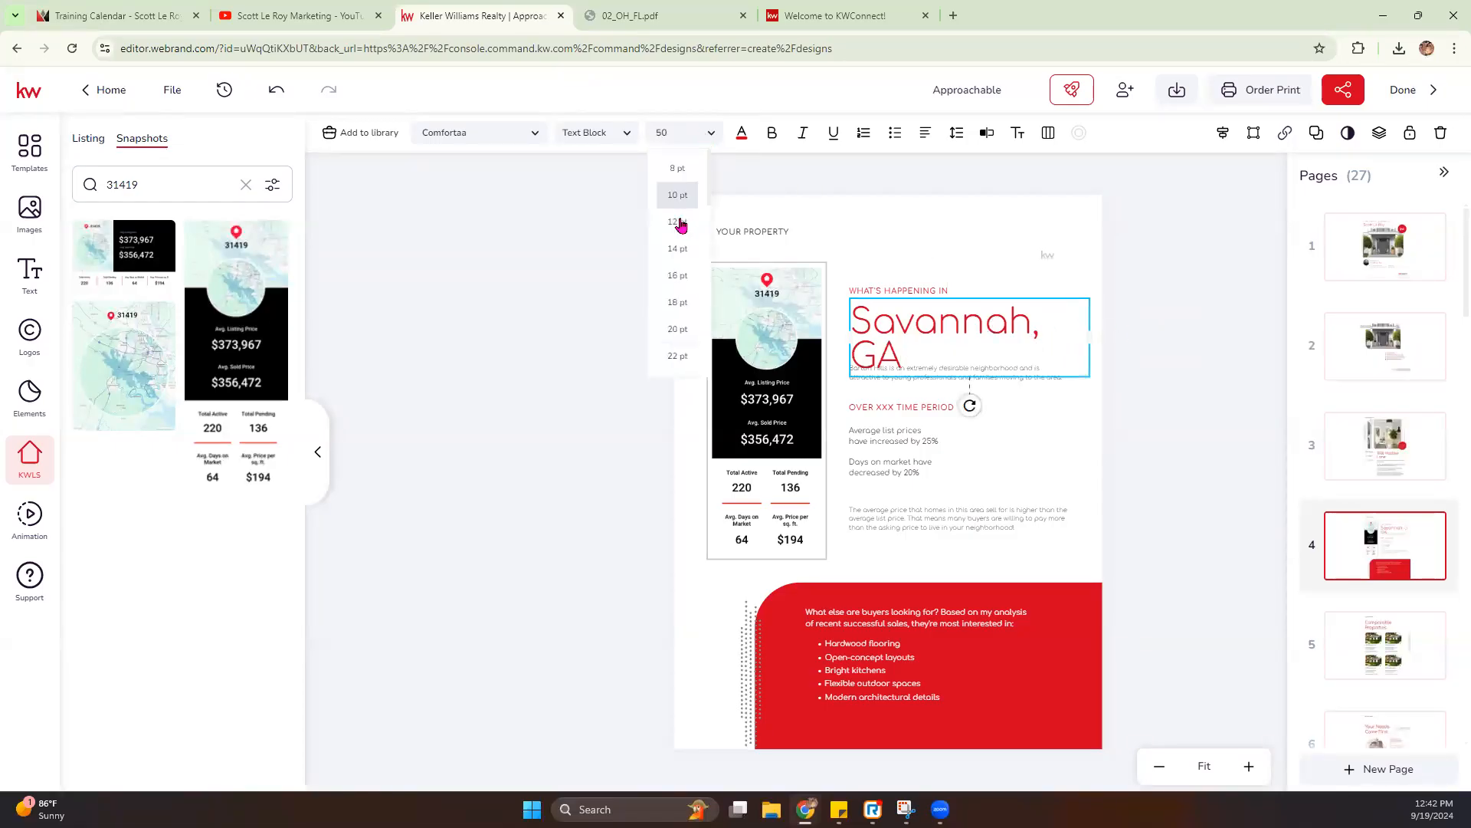
scroll(679, 330, "down", 3)
scroll(679, 335, "down", 1)
left_click(677, 345)
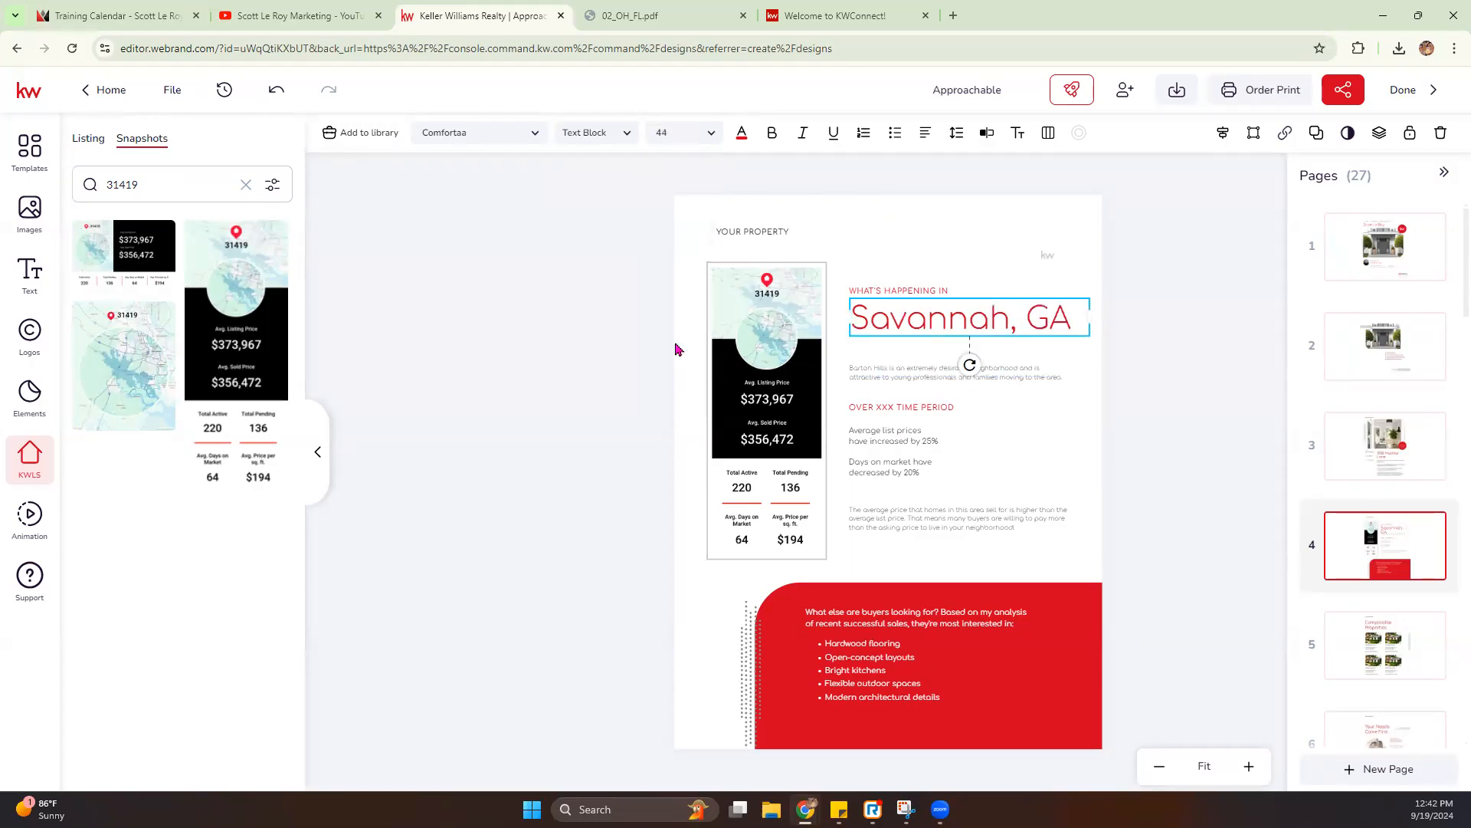
left_click(1133, 402)
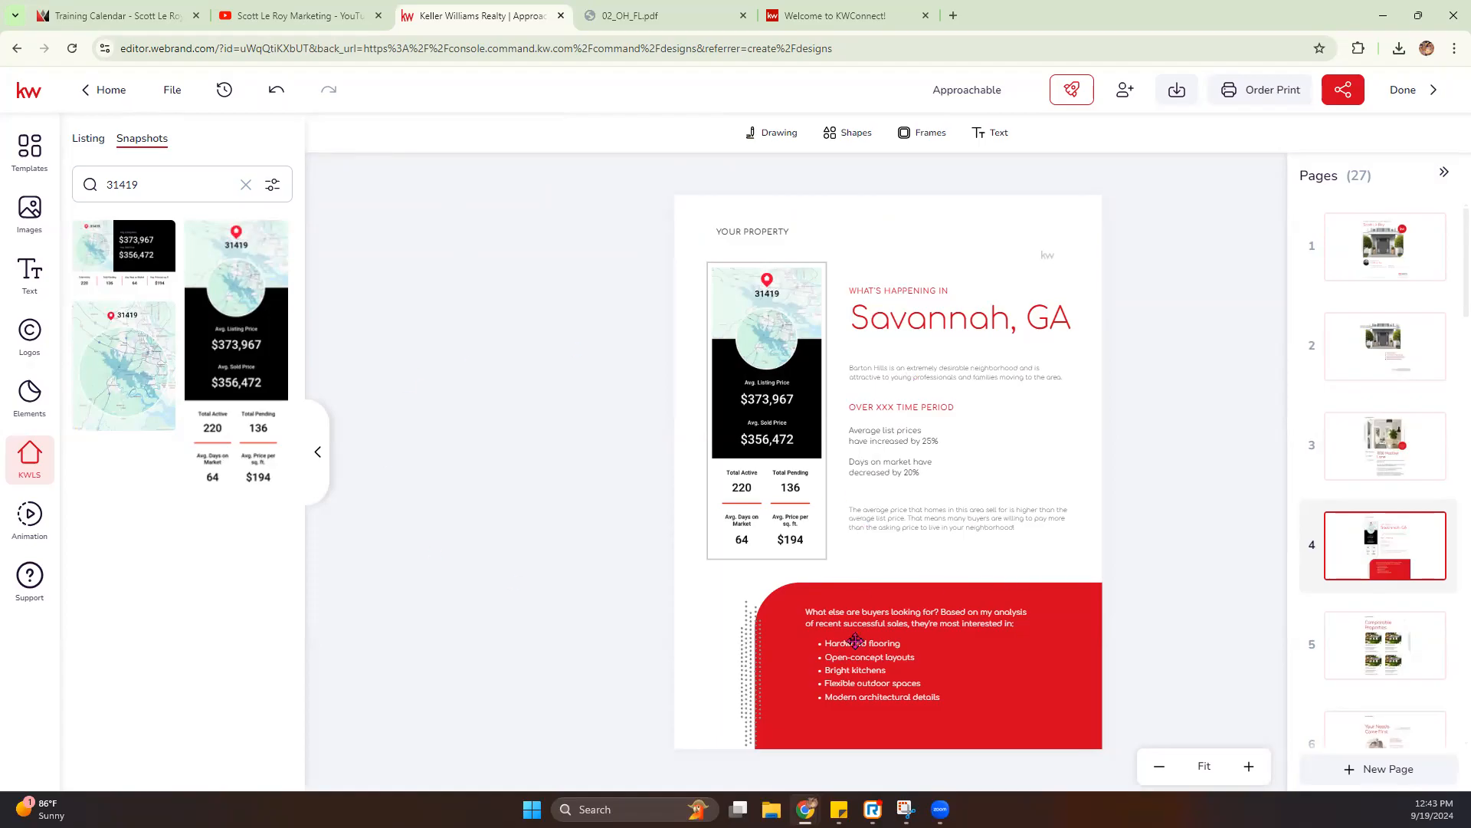
- Open pages 5 and 6 and examine the Comparable Properties layout and the Your Needs Come First questions
mouse_move(1443, 535)
left_click(1386, 653)
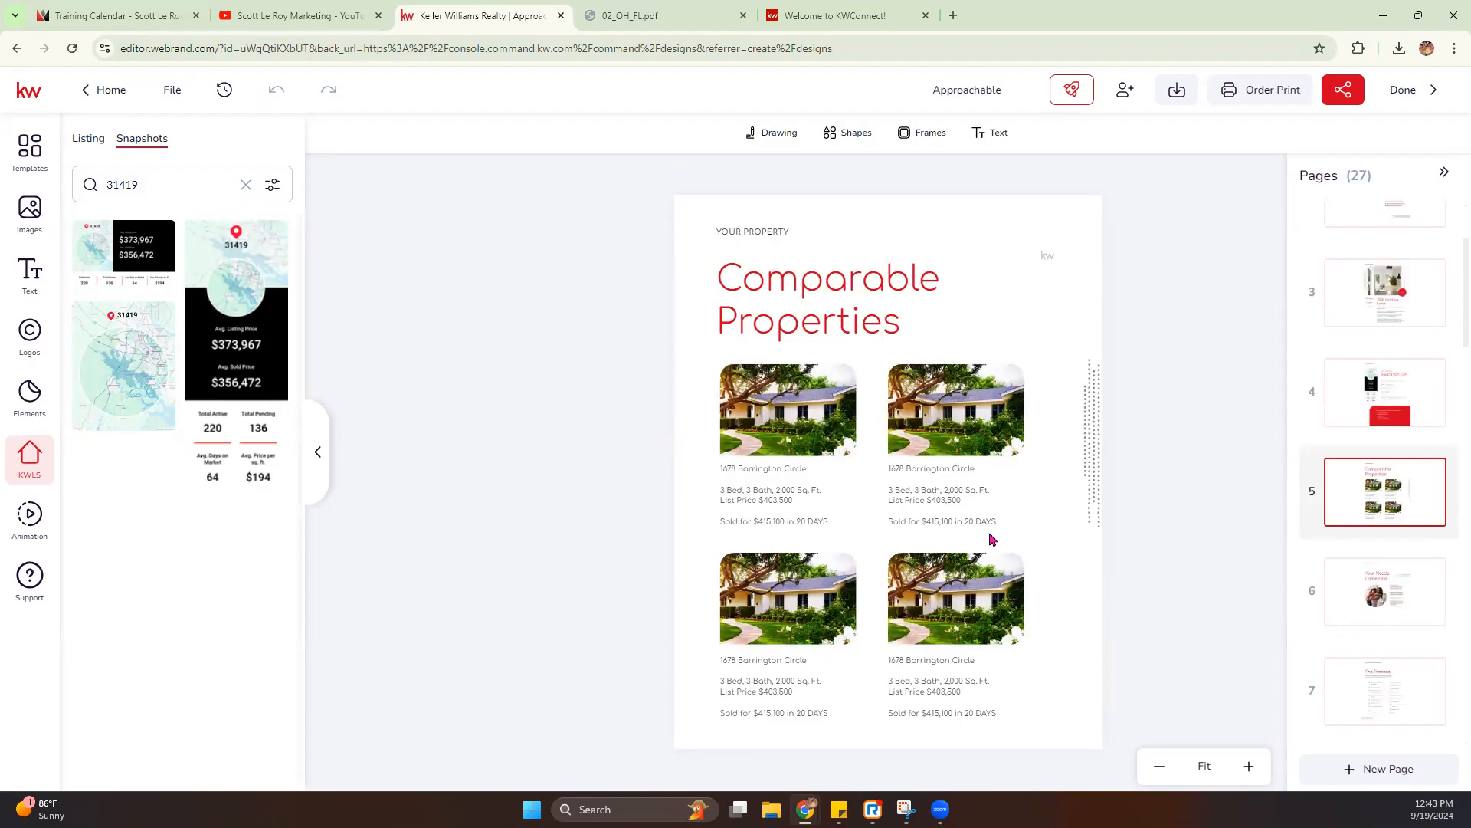
left_click(1095, 432)
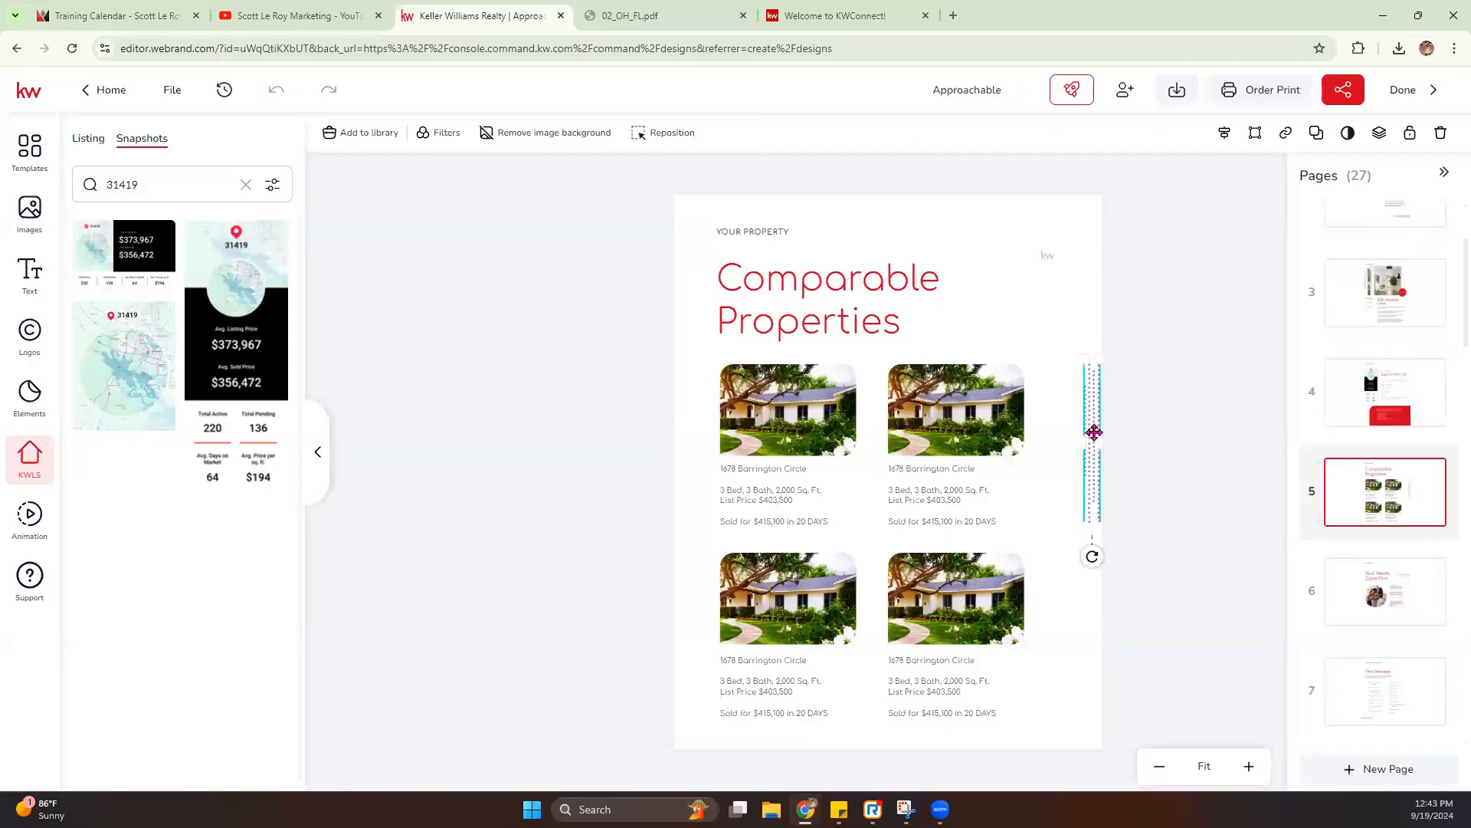
left_click(1374, 591)
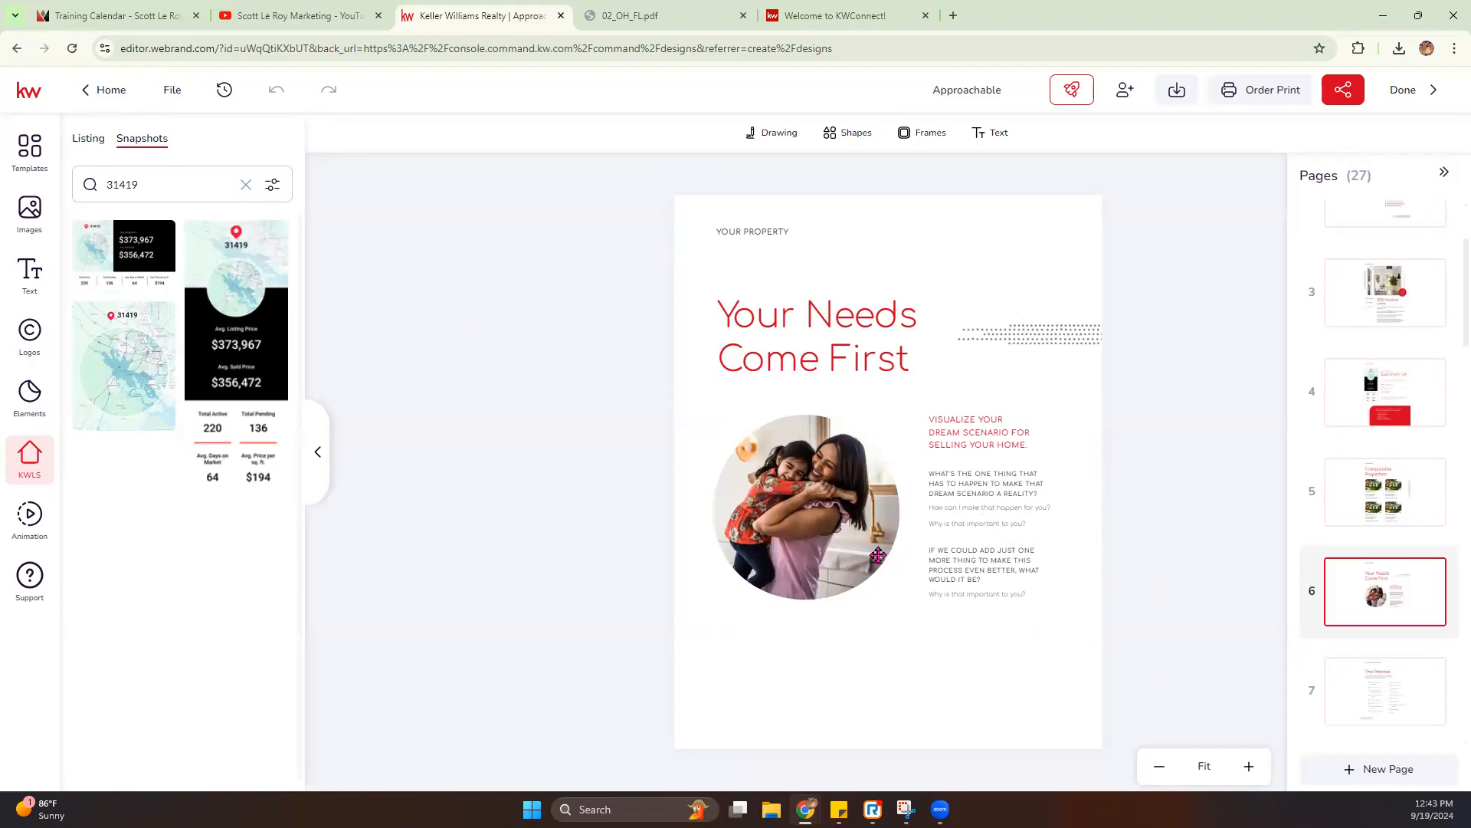
scroll(1361, 577, "down", 1)
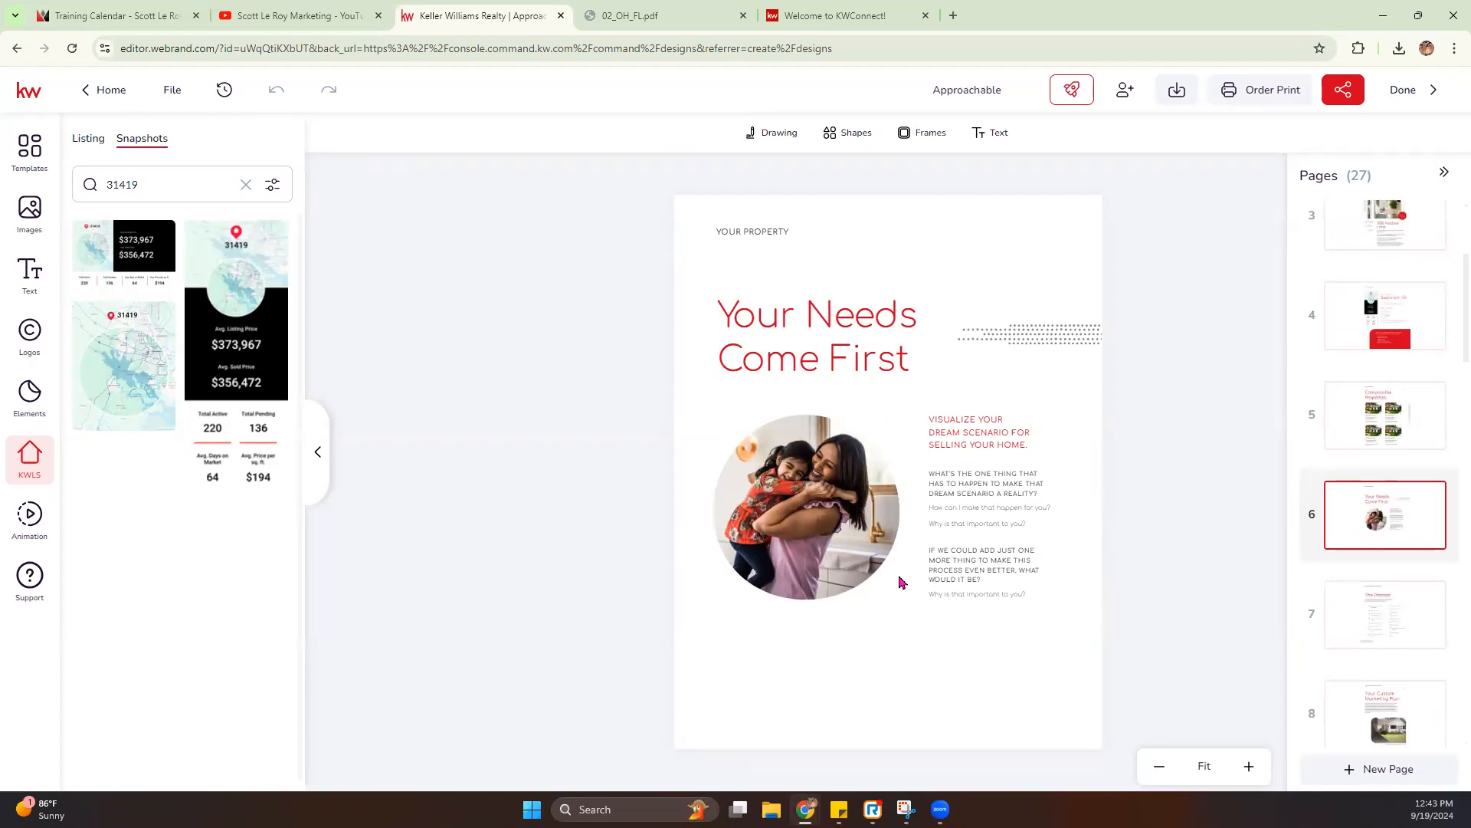
- Open page 7 and delete the four surplus checkboxes below the Close item in The Process checklist's right column
left_click(1365, 610)
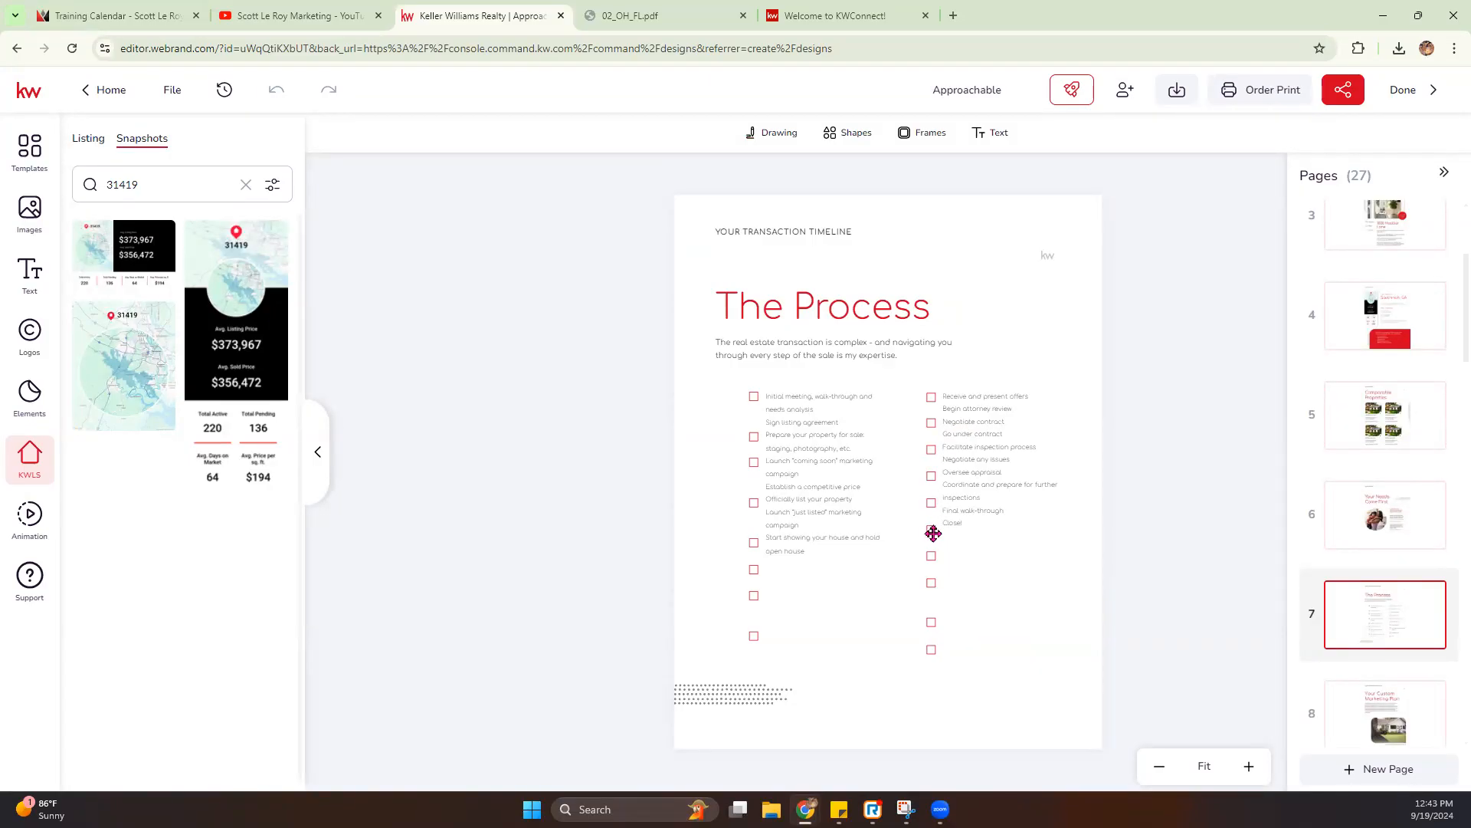
left_click(931, 556)
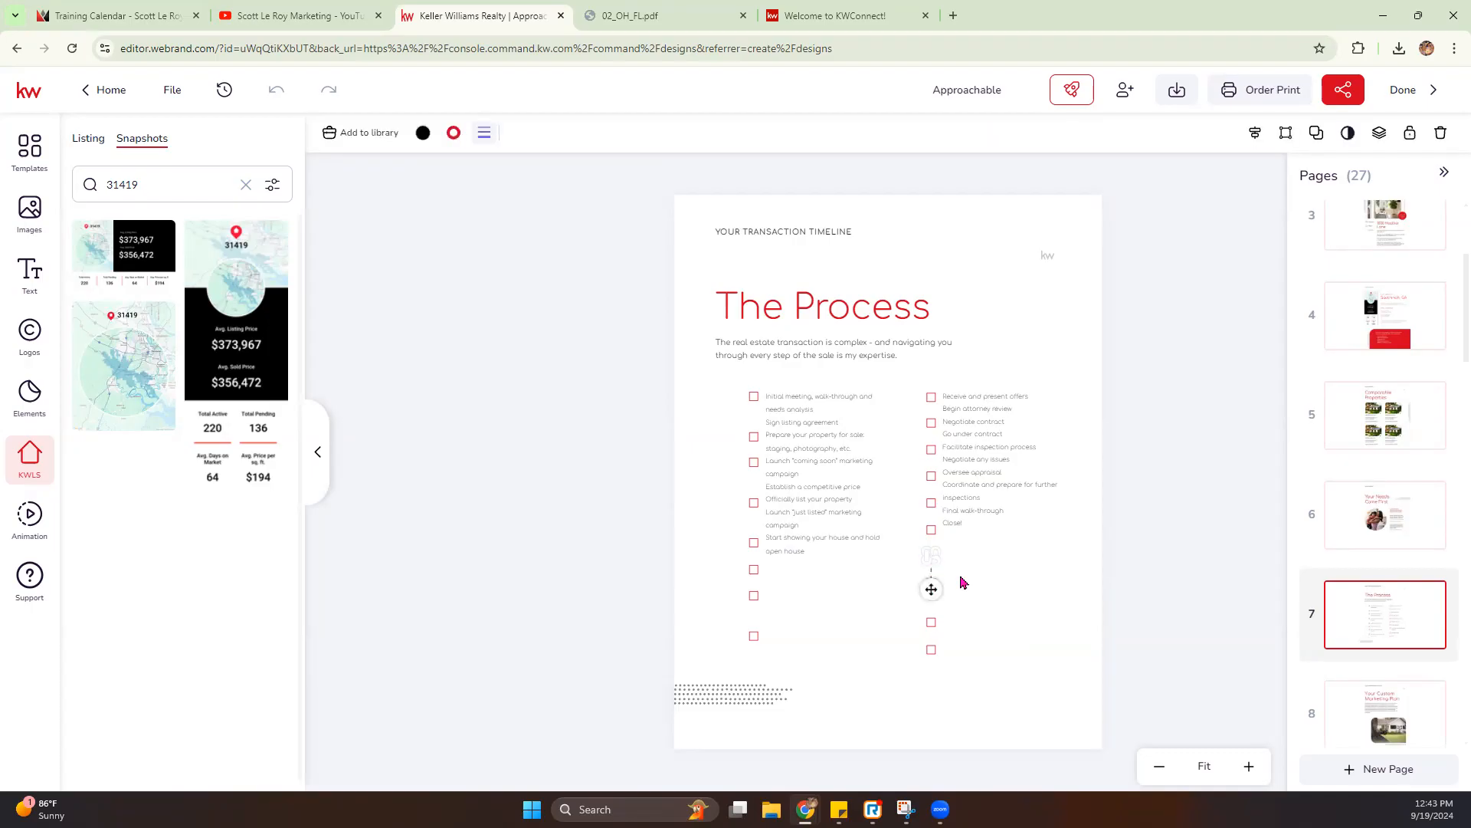
left_click_drag(931, 589, 931, 623)
left_click(931, 624)
key("Delete")
left_click(929, 650)
key("Delete")
- Delete the two lowest surplus checkboxes in the left column of The Process checklist
left_click(751, 636)
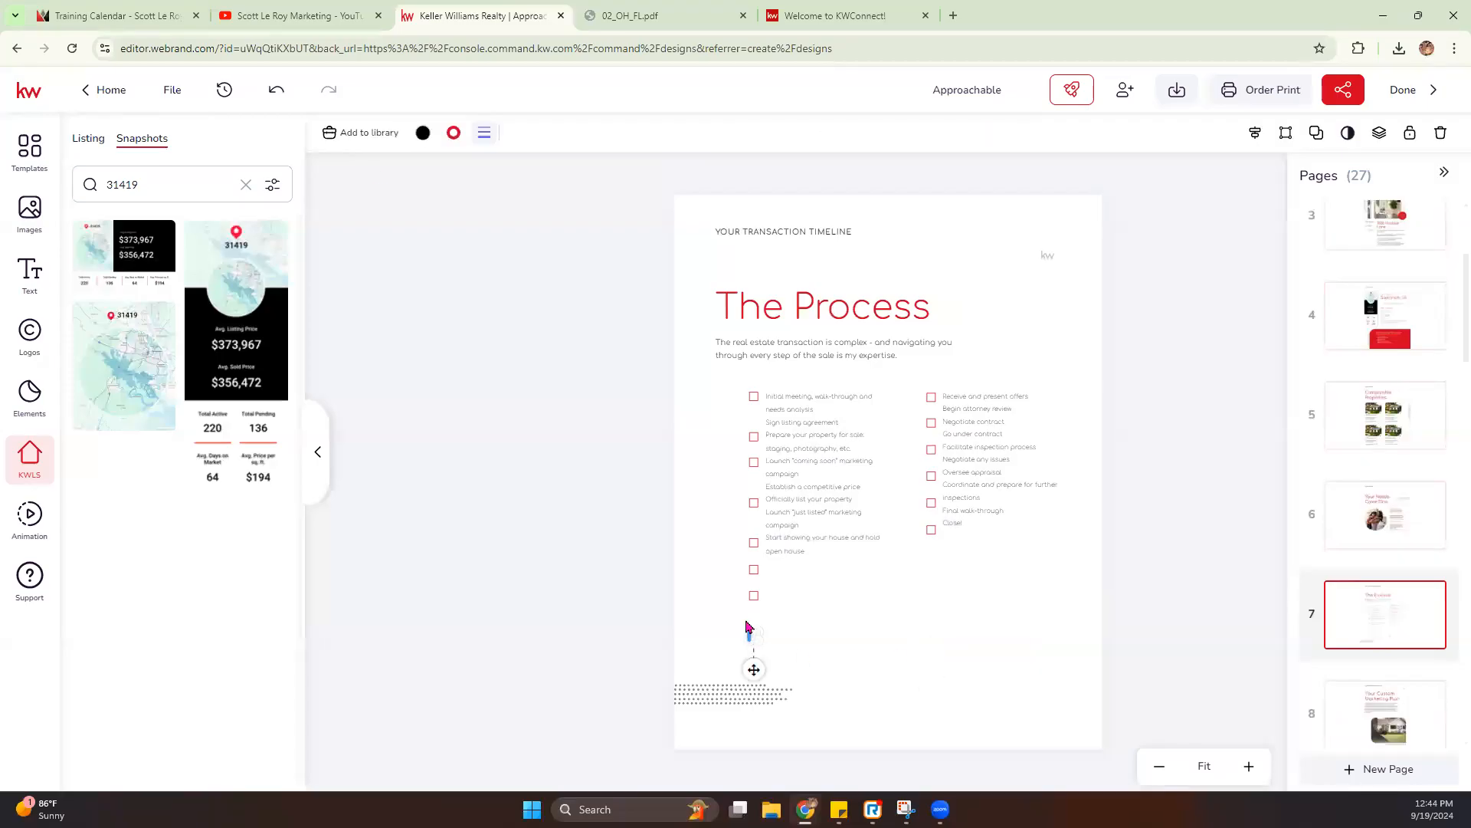
left_click(1441, 132)
left_click(756, 595)
left_click(1442, 133)
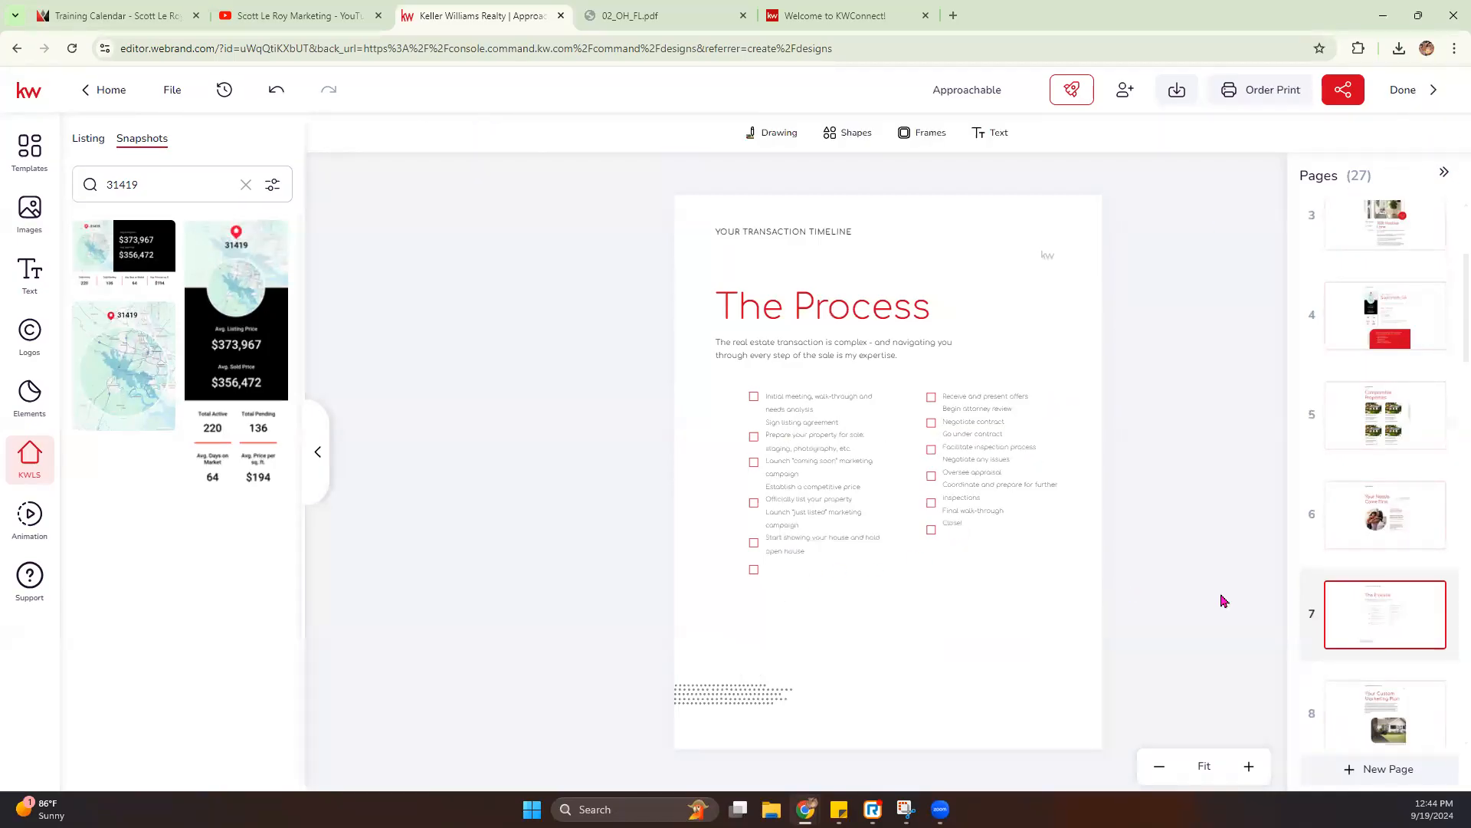
- Examine The Process page up close, checking how the remaining checkboxes line up with the checklist items
left_click(1248, 767)
left_click(1248, 766)
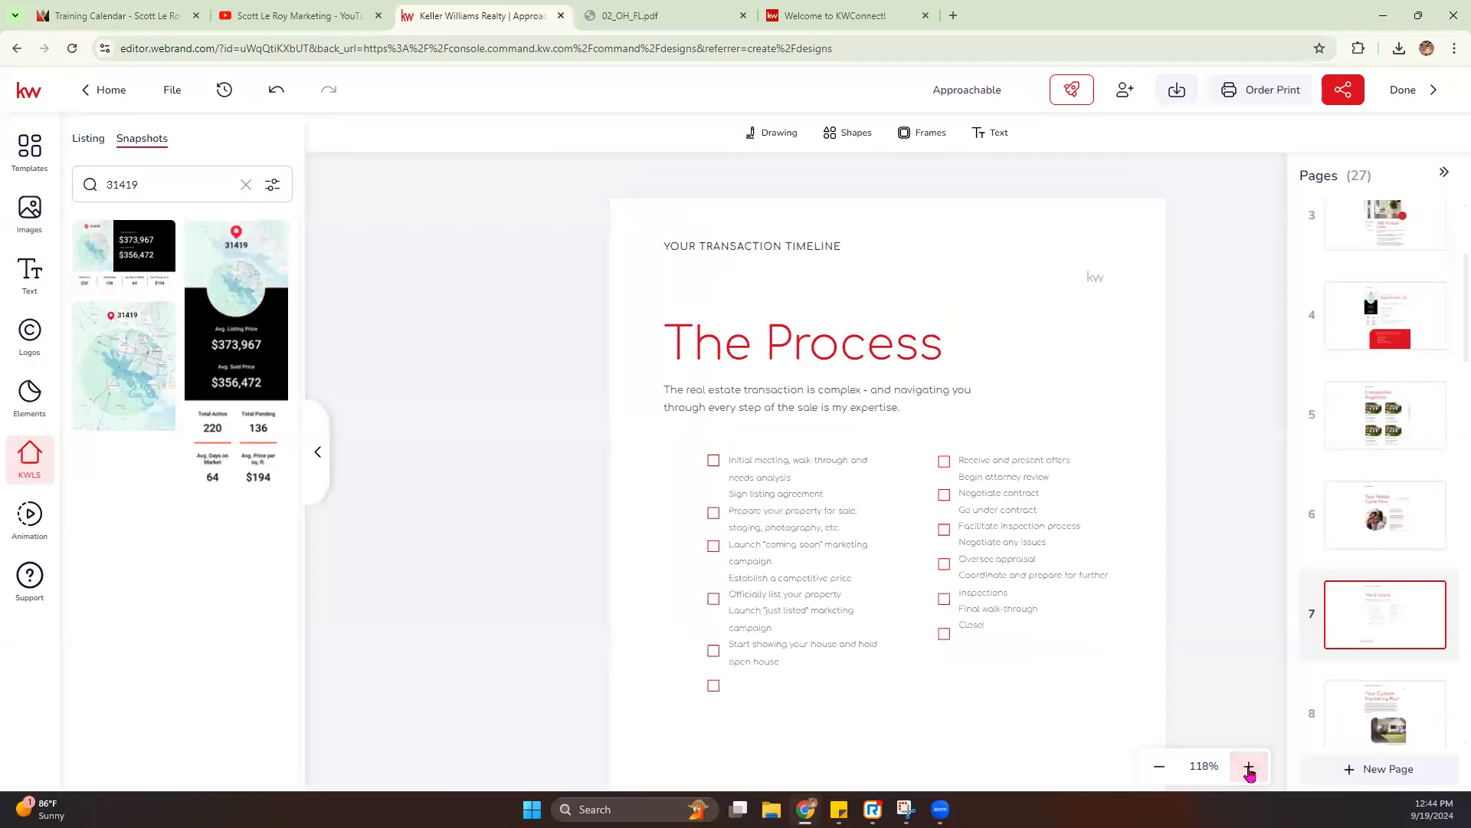
scroll(1154, 518, "down", 3)
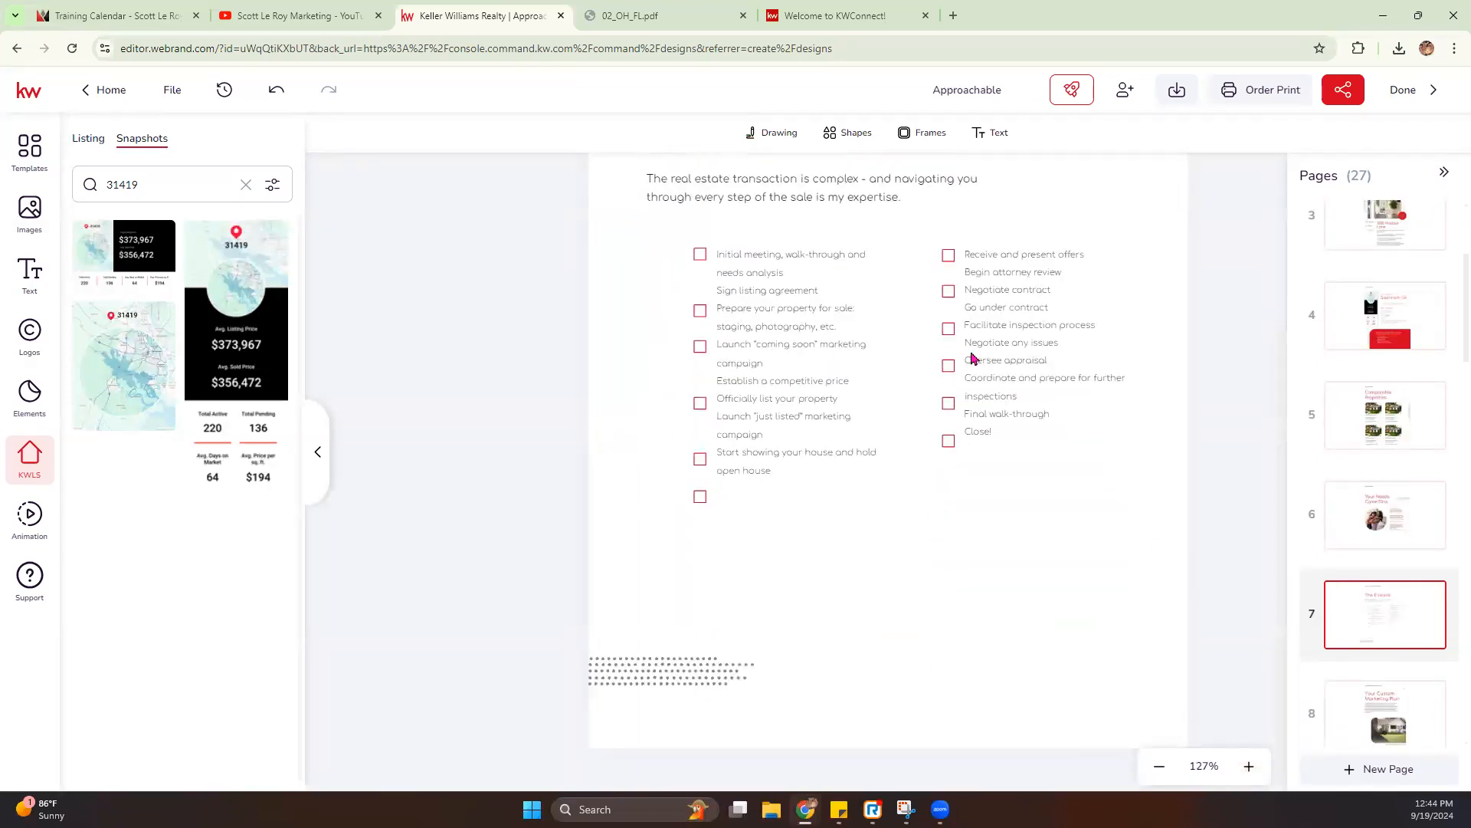
scroll(875, 460, "up", 2)
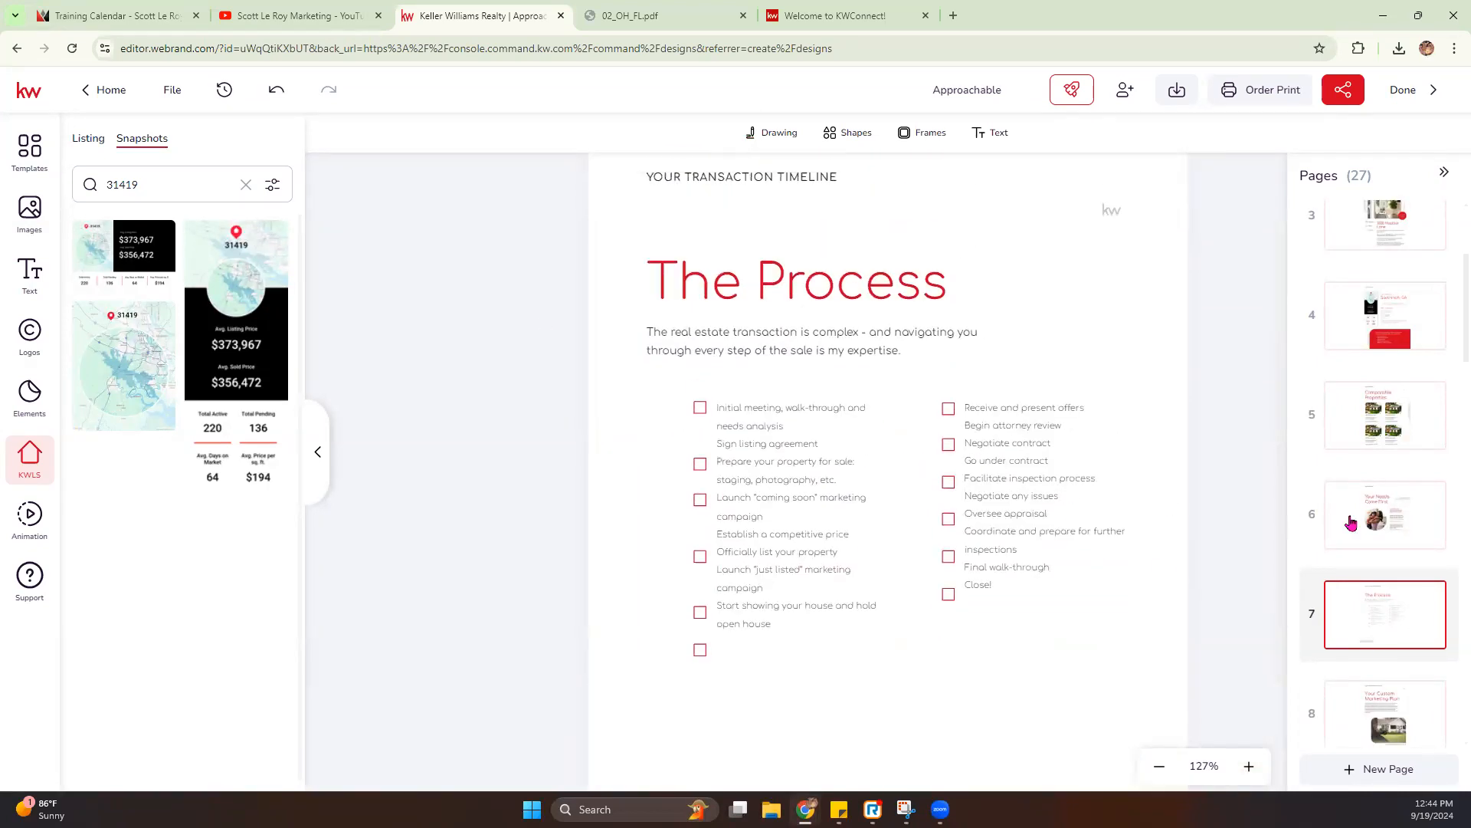
- Open pages 8 and 9 and examine the Your Custom Marketing Plan text and the Finding Your Buyer chart
scroll(1386, 541, "down", 2)
left_click(1387, 555)
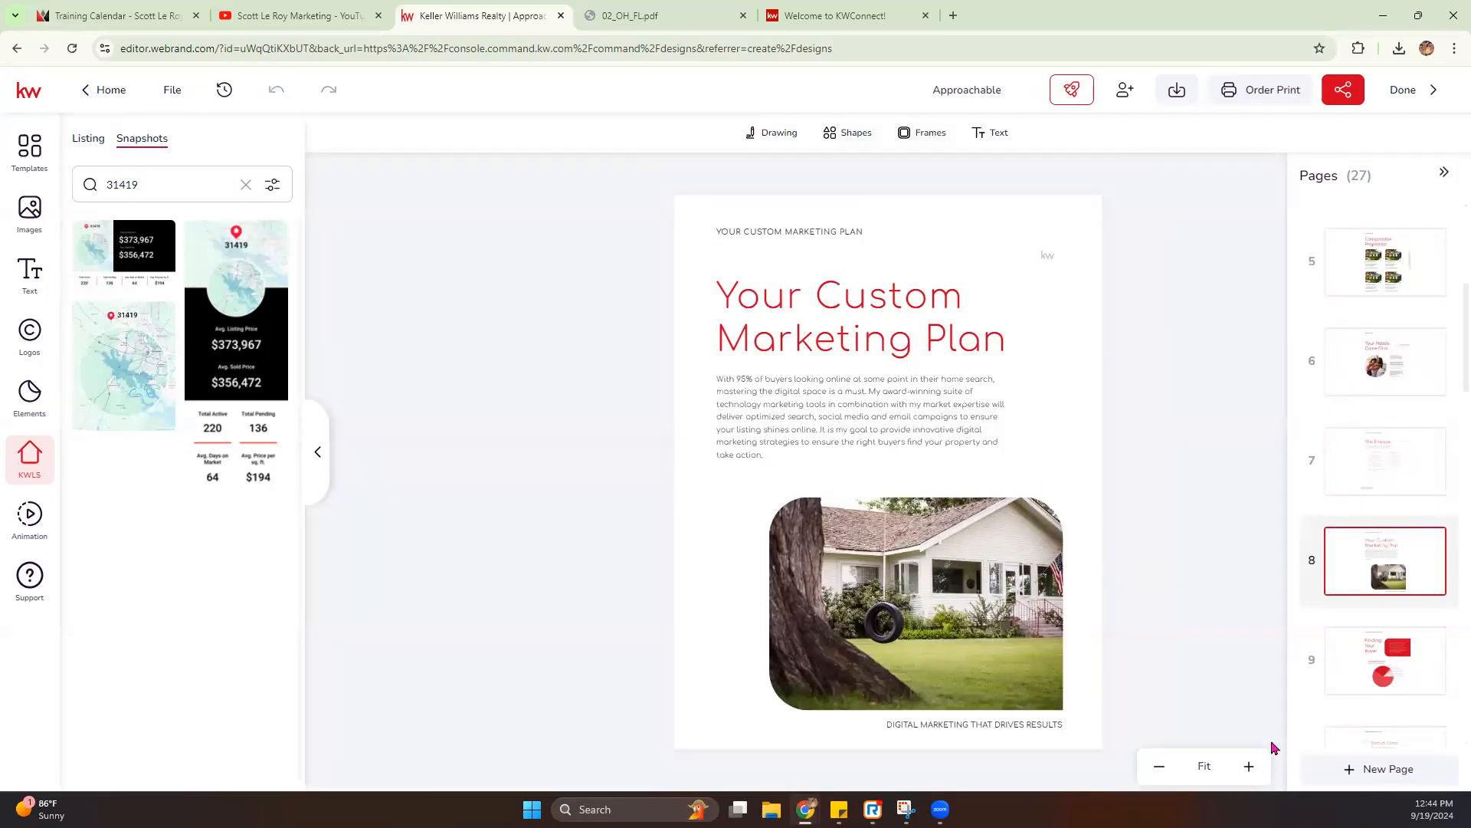
left_click(1384, 658)
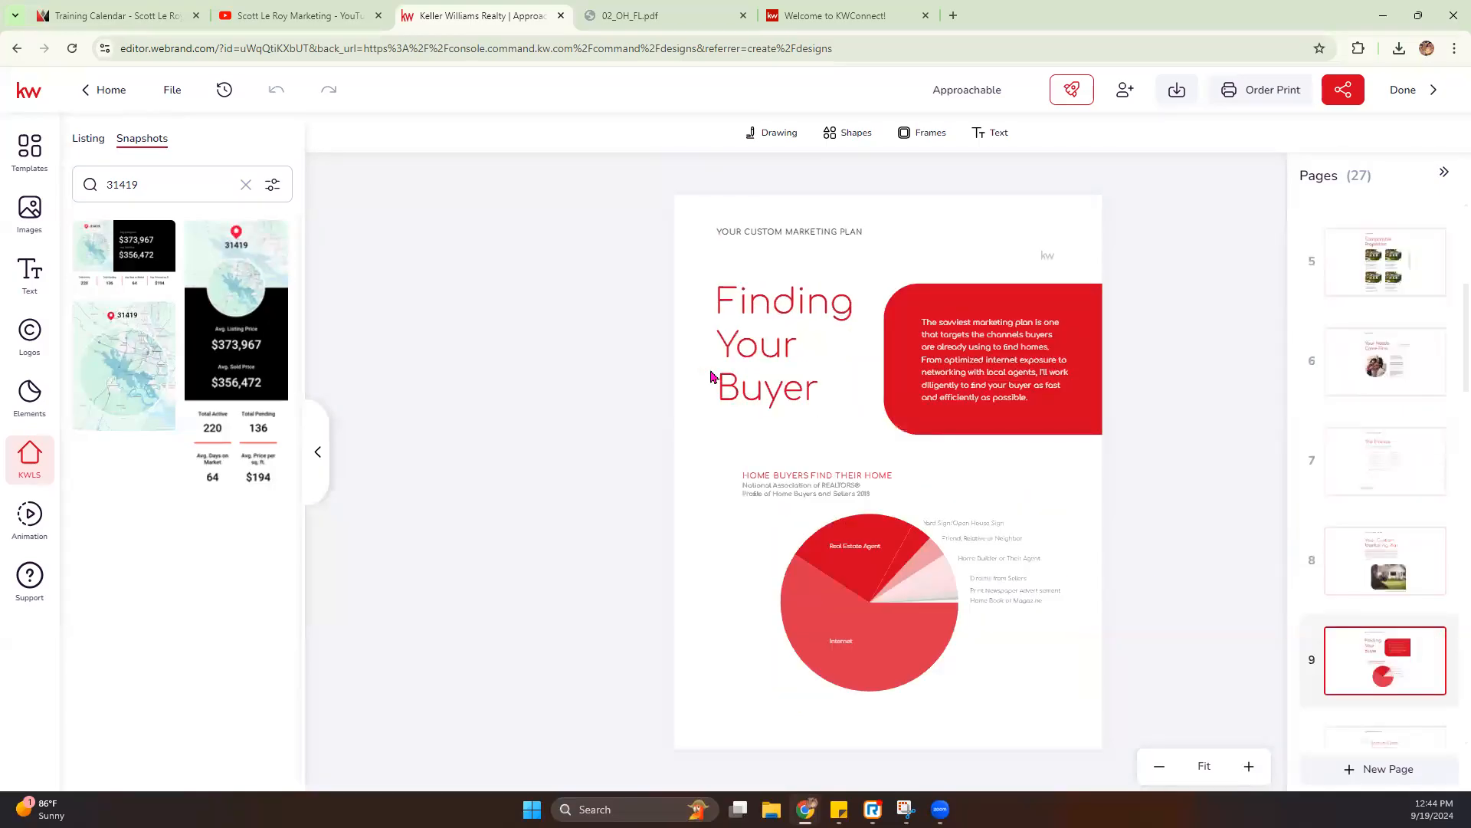
- Open pages 10 through 14 in turn and examine the promotional assets, media plan, promotion, open house and marketing details content
scroll(1397, 628, "down", 1)
left_click(1368, 691)
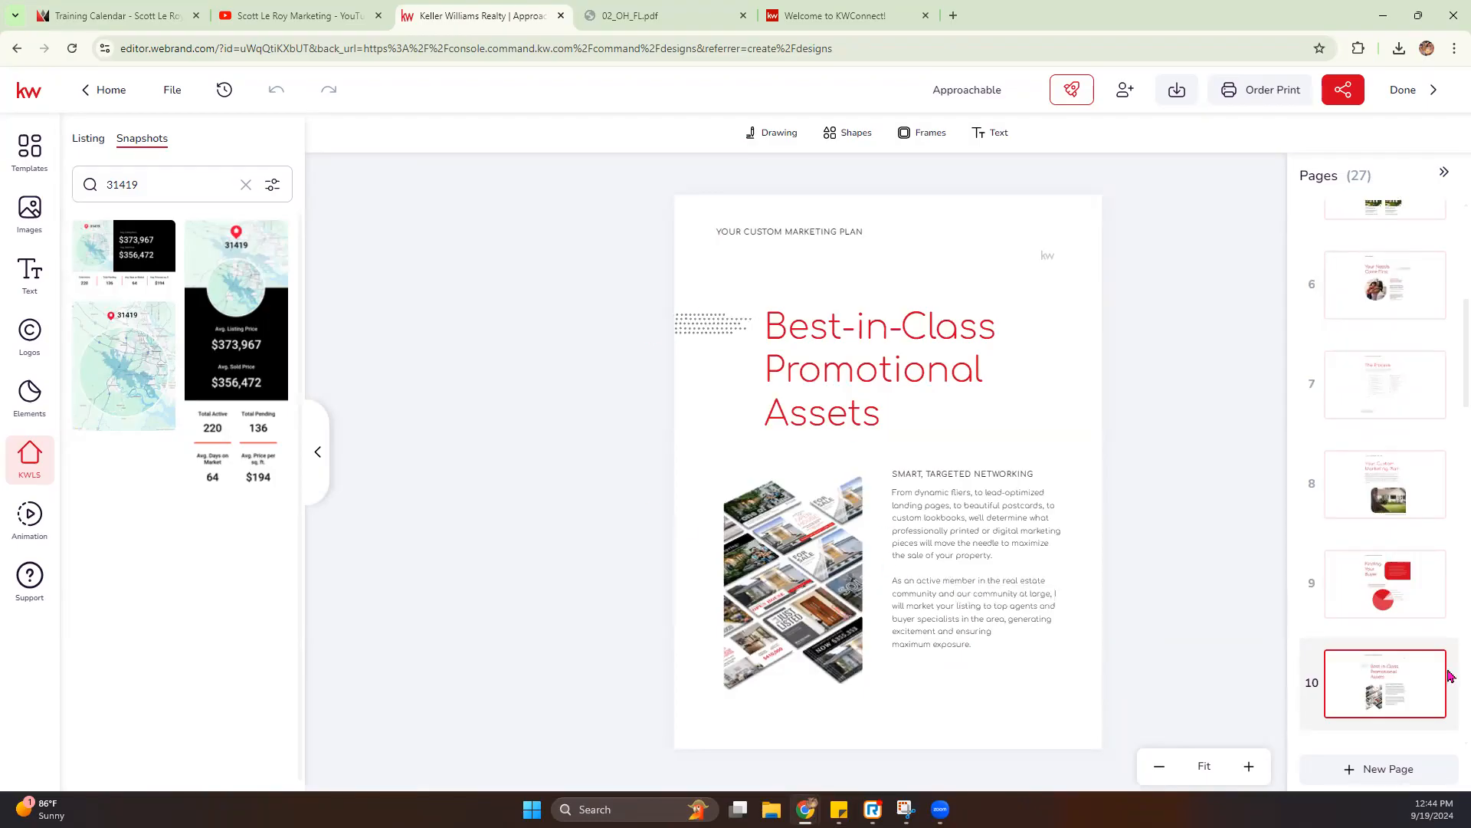
scroll(1366, 674, "down", 1)
left_click(1359, 706)
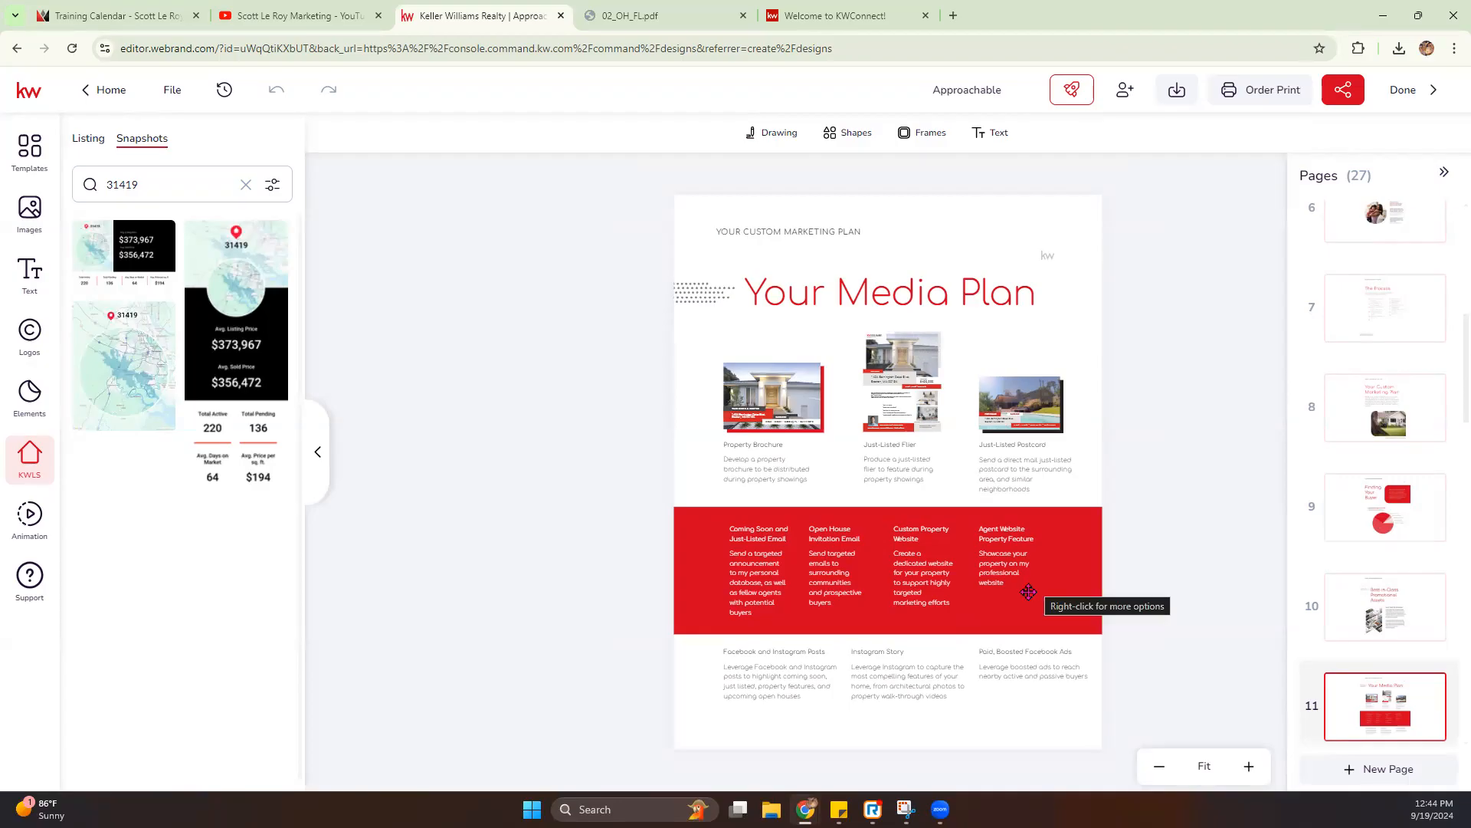
scroll(1391, 621, "down", 2)
left_click(1380, 650)
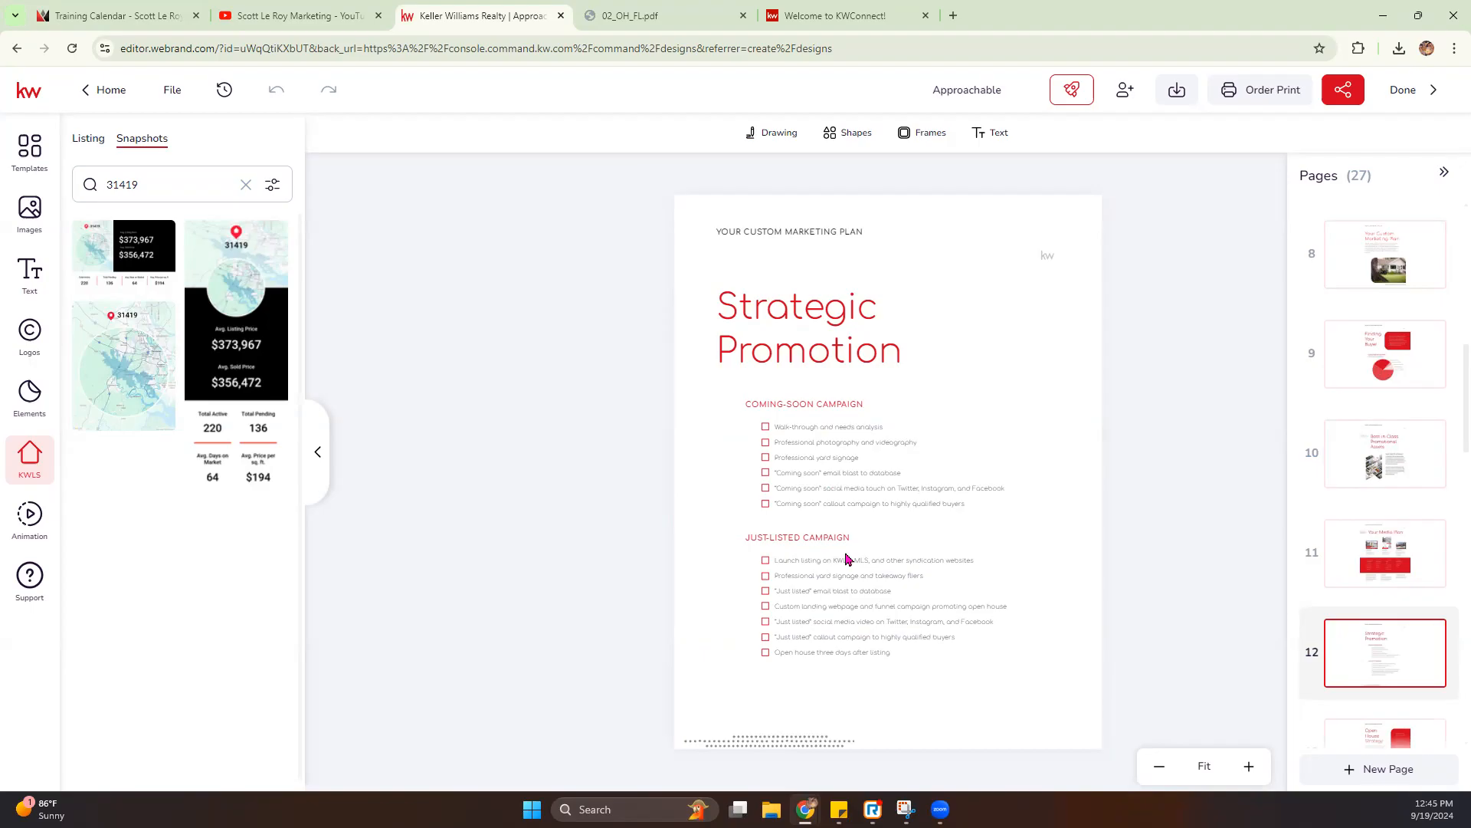
mouse_move(1414, 561)
scroll(1414, 561, "down", 2)
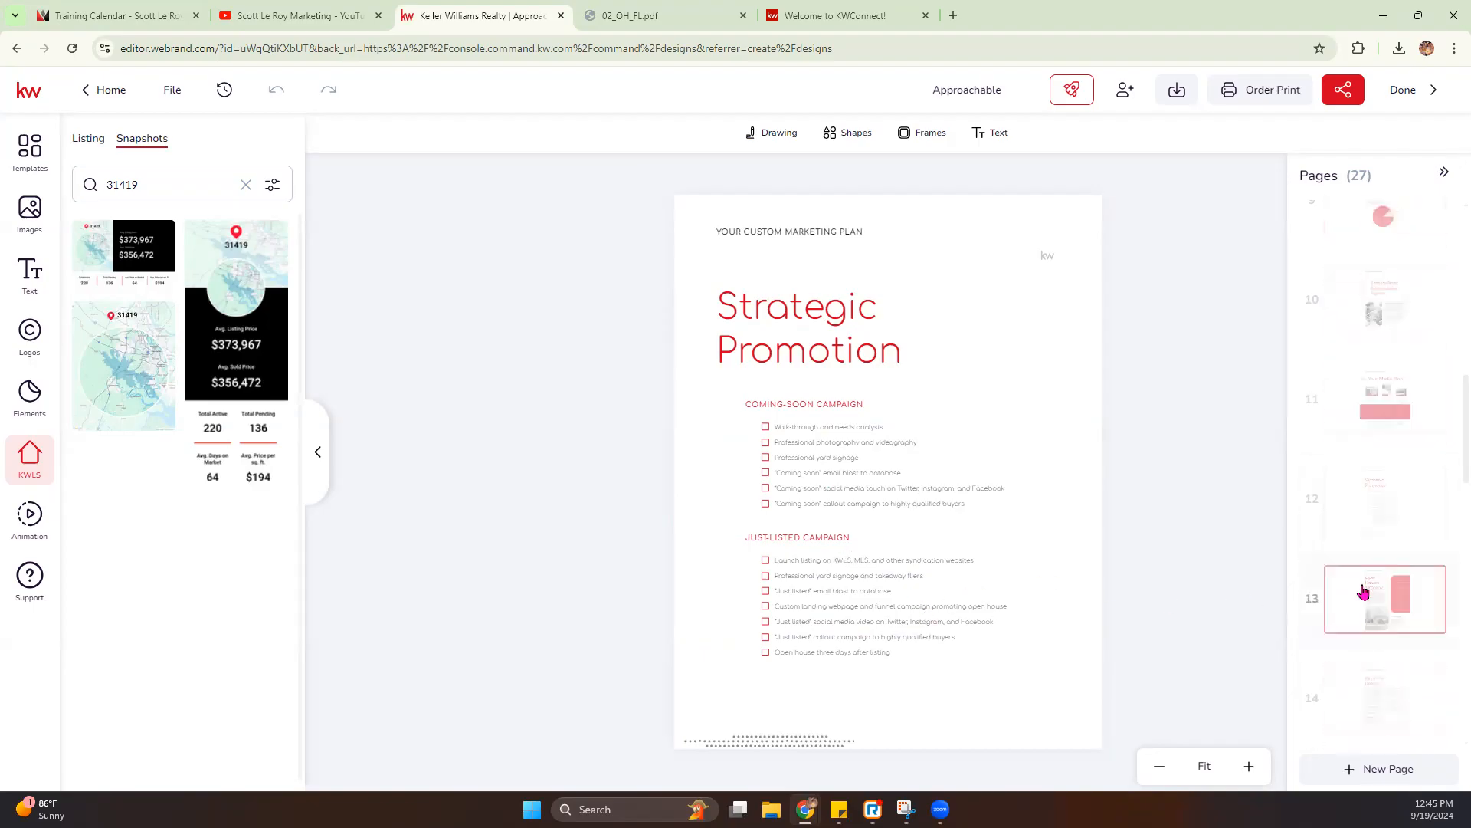
left_click(1364, 591)
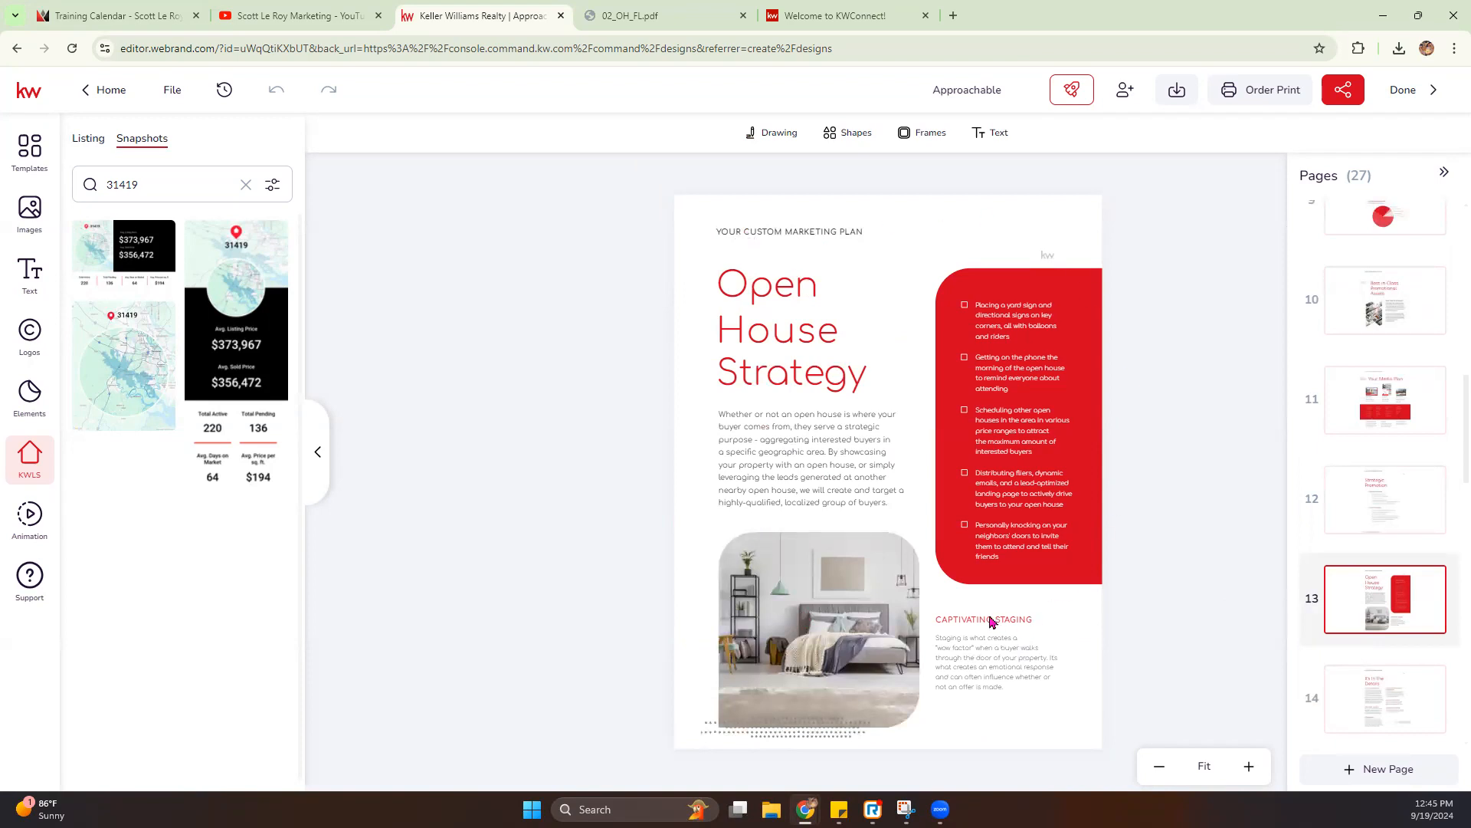
scroll(1386, 559, "down", 2)
left_click(1388, 554)
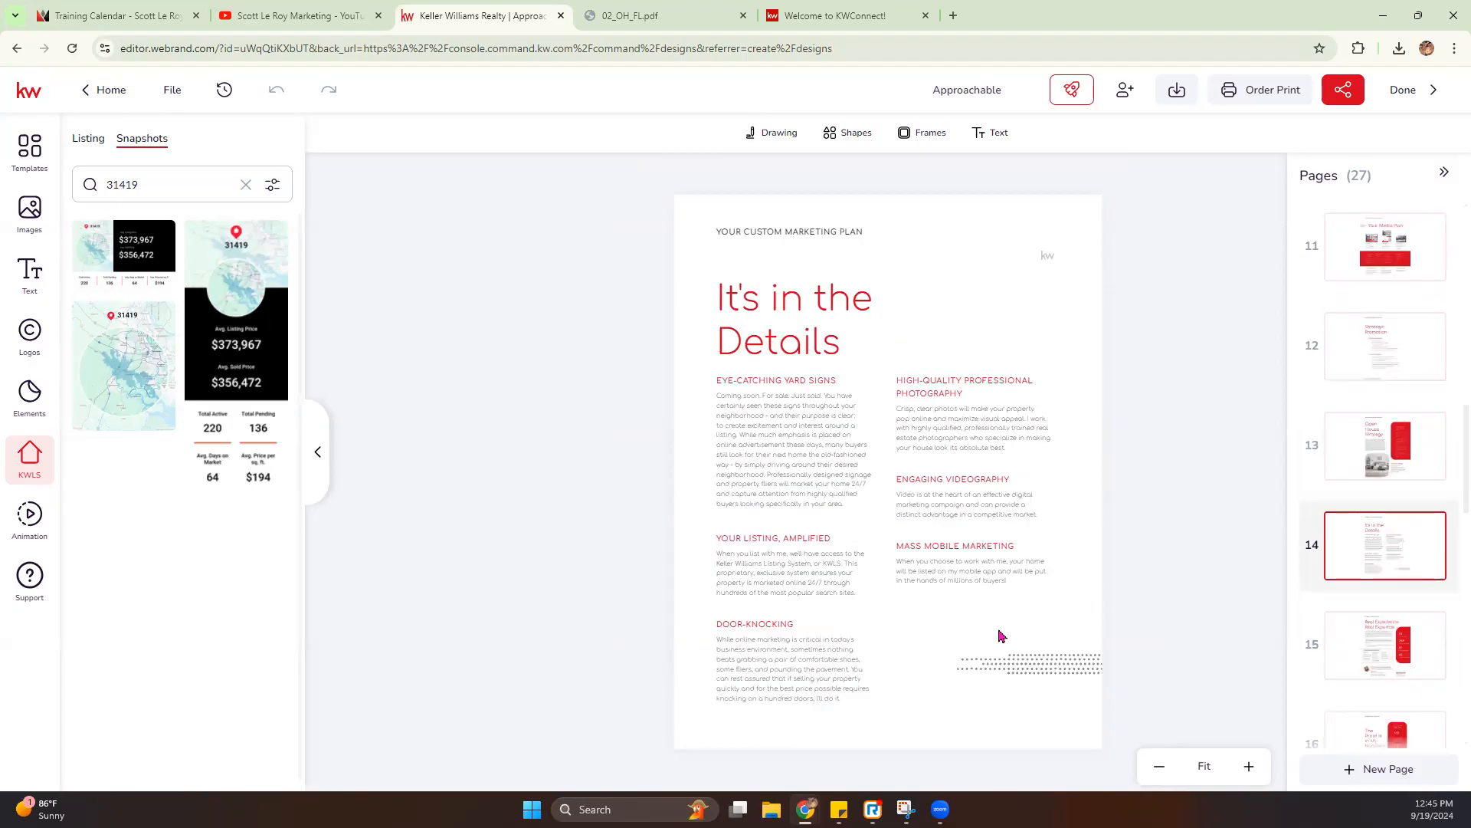
- Open page 15 and replace the placeholder portrait beside the agent's name with Headshot.jpg from the personal image assets
left_click(1372, 668)
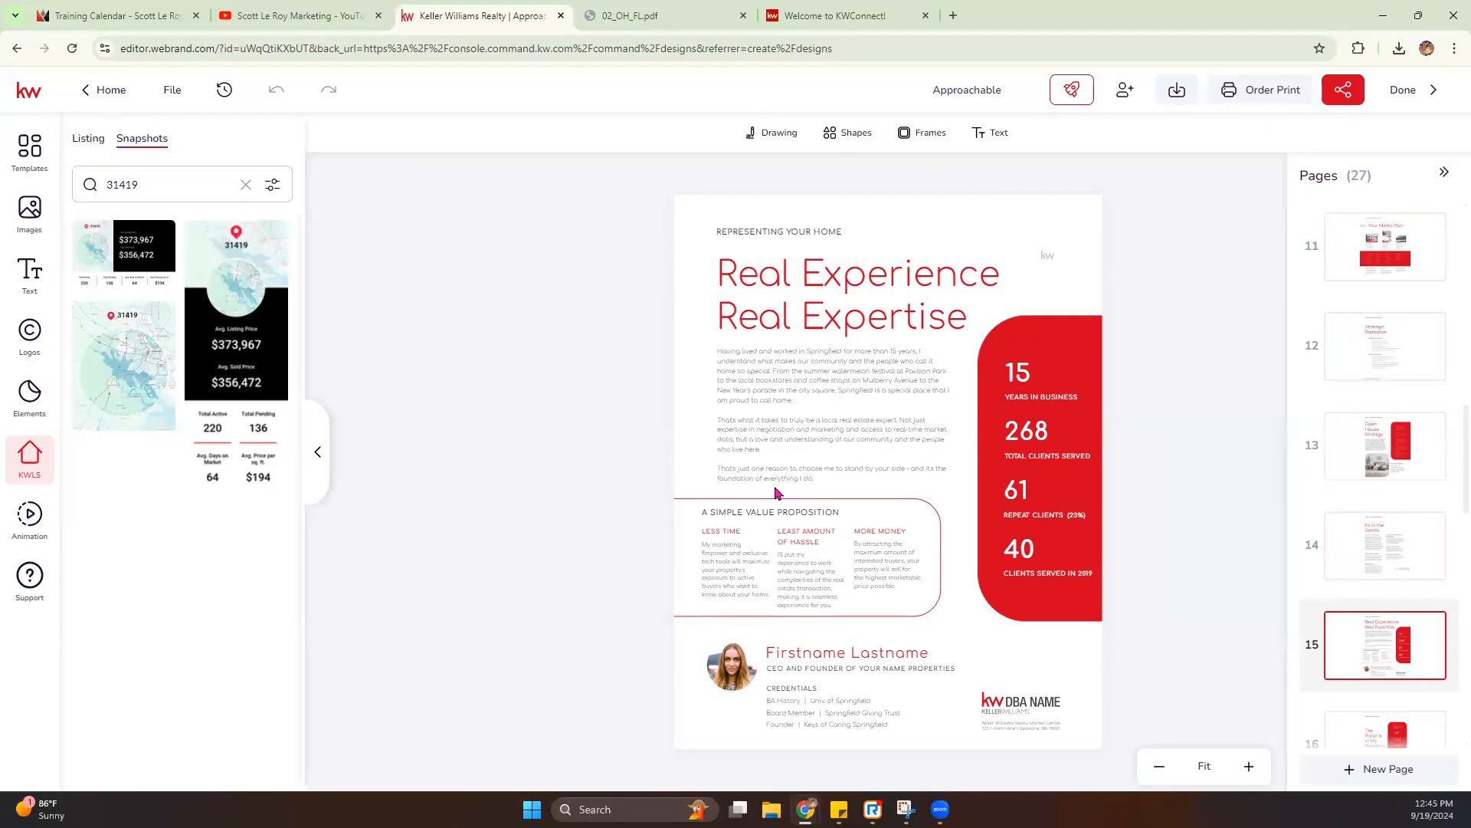
left_click(739, 672)
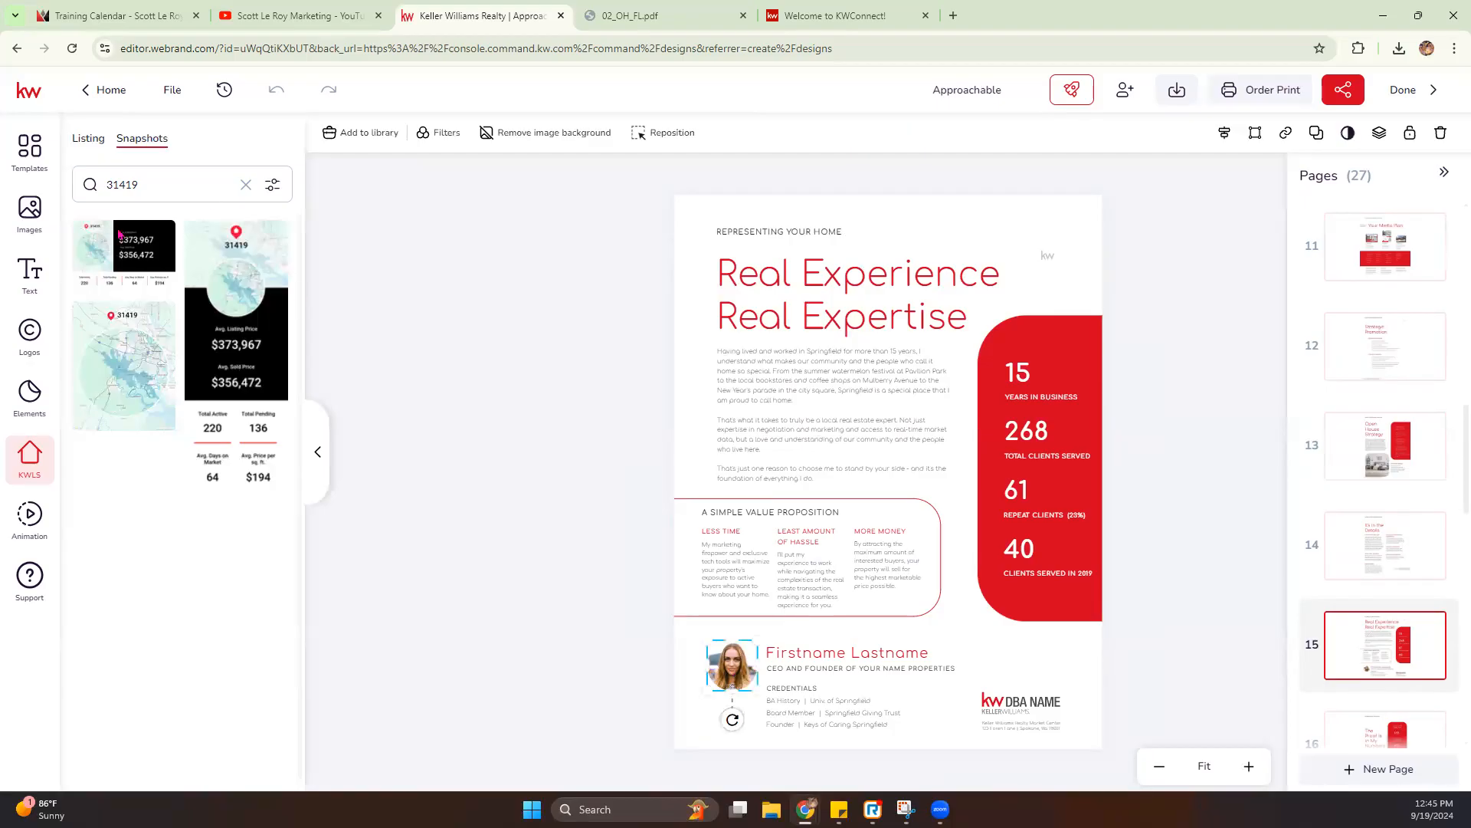
left_click(29, 213)
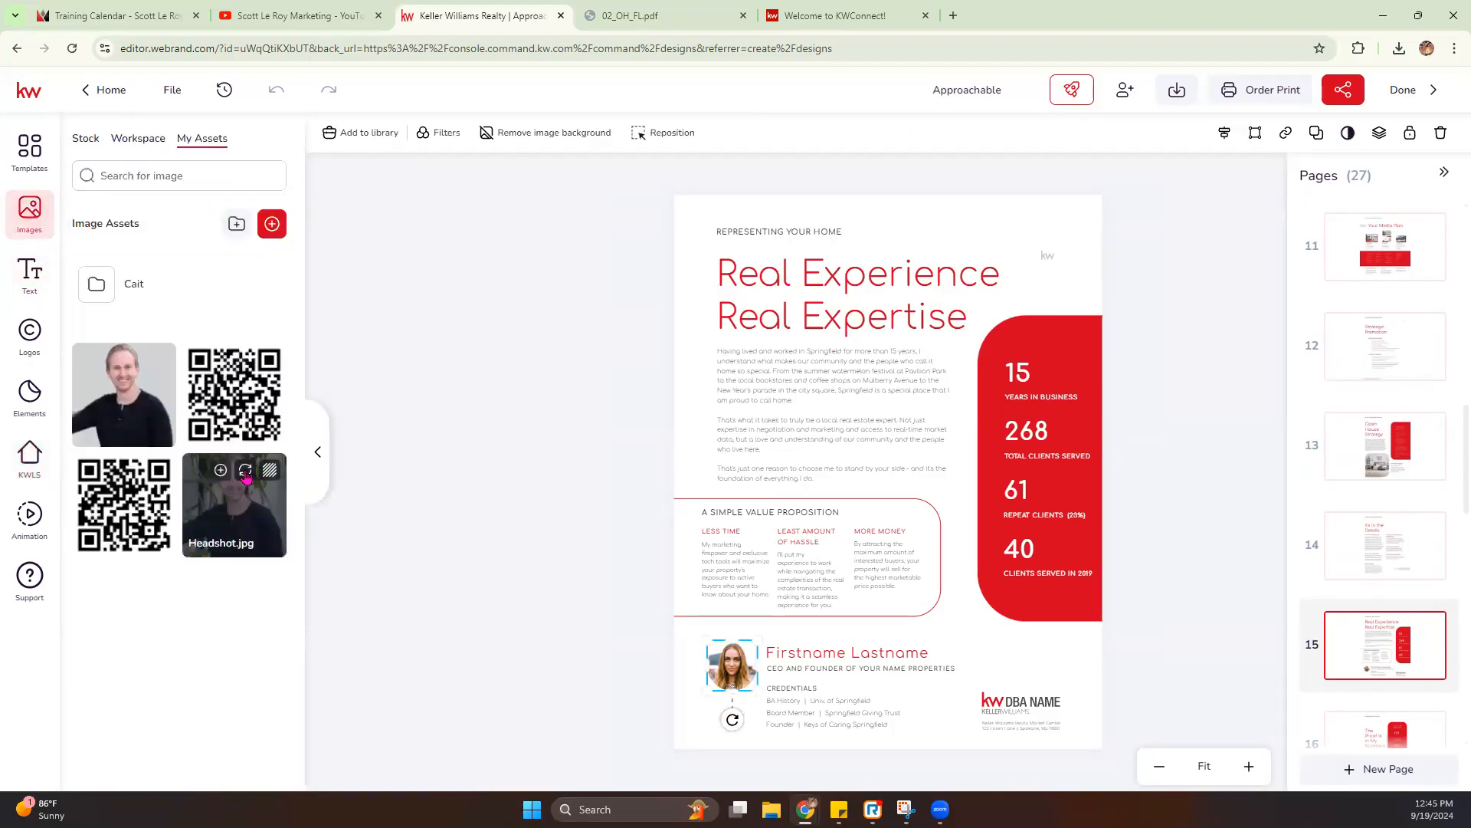
left_click(253, 479)
- Replace the Firstname Lastname placeholder on page 15 with the agent's first name
left_click(846, 655)
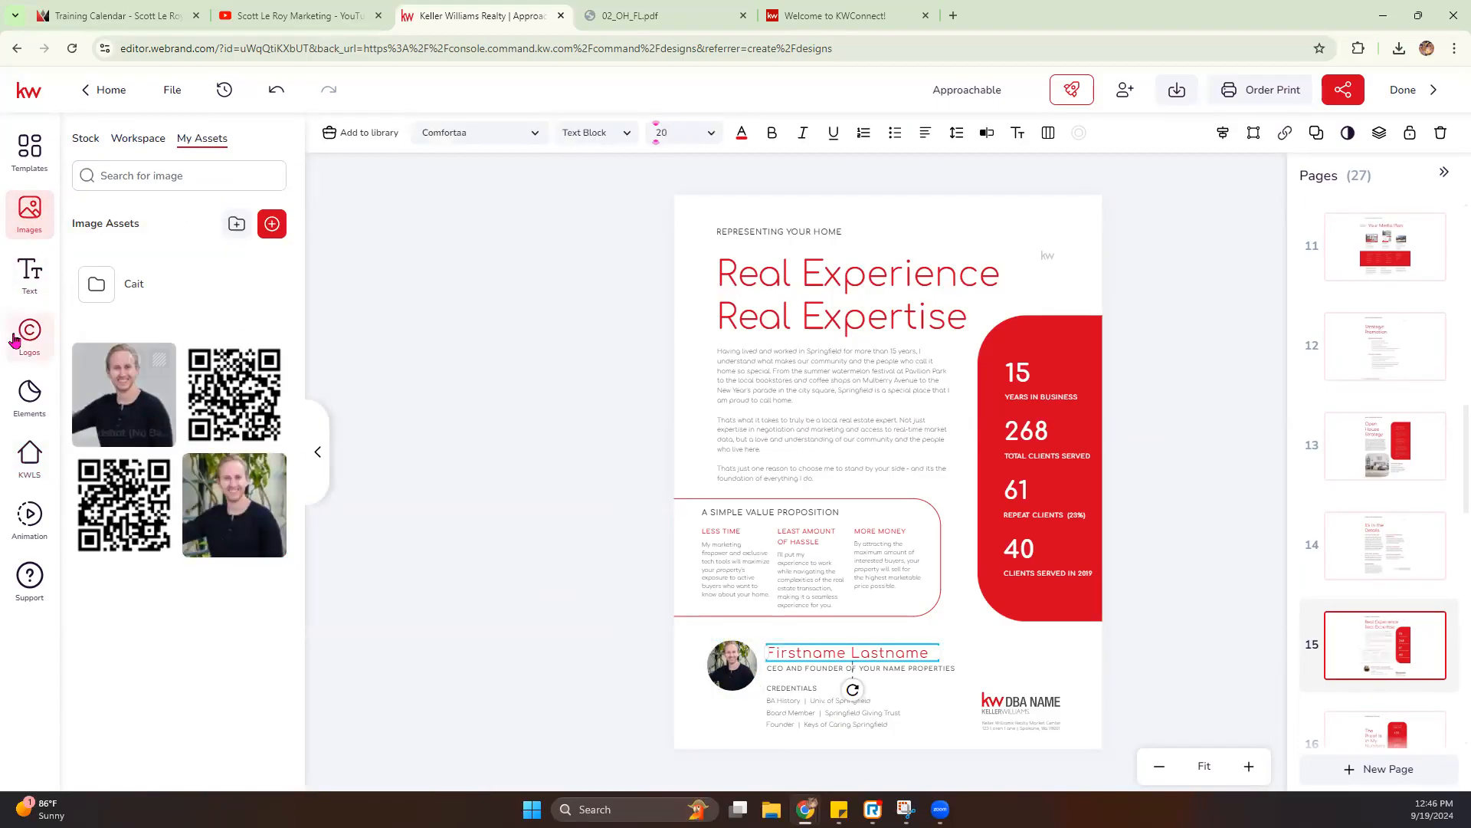
double_click(833, 656)
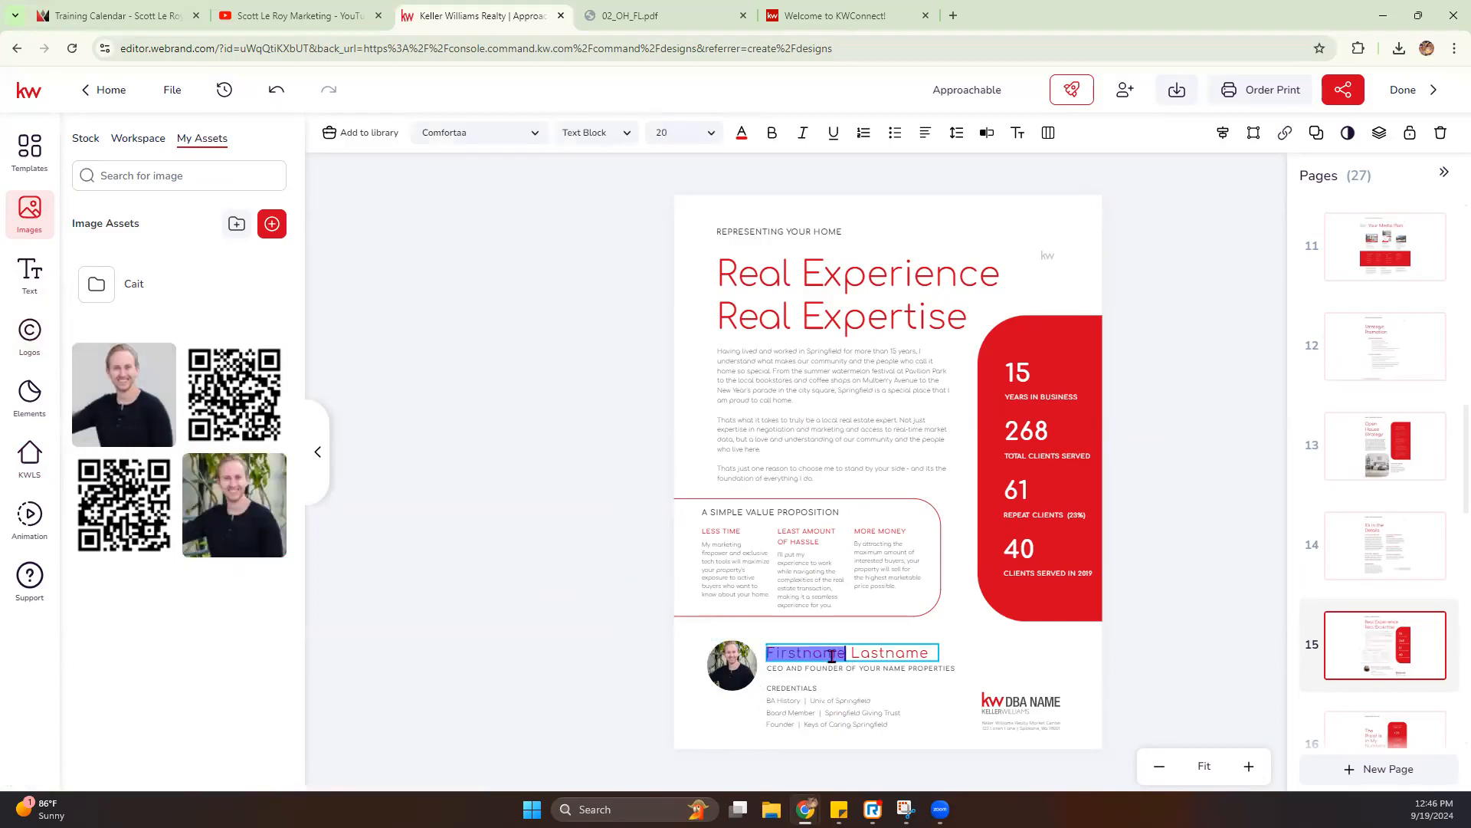
left_click(940, 656)
left_click(932, 653)
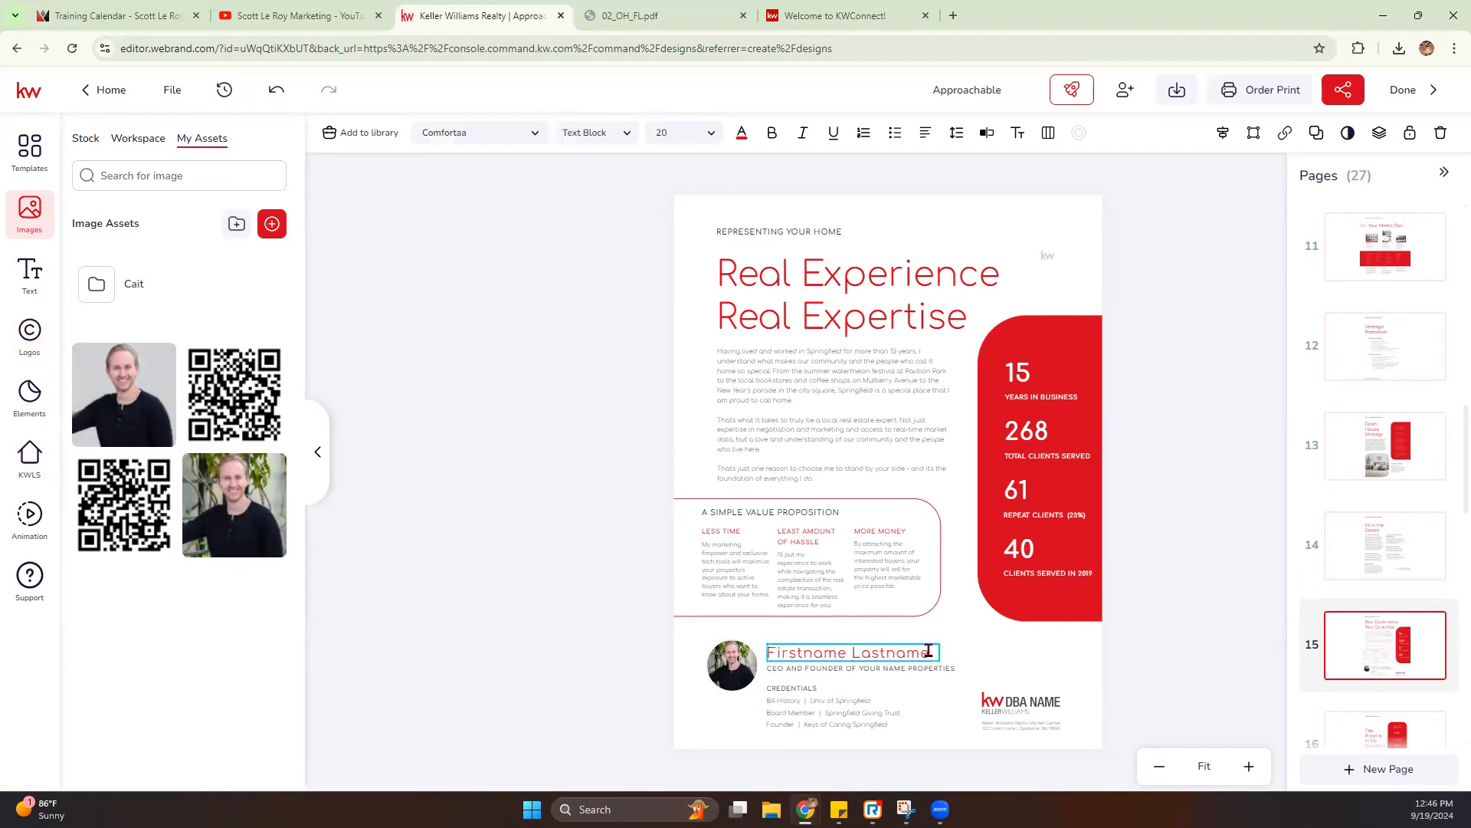
key("ctrl+a")
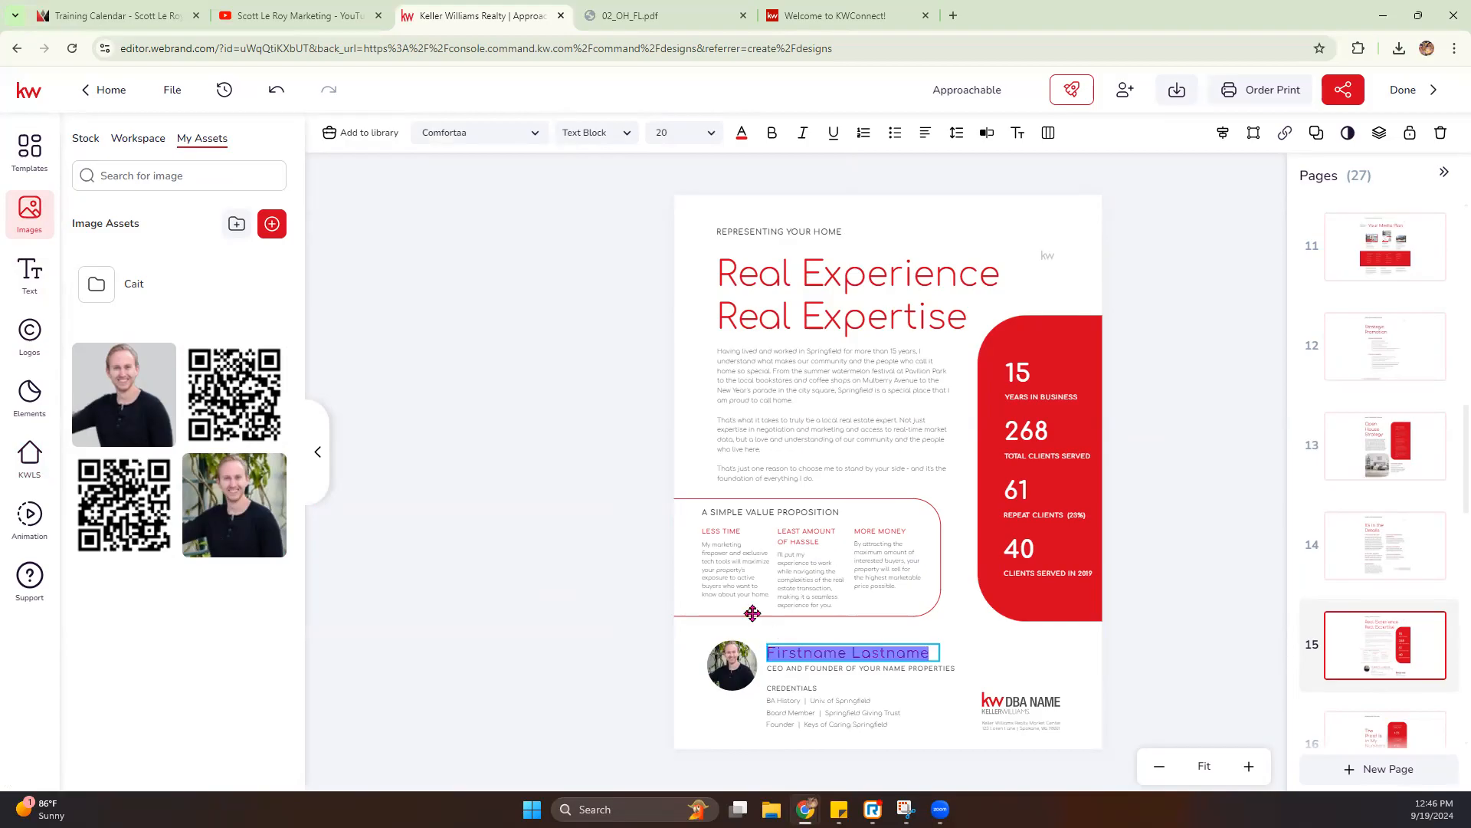
type("Scott")
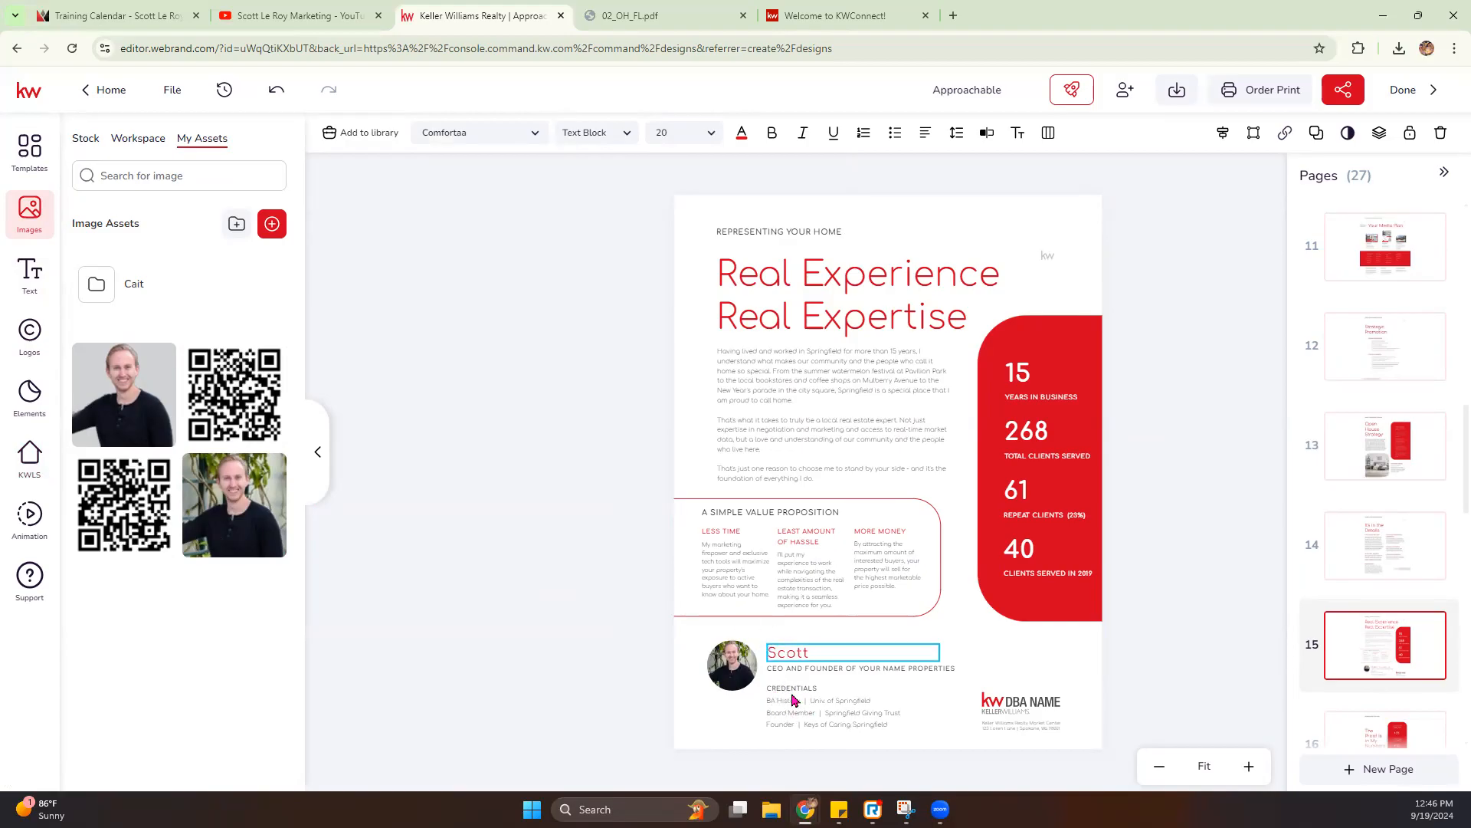
left_click(780, 667)
- Replace the KW DBA Name logo on page 15 with the red-and-gray West Bloomfield Farmington Hills logo
left_click(1041, 702)
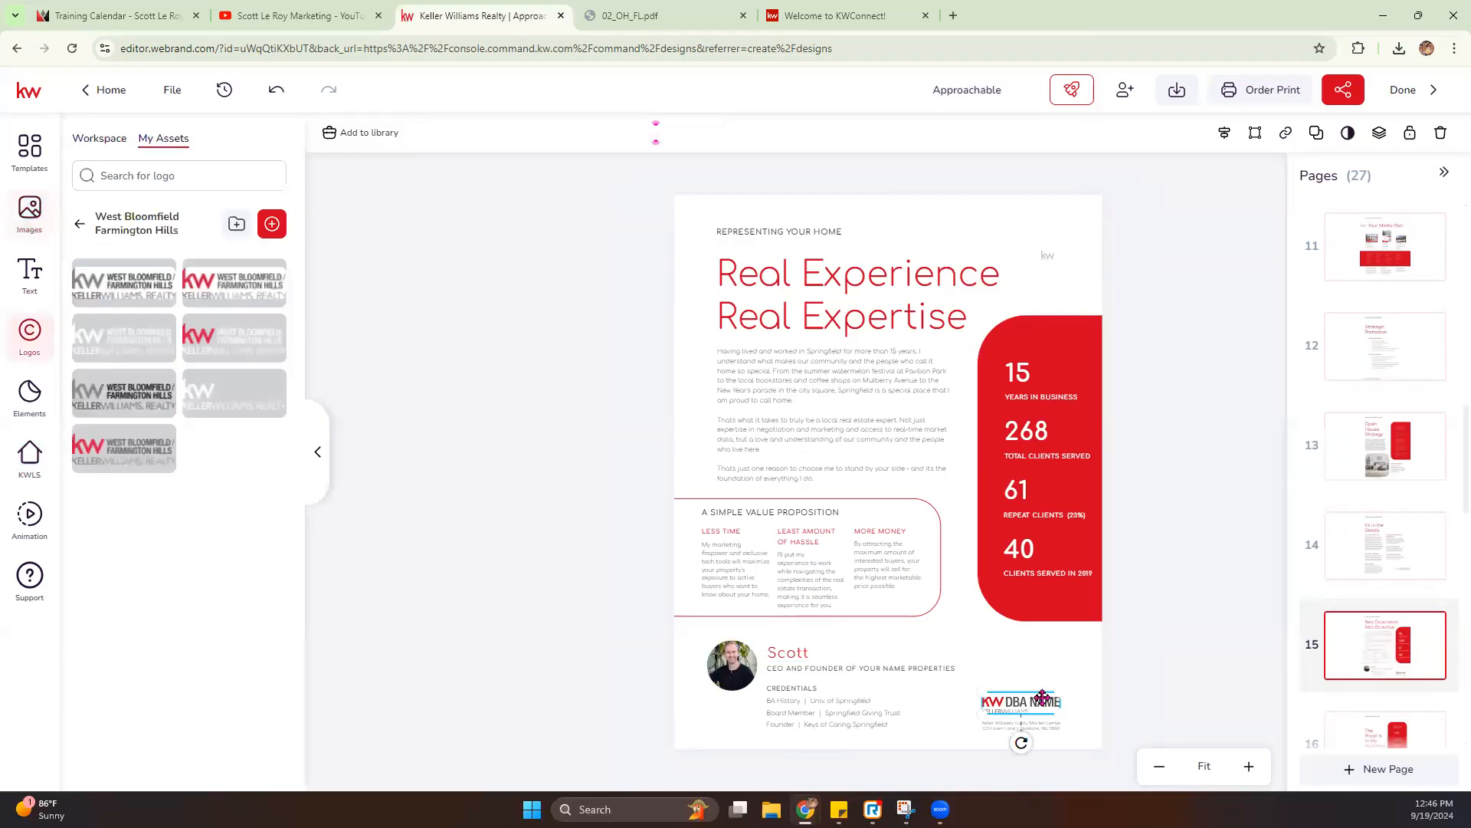
left_click(160, 446)
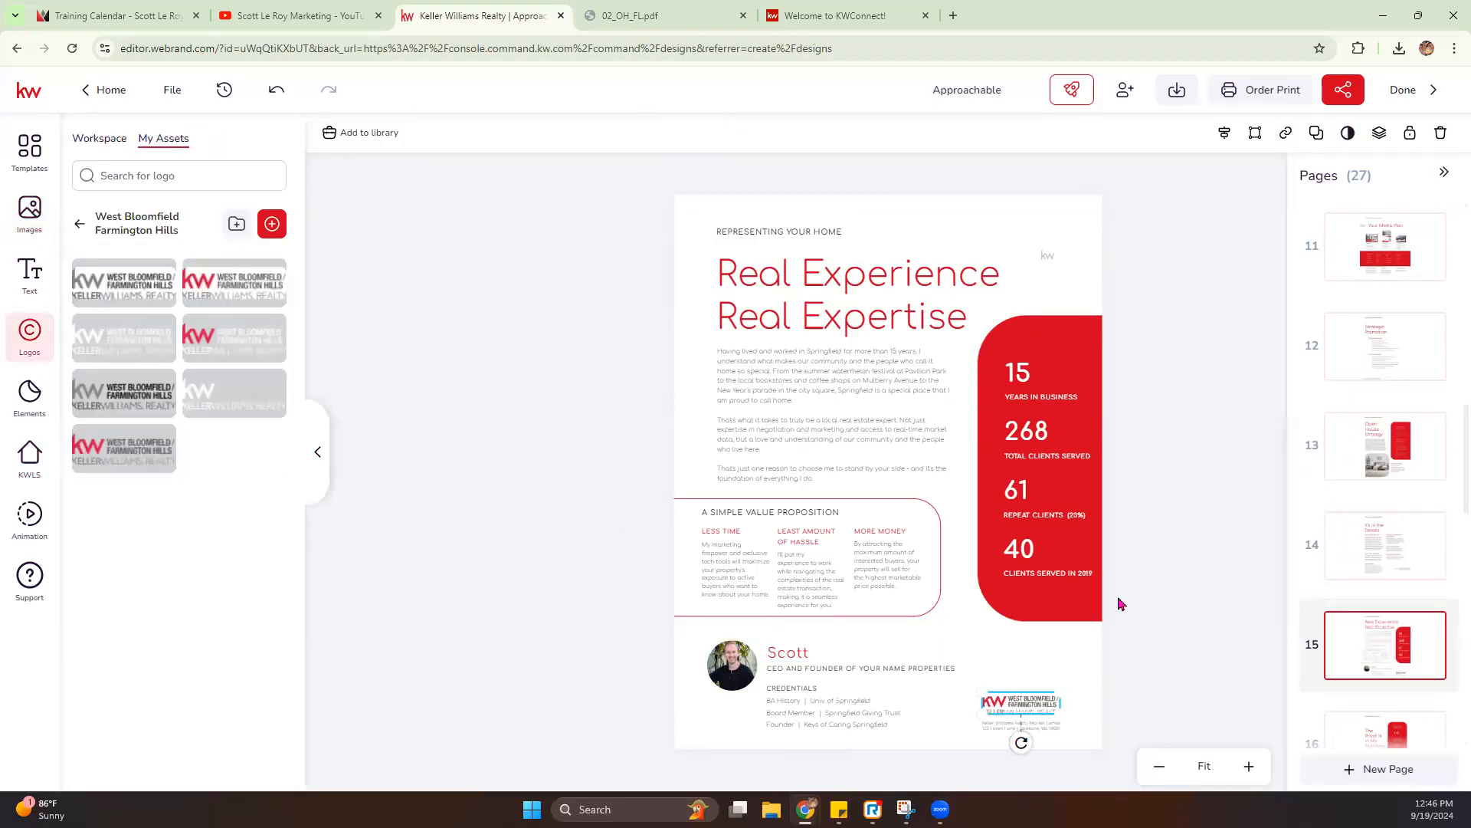
- Open pages 16 through 18 and examine the sales numbers, Credentials & Awards and Leading the Industry content
scroll(1368, 586, "down", 2)
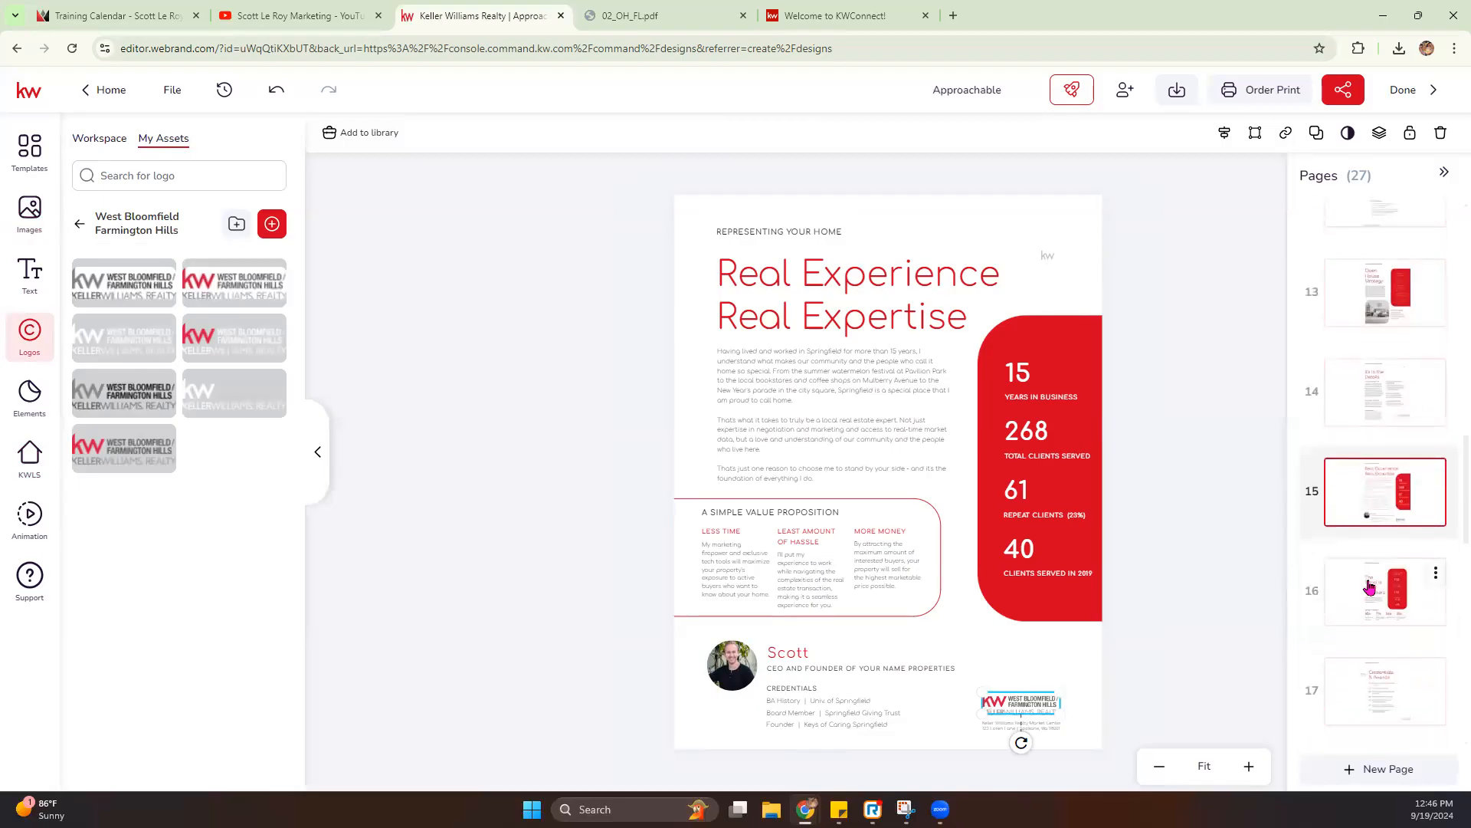
left_click(1370, 586)
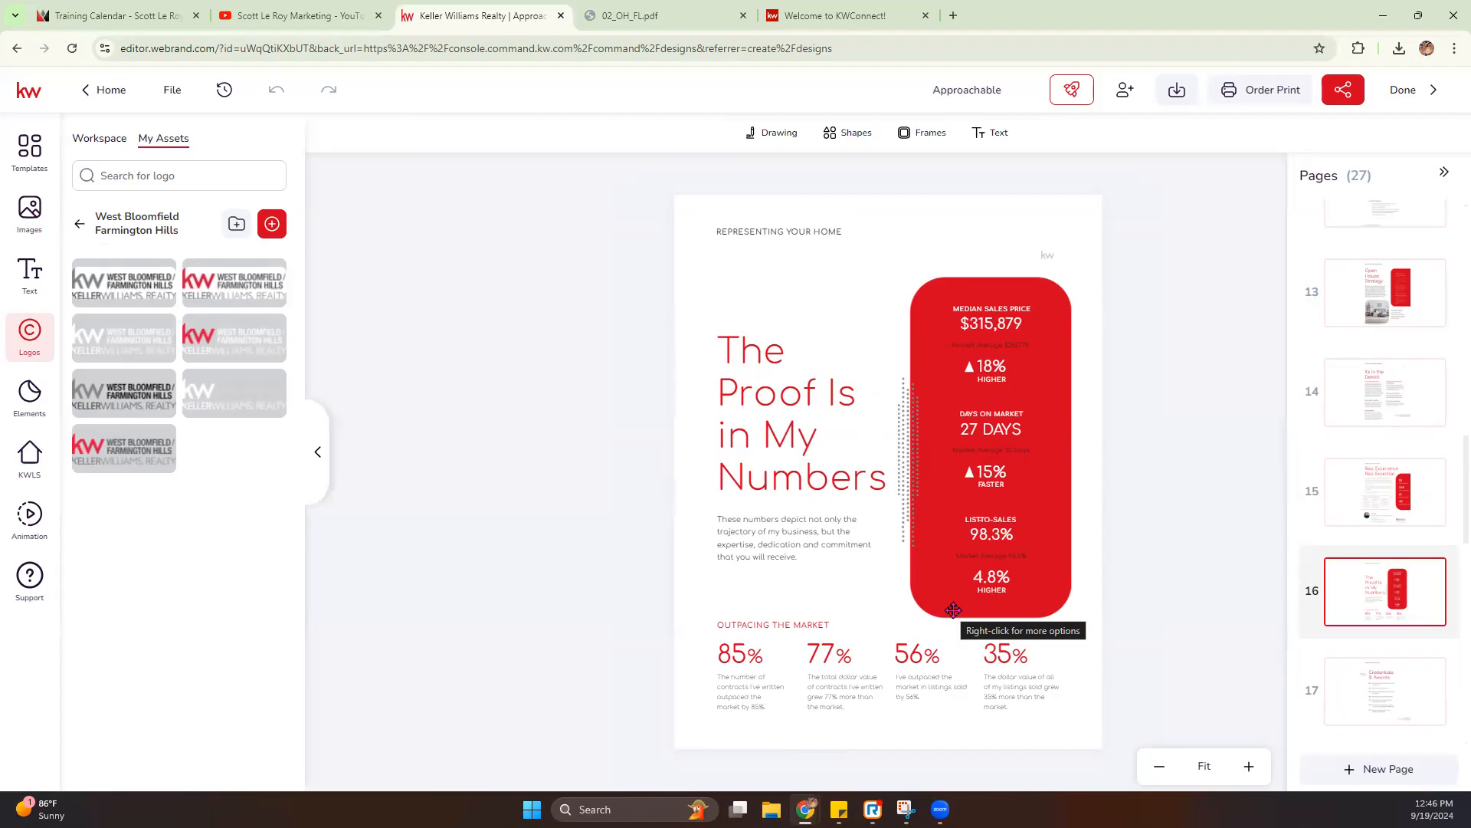
scroll(1313, 556, "down", 2)
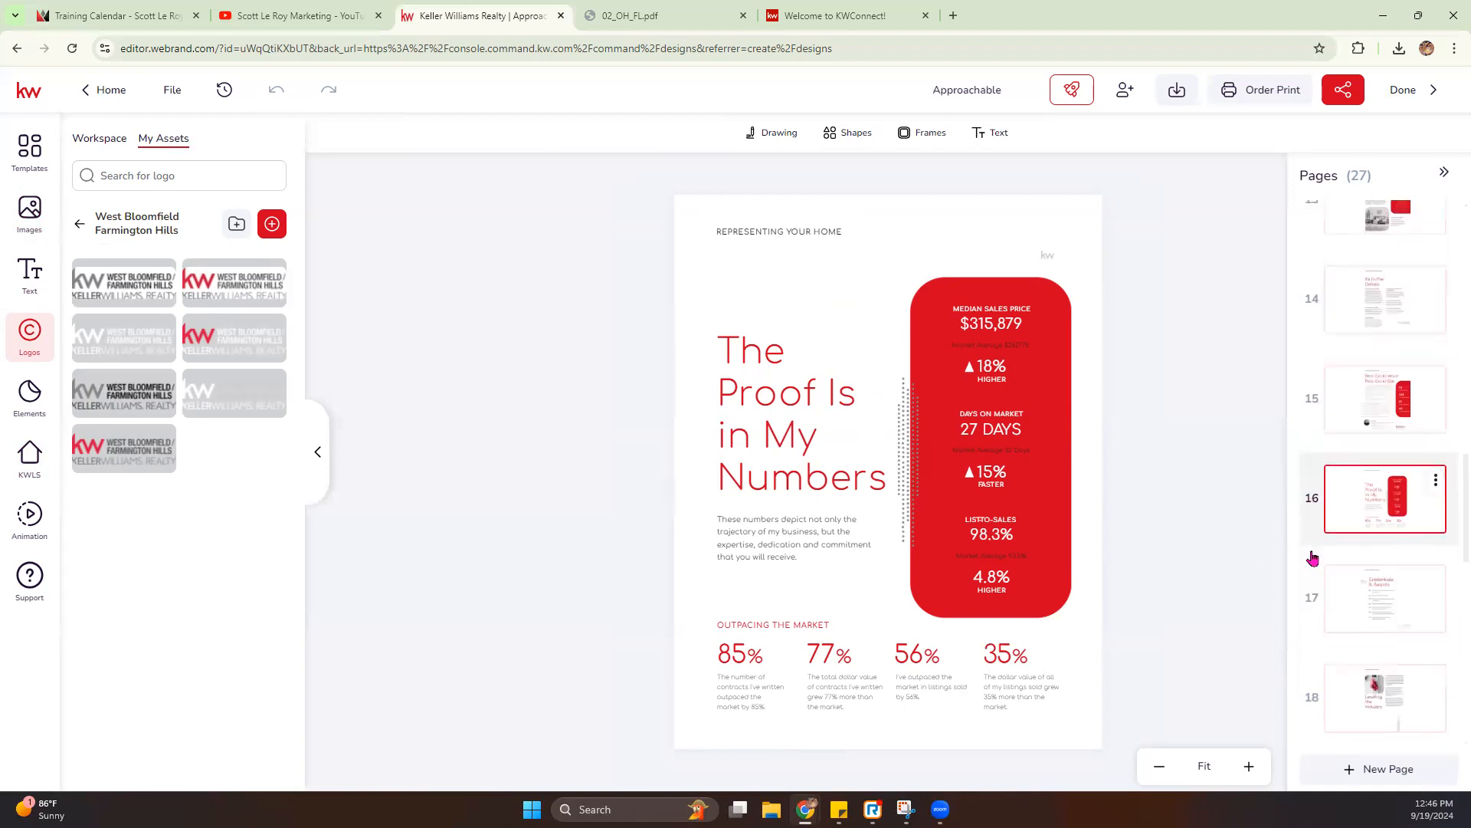
left_click(1375, 557)
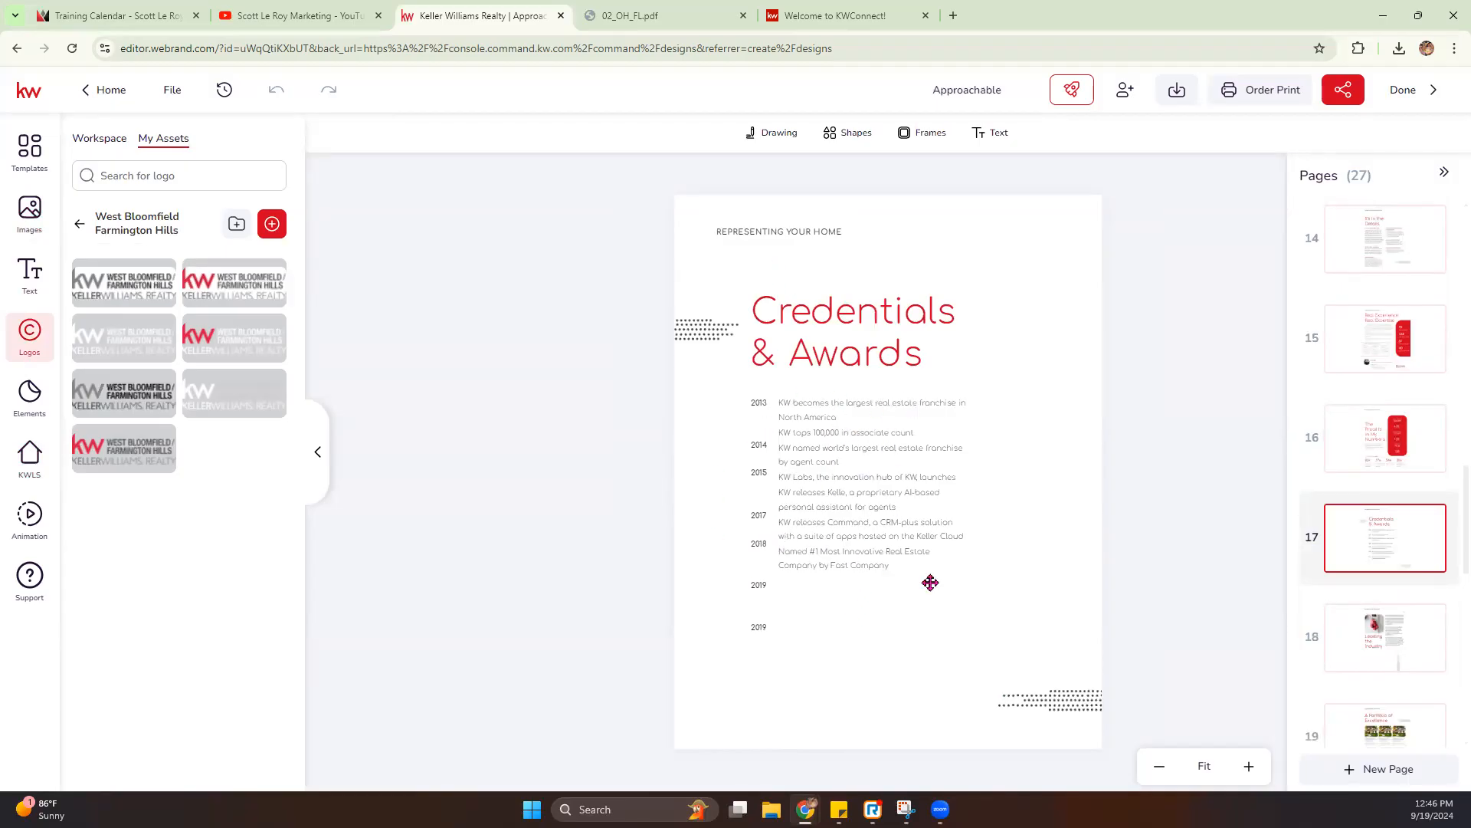
left_click(1391, 643)
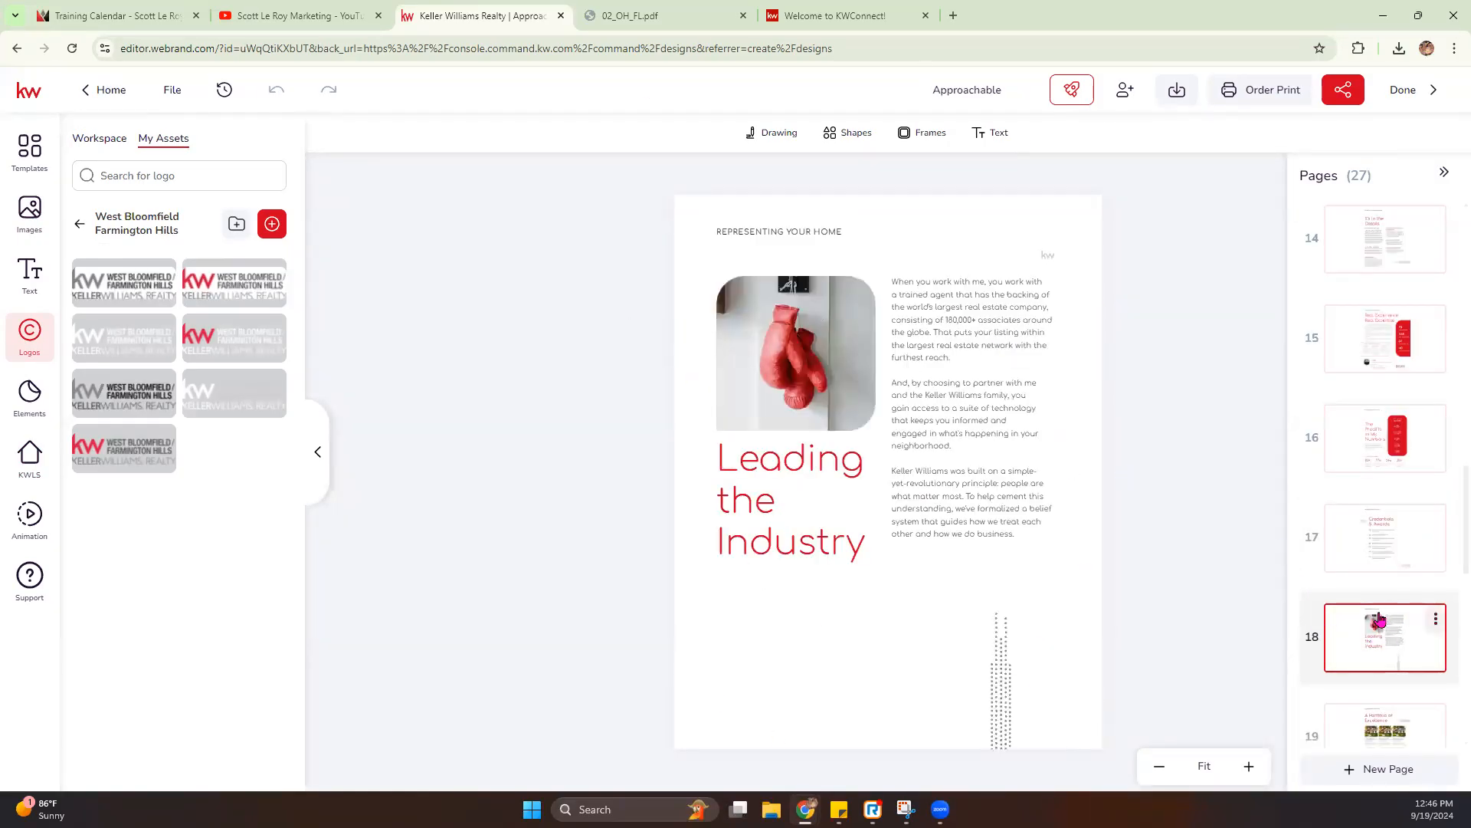
- Open page 19 and delete the lower row of three sample listings, including the leftover "price" text lines
scroll(1376, 629, "down", 1)
left_click(1372, 664)
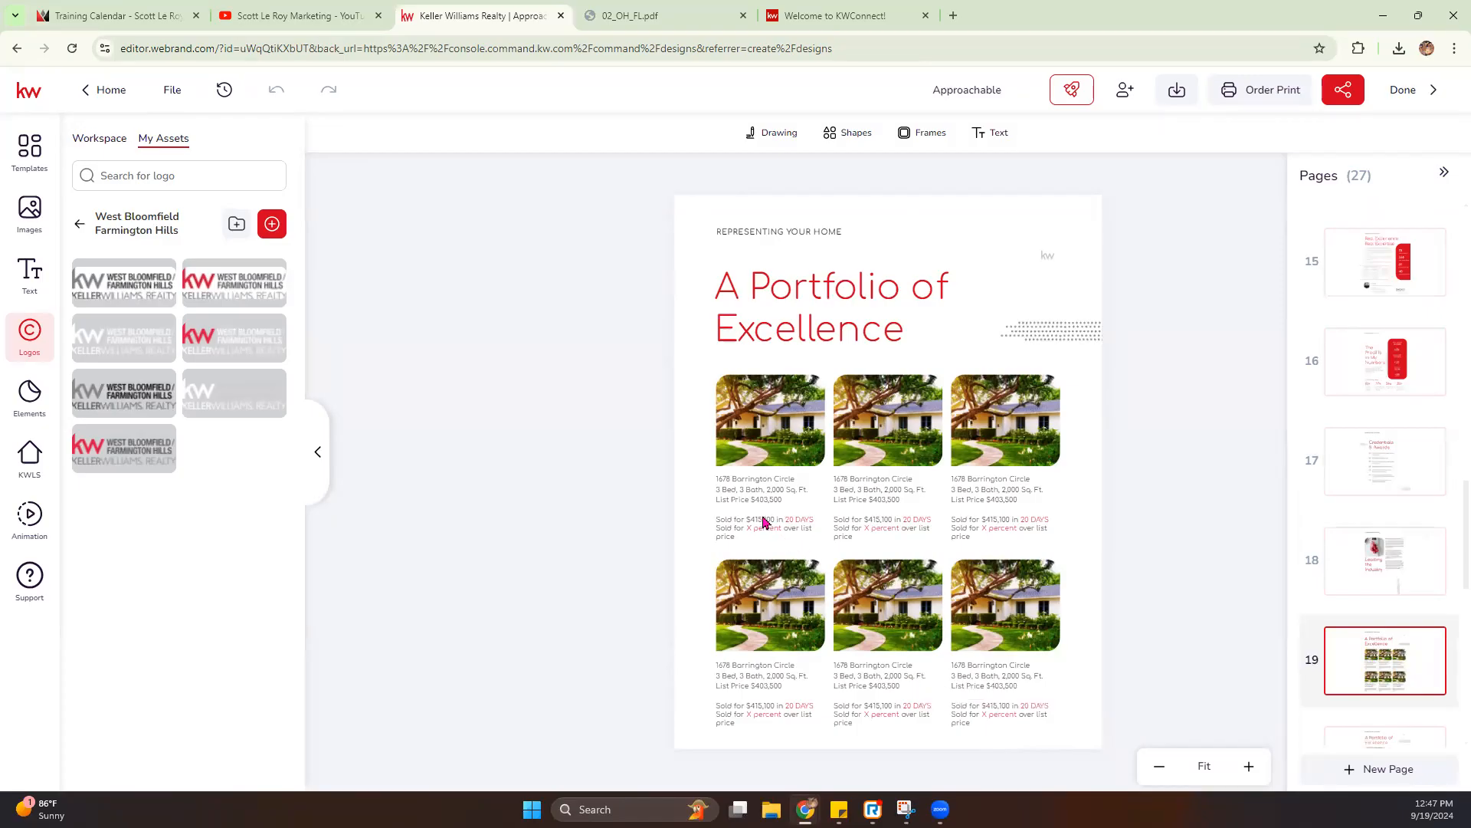
left_click_drag(1132, 718, 703, 571)
key("Delete")
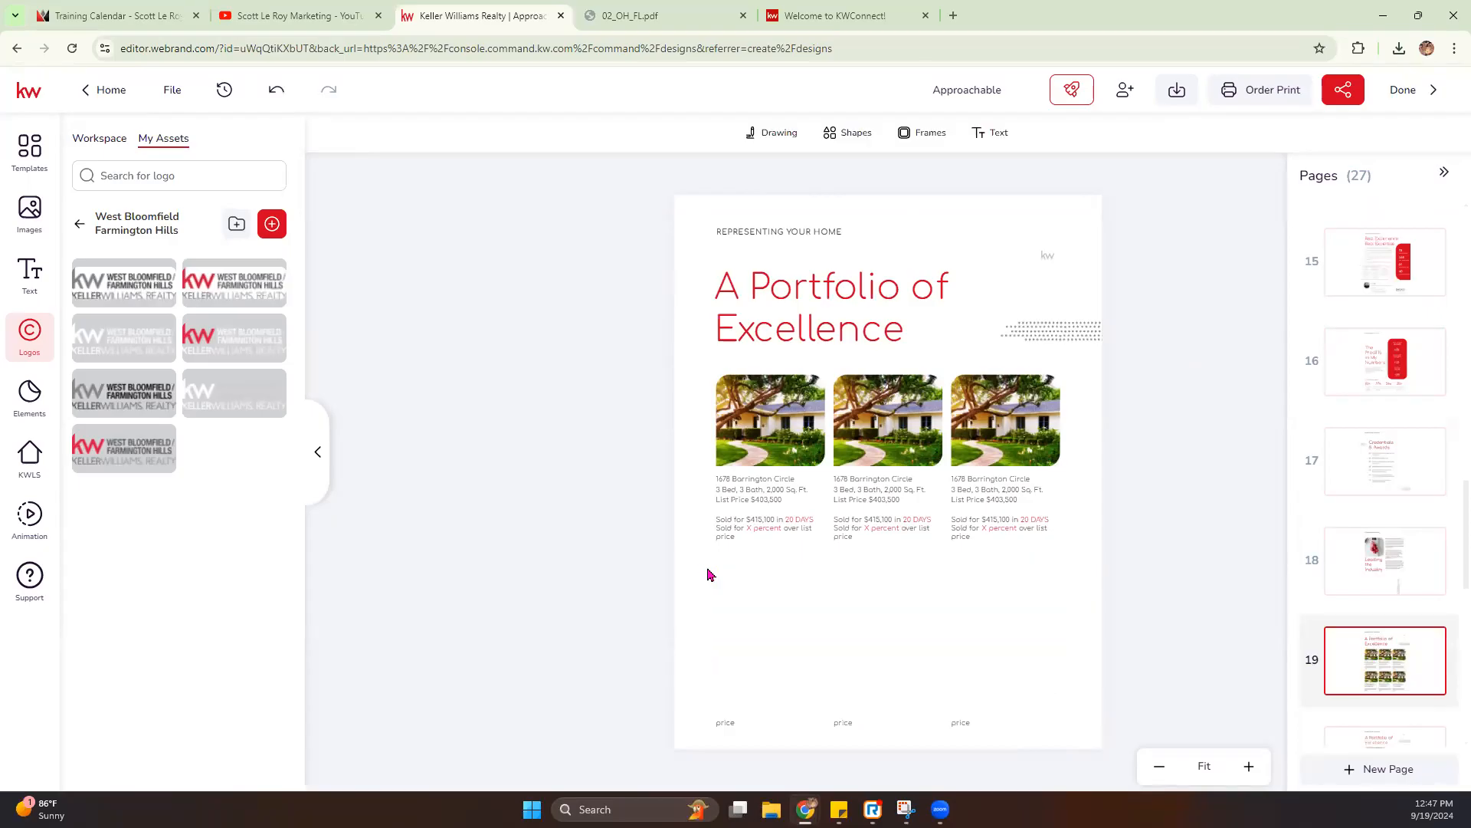
left_click_drag(1135, 735, 672, 720)
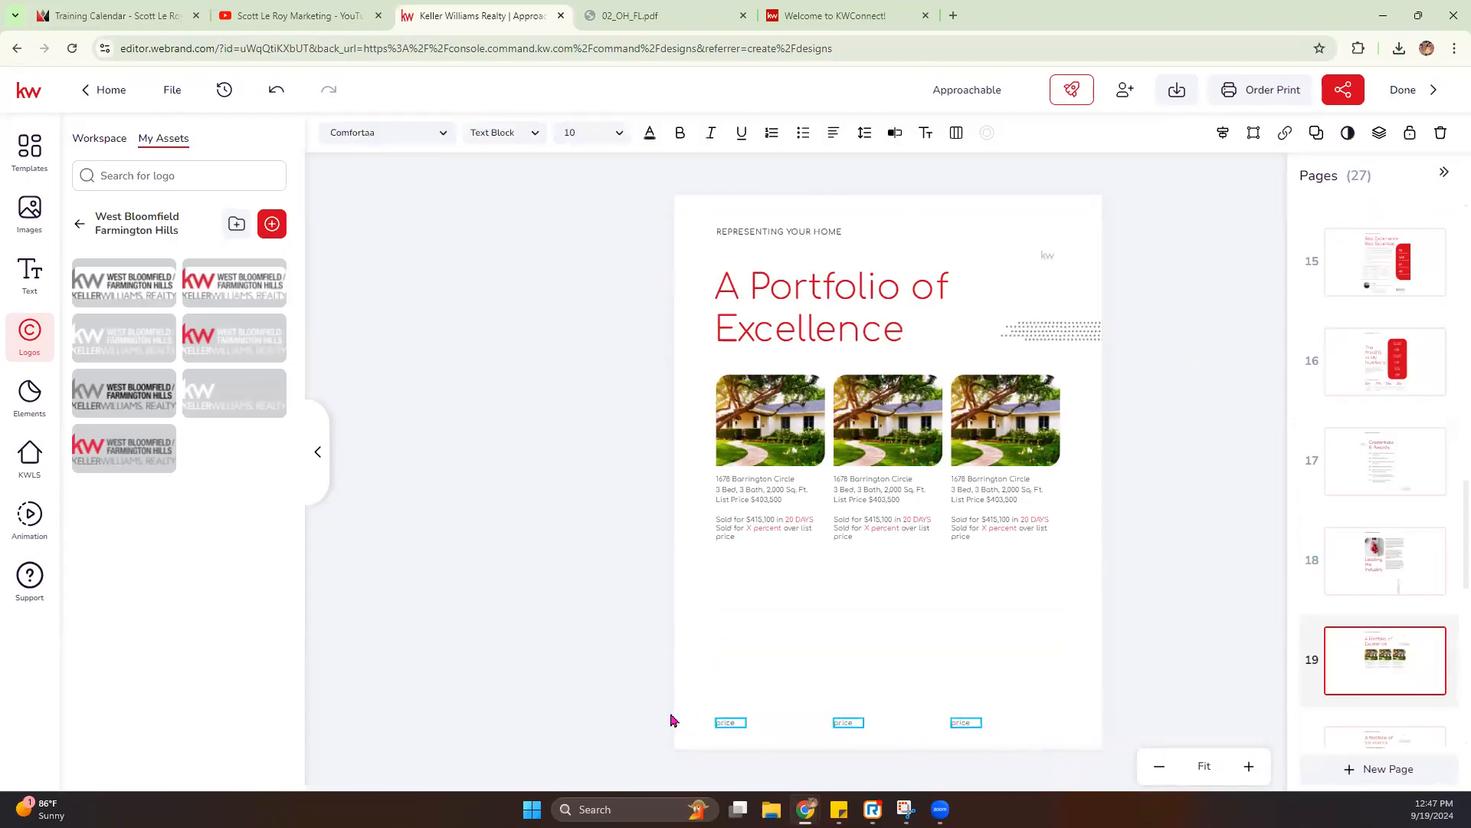
key("Delete")
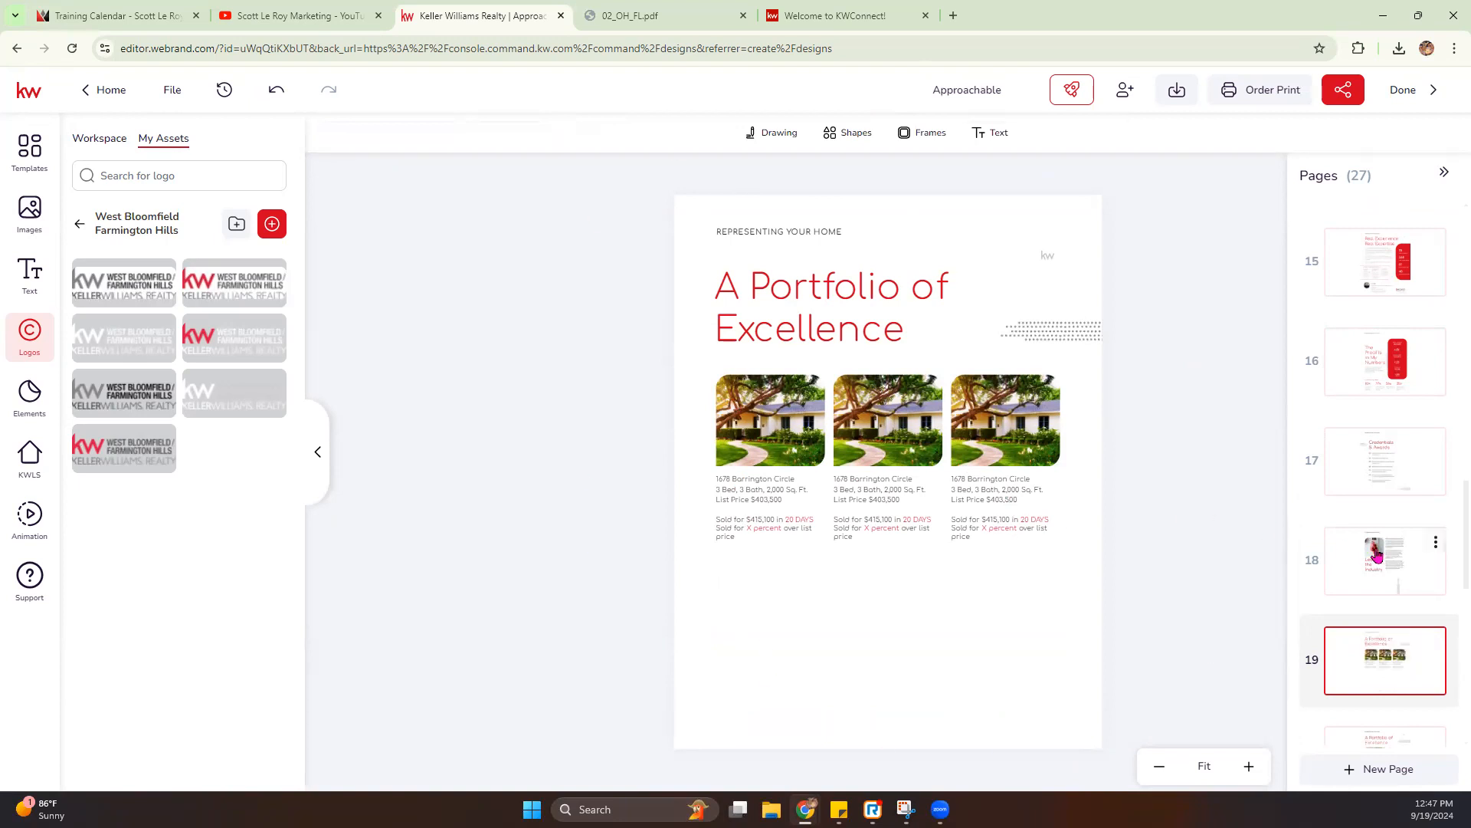
- Open pages 20 through 25 in turn and examine the portfolio, featured listings, testimonials, promise, safety and closing content
scroll(1379, 567, "down", 2)
left_click(1390, 608)
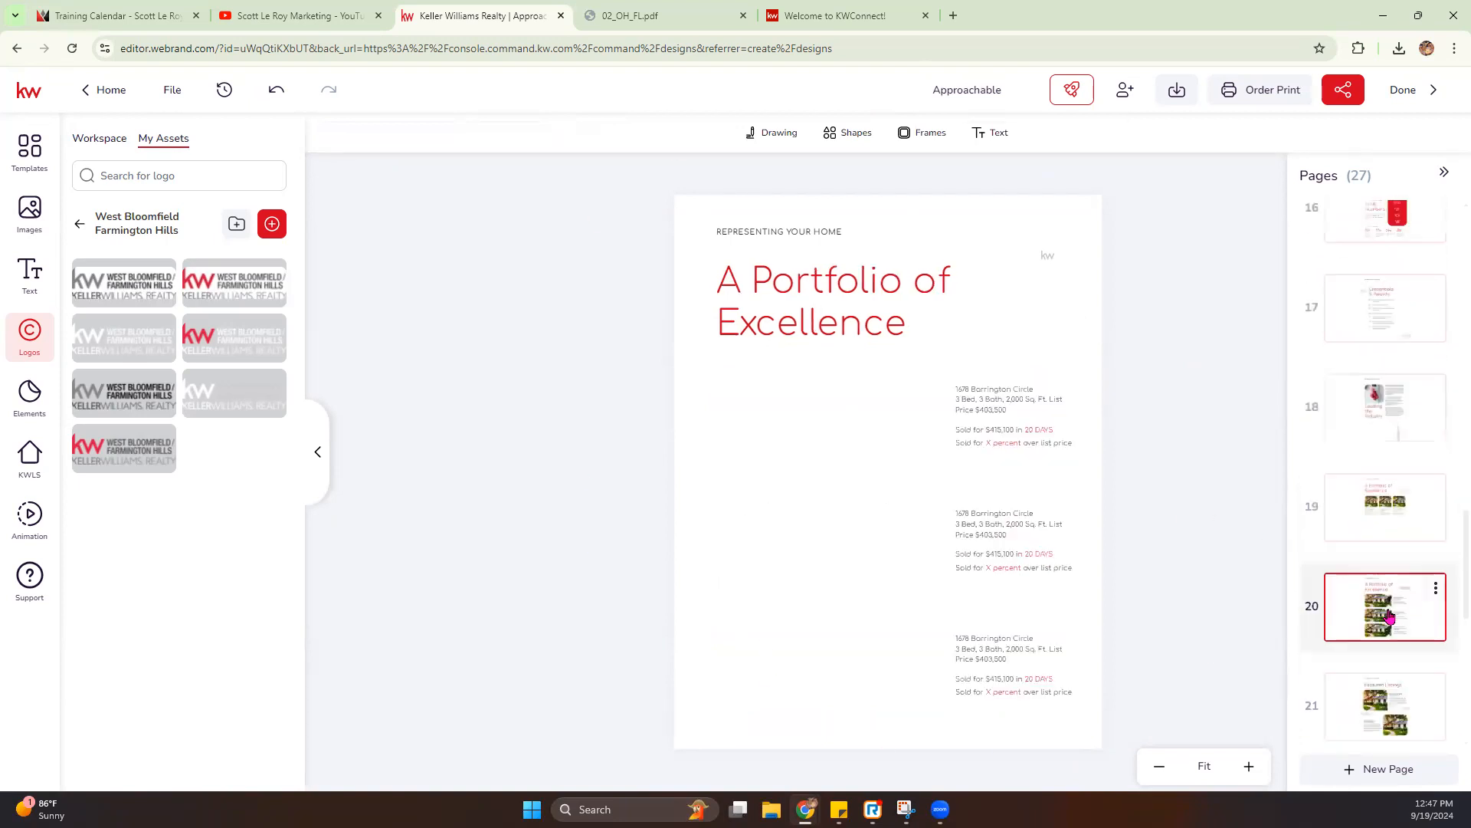
left_click(1394, 719)
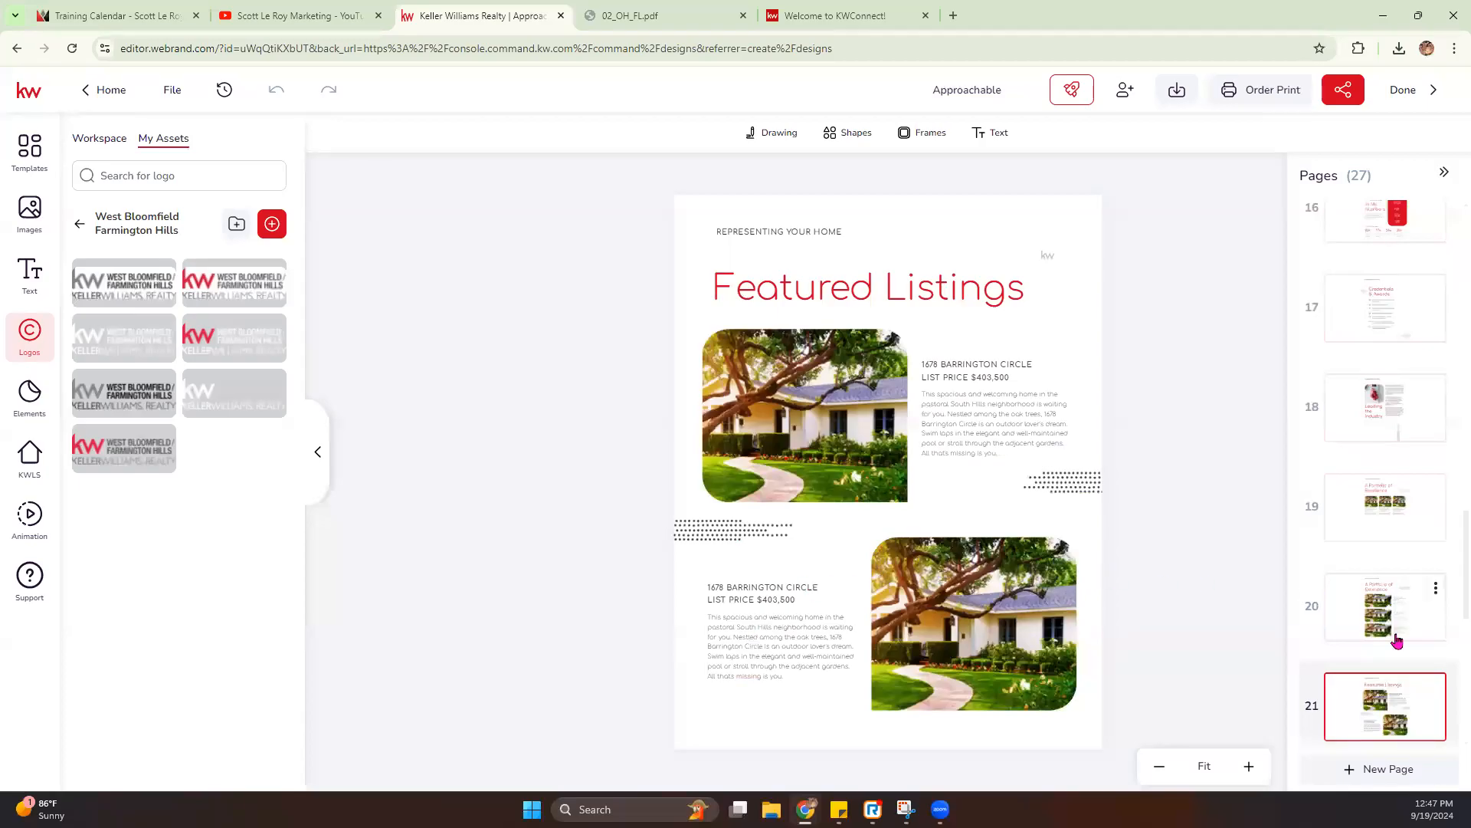
scroll(1398, 641, "down", 2)
left_click(1384, 661)
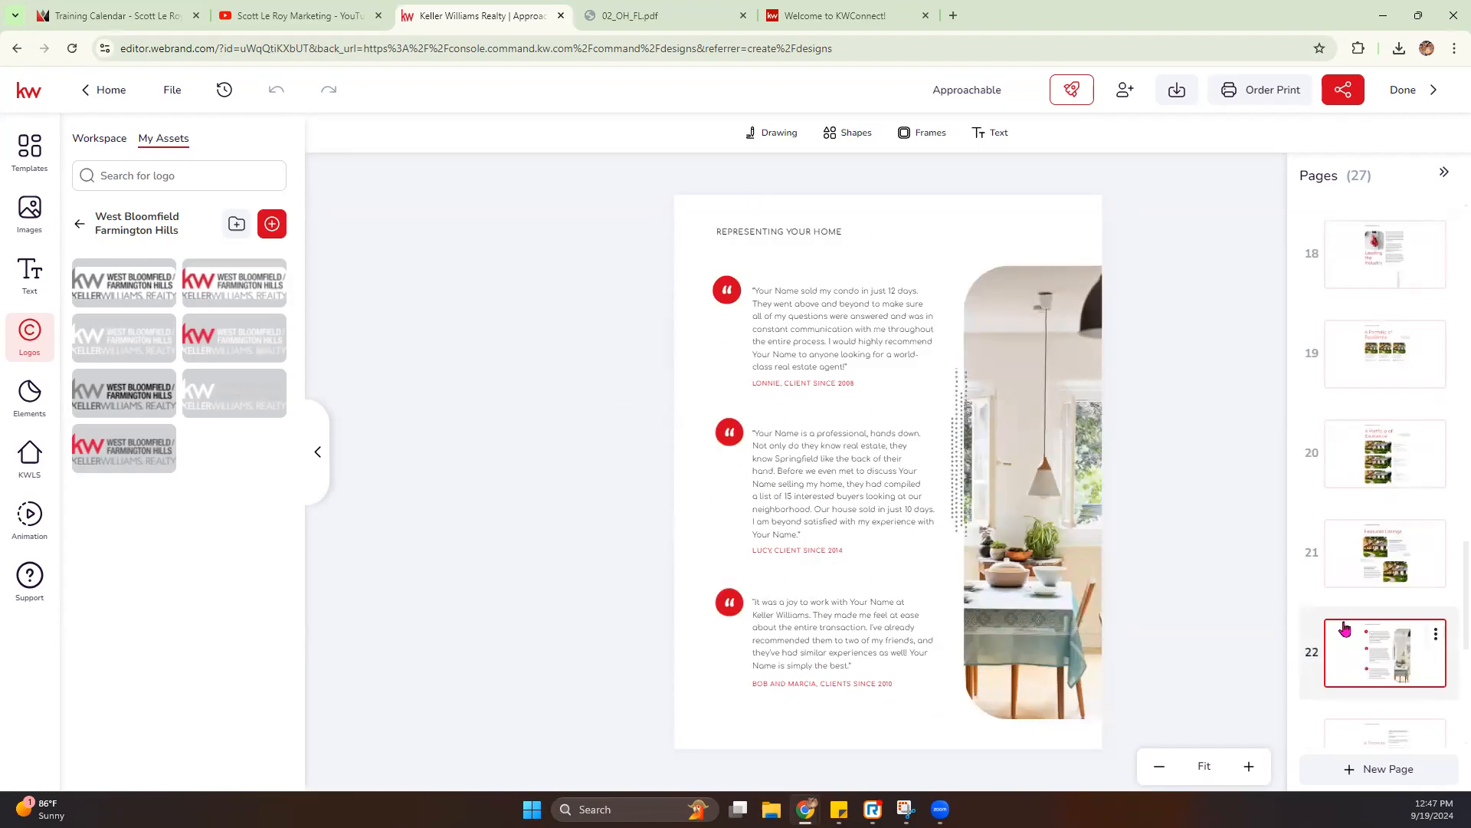
scroll(1349, 630, "down", 2)
left_click(1378, 644)
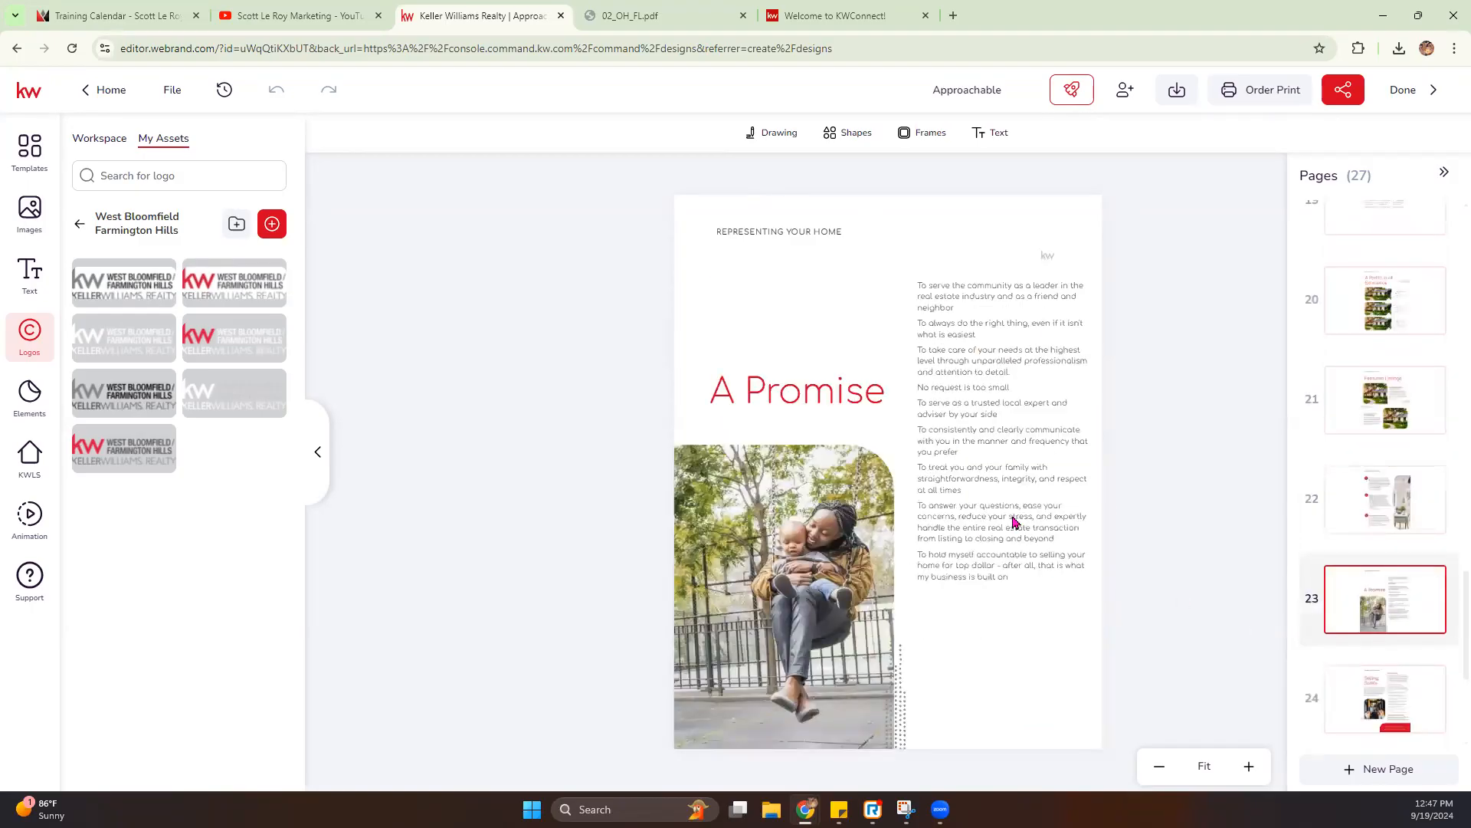
left_click(1399, 702)
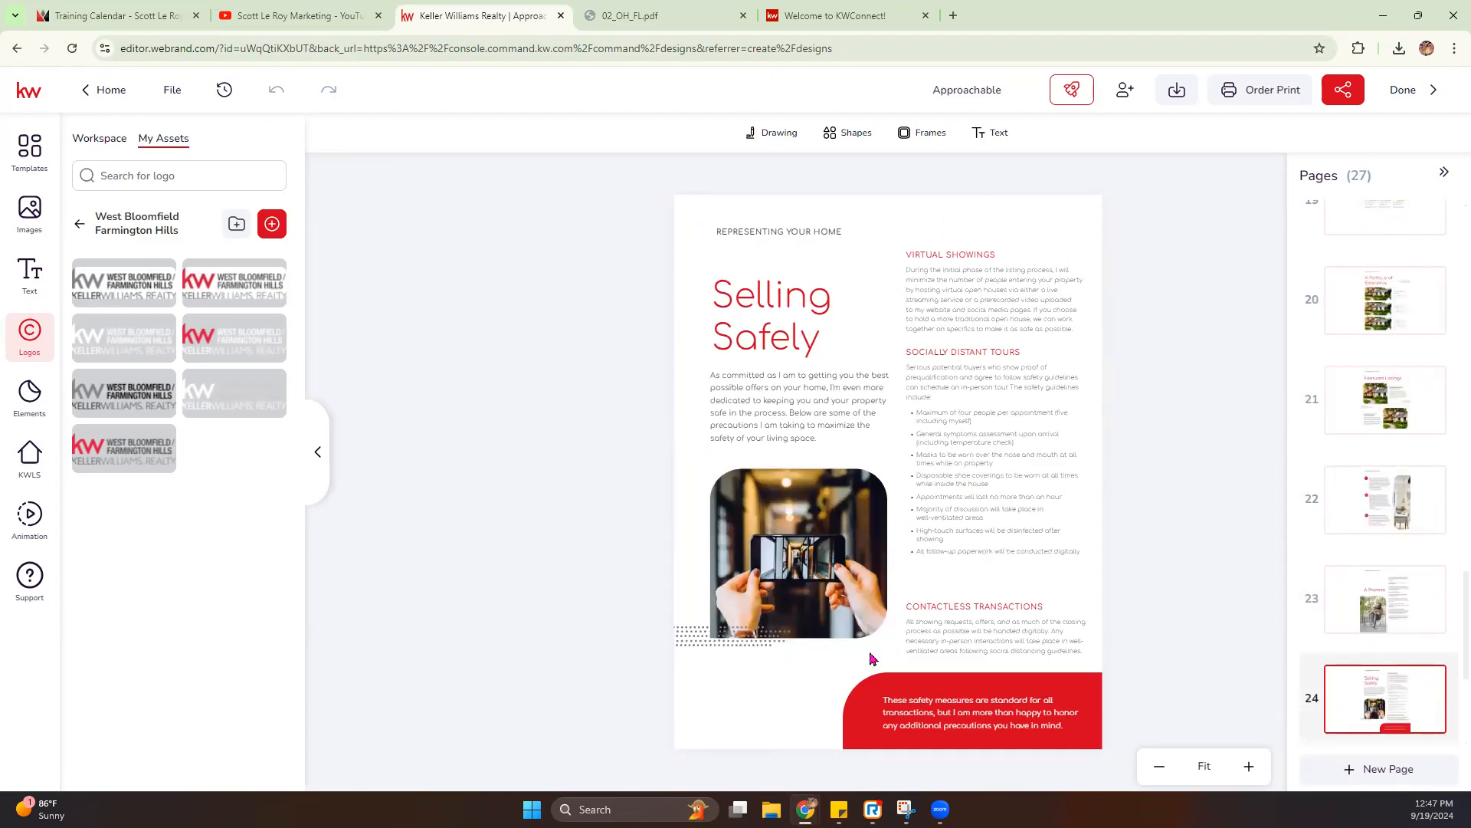
scroll(1386, 582, "down", 4)
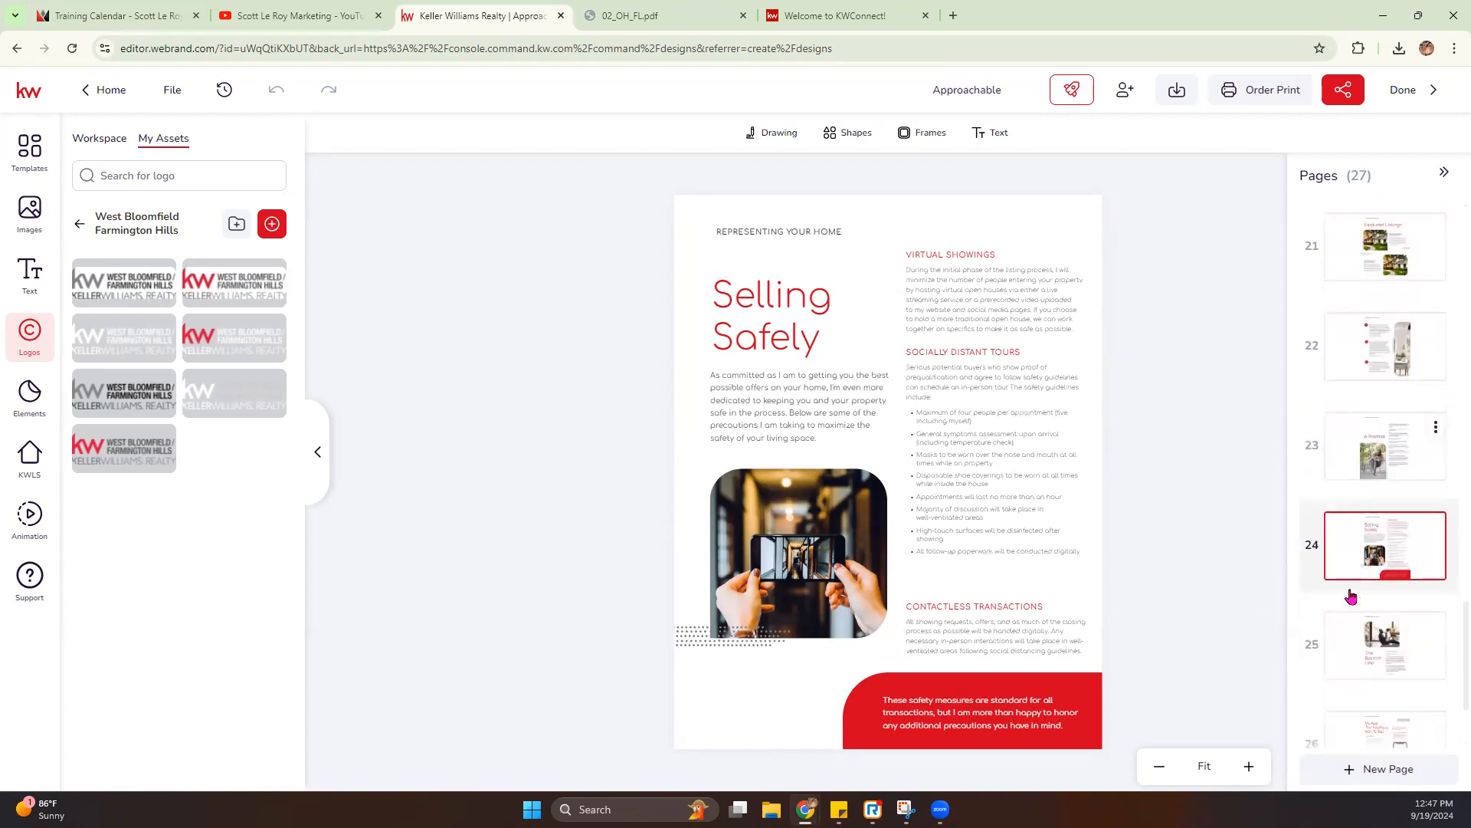
left_click(1383, 500)
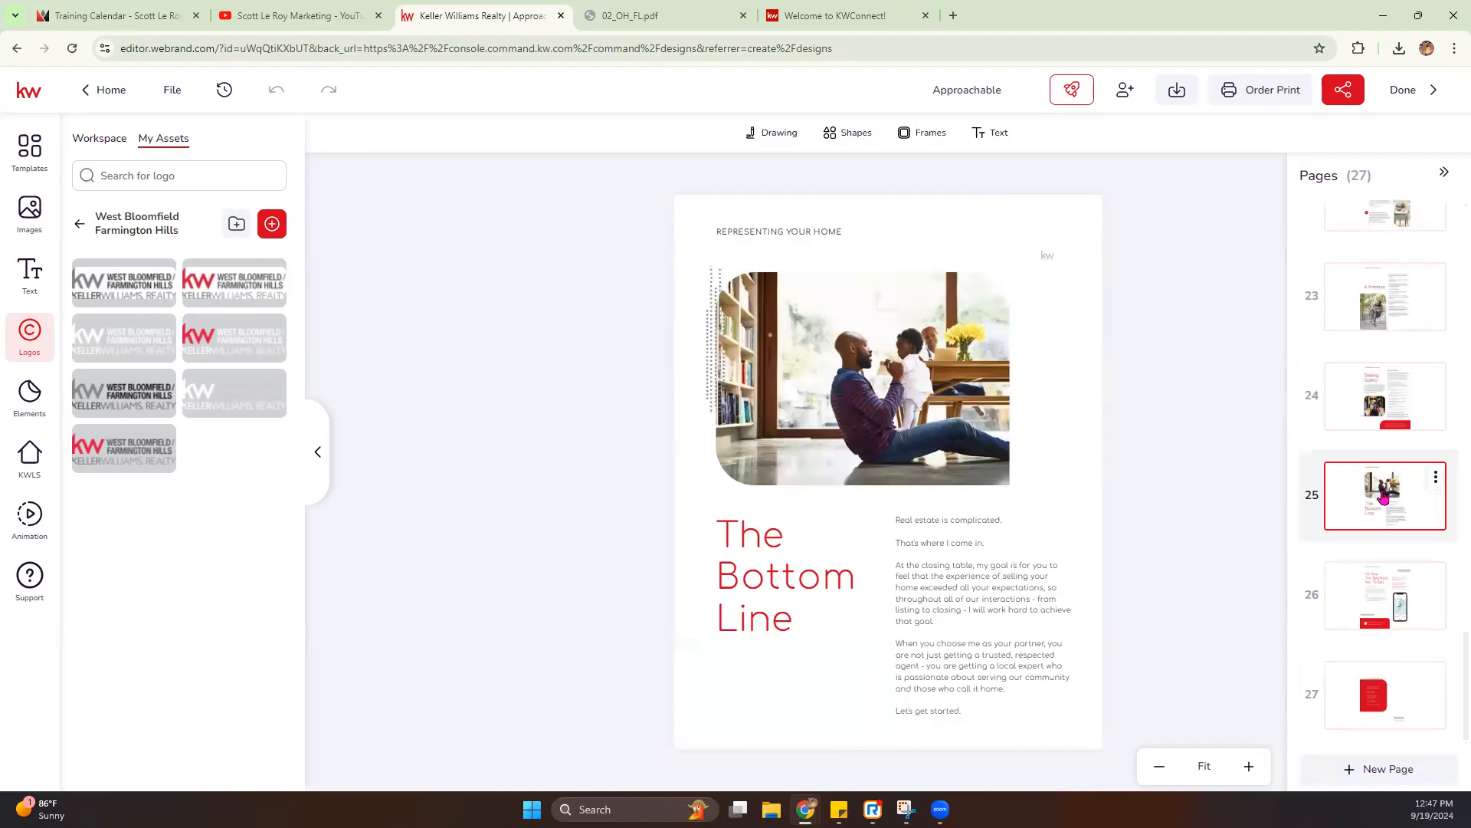
- Open page 26 and delete the placeholder app link line below "Ready to download my app?" in the red banner
left_click(1372, 588)
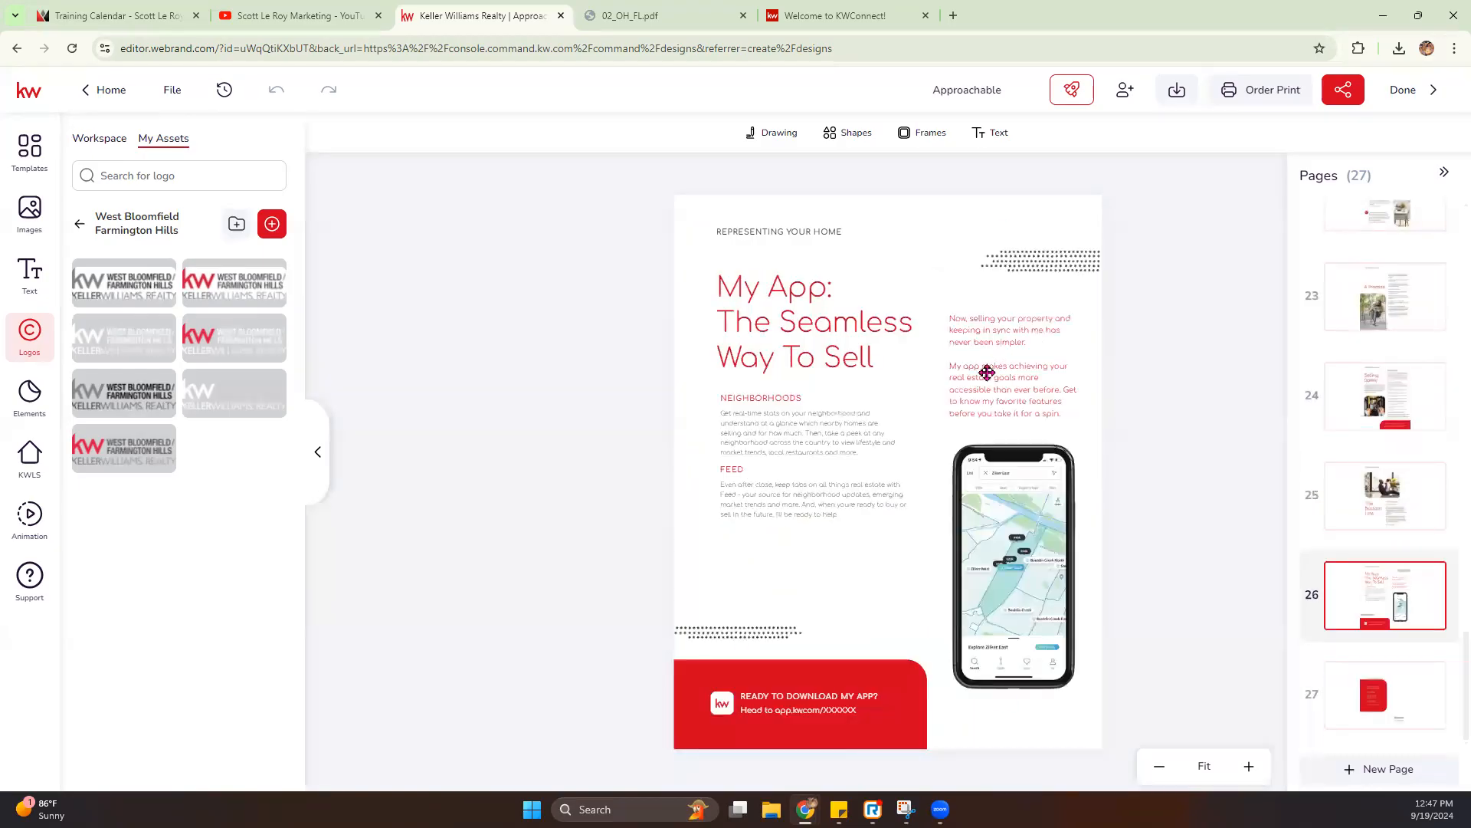
left_click(818, 707)
left_click(805, 715)
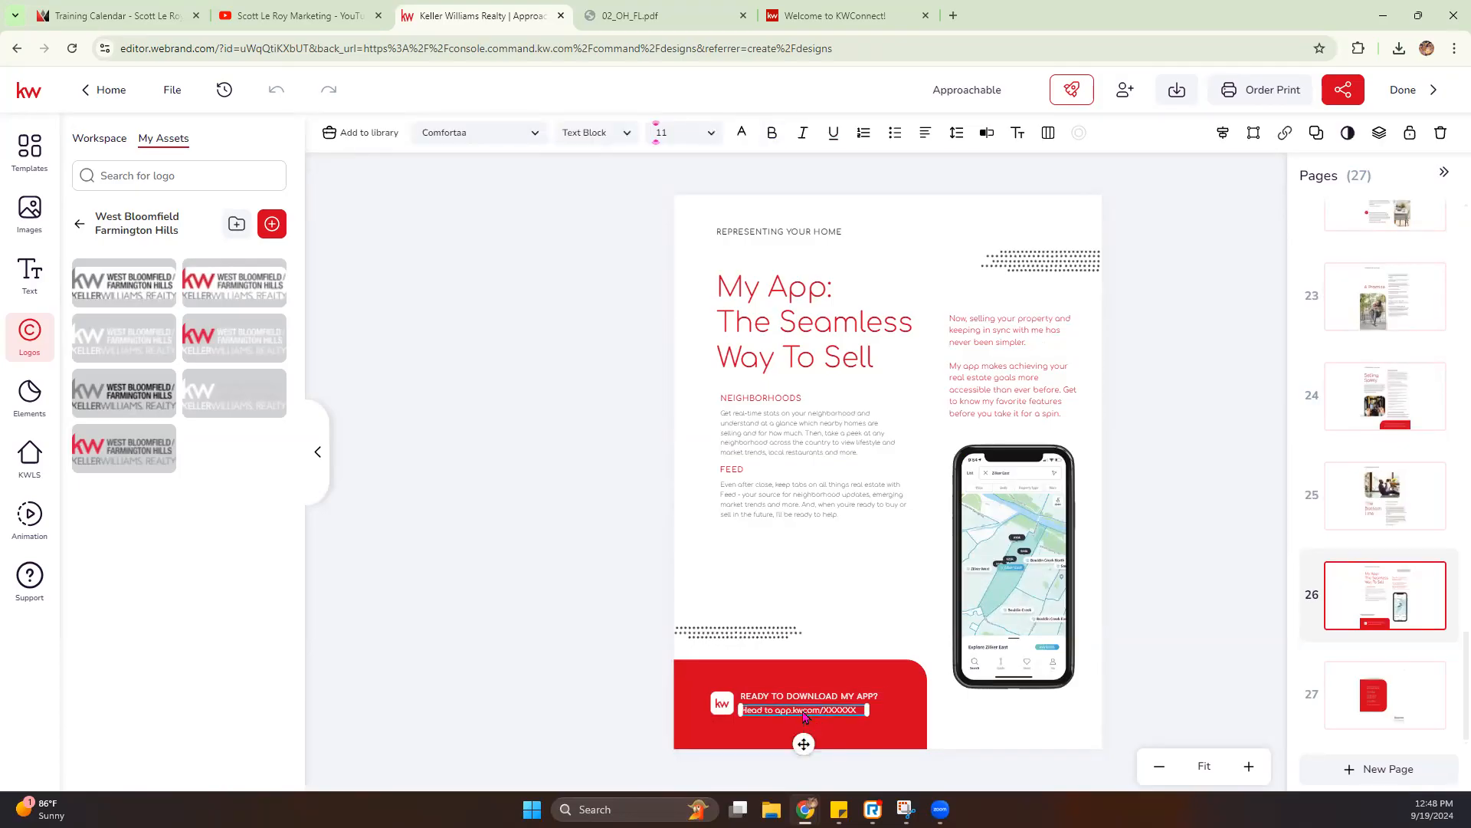
key("Delete")
- Move the "Ready to download my app?" heading and the KW icon down to the red banner's lower edge
left_click(815, 703)
left_click_drag(815, 704, 816, 741)
left_click_drag(715, 700, 721, 729)
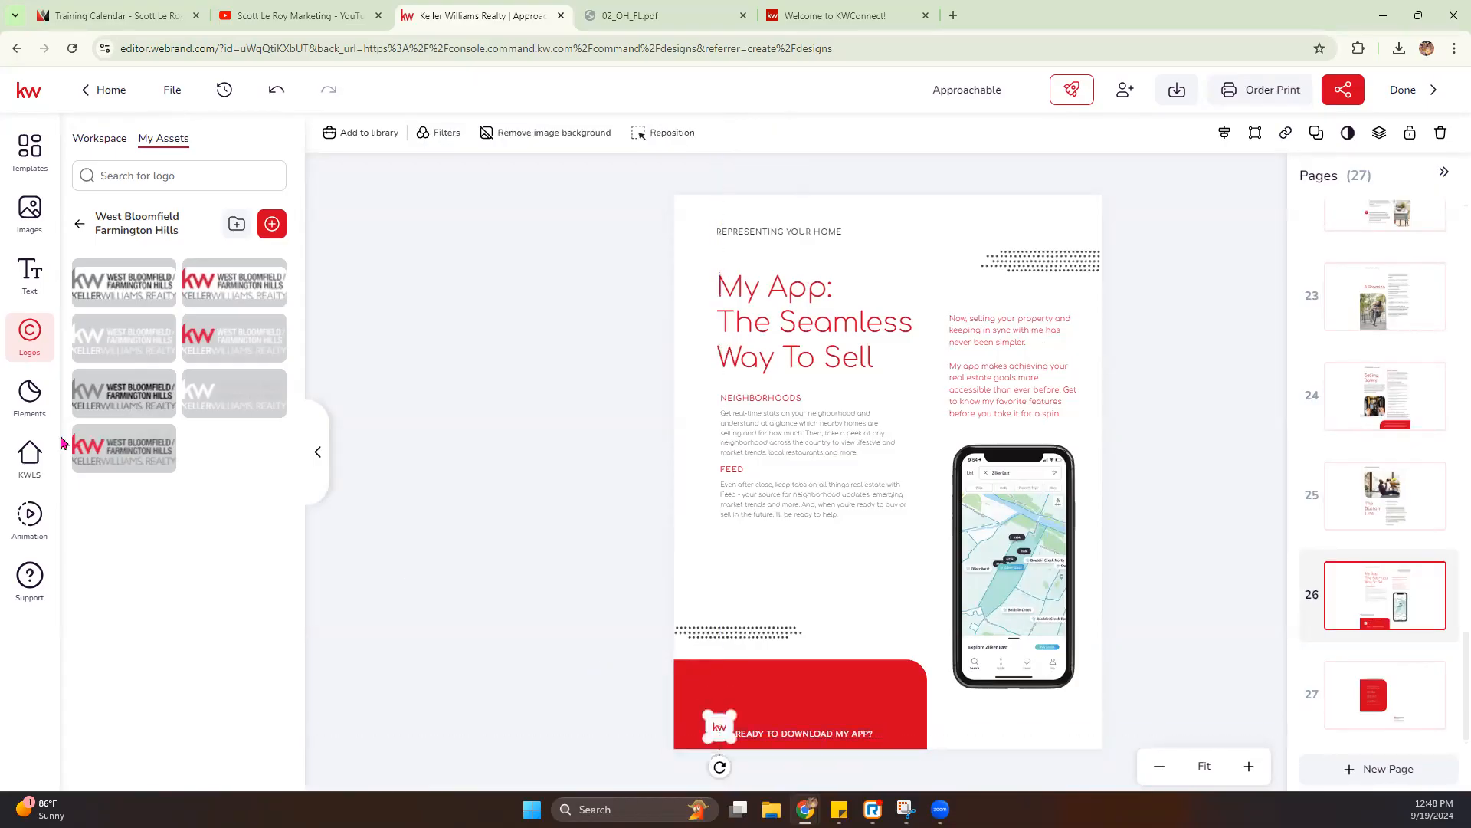
- Add the upper QR code from the personal image assets above the banner heading and delete the KW icon
left_click(31, 234)
left_click(223, 410)
left_click_drag(740, 323, 818, 675)
left_click(718, 723)
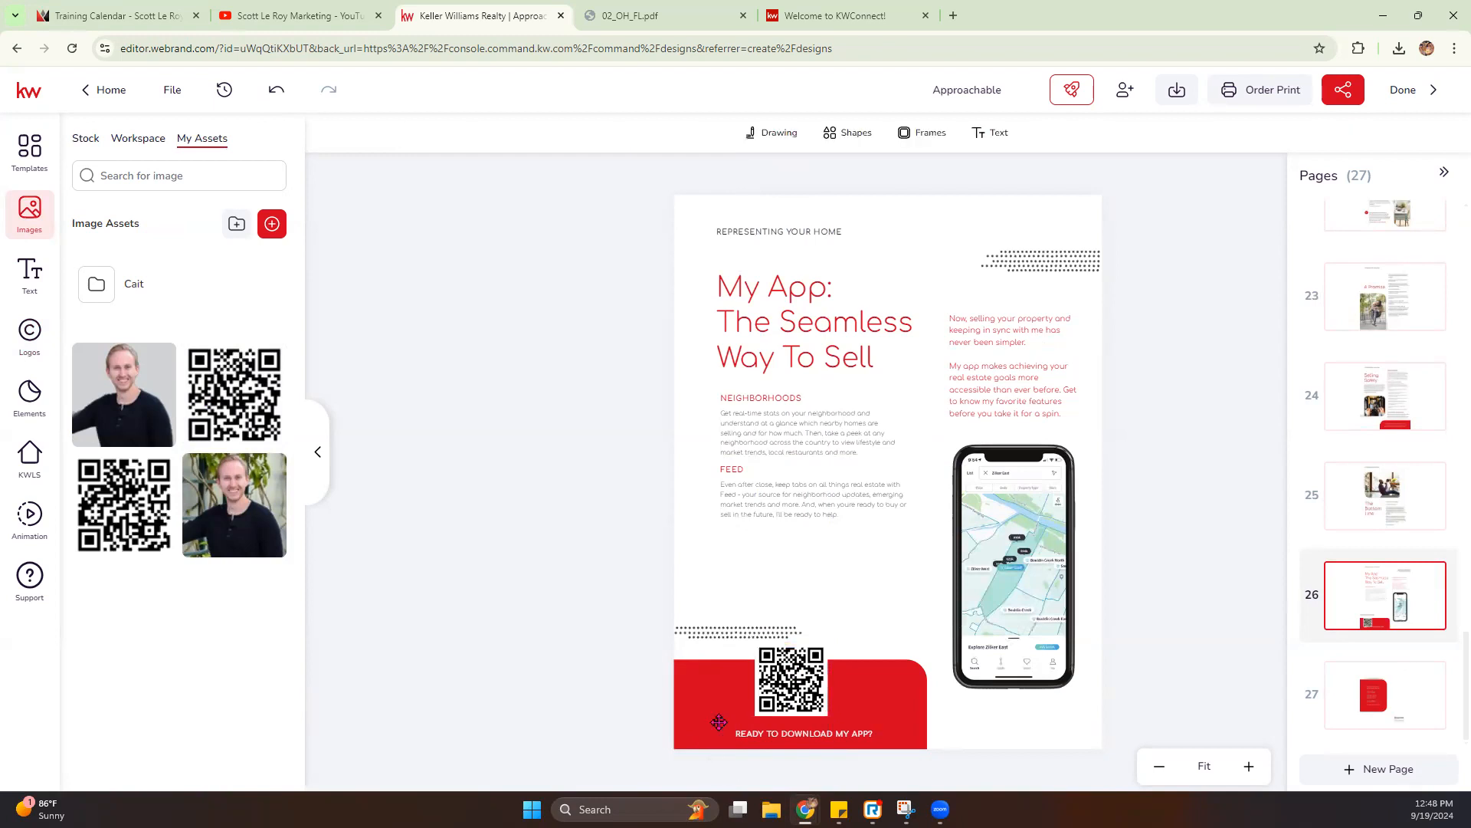
- Shift the banner heading to the right and place the QR code beside it at the red banner's left side
left_click(802, 730)
left_click_drag(802, 728, 845, 734)
left_click_drag(770, 695, 743, 719)
left_click(502, 691)
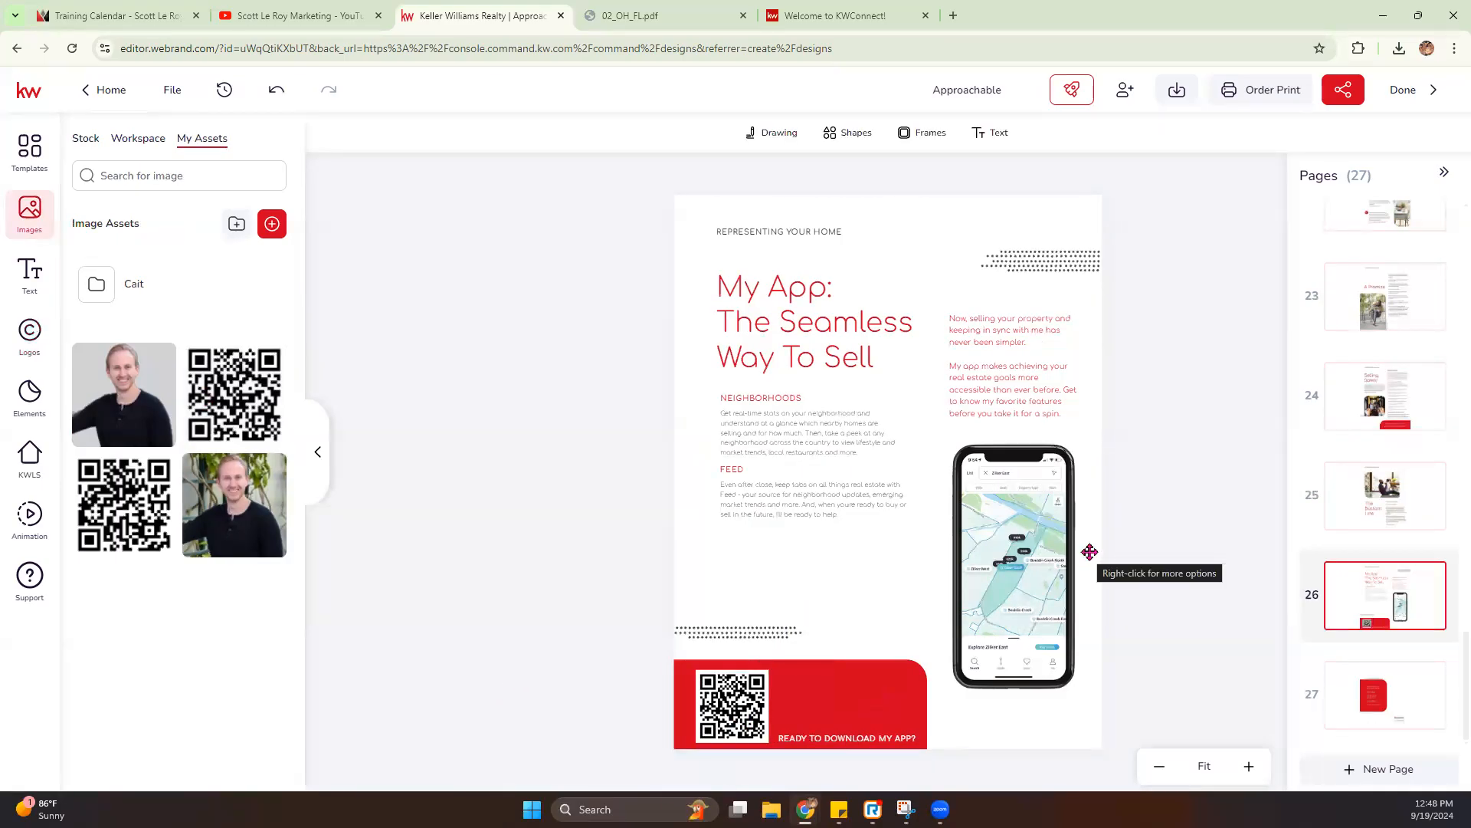
- Open page 27, the last page of the presentation
left_click(1387, 685)
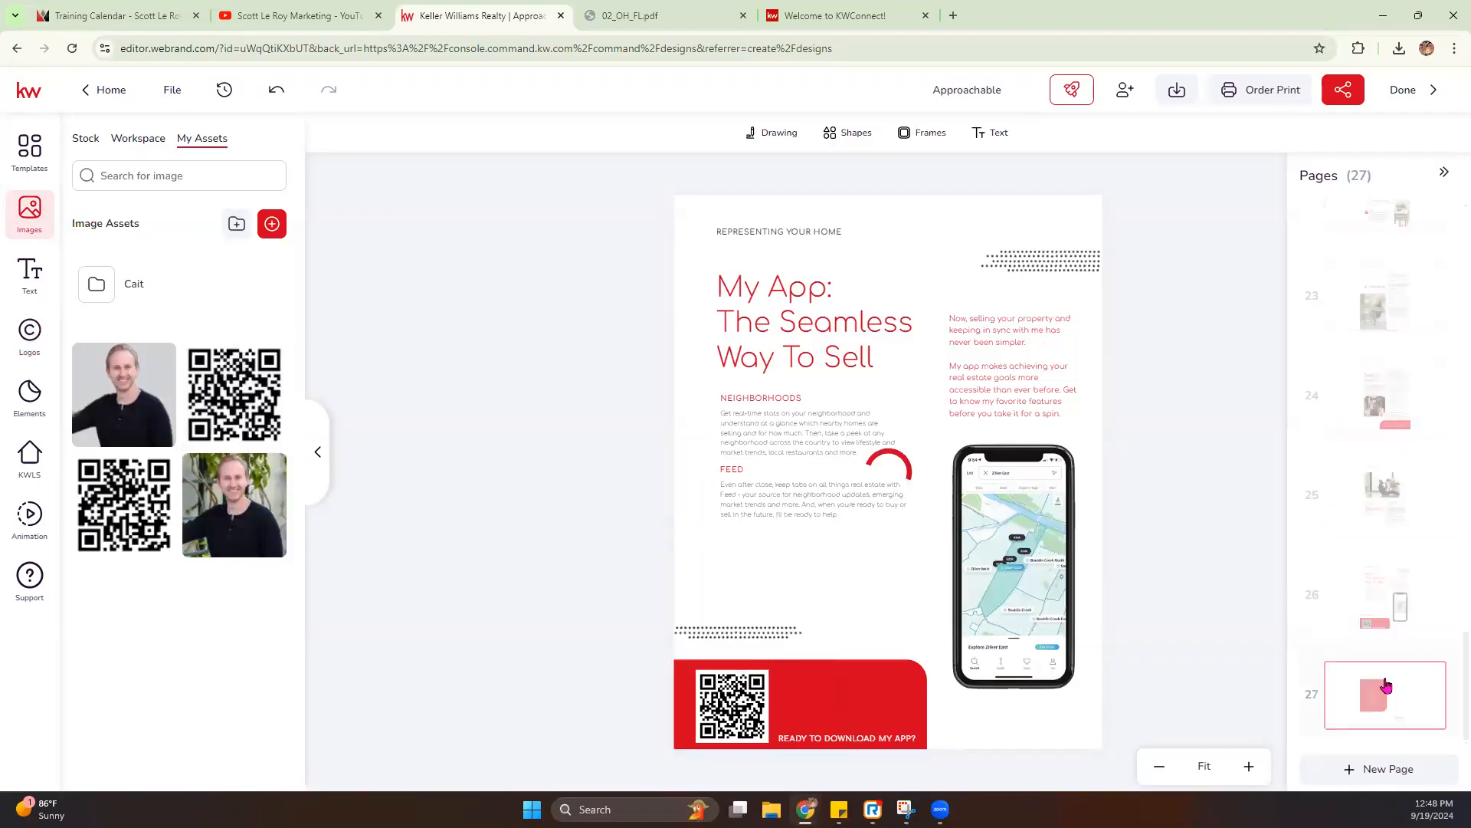